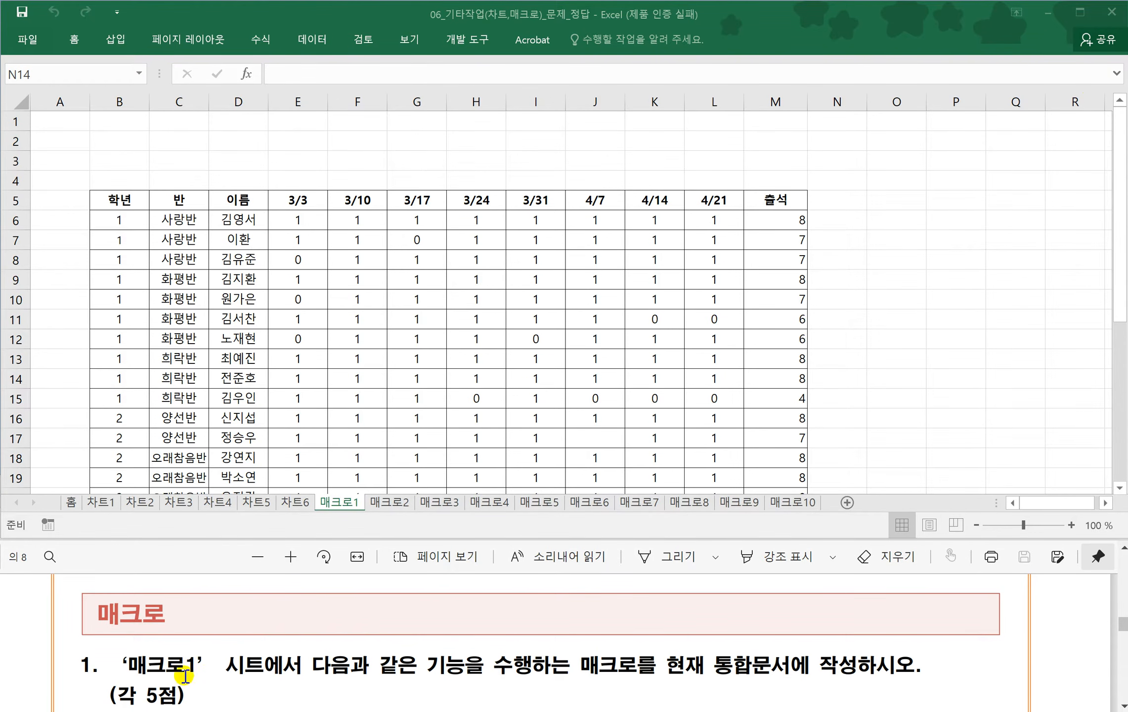
# - Read the PDF instructions for macro task 1, including the target range, the macro name 서식적용1, the display rules and the button requirement
pyautogui.click(179, 586)
pyautogui.scroll(-1, 214, 642)
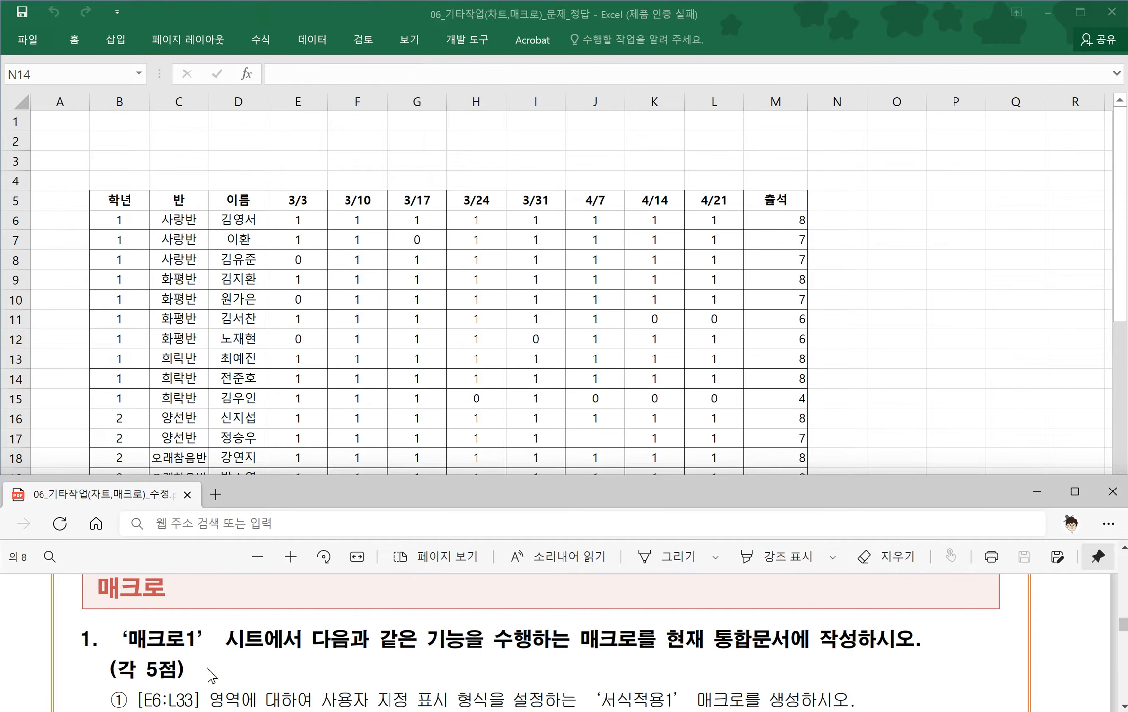
pyautogui.scroll(-1, 210, 667)
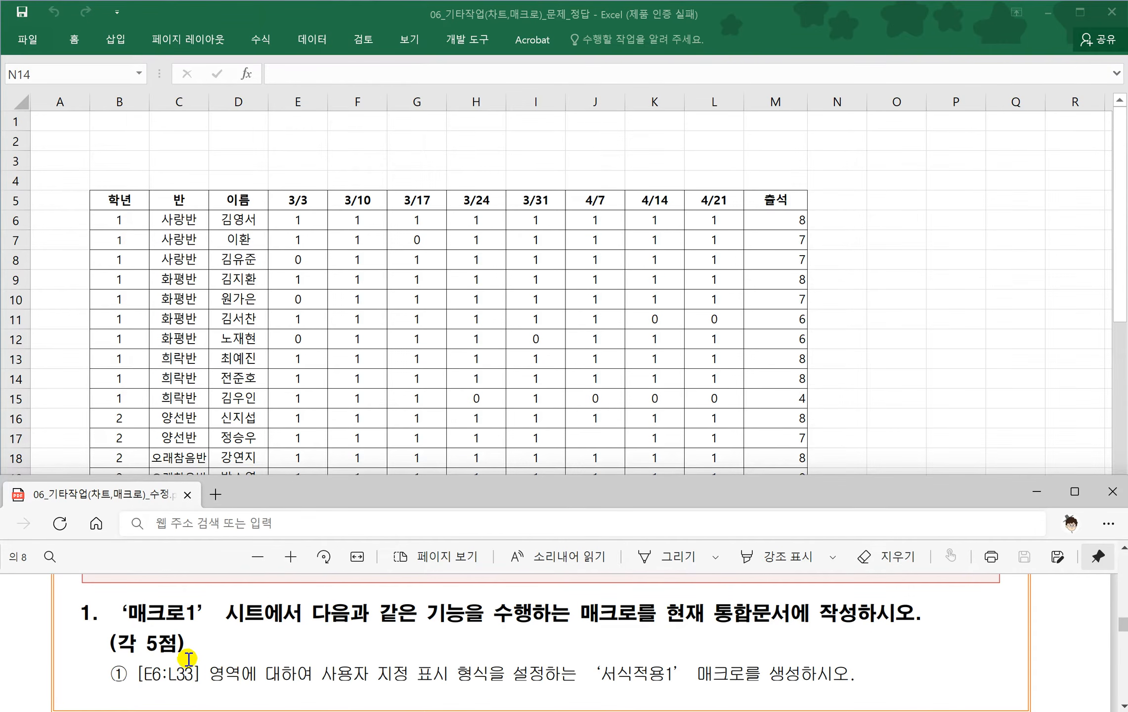
pyautogui.scroll(-1, 196, 658)
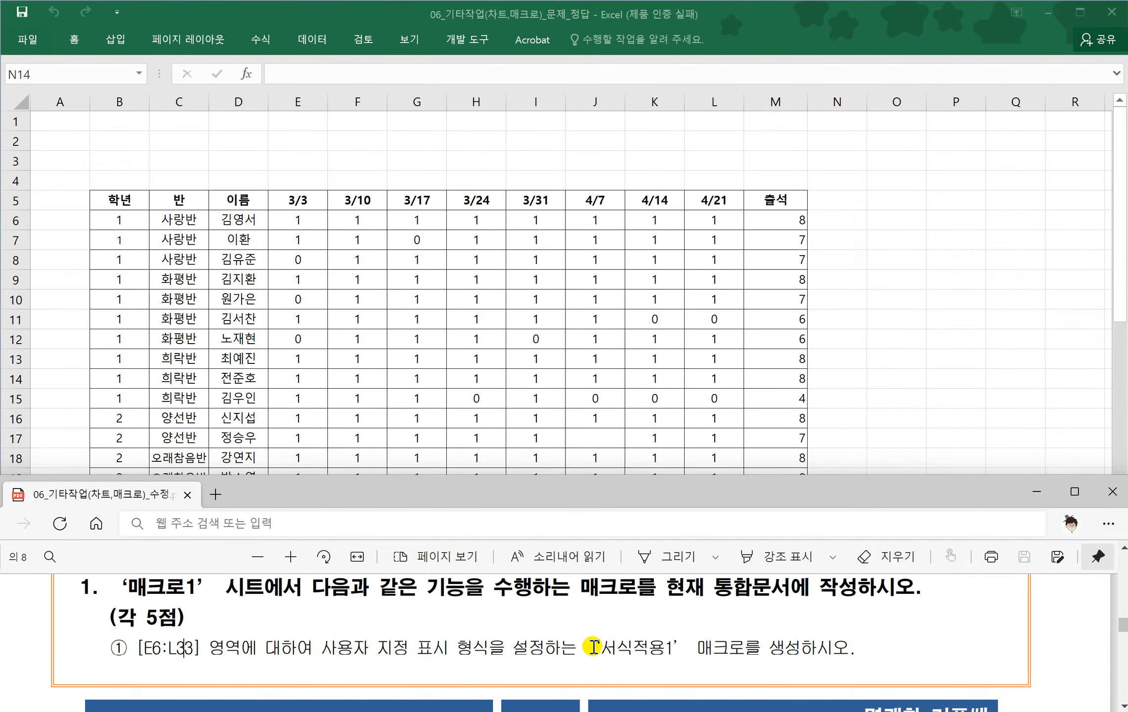
pyautogui.moveTo(585, 648); pyautogui.dragTo(678, 649)
pyautogui.scroll(-5, 662, 649)
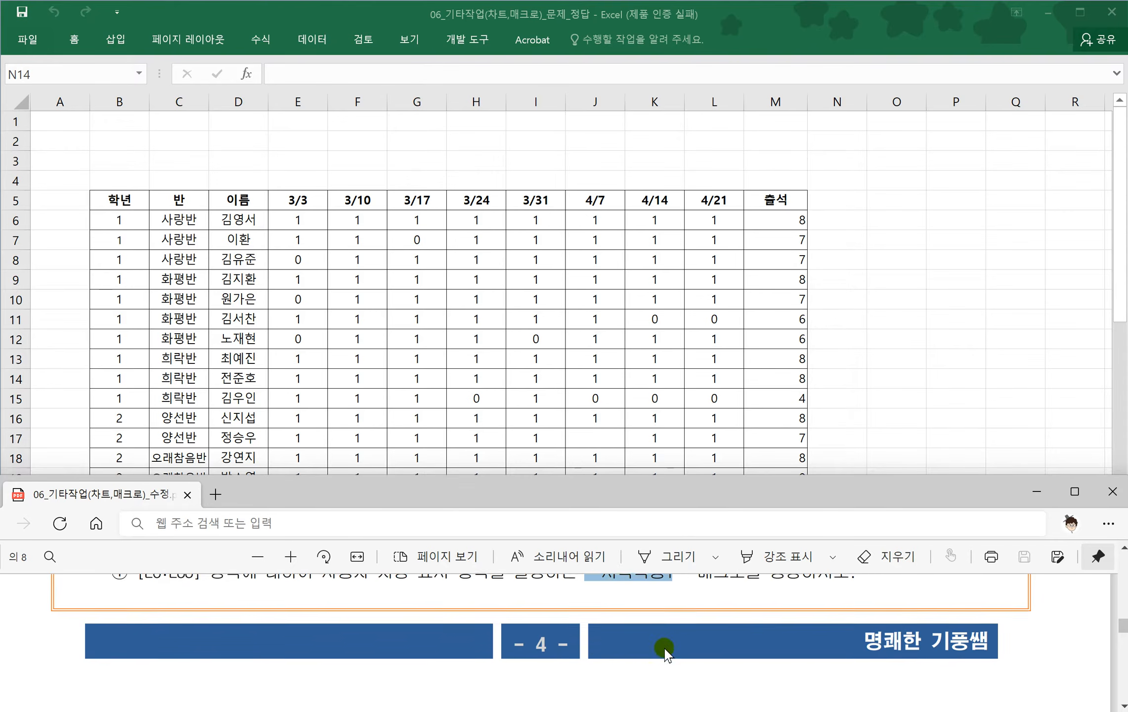
pyautogui.scroll(-3, 485, 640)
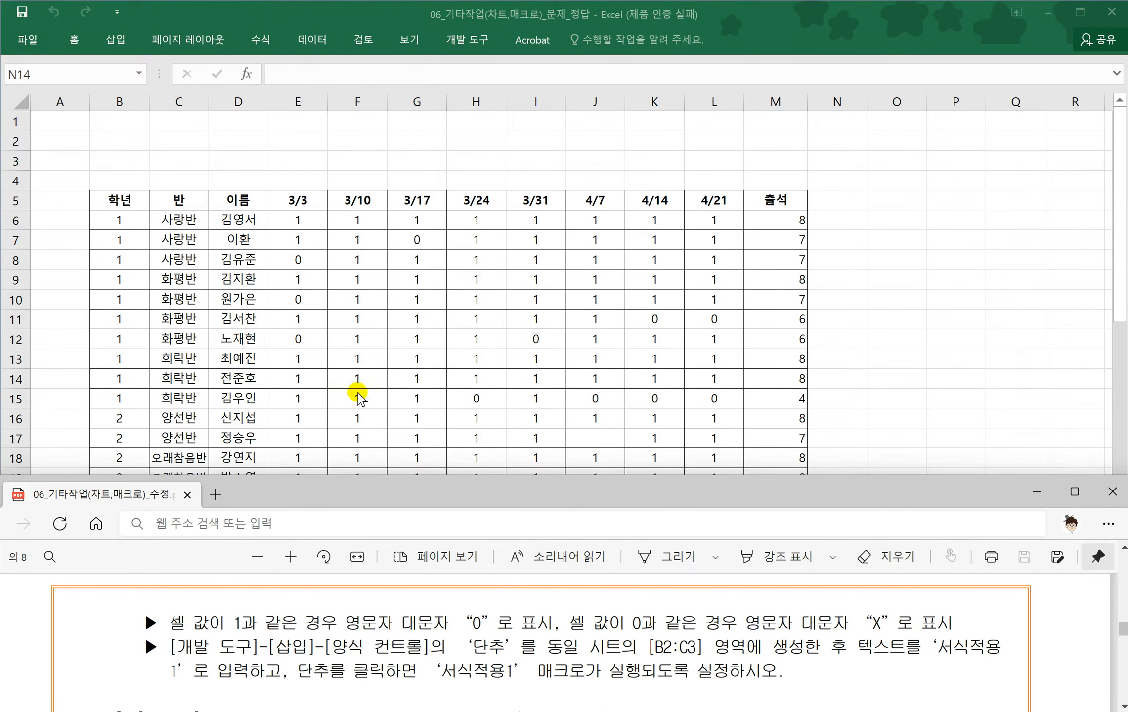
pyautogui.click(868, 298)
pyautogui.click(868, 257)
pyautogui.click(865, 220)
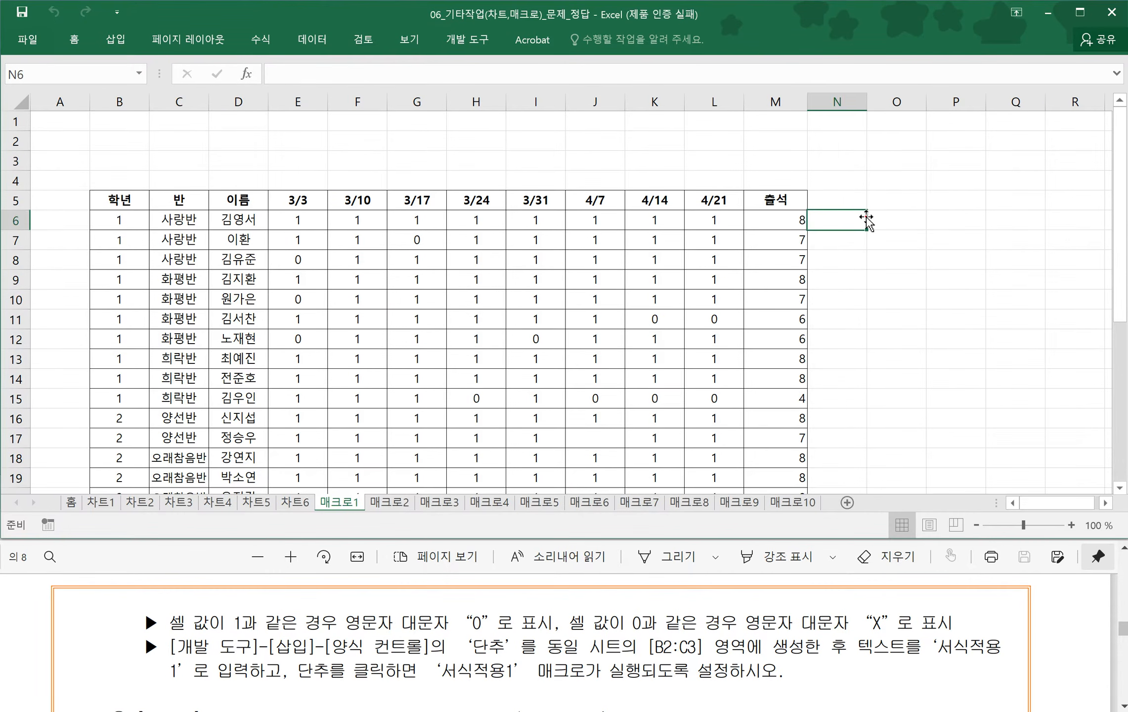
pyautogui.click(869, 262)
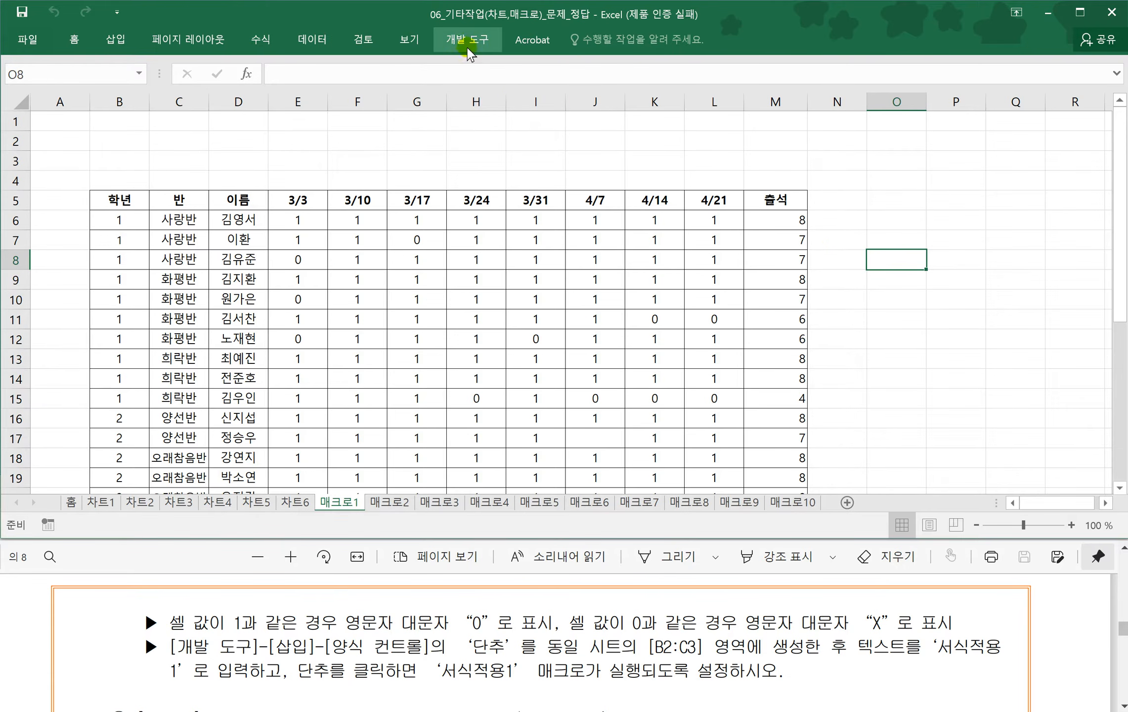
# - Check the ribbon customization options for the developer tools (개발 도구) setting and leave without changes
pyautogui.click(27, 32)
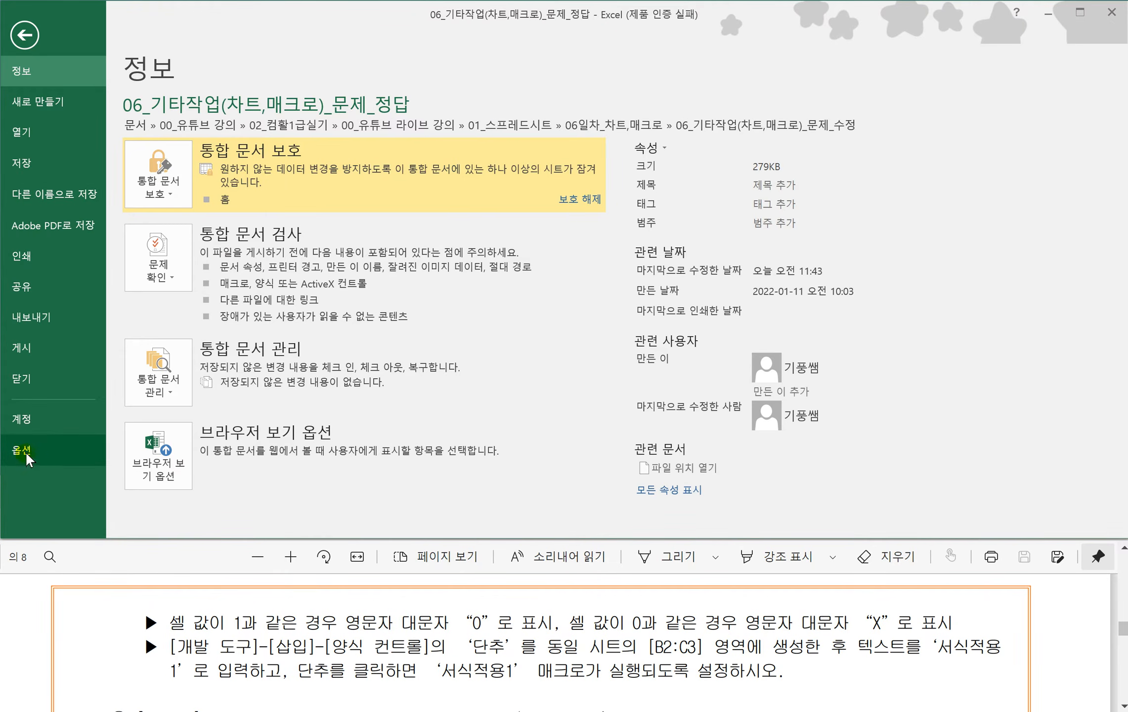
pyautogui.click(25, 449)
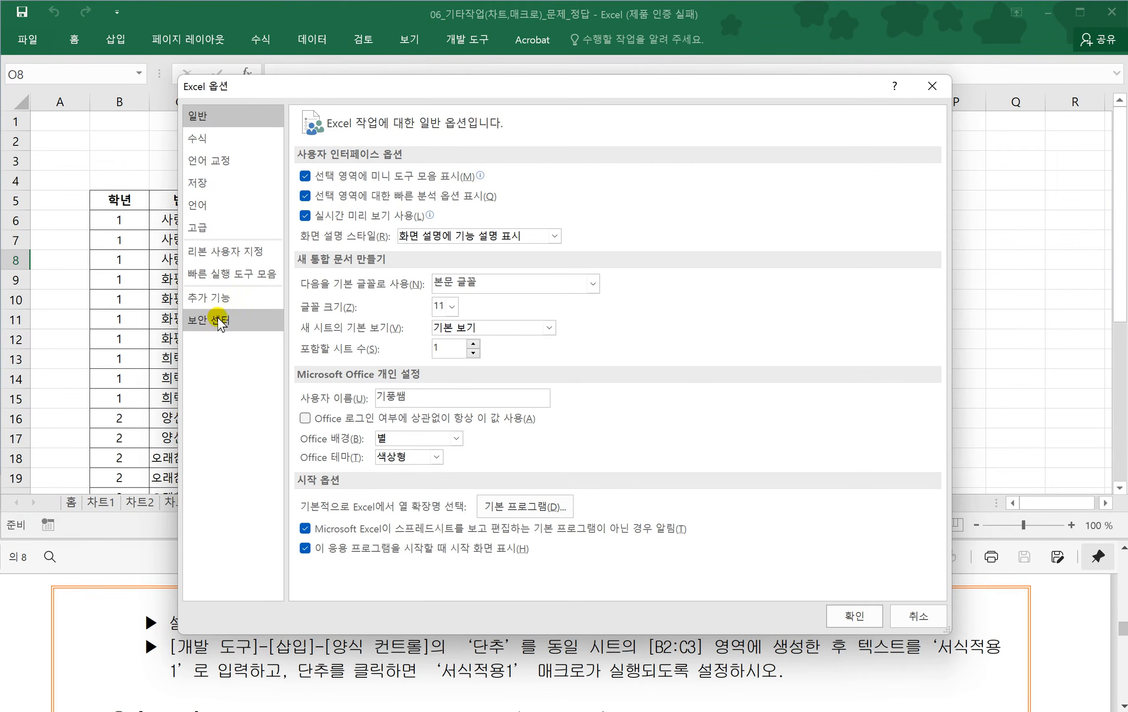
pyautogui.click(213, 253)
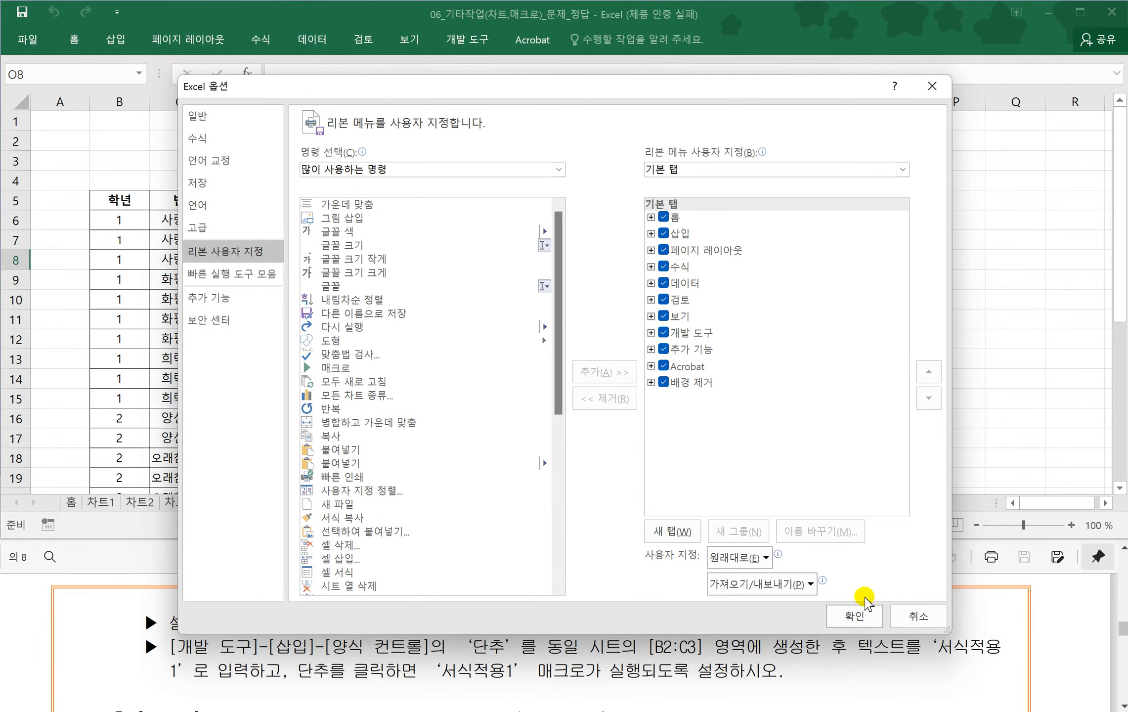
pyautogui.click(912, 616)
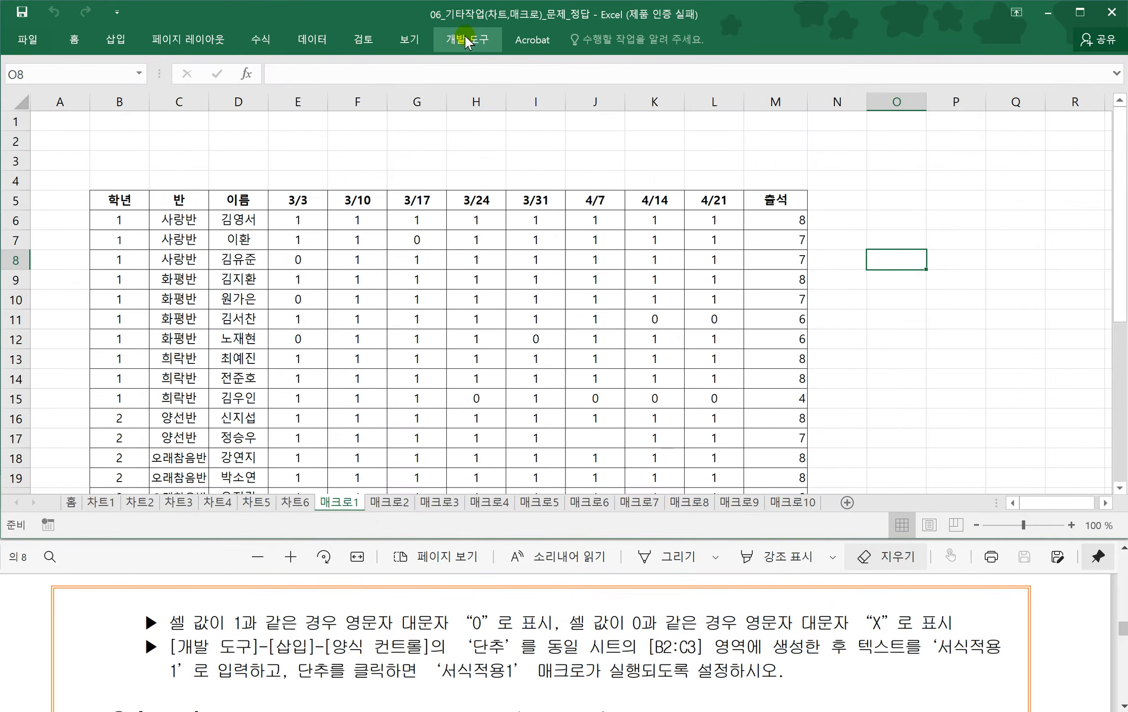
# - Set the macro security to include all macros (모든 매크로 포함)
pyautogui.click(459, 44)
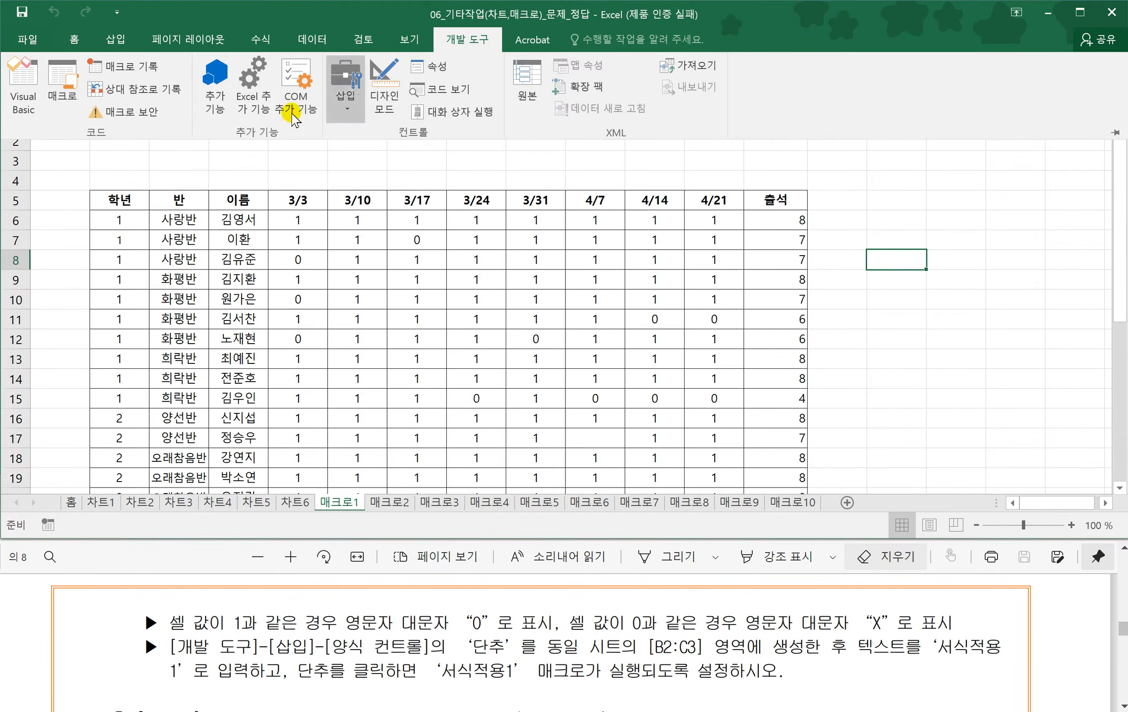
pyautogui.click(133, 118)
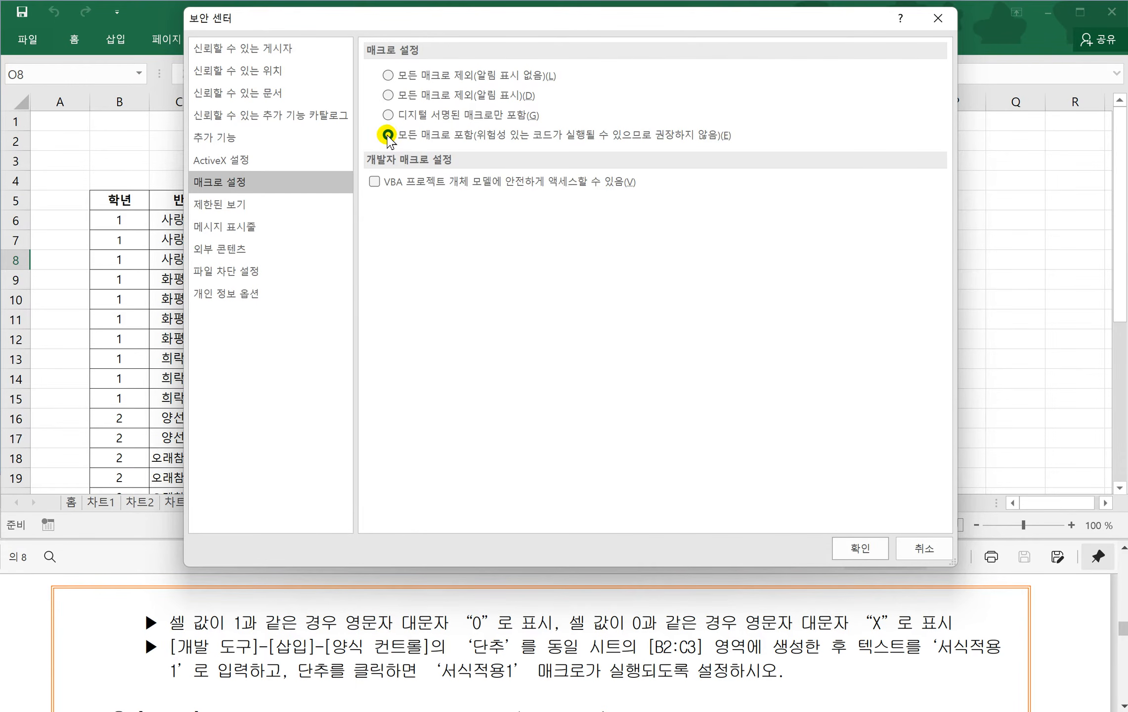
pyautogui.click(859, 546)
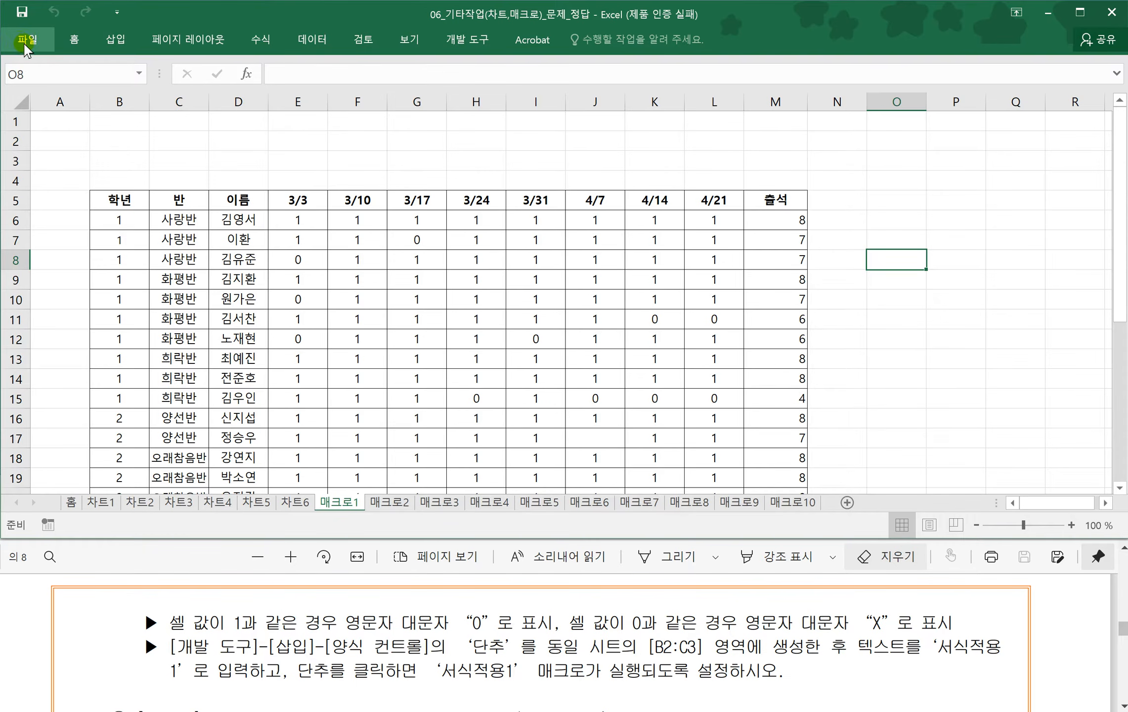
# - Examine the file formats offered when saving a copy, including Excel 매크로 사용 통합 문서, and return to the sheet without saving
pyautogui.click(22, 41)
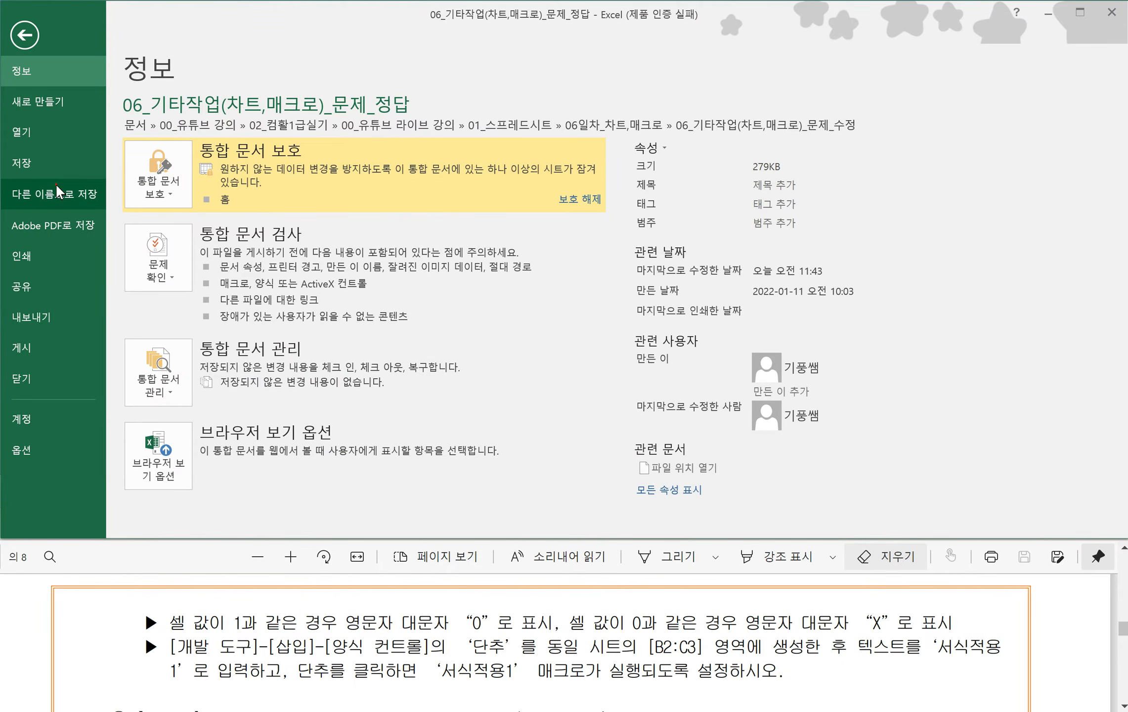
pyautogui.click(56, 186)
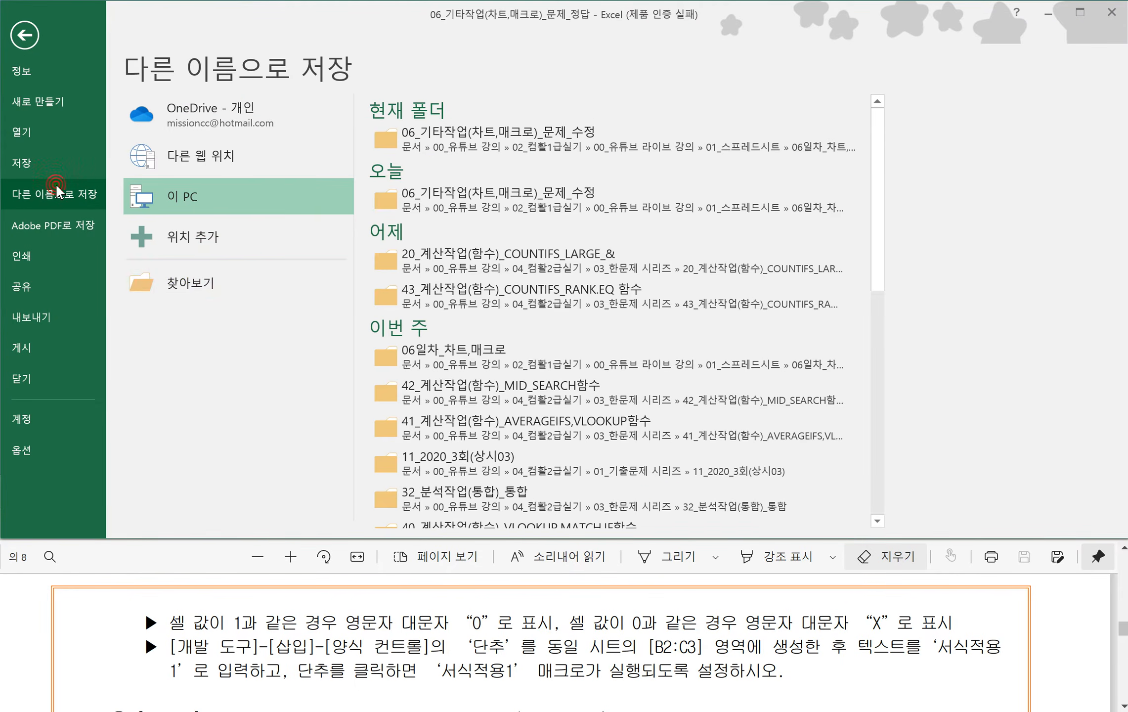
pyautogui.click(184, 291)
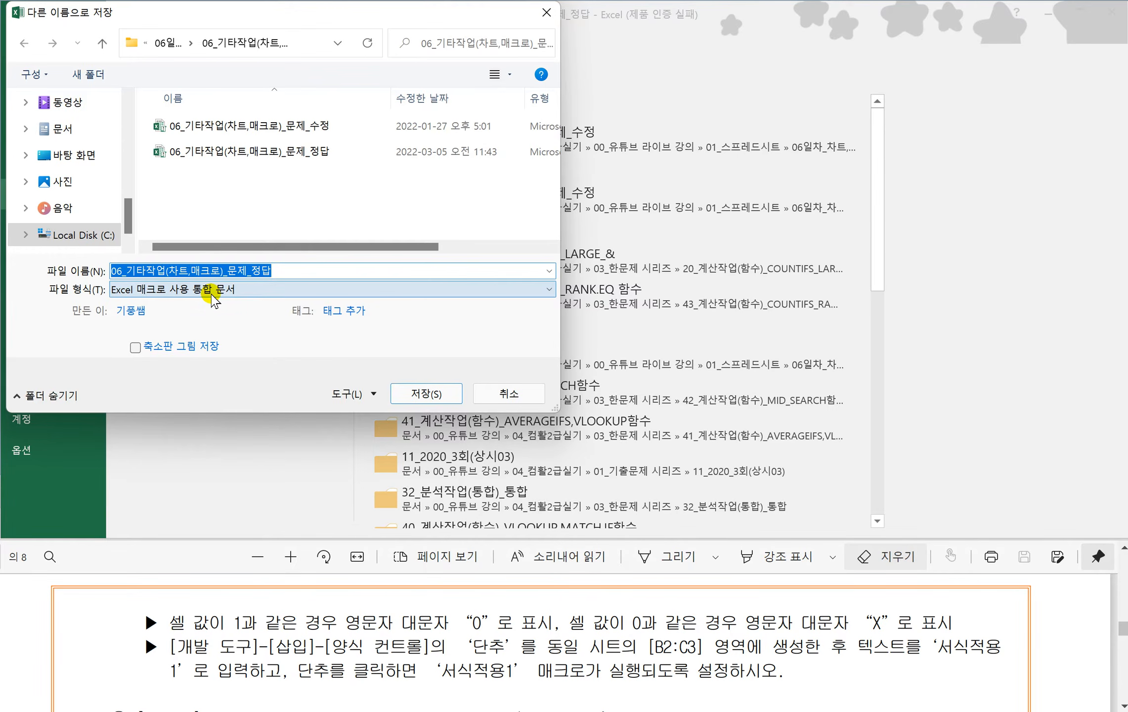
pyautogui.click(211, 295)
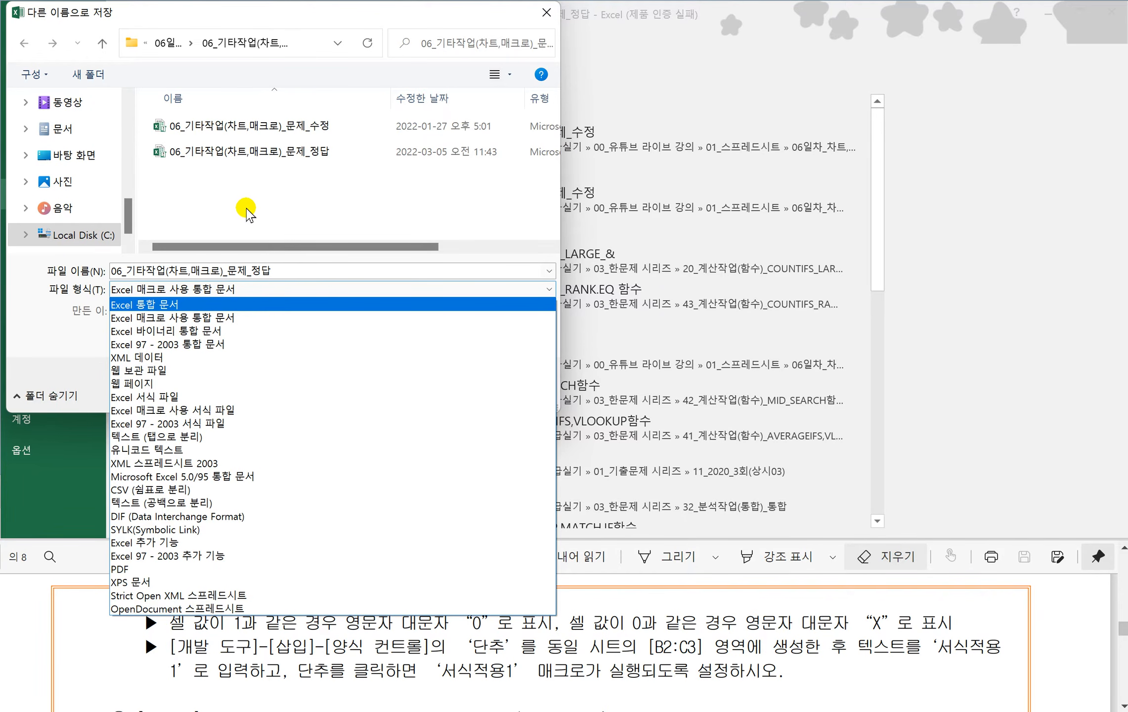
pyautogui.click(263, 197)
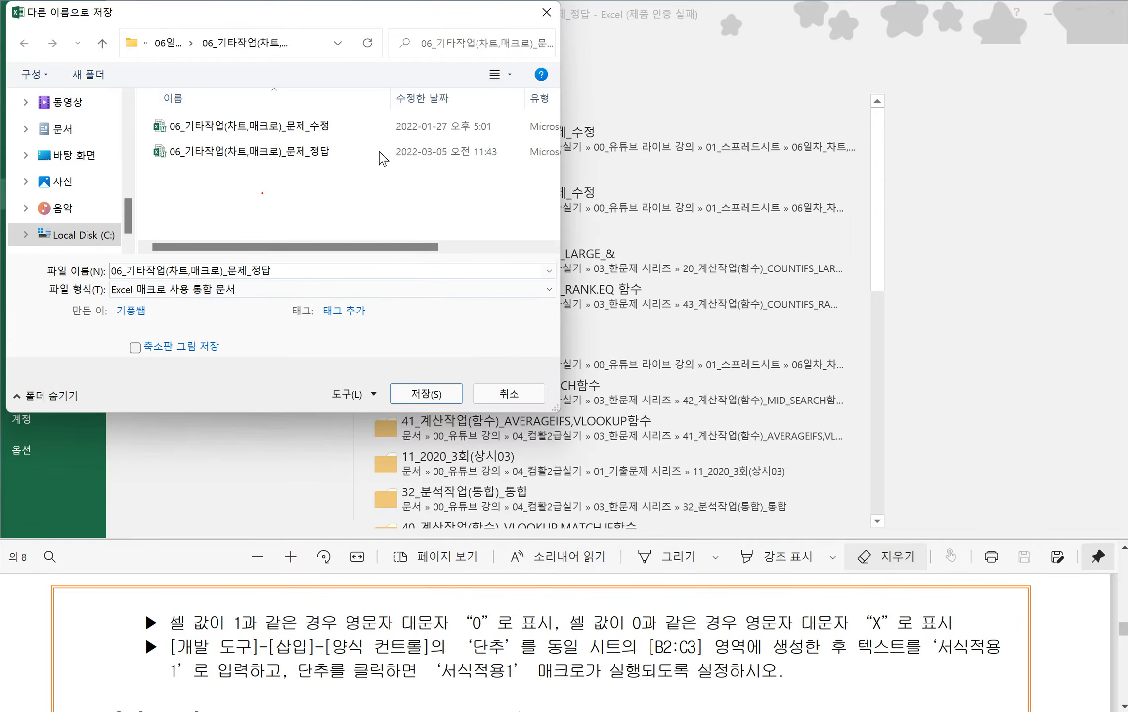
pyautogui.click(541, 13)
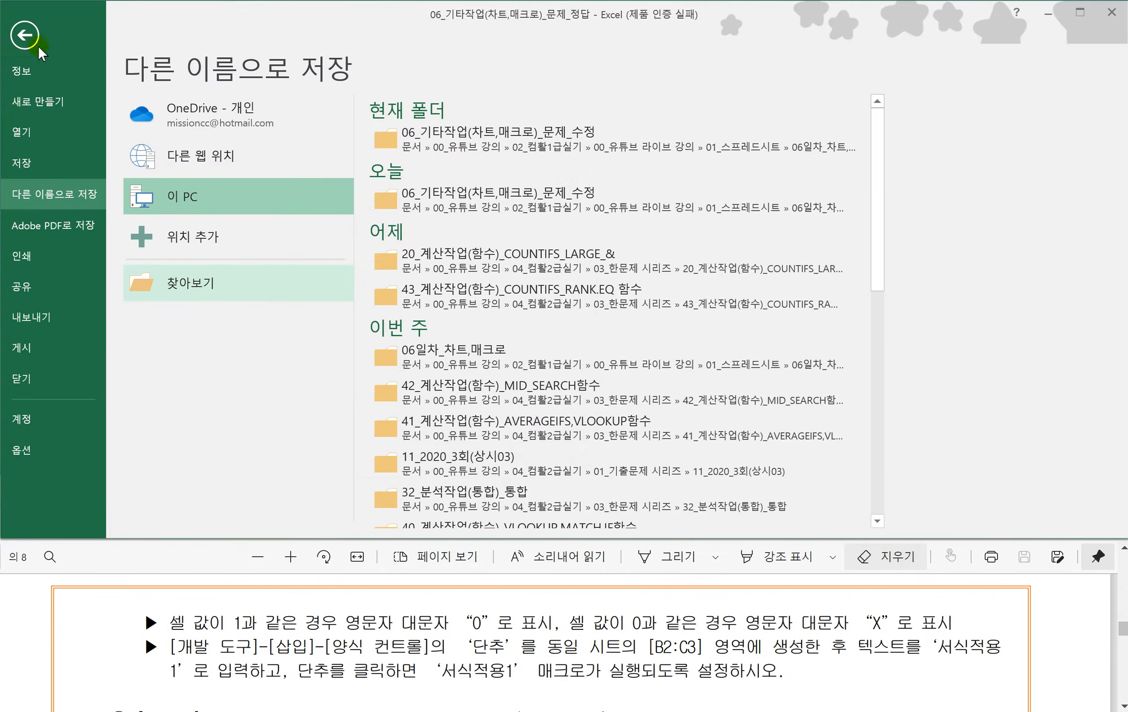
pyautogui.click(27, 36)
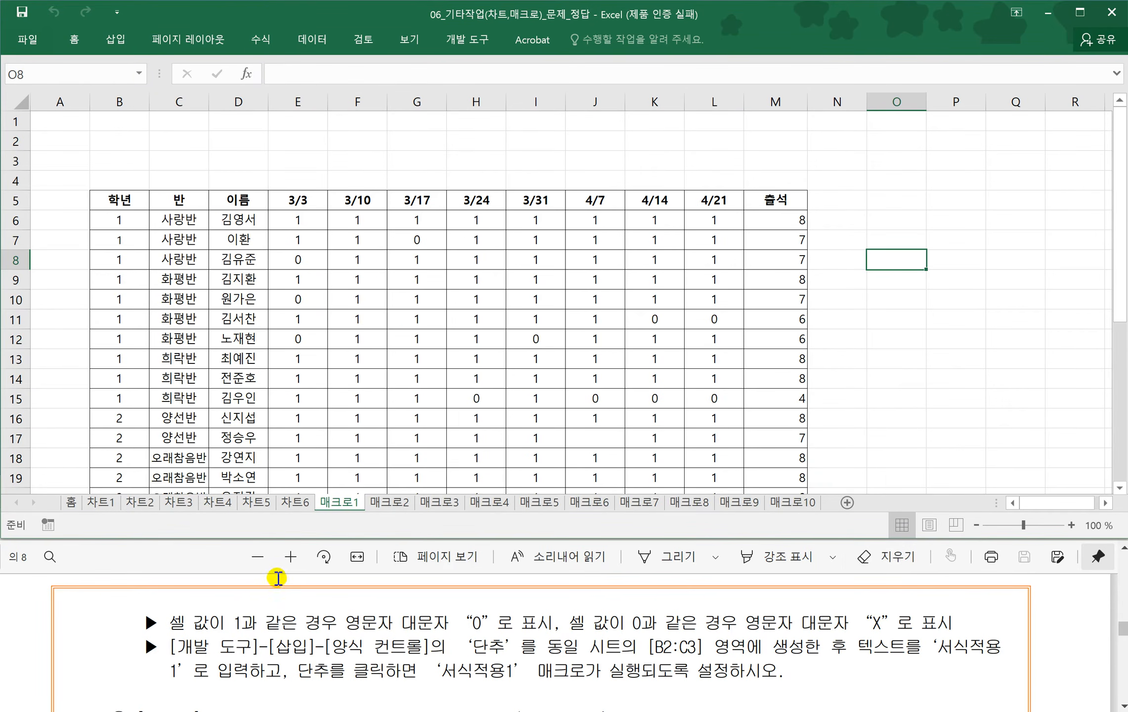
# - Select an empty cell beside the table and start recording a macro named 서식적용1 in the current workbook
pyautogui.click(862, 271)
pyautogui.click(875, 314)
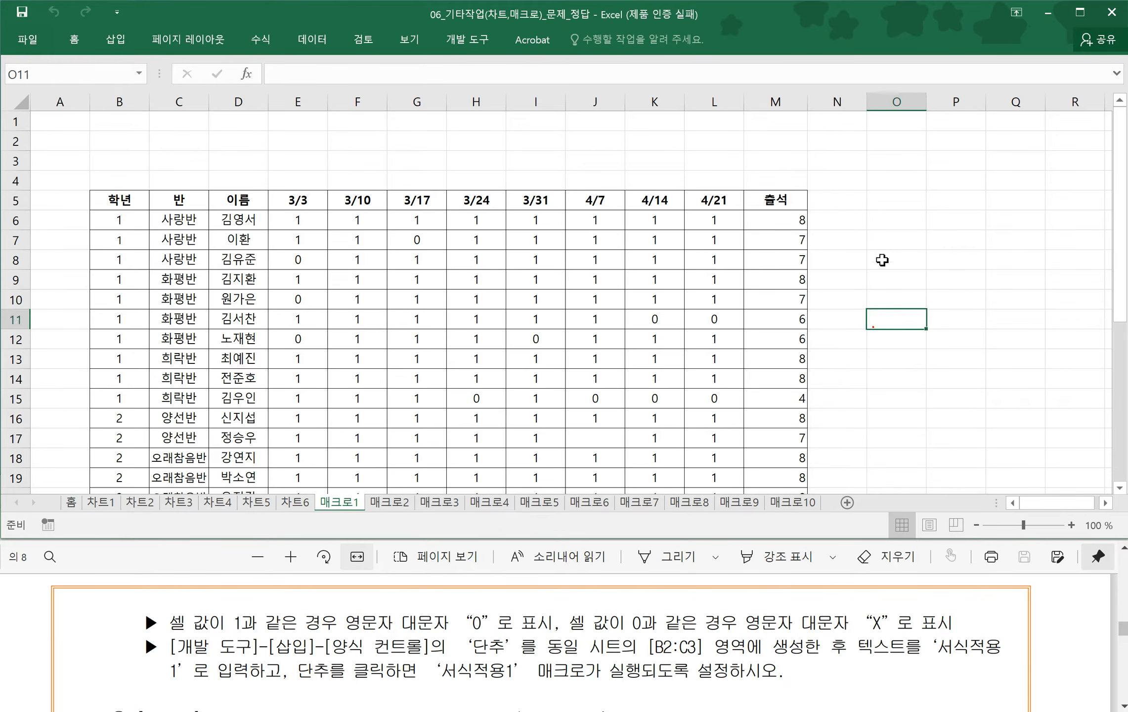
pyautogui.click(878, 248)
pyautogui.click(861, 217)
pyautogui.click(477, 40)
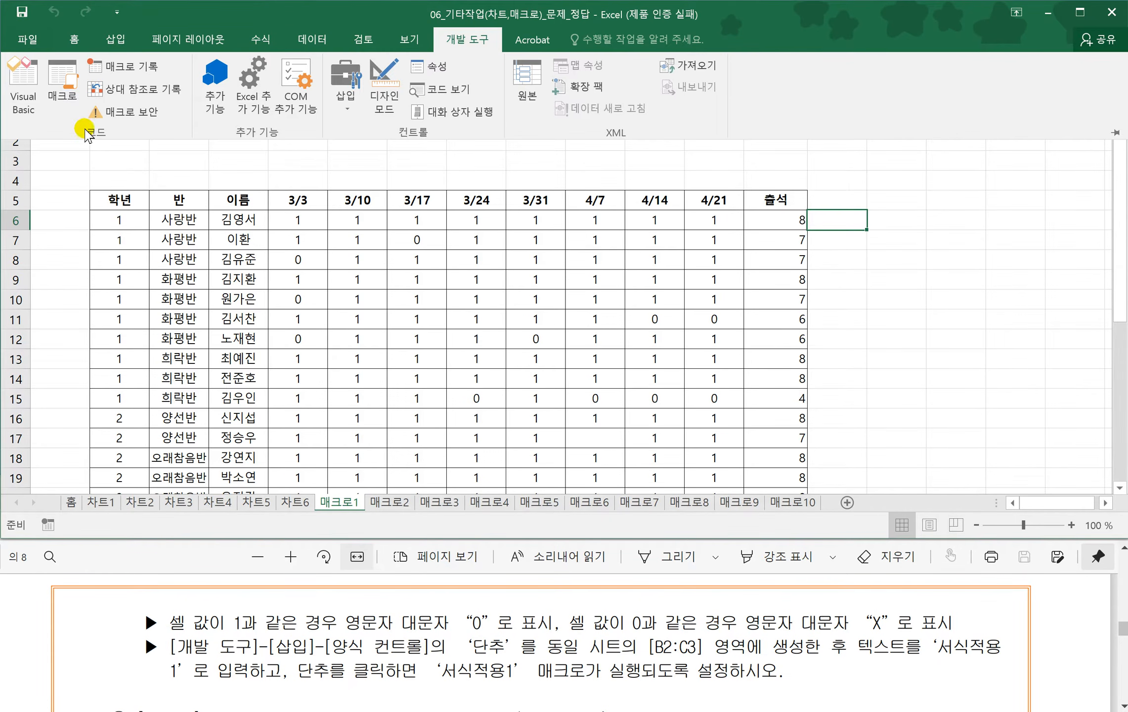
pyautogui.click(134, 69)
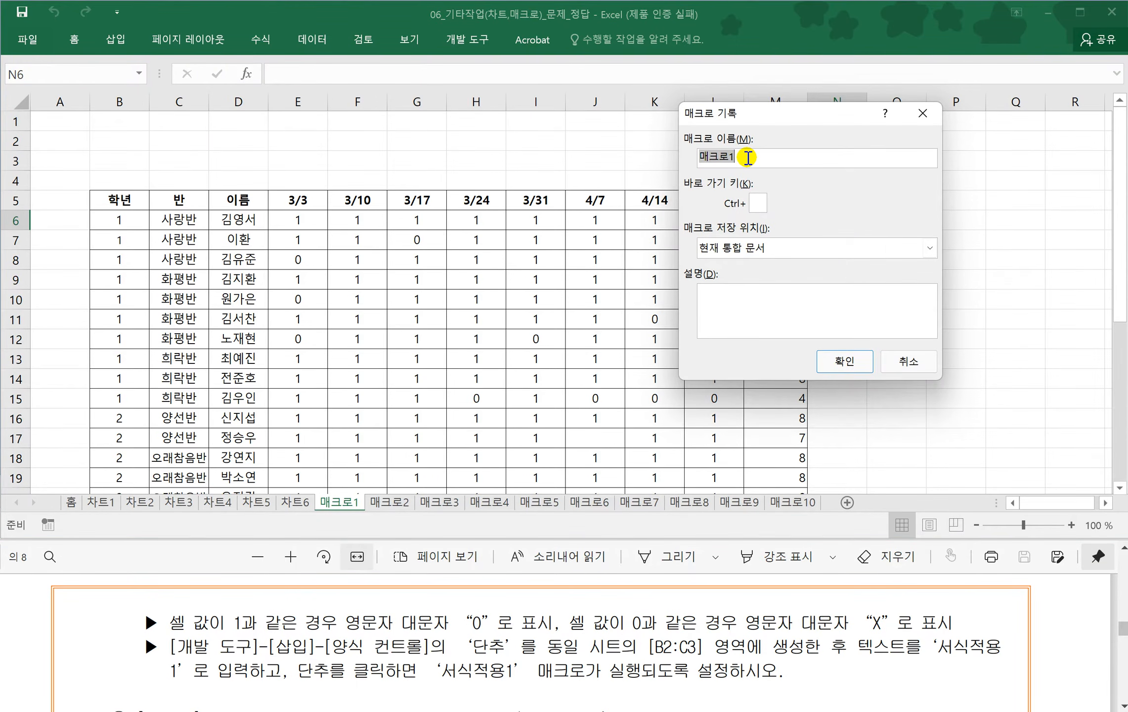
pyautogui.write('tj')
pyautogui.click(844, 360)
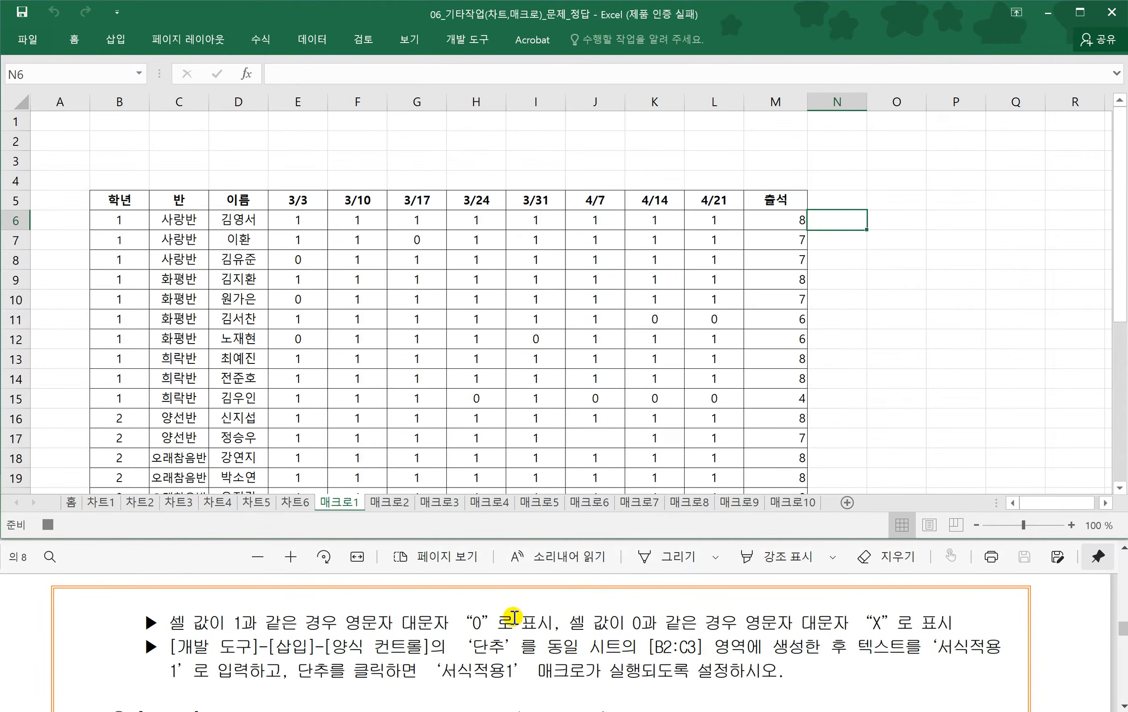
# - Switch to the PDF instructions and underline the range reference [E6:L33] with the drawing pen
pyautogui.click(197, 625)
pyautogui.scroll(2, 277, 605)
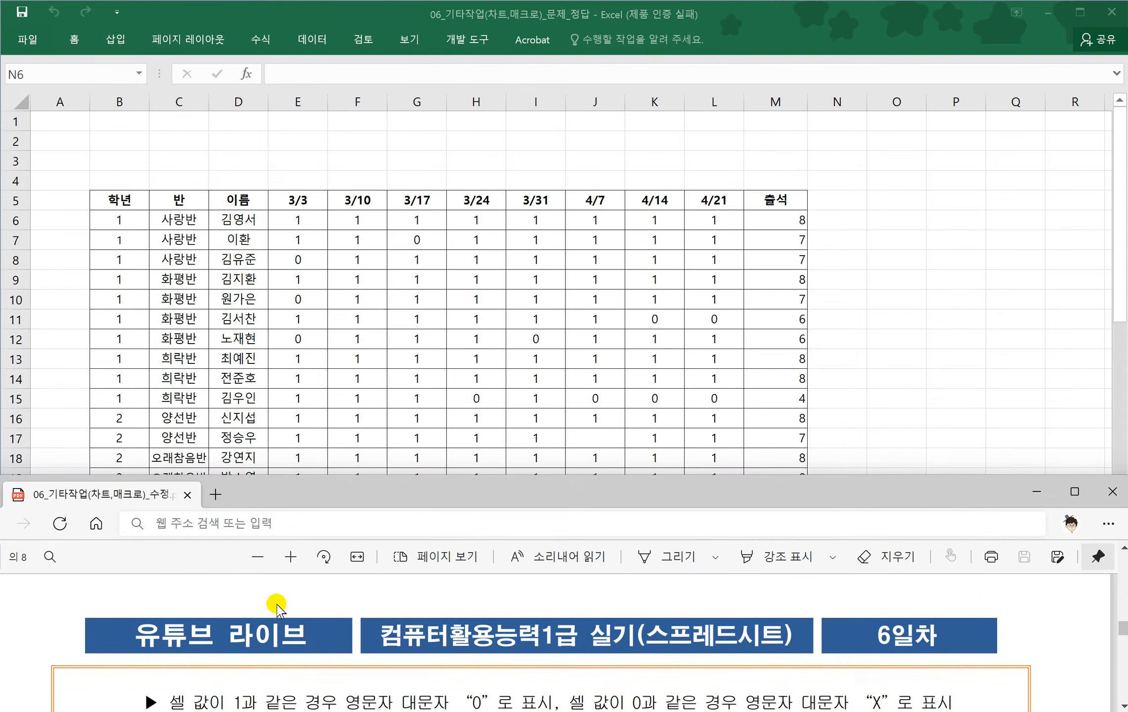
pyautogui.scroll(5, 278, 606)
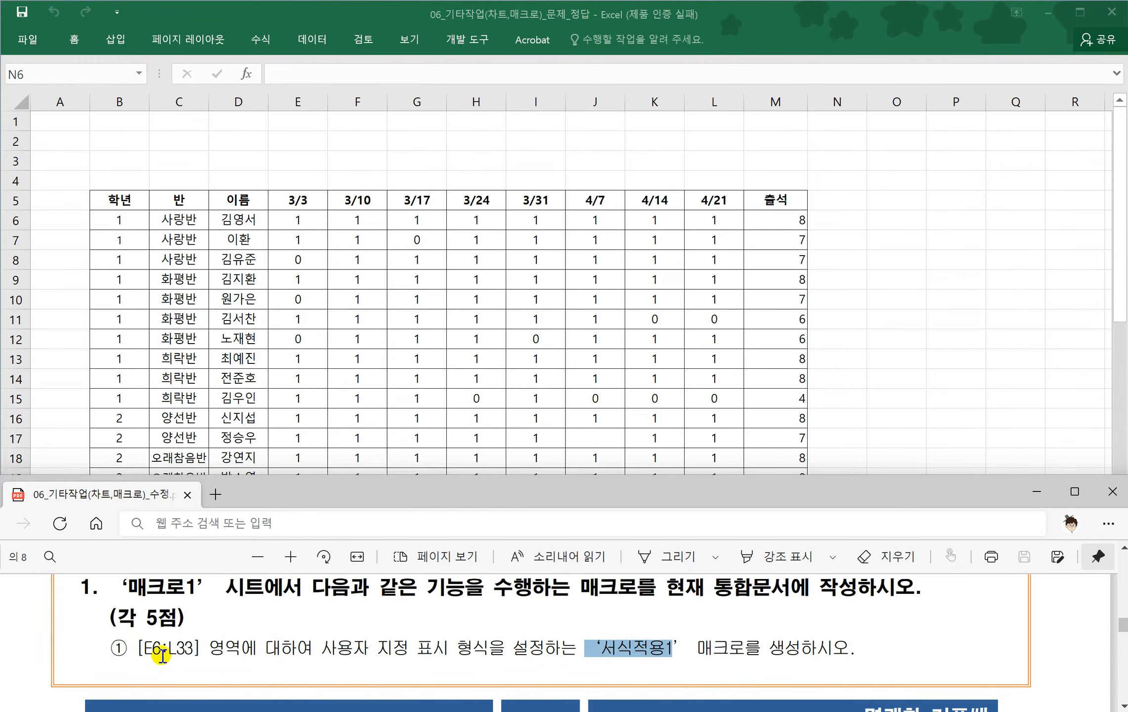
pyautogui.click(677, 558)
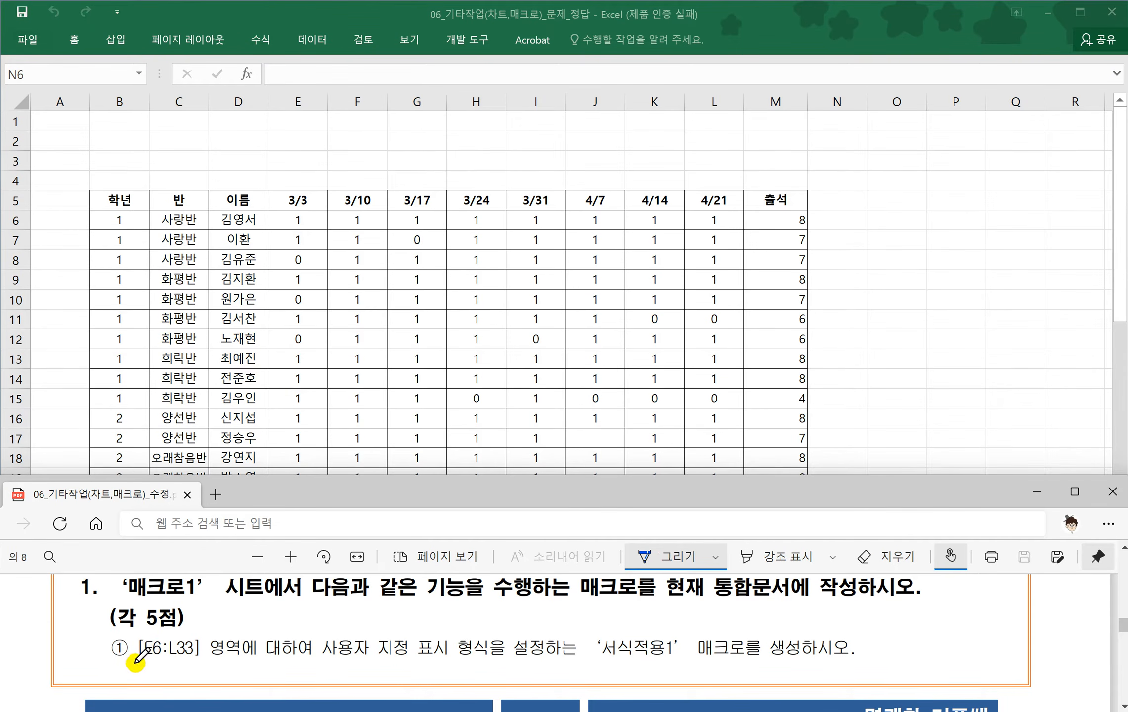
pyautogui.moveTo(138, 662); pyautogui.dragTo(236, 659)
# - Switch to Excel, select the attendance cells E6:L33 and open their custom (사용자 지정) number format settings
pyautogui.click(290, 213)
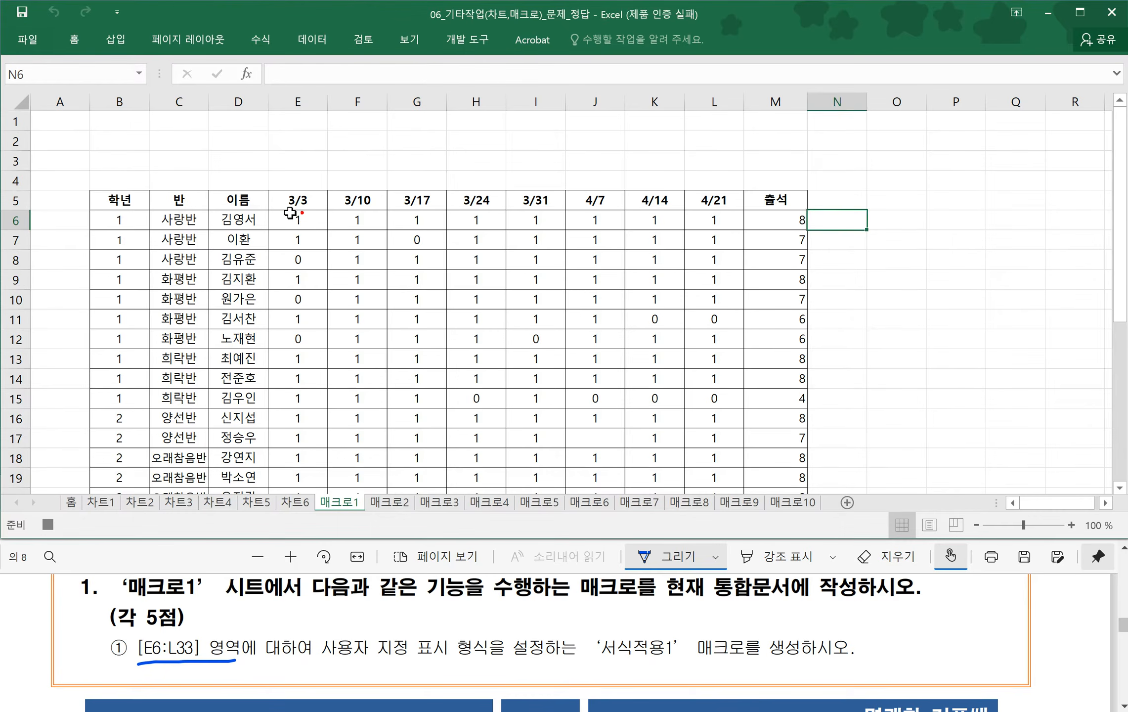
pyautogui.click(290, 213)
pyautogui.moveTo(290, 212); pyautogui.dragTo(702, 216)
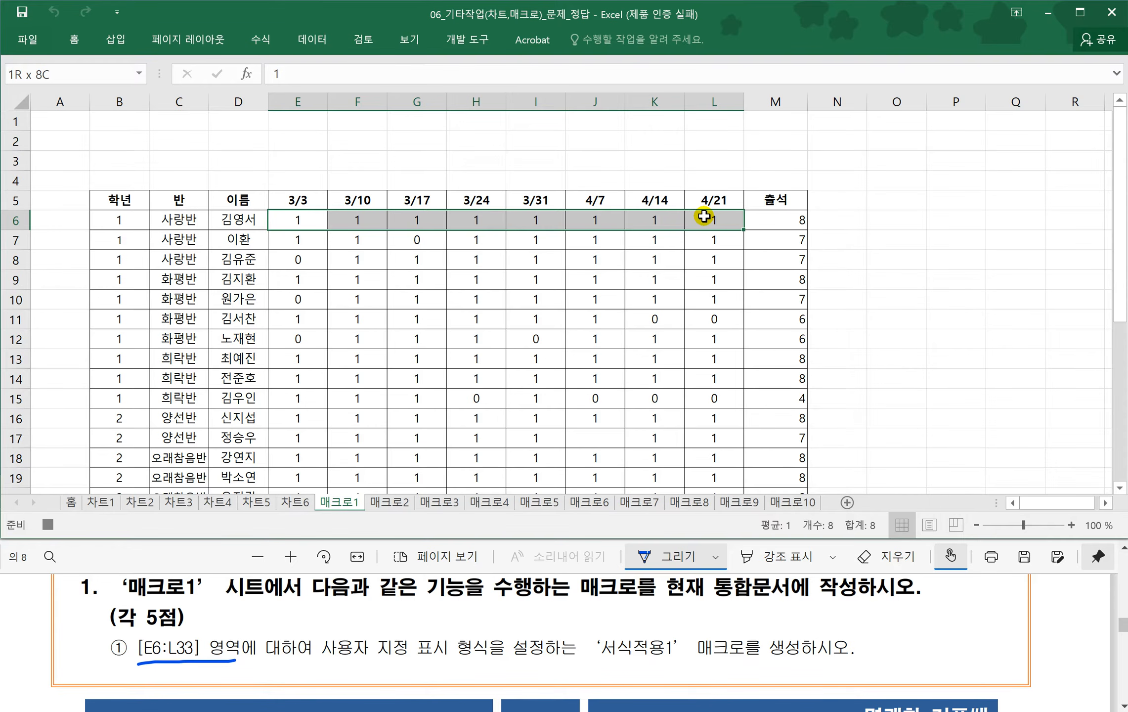
pyautogui.moveTo(703, 216); pyautogui.dragTo(703, 216)
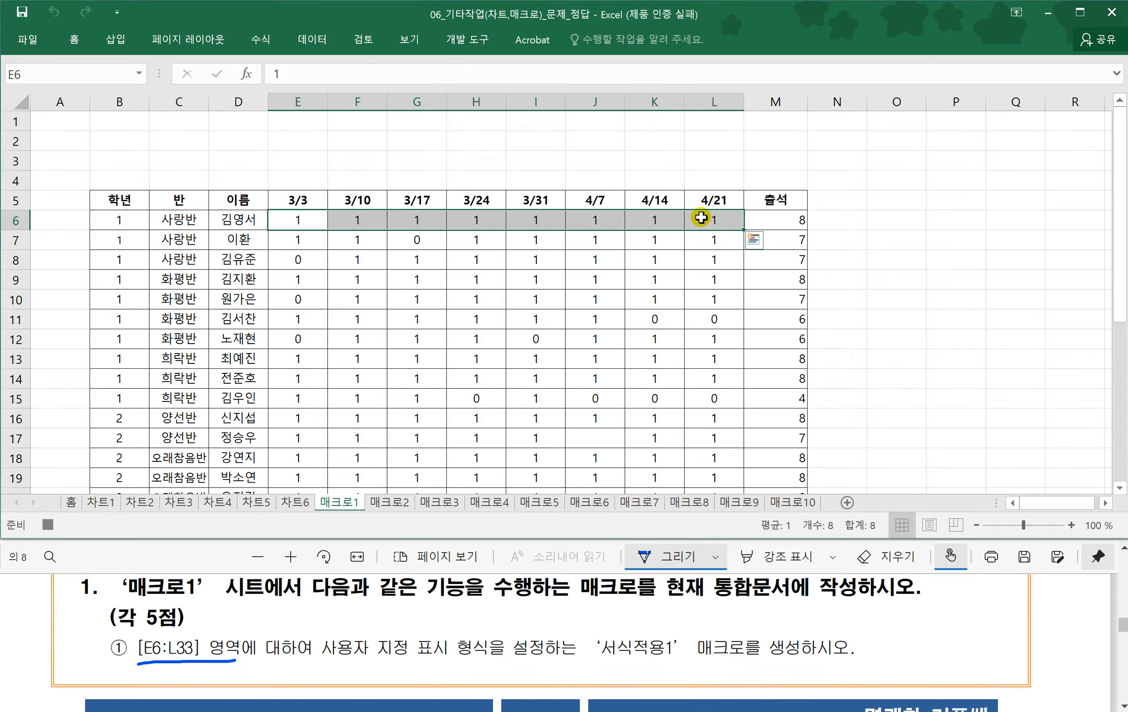
pyautogui.hotkey('ctrl', 'shift', 'Down')
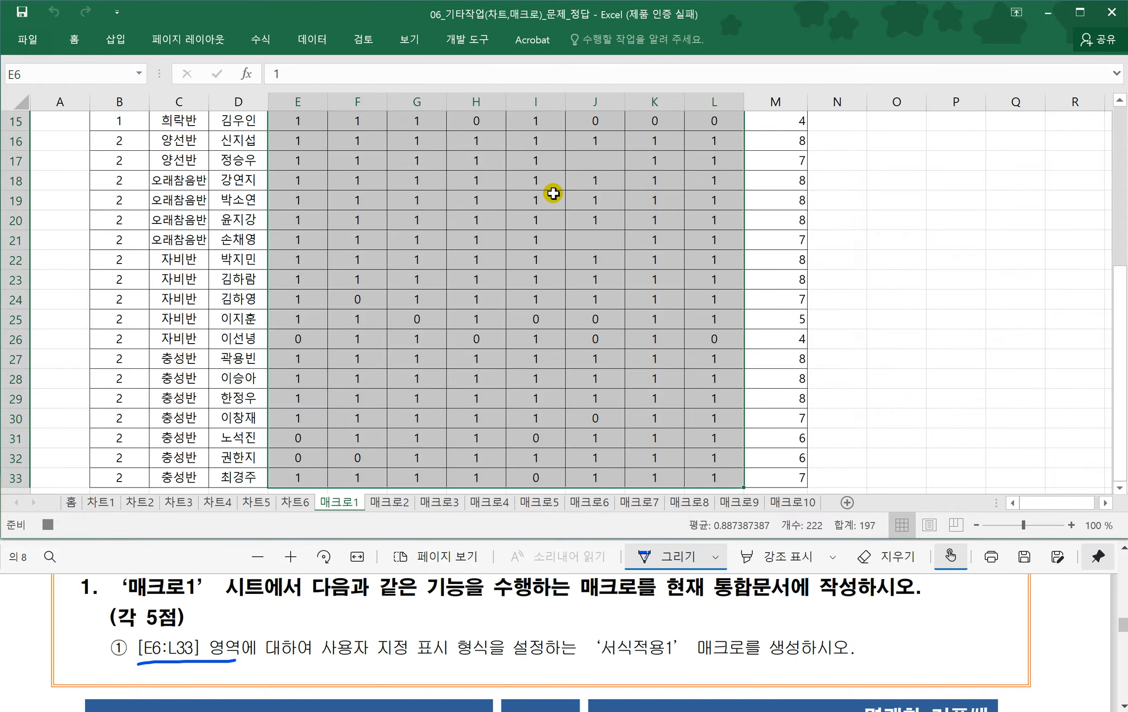
pyautogui.scroll(5, 552, 192)
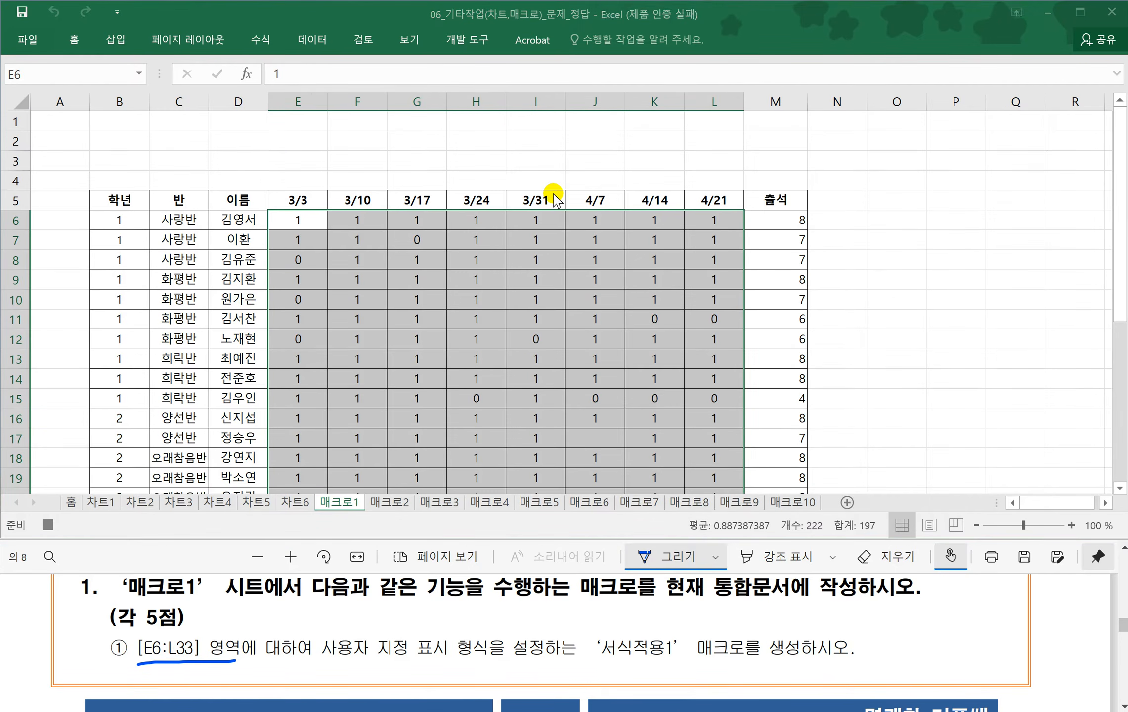
pyautogui.hotkey('ctrl', '1')
pyautogui.click(627, 242)
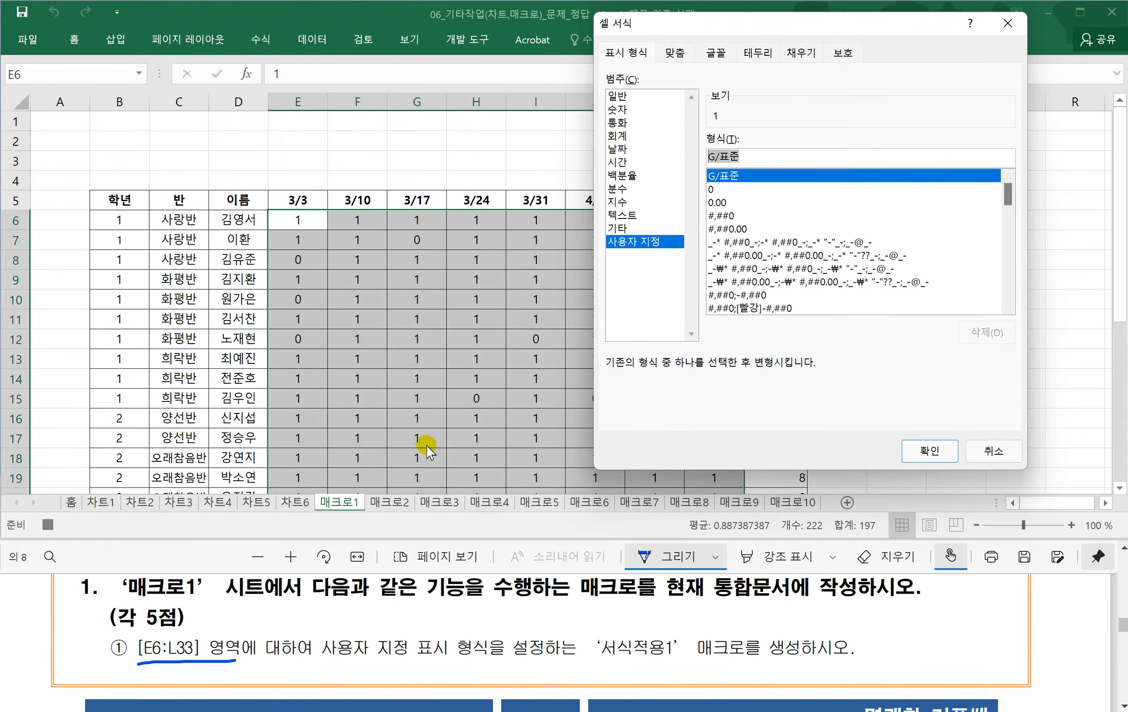
# - Switch to the PDF instructions and underline the conditions for showing 1 as "O" and 0 as "X" with the drawing pen
pyautogui.click(202, 564)
pyautogui.scroll(-2, 288, 632)
pyautogui.scroll(-5, 287, 631)
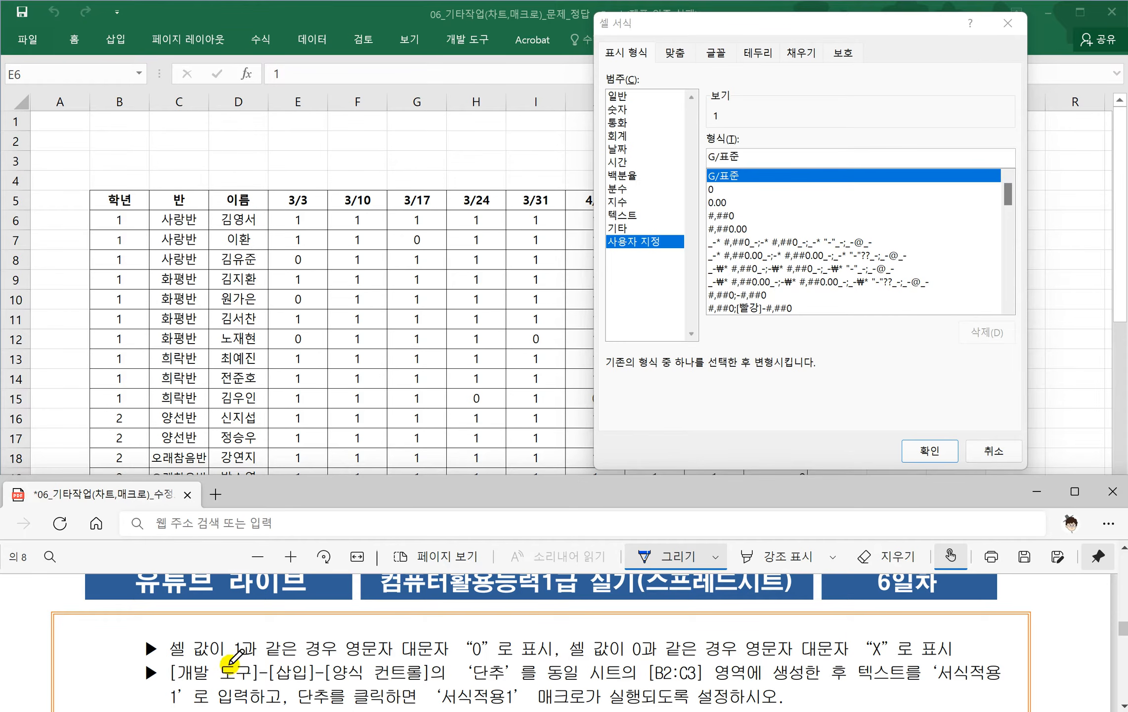
pyautogui.moveTo(173, 660); pyautogui.dragTo(489, 658)
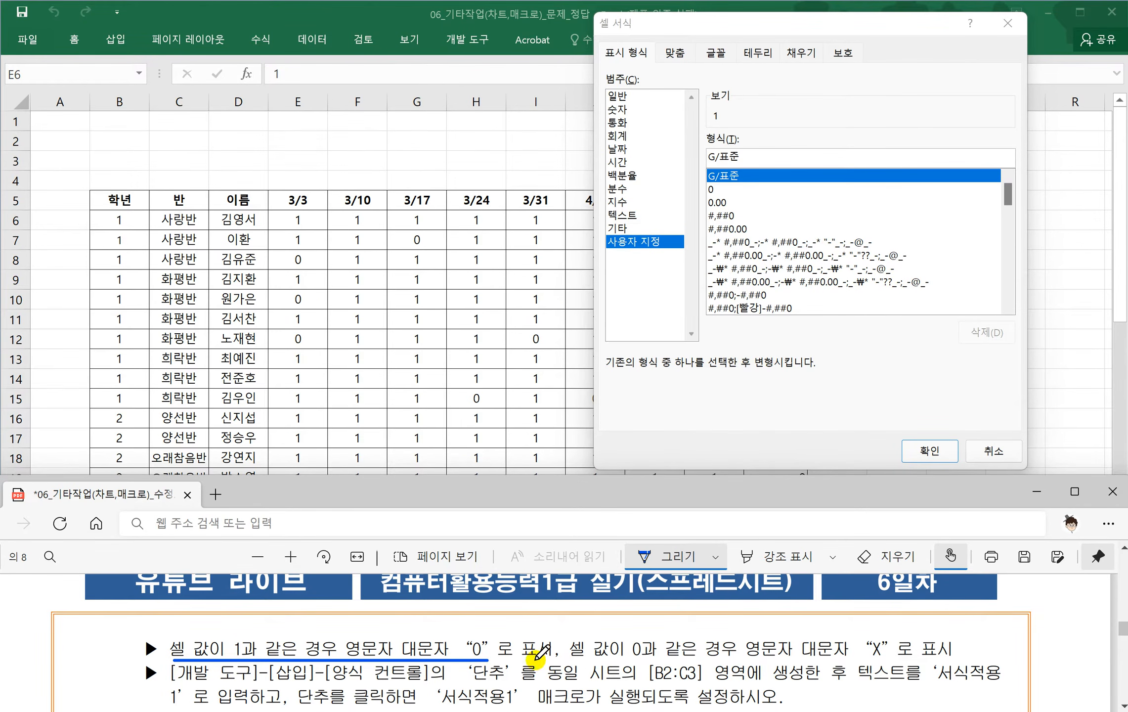
pyautogui.moveTo(632, 659); pyautogui.dragTo(885, 653)
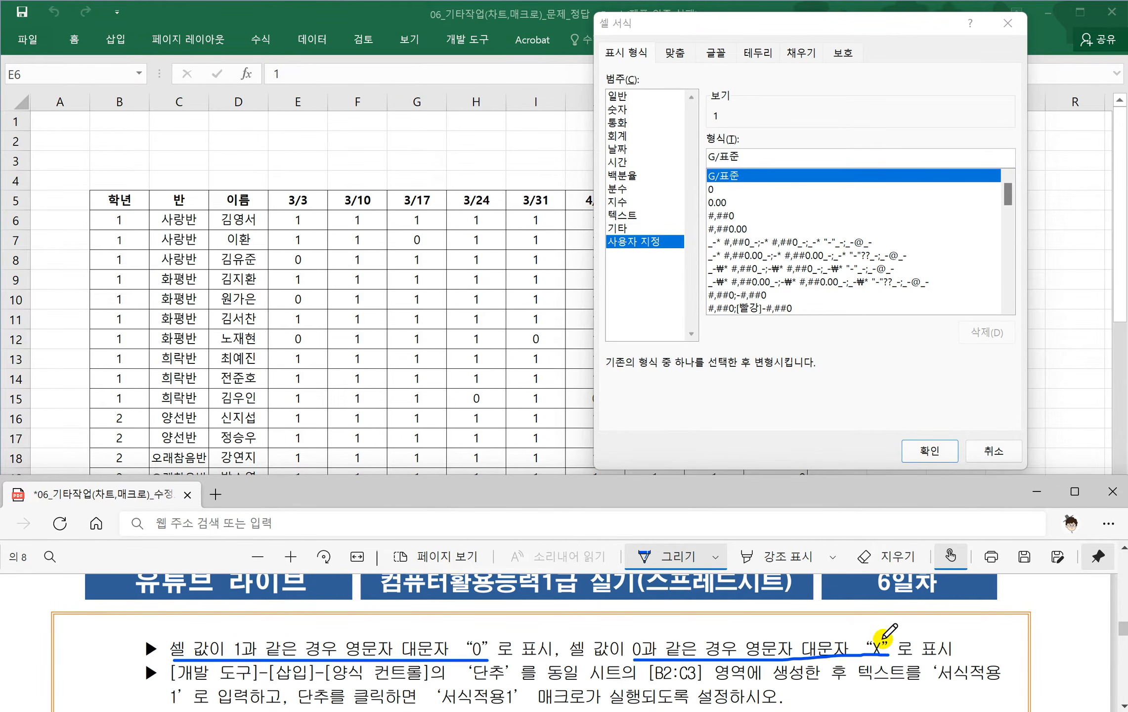
# - In Excel, apply the custom number format [=1]"O";[=0]"X" to the selected attendance cells and stop recording the macro
pyautogui.click(744, 159)
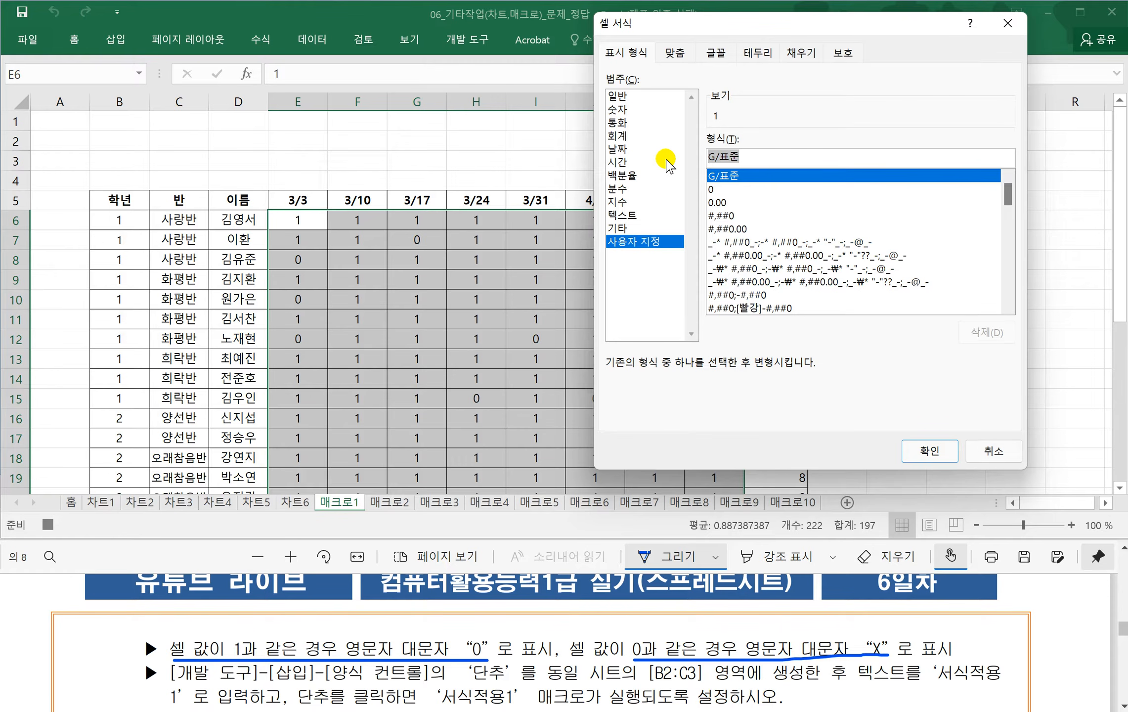
pyautogui.write('[=1]"O";[=0')
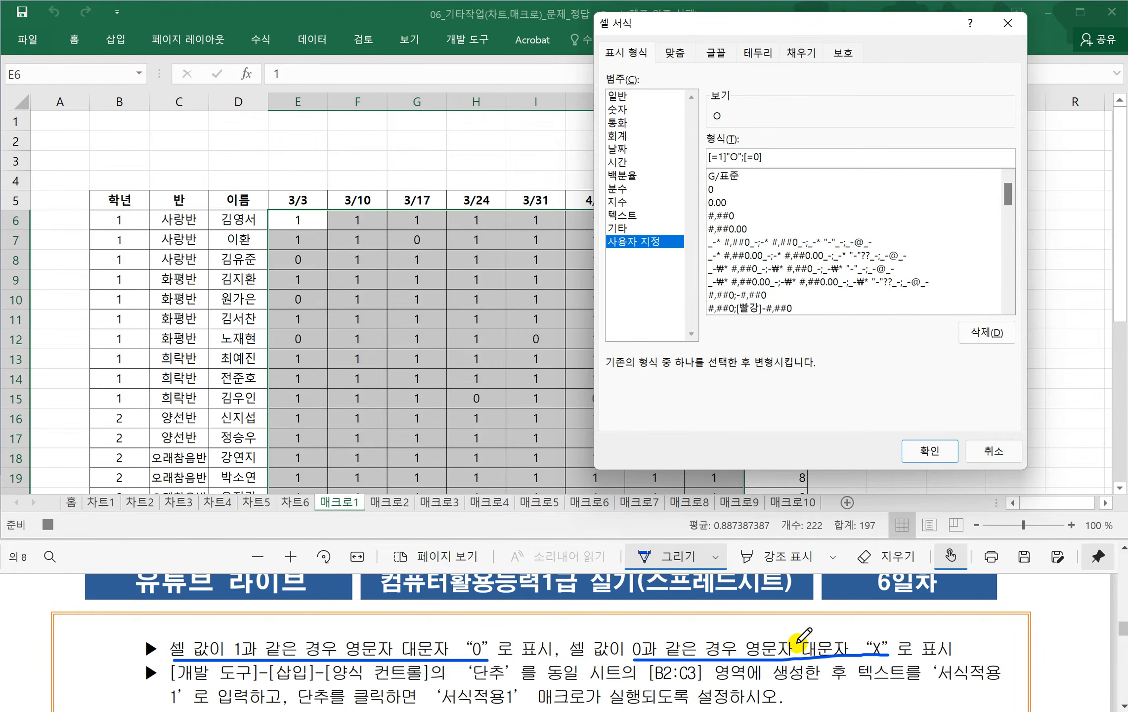
pyautogui.write('"X')
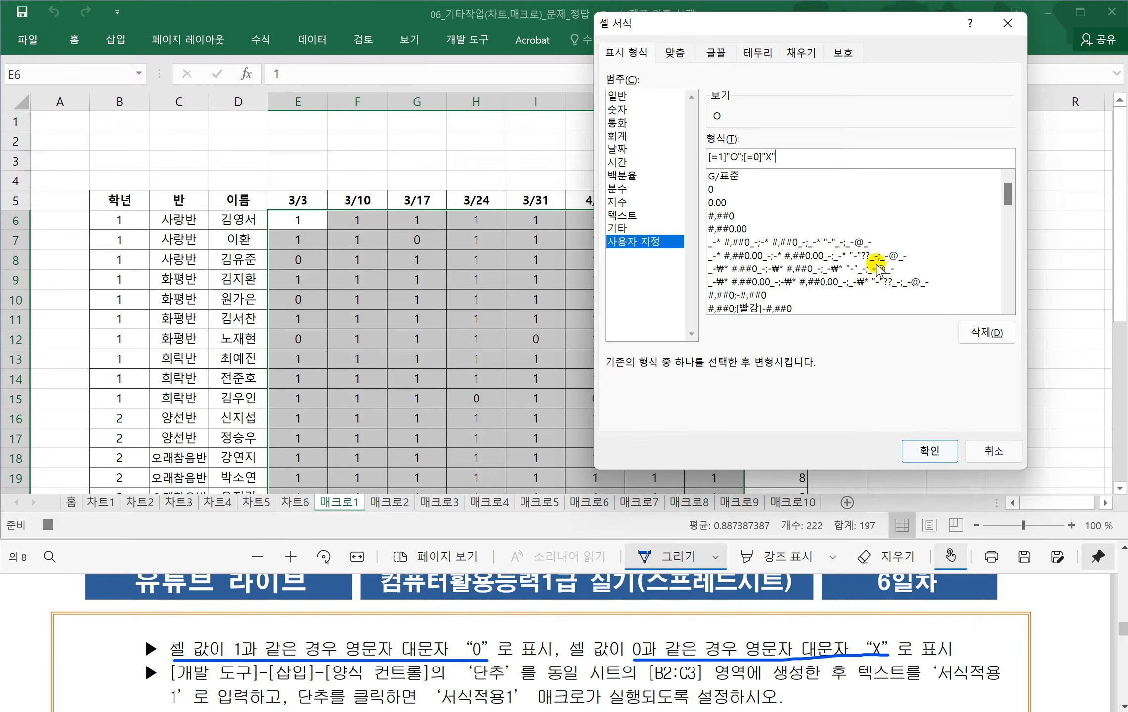
pyautogui.click(922, 447)
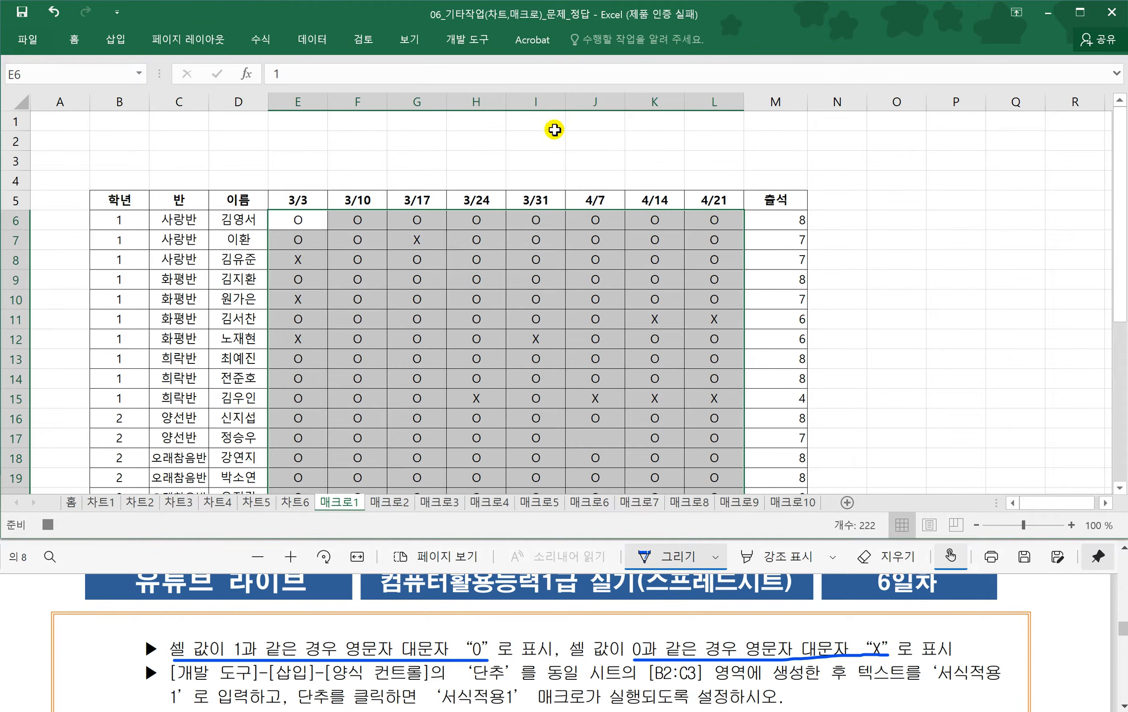
pyautogui.click(465, 40)
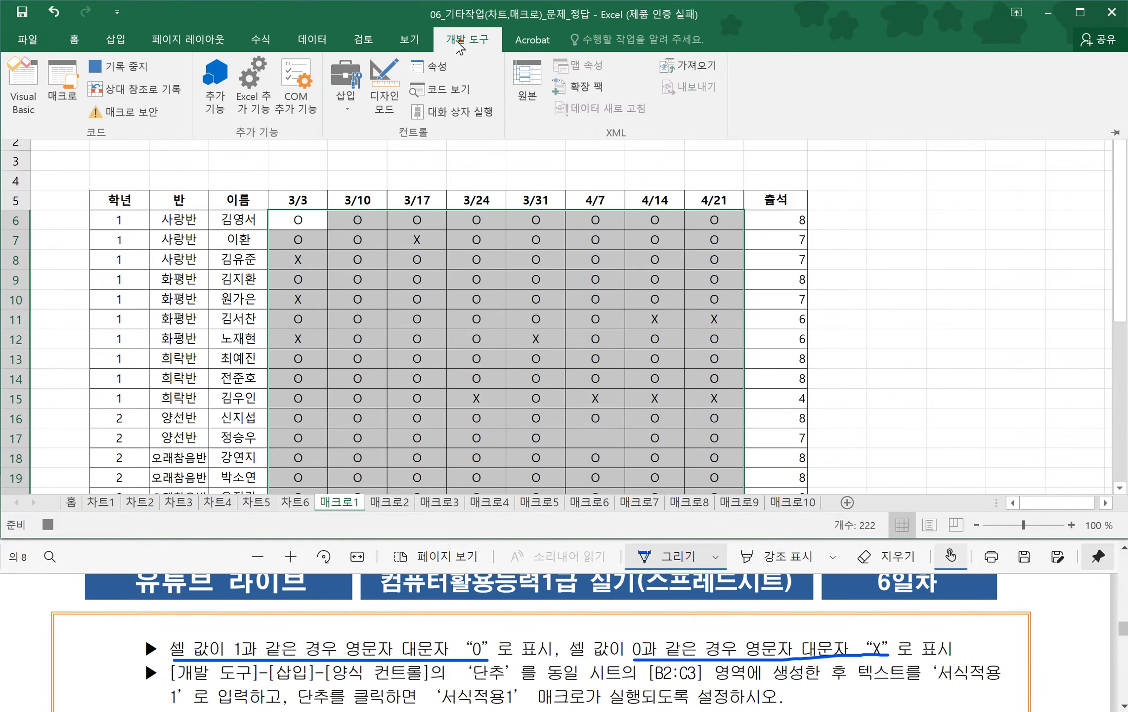
pyautogui.click(129, 69)
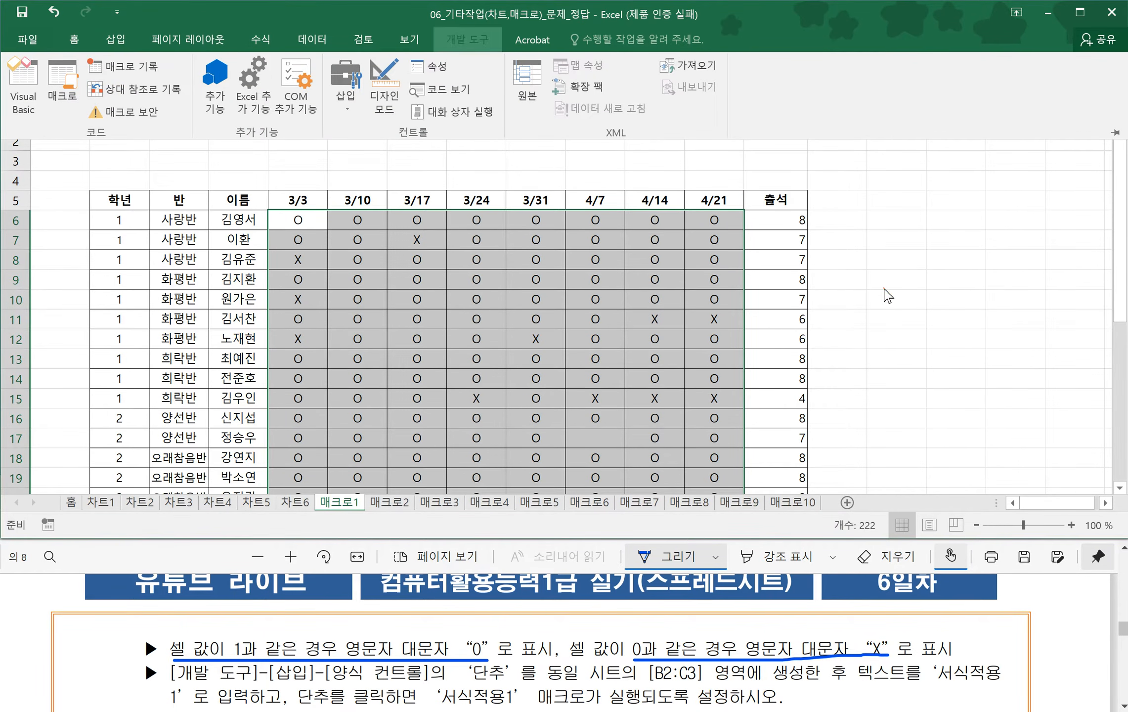
# - Choose the form-control button for insertion in Excel and underline its target range [B2:C3] in the PDF instructions
pyautogui.click(213, 608)
pyautogui.scroll(-1, 237, 614)
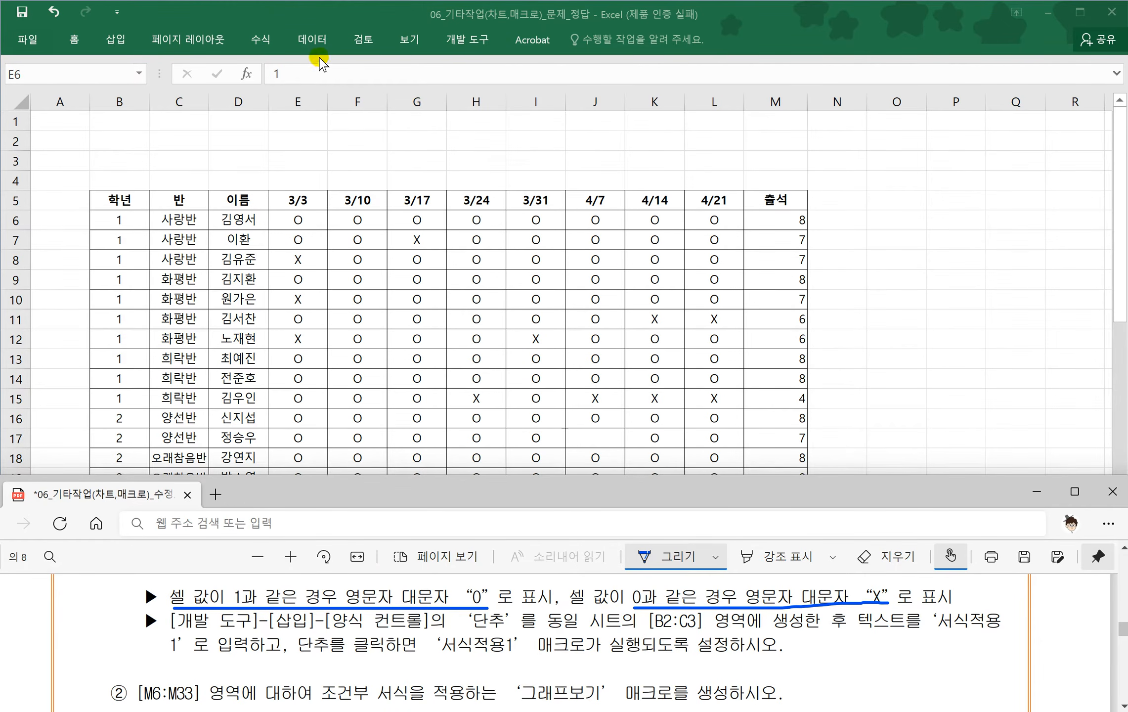
pyautogui.click(465, 37)
pyautogui.click(464, 37)
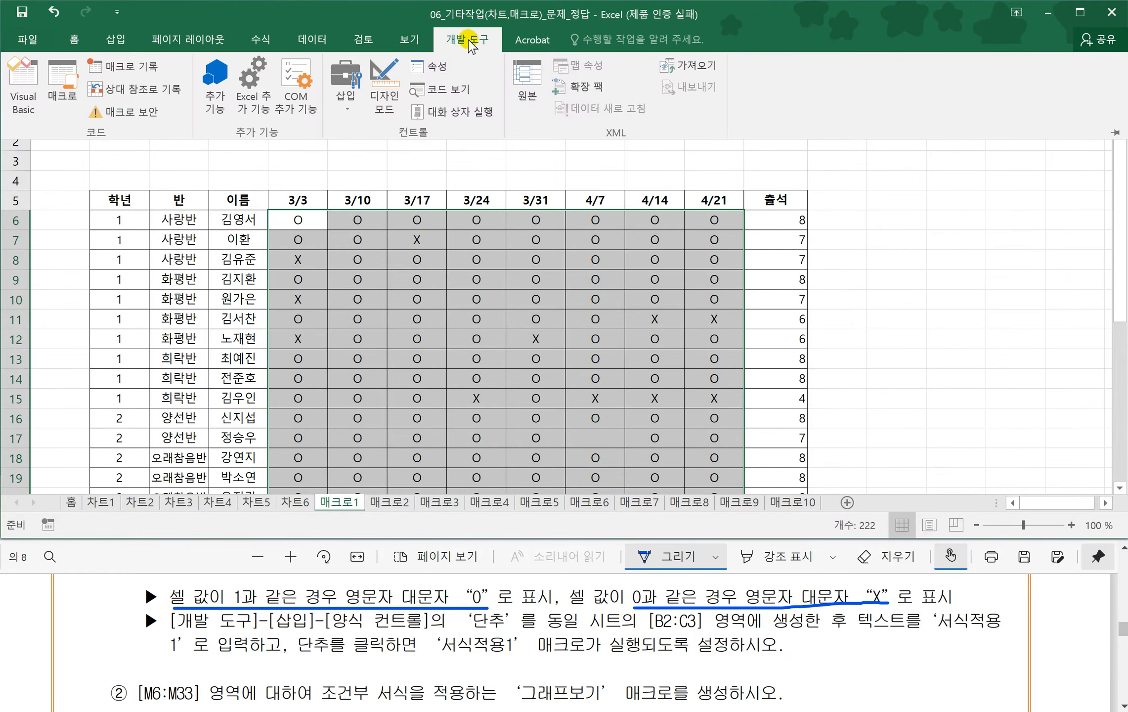
pyautogui.click(347, 104)
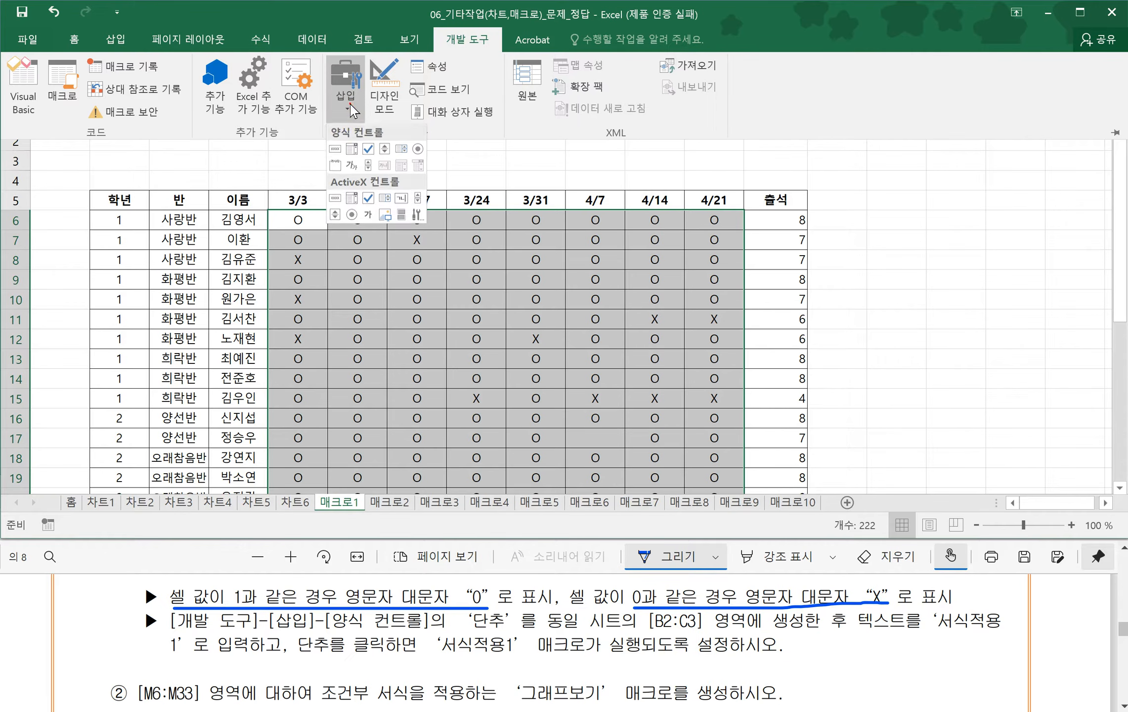
pyautogui.click(335, 150)
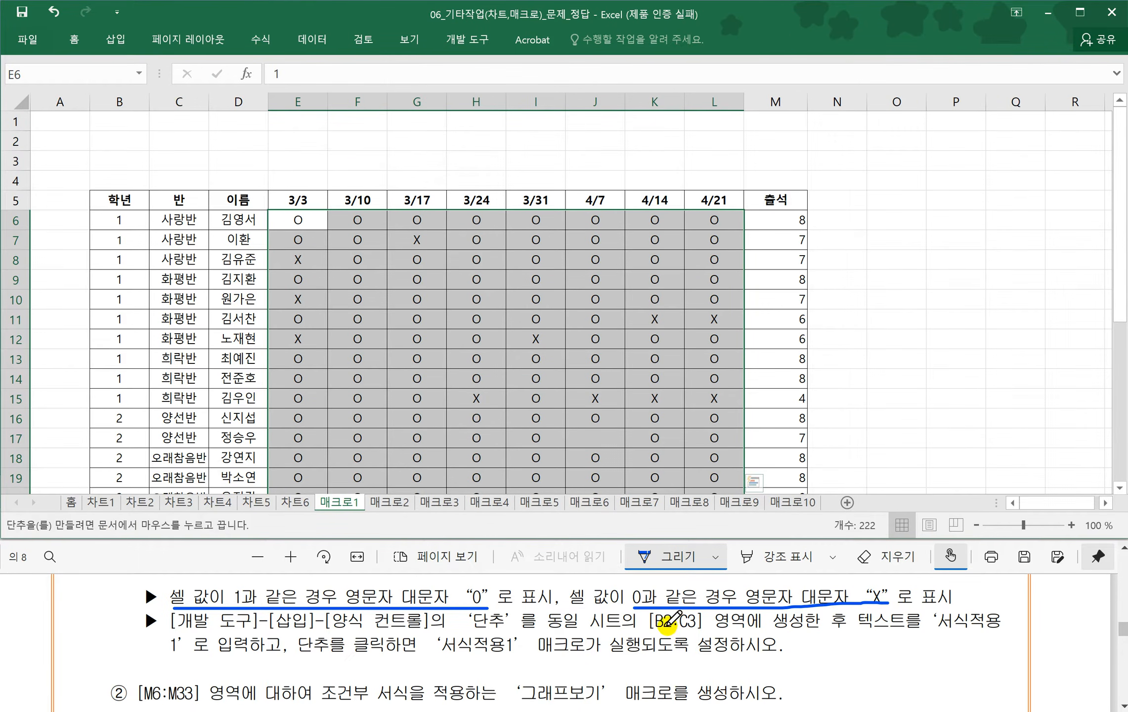
pyautogui.moveTo(649, 632); pyautogui.dragTo(748, 634)
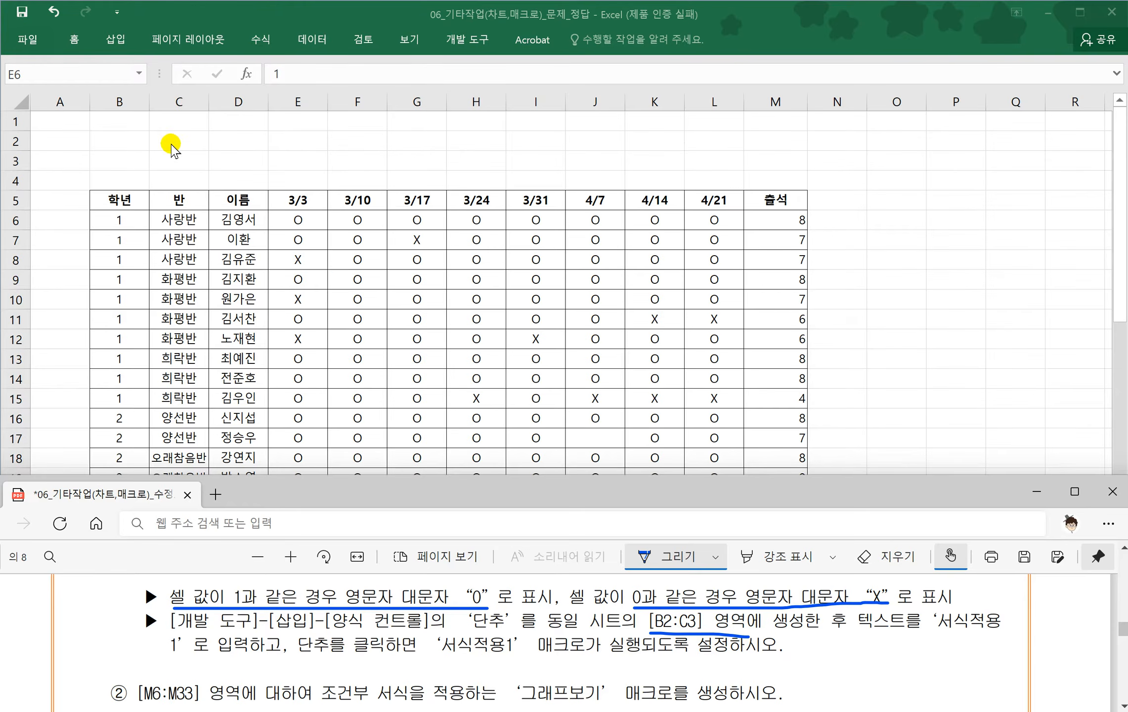
# - Back in Excel, draw the form-control button over cells B2:C3 and assign the macro 서식적용1 to it
pyautogui.click(113, 132)
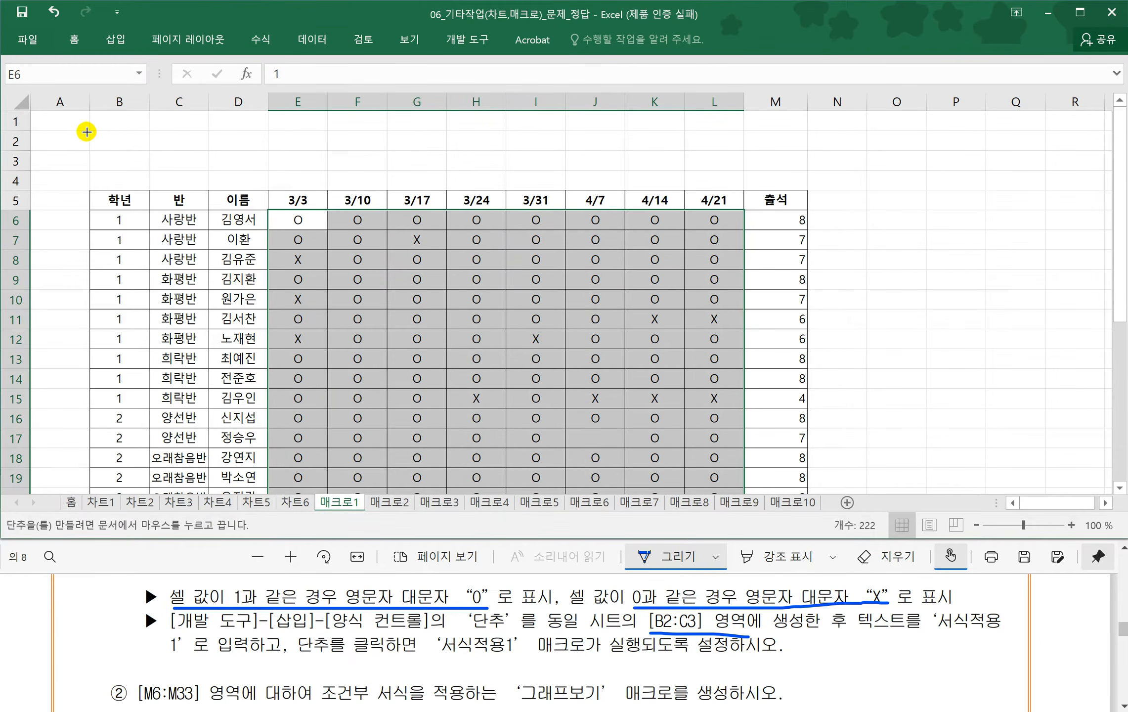
pyautogui.moveTo(87, 129); pyautogui.dragTo(191, 161)
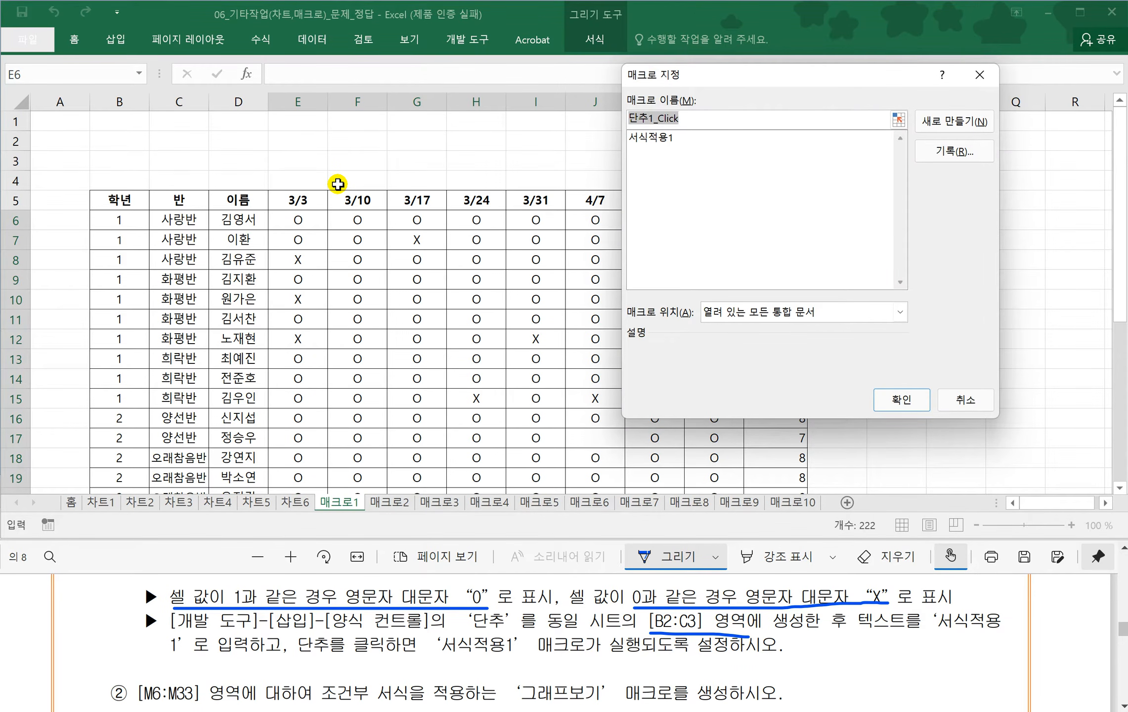
pyautogui.click(660, 138)
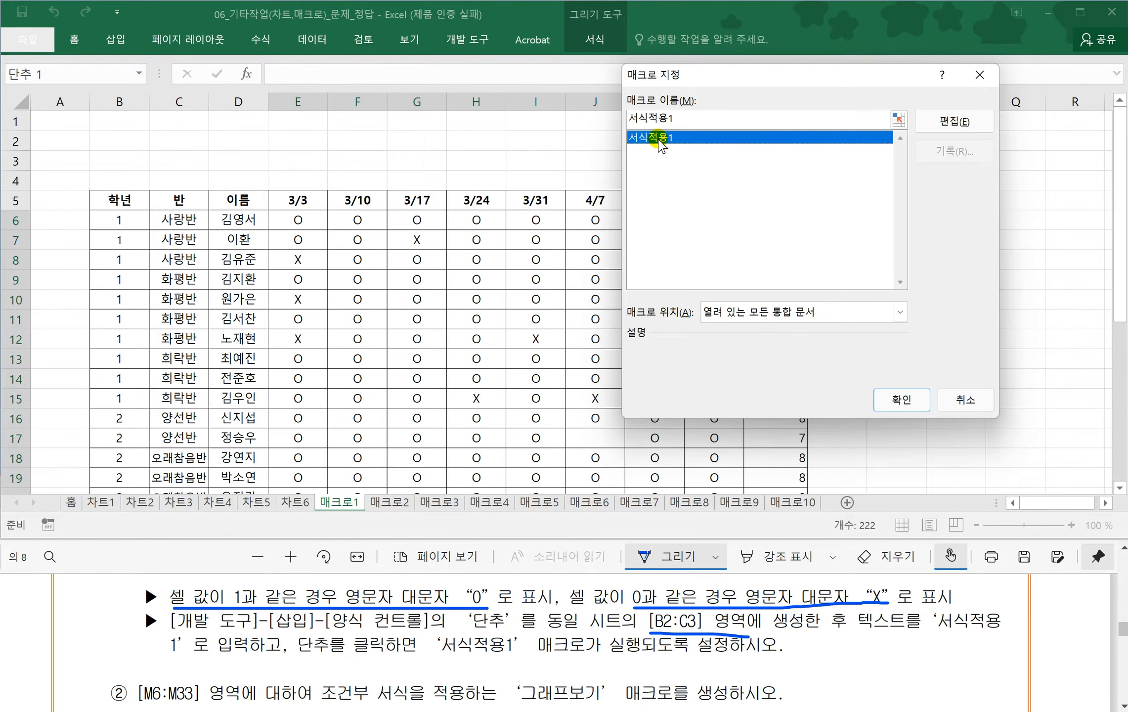
pyautogui.click(900, 398)
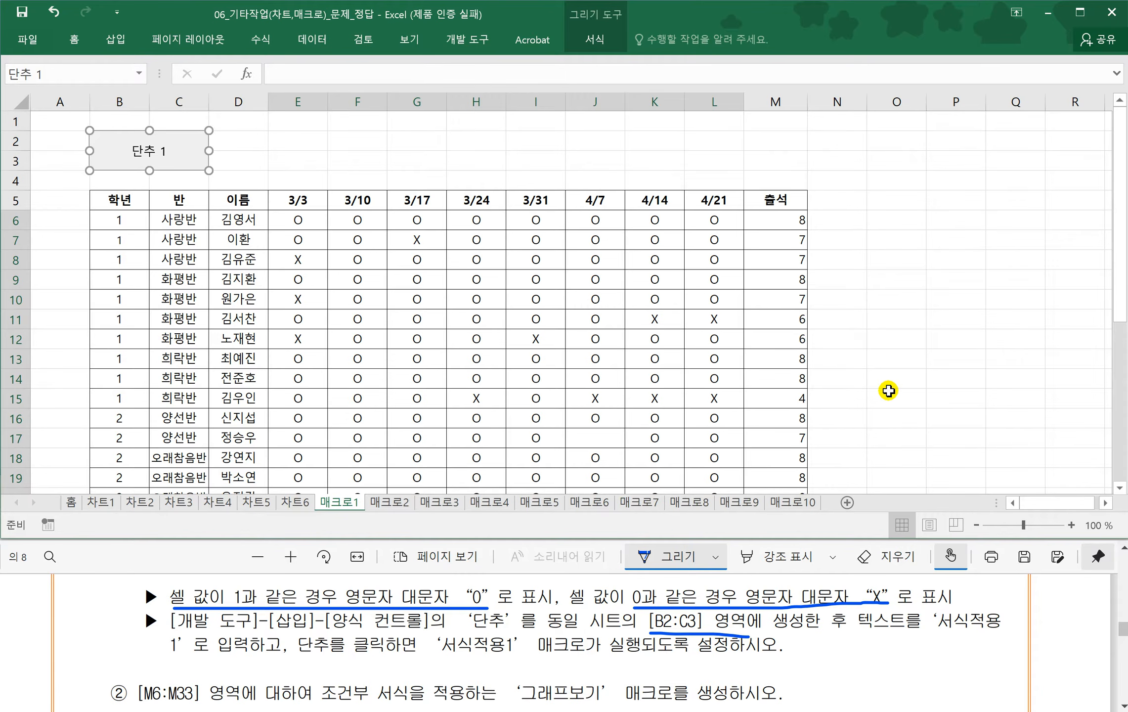
# - Switch to the PDF instructions and underline the phrase about entering 서식적용1 as the button text
pyautogui.click(848, 630)
pyautogui.moveTo(857, 631); pyautogui.dragTo(999, 630)
pyautogui.moveTo(163, 656); pyautogui.dragTo(284, 658)
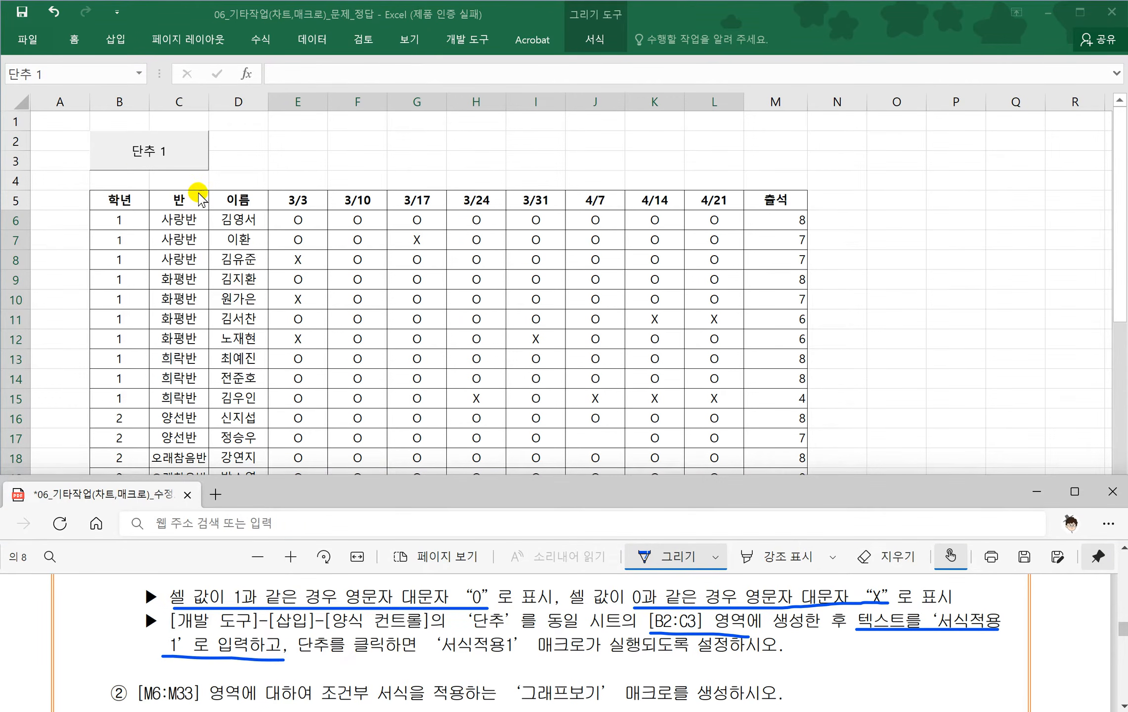
# - Switch to Excel, replace the button's caption with 서식적용1 and deselect the button
pyautogui.click(141, 162)
pyautogui.keyDown('ctrl'); pyautogui.click(134, 154); pyautogui.keyUp('ctrl')
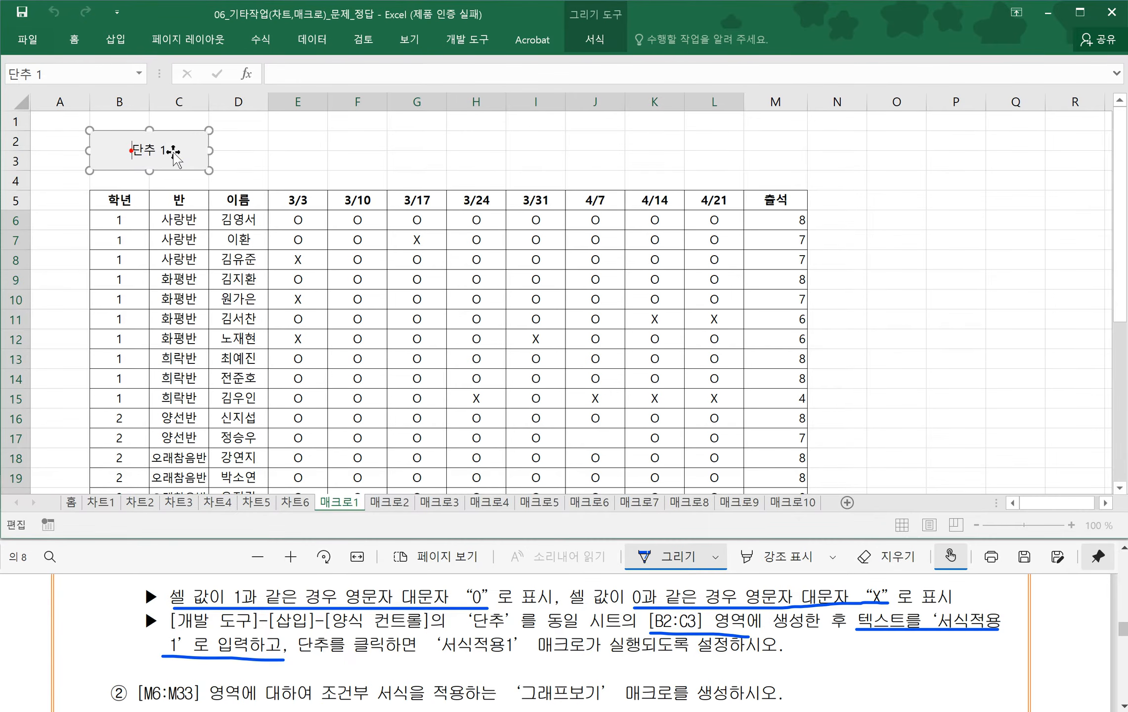
pyautogui.moveTo(127, 151); pyautogui.dragTo(179, 148)
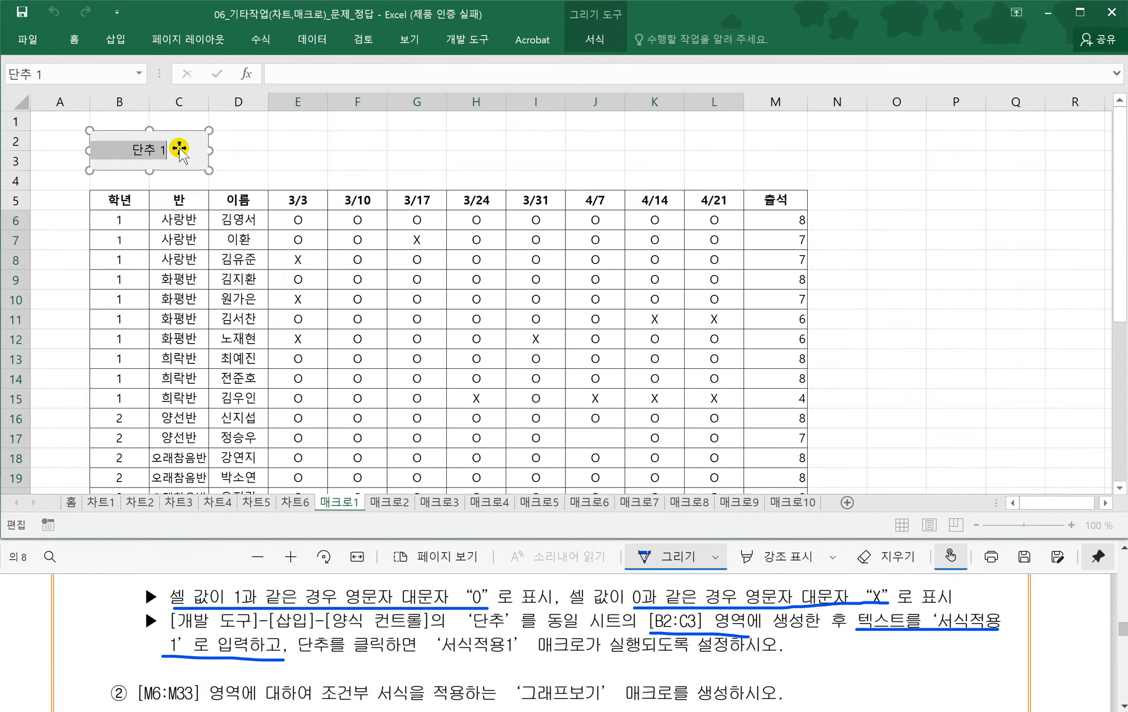
pyautogui.write('T')
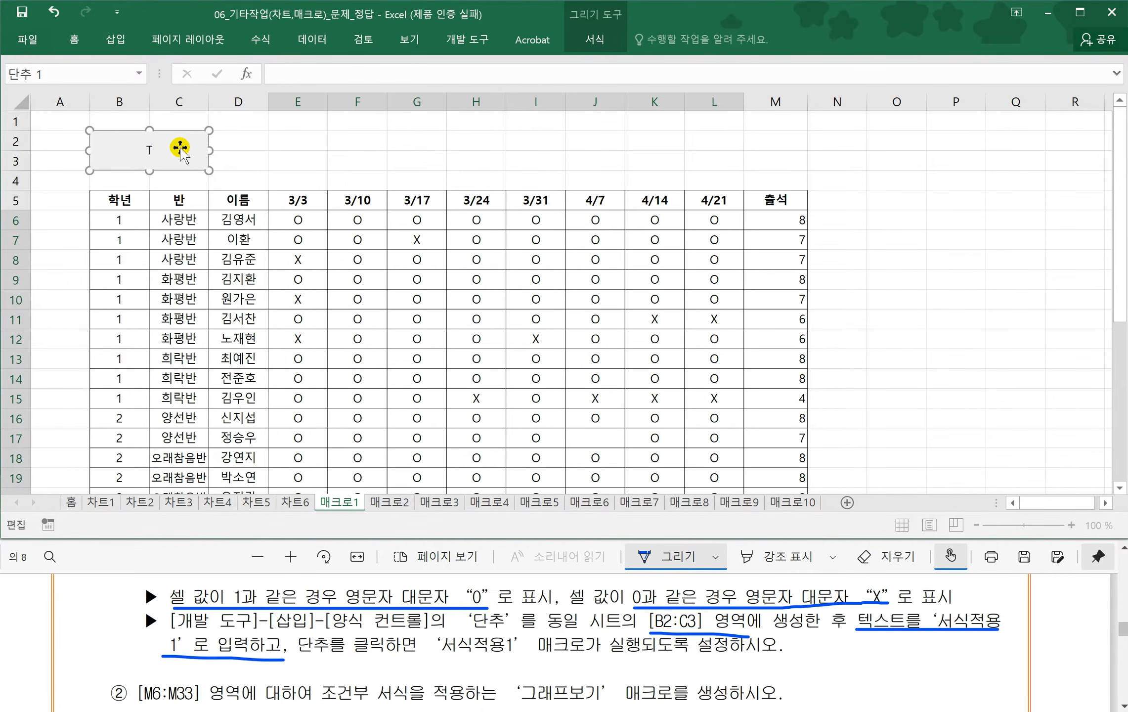
pyautogui.write('Jtlrwjrdyd1')
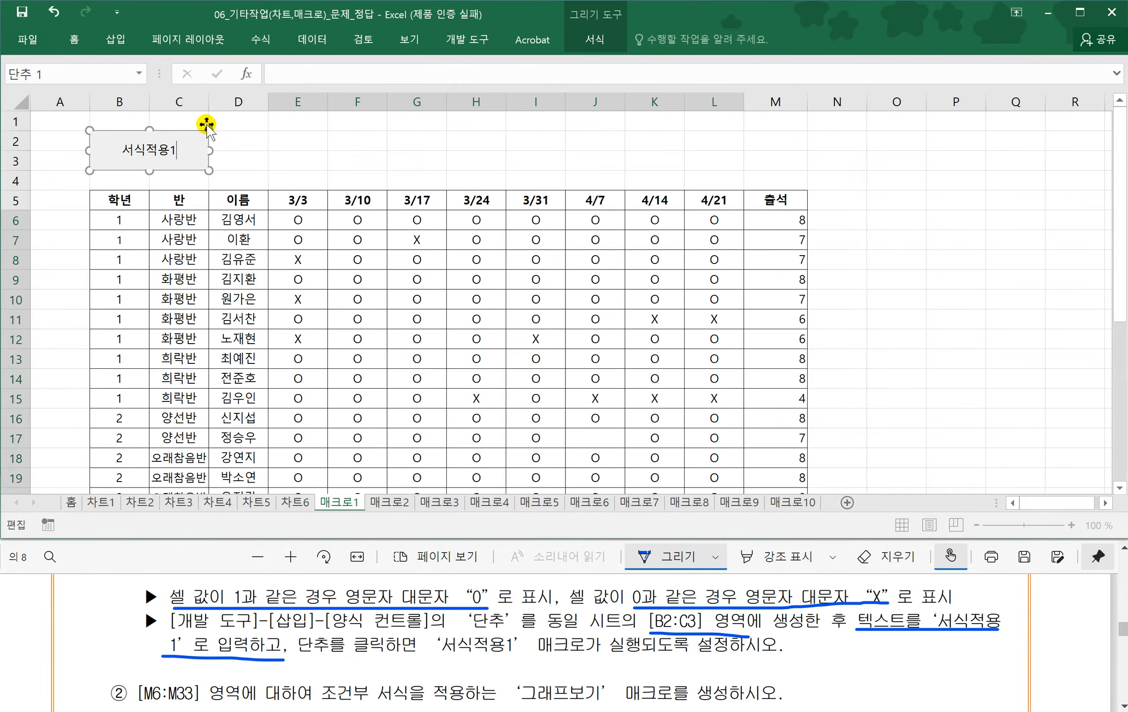
pyautogui.click(241, 157)
# - Reopen the macro assignment of the 서식적용1 button, move the dialog off the button and assign the 서식적용1 macro again
pyautogui.keyDown('ctrl'); pyautogui.click(199, 160); pyautogui.keyUp('ctrl')
pyautogui.rightClick(199, 160)
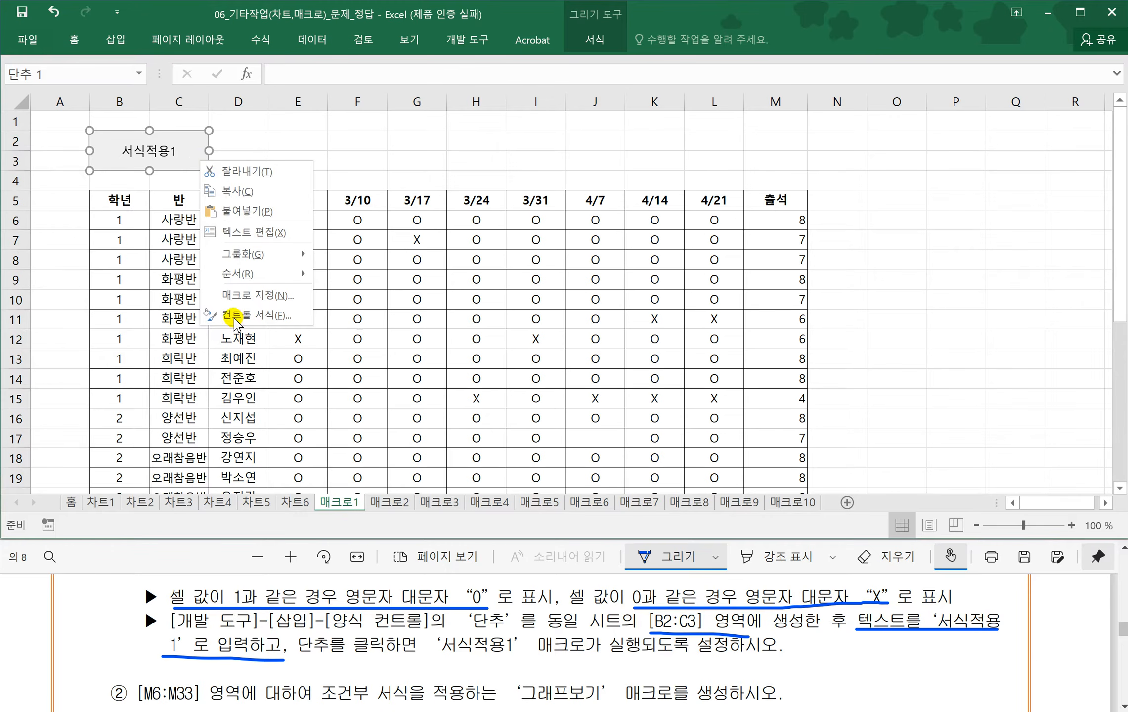
pyautogui.click(245, 299)
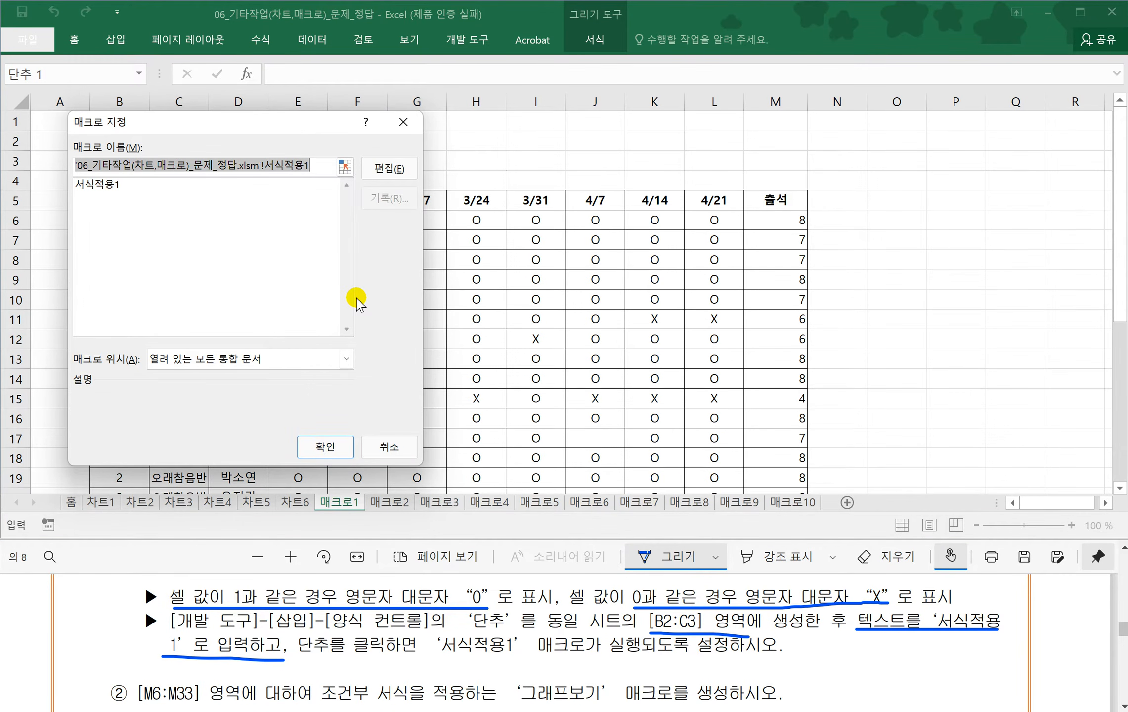
pyautogui.moveTo(210, 129); pyautogui.dragTo(526, 131)
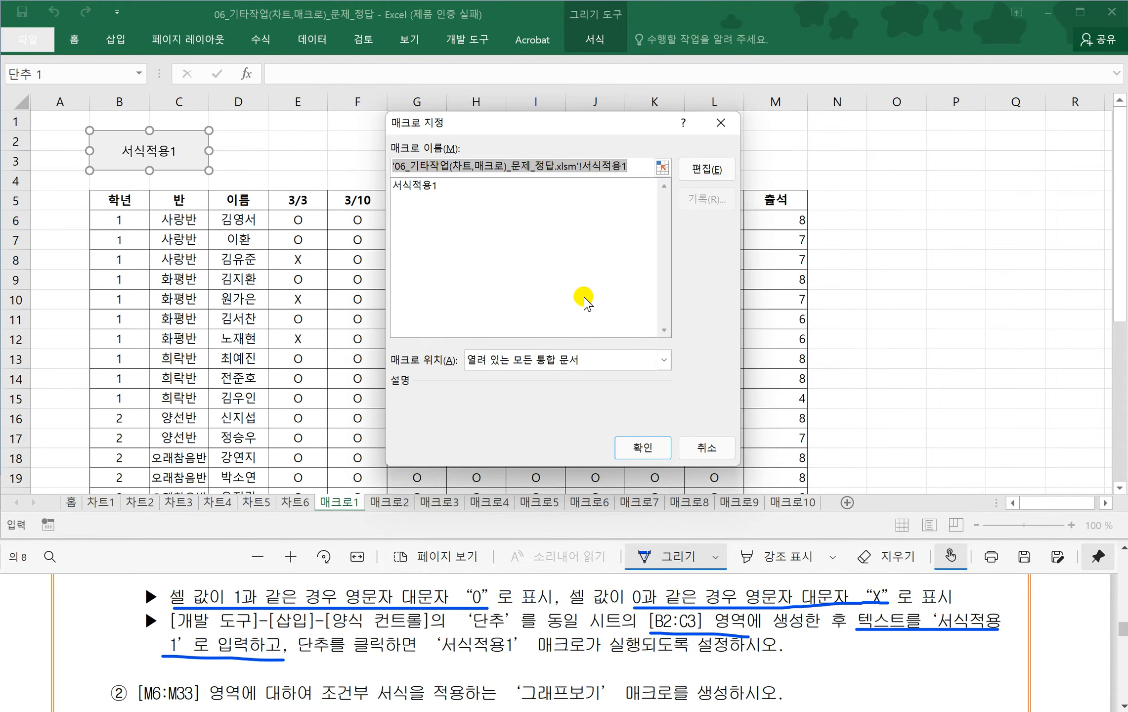
pyautogui.click(414, 186)
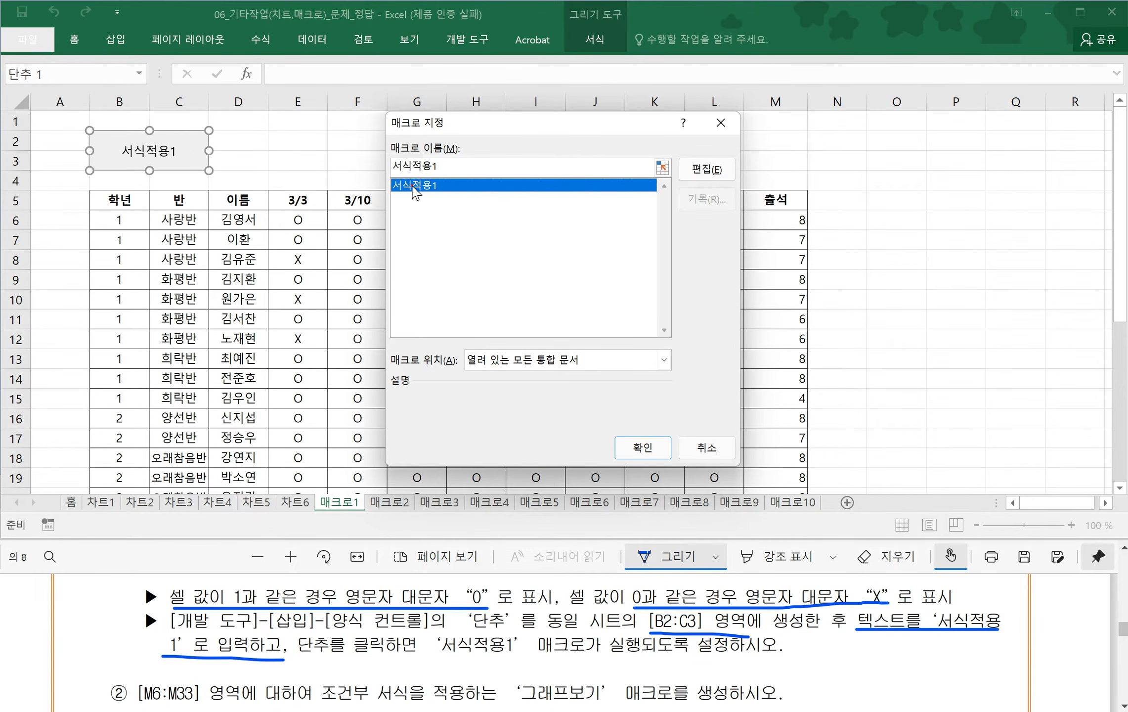
pyautogui.click(639, 447)
# - Deselect the button, run the 서식적용1 macro with it and select empty cell O14 beside the table
pyautogui.click(263, 167)
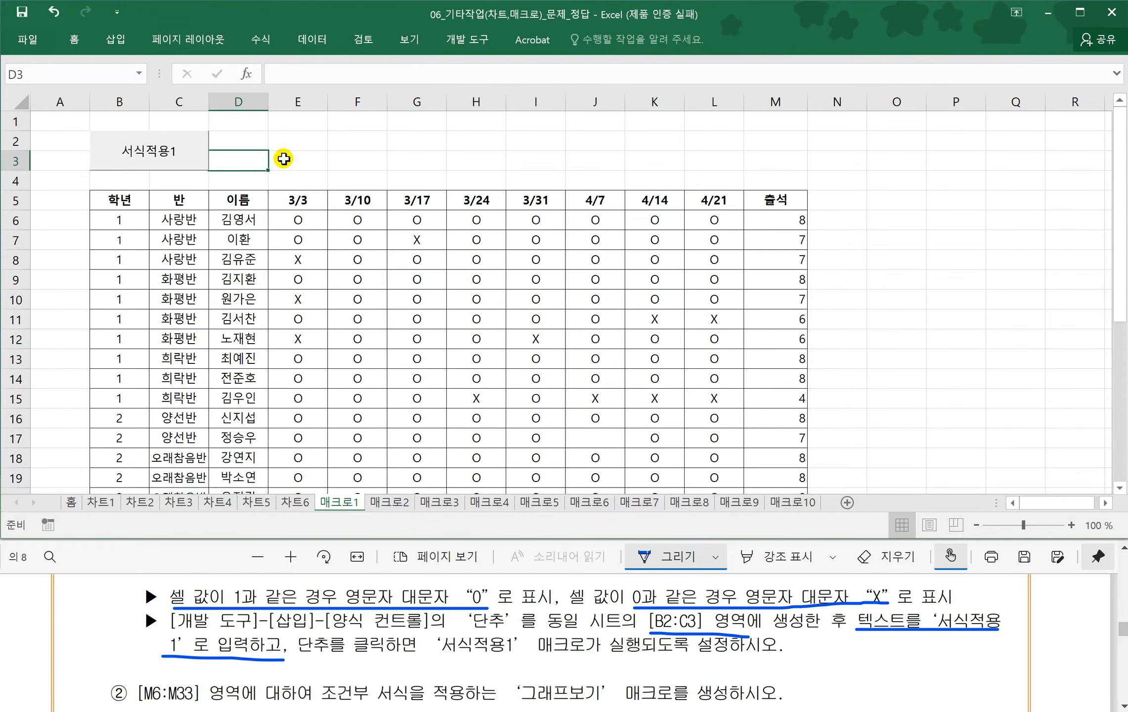
pyautogui.click(180, 151)
pyautogui.click(328, 154)
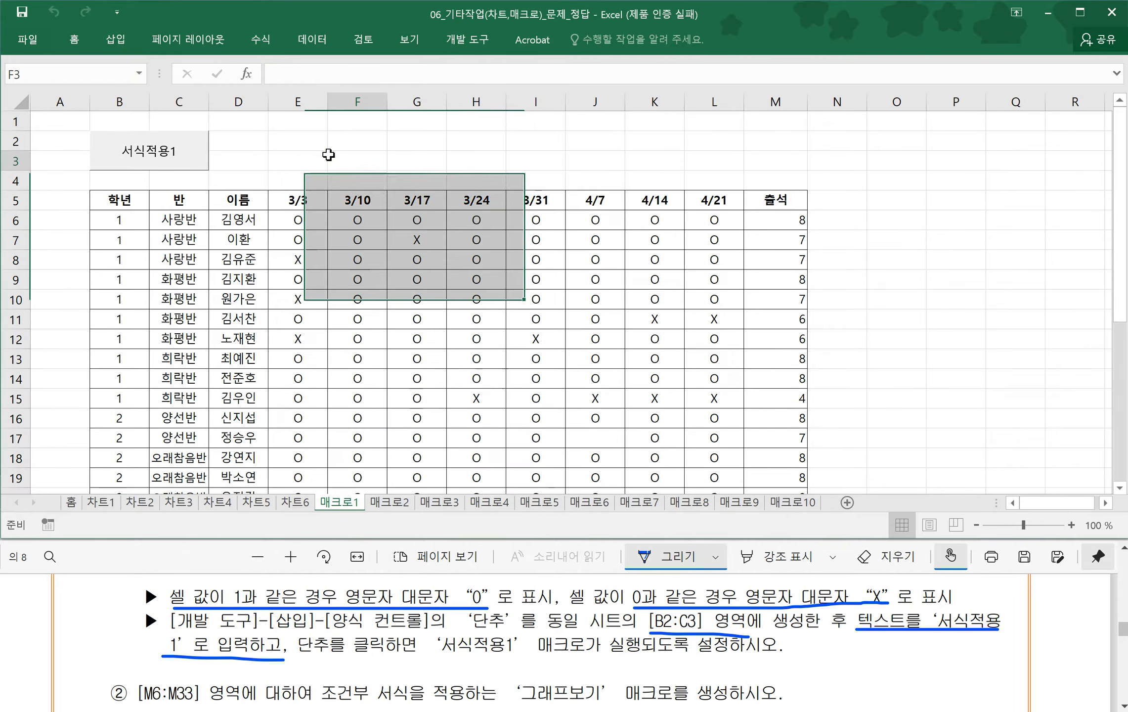
pyautogui.click(872, 376)
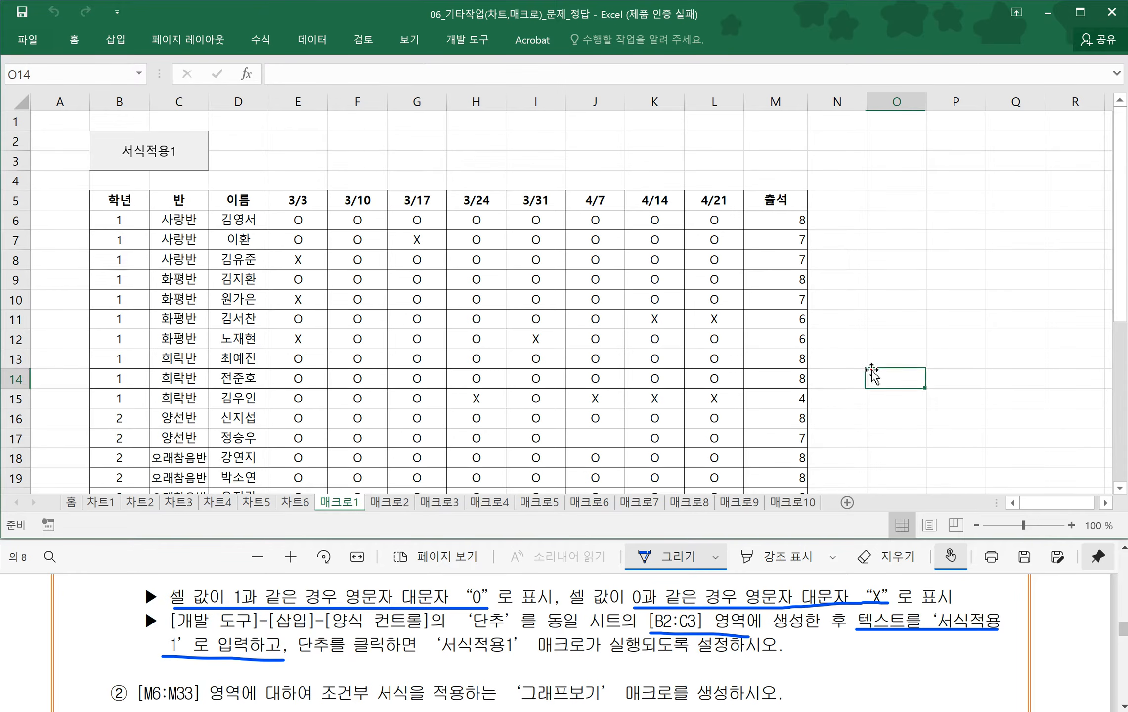
# - Switch to the PDF instructions for task ② and underline the macro name 그래프보기 and the format style 데이터 막대
pyautogui.click(233, 636)
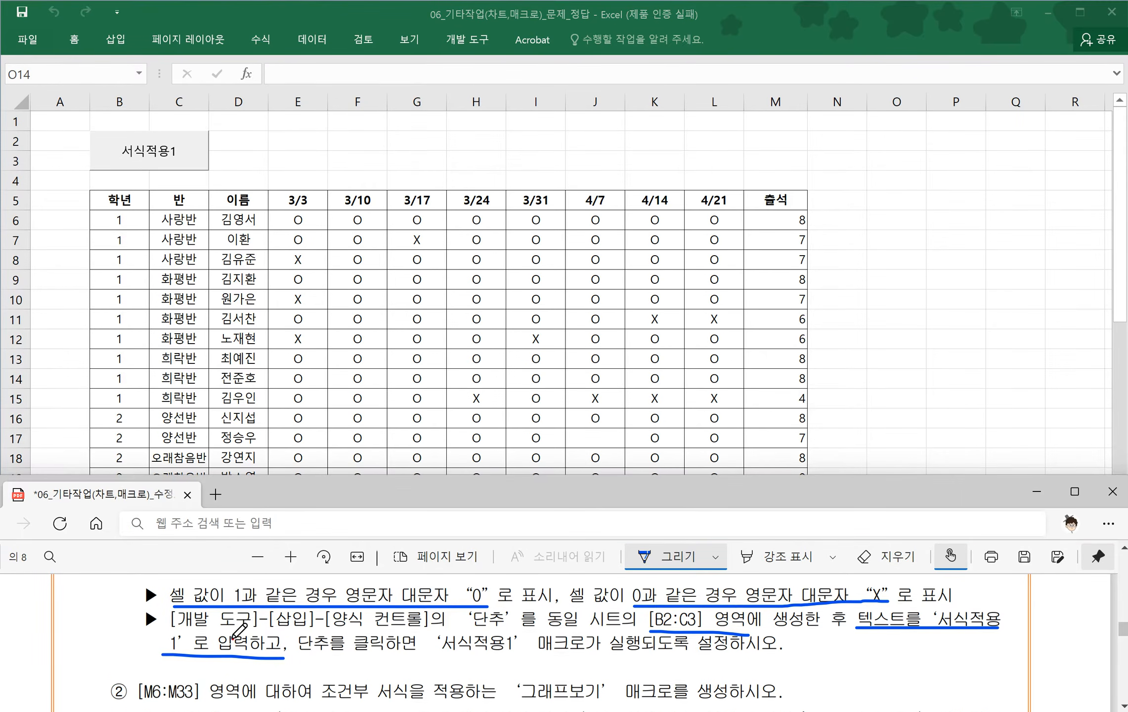
pyautogui.scroll(-1, 239, 630)
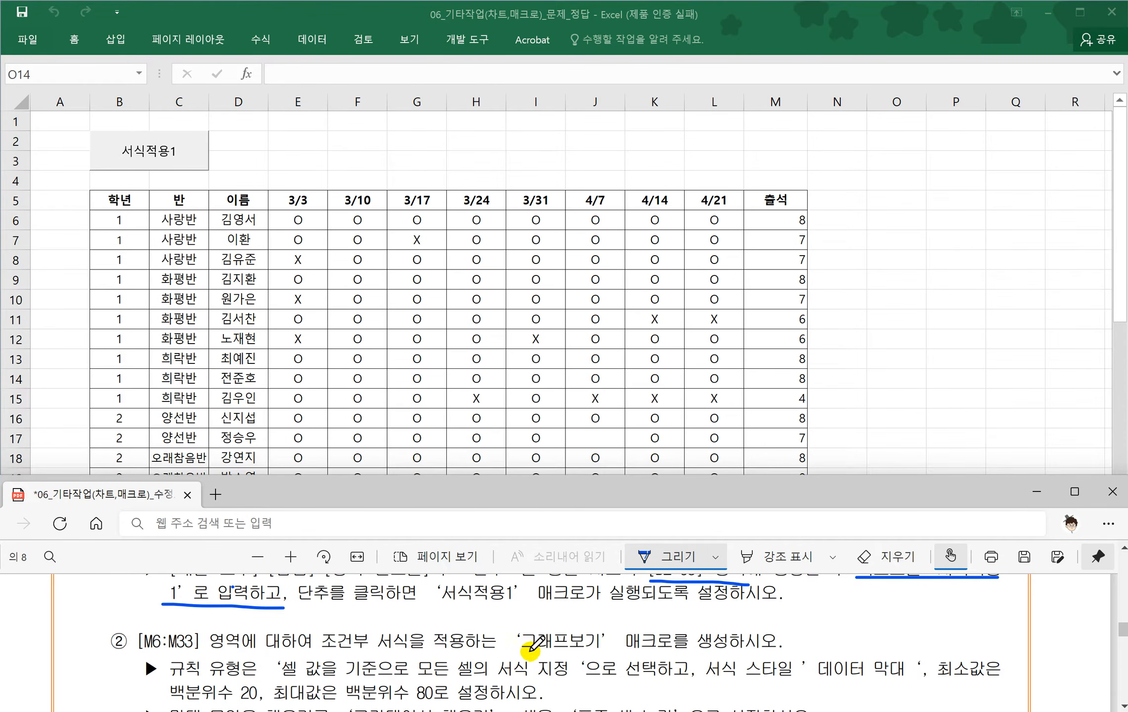
pyautogui.moveTo(521, 650); pyautogui.dragTo(677, 649)
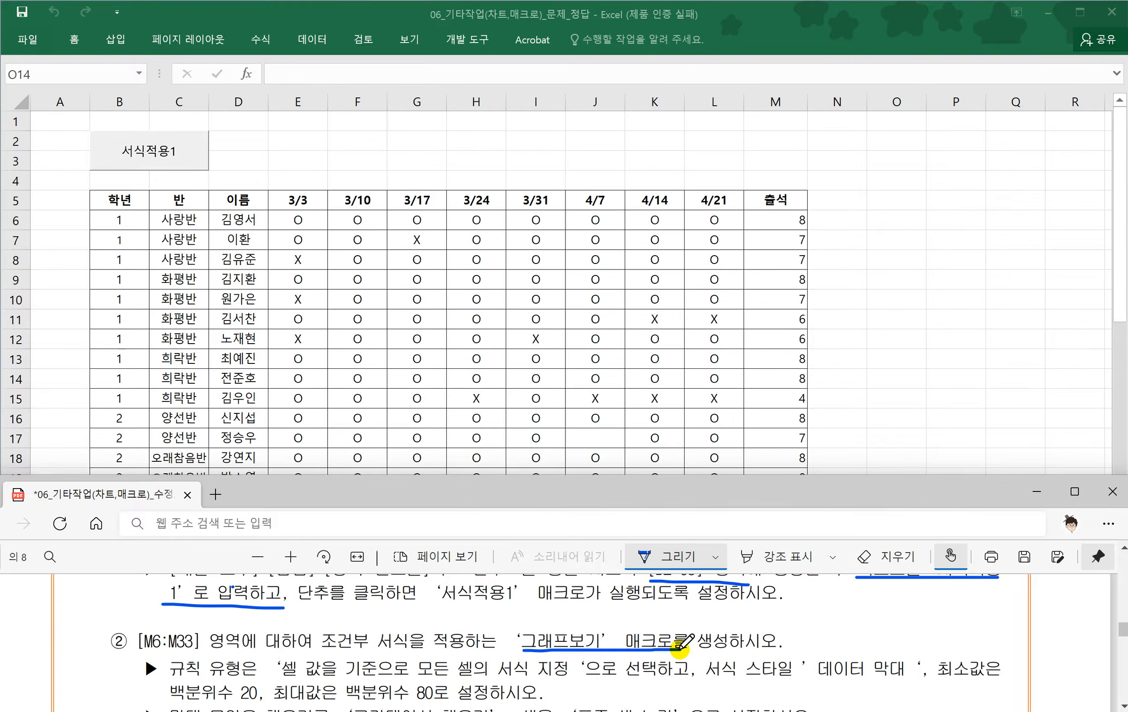
pyautogui.scroll(-2, 539, 635)
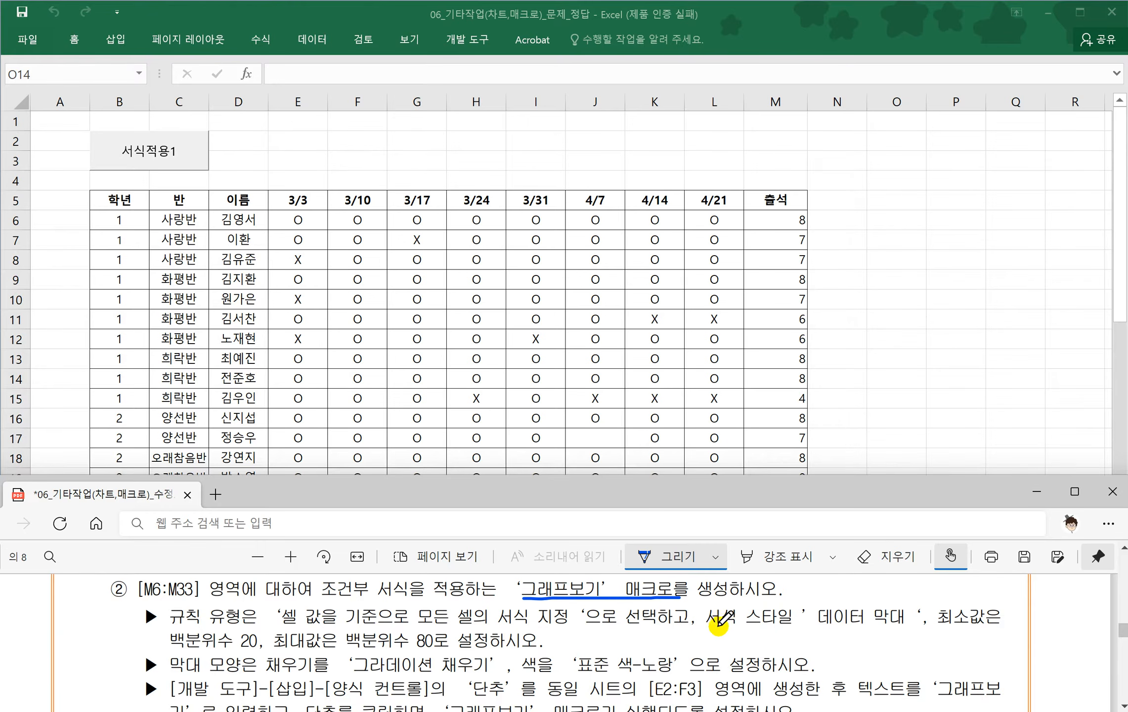
pyautogui.moveTo(813, 627); pyautogui.dragTo(905, 627)
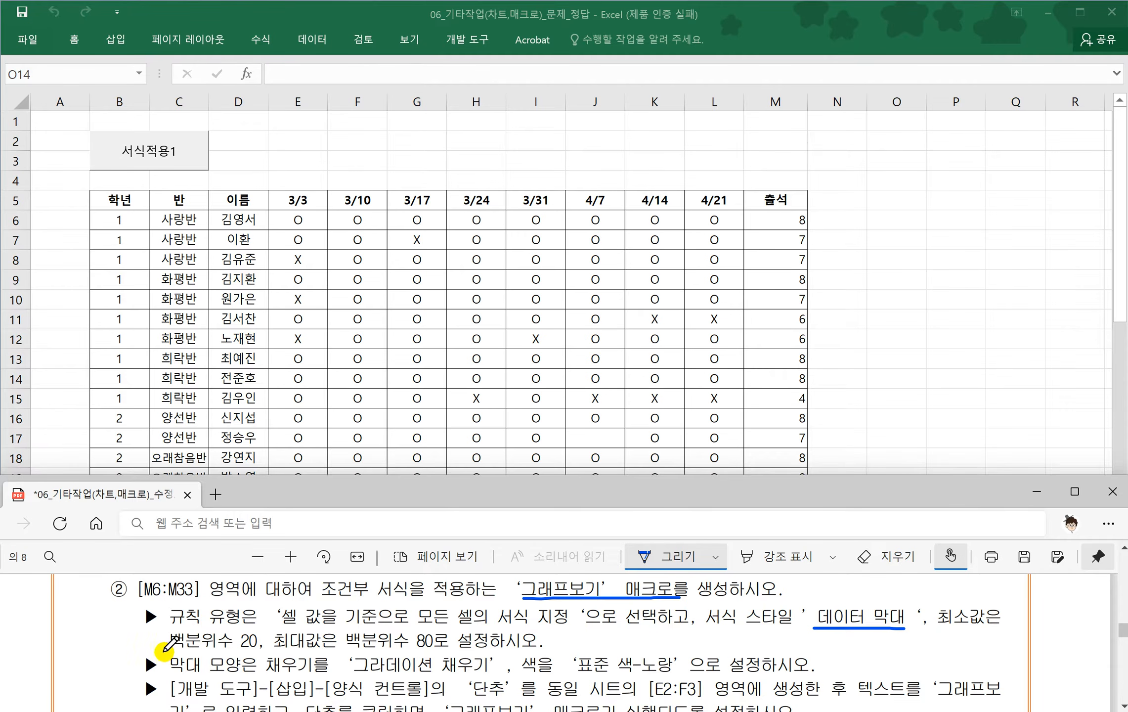
# - Underline the percentile conditions for the minimum and maximum values in the PDF, then switch to Excel and select empty cell O9
pyautogui.moveTo(171, 650); pyautogui.dragTo(255, 650)
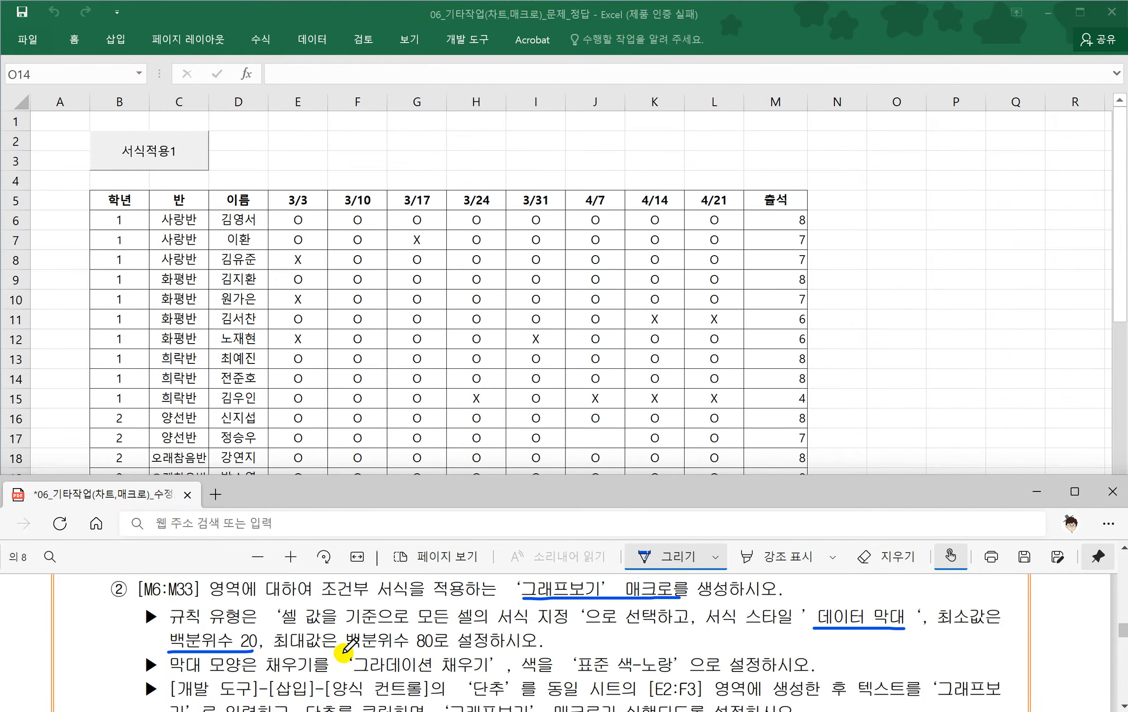
pyautogui.moveTo(345, 651); pyautogui.dragTo(419, 650)
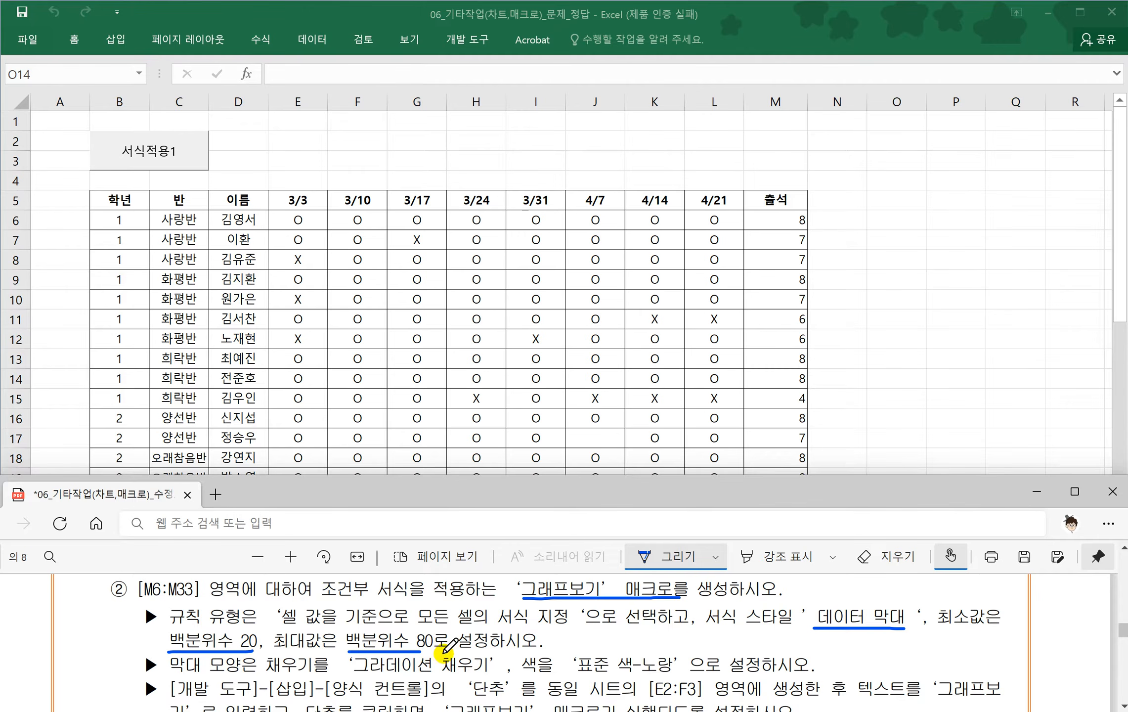
pyautogui.click(875, 276)
pyautogui.click(875, 276)
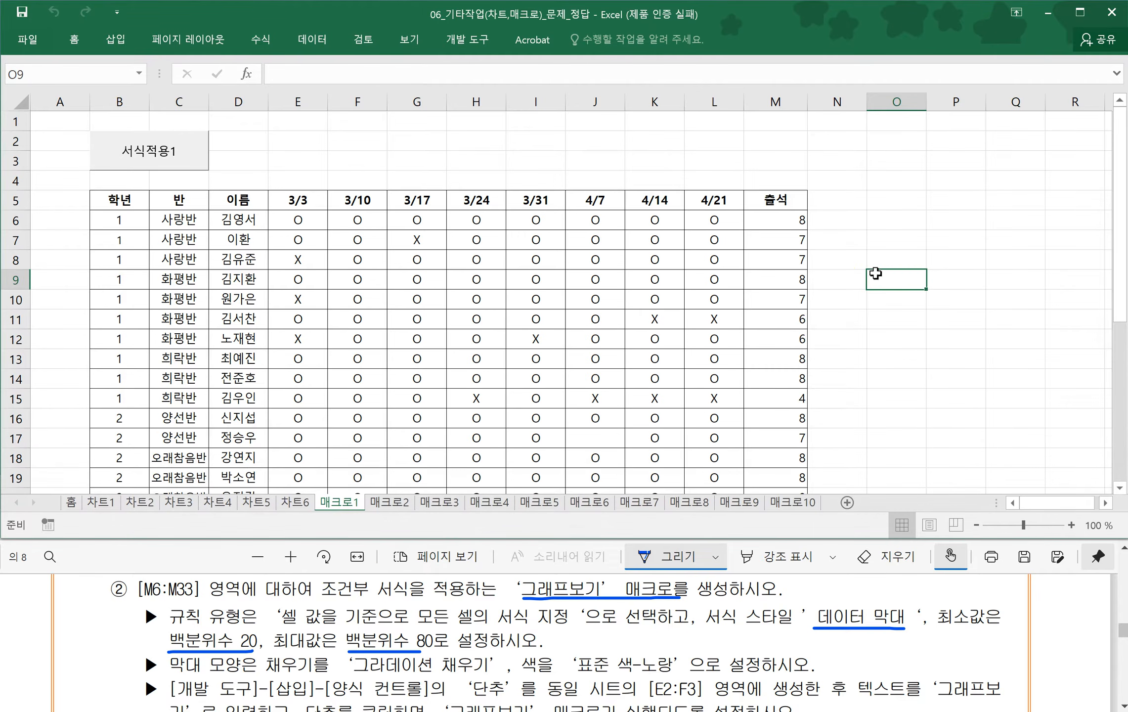
# - Start recording a new macro named 그래프보기 in the current workbook
pyautogui.click(476, 40)
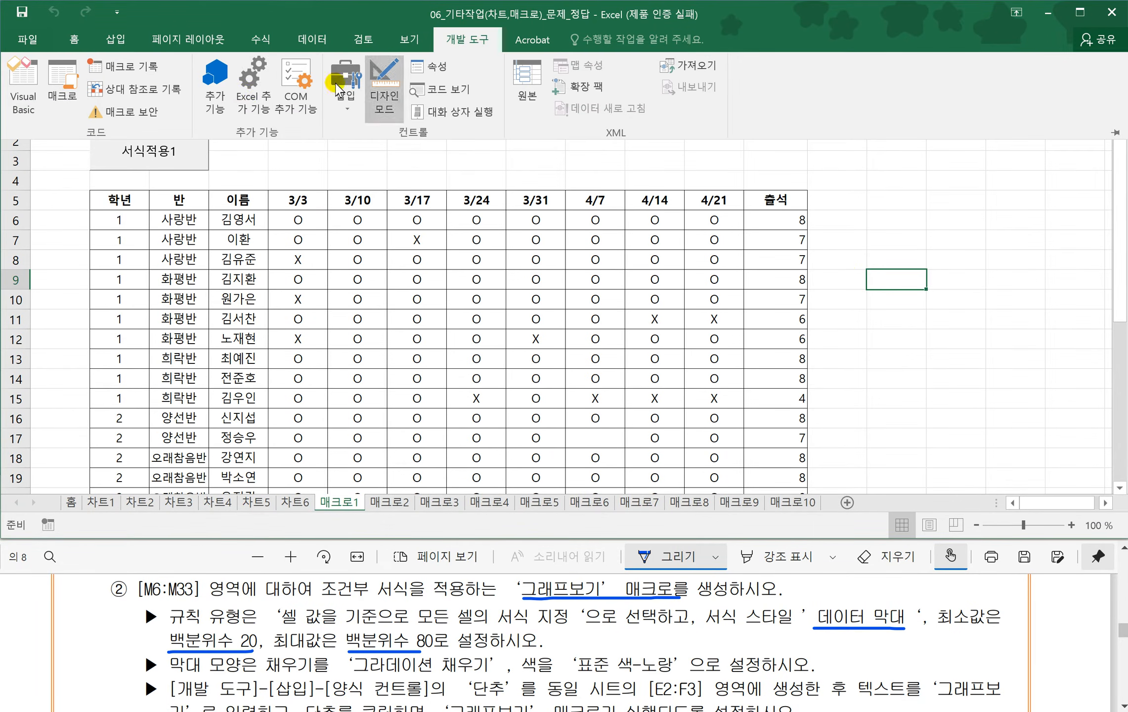
pyautogui.click(118, 75)
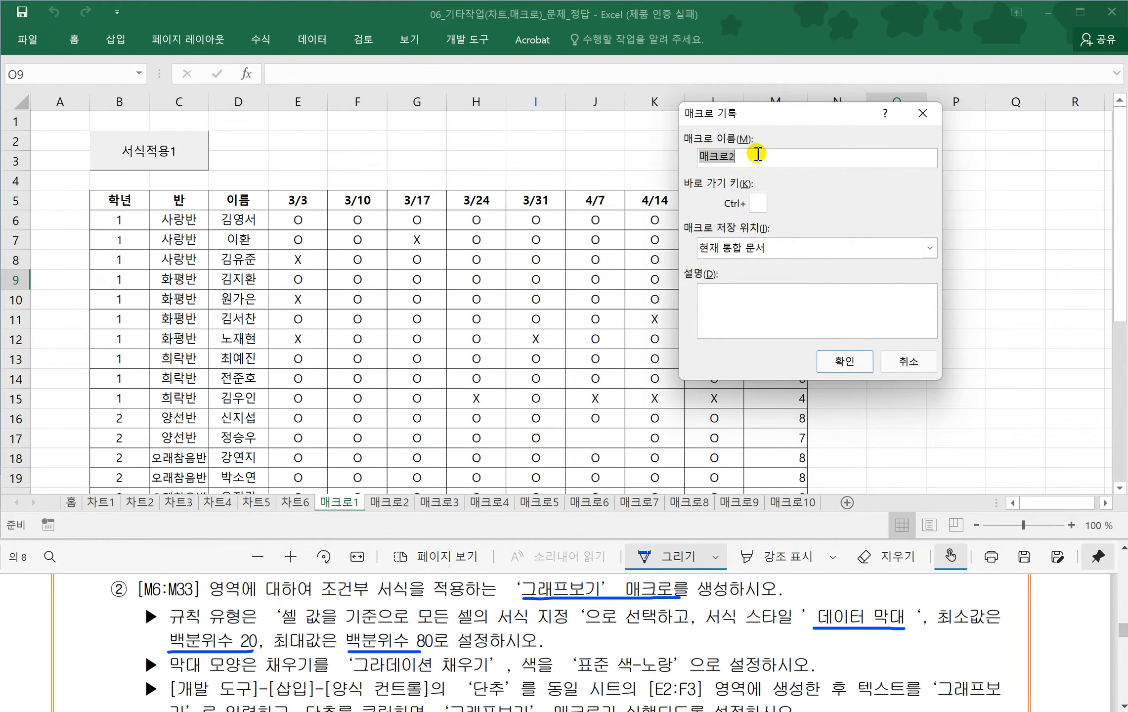
pyautogui.write('그래프보기')
pyautogui.click(851, 365)
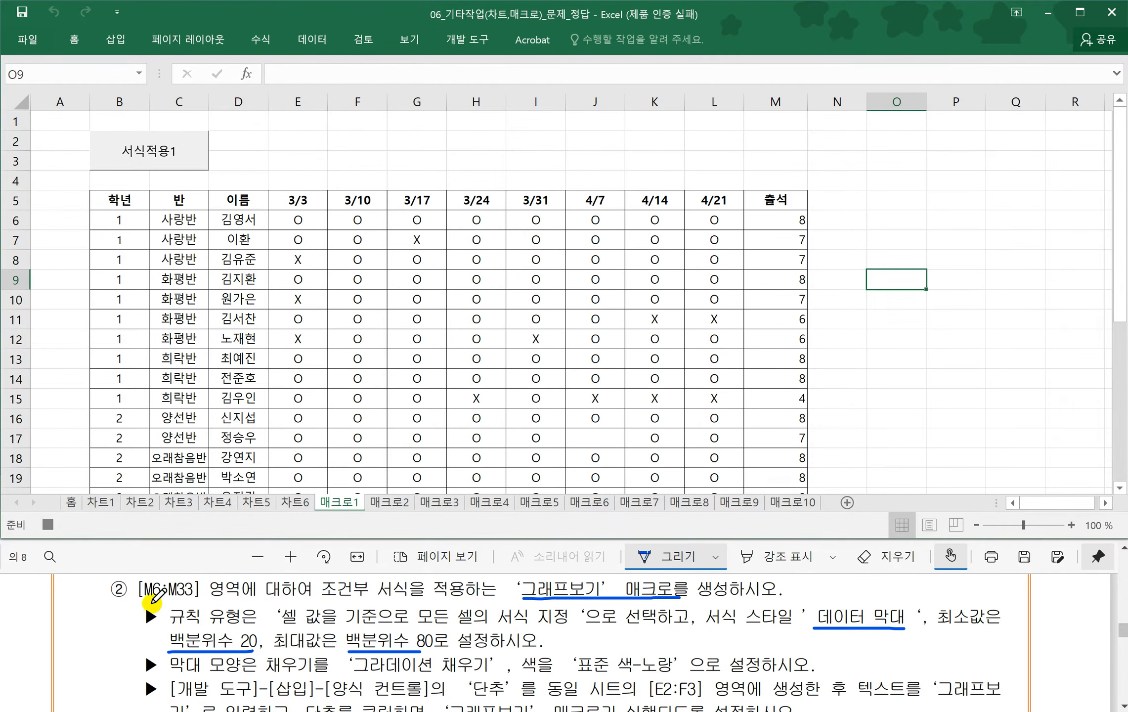
# - Underline the target range M6:M33 in the PDF instructions and select cells M6:M33 in the worksheet
pyautogui.moveTo(144, 599); pyautogui.dragTo(191, 599)
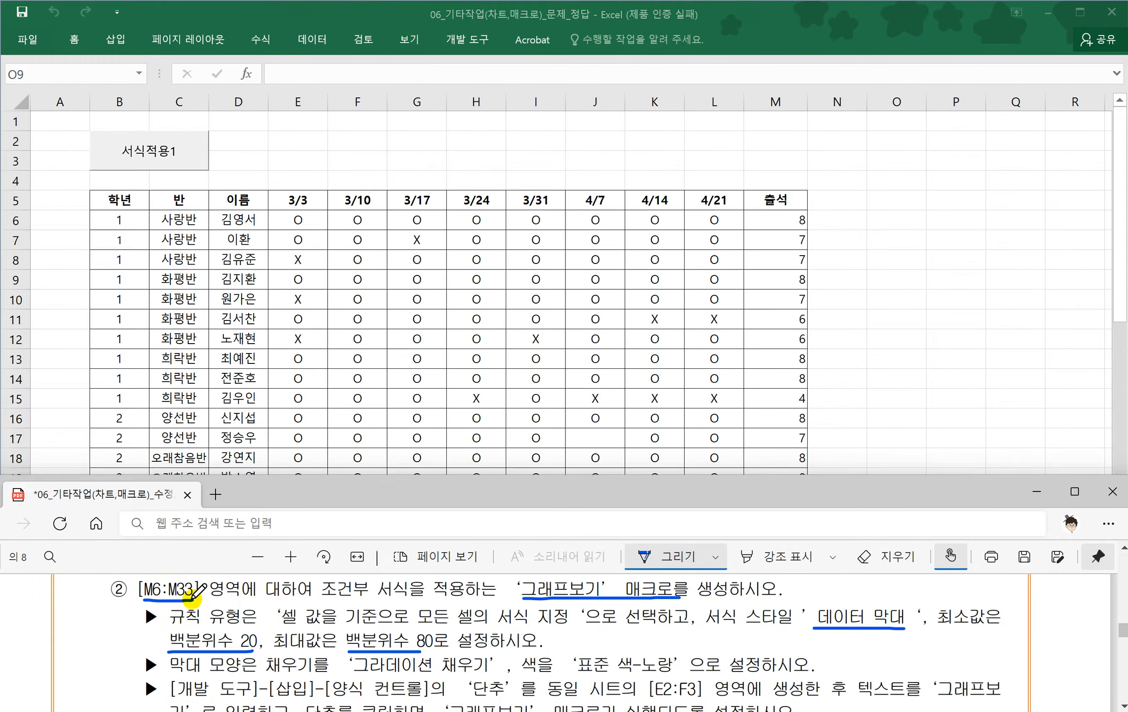
pyautogui.click(768, 219)
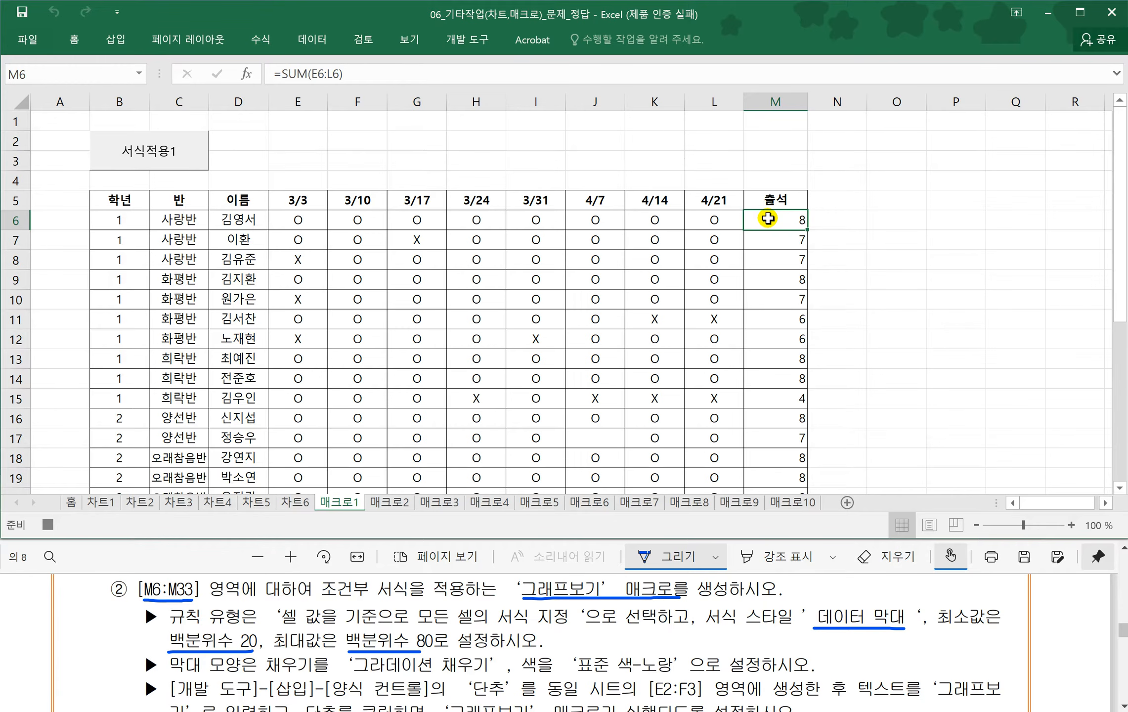
pyautogui.hotkey('ctrl', 'shift', 'Down')
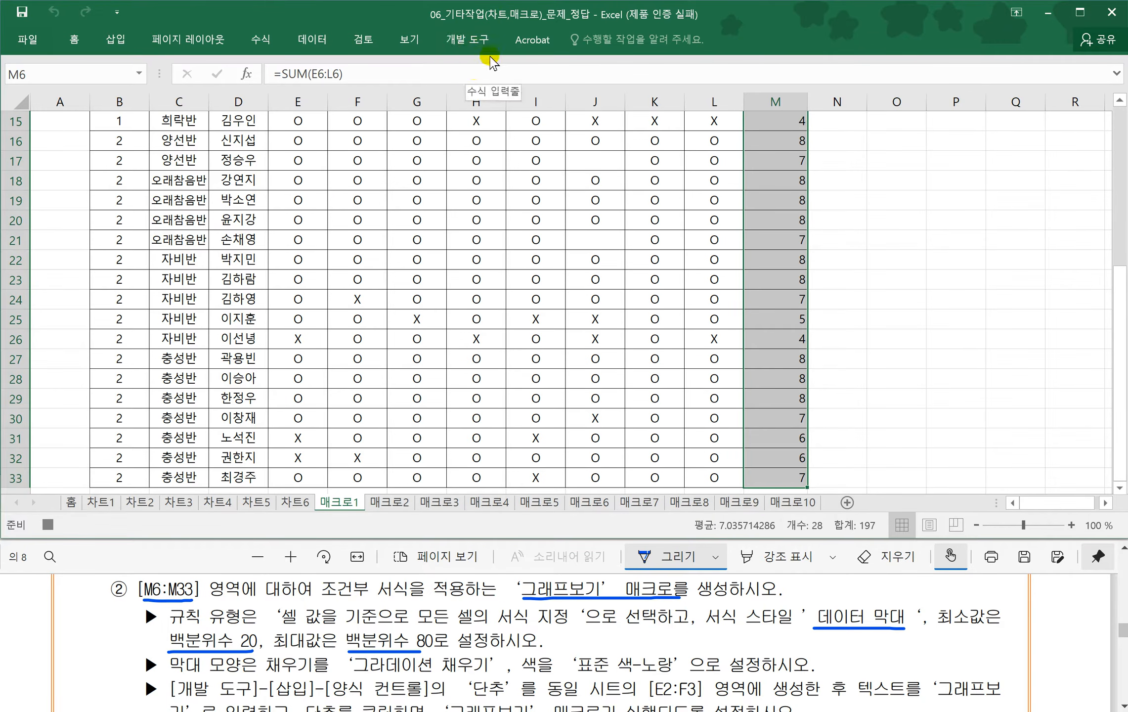
# - Box the words 조건부 서식 in the PDF and open a custom data bar rule for the selected cells, moving its dialog aside
pyautogui.click(76, 36)
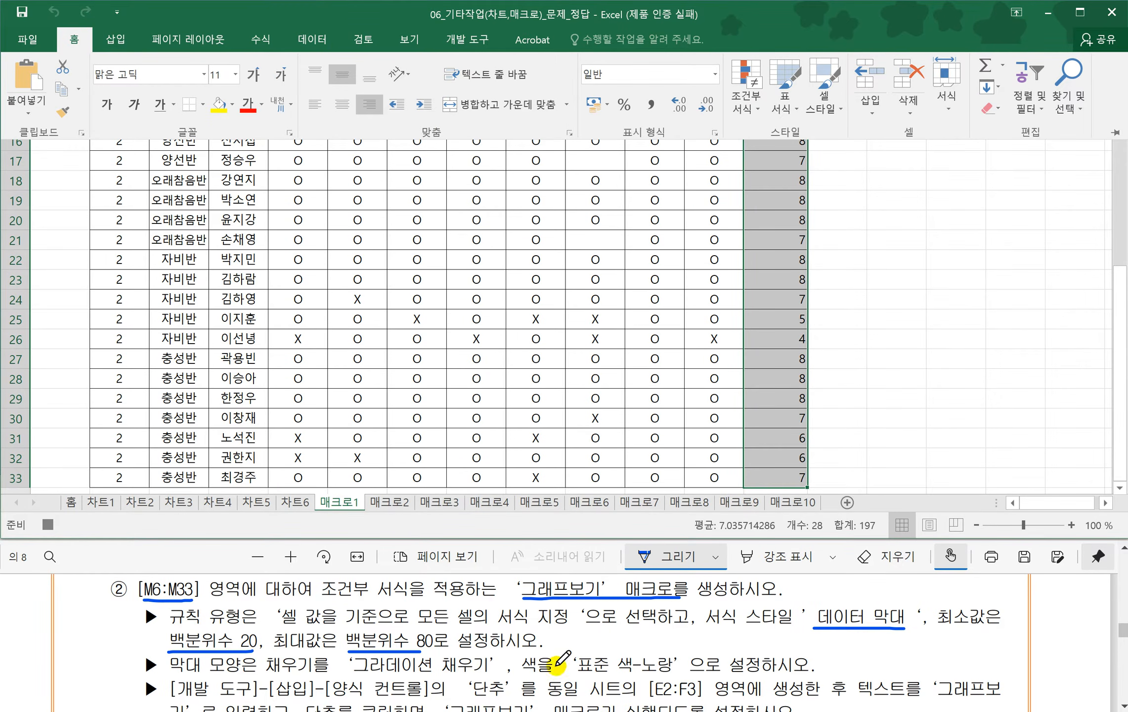
pyautogui.moveTo(323, 600)
pyautogui.mouseDown()
pyautogui.moveTo(417, 595)
pyautogui.moveTo(346, 579)
pyautogui.moveTo(323, 581)
pyautogui.moveTo(323, 600)
pyautogui.mouseUp()
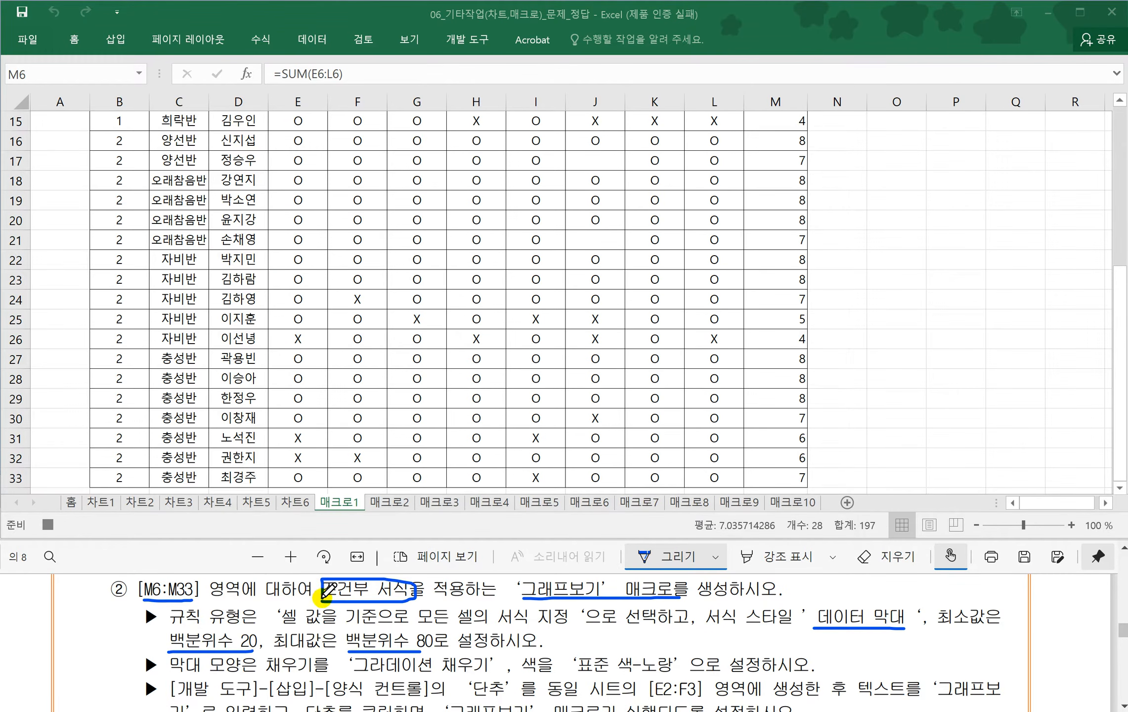
pyautogui.click(72, 40)
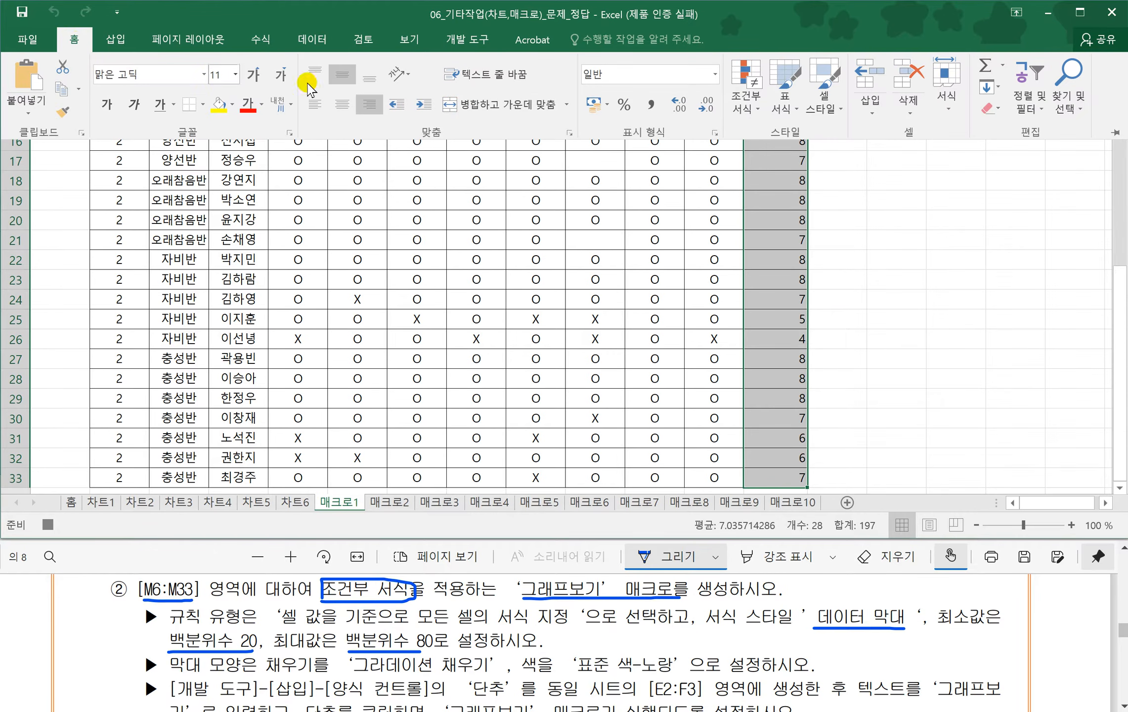
pyautogui.click(751, 111)
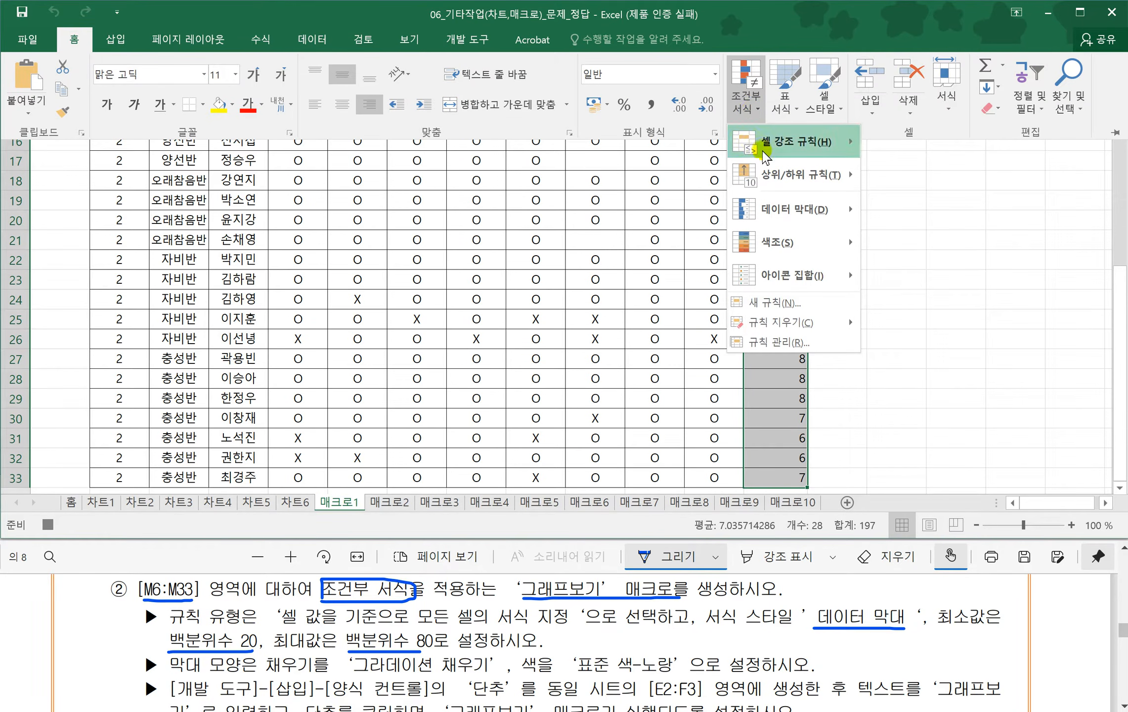
pyautogui.moveTo(777, 217)
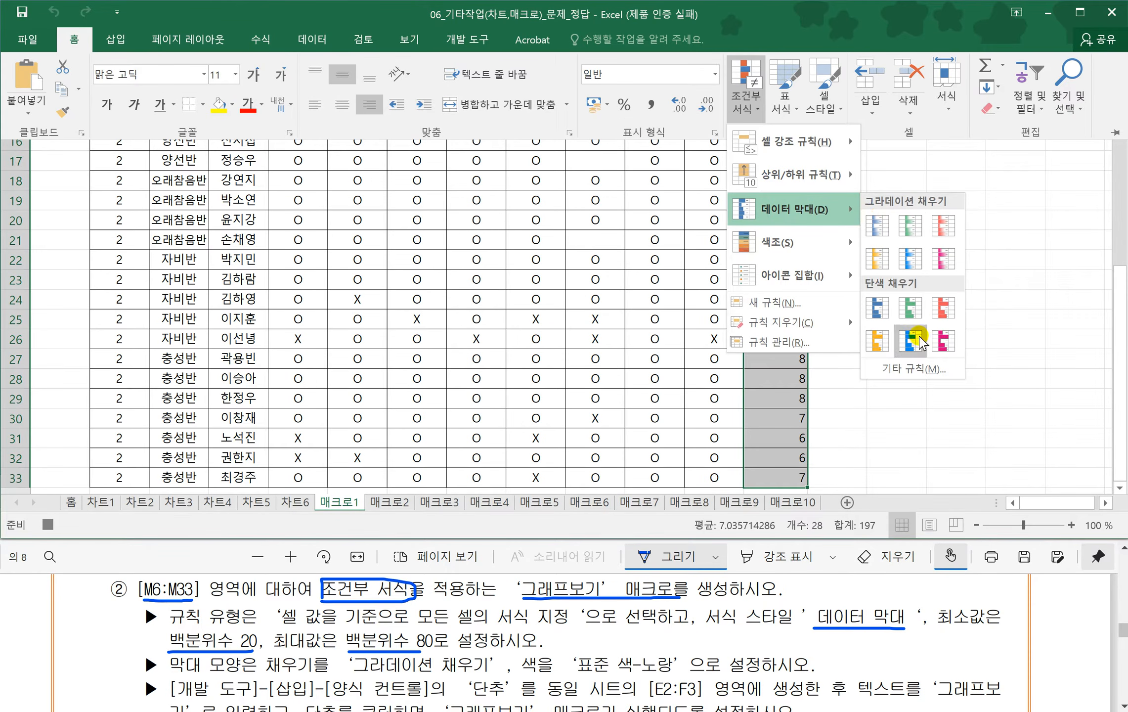
pyautogui.click(911, 370)
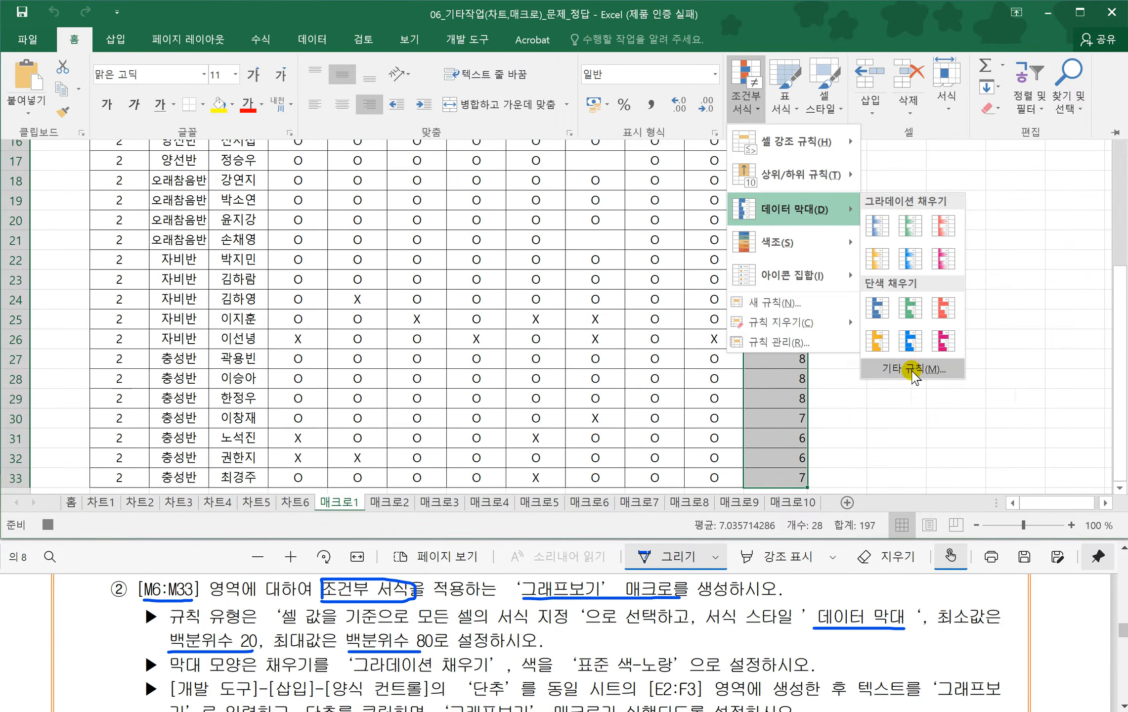
pyautogui.moveTo(751, 86); pyautogui.dragTo(579, 93)
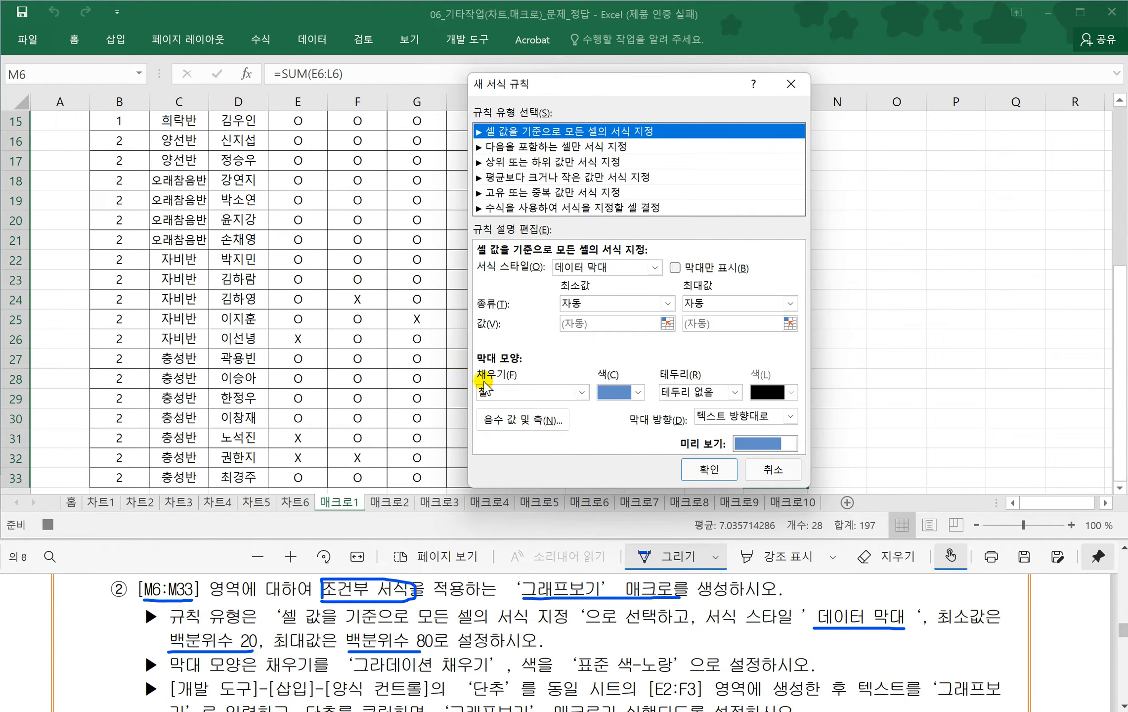
# - Set the data bar to 그라데이션 채우기, with the minimum at 백분위수 20 and the maximum at 백분위수 80
pyautogui.click(582, 393)
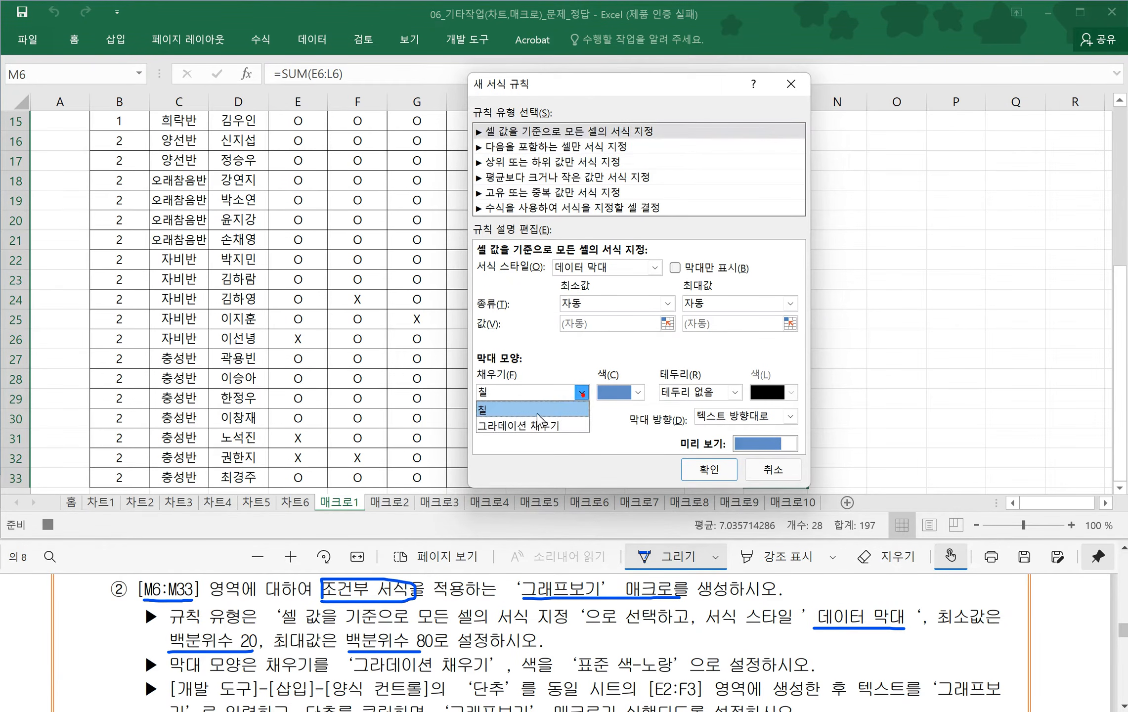
pyautogui.click(533, 430)
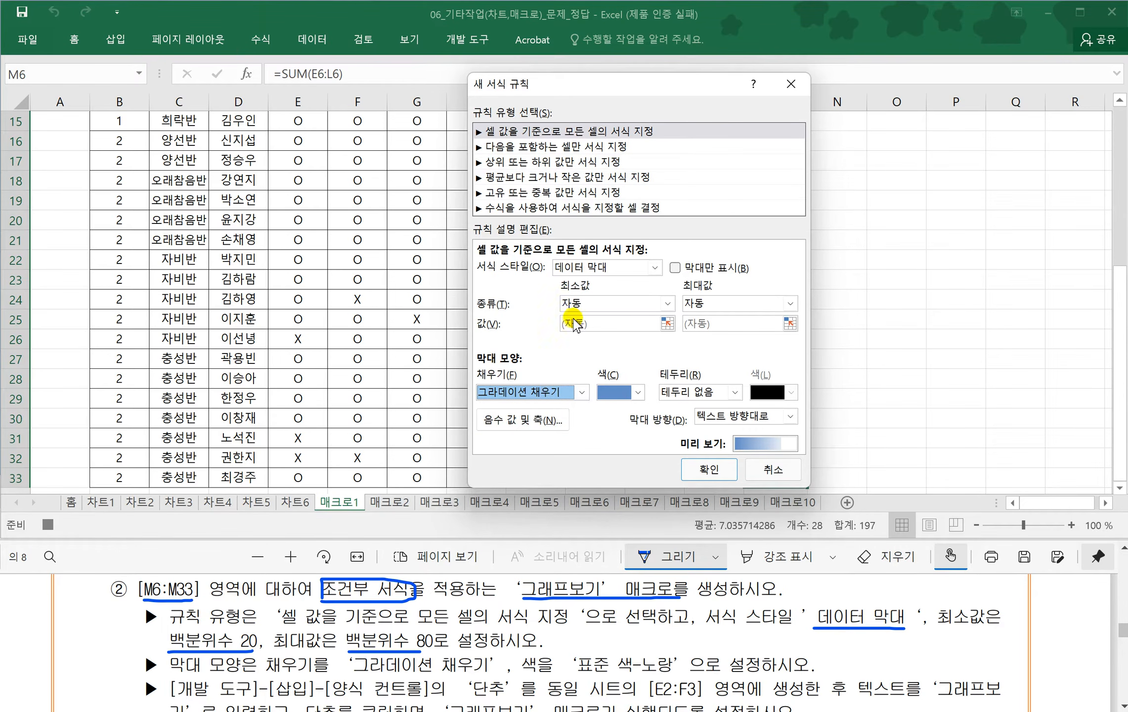
pyautogui.click(617, 310)
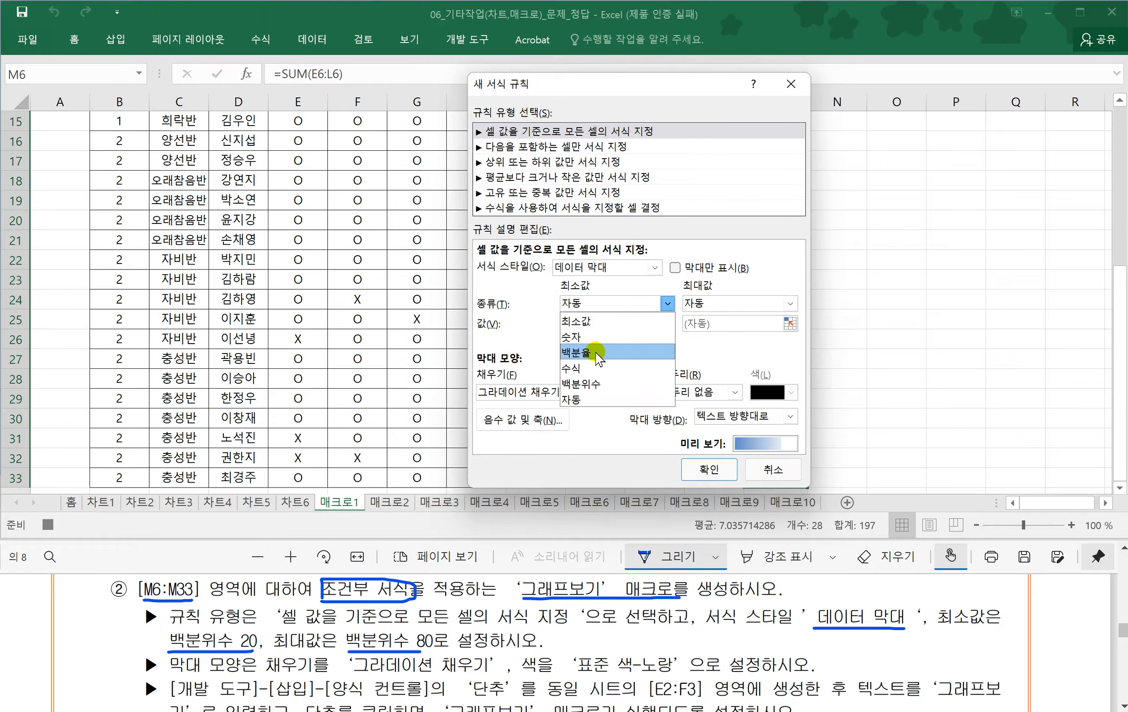
pyautogui.click(588, 386)
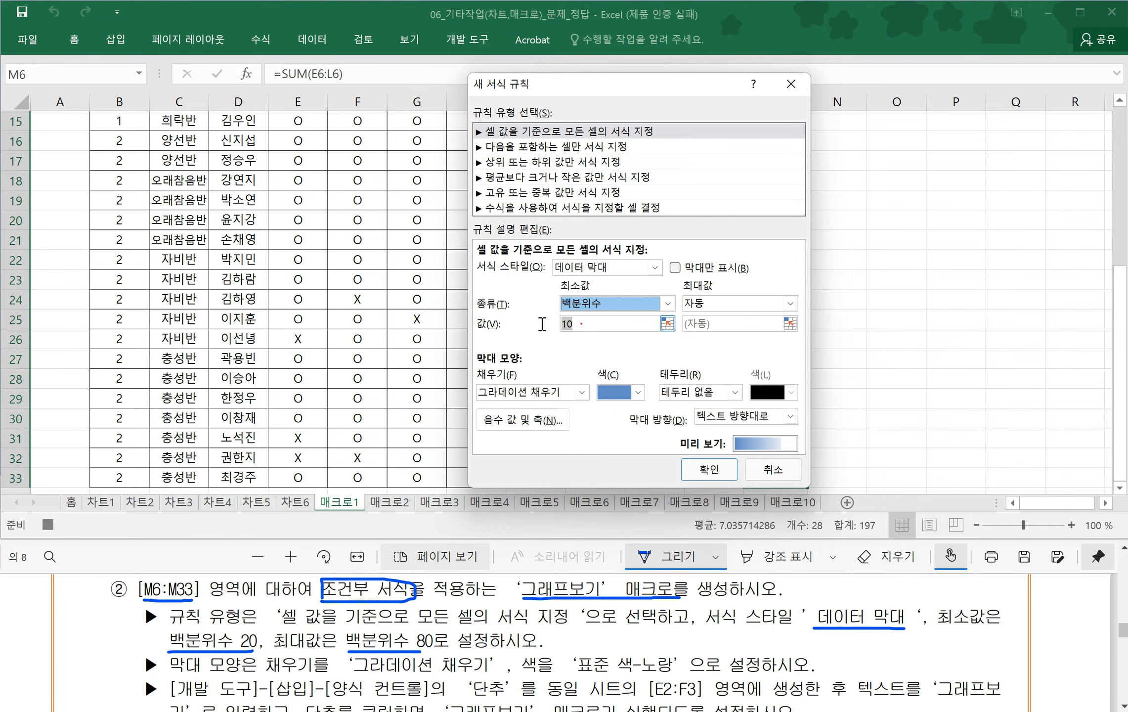
pyautogui.moveTo(582, 324); pyautogui.dragTo(542, 324)
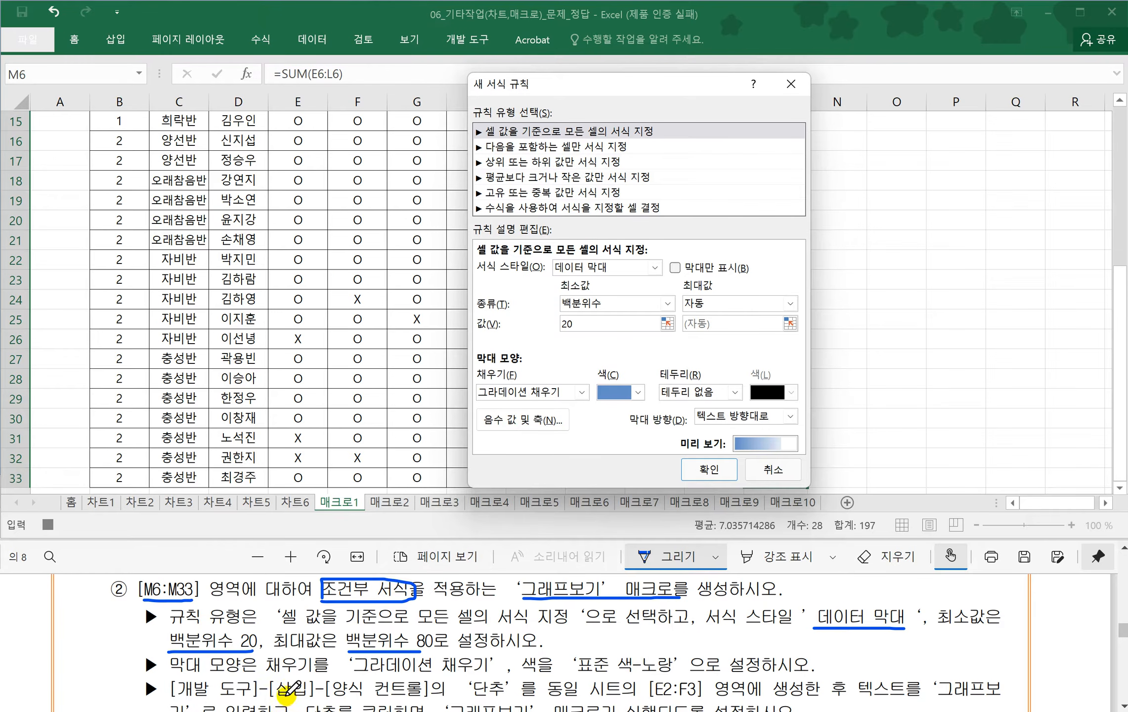
pyautogui.click(715, 308)
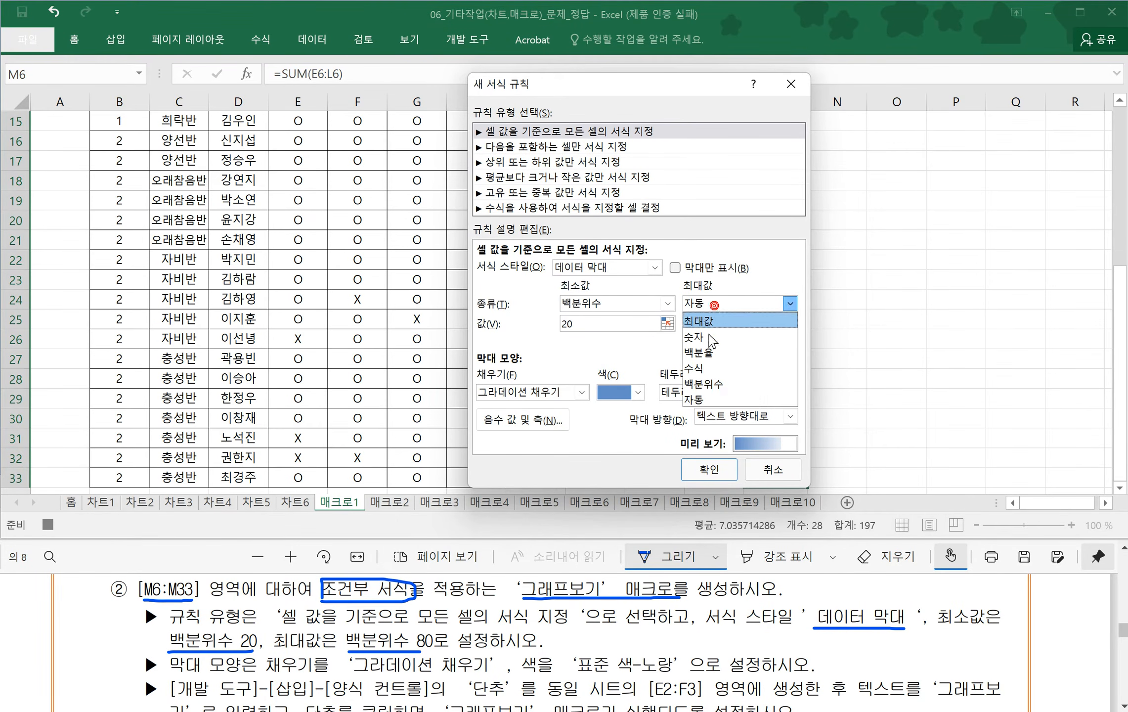
pyautogui.click(704, 383)
pyautogui.click(667, 303)
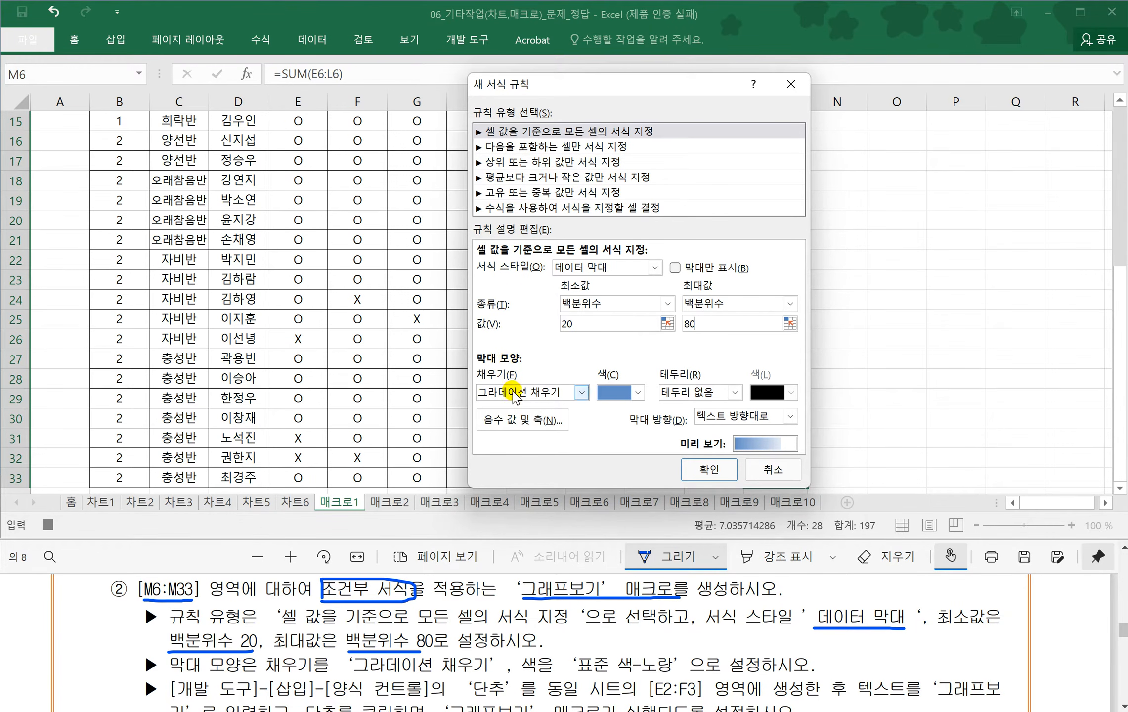
# - Underline 표준 색-노랑 in the PDF, set the bar color to standard yellow and apply the data bar rule
pyautogui.moveTo(580, 674); pyautogui.dragTo(673, 675)
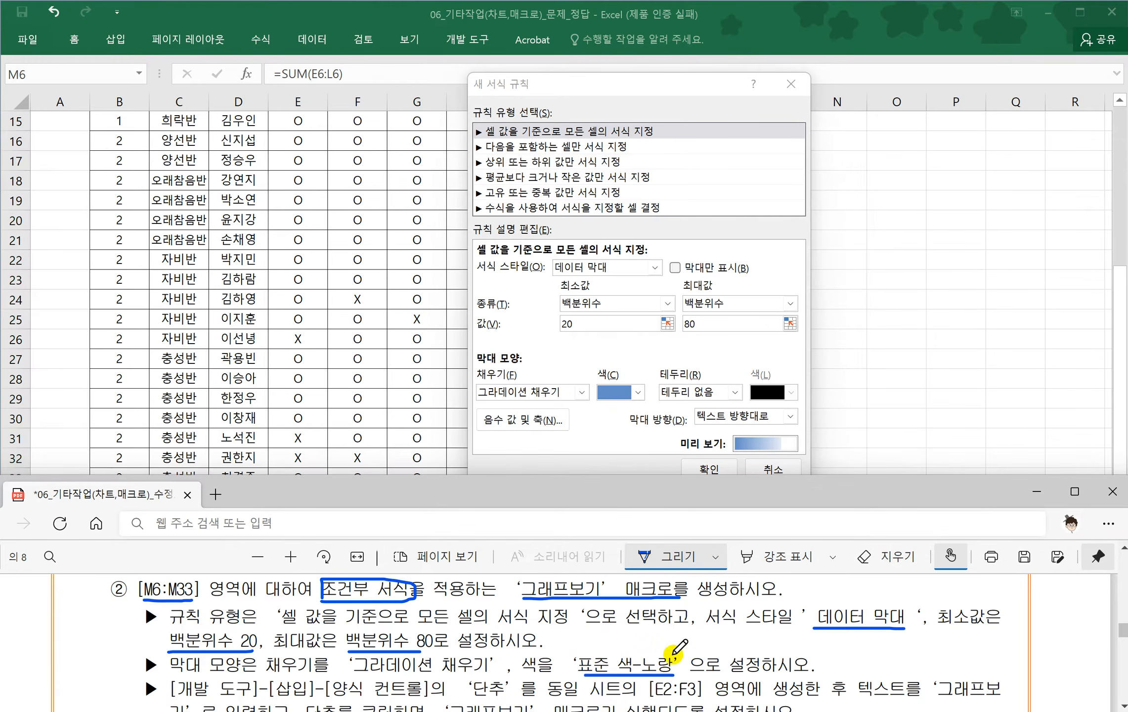
pyautogui.click(638, 392)
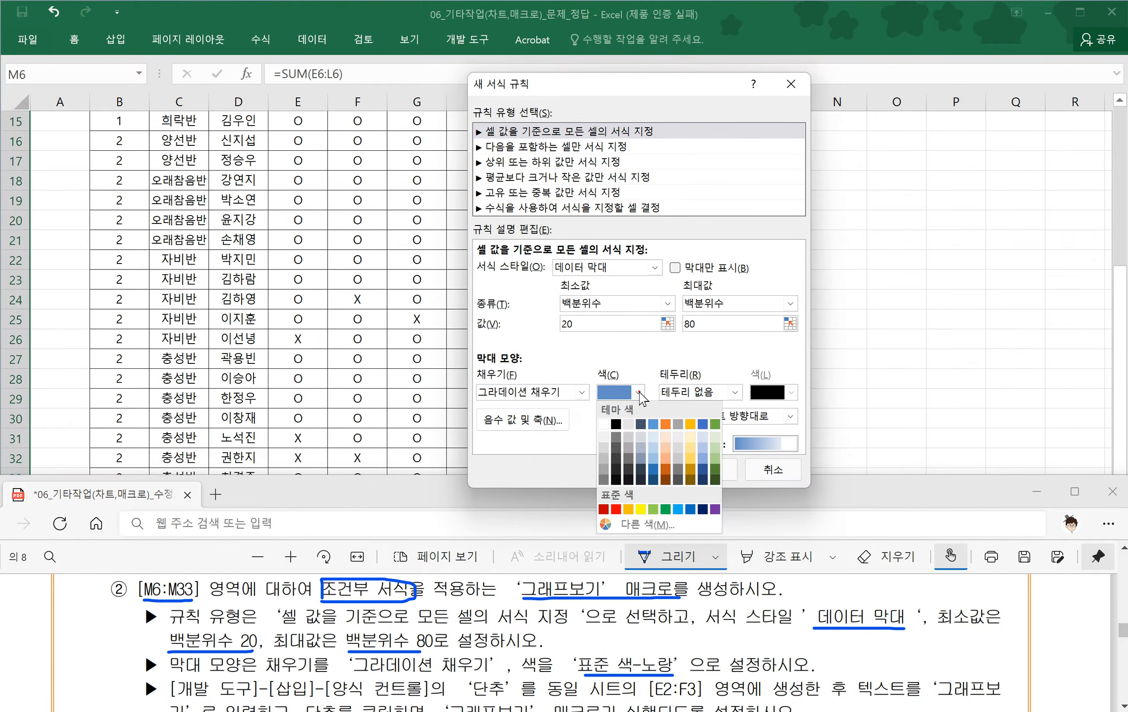
pyautogui.click(641, 509)
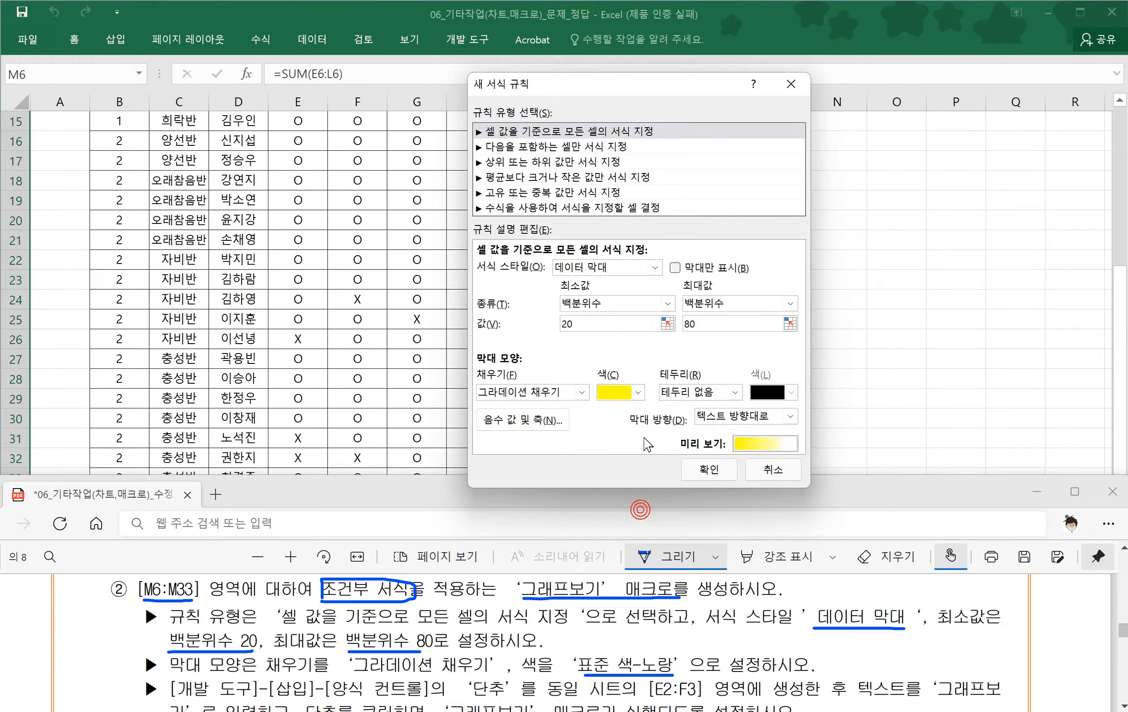
pyautogui.click(705, 472)
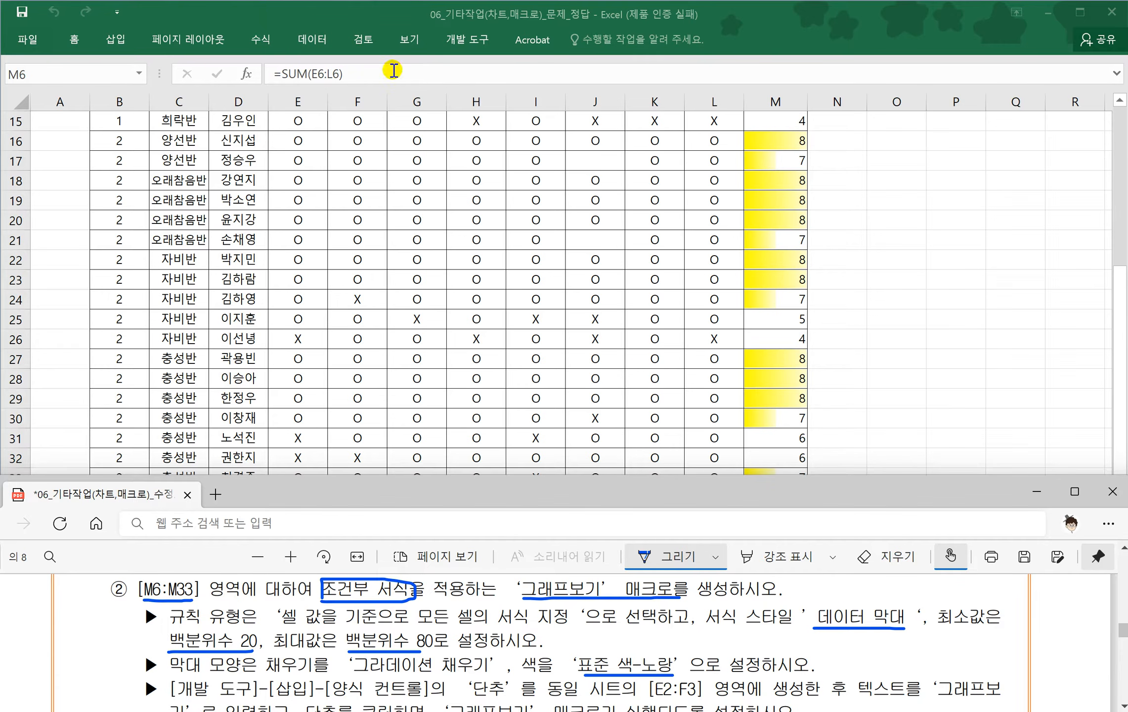
# - Stop recording the 그래프보기 macro and deselect the range by selecting empty cell N11 beside the table
pyautogui.click(469, 39)
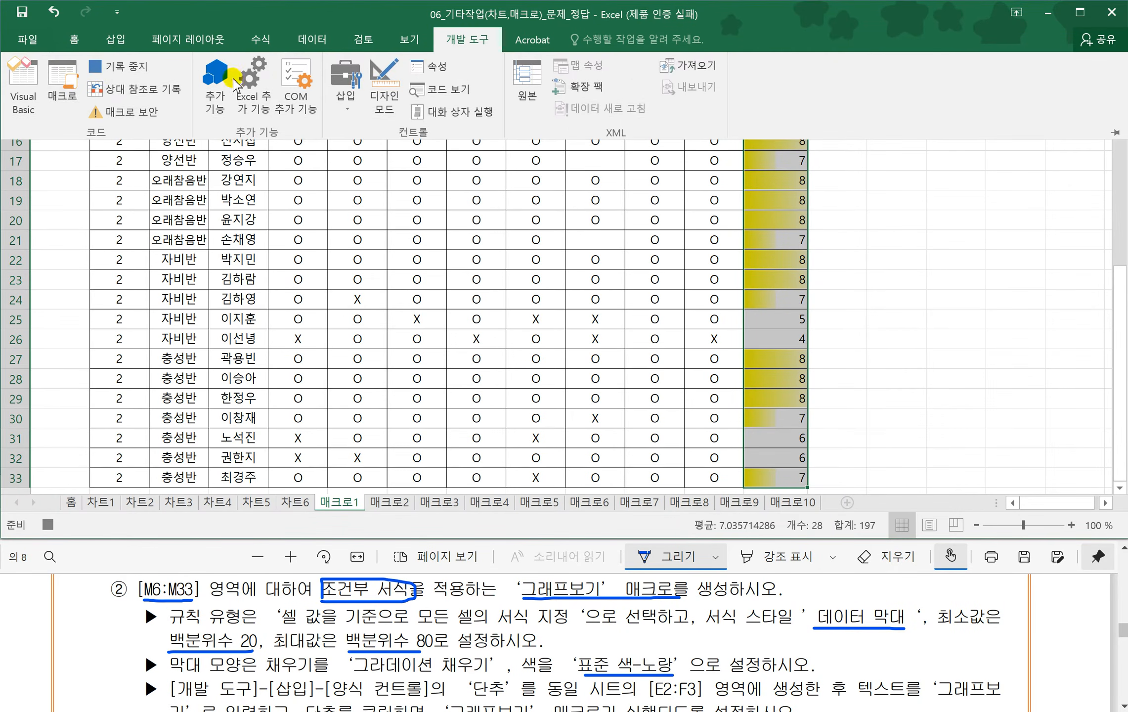
pyautogui.click(129, 66)
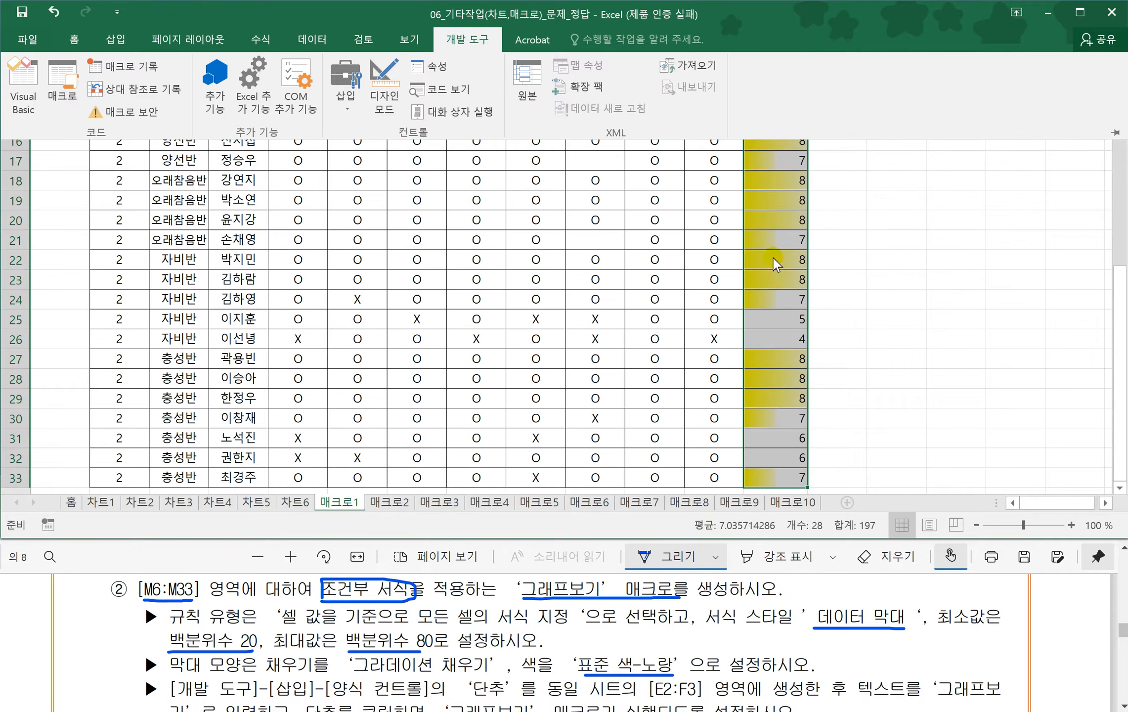
pyautogui.click(848, 274)
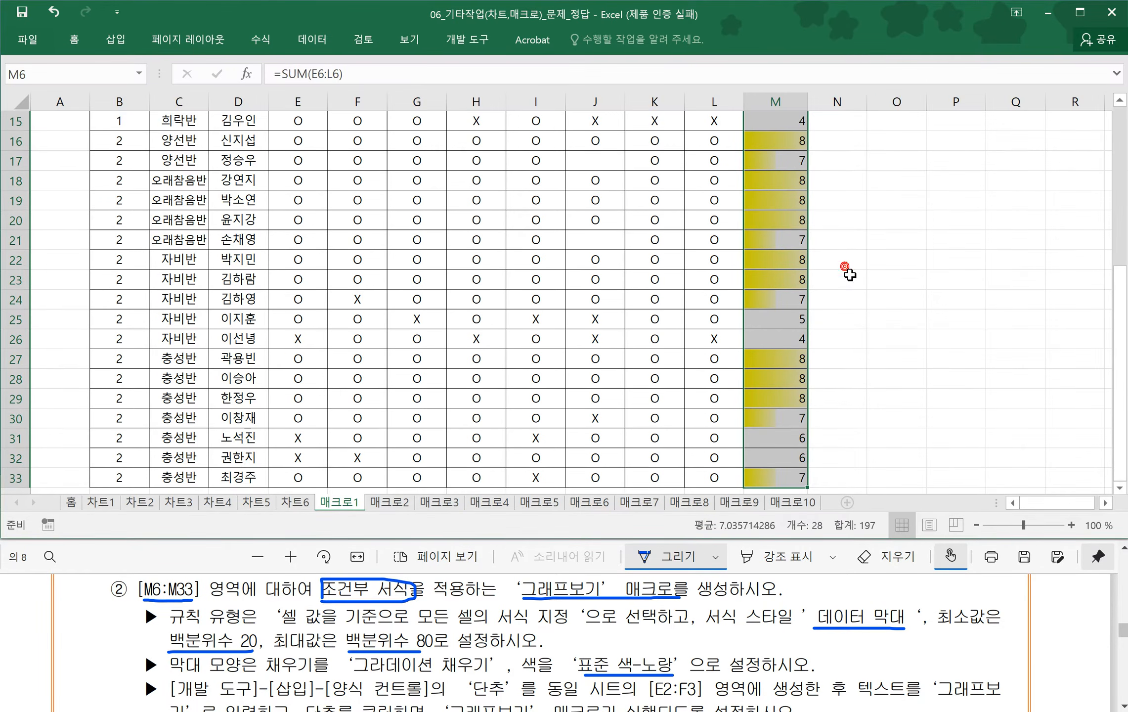
pyautogui.scroll(4, 850, 274)
pyautogui.click(850, 276)
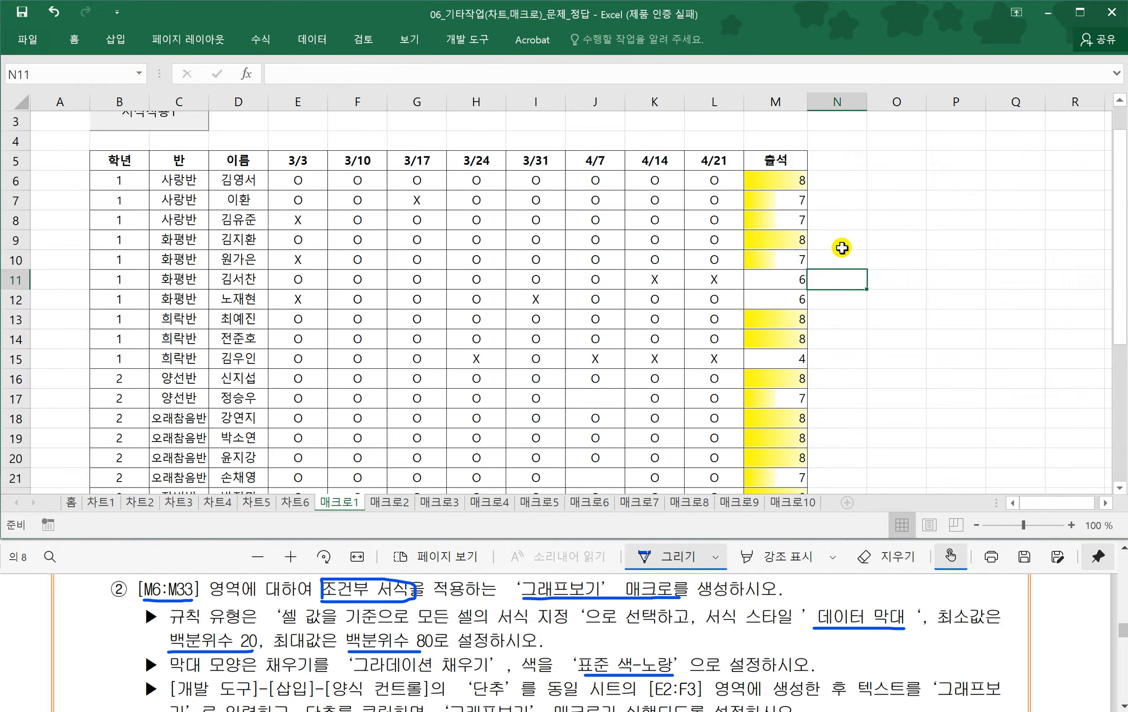
# - Select M6:M33 and review the settings of its data bar rule in the conditional formatting rules manager
pyautogui.click(771, 181)
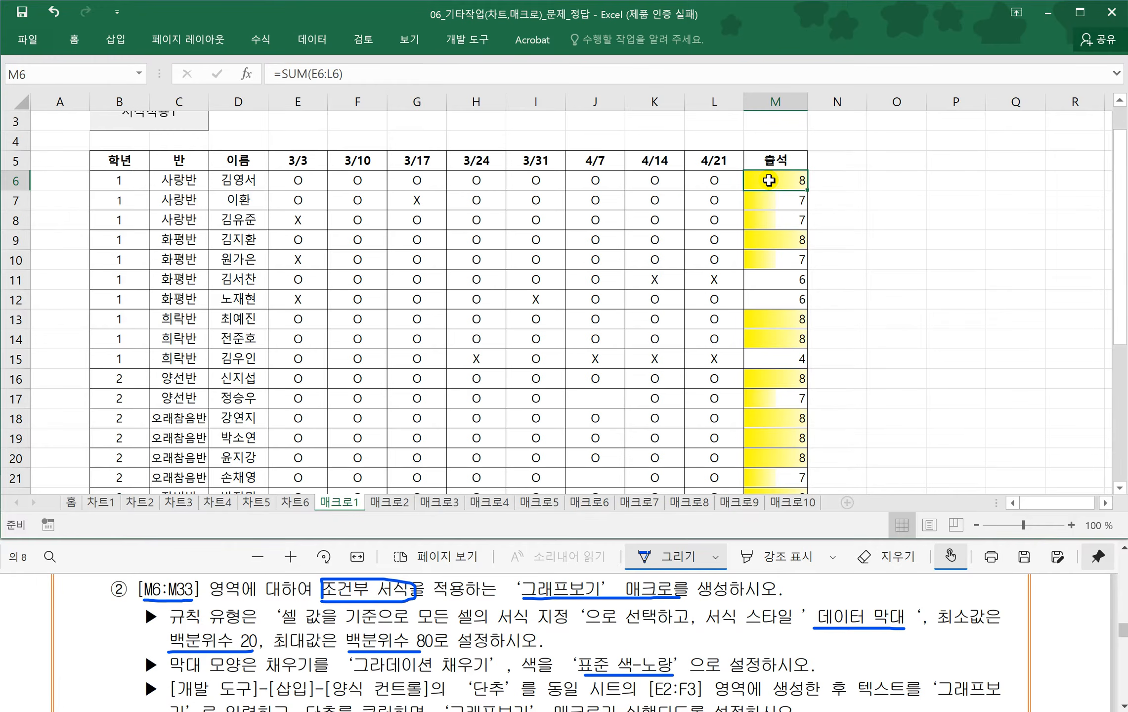
pyautogui.hotkey('ctrl', 'shift', 'Down')
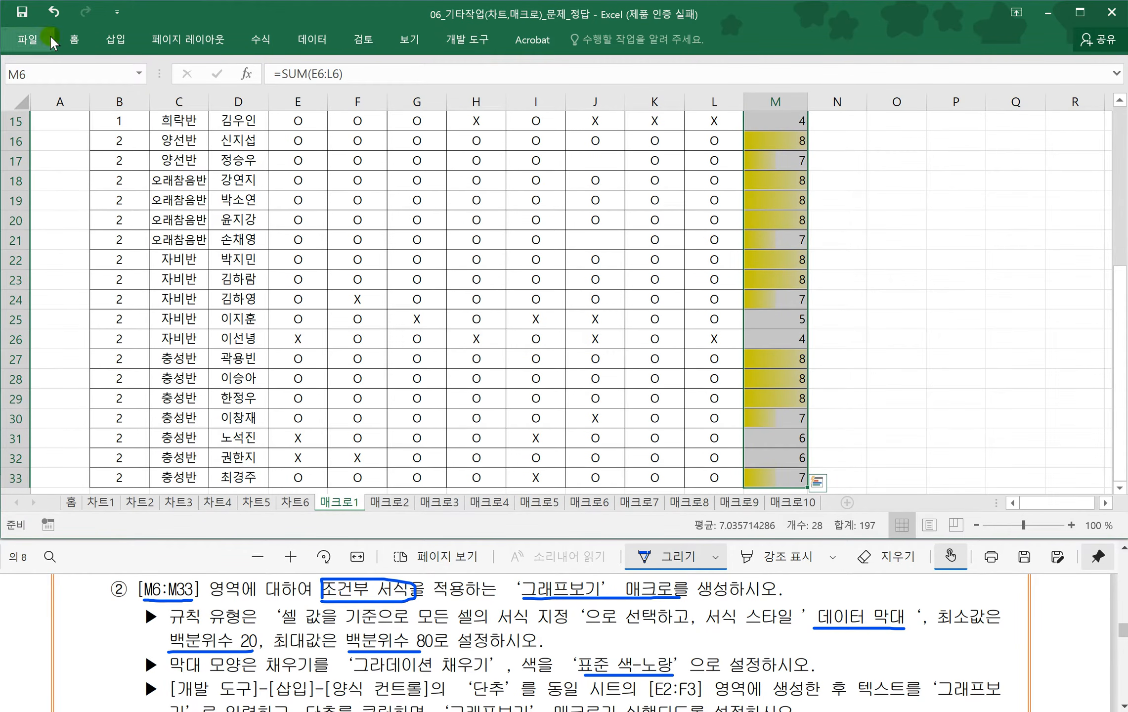
pyautogui.click(75, 39)
pyautogui.click(745, 91)
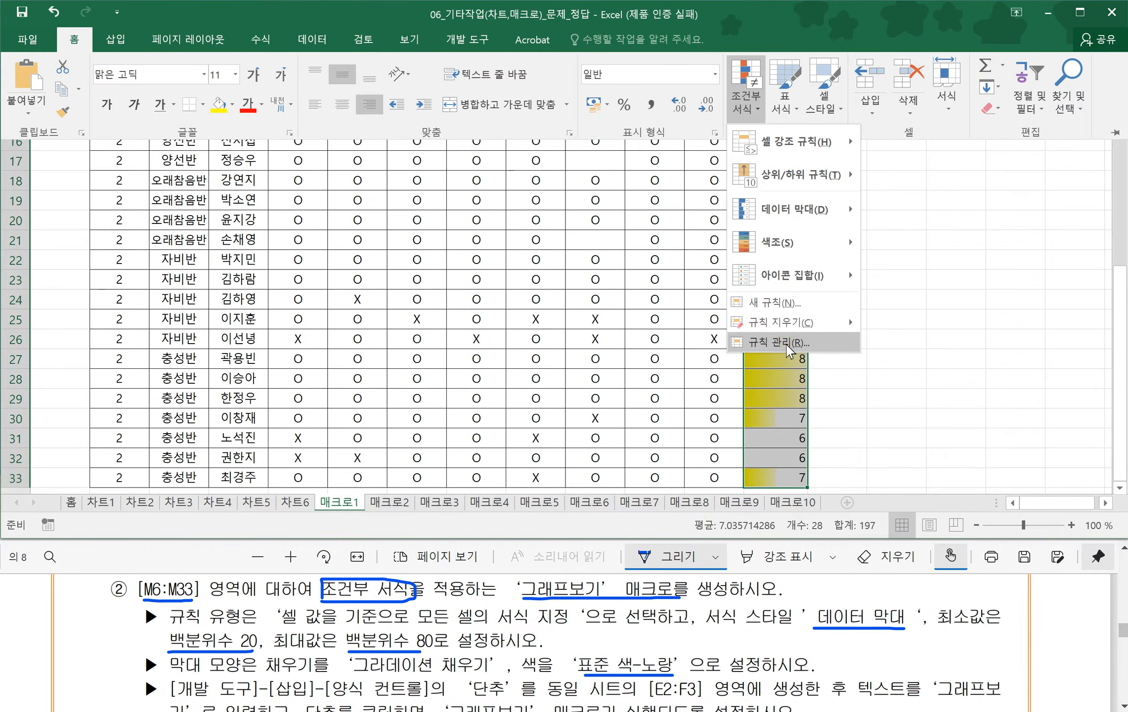
pyautogui.click(786, 346)
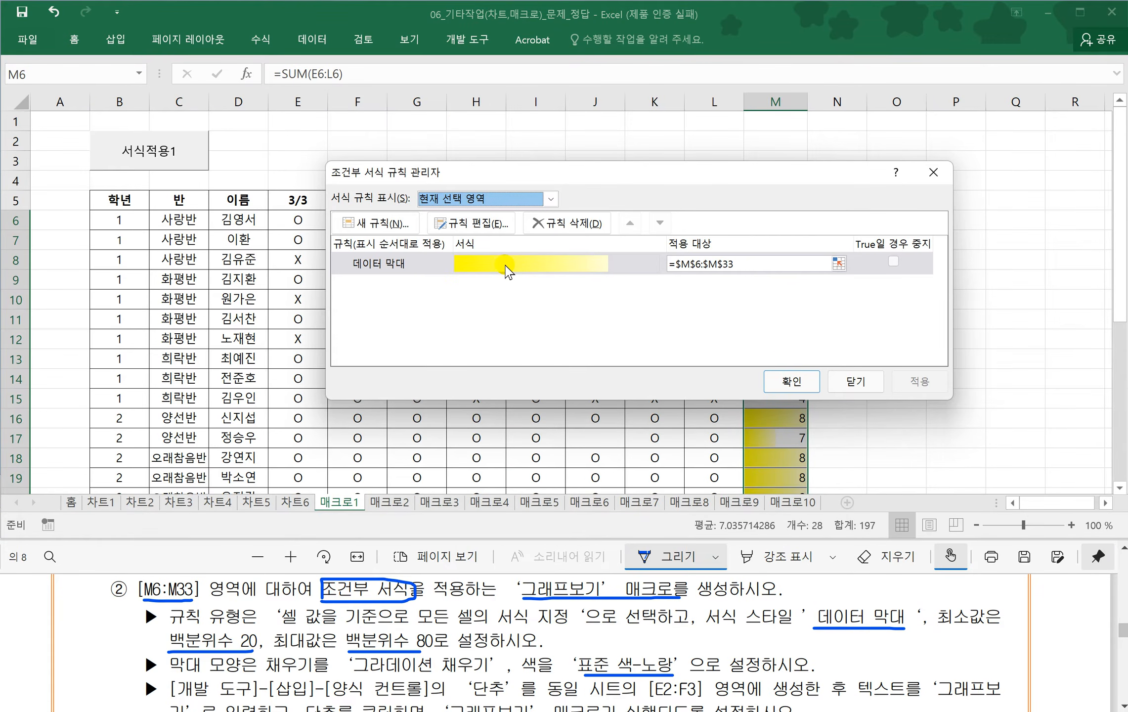
pyautogui.doubleClick(506, 267)
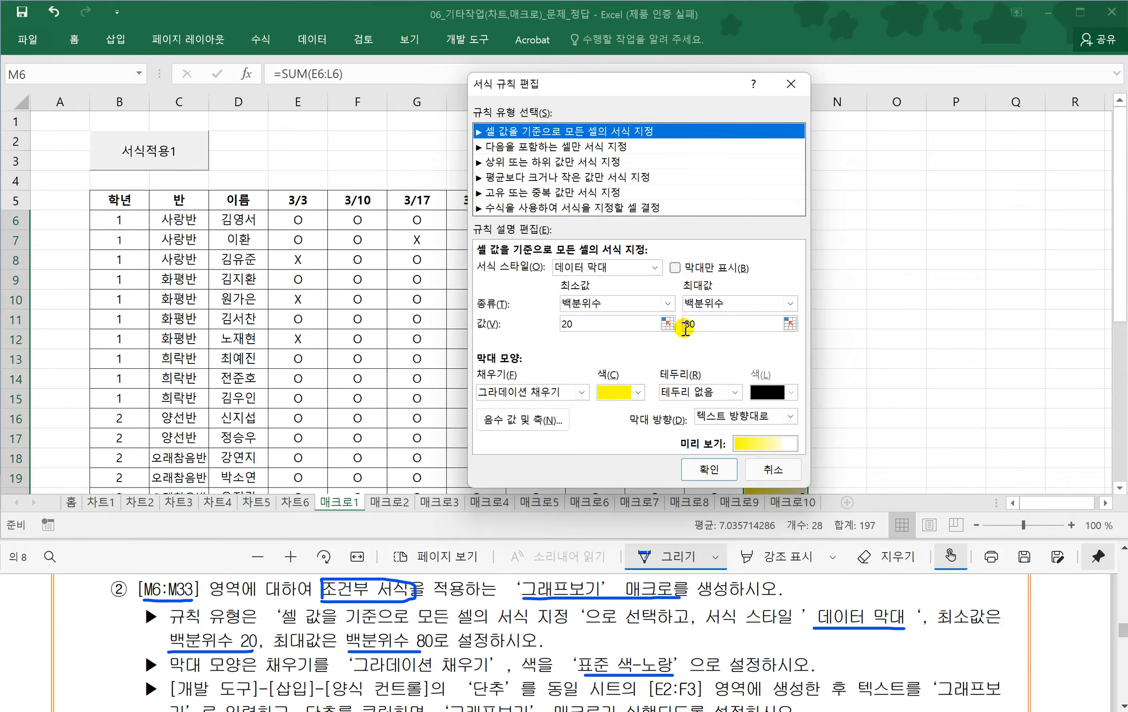
pyautogui.click(707, 468)
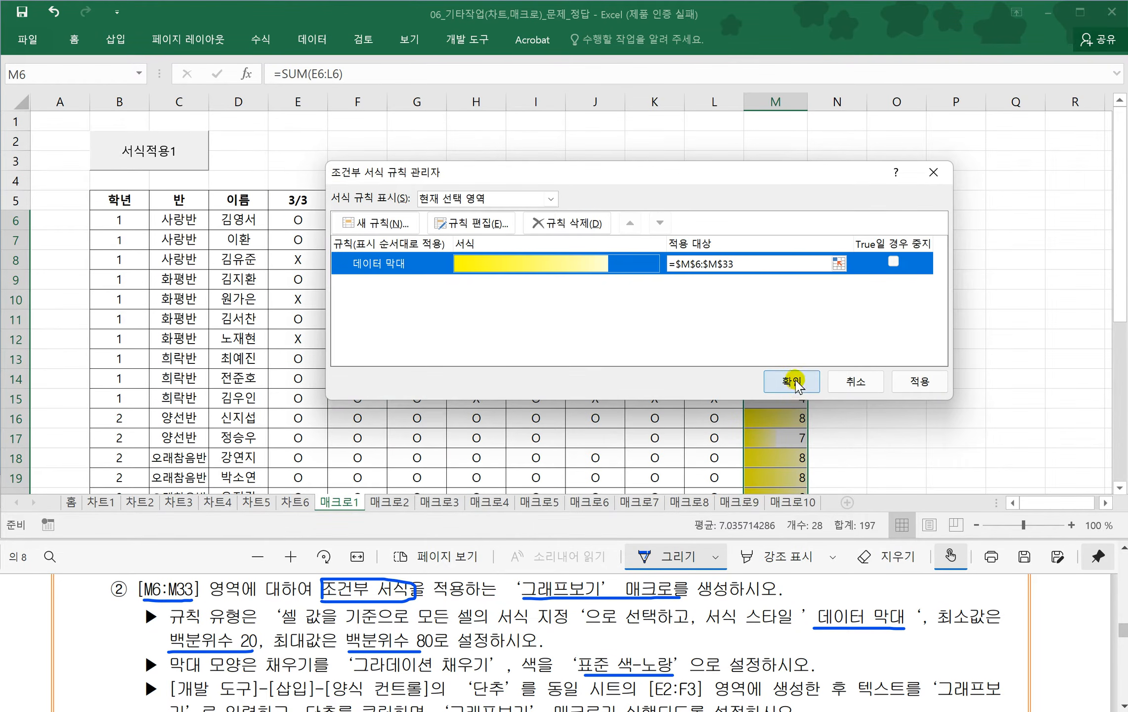
pyautogui.click(792, 382)
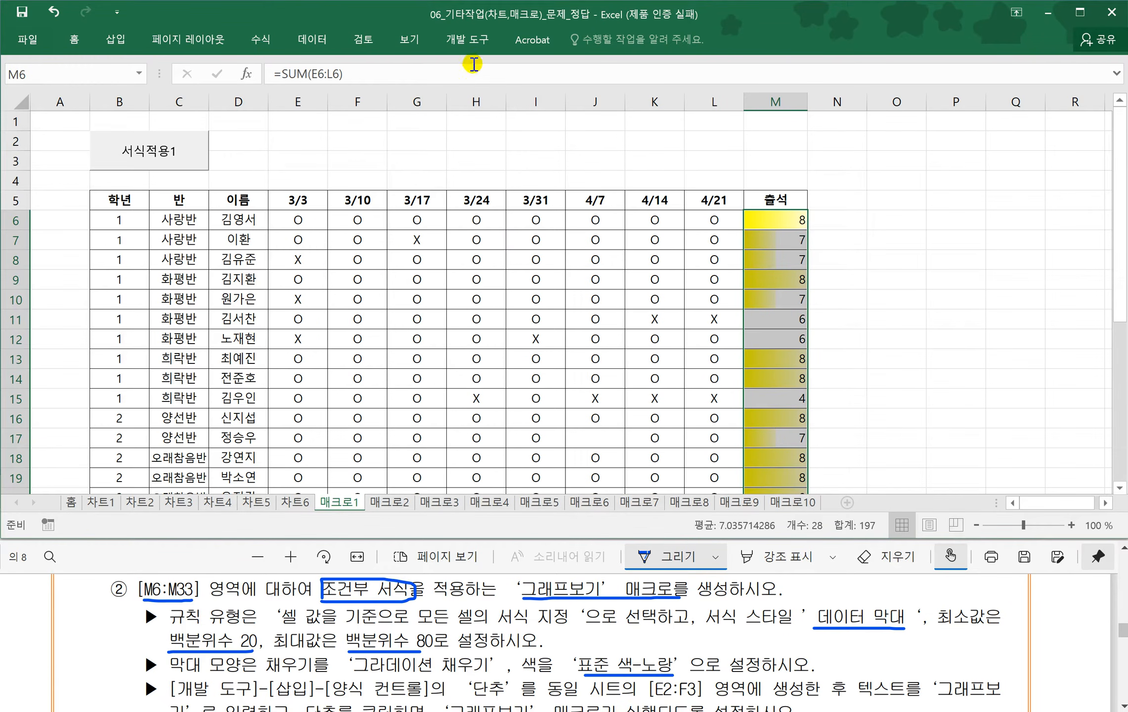
# - View the 그래프보기 entry and its delete option in the workbook's macro list, then close the list without deleting anything
pyautogui.click(463, 40)
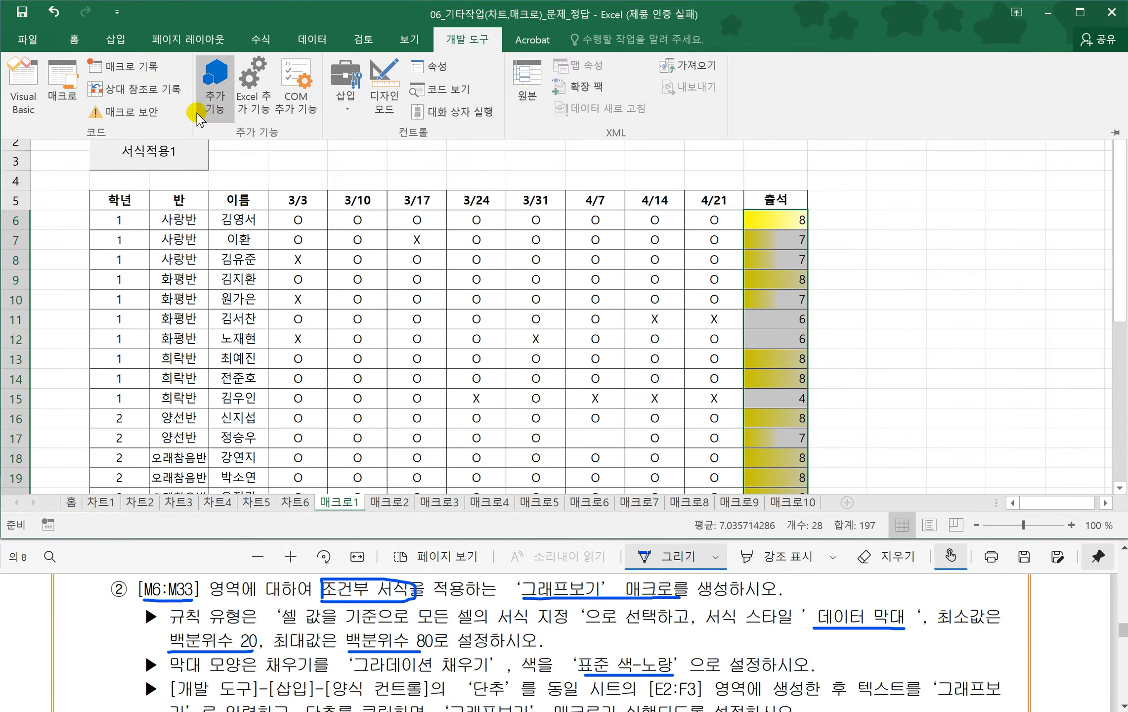
pyautogui.click(72, 77)
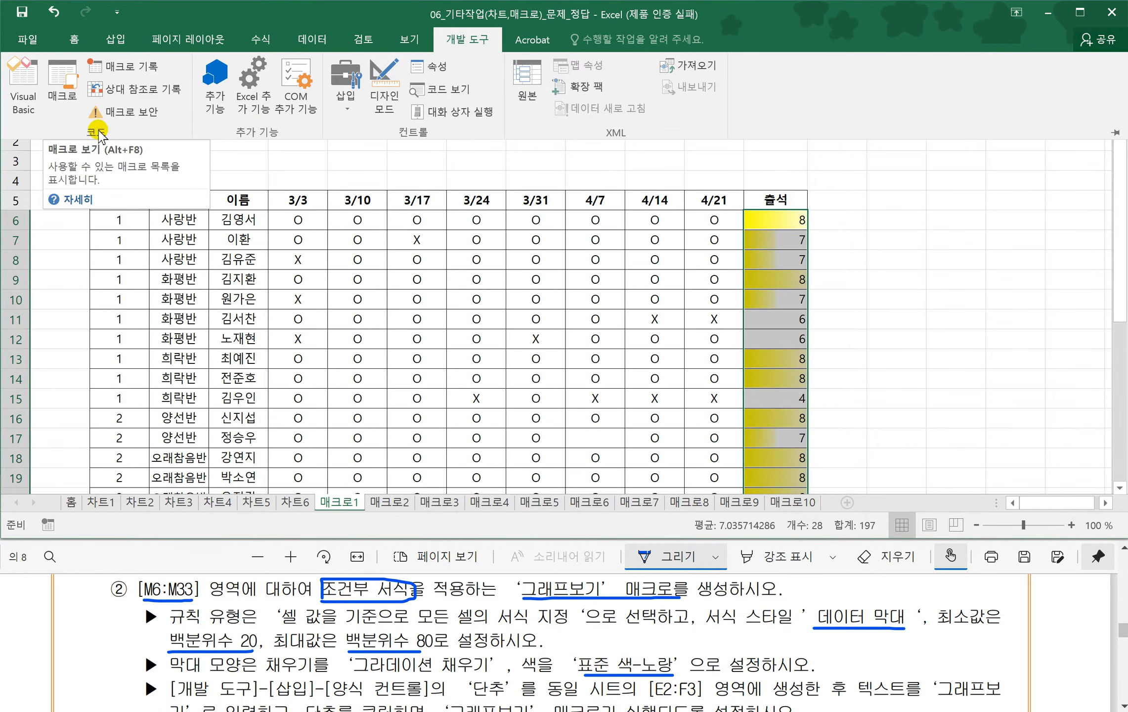
pyautogui.click(64, 94)
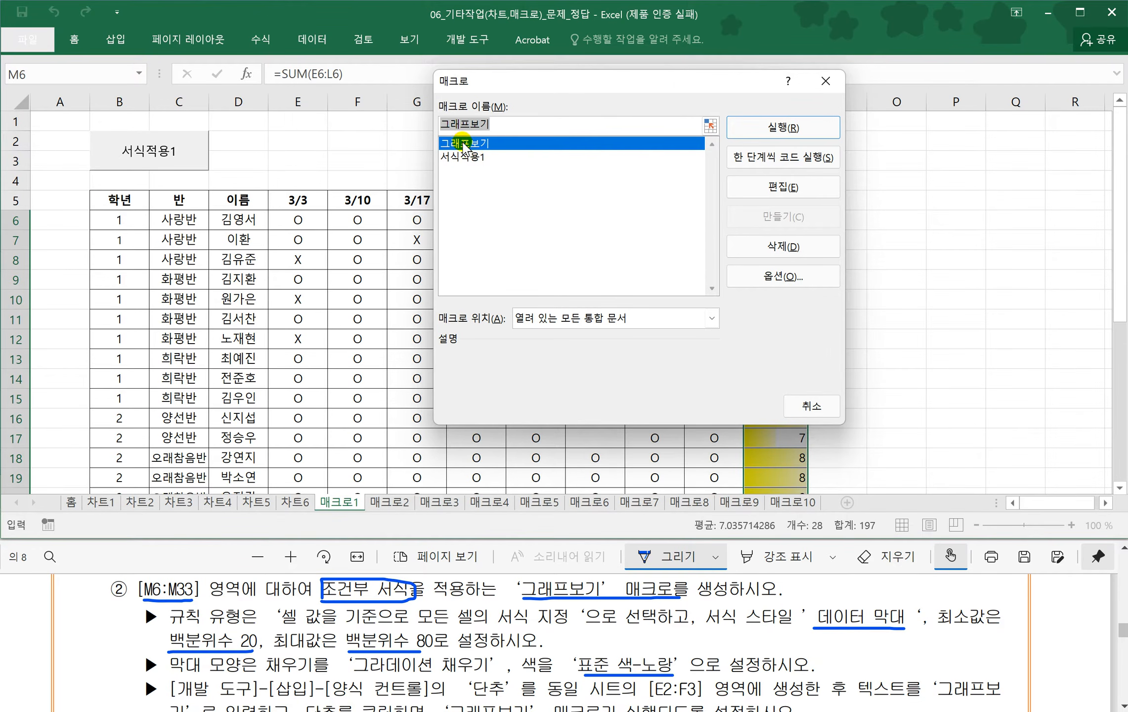
pyautogui.click(783, 246)
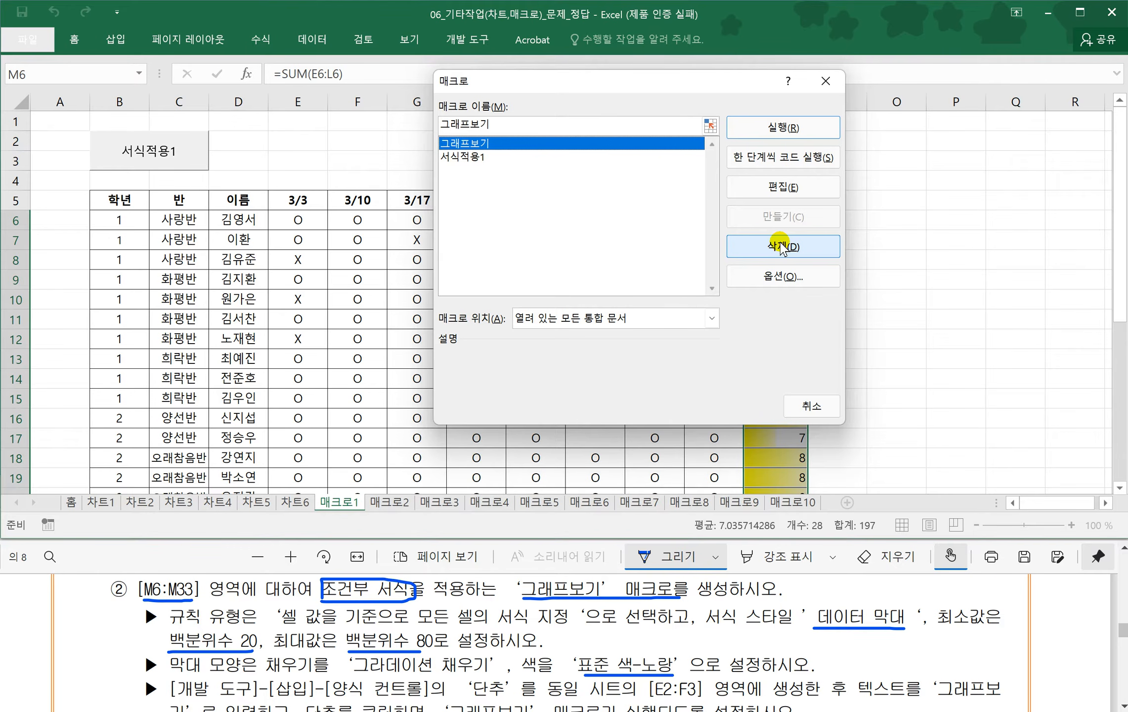
pyautogui.click(810, 404)
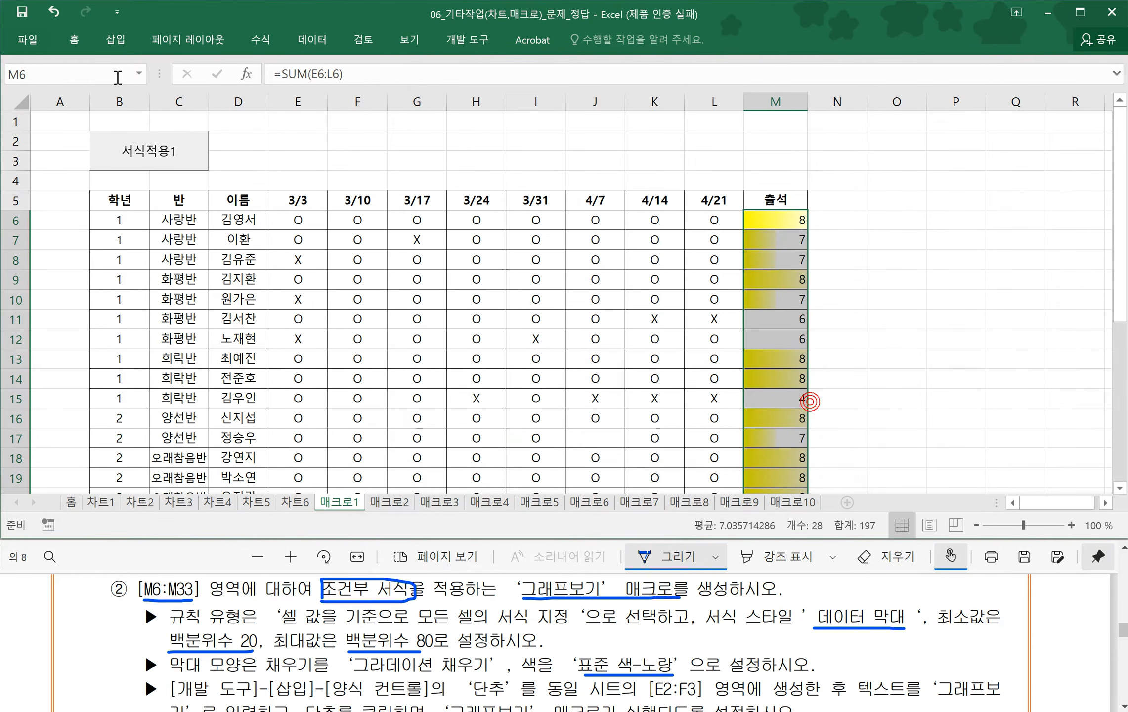
# - Examine the data bar rule and its delete option in the rules manager, close it unchanged and select empty cell O14
pyautogui.click(75, 38)
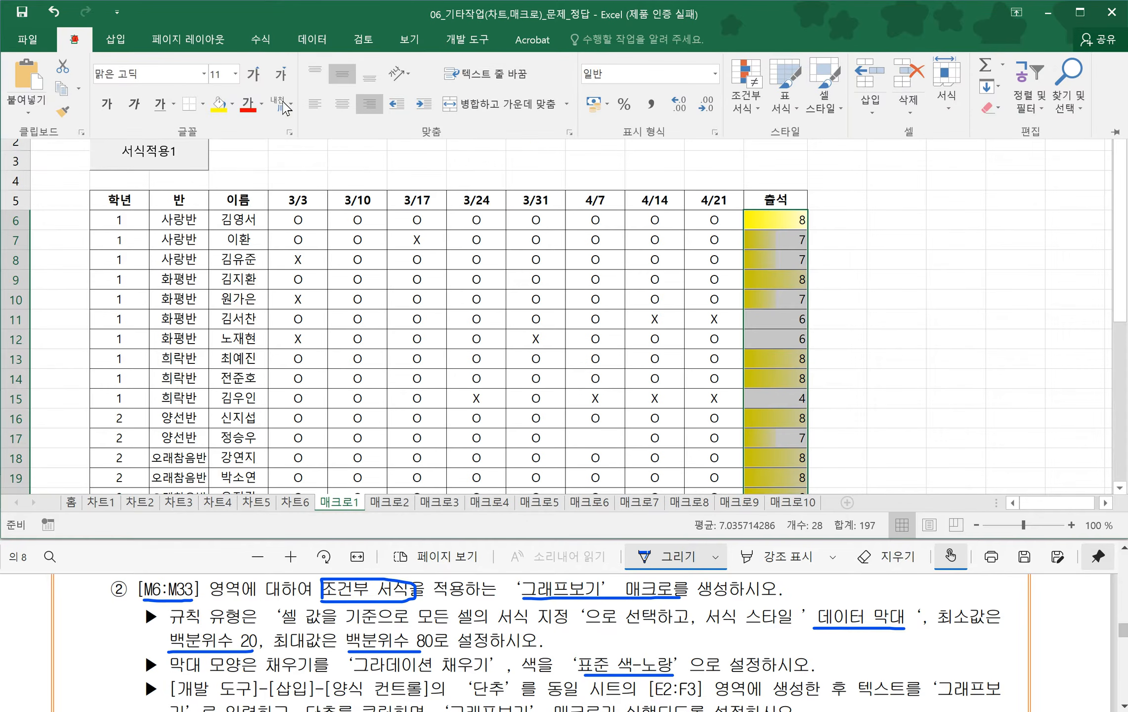
pyautogui.click(753, 116)
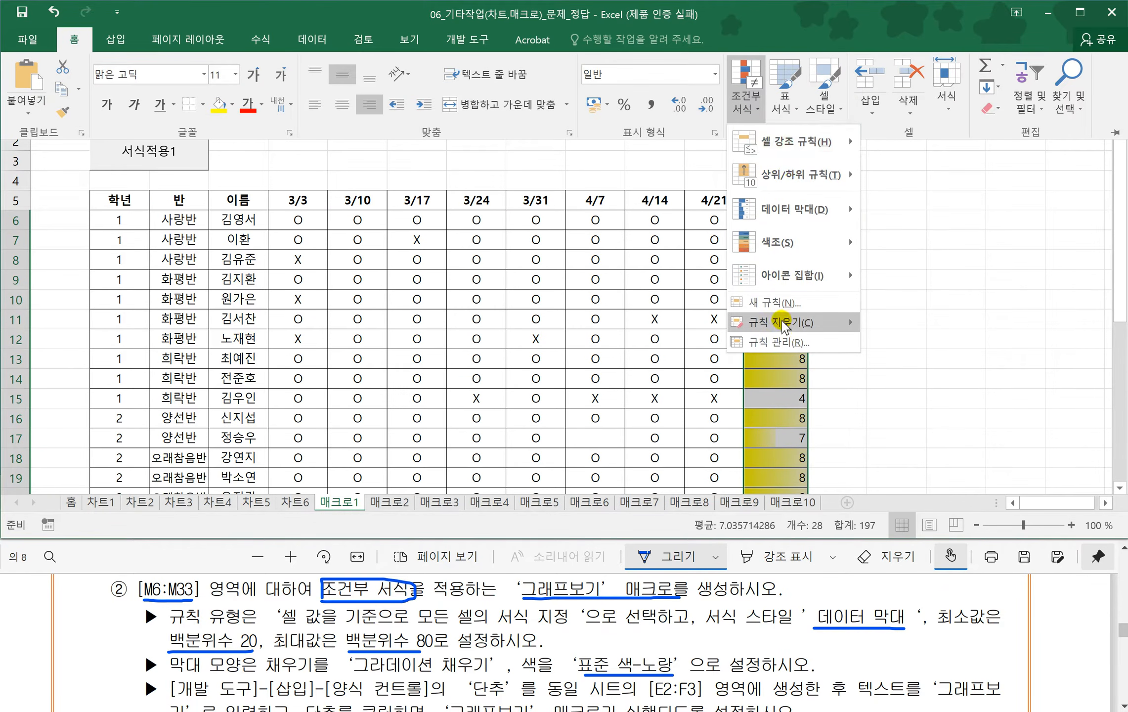
pyautogui.click(778, 341)
pyautogui.click(472, 263)
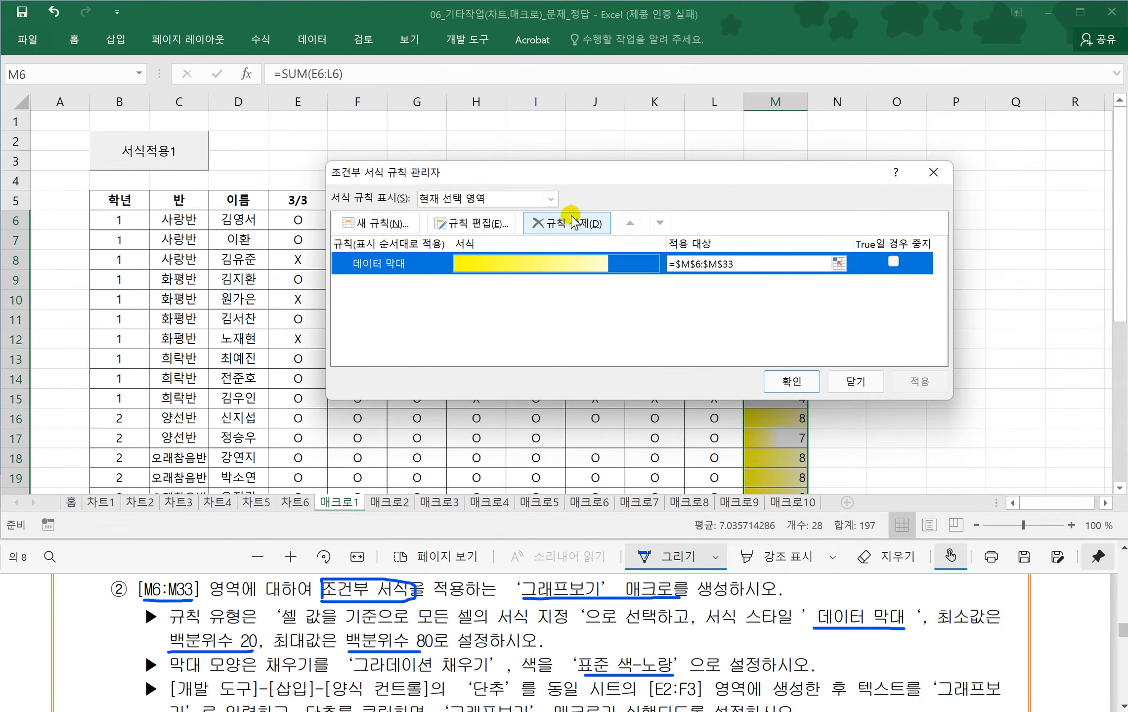
pyautogui.click(879, 382)
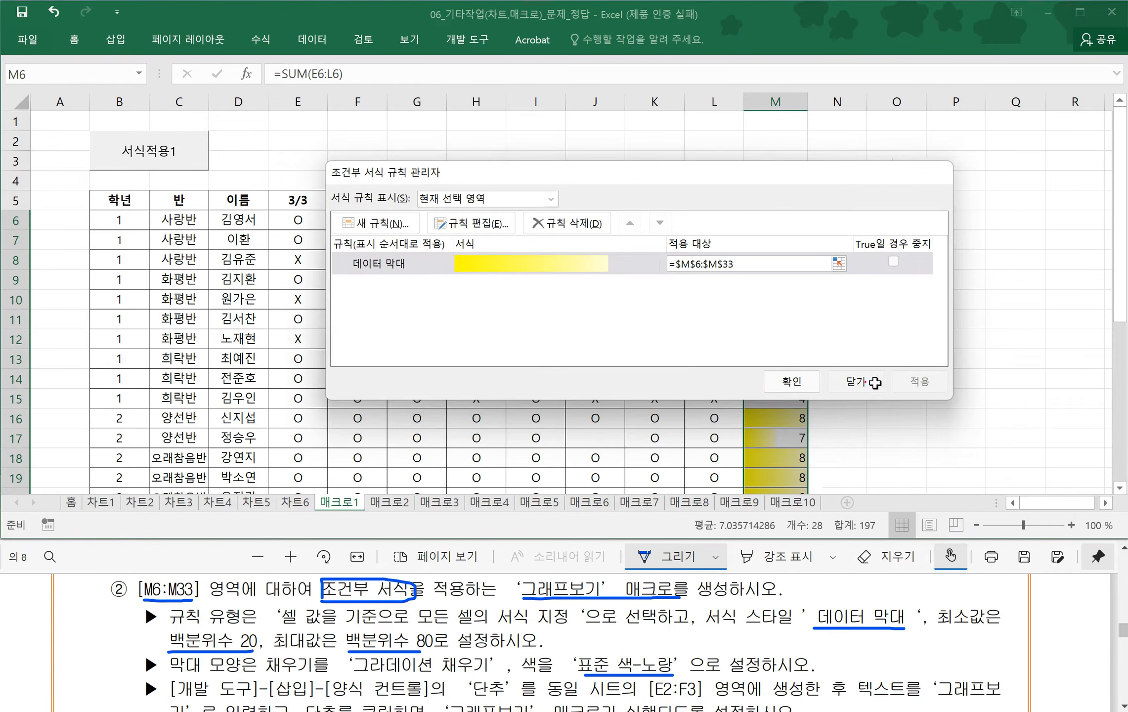
pyautogui.click(885, 378)
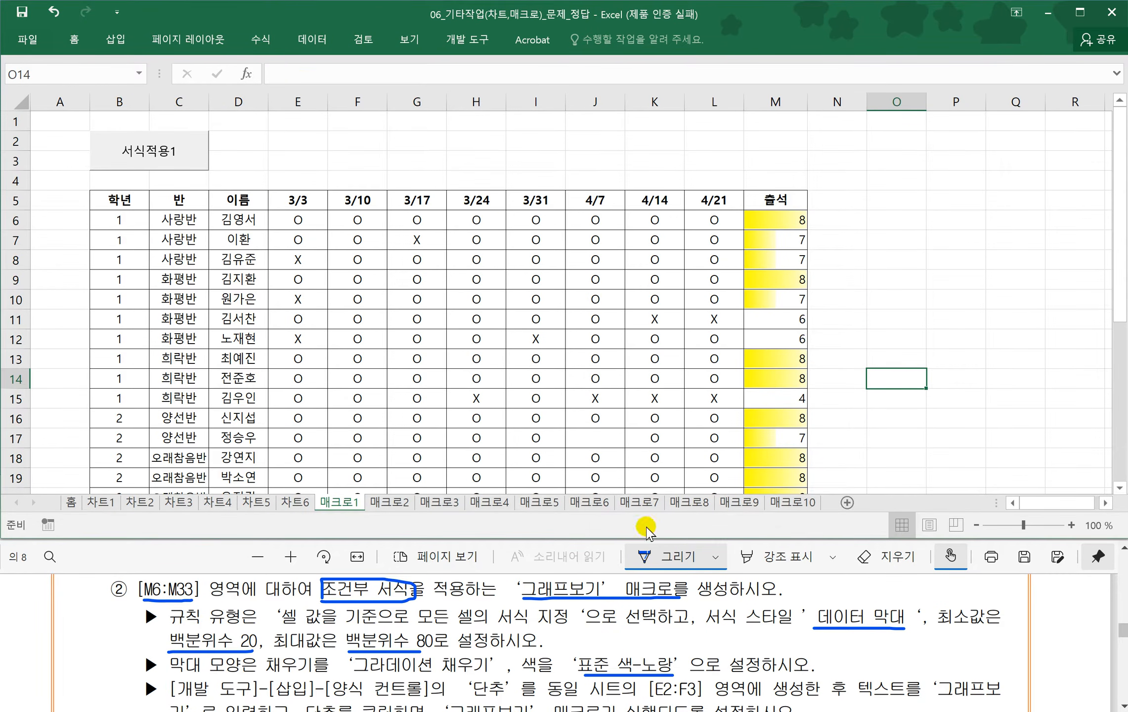
# - Underline the button range E2:F3 in the PDF instructions and return to the worksheet
pyautogui.click(328, 671)
pyautogui.scroll(-1, 318, 650)
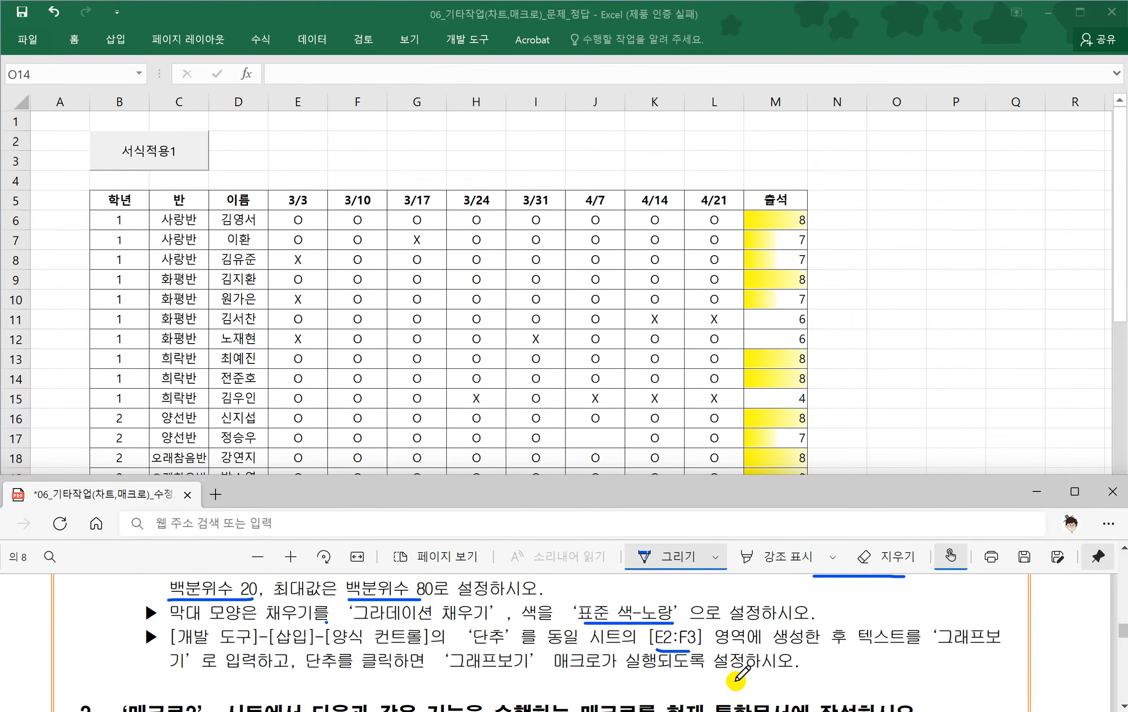
pyautogui.click(269, 162)
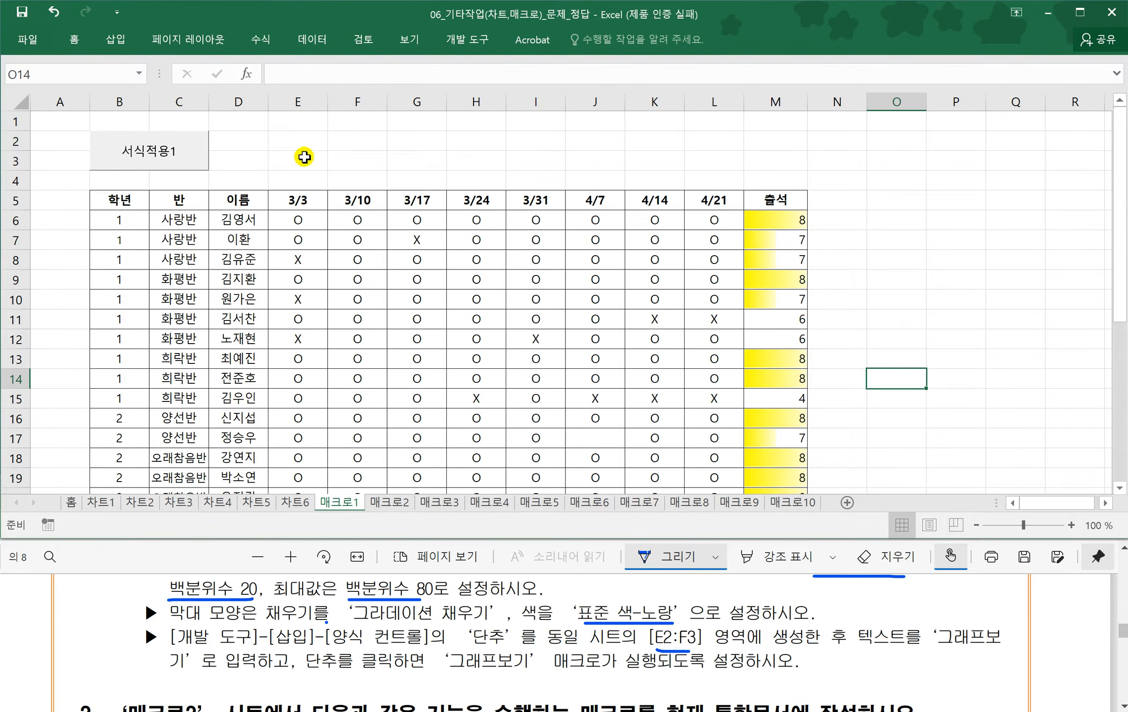
# - Draw a form control button exactly over cells E2:F3 and assign the 그래프보기 macro to it
pyautogui.click(467, 39)
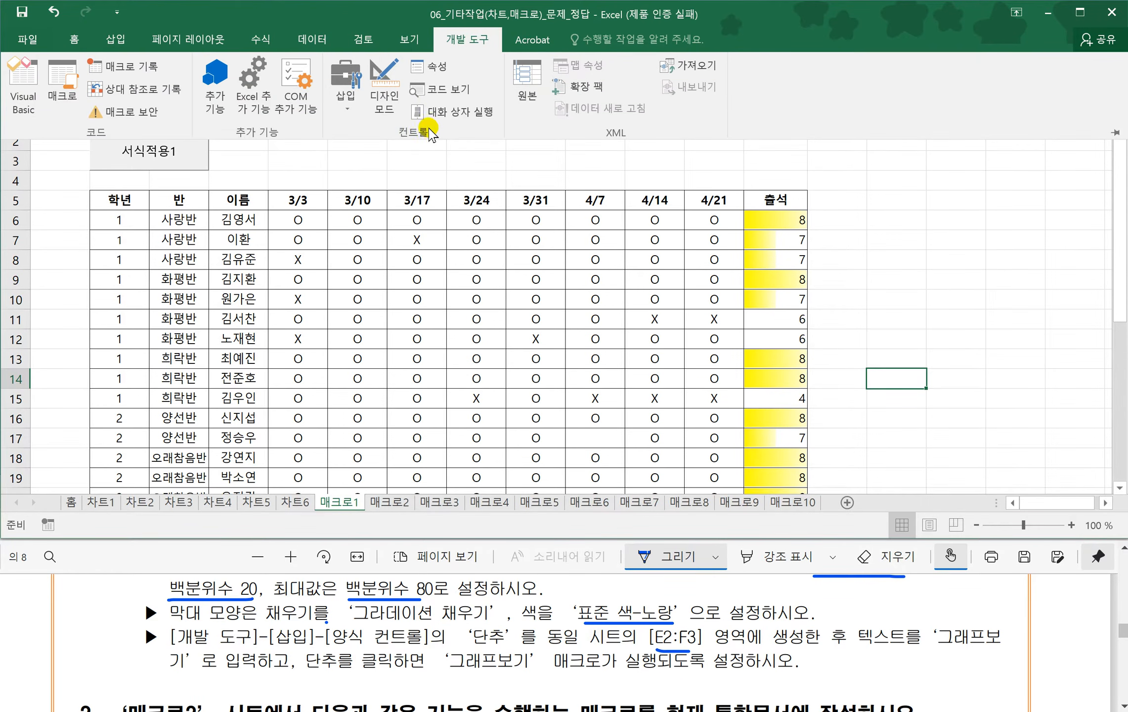
pyautogui.click(347, 101)
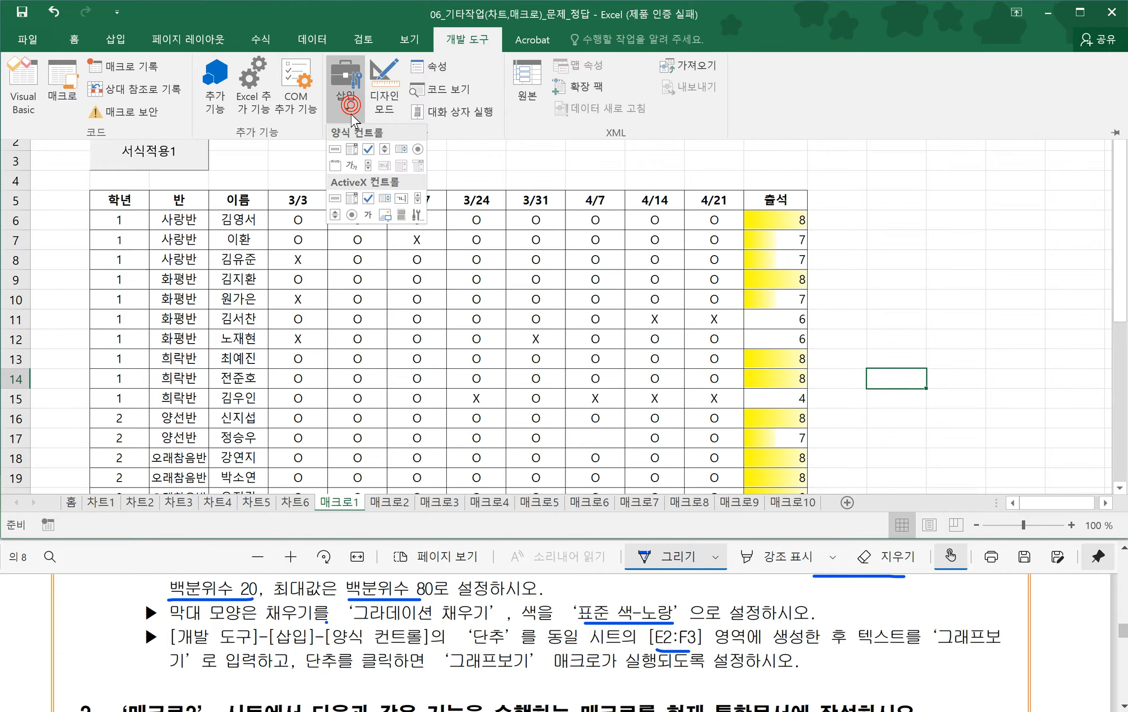
pyautogui.click(335, 149)
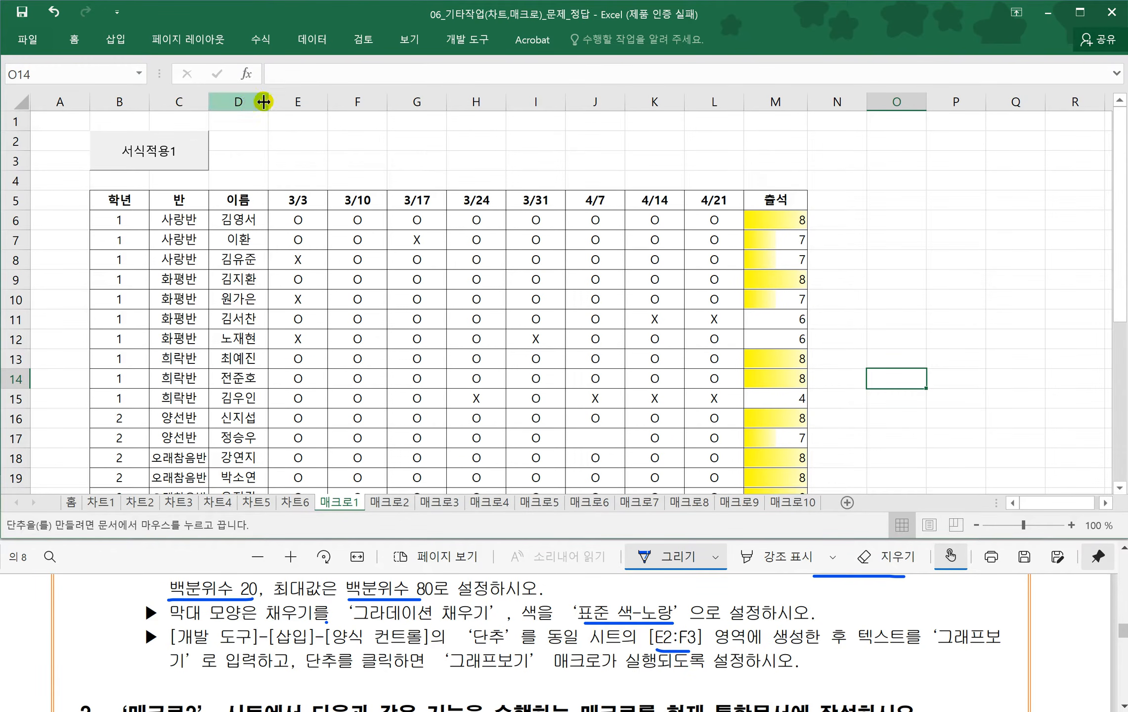
pyautogui.moveTo(267, 131); pyautogui.dragTo(270, 132)
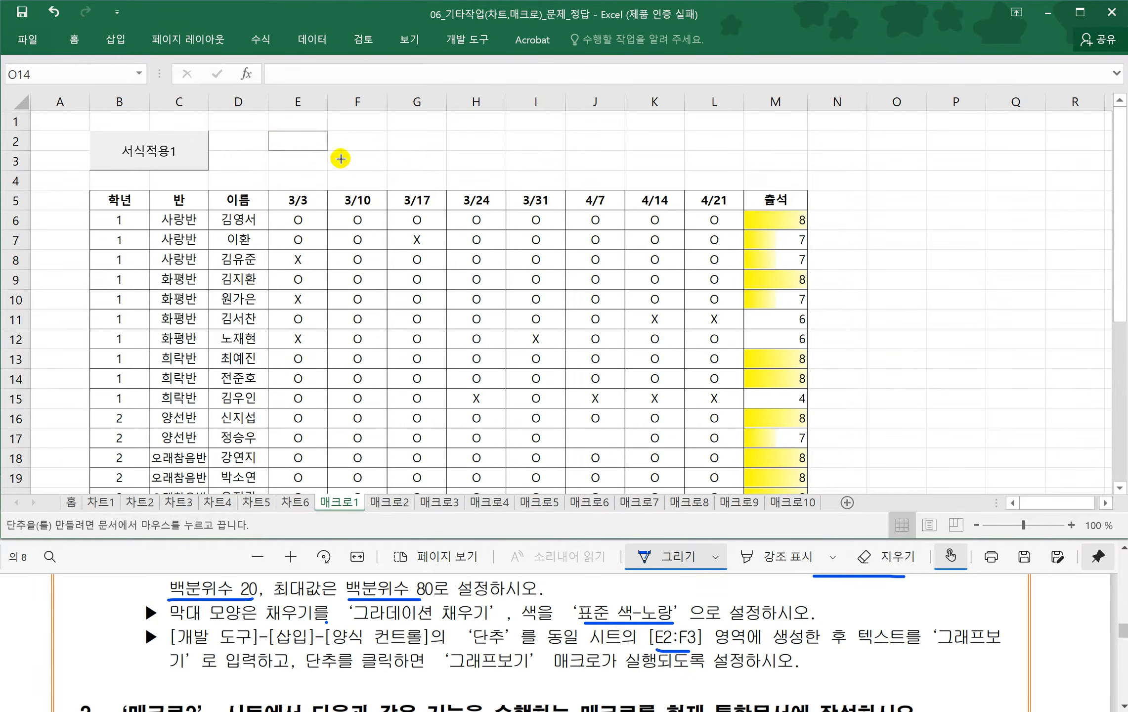
pyautogui.moveTo(340, 159); pyautogui.dragTo(371, 165)
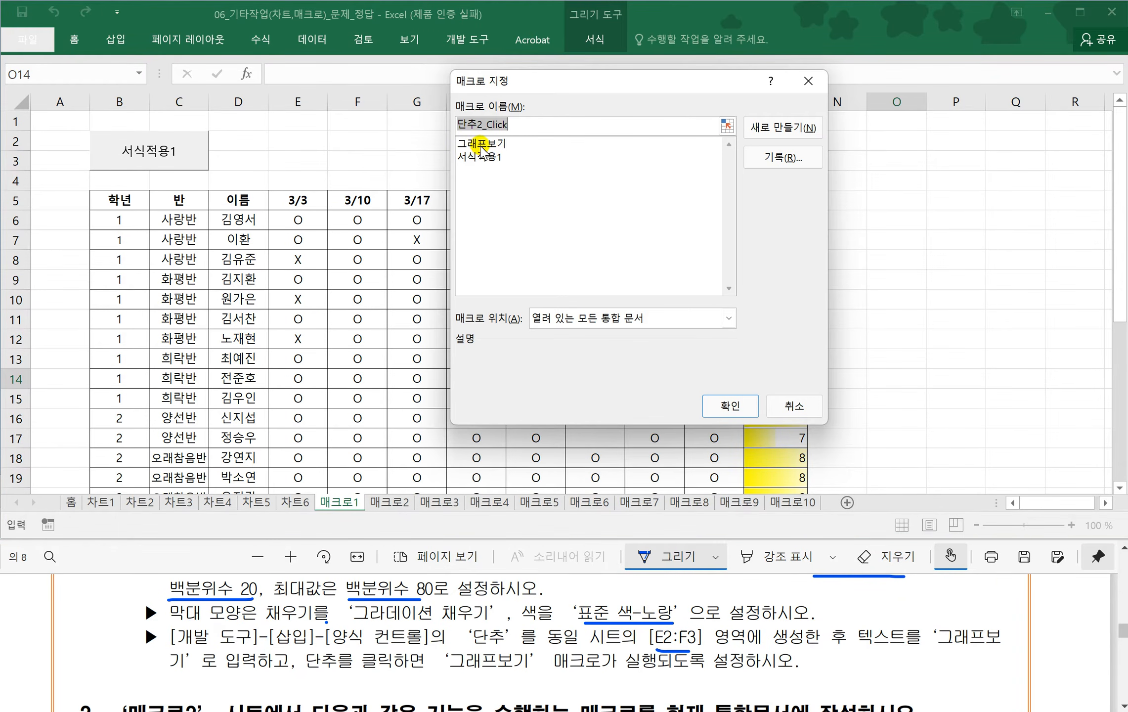
pyautogui.click(482, 145)
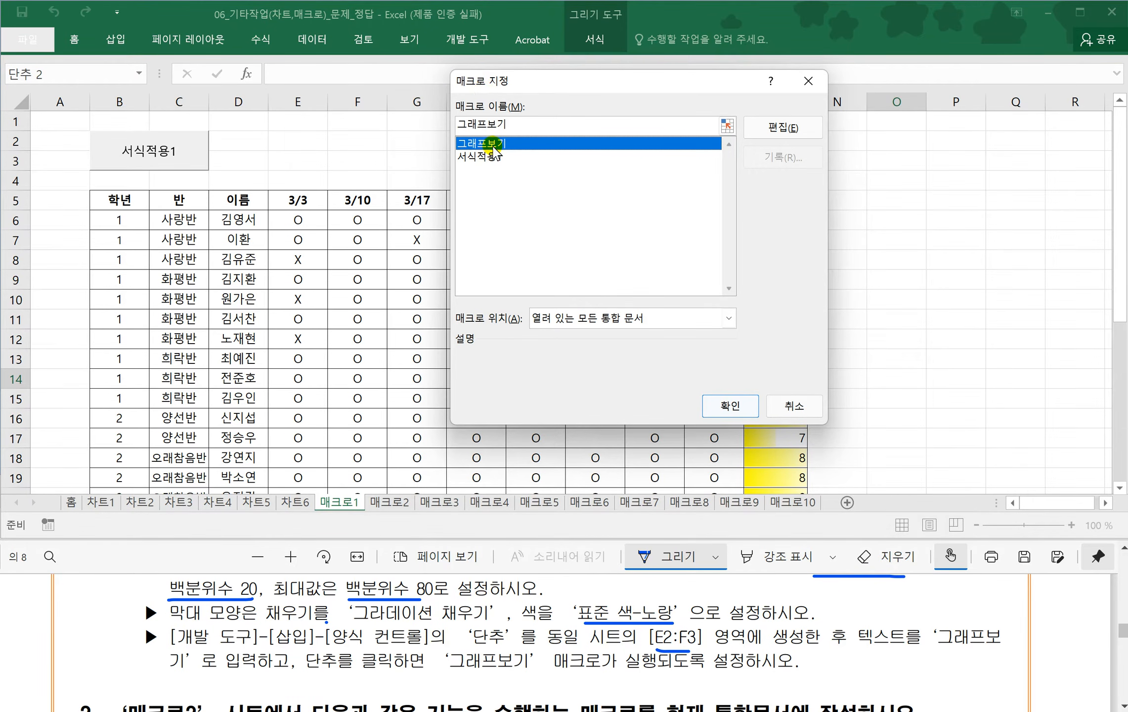
pyautogui.click(725, 404)
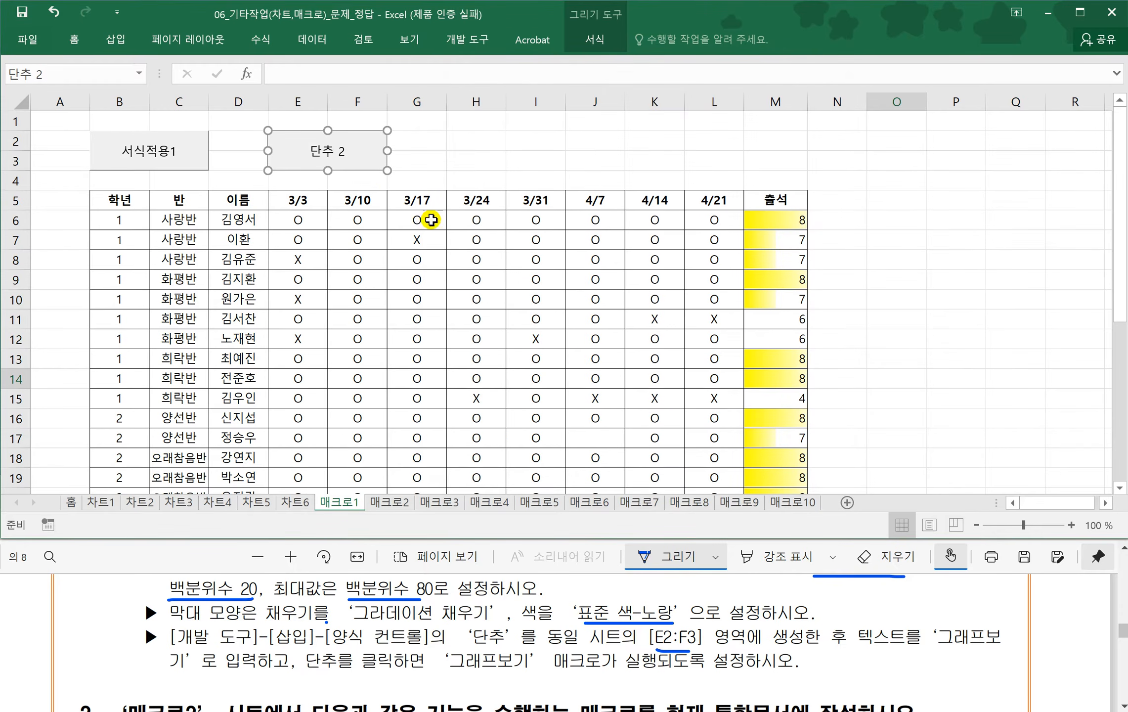
# - Underline the button text instruction in the PDF and set the new button's caption to 그래프보기
pyautogui.moveTo(955, 645); pyautogui.dragTo(976, 645)
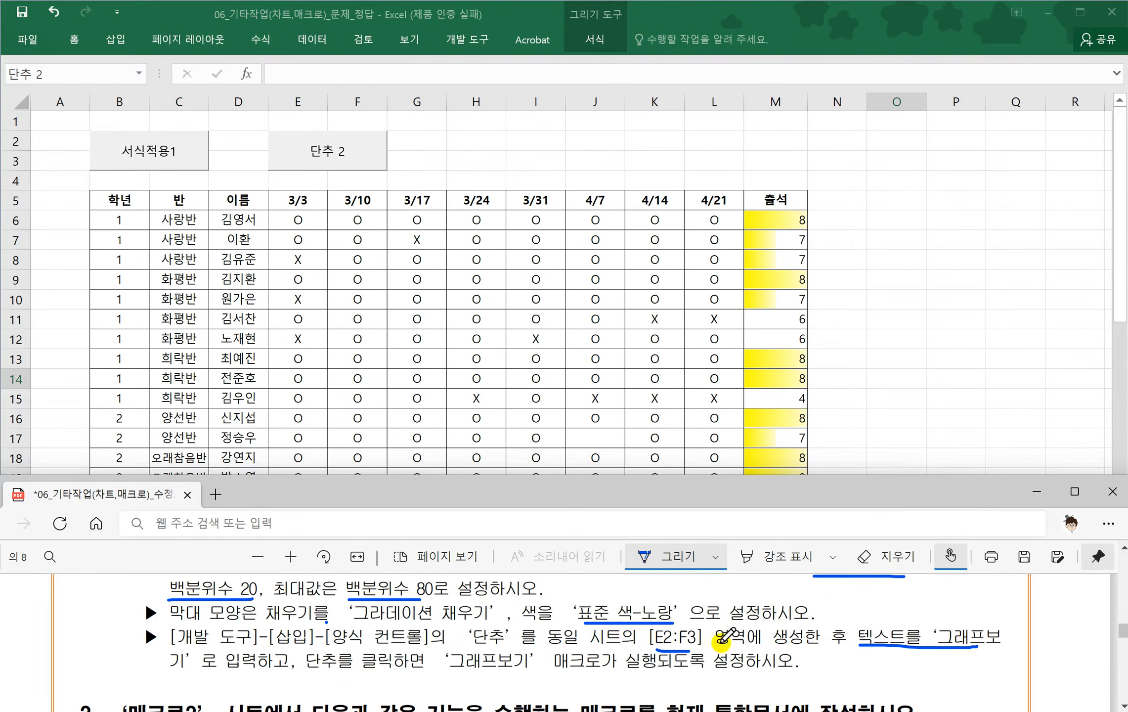
pyautogui.moveTo(166, 671); pyautogui.dragTo(245, 676)
pyautogui.click(302, 152)
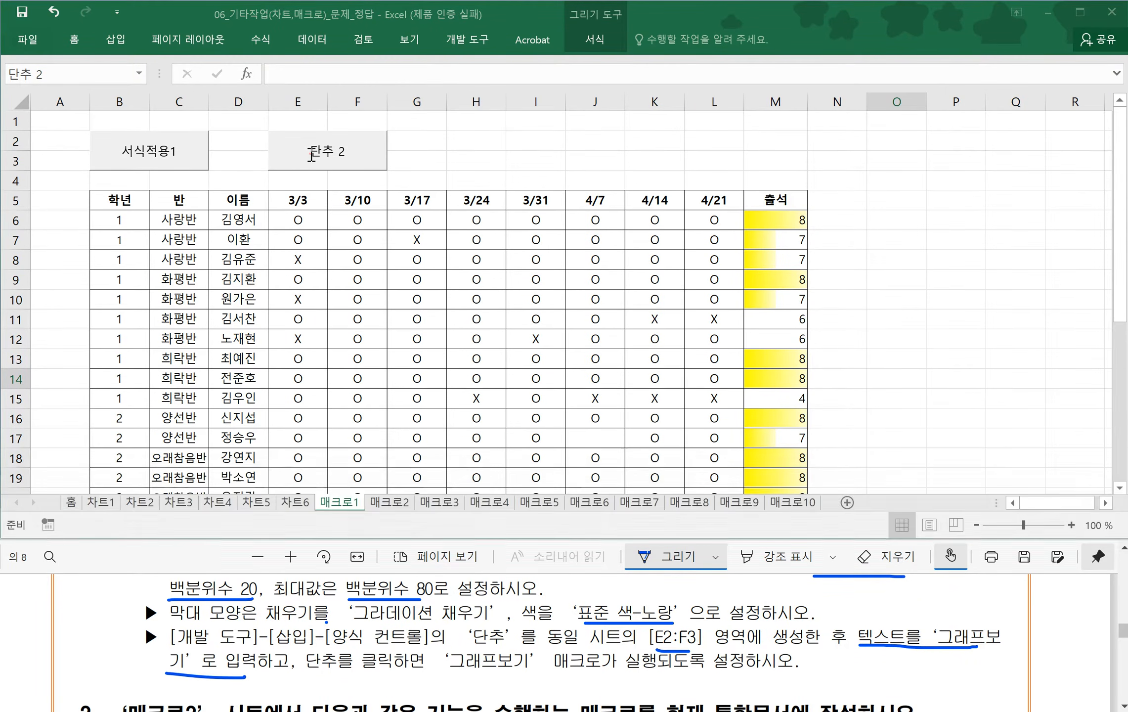
pyautogui.moveTo(312, 152); pyautogui.dragTo(364, 150)
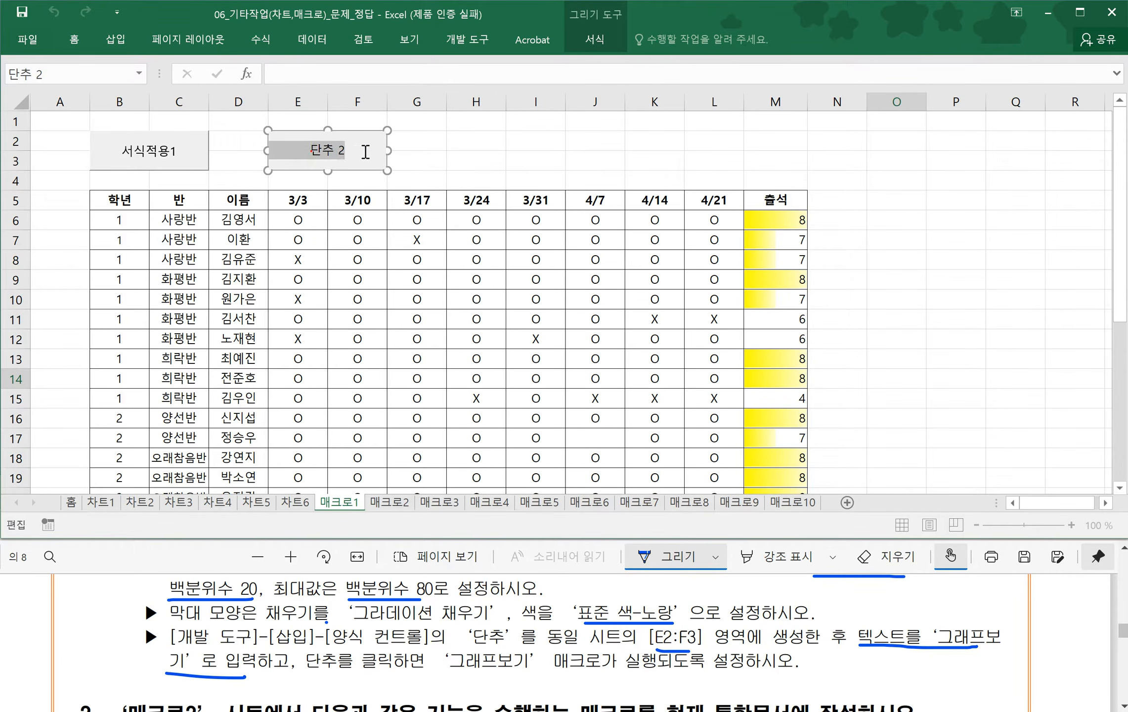
pyautogui.write('그')
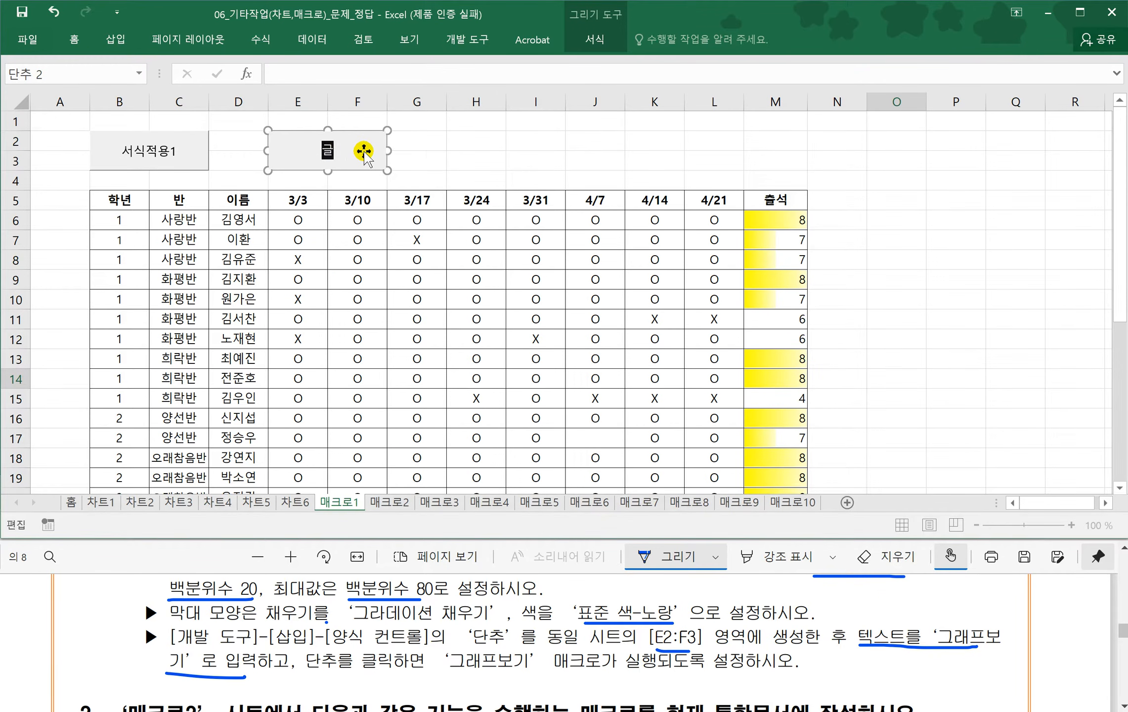
pyautogui.write('래프보기')
pyautogui.click(443, 167)
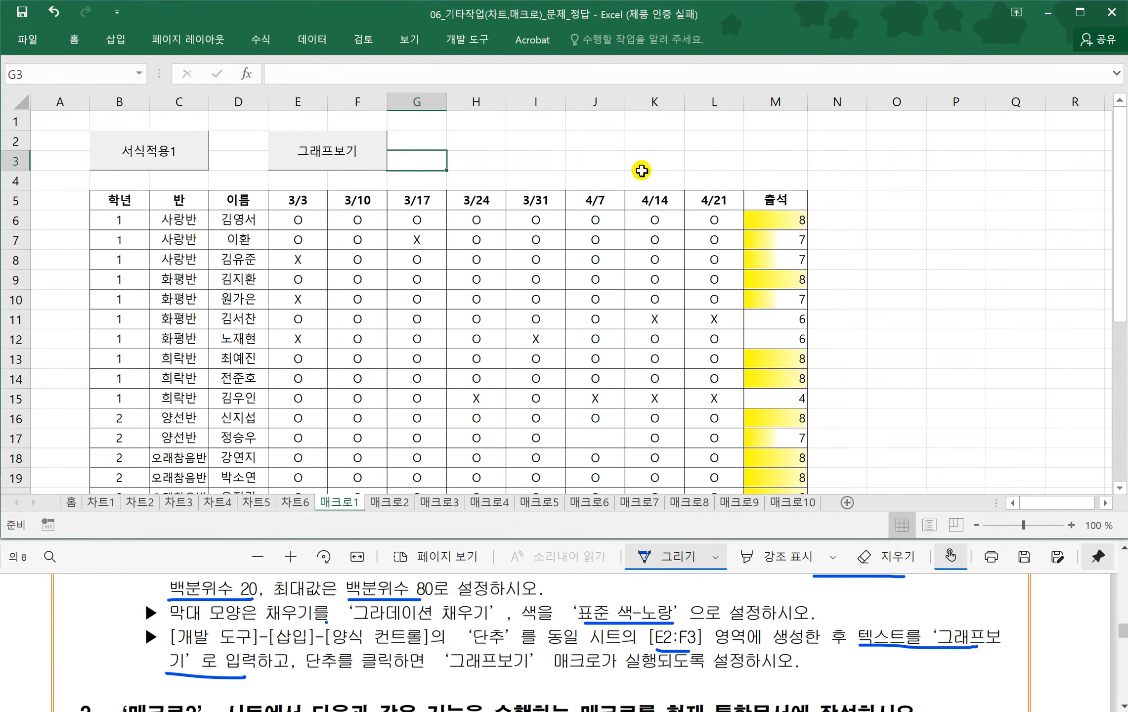
pyautogui.click(72, 46)
pyautogui.click(748, 113)
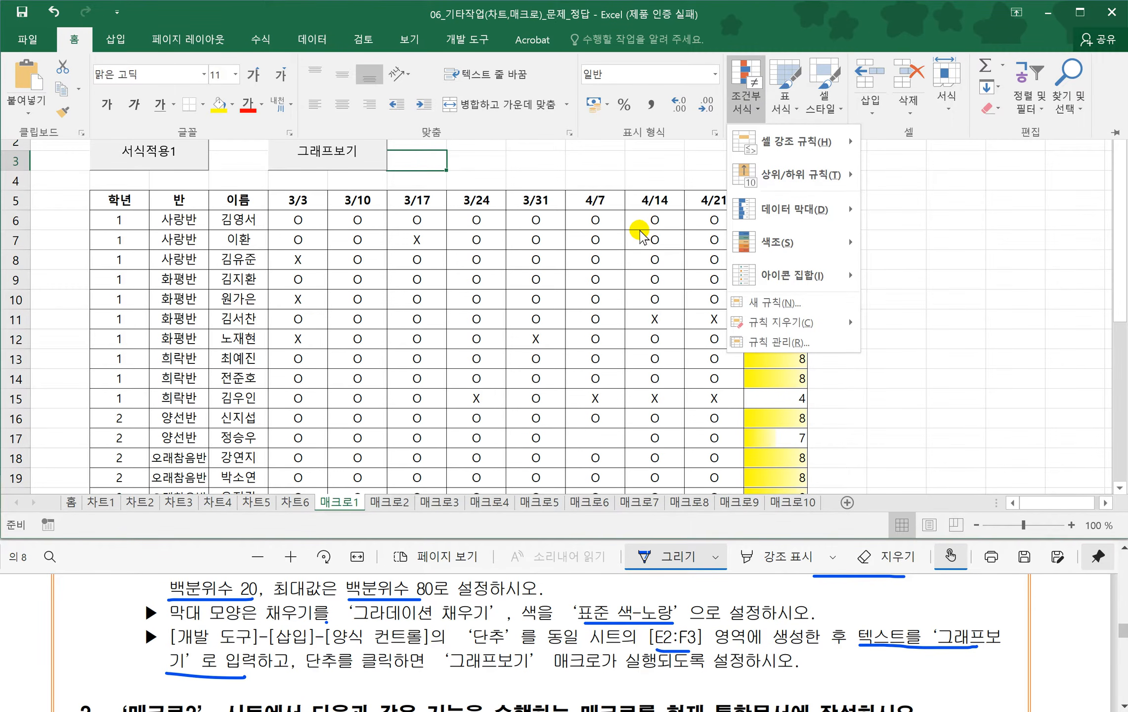
pyautogui.click(757, 386)
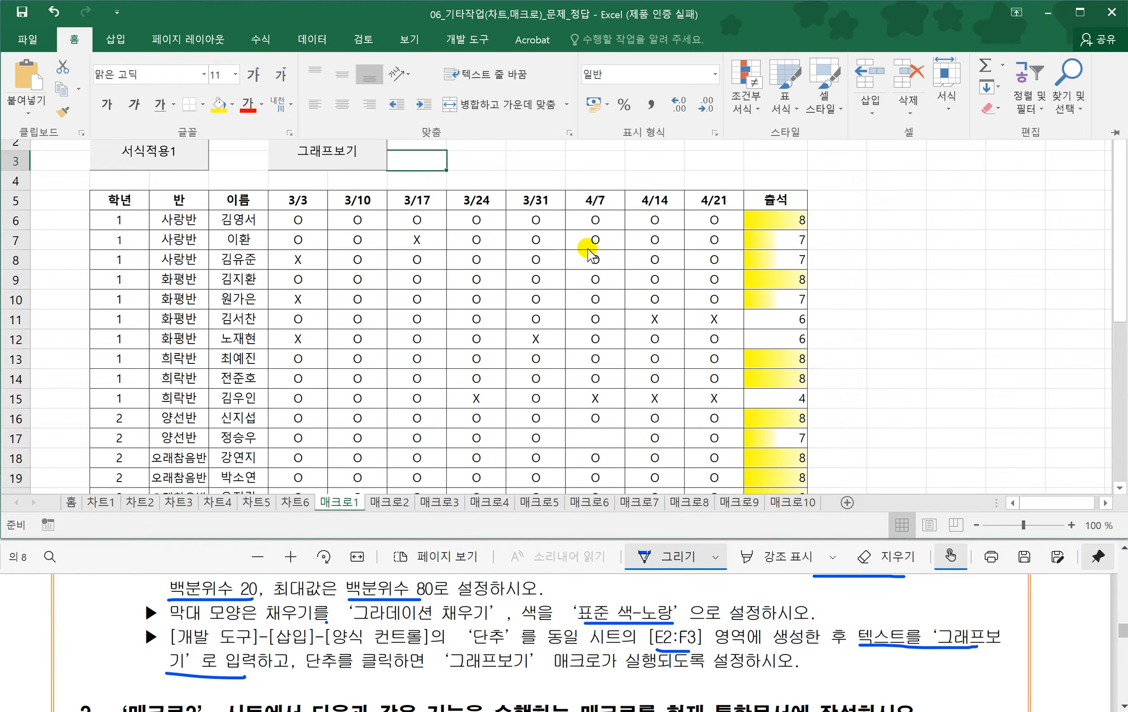
pyautogui.click(745, 107)
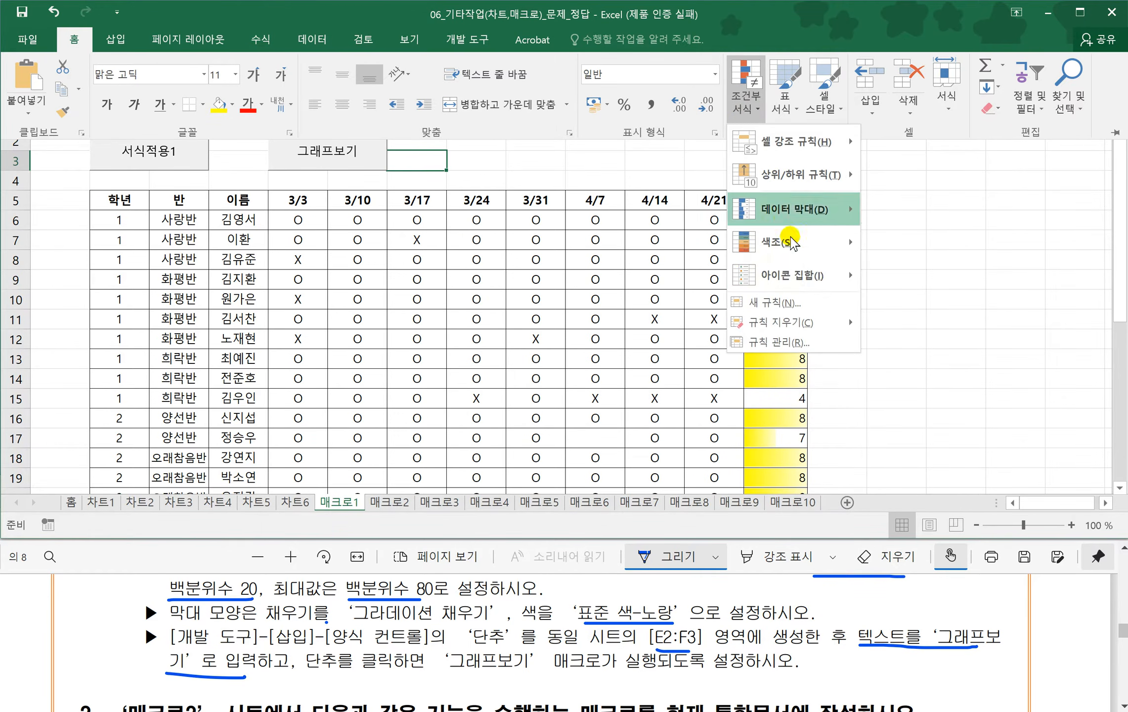
pyautogui.click(773, 341)
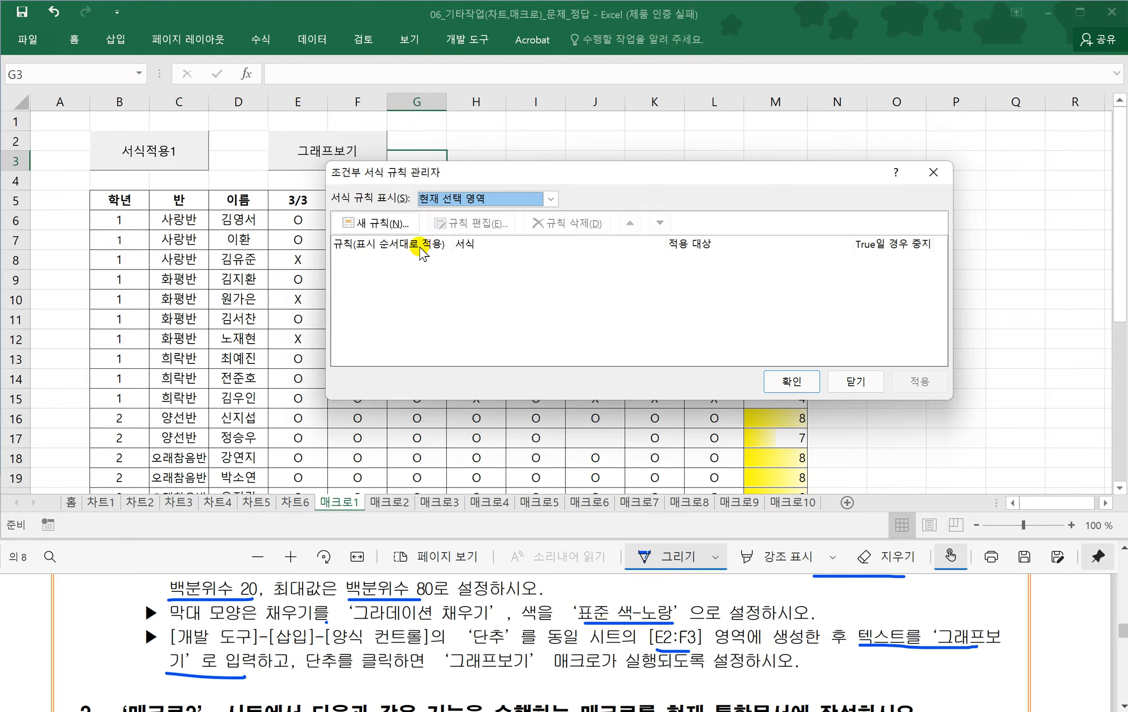
pyautogui.click(936, 173)
# - Delete the data bar rule from M6:M33, then test the 그래프보기 button by running its macro
pyautogui.click(778, 218)
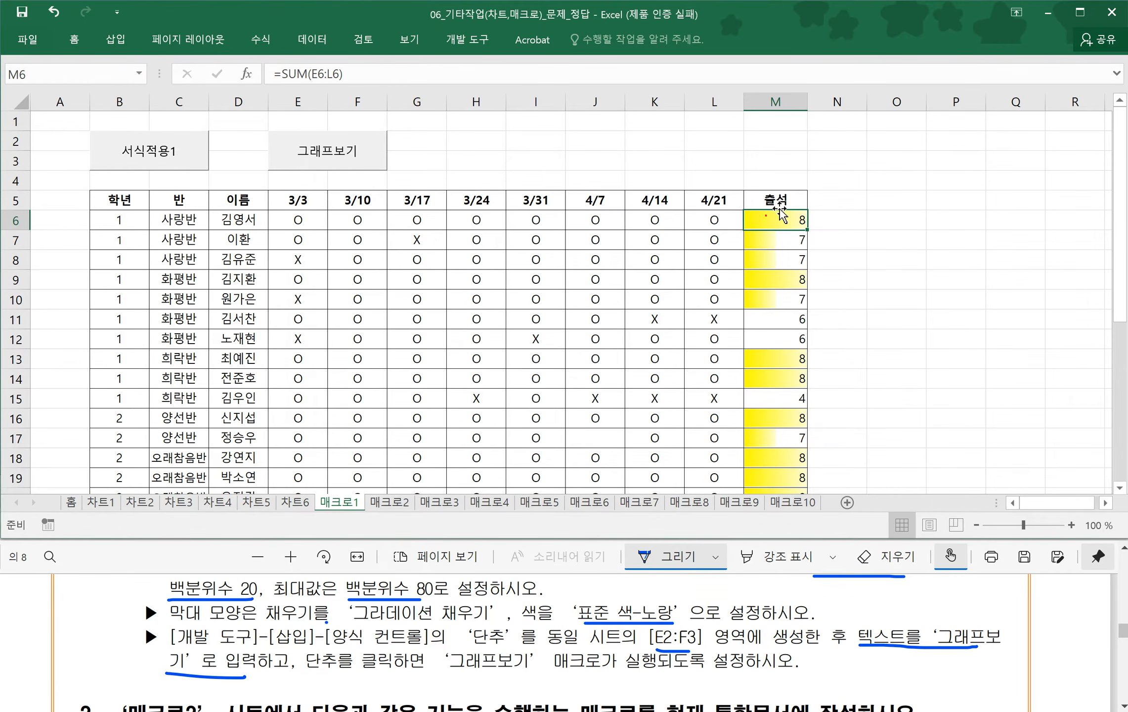
pyautogui.hotkey('ctrl', 'shift', 'Down')
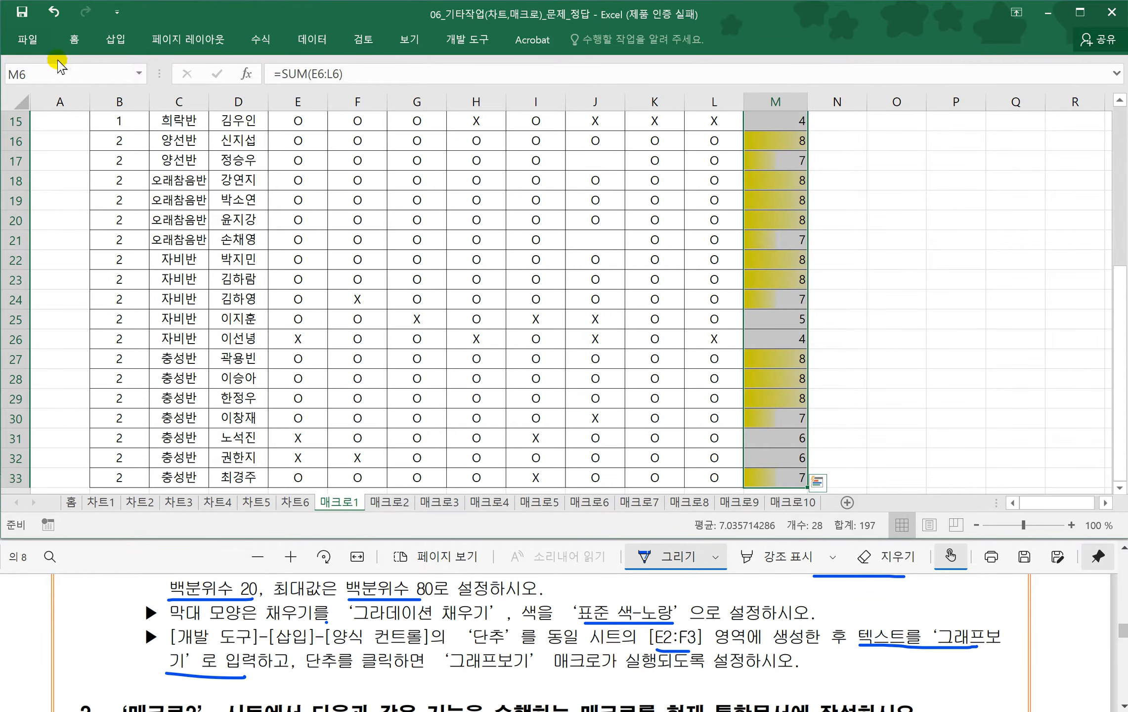
pyautogui.click(74, 39)
pyautogui.click(766, 105)
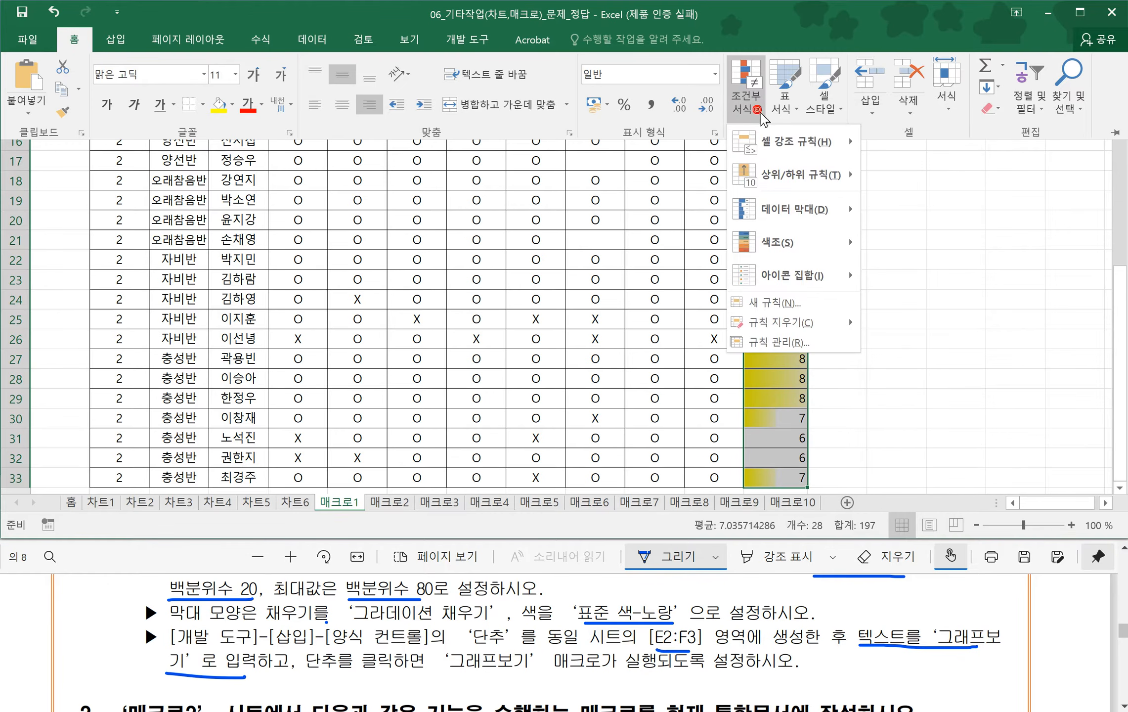
pyautogui.click(789, 348)
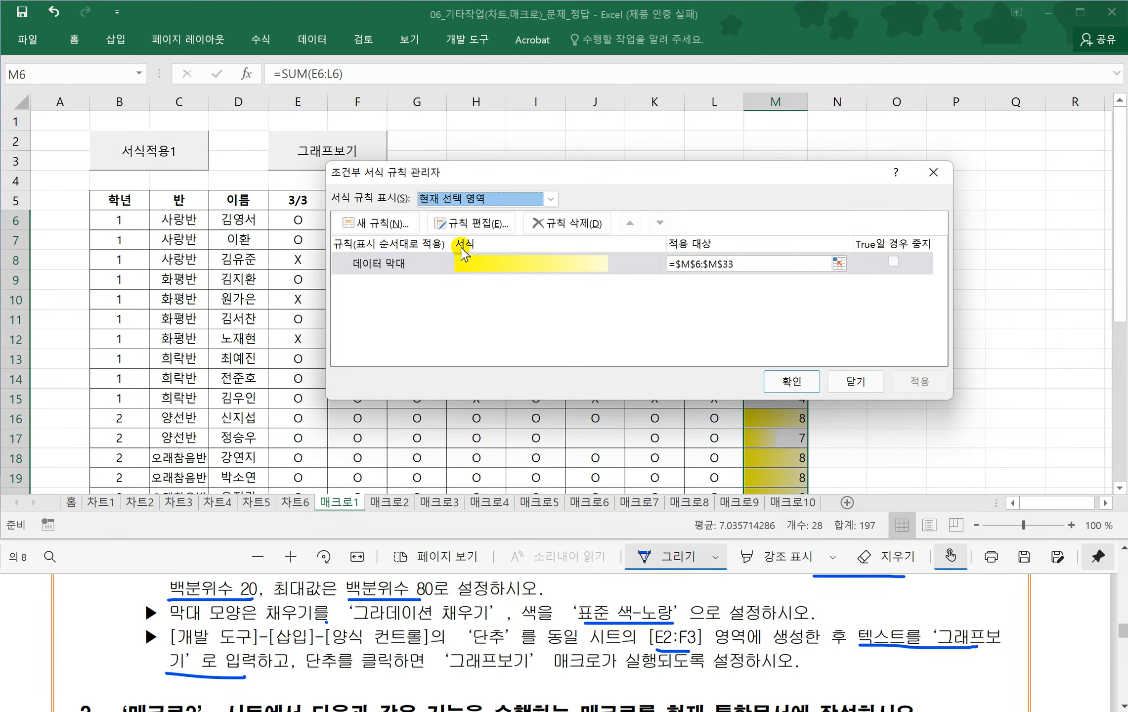
pyautogui.click(415, 262)
pyautogui.click(559, 223)
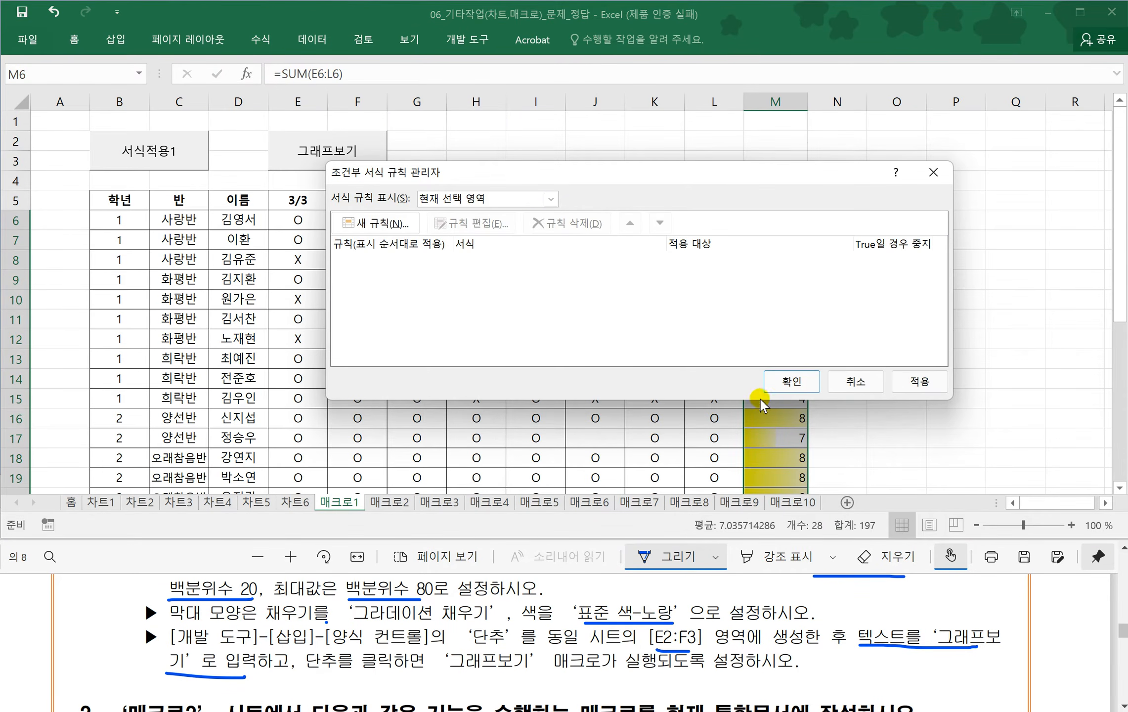
pyautogui.click(783, 384)
pyautogui.click(570, 163)
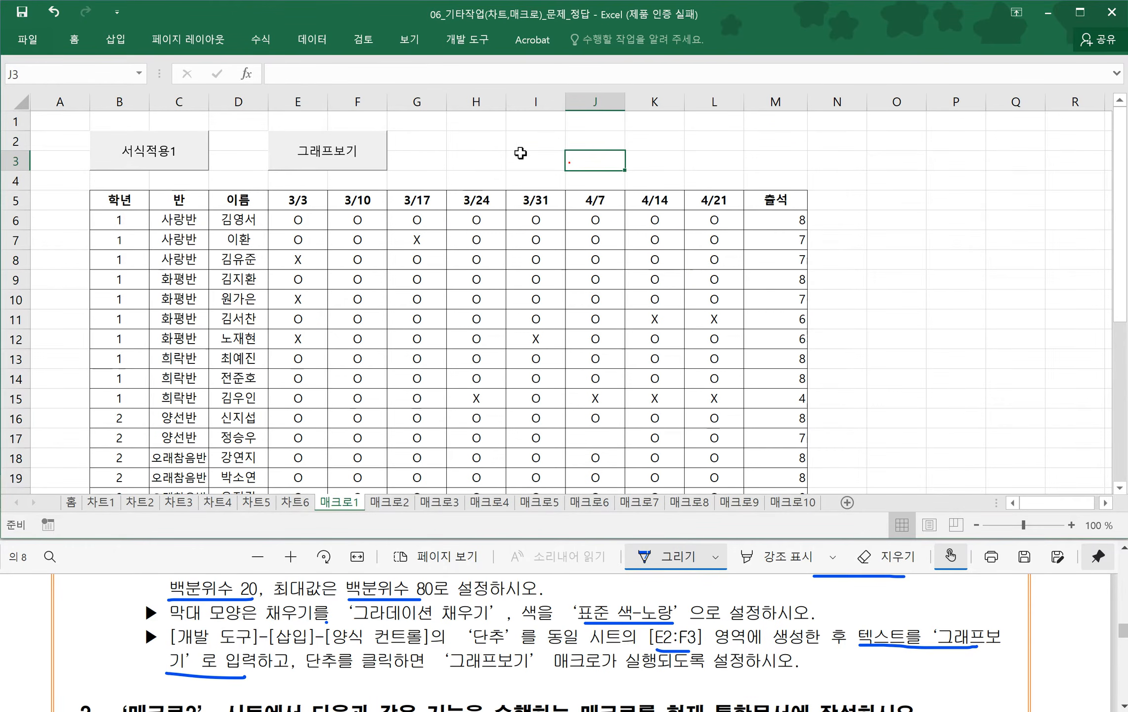
pyautogui.click(343, 154)
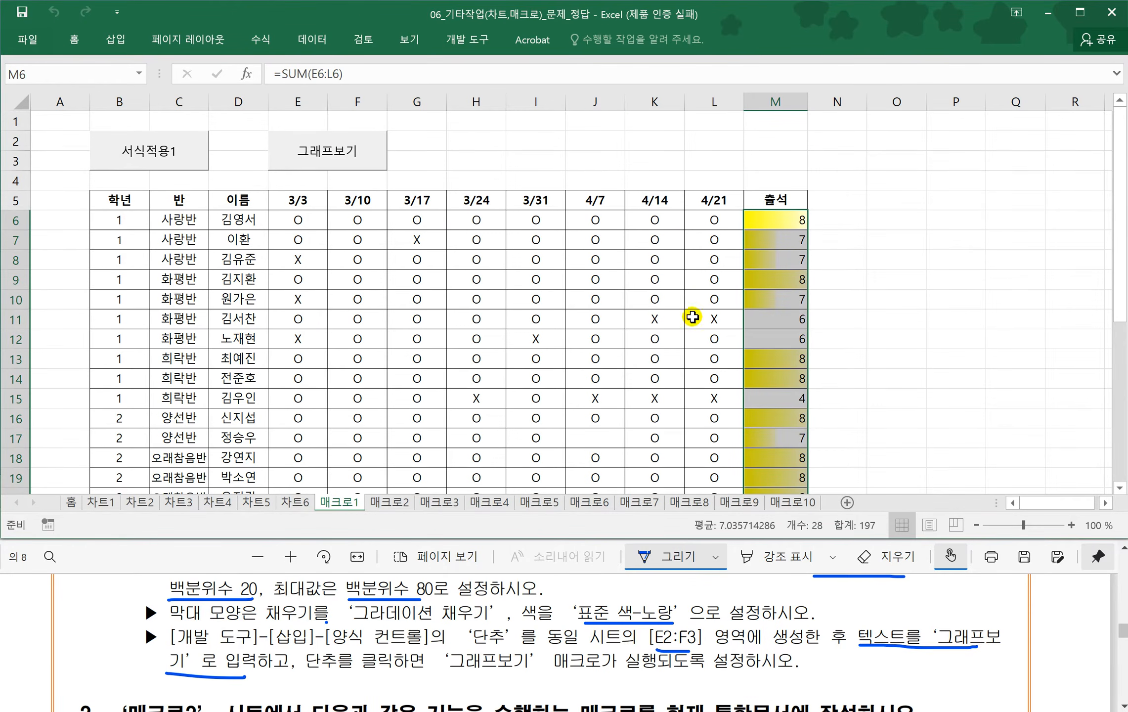
# - Set the number format of the attendance cells E6:L33 to 일반
pyautogui.click(295, 224)
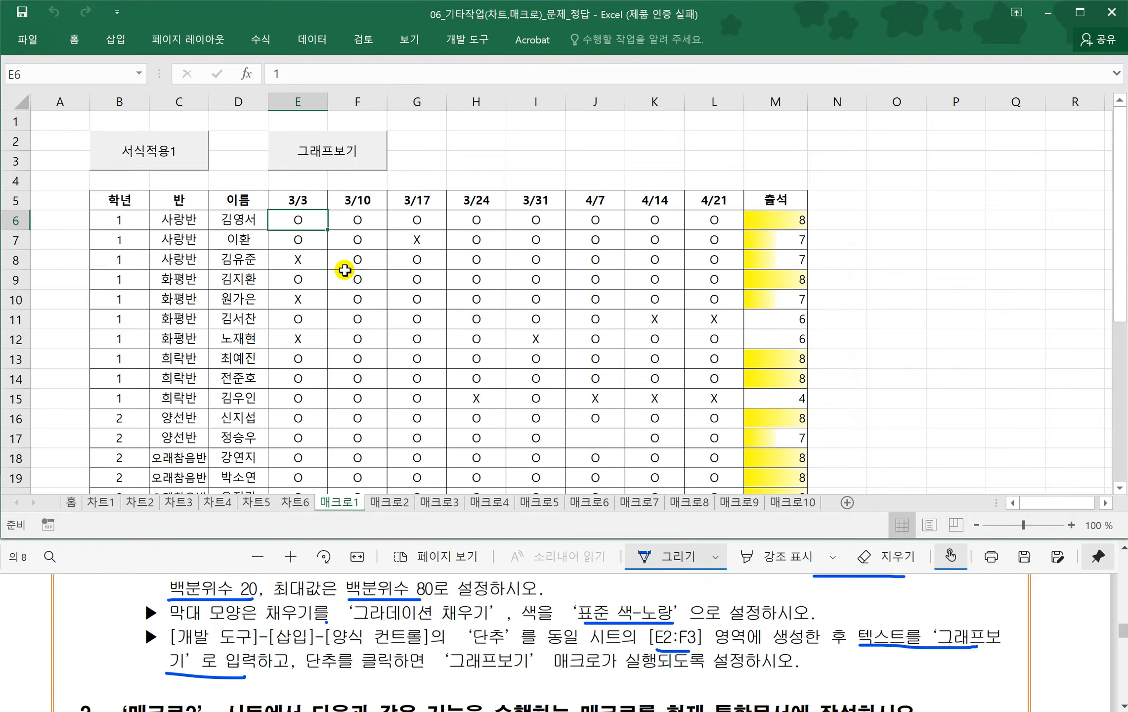
pyautogui.keyDown('shift'); pyautogui.click(714, 220); pyautogui.keyUp('shift')
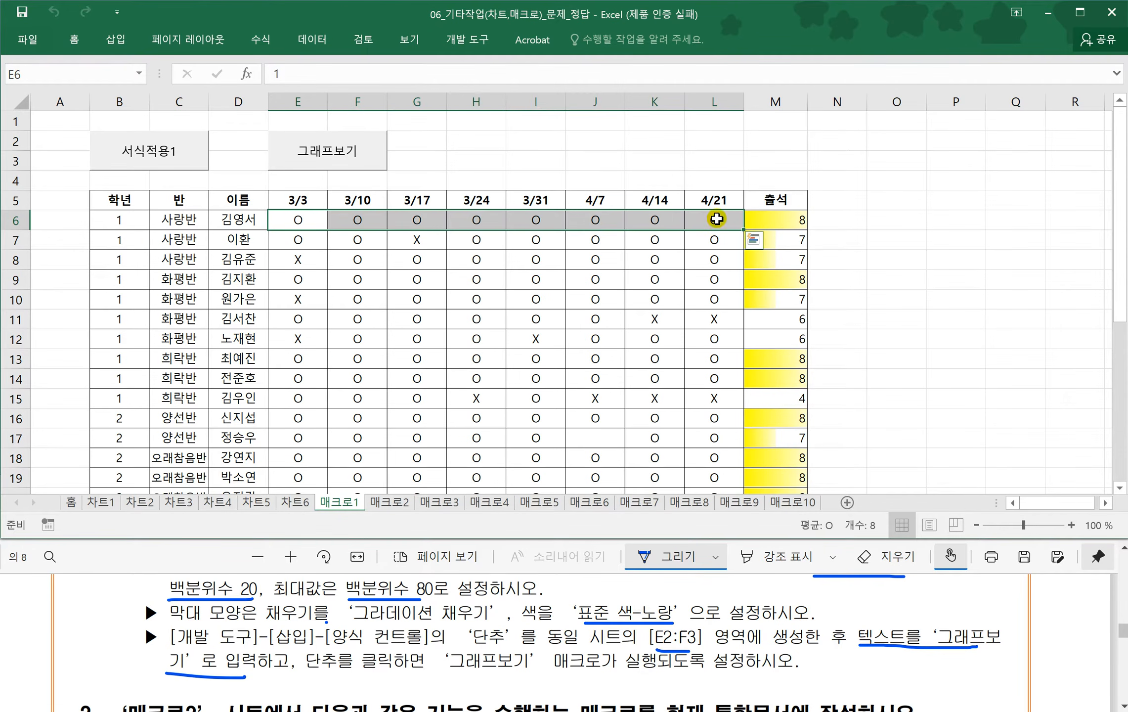
pyautogui.hotkey('ctrl', 'shift', 'Down')
pyautogui.scroll(5, 624, 221)
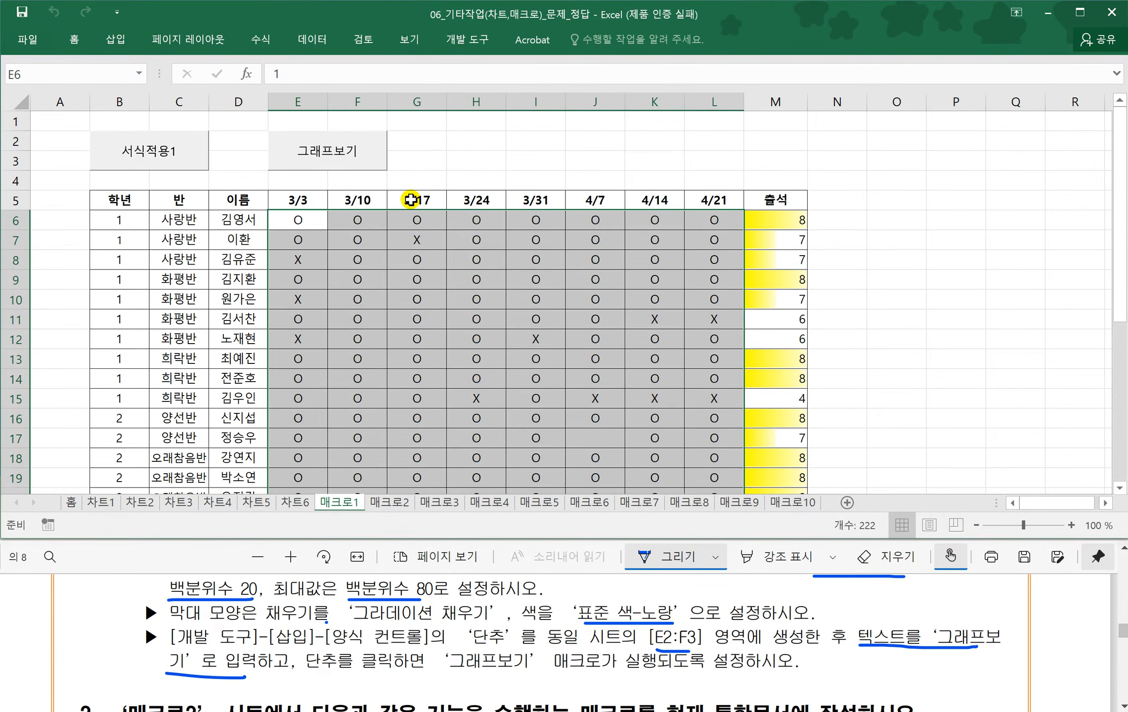
pyautogui.hotkey('ctrl', '1')
pyautogui.moveTo(578, 35); pyautogui.dragTo(764, 88)
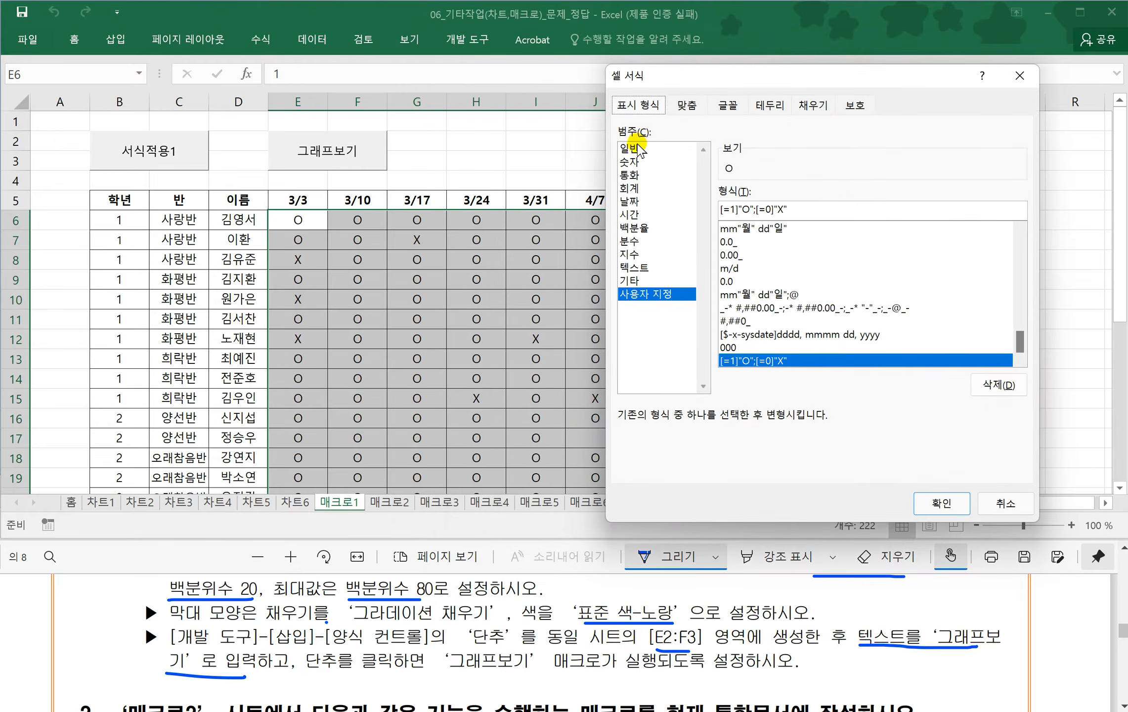
pyautogui.click(632, 147)
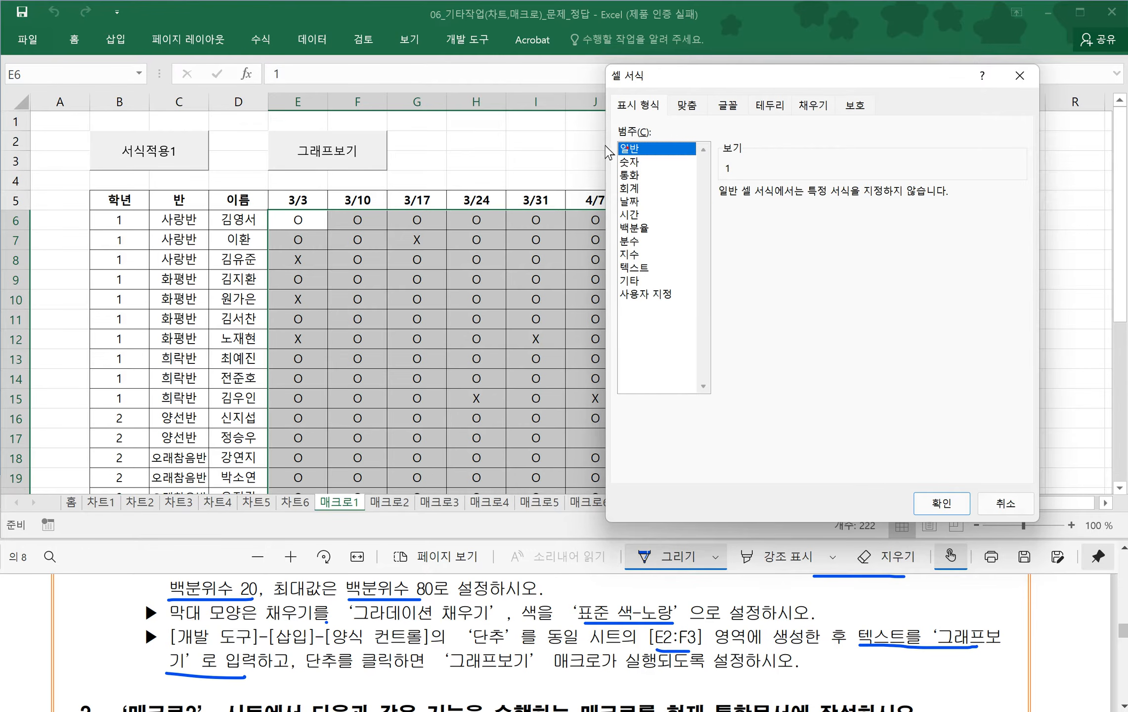
pyautogui.click(936, 500)
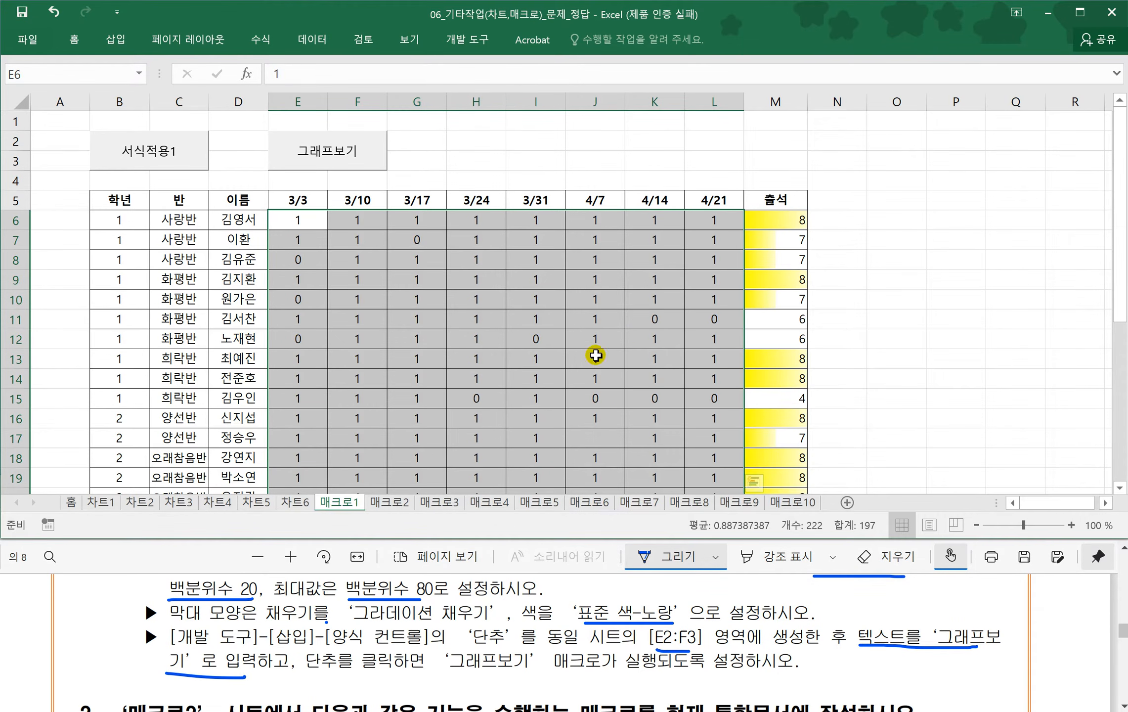
# - Test the 서식적용1 button by running its macro on the attendance cells, then select empty cell O13
pyautogui.click(575, 148)
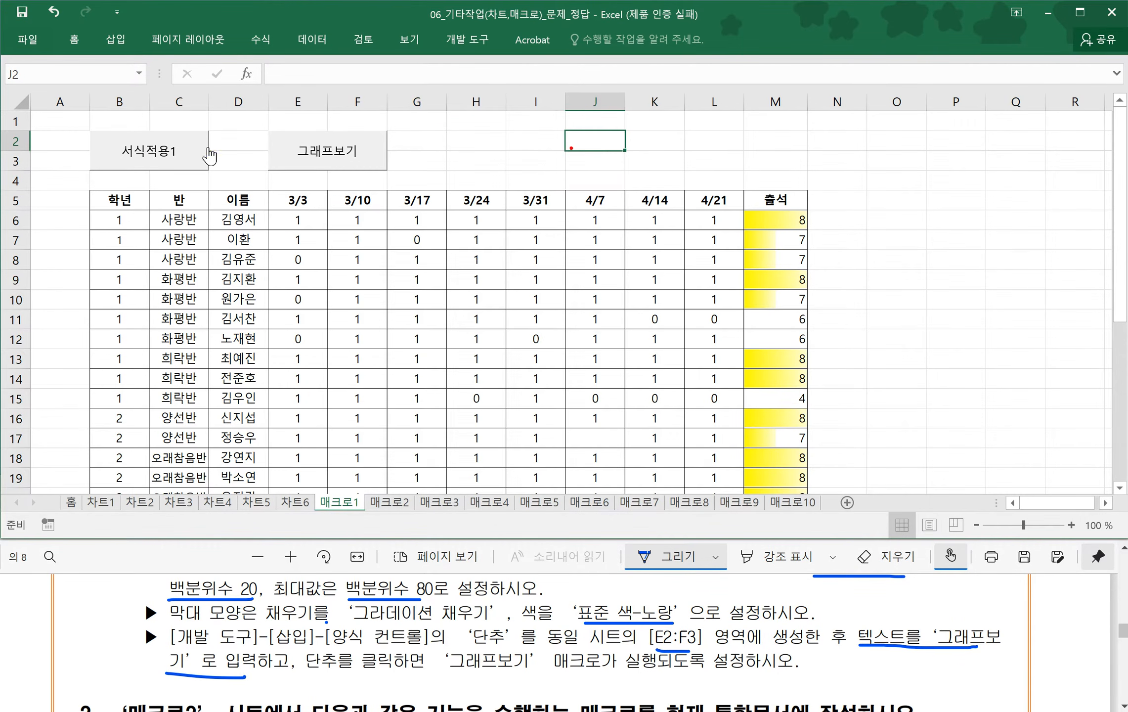
pyautogui.click(161, 162)
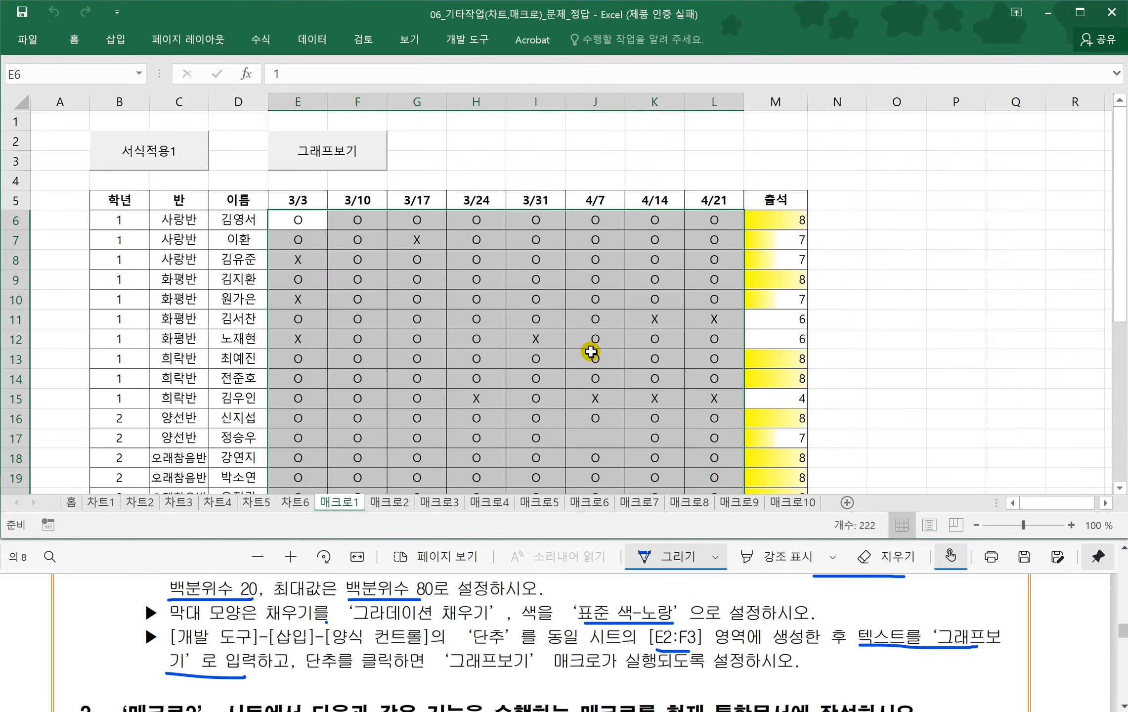
pyautogui.click(877, 354)
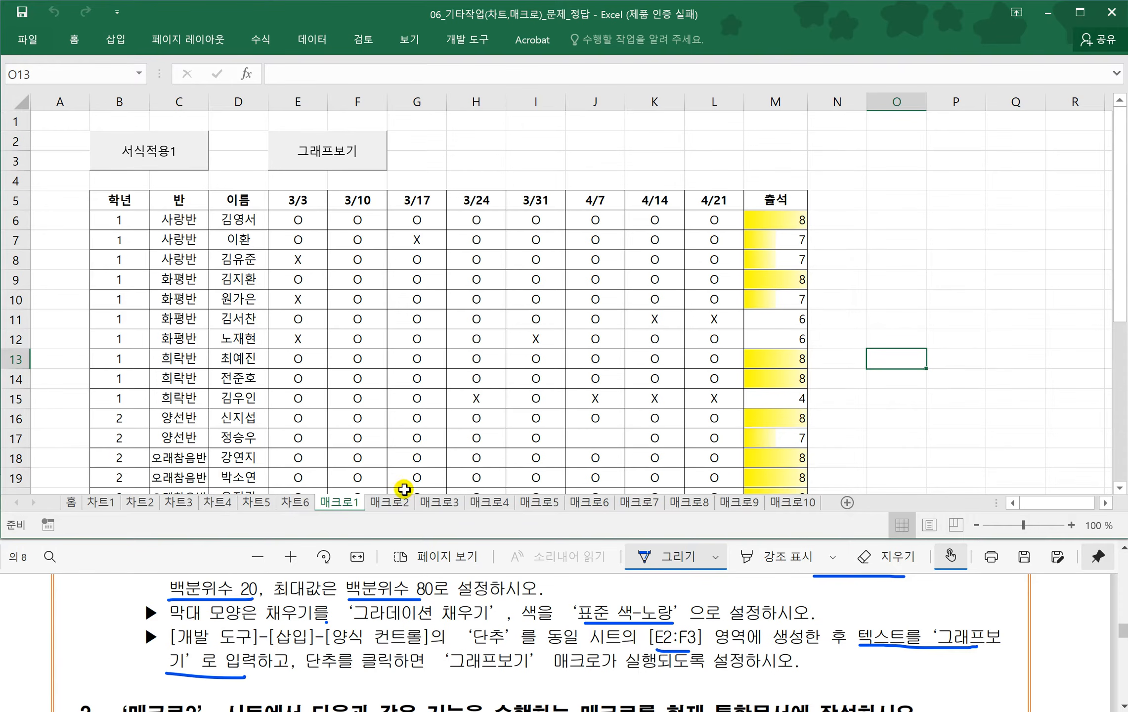
# - Open the 매크로2 sheet, underline the macro name 서식적용2 in the PDF and mark the break between the positive and negative format rules
pyautogui.click(391, 502)
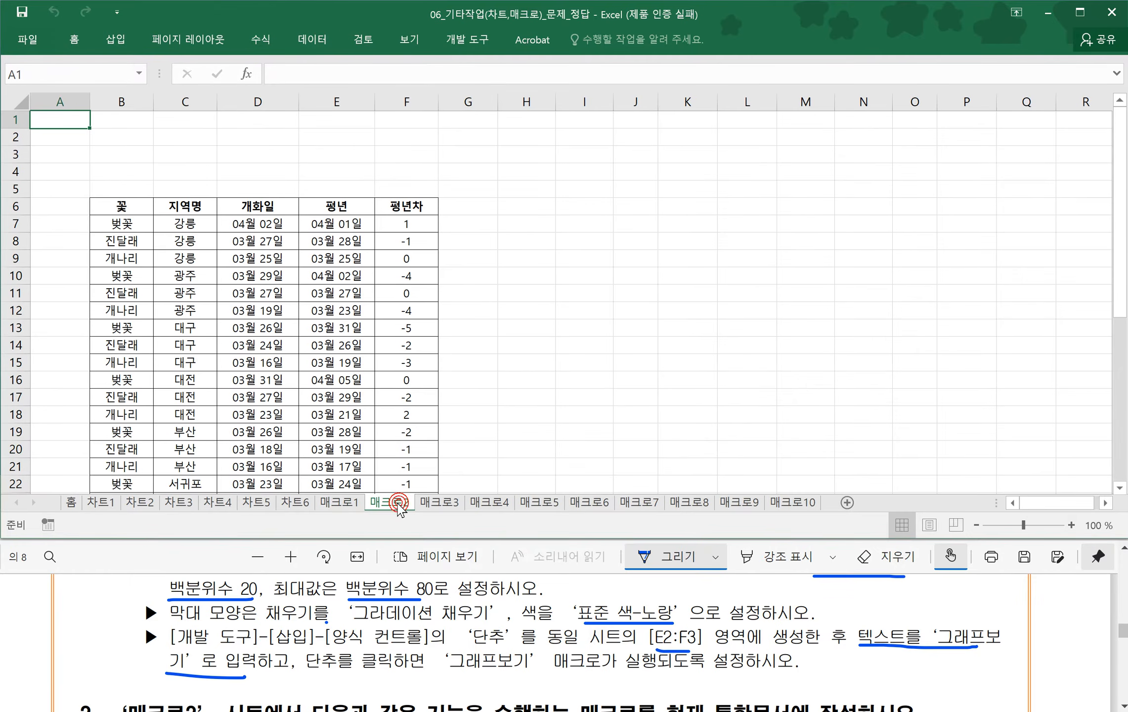
pyautogui.click(133, 629)
pyautogui.scroll(-5, 158, 634)
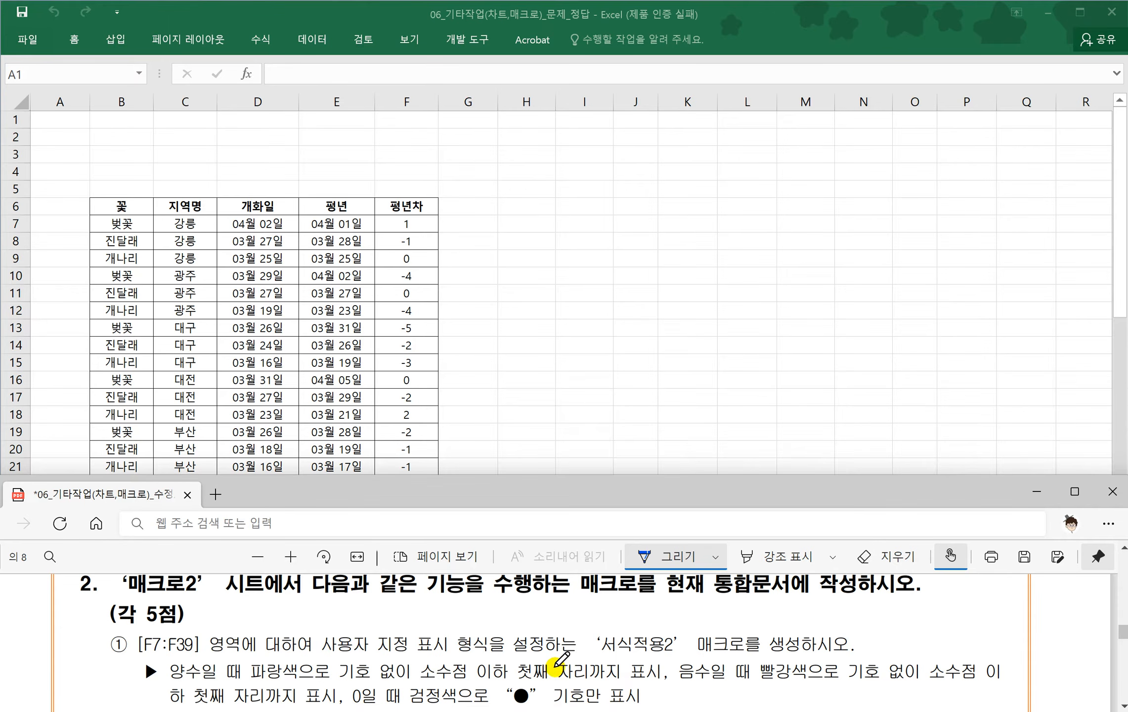
pyautogui.moveTo(600, 655); pyautogui.dragTo(673, 655)
pyautogui.scroll(-1, 674, 652)
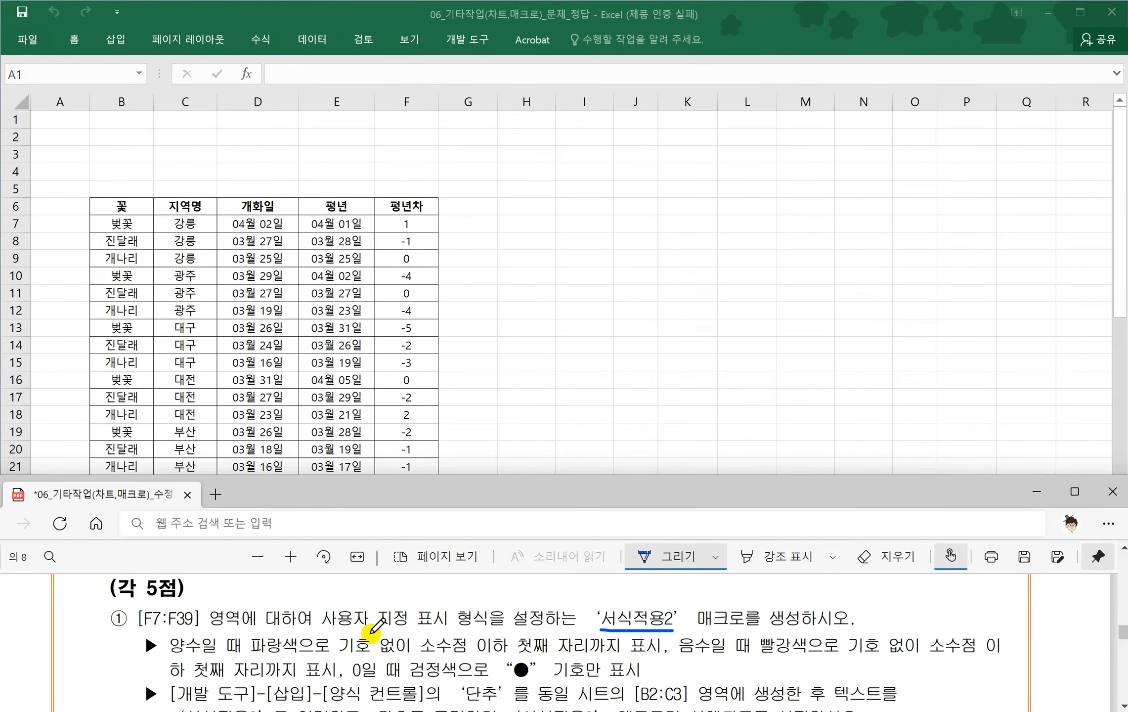
pyautogui.scroll(-1, 366, 637)
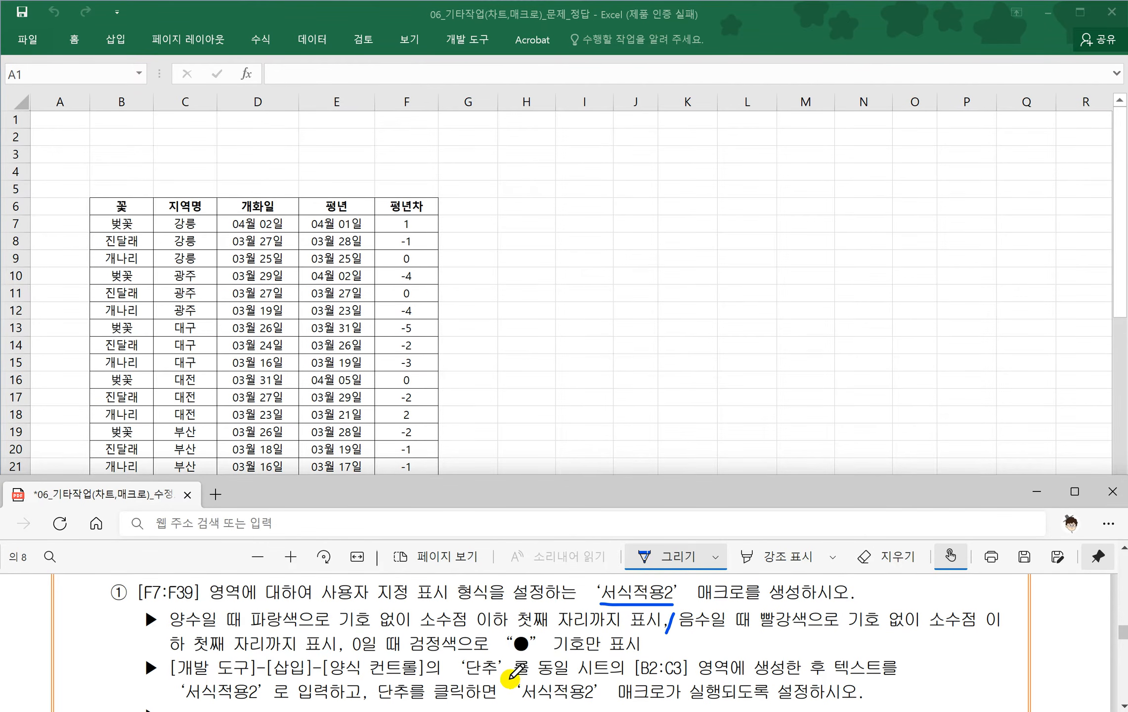
# - Handwrite the format sections 구역1;구역2;구역3;구역4 with their 양수, 음수, 0 and 문자 meanings in the PDF and return to the worksheet
pyautogui.scroll(-1, 509, 662)
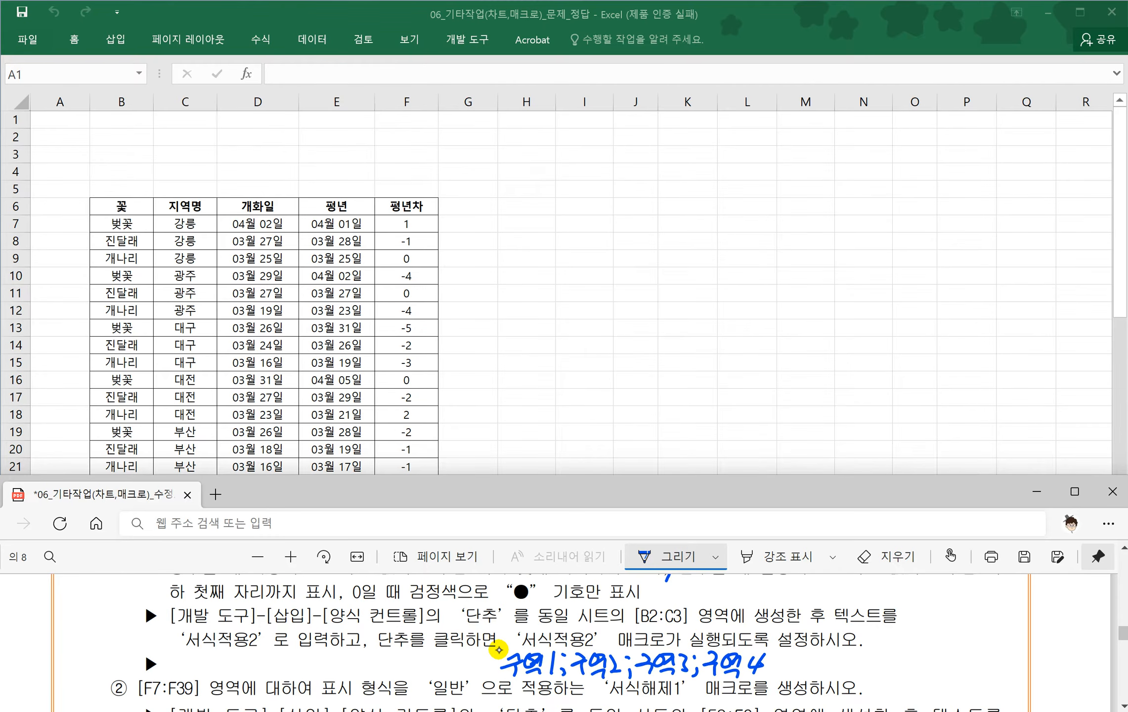
pyautogui.scroll(-1, 509, 660)
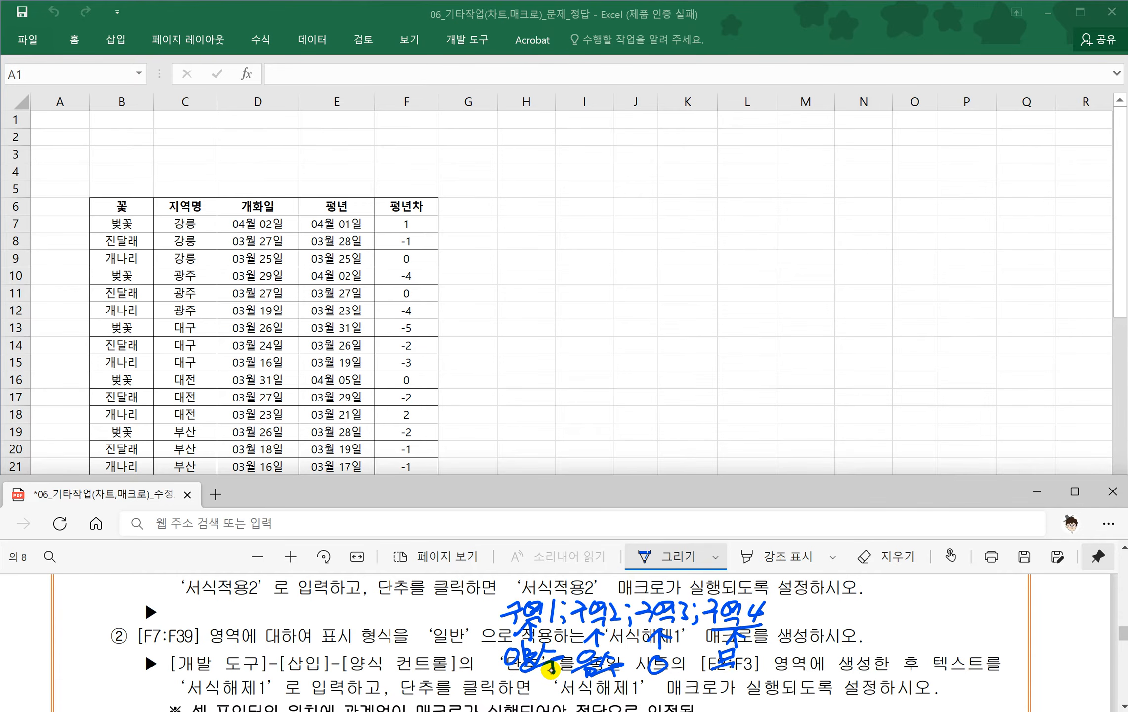
pyautogui.moveTo(506, 688); pyautogui.dragTo(773, 672)
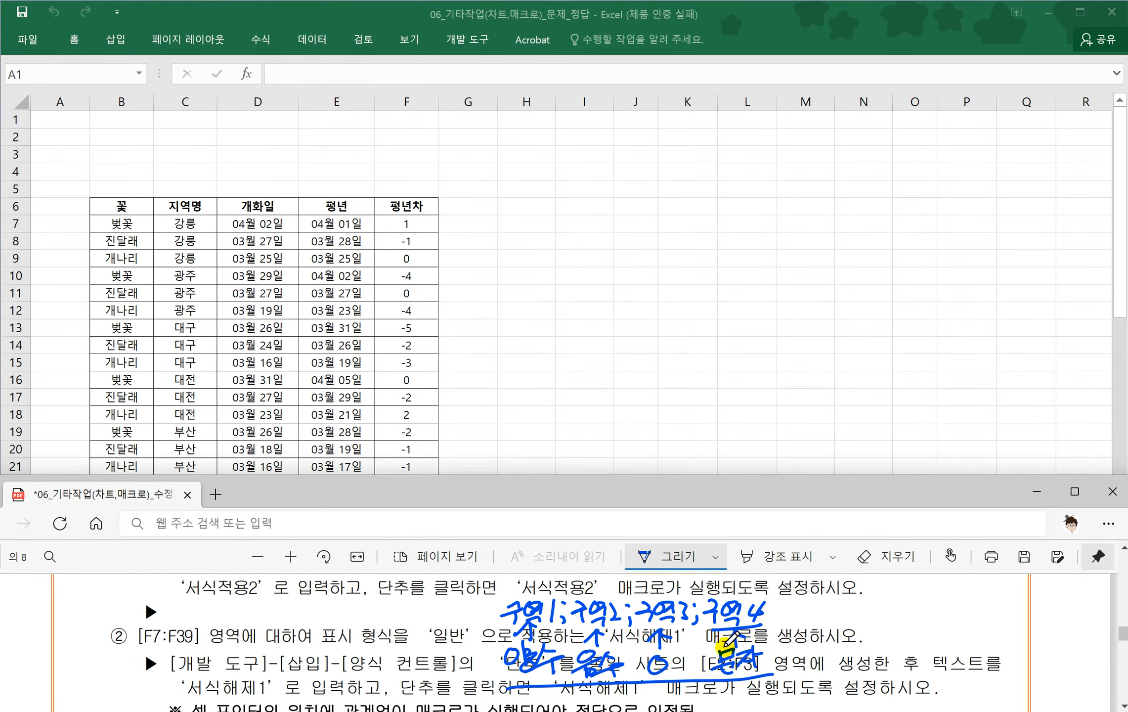
pyautogui.scroll(1, 487, 643)
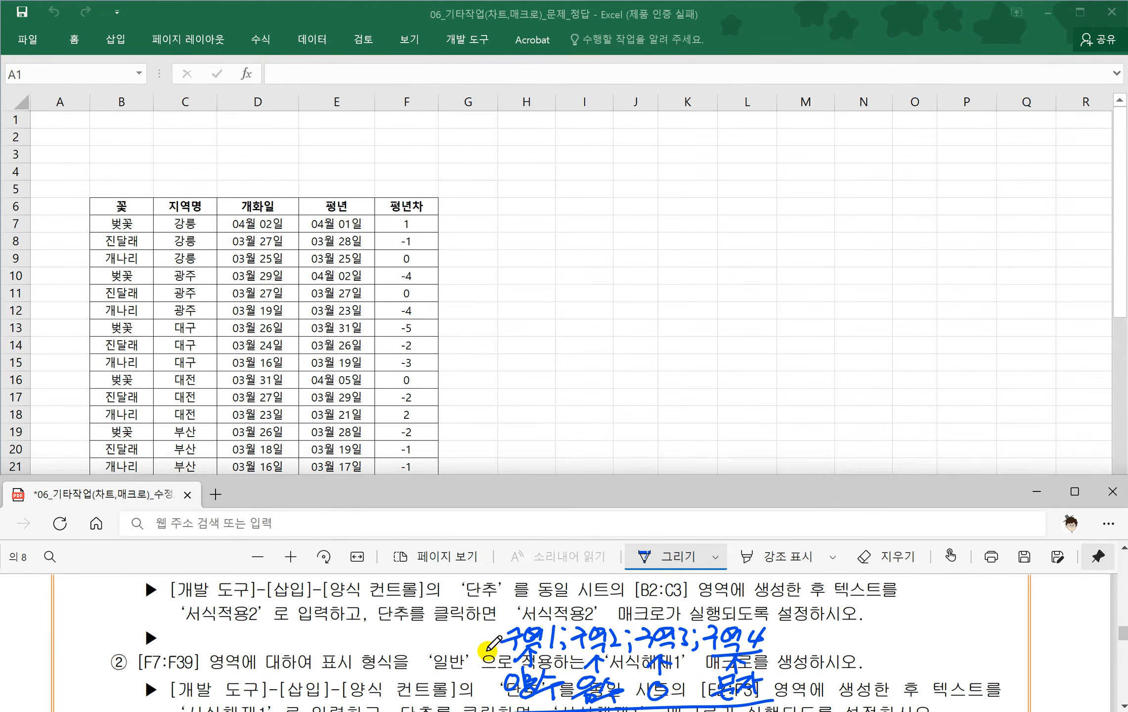
pyautogui.scroll(5, 492, 642)
pyautogui.hotkey('alt', 'Tab')
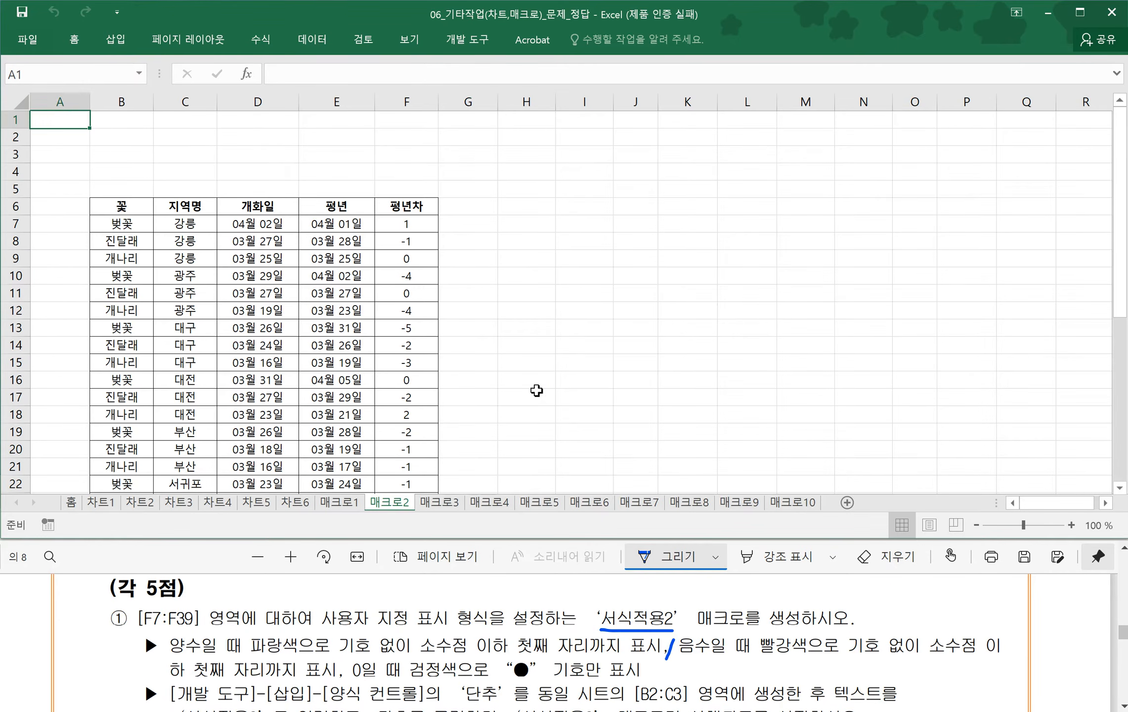
# - Start recording a macro named 서식정용2 in the current workbook, with empty cell H10 selected
pyautogui.click(536, 271)
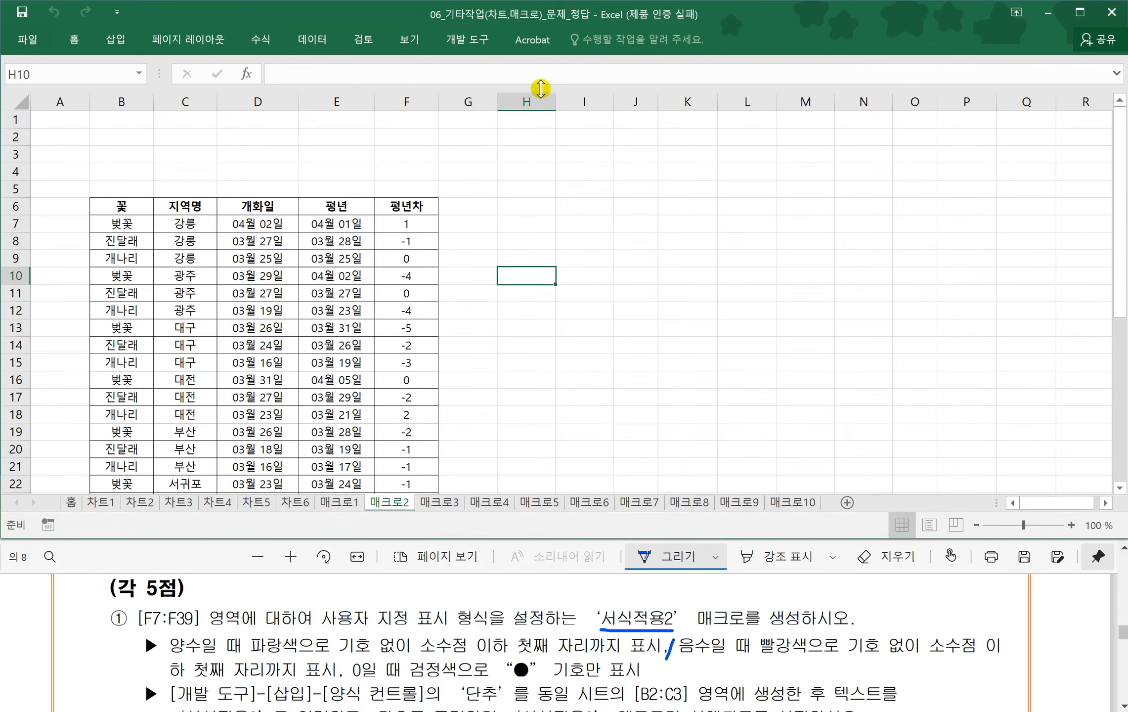
pyautogui.click(467, 39)
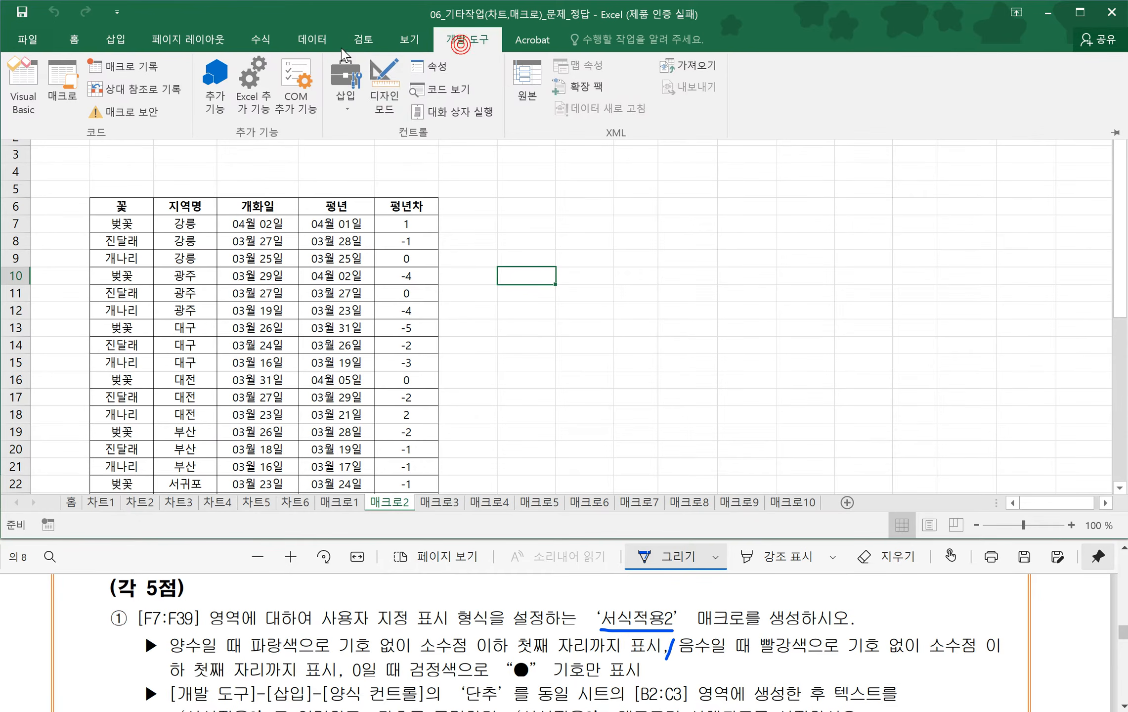
pyautogui.click(131, 67)
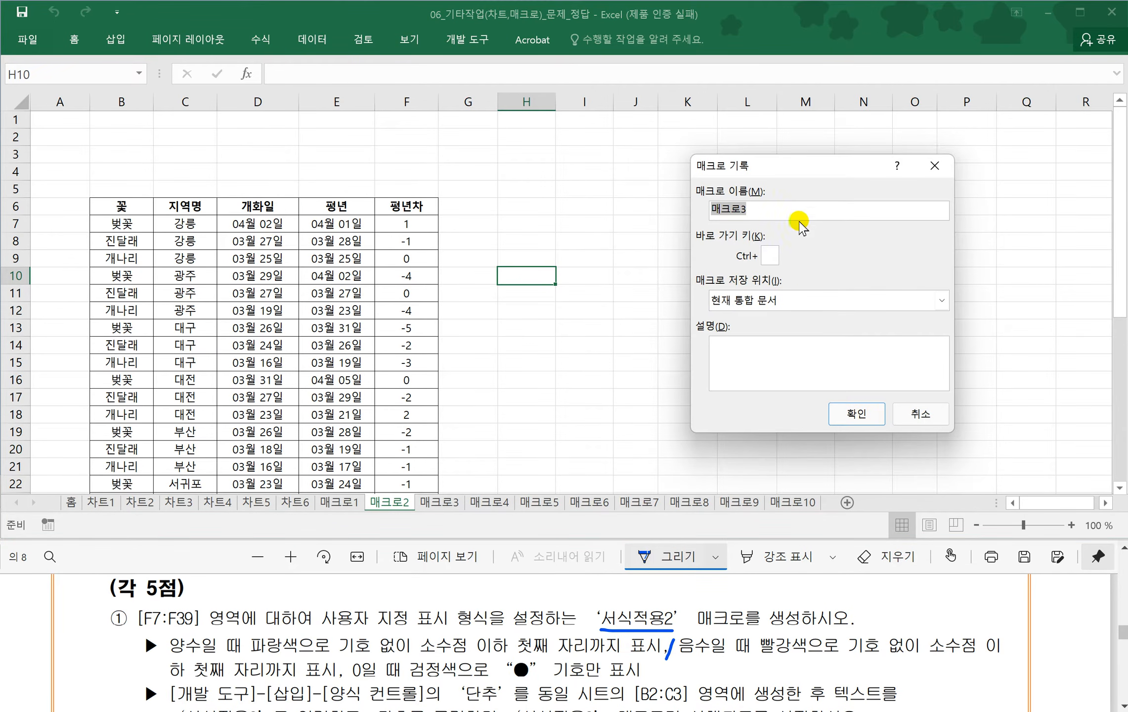
pyautogui.write('서식정용2')
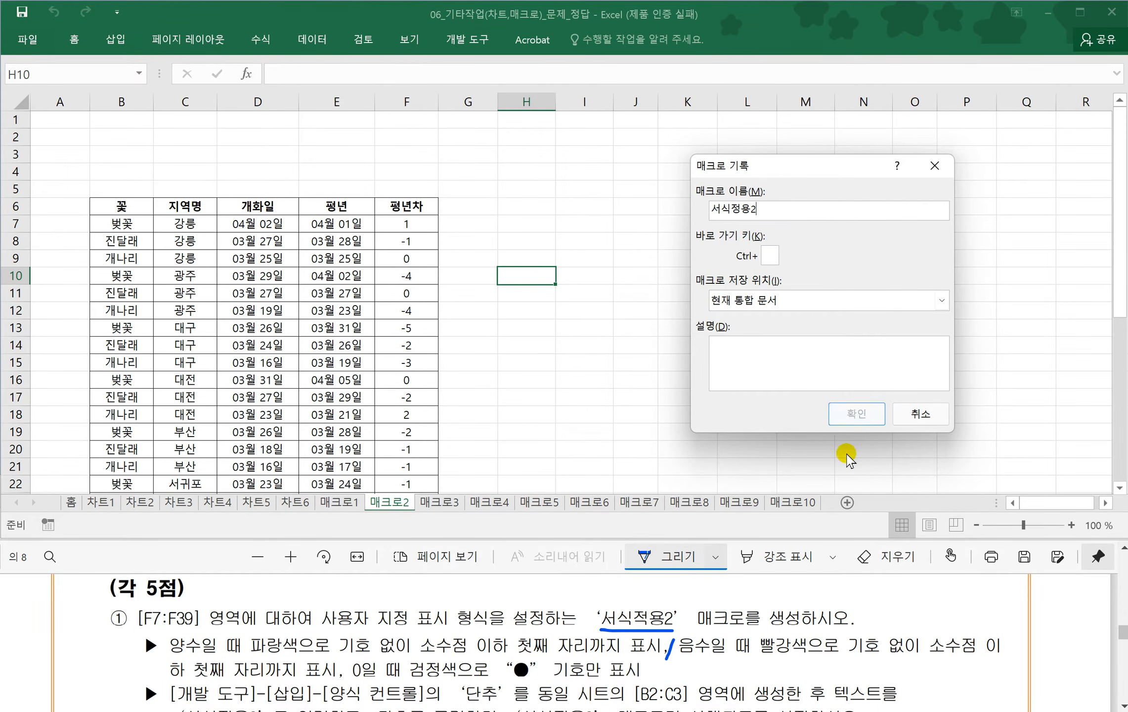
pyautogui.click(856, 412)
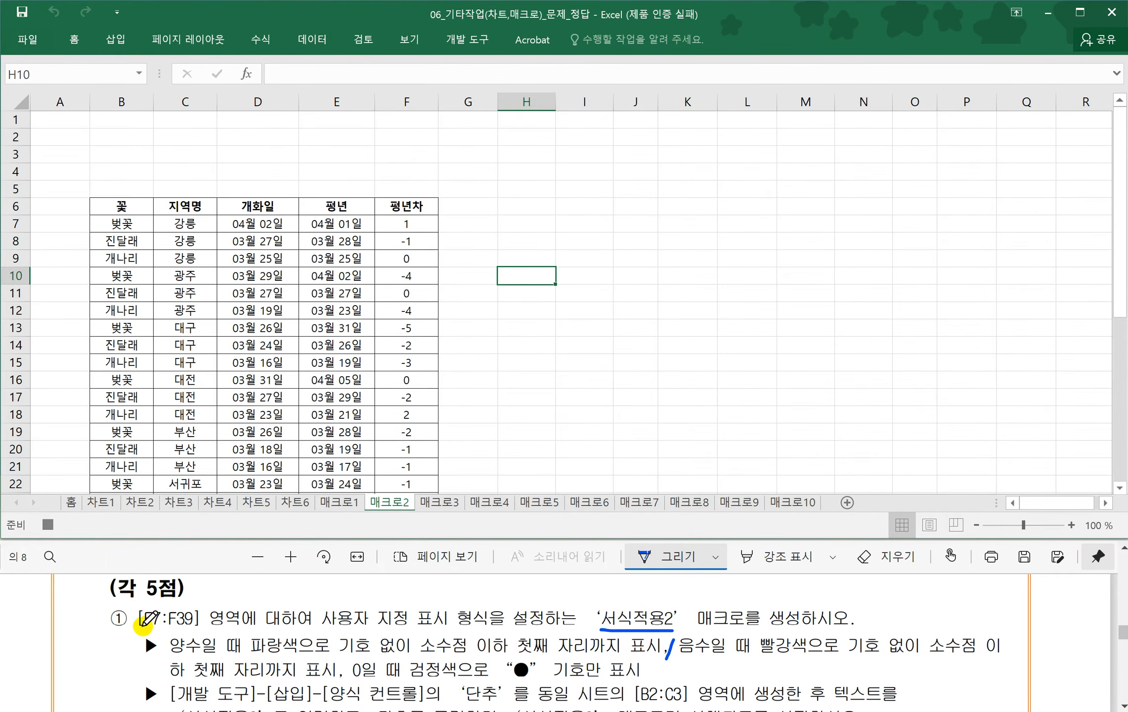
# - Select F7:F39 and enter [파랑]0.0 as the positive-value section of a custom number format
pyautogui.click(406, 225)
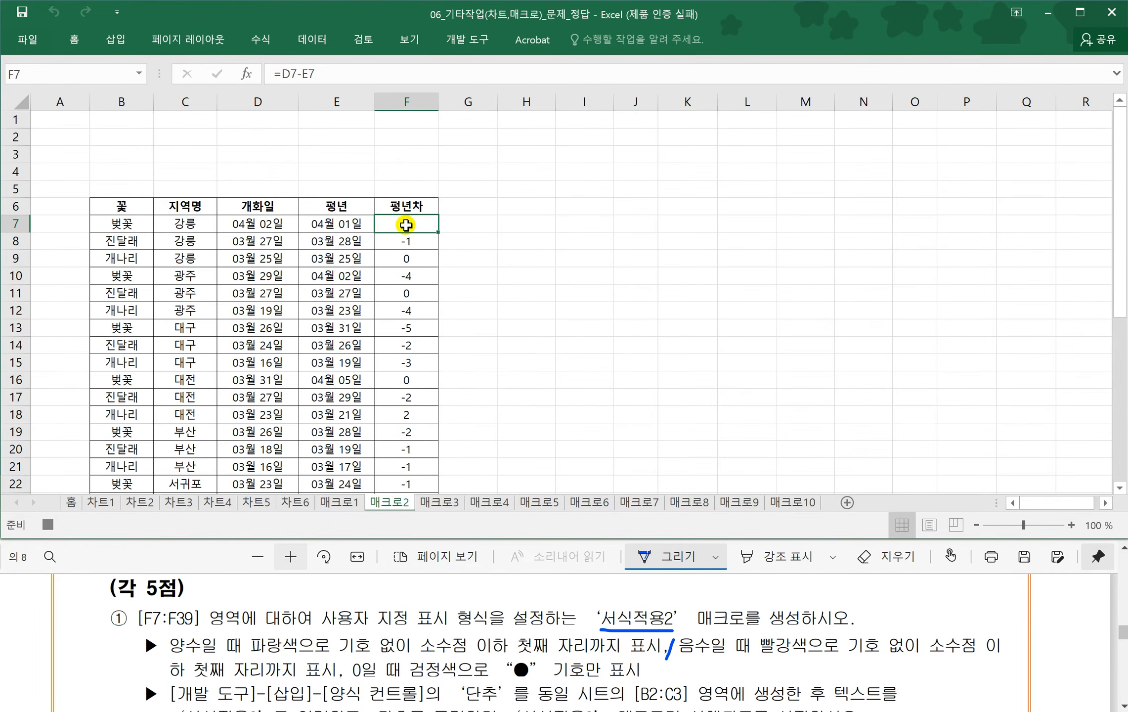
pyautogui.hotkey('ctrl', 'shift', 'Down')
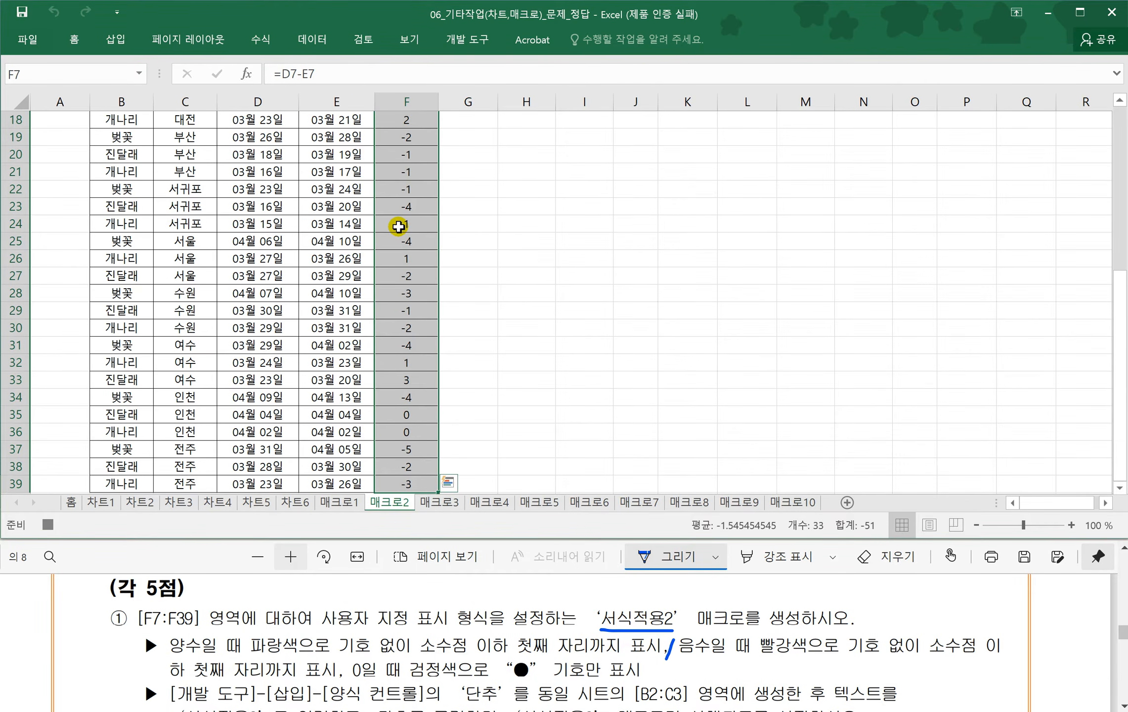
pyautogui.scroll(1, 398, 227)
pyautogui.hotkey('ctrl', '1')
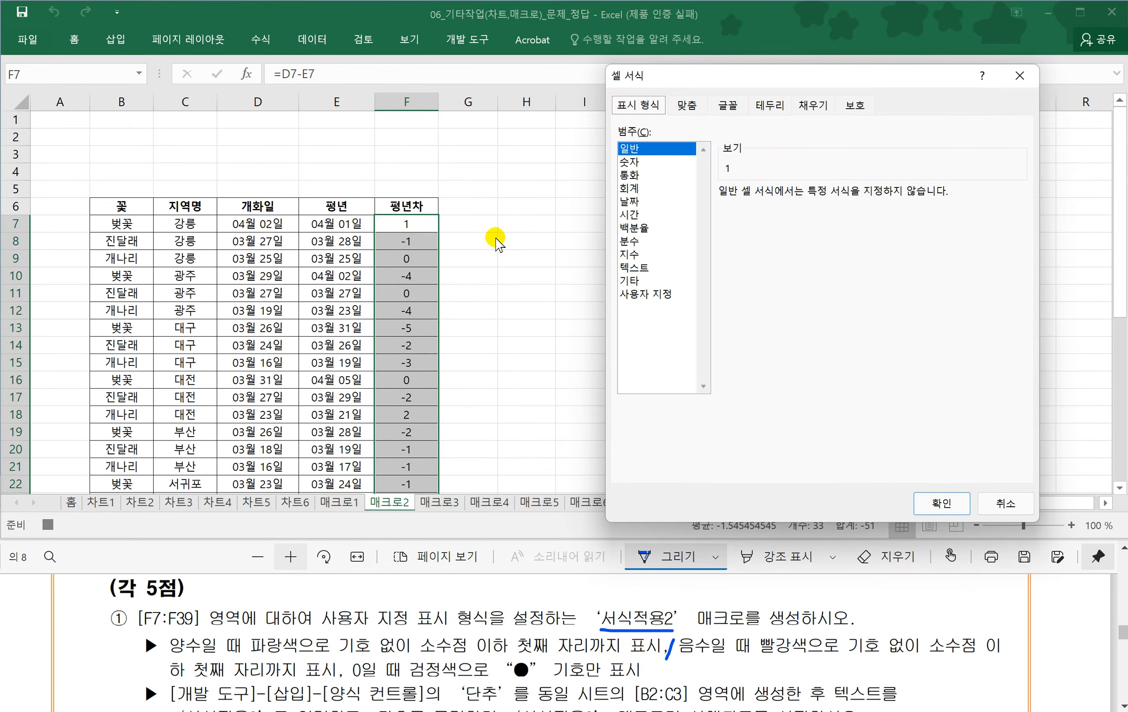
pyautogui.click(651, 295)
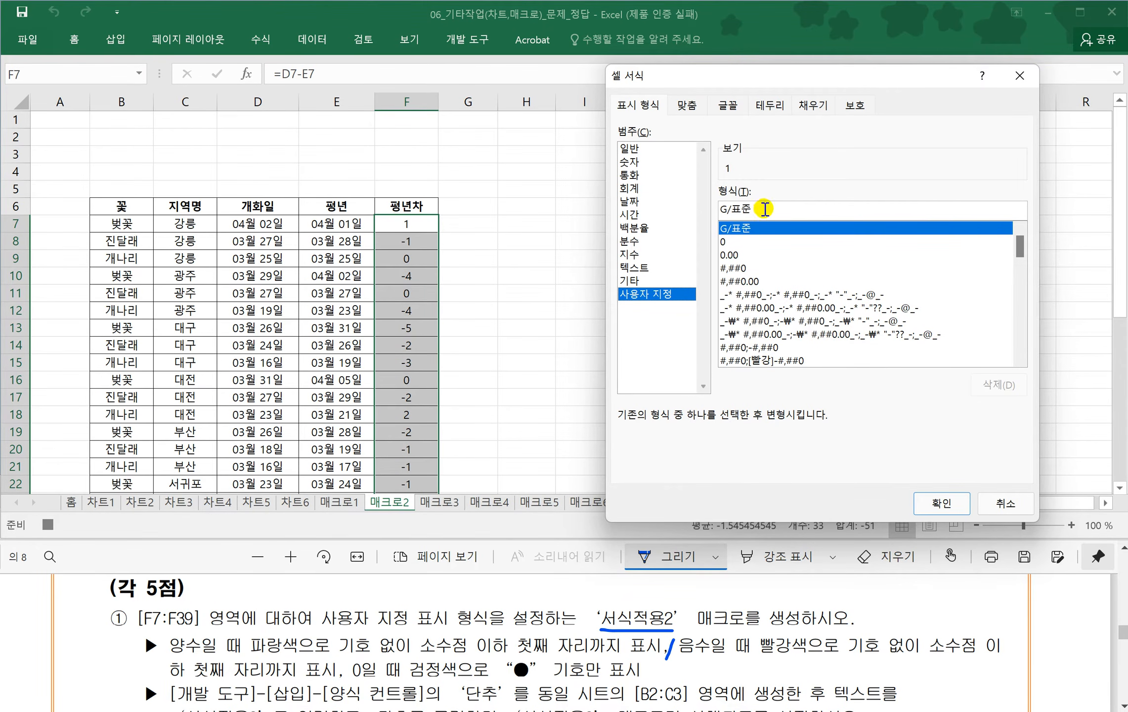
pyautogui.moveTo(773, 209); pyautogui.dragTo(659, 202)
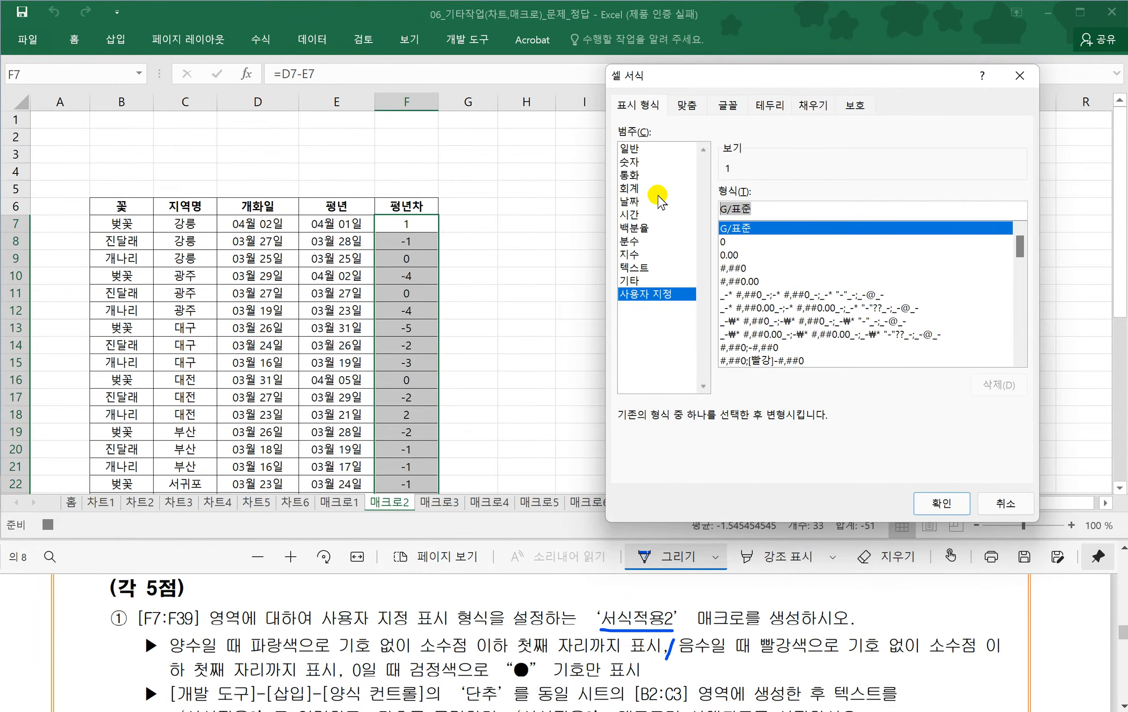
pyautogui.write('[')
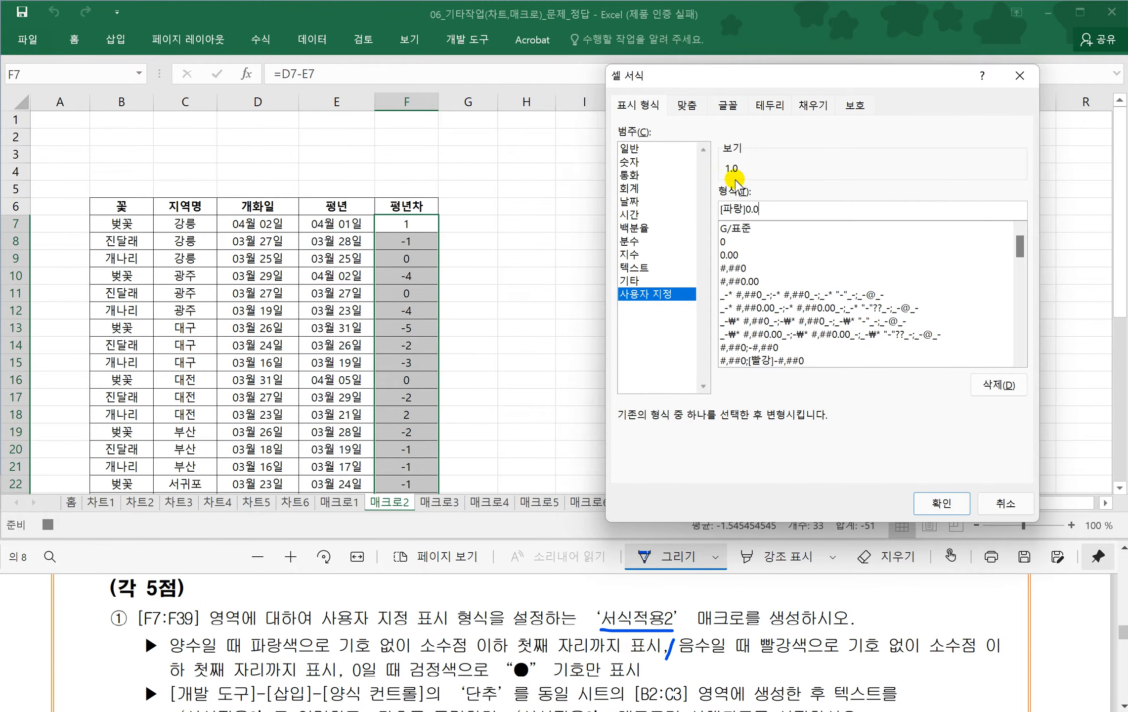
# - Check the negative and zero rules in the PDF and extend the custom format code with ;[빨강]0.0;[검정]
pyautogui.click(768, 213)
pyautogui.click(418, 626)
pyautogui.scroll(-1, 471, 629)
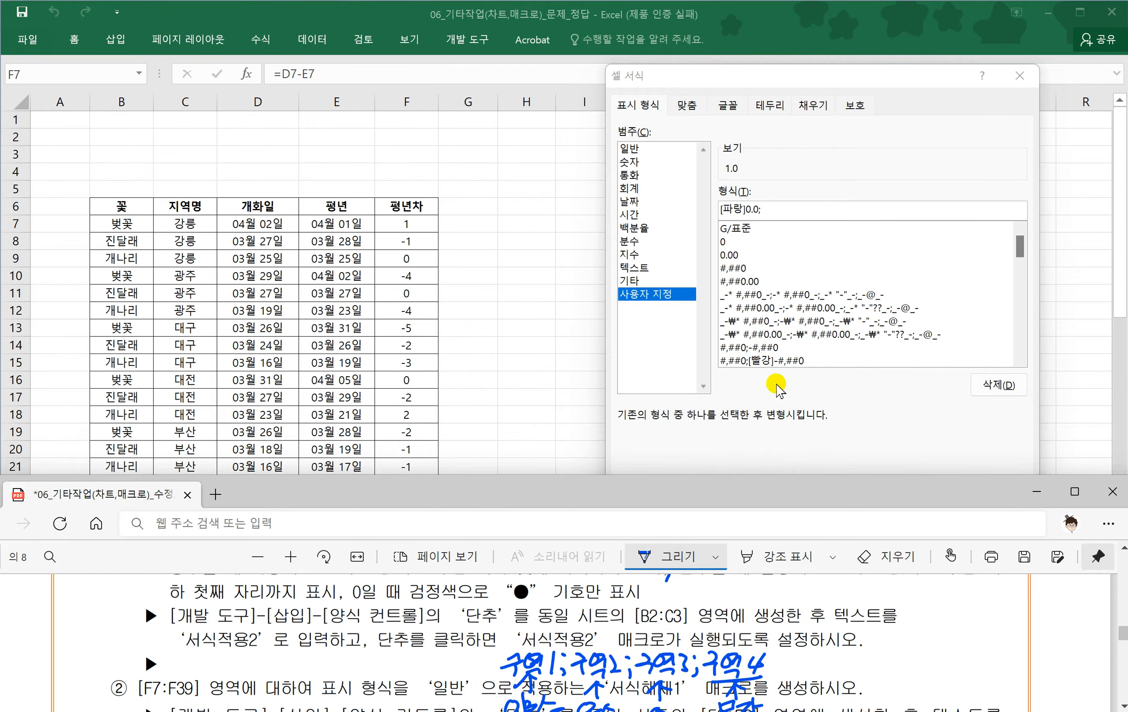
pyautogui.click(779, 209)
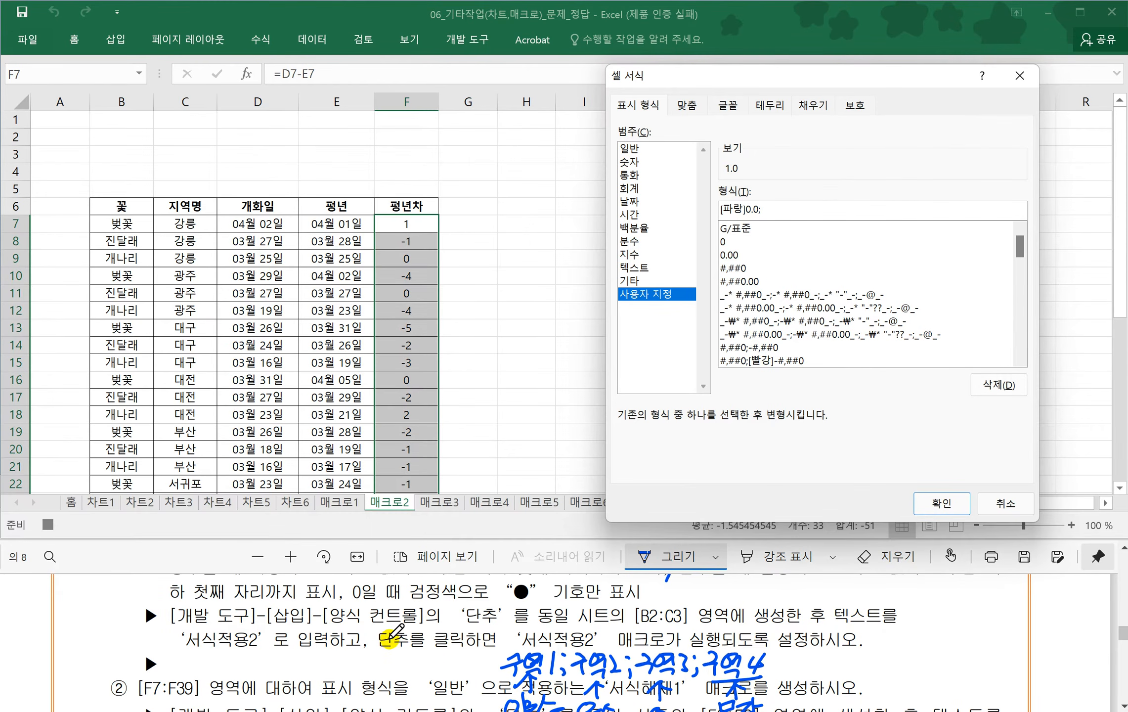
pyautogui.click(423, 627)
pyautogui.scroll(1, 424, 640)
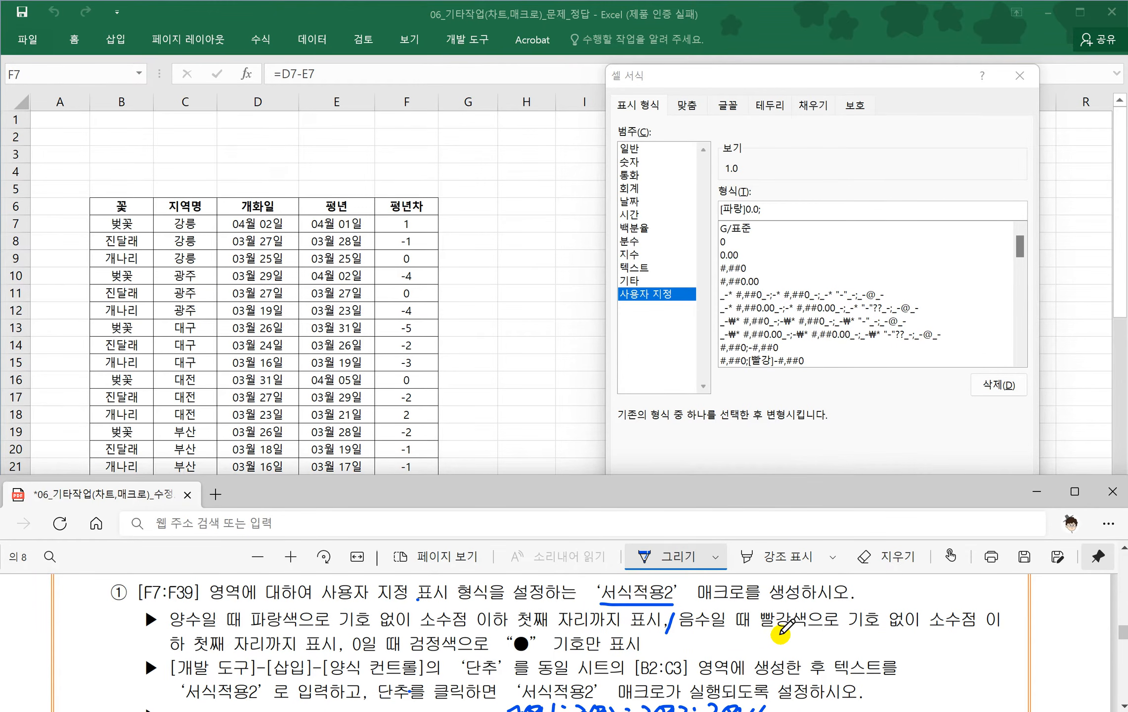
pyautogui.click(781, 209)
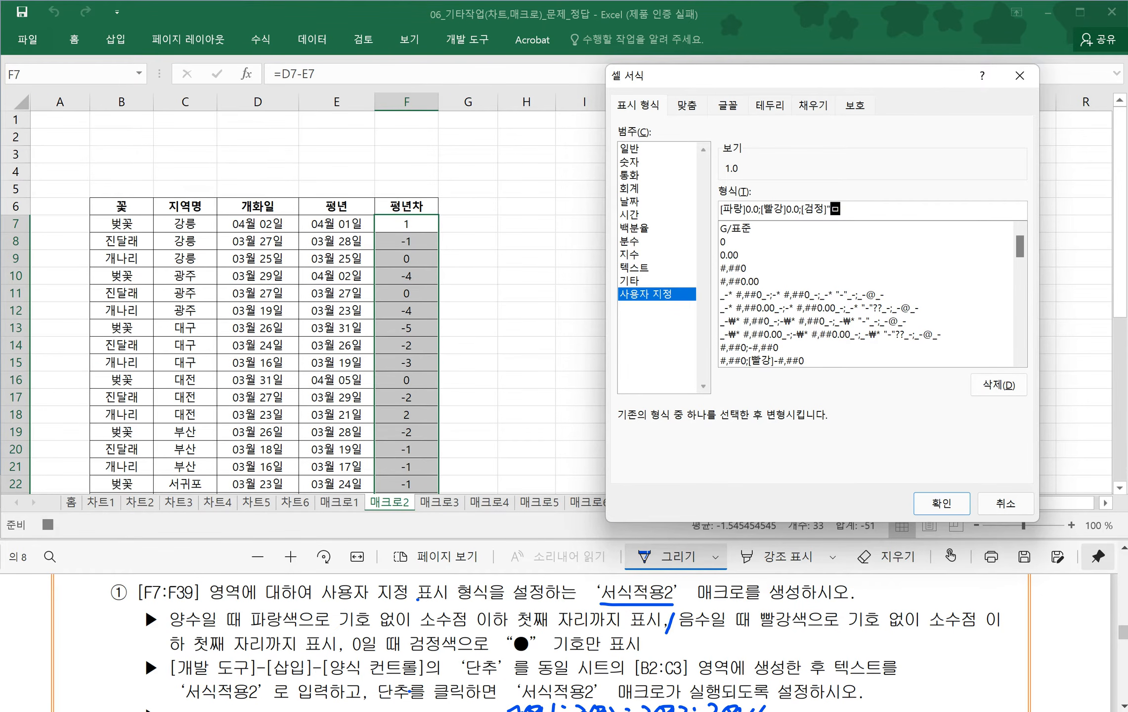
# - Complete the zero section with the quoted symbol "●" and apply the custom format to the selected cells
pyautogui.press('Hangul_Hanja')
pyautogui.press('Tab')
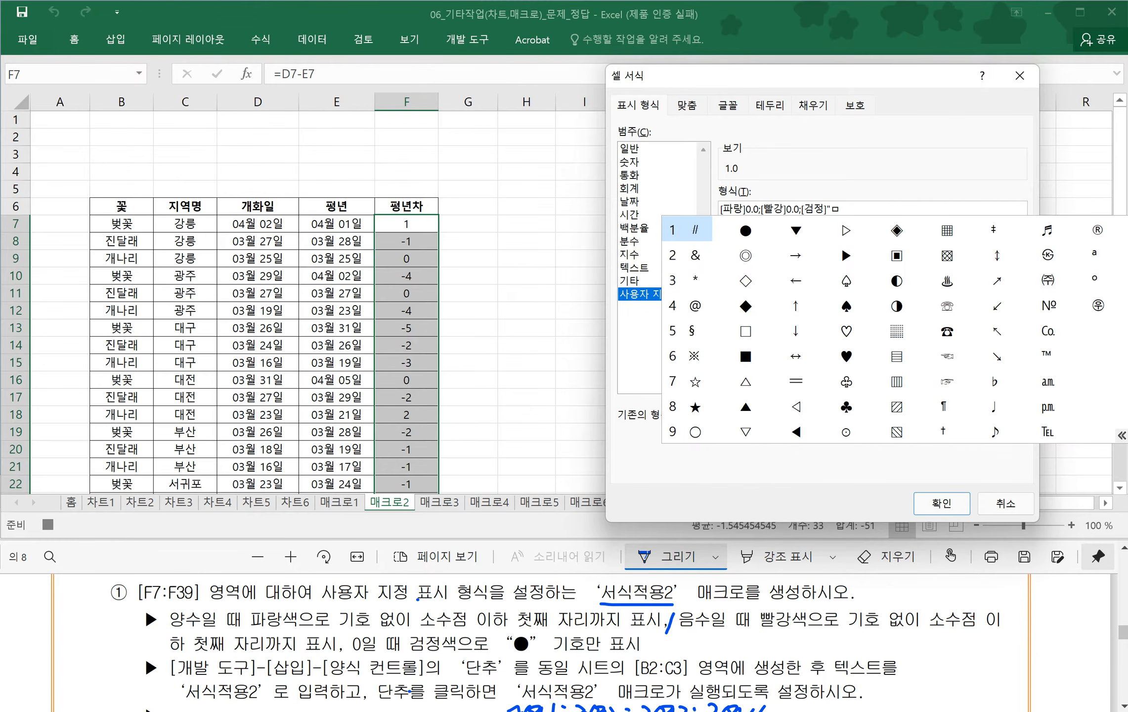
pyautogui.press('Right')
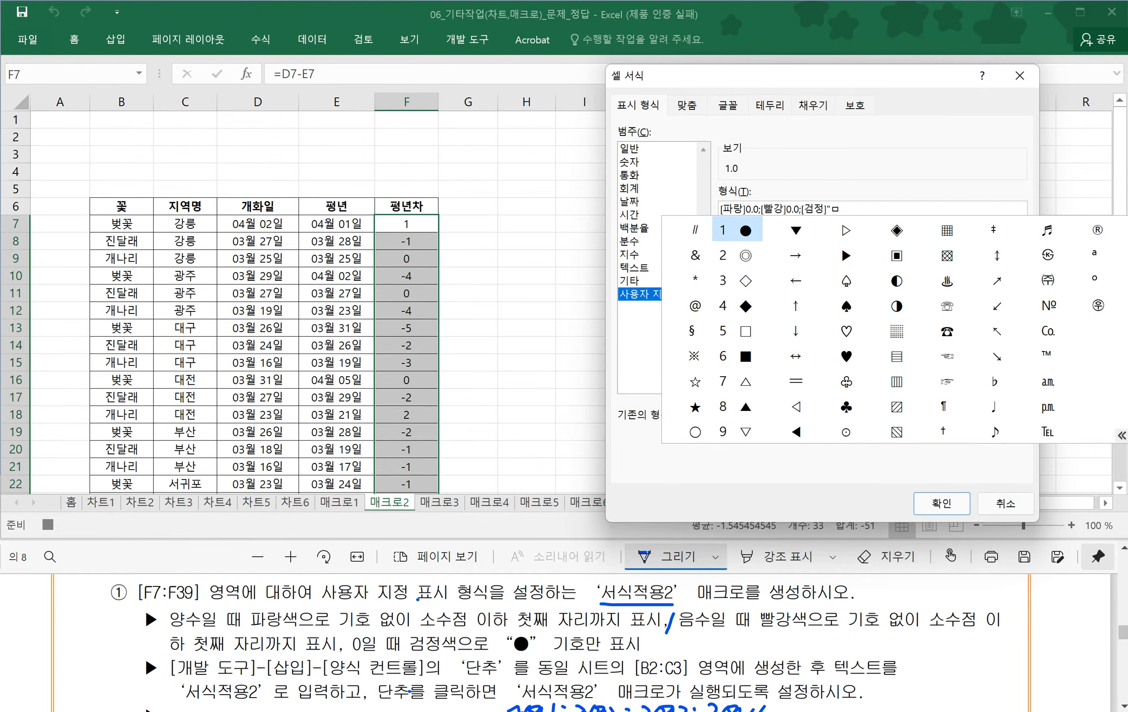
pyautogui.press('Return')
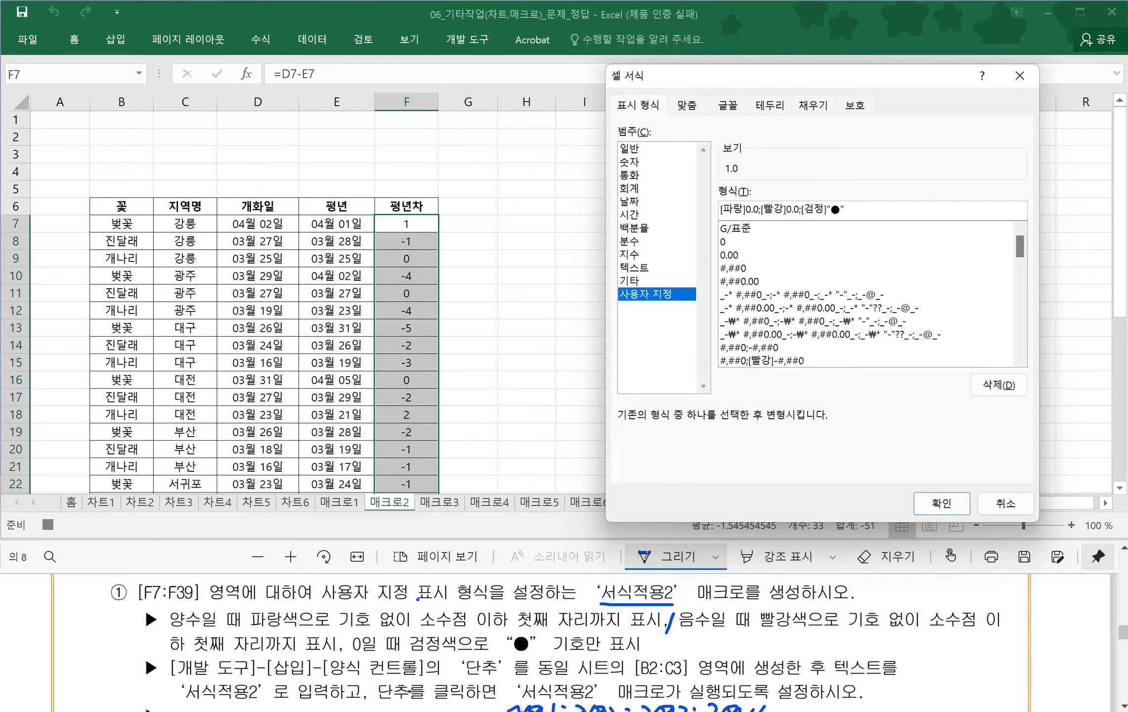
pyautogui.click(941, 505)
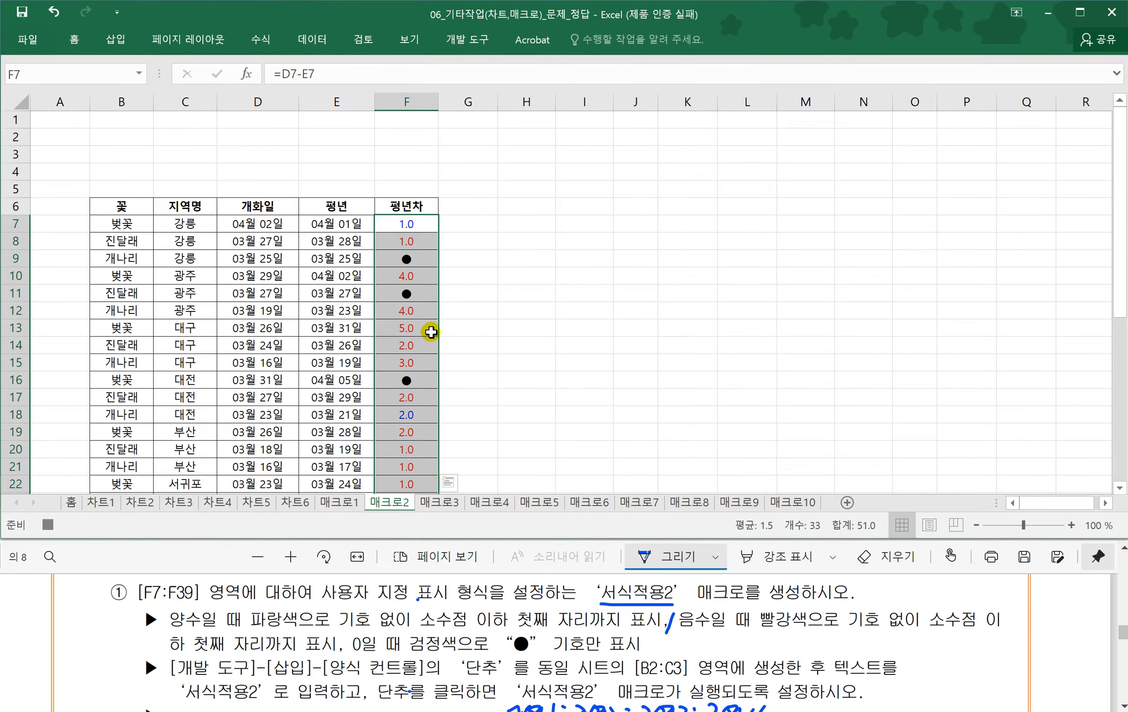
# - Stop recording the macro and return to the worksheet
pyautogui.click(467, 39)
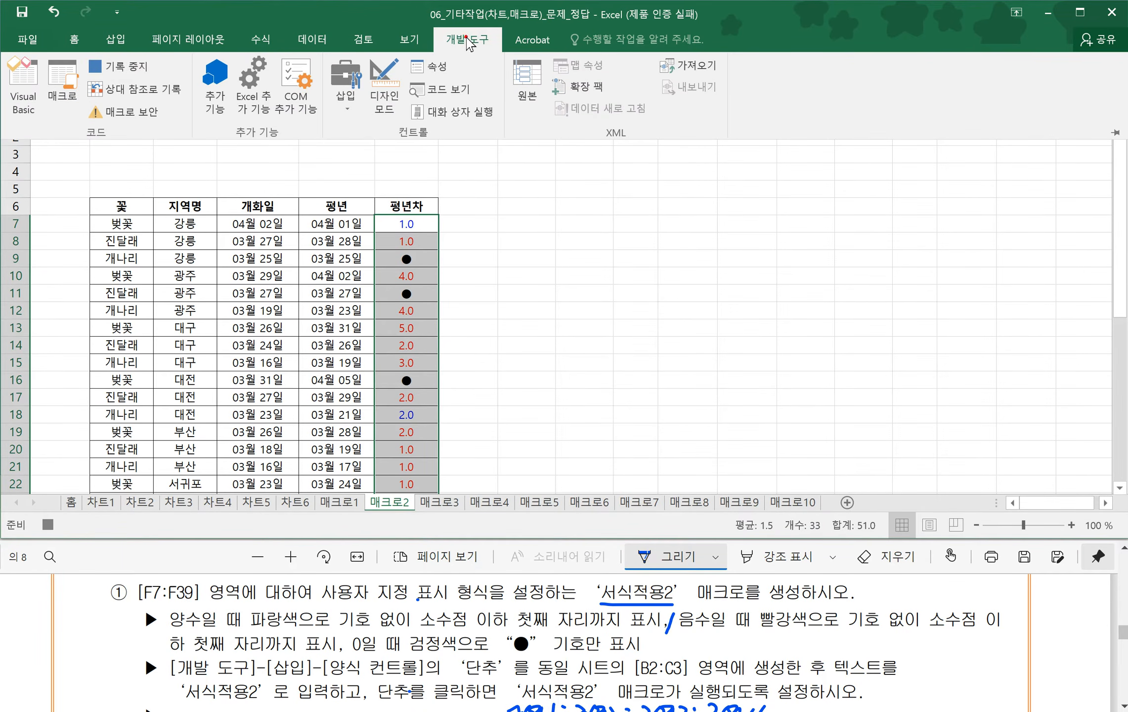
pyautogui.click(118, 66)
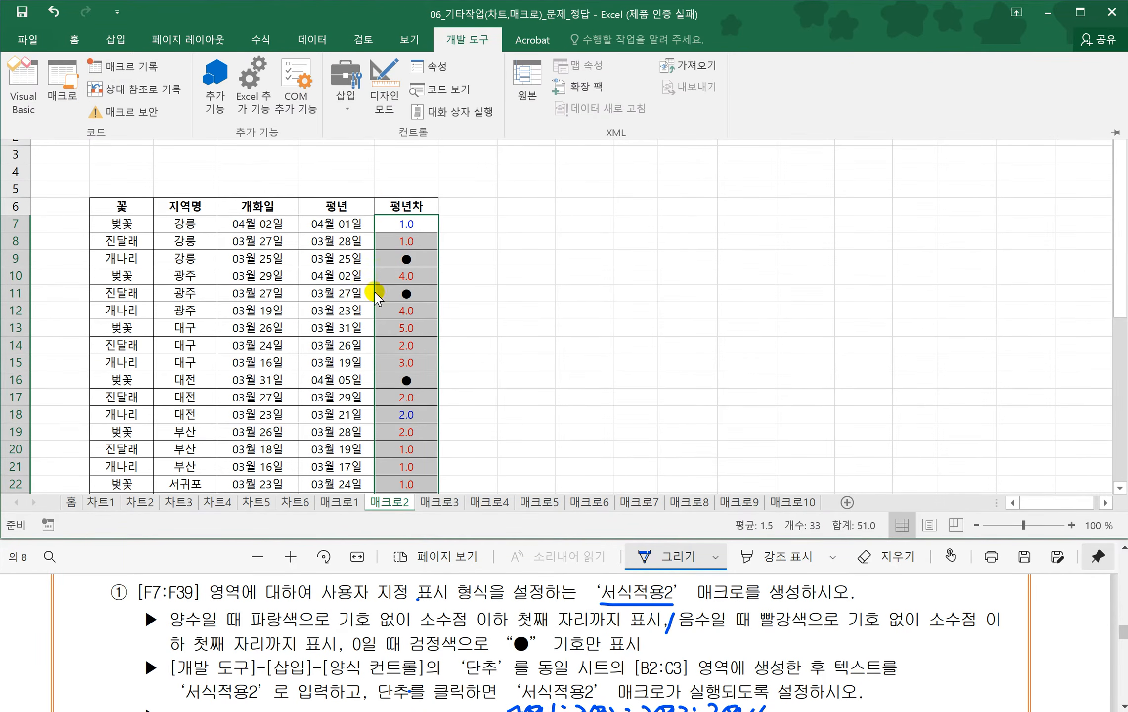
pyautogui.click(610, 380)
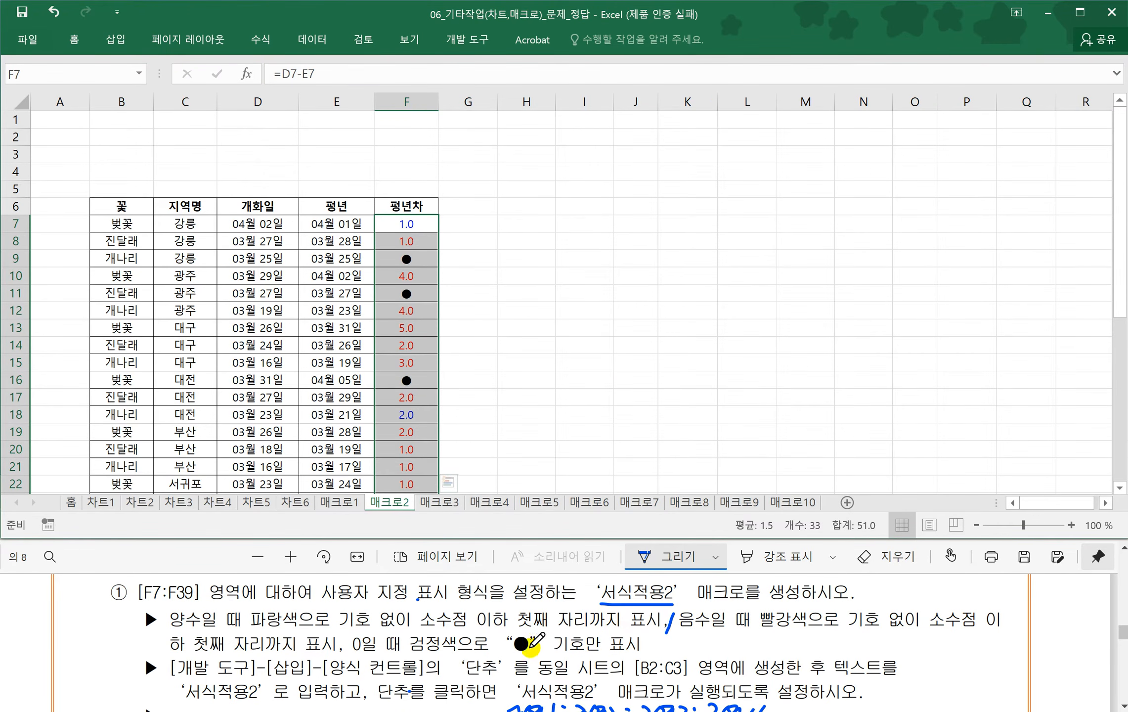
# - Draw a blue box around the button range B2:C3 in the PDF instructions and return to the worksheet
pyautogui.click(635, 680)
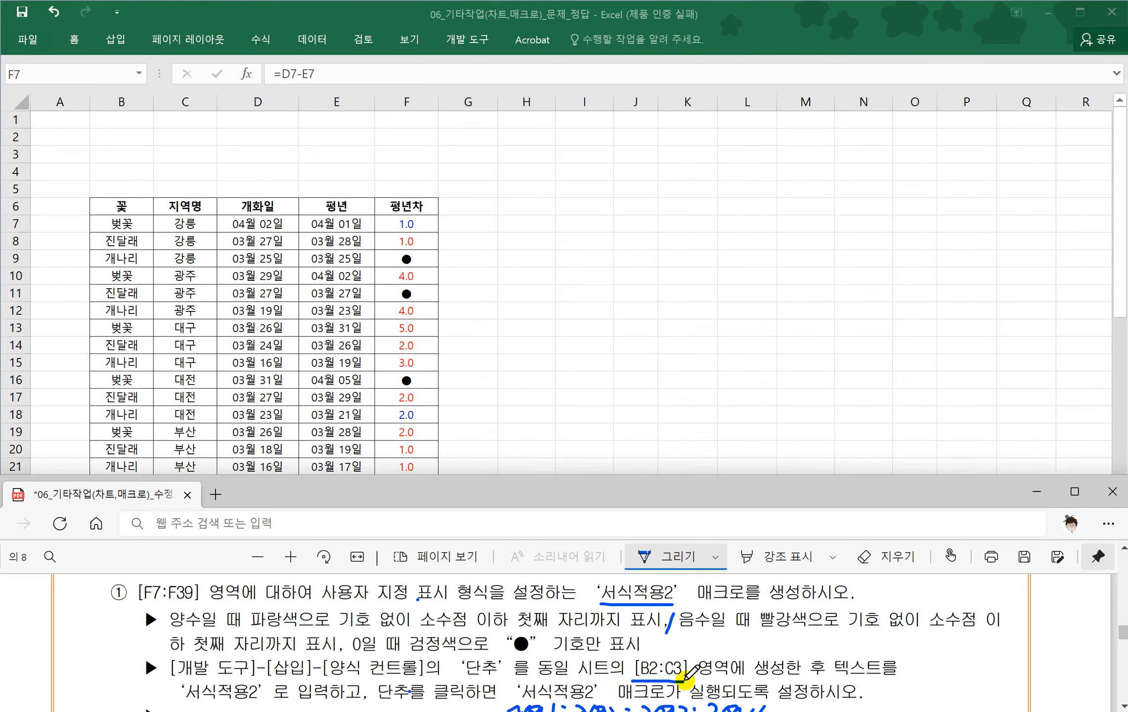
pyautogui.moveTo(684, 680)
pyautogui.mouseDown()
pyautogui.moveTo(682, 653)
pyautogui.moveTo(631, 661)
pyautogui.moveTo(635, 682)
pyautogui.mouseUp()
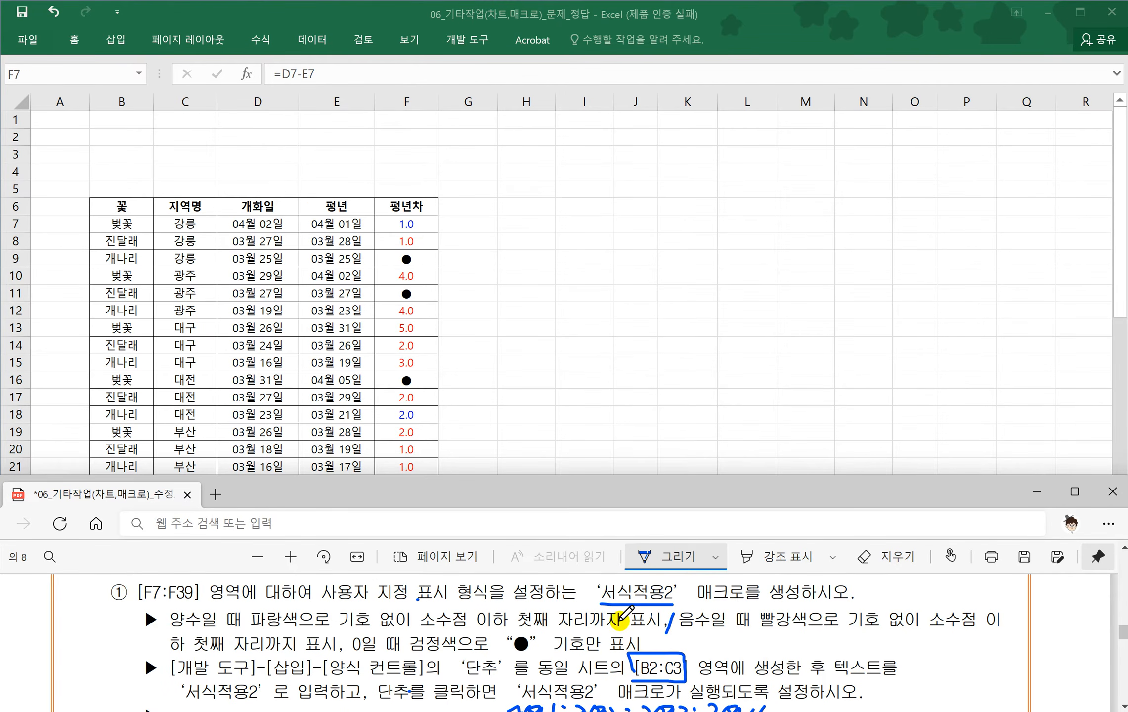
pyautogui.click(499, 262)
pyautogui.click(467, 40)
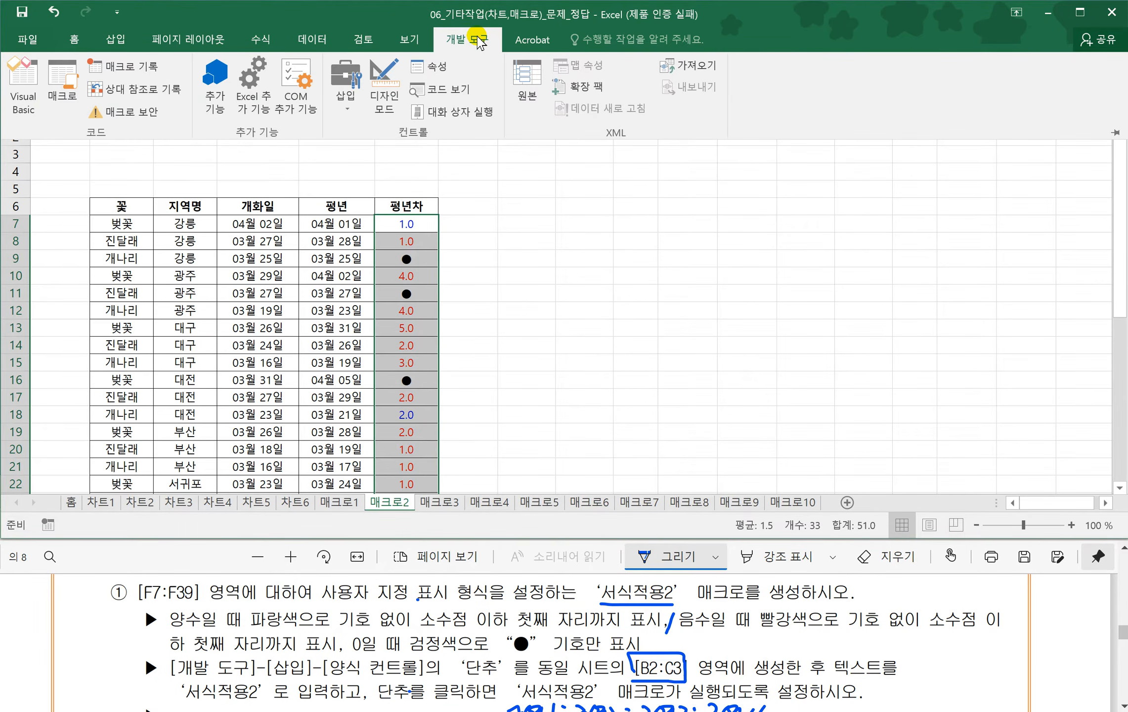
pyautogui.click(347, 101)
pyautogui.click(335, 149)
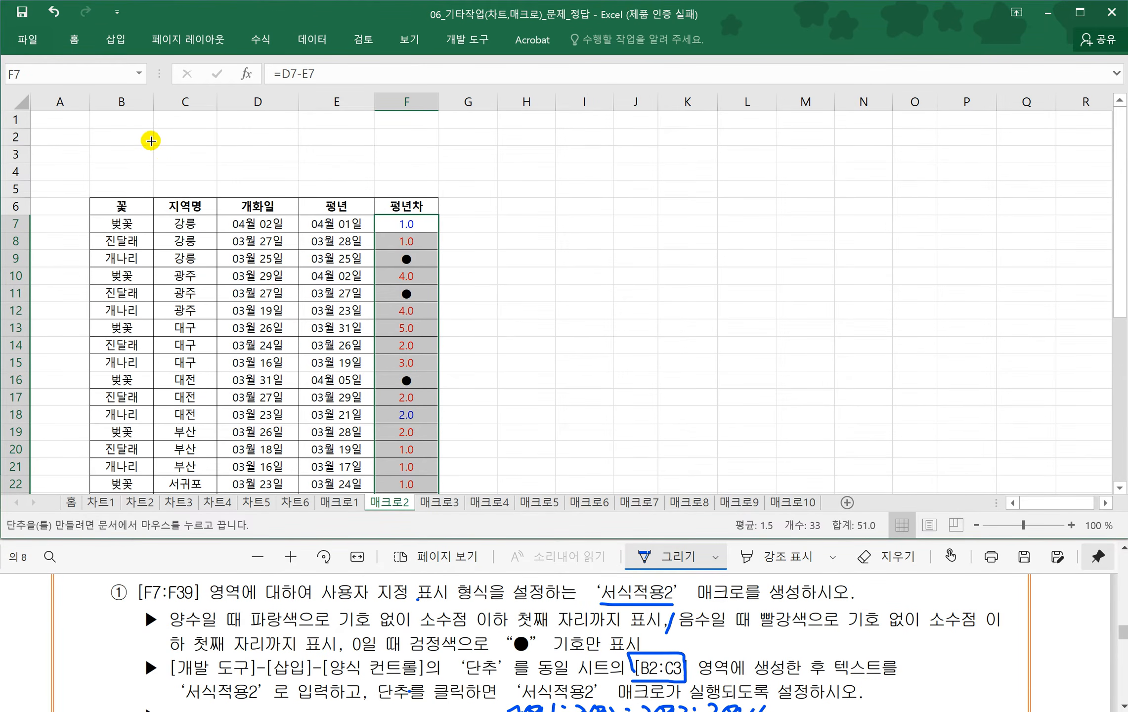
pyautogui.moveTo(90, 127); pyautogui.dragTo(218, 167)
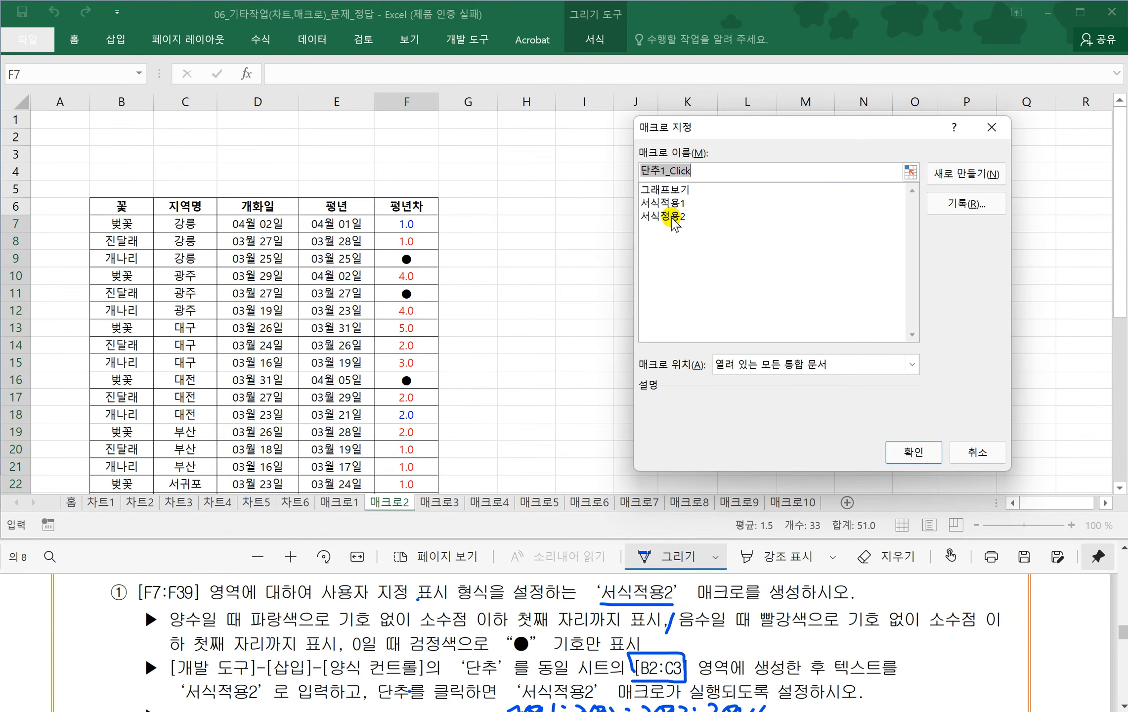
pyautogui.click(671, 218)
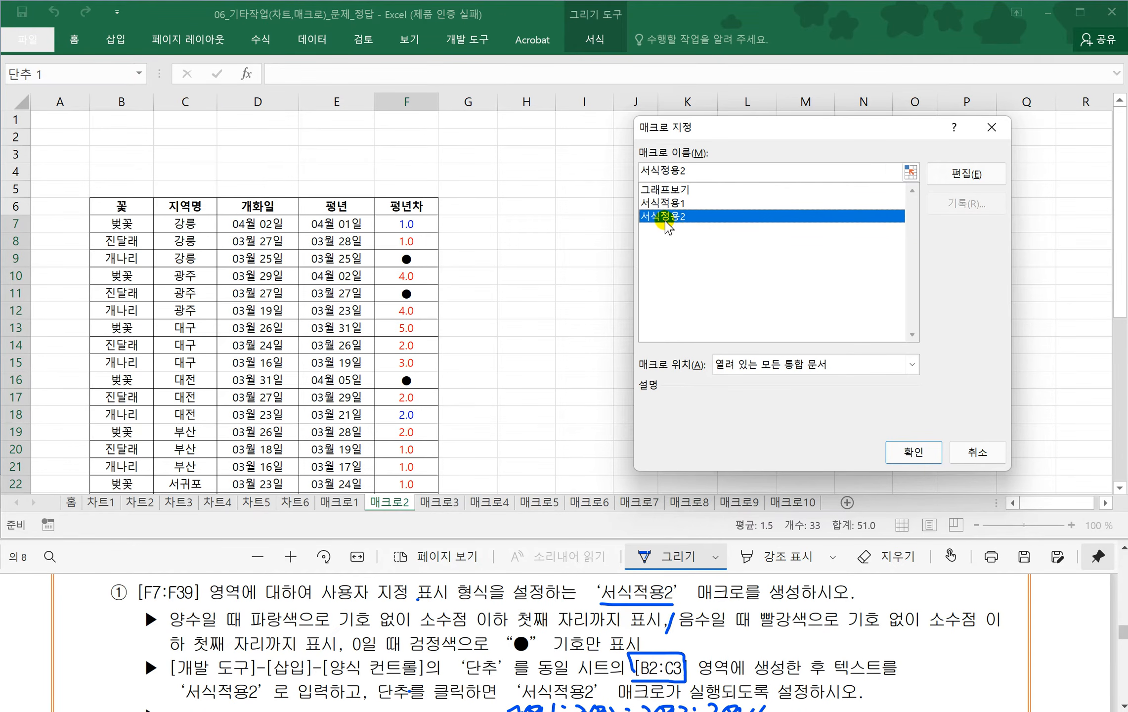
pyautogui.click(976, 452)
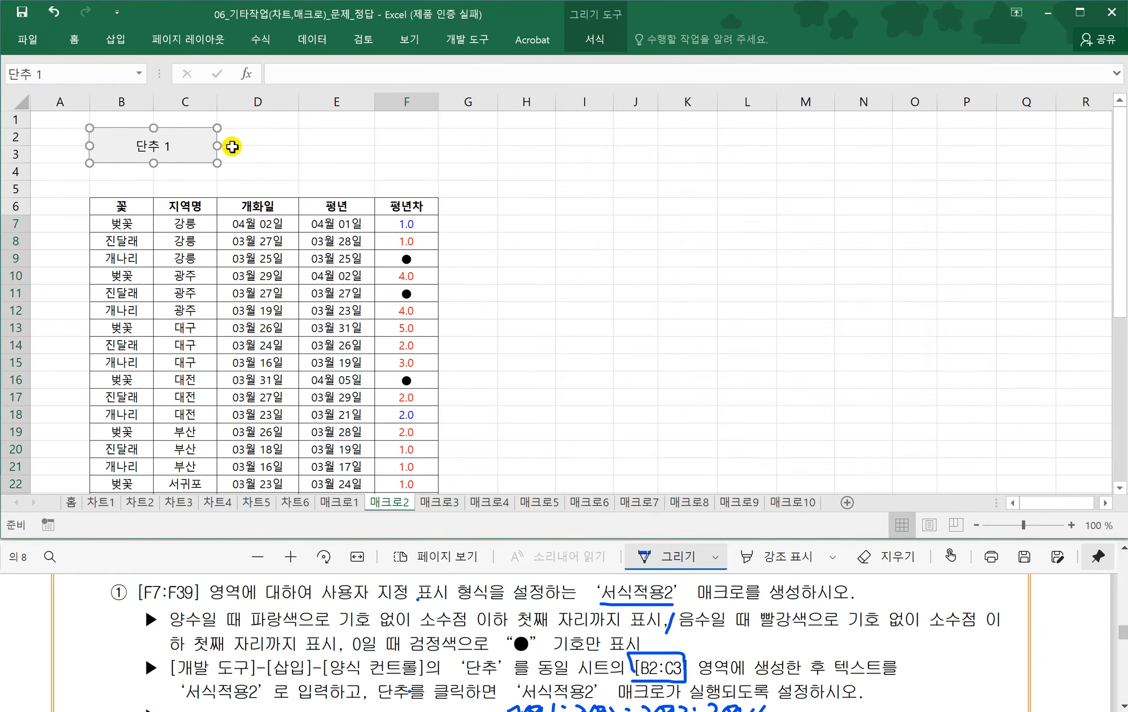
pyautogui.press('Delete')
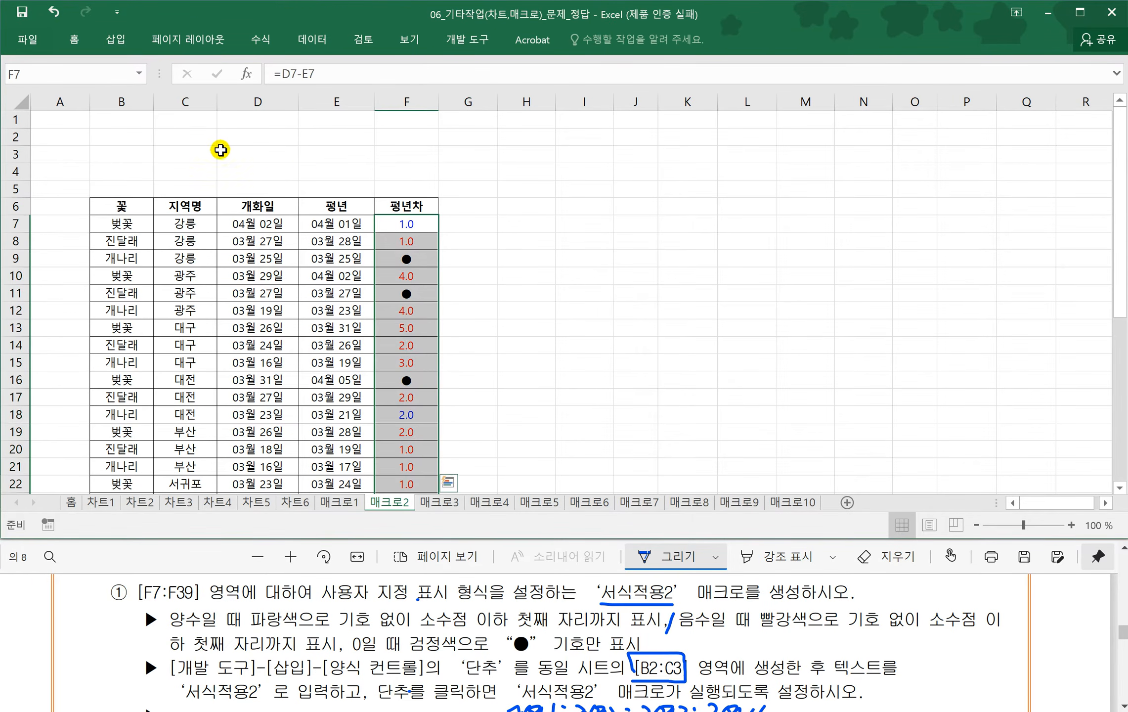
# - Select cell B2 and open the code of the misspelled macro 서식정용2 for editing
pyautogui.click(171, 138)
pyautogui.click(132, 135)
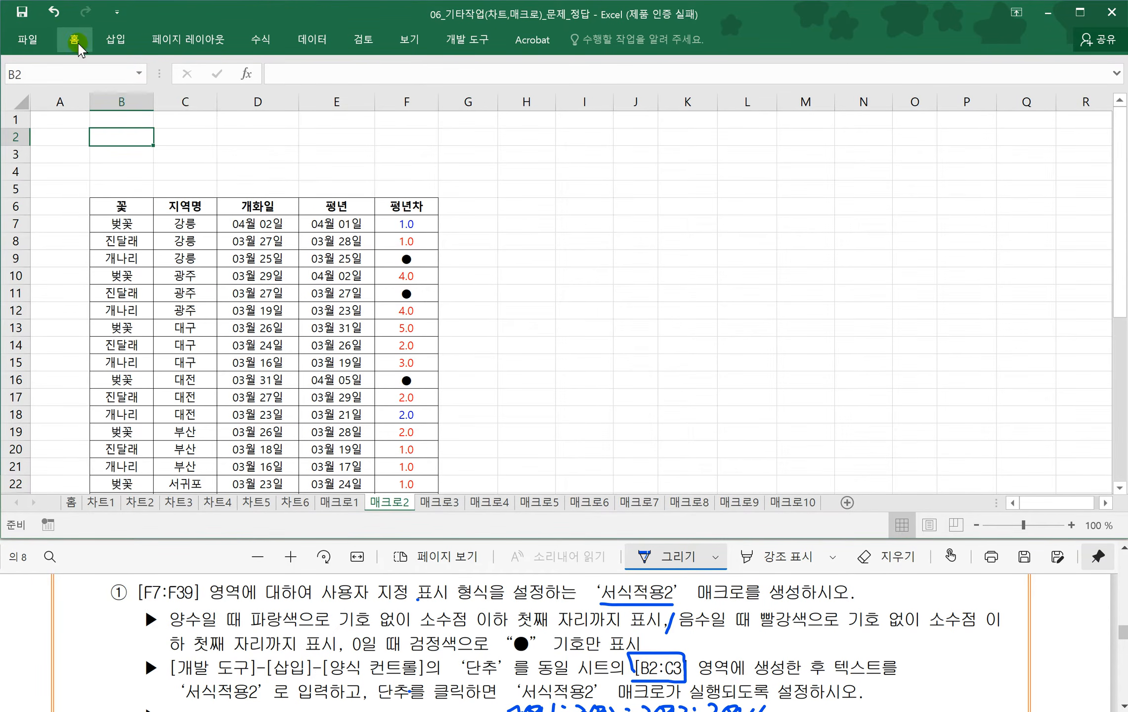
pyautogui.click(467, 40)
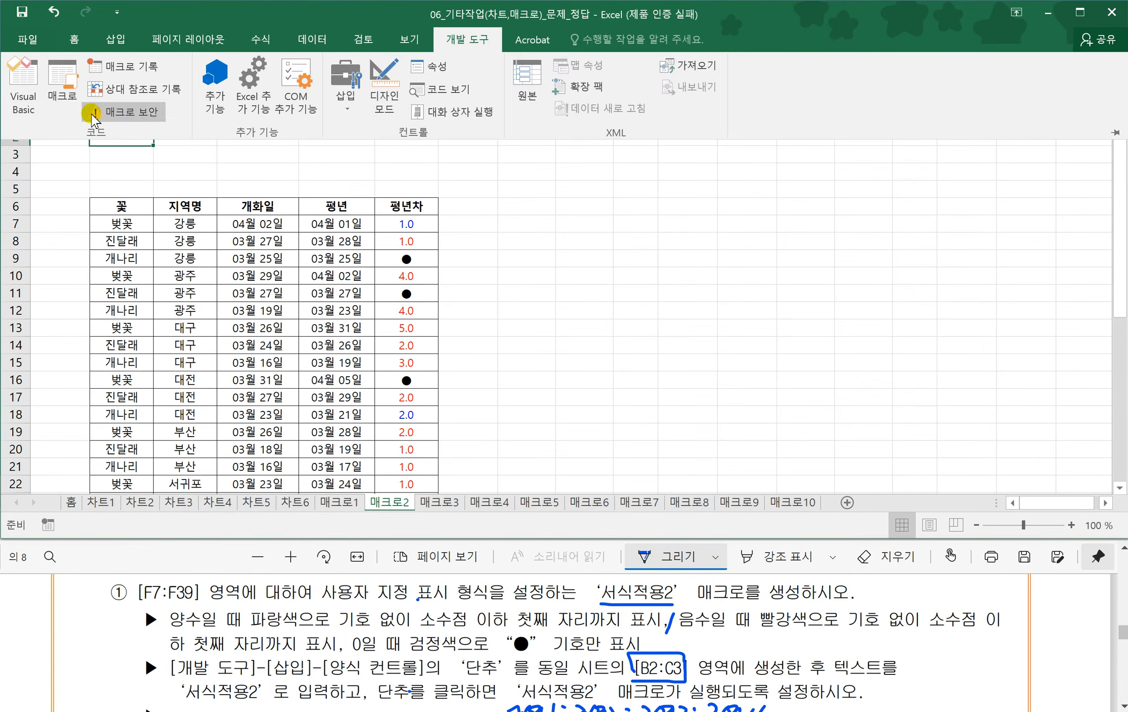
pyautogui.click(62, 97)
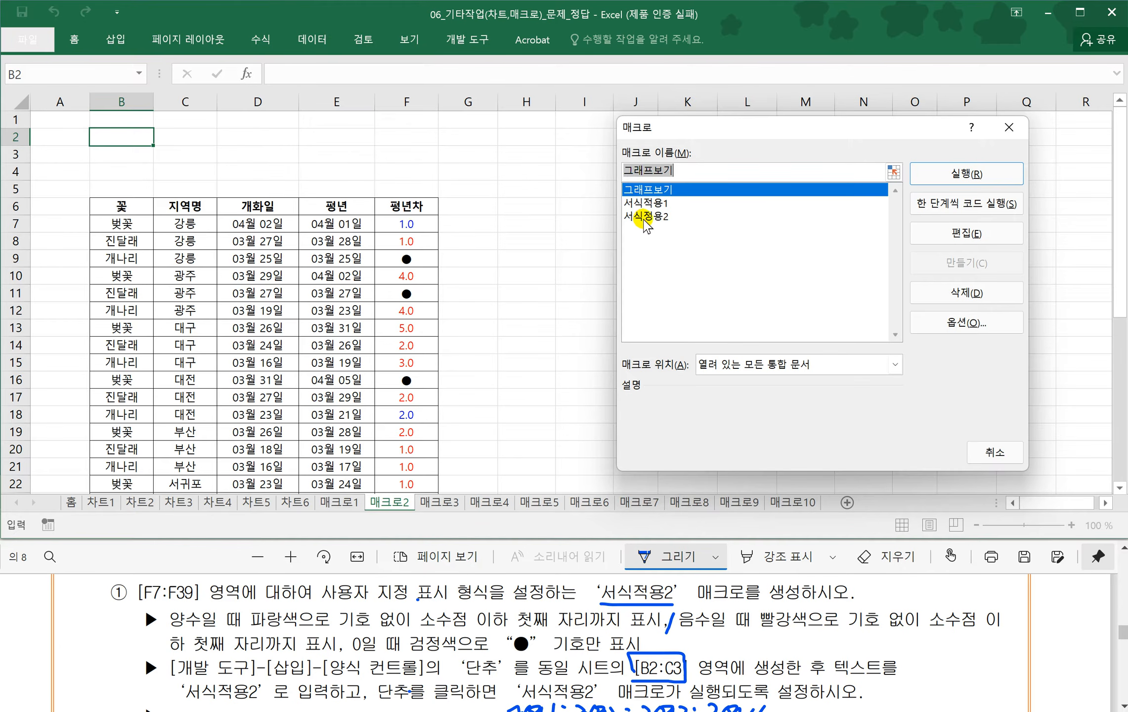
pyautogui.click(645, 218)
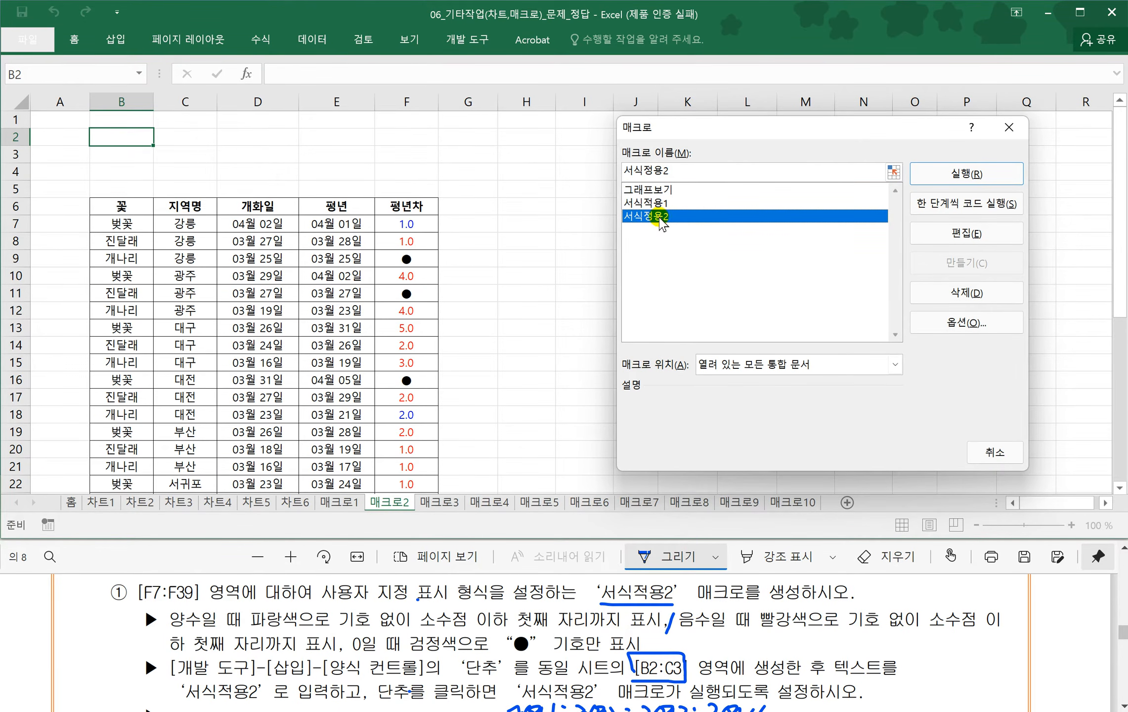
pyautogui.click(961, 236)
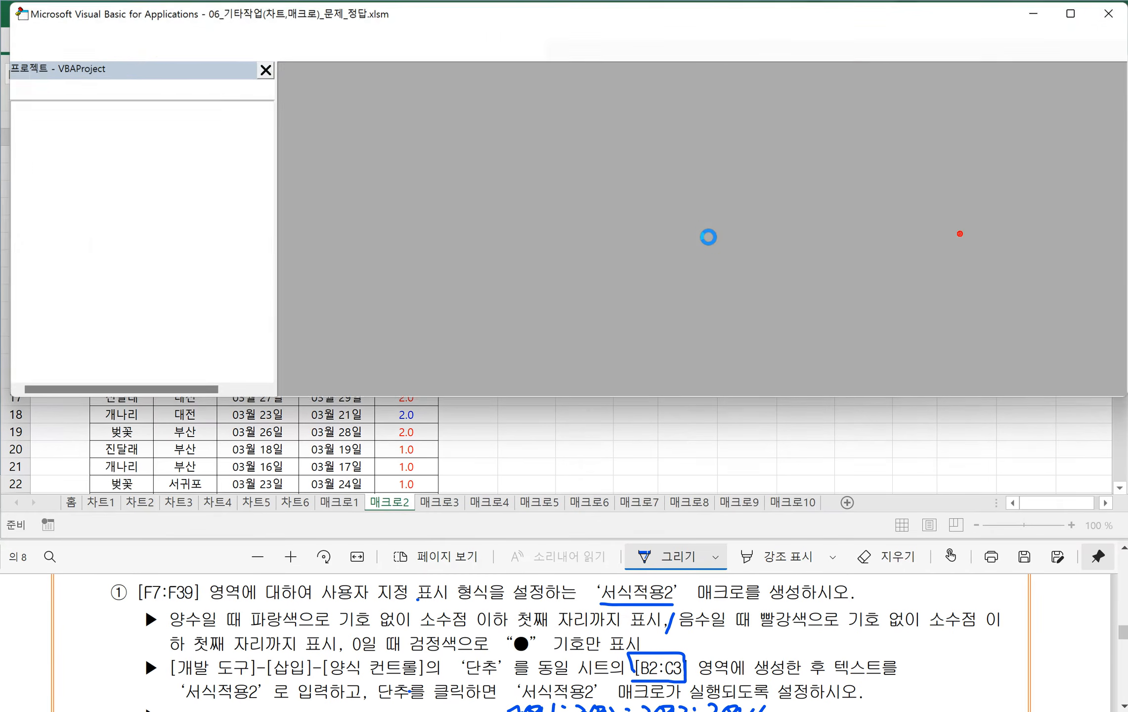
# - Correct the macro's name in its Sub line to 서식적용2 and close the code editor to return to the worksheet
pyautogui.click(402, 175)
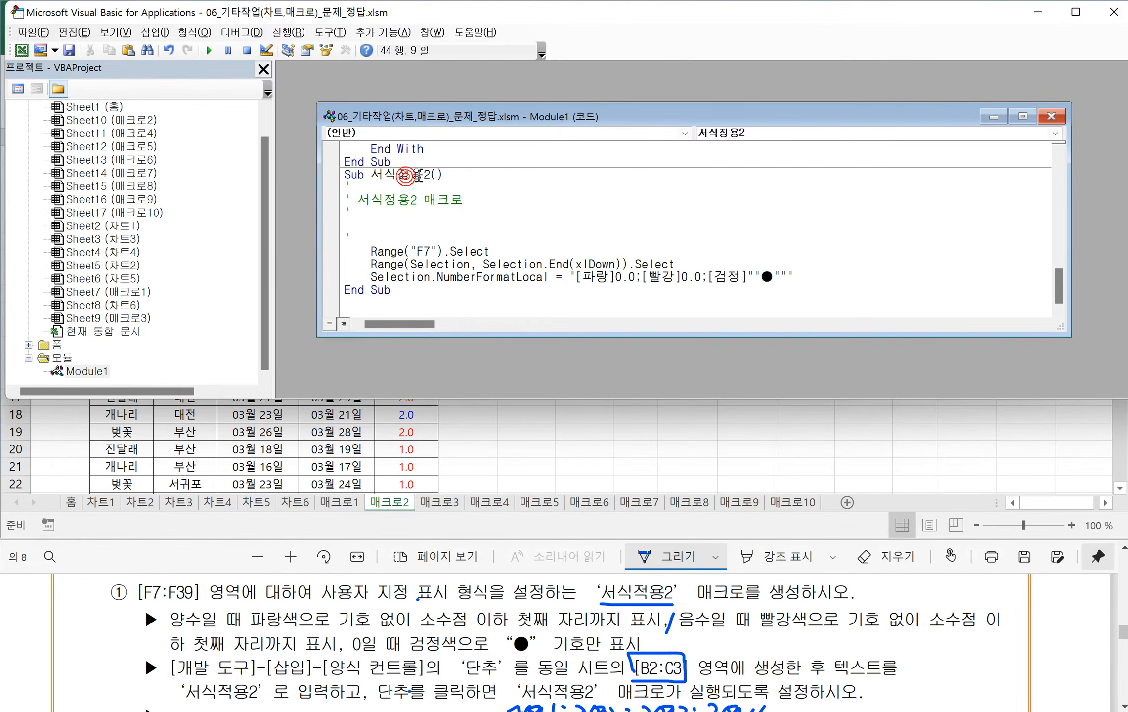
pyautogui.click(409, 173)
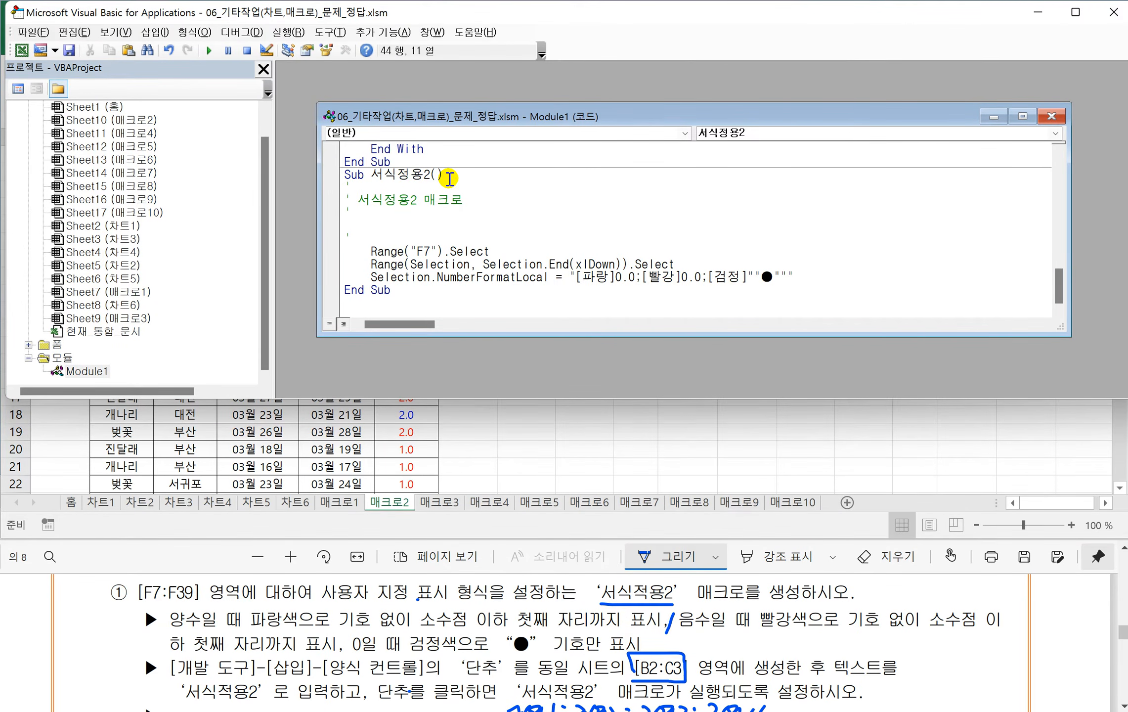
pyautogui.press('BackSpace')
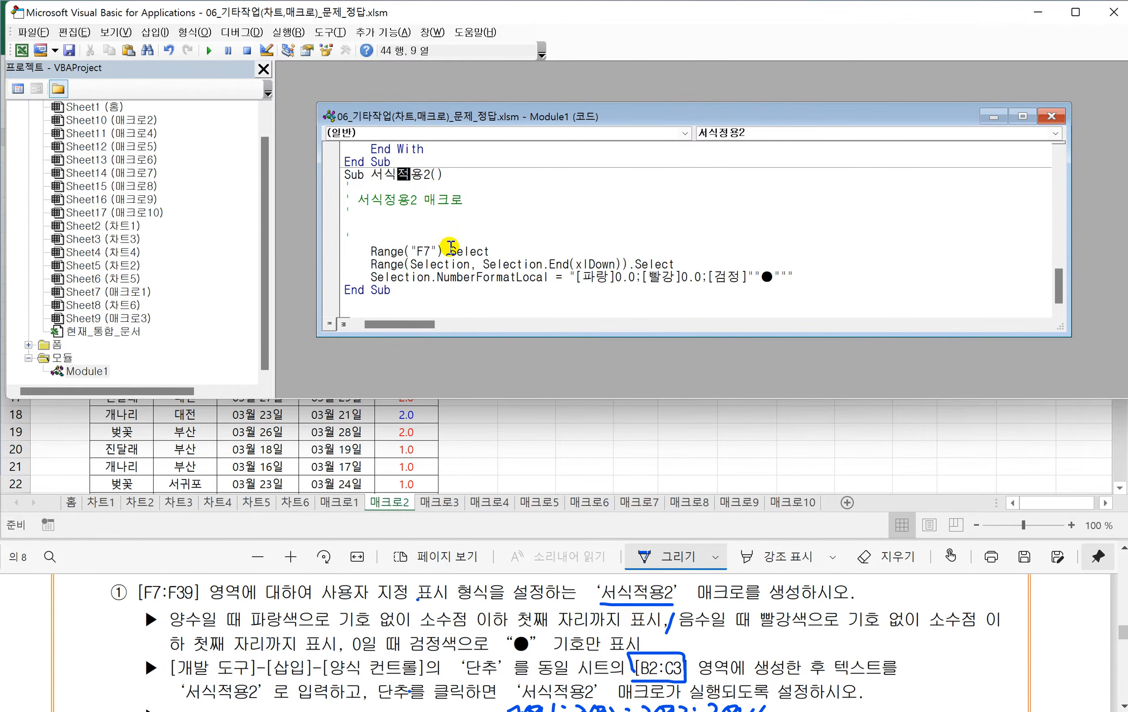
pyautogui.click(33, 32)
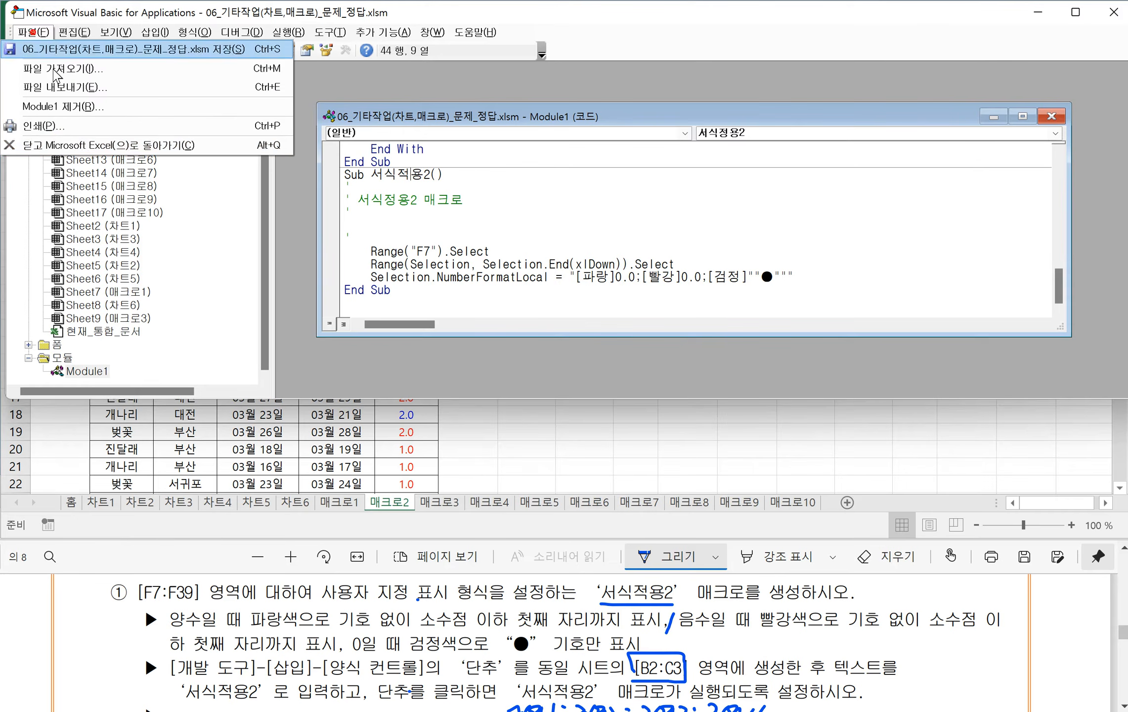
pyautogui.click(62, 146)
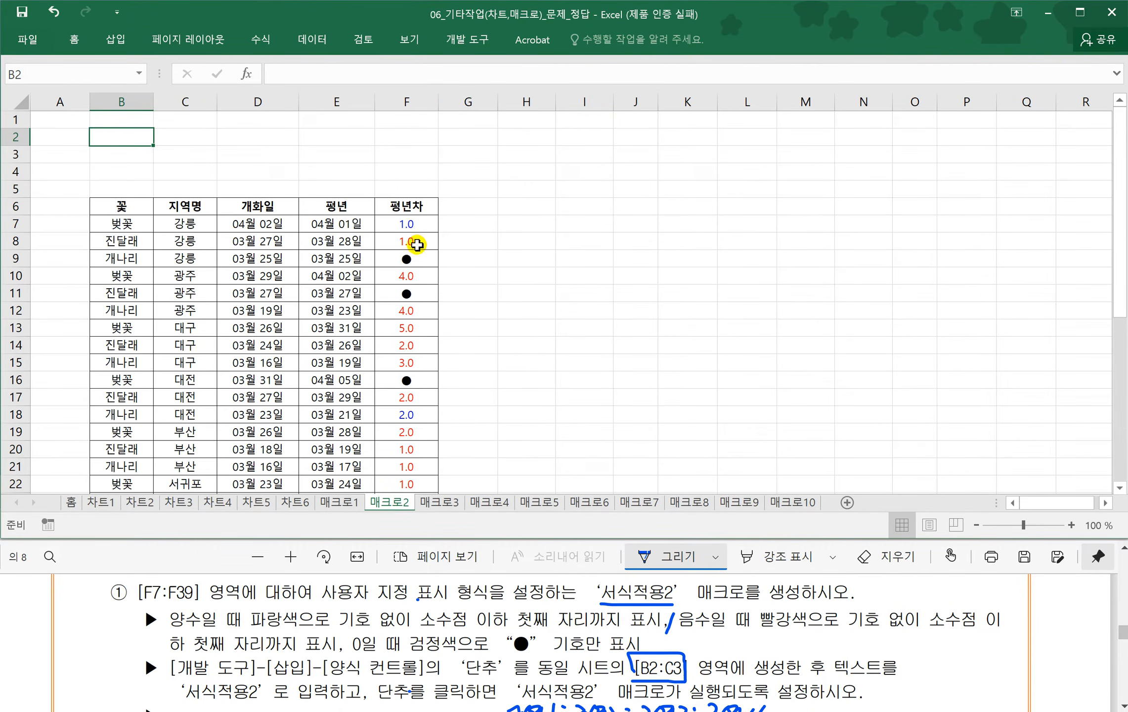
# - Insert a form control button over B2:C3 and assign the 서식적용2 macro to it
pyautogui.click(467, 39)
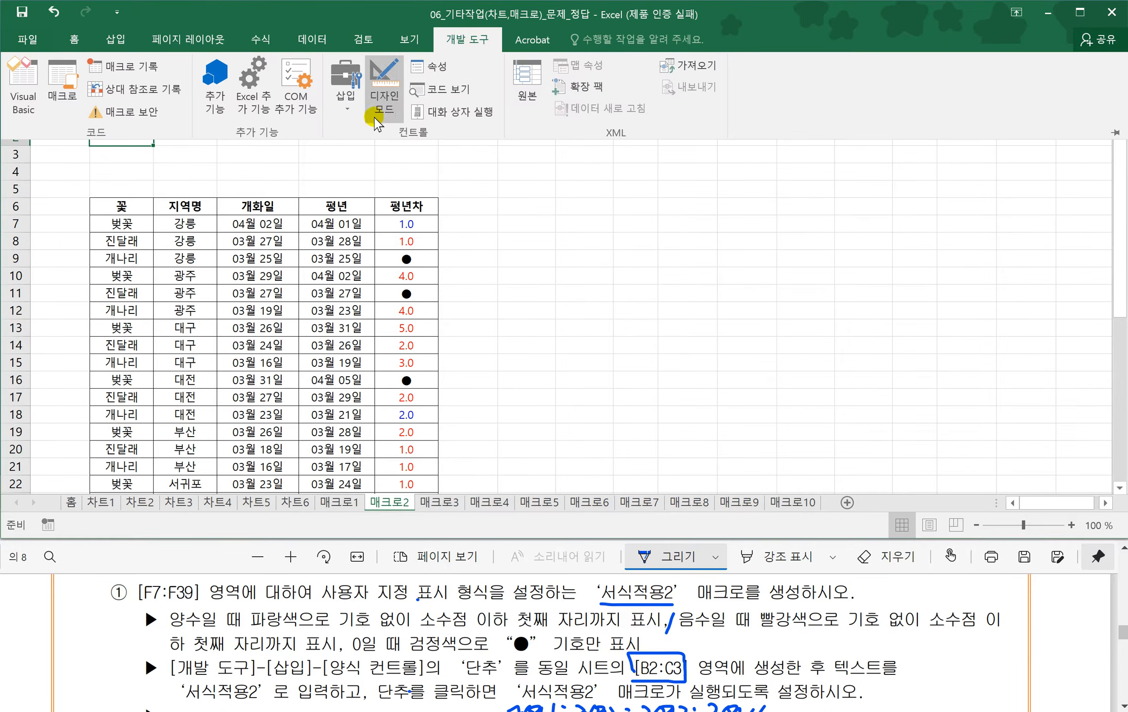
pyautogui.click(356, 118)
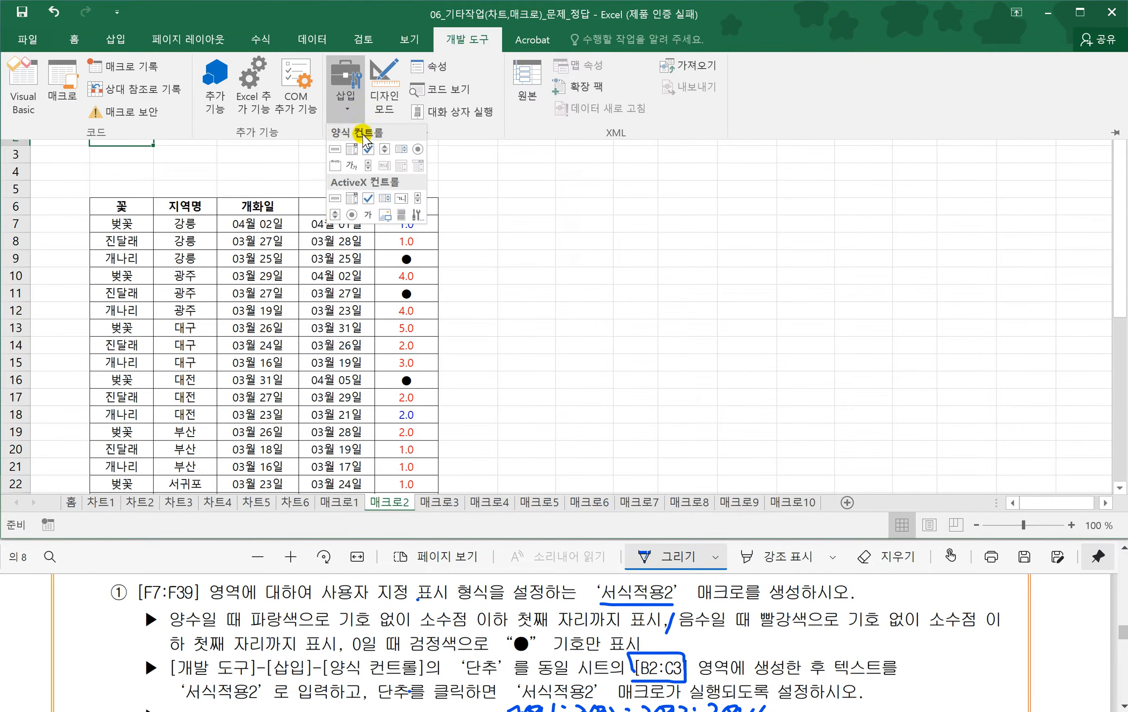
pyautogui.click(334, 149)
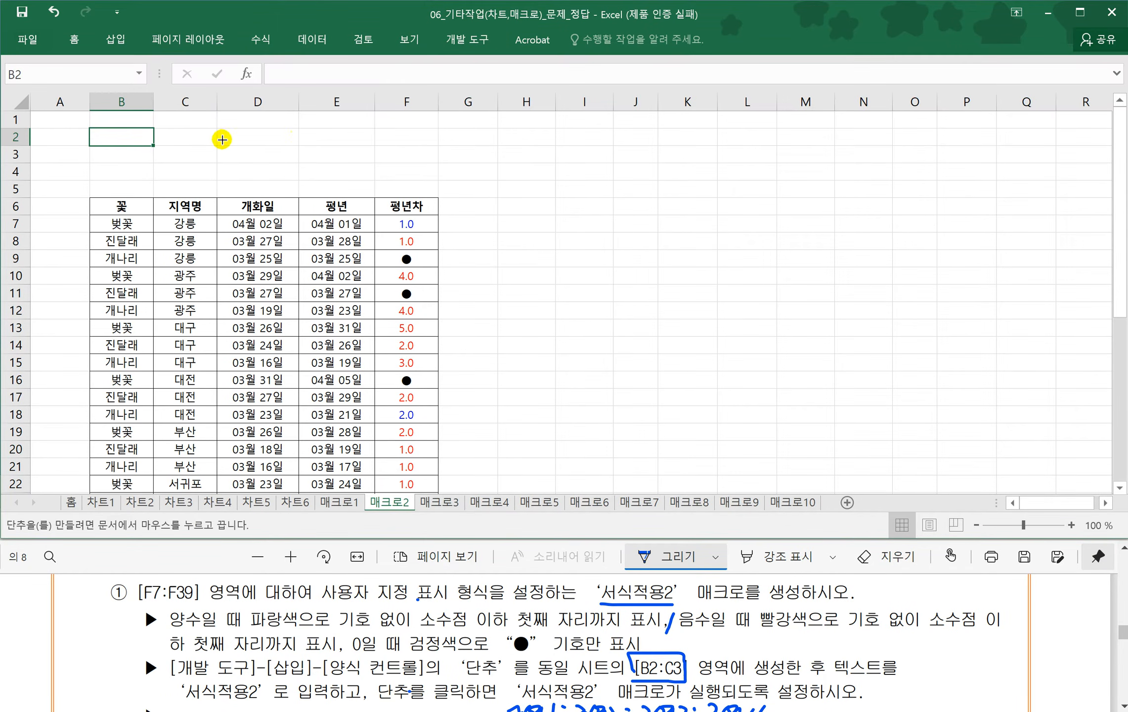
pyautogui.moveTo(88, 128)
pyautogui.mouseDown()
pyautogui.moveTo(119, 149)
pyautogui.moveTo(276, 174)
pyautogui.mouseUp()
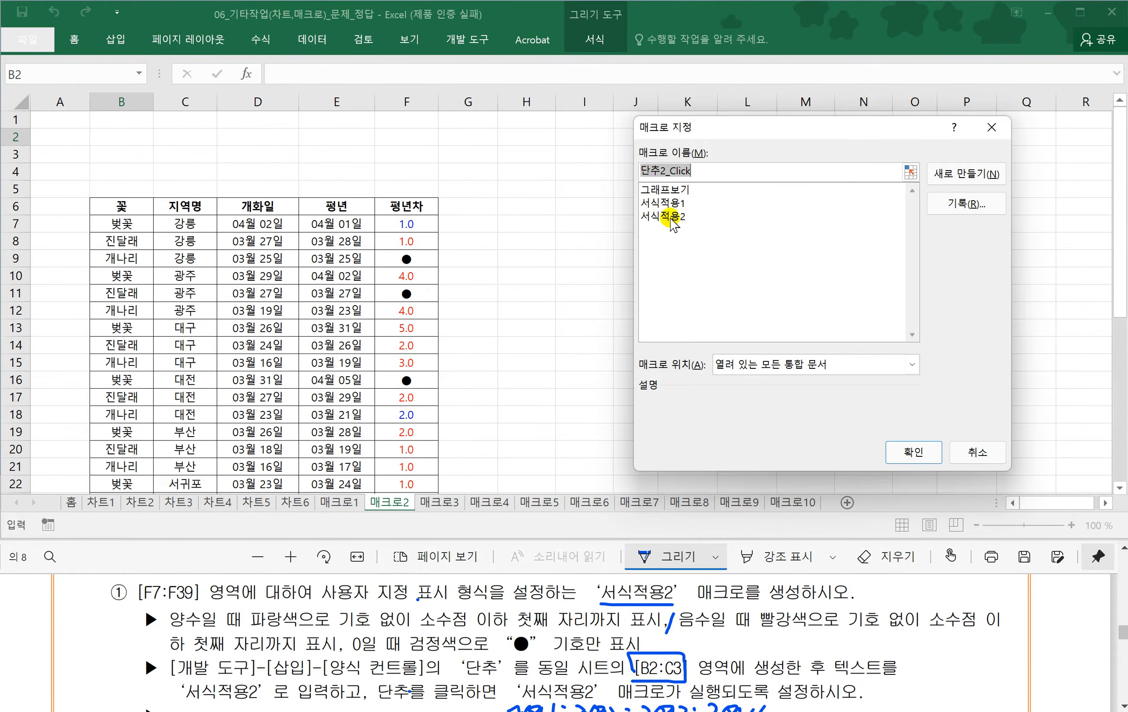
pyautogui.click(670, 217)
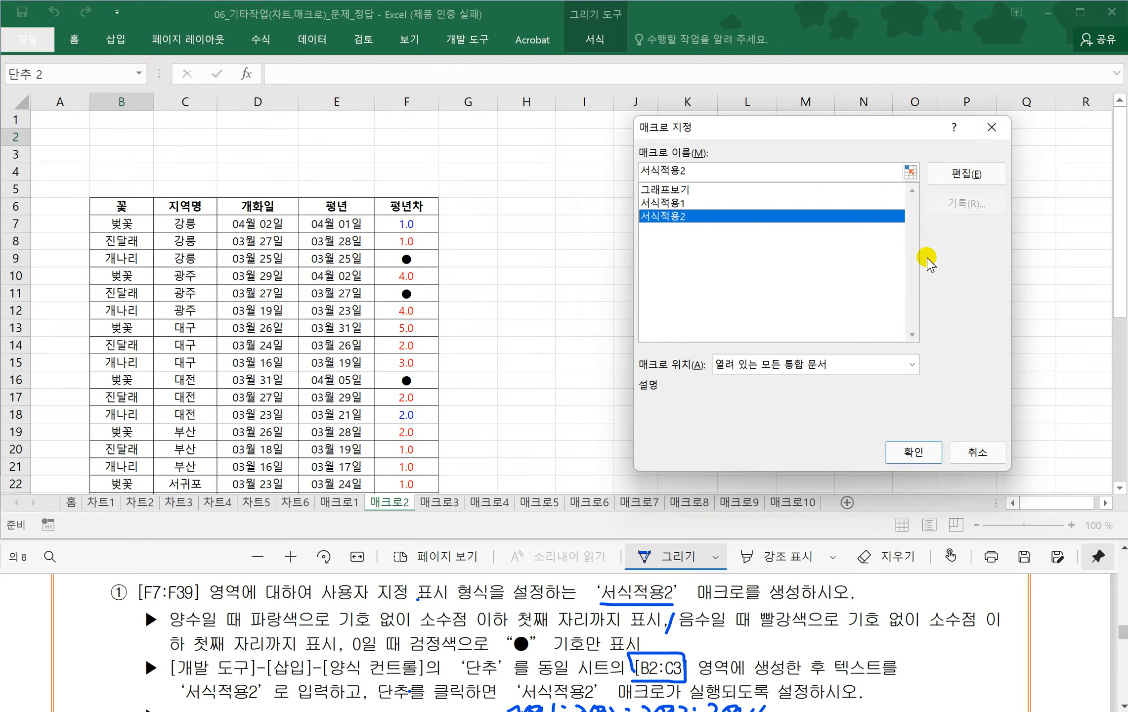
pyautogui.click(909, 451)
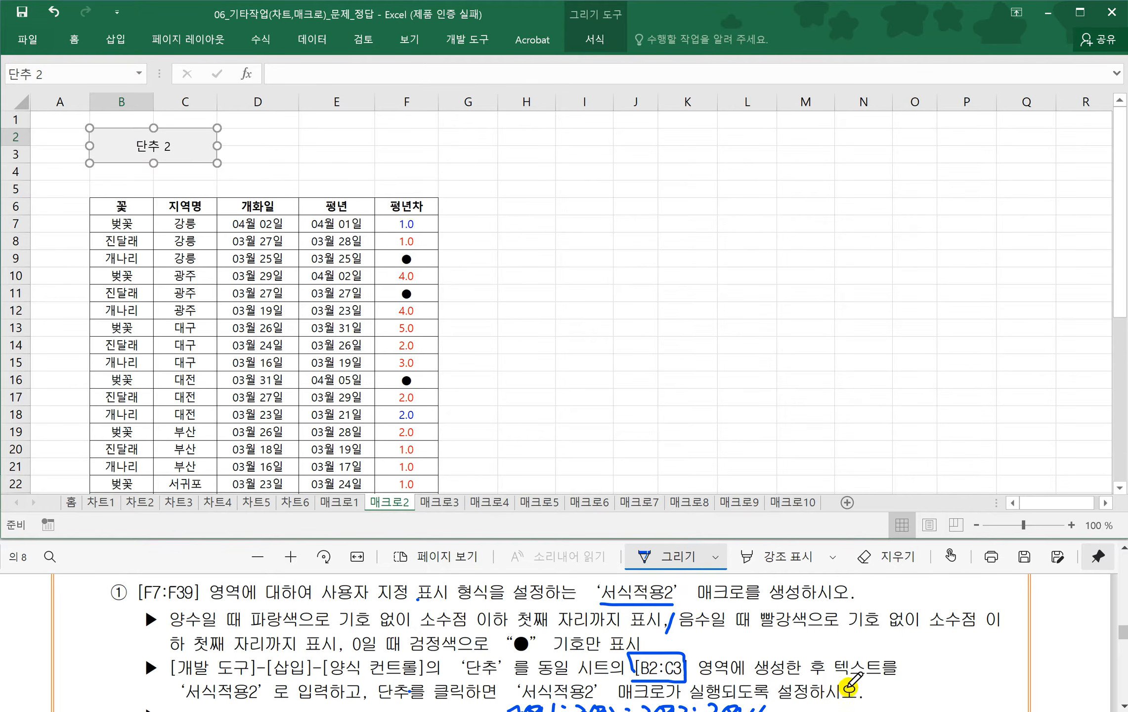
# - Underline the button text instruction '서식적용2' in the PDF and change the text of the button on B2:C3 to 서식적용2
pyautogui.moveTo(835, 678); pyautogui.dragTo(907, 675)
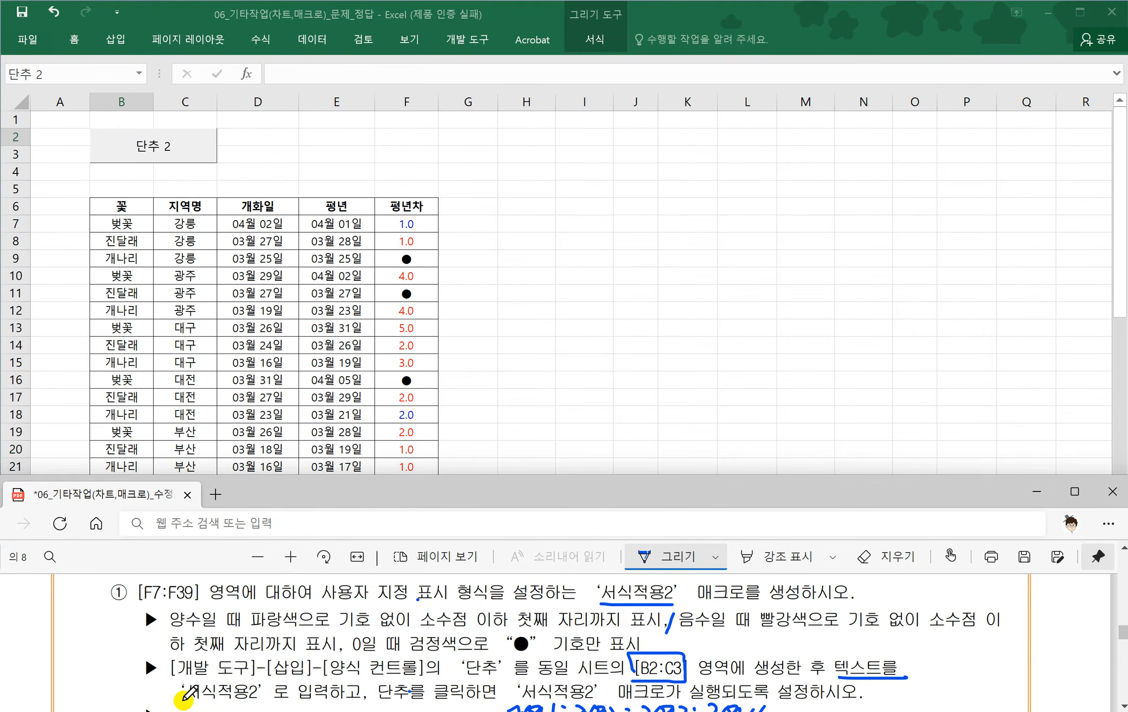
pyautogui.moveTo(183, 701); pyautogui.dragTo(274, 700)
pyautogui.click(132, 147)
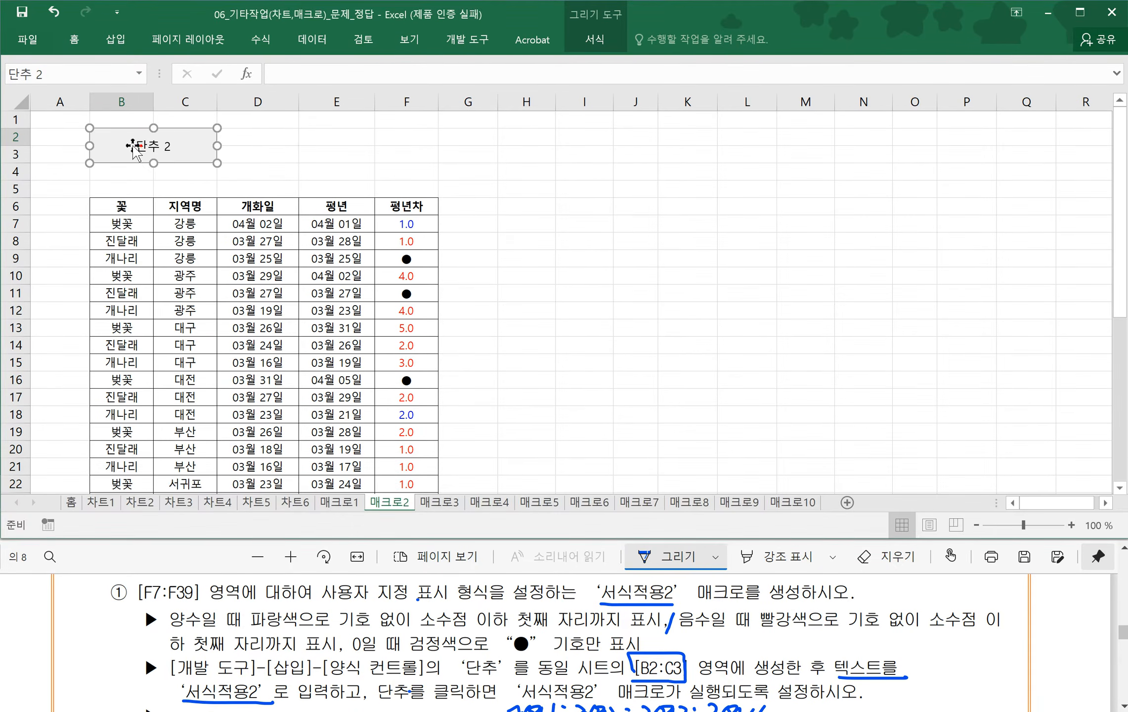
pyautogui.click(139, 145)
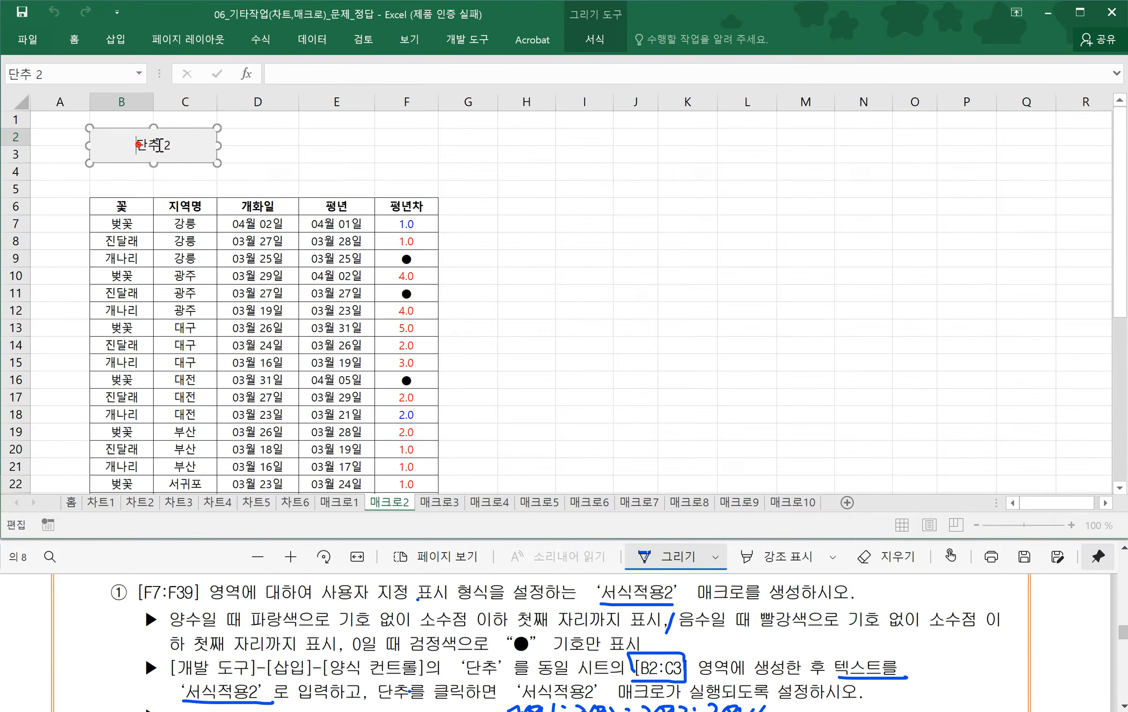
pyautogui.moveTo(100, 144); pyautogui.dragTo(207, 145)
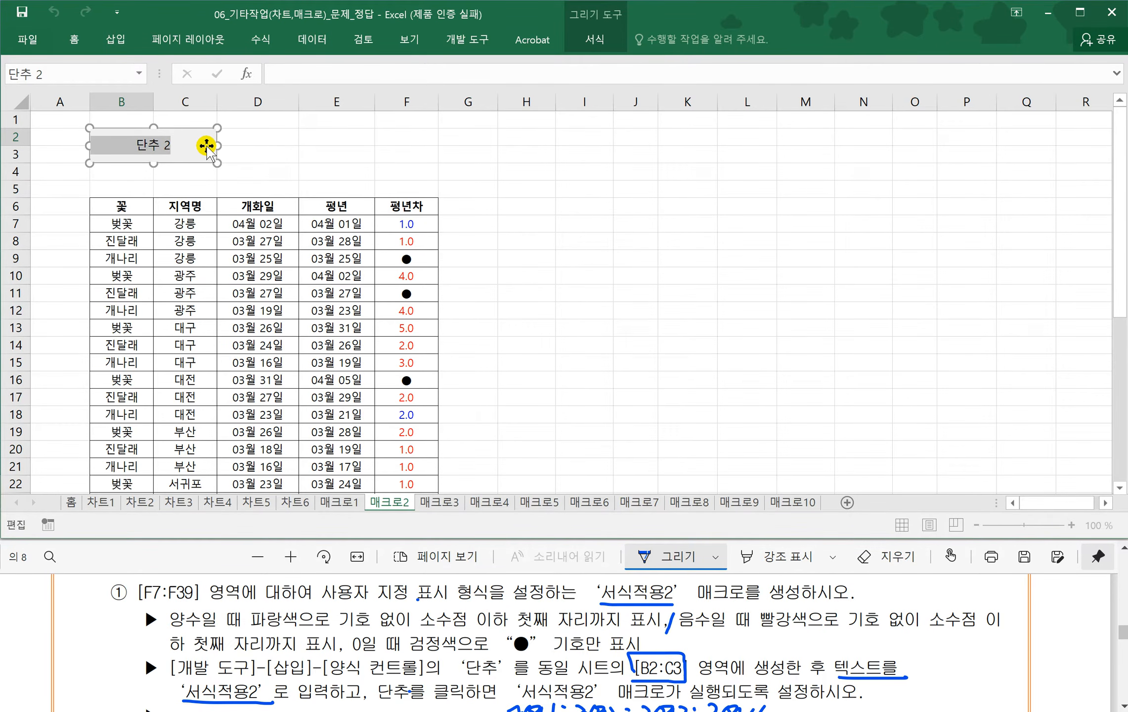
pyautogui.write('서식적용')
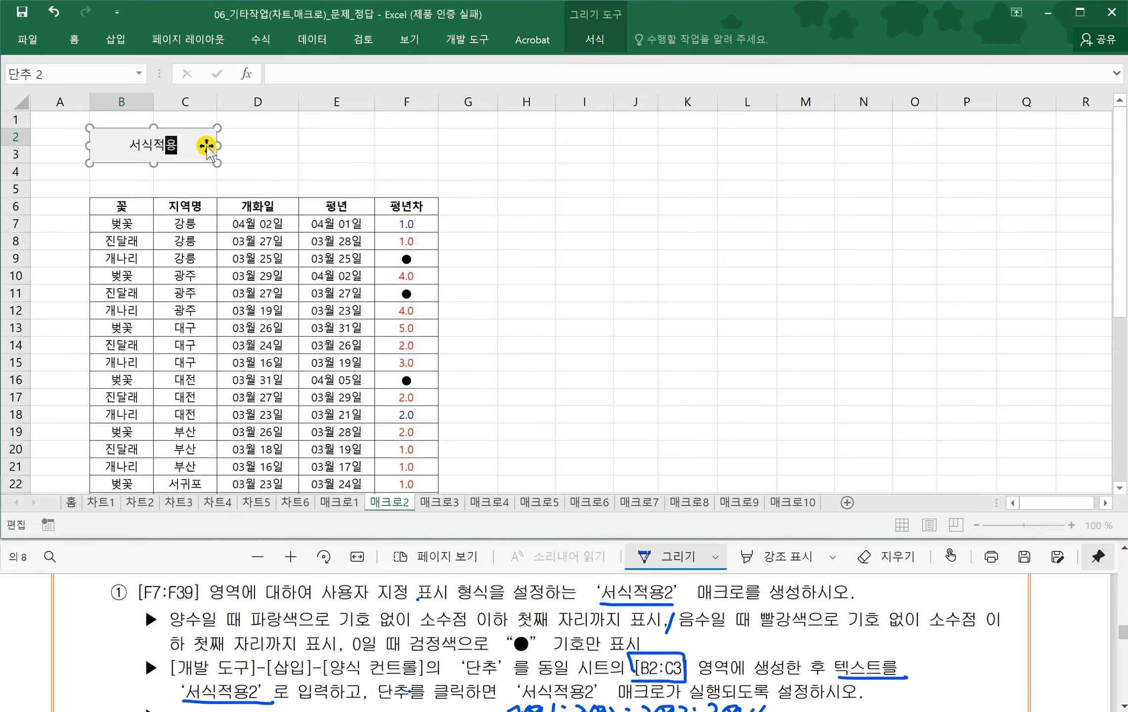
pyautogui.write('2')
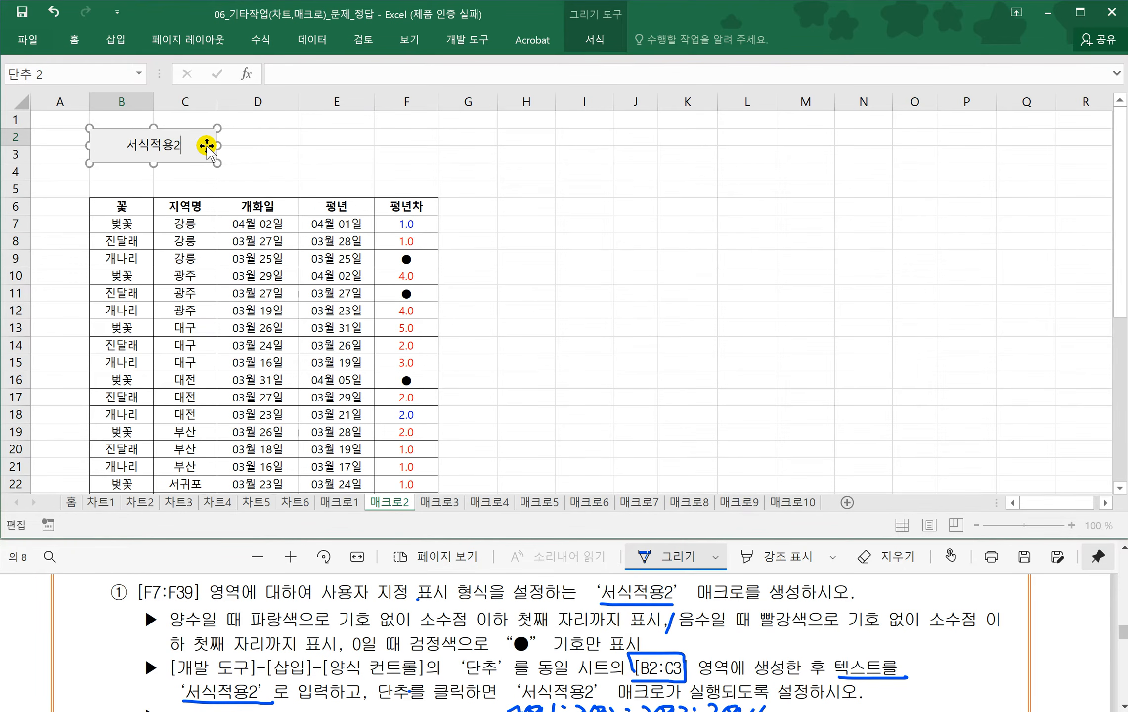
pyautogui.click(273, 170)
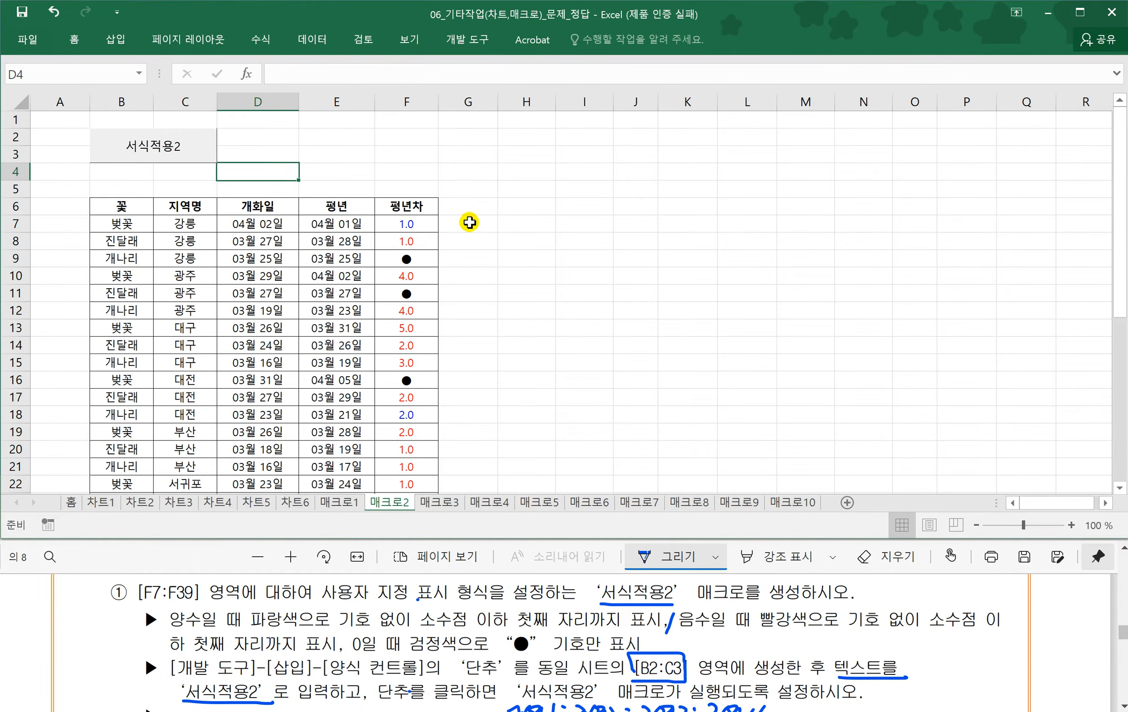
pyautogui.click(495, 207)
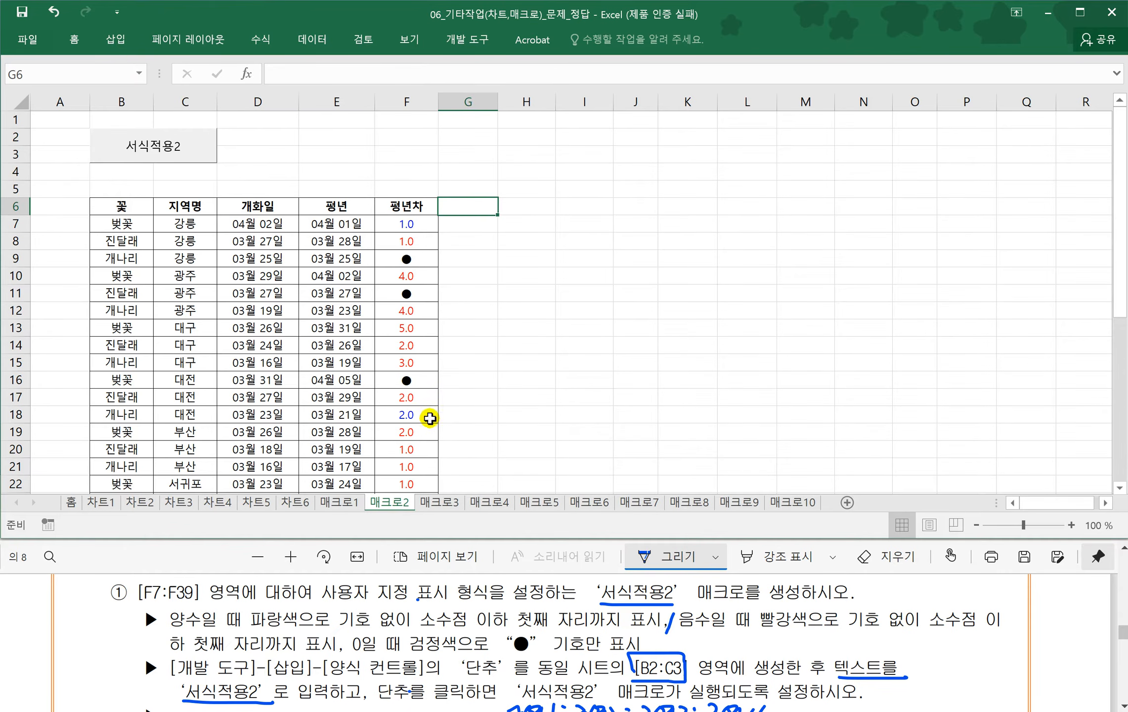
# - Erase the handwritten 구역1 to 구역4 notes covering instruction ② in the PDF
pyautogui.click(324, 603)
pyautogui.scroll(-3, 326, 599)
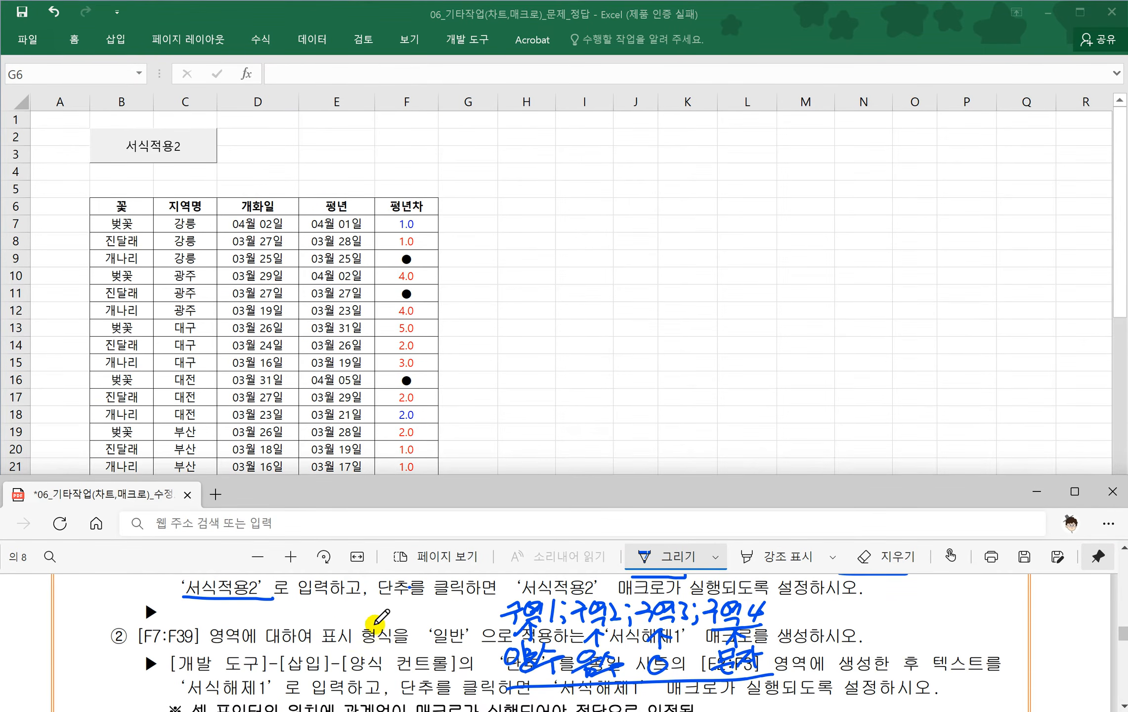
pyautogui.click(884, 556)
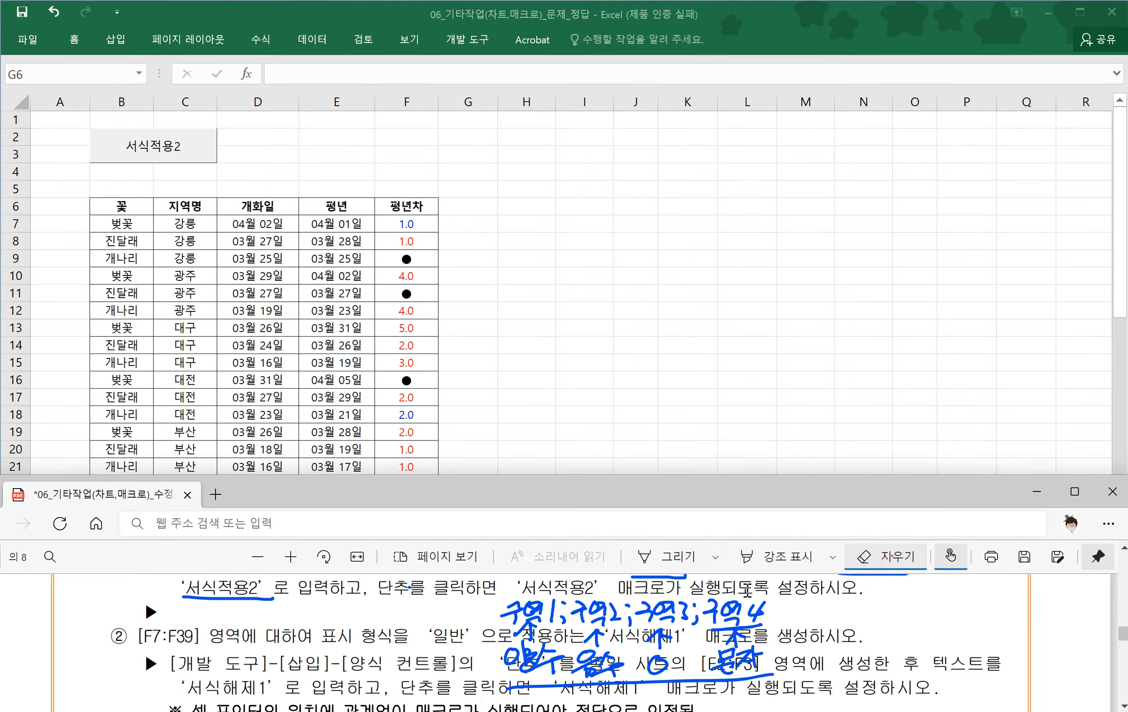
pyautogui.moveTo(576, 612)
pyautogui.mouseDown()
pyautogui.moveTo(556, 614)
pyautogui.moveTo(721, 639)
pyautogui.moveTo(757, 622)
pyautogui.moveTo(756, 652)
pyautogui.moveTo(660, 642)
pyautogui.moveTo(605, 679)
pyautogui.moveTo(561, 635)
pyautogui.moveTo(519, 657)
pyautogui.moveTo(528, 643)
pyautogui.moveTo(583, 638)
pyautogui.moveTo(546, 625)
pyautogui.moveTo(595, 605)
pyautogui.moveTo(635, 606)
pyautogui.moveTo(520, 650)
pyautogui.moveTo(827, 576)
pyautogui.mouseUp()
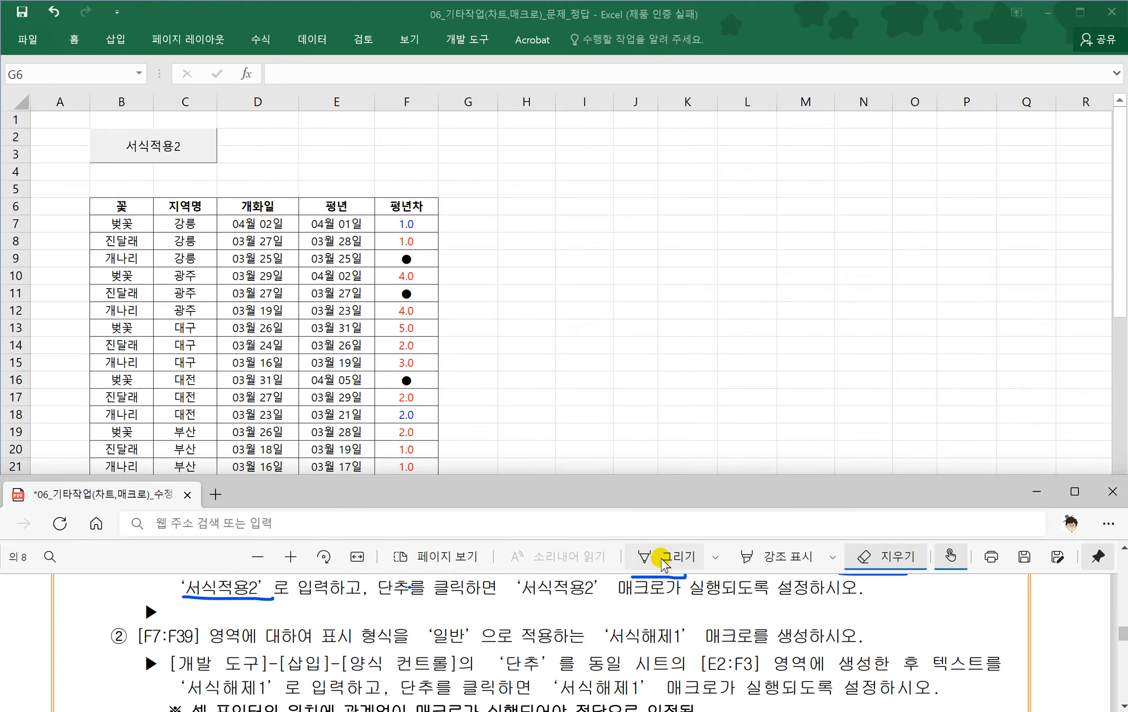
# - Underline the range F7:F39 and the '일반' number format requirement in instruction ② of the PDF with the pen
pyautogui.click(662, 555)
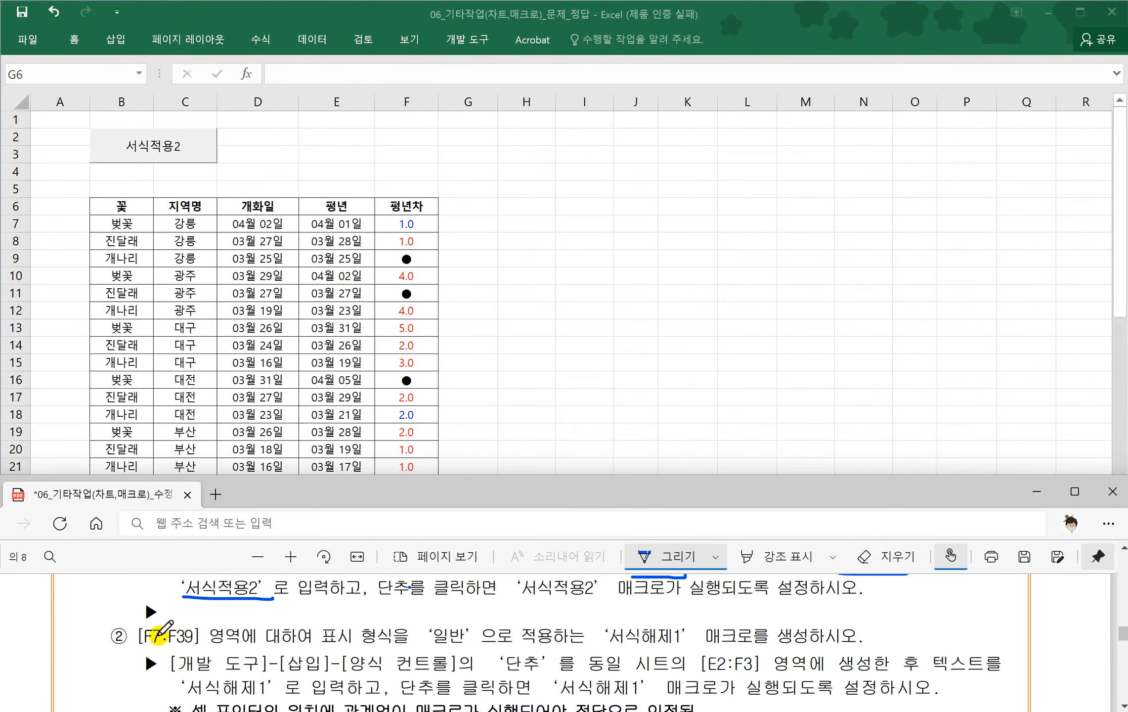
pyautogui.moveTo(139, 648); pyautogui.dragTo(183, 648)
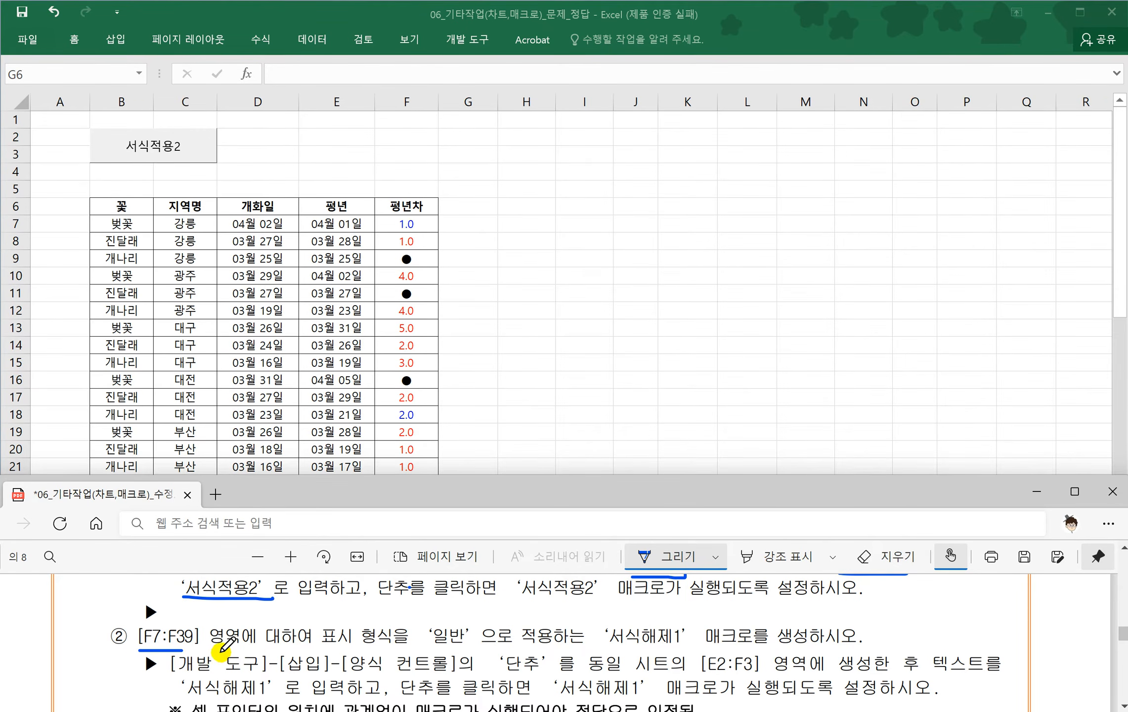
pyautogui.moveTo(324, 646); pyautogui.dragTo(545, 647)
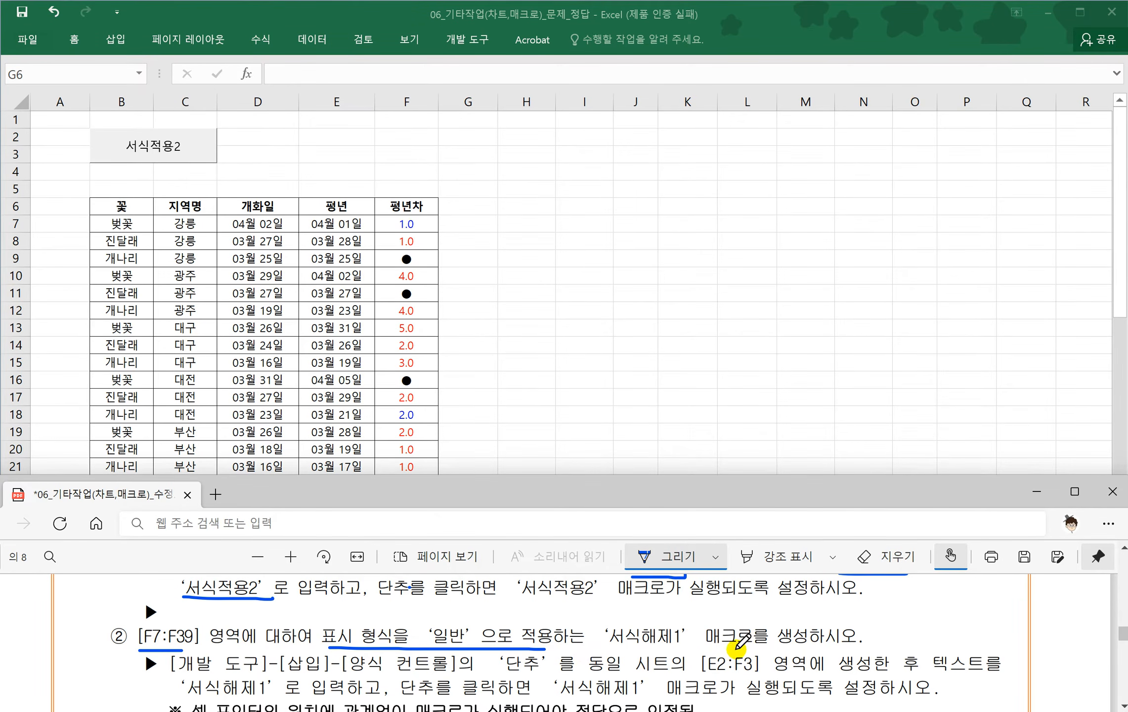
pyautogui.scroll(-1, 638, 649)
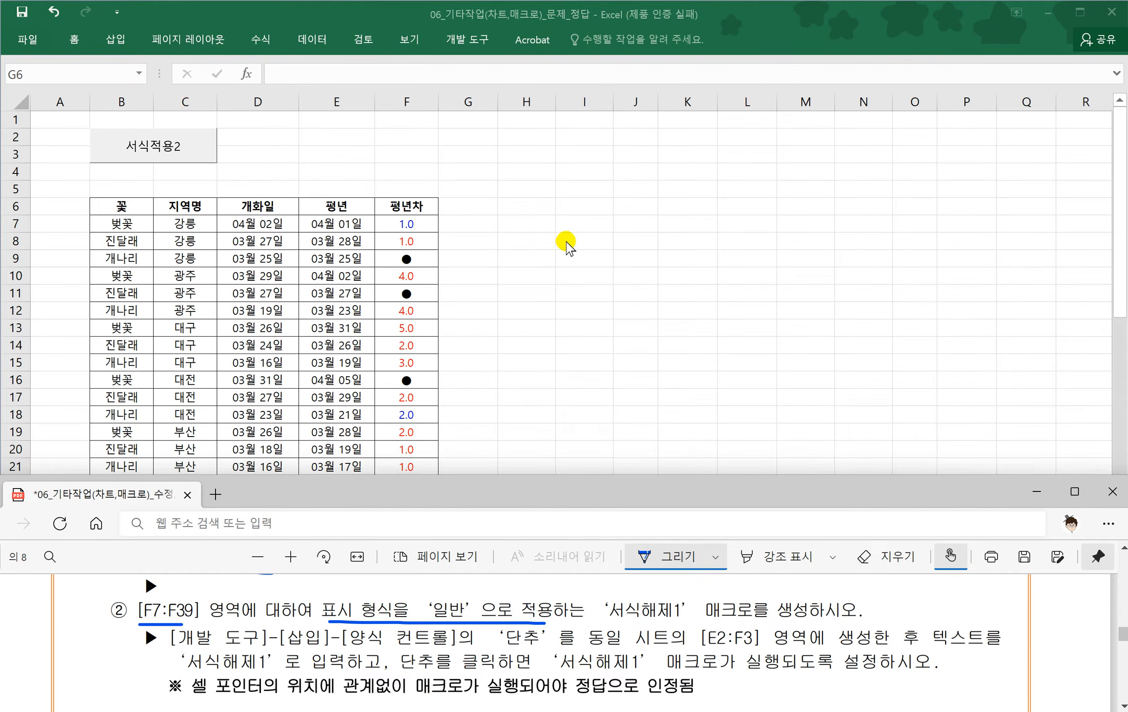
# - Return to the worksheet and start recording a macro named 서식해제1 stored in the current workbook
pyautogui.click(568, 241)
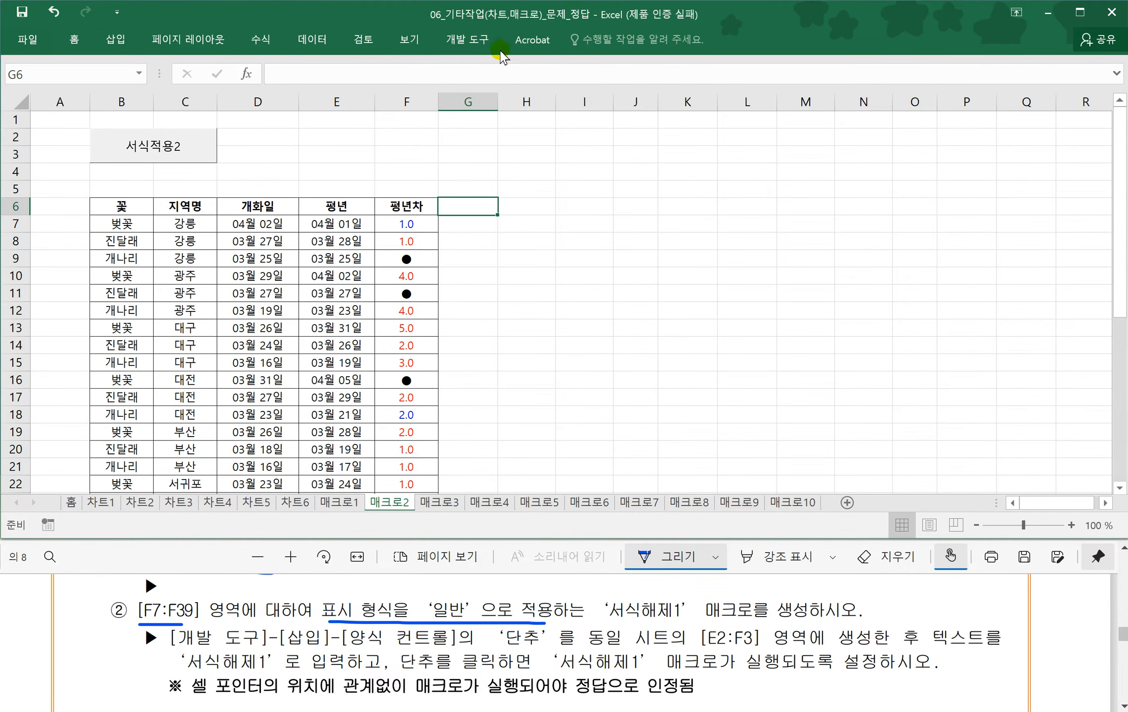
pyautogui.click(470, 45)
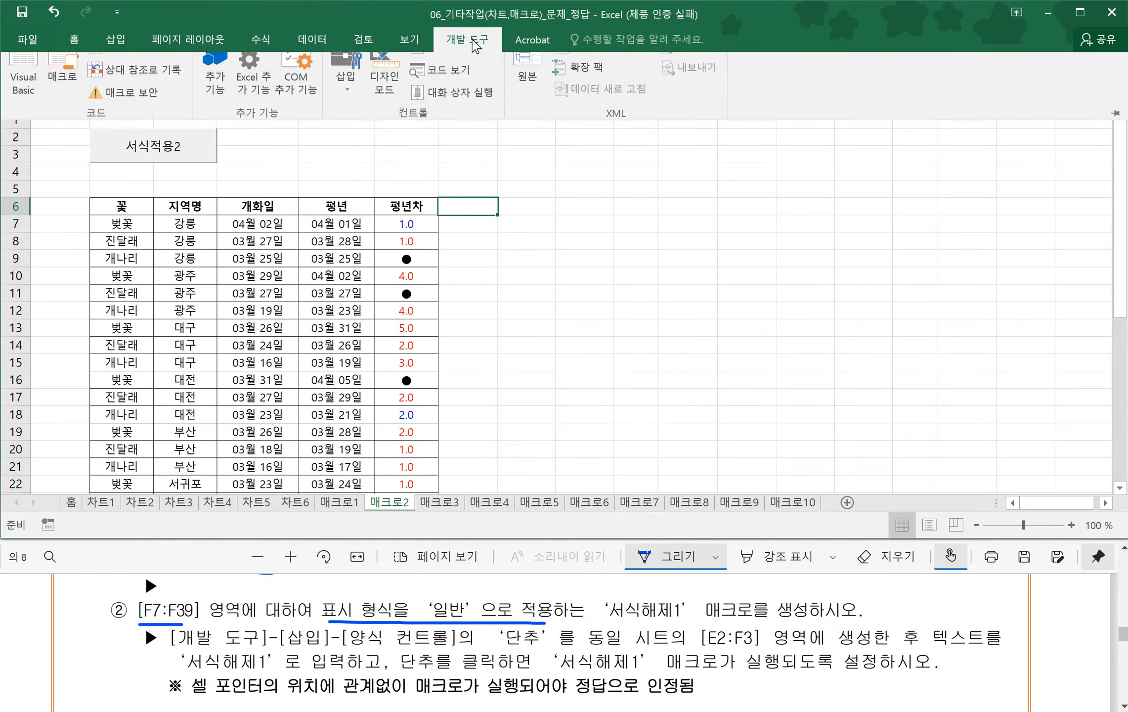
pyautogui.click(124, 70)
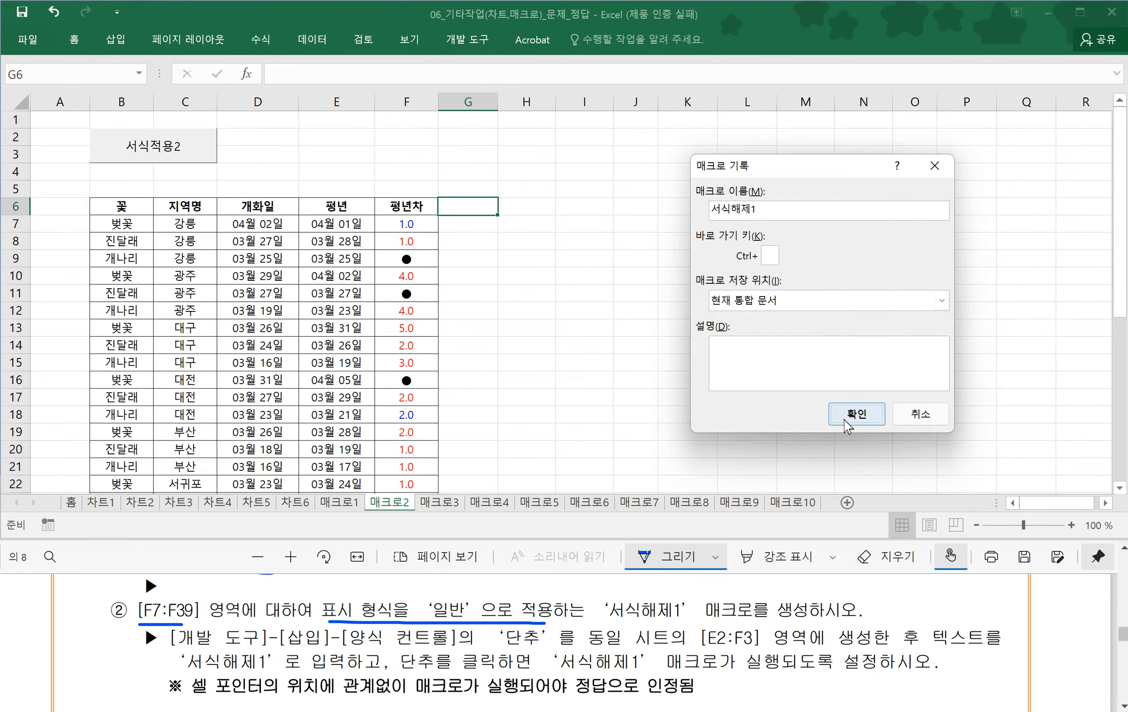
pyautogui.click(846, 422)
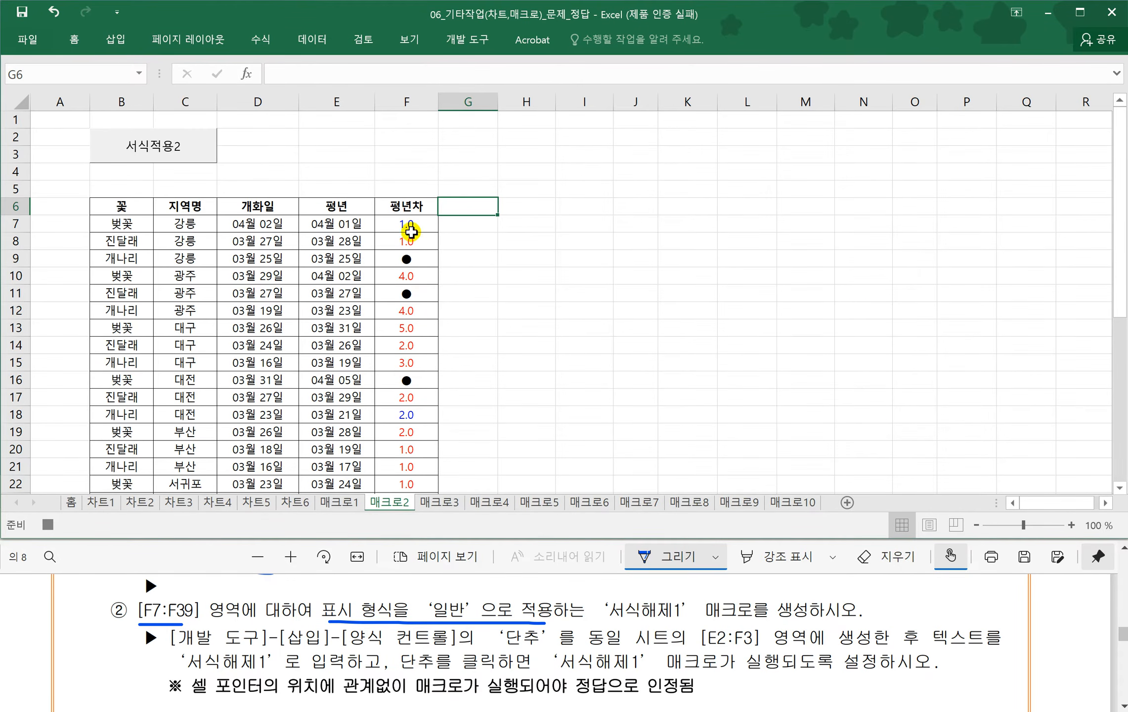
# - Apply the 일반 (General) number format to the 평년차 cells F7:F39
pyautogui.click(407, 226)
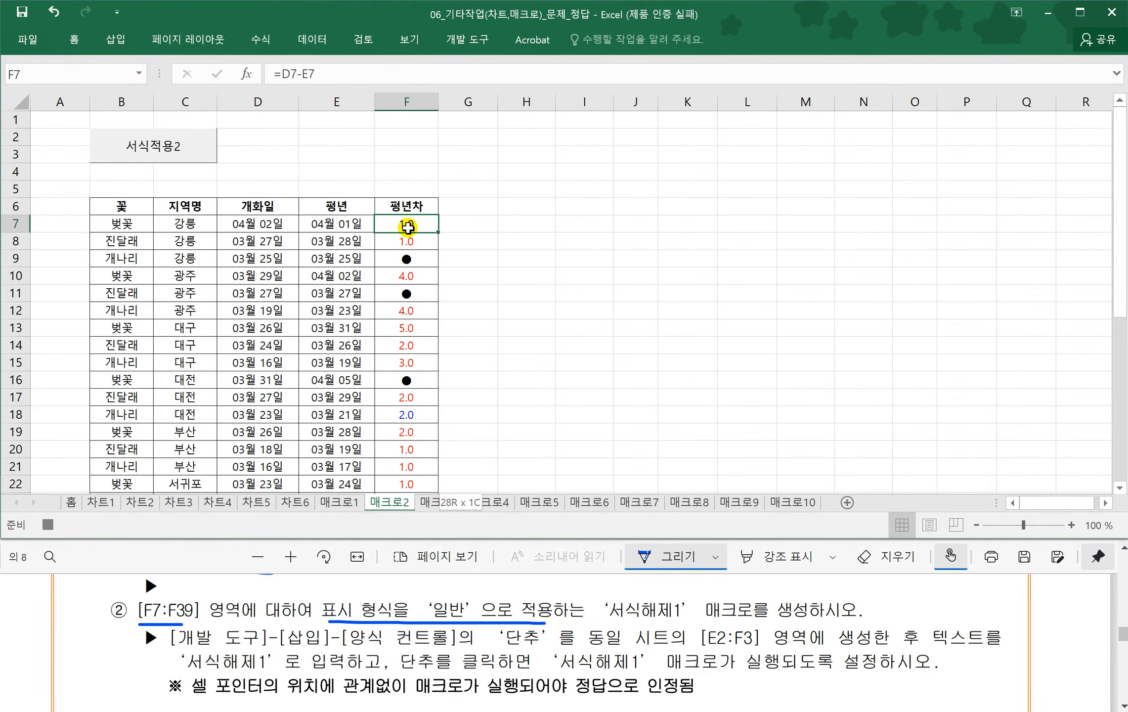
pyautogui.hotkey('ctrl', 'shift', 'Down')
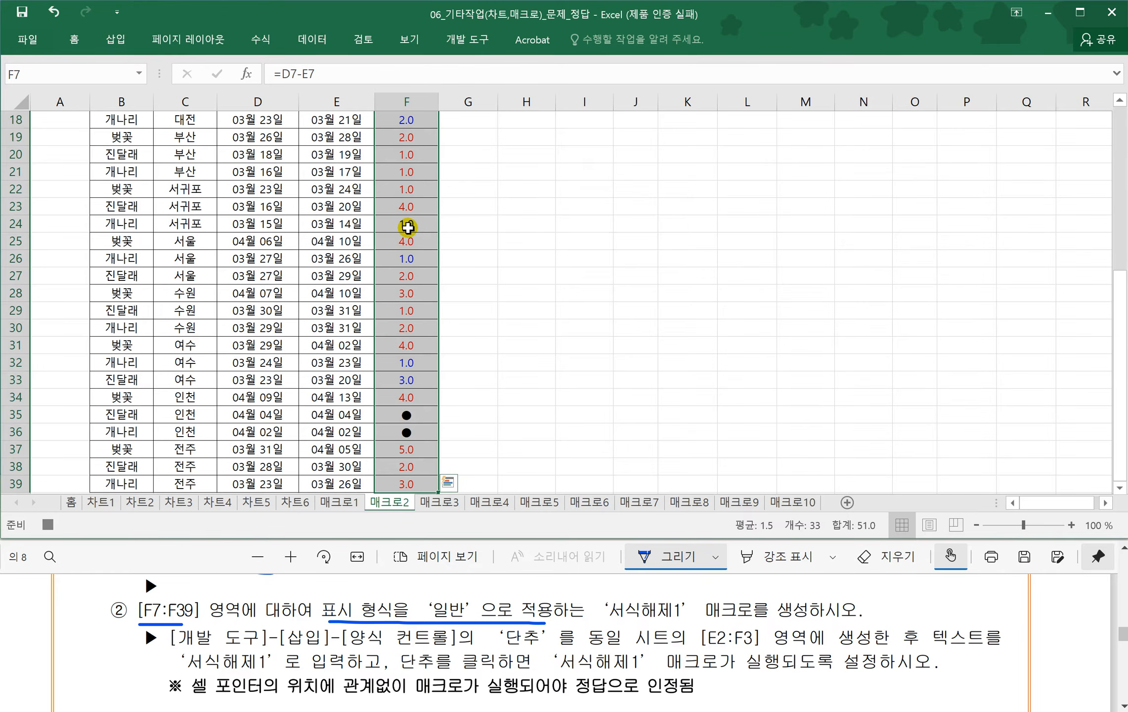
pyautogui.scroll(6, 407, 226)
pyautogui.hotkey('ctrl', '1')
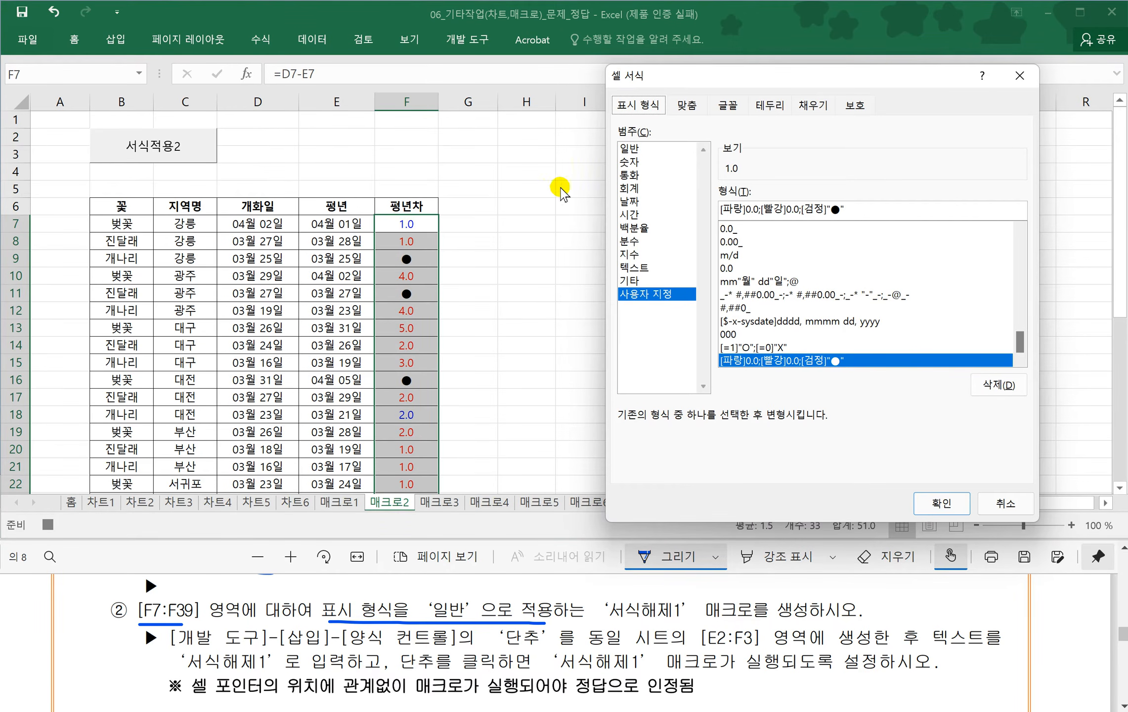
pyautogui.click(630, 147)
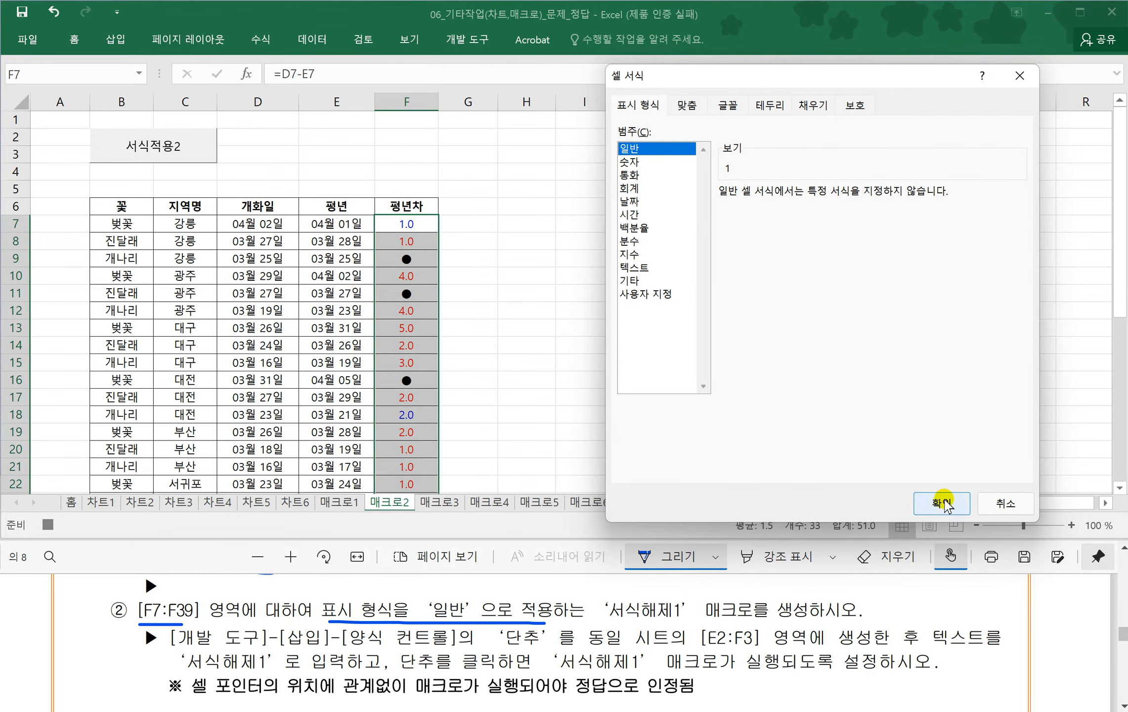
pyautogui.click(941, 502)
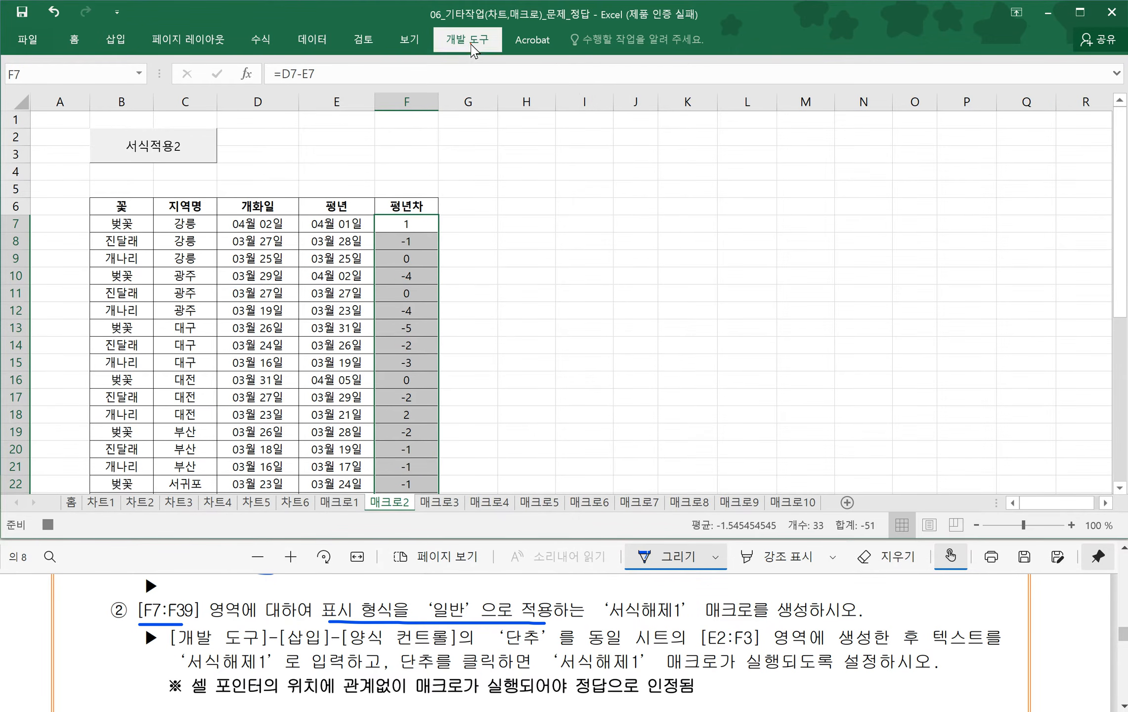
# - Stop recording the 서식해제1 macro and return to the worksheet
pyautogui.click(467, 40)
pyautogui.click(126, 69)
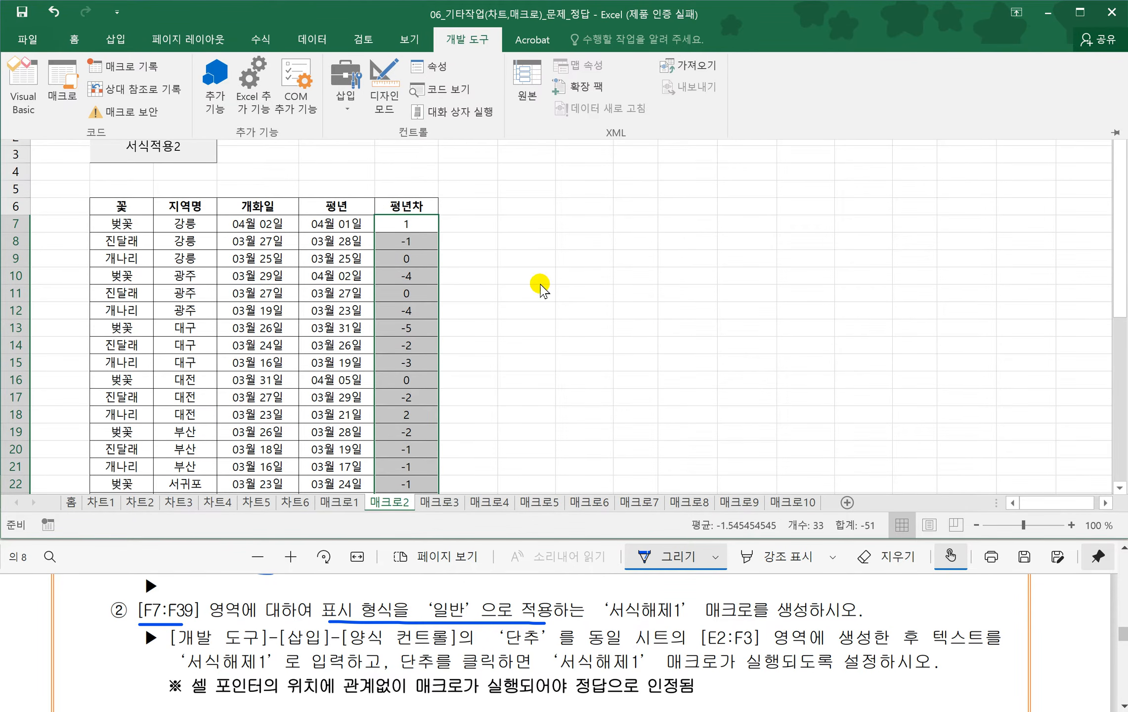
pyautogui.click(537, 283)
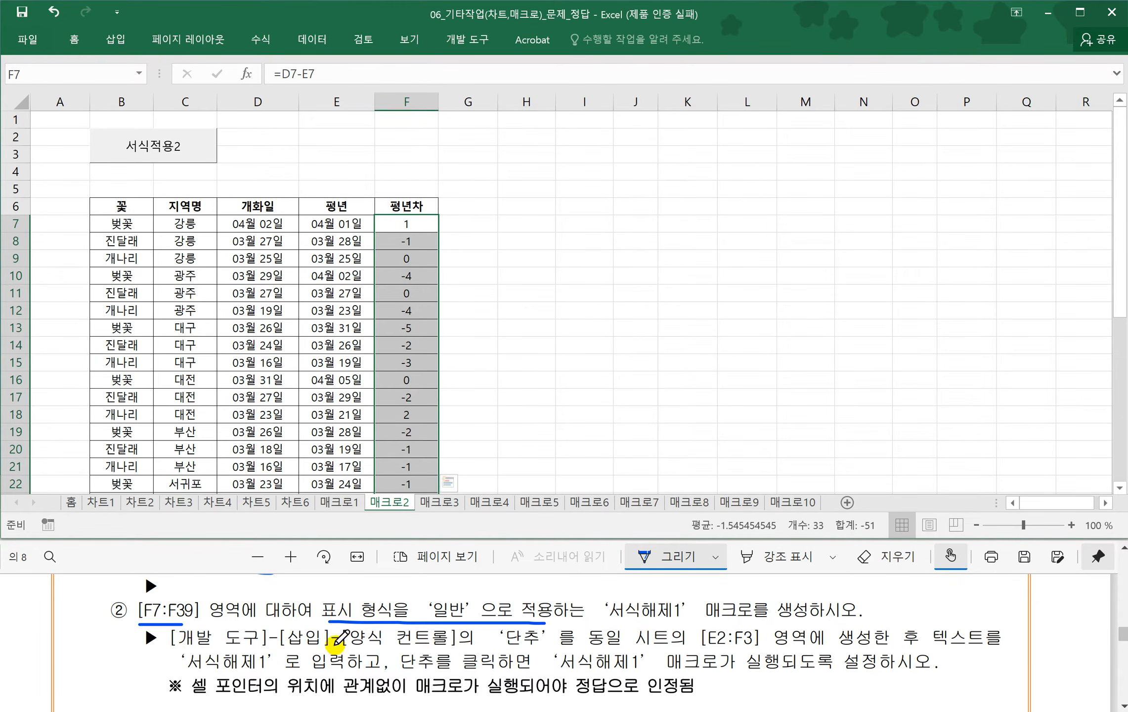
# - Underline the E2:F3 placement in the PDF and draw a form-control button over E2:F3, assigning the 서식해제1 macro
pyautogui.moveTo(593, 645); pyautogui.dragTo(761, 644)
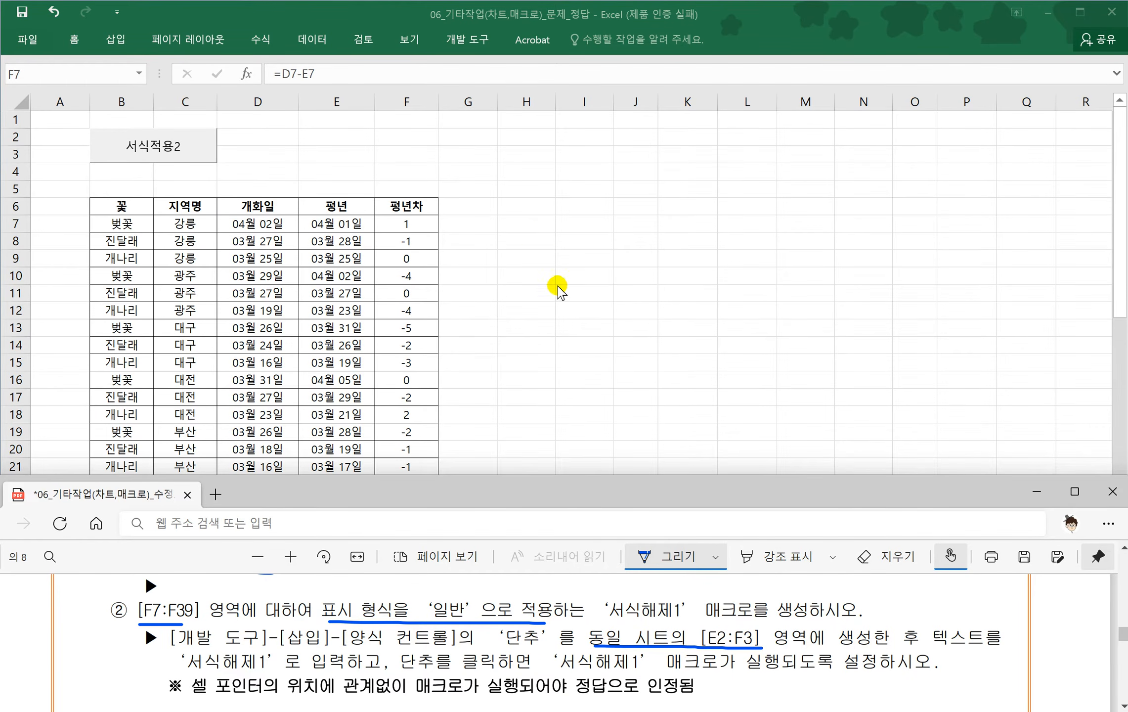
pyautogui.click(561, 249)
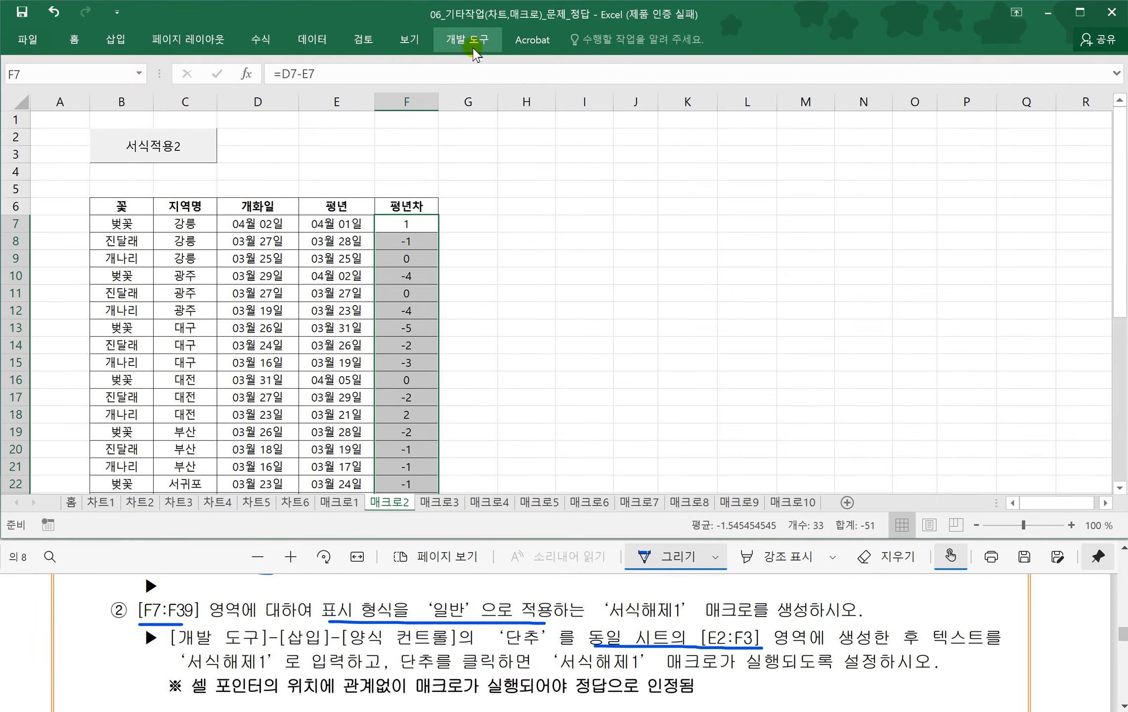
pyautogui.click(475, 39)
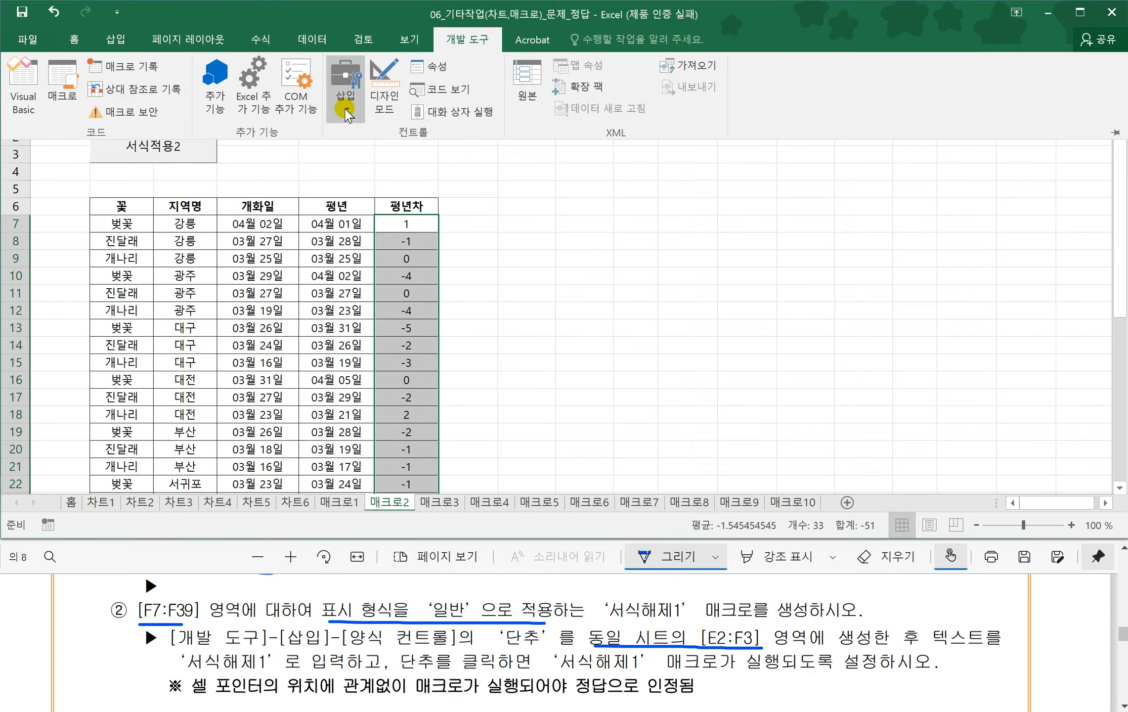
pyautogui.click(348, 114)
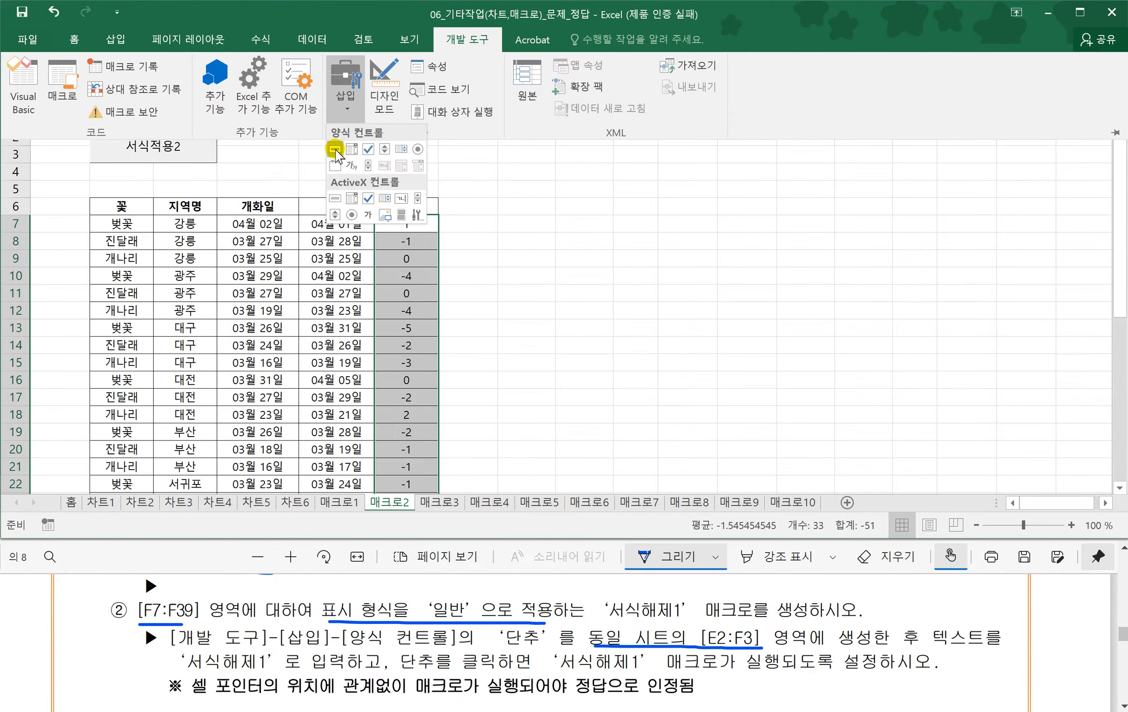
pyautogui.click(335, 149)
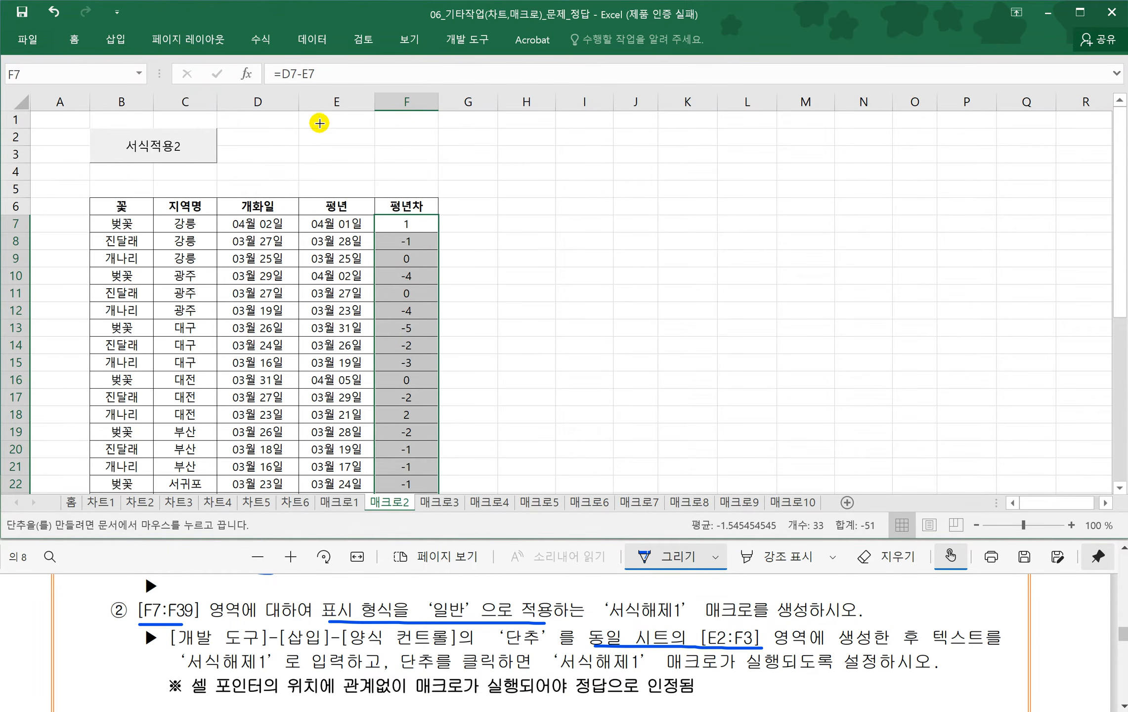
pyautogui.moveTo(295, 129); pyautogui.dragTo(423, 162)
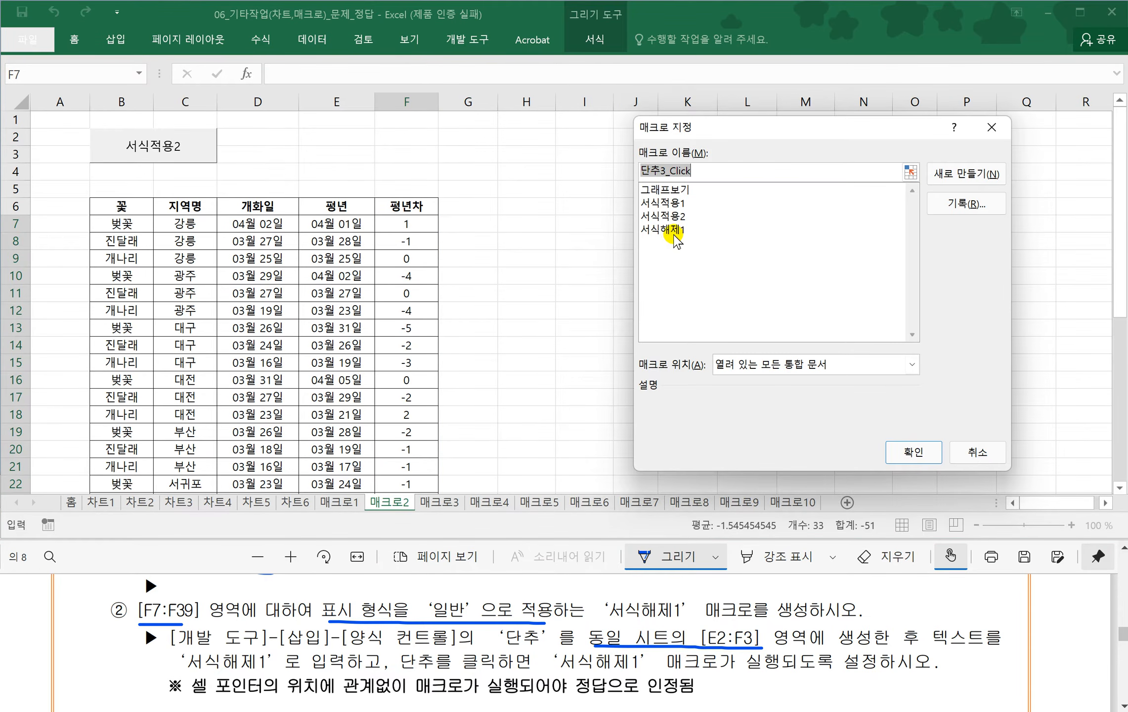
pyautogui.click(672, 230)
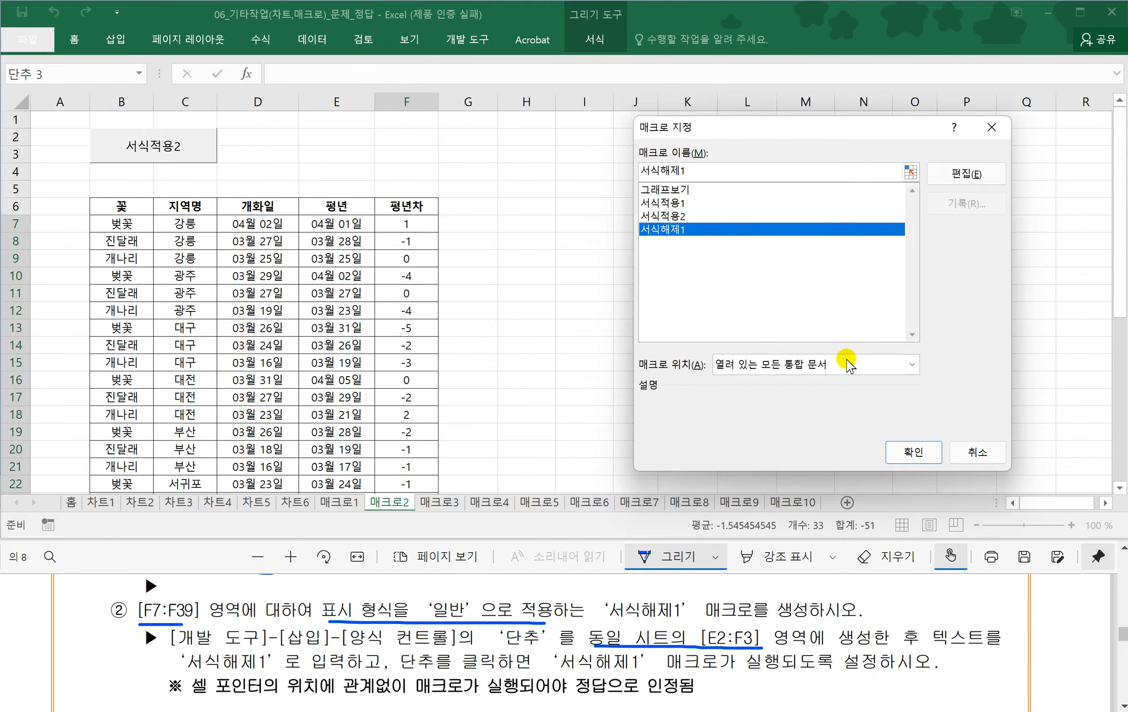
pyautogui.click(913, 451)
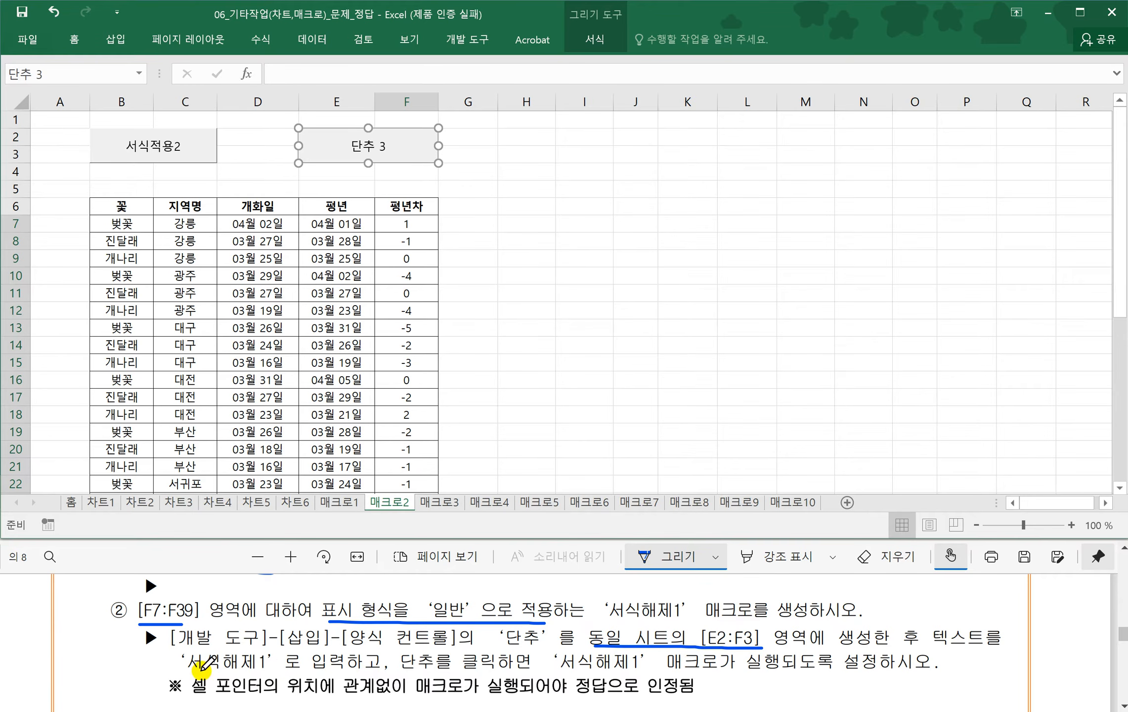
# - Change the label of the new button on E2:F3 to 서식해제1 and deselect it
pyautogui.click(352, 148)
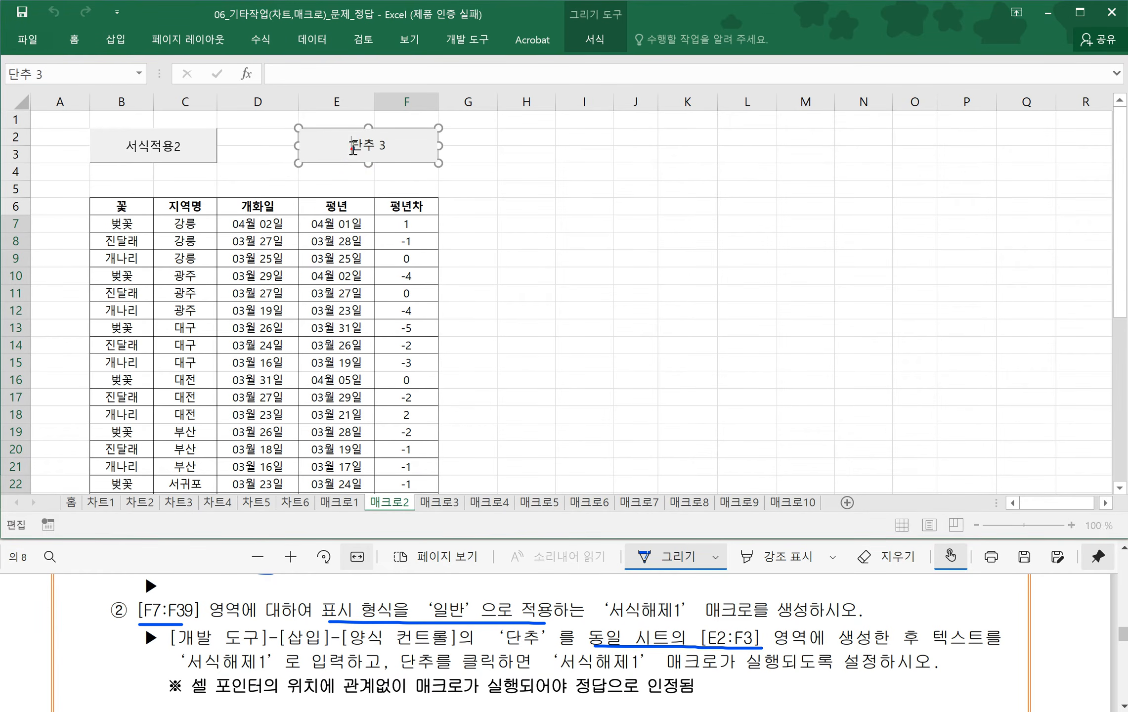
pyautogui.moveTo(355, 145); pyautogui.dragTo(394, 144)
pyautogui.write('서')
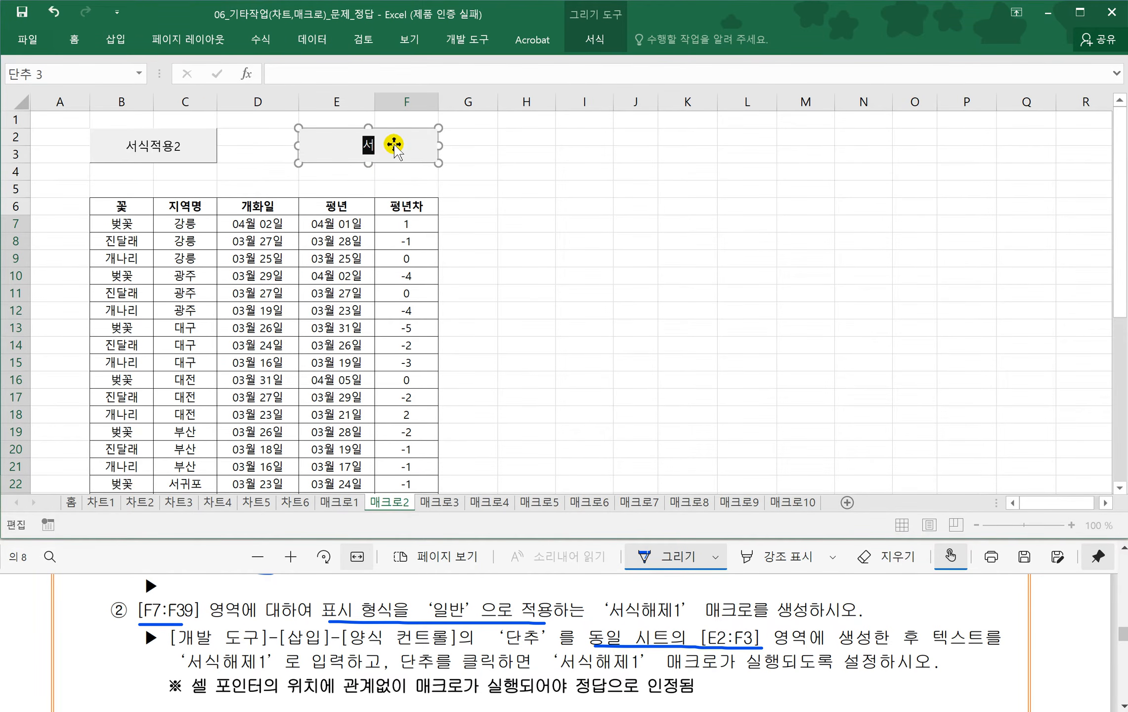
pyautogui.write('식해제1')
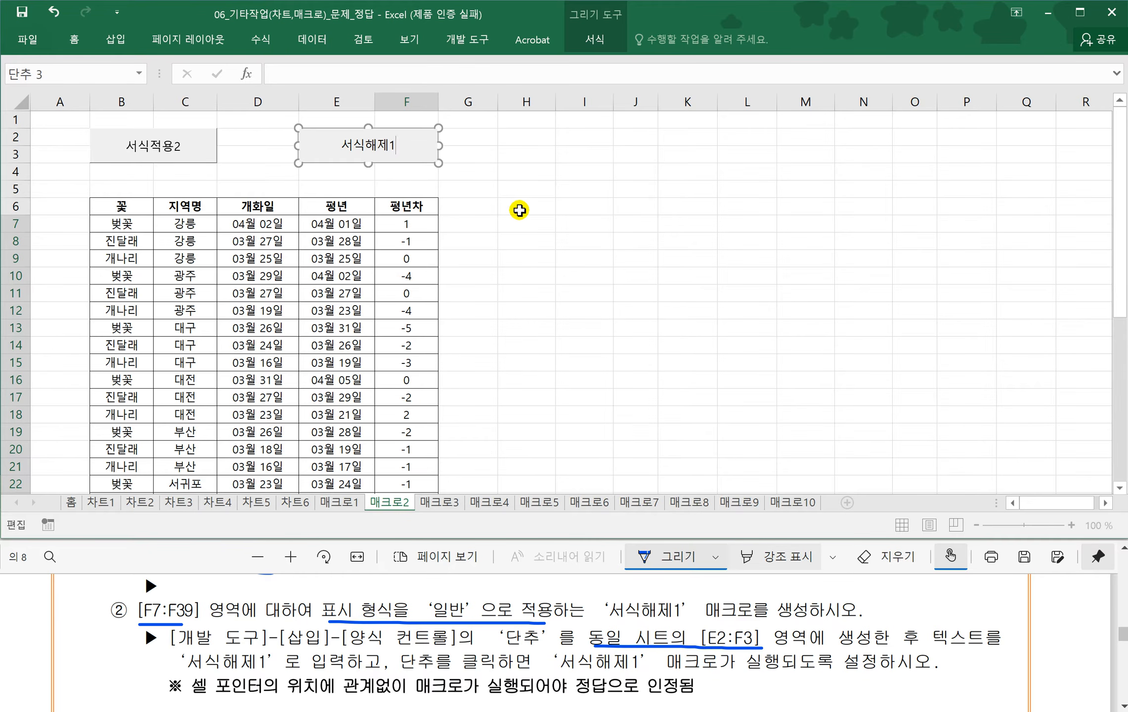
pyautogui.click(504, 191)
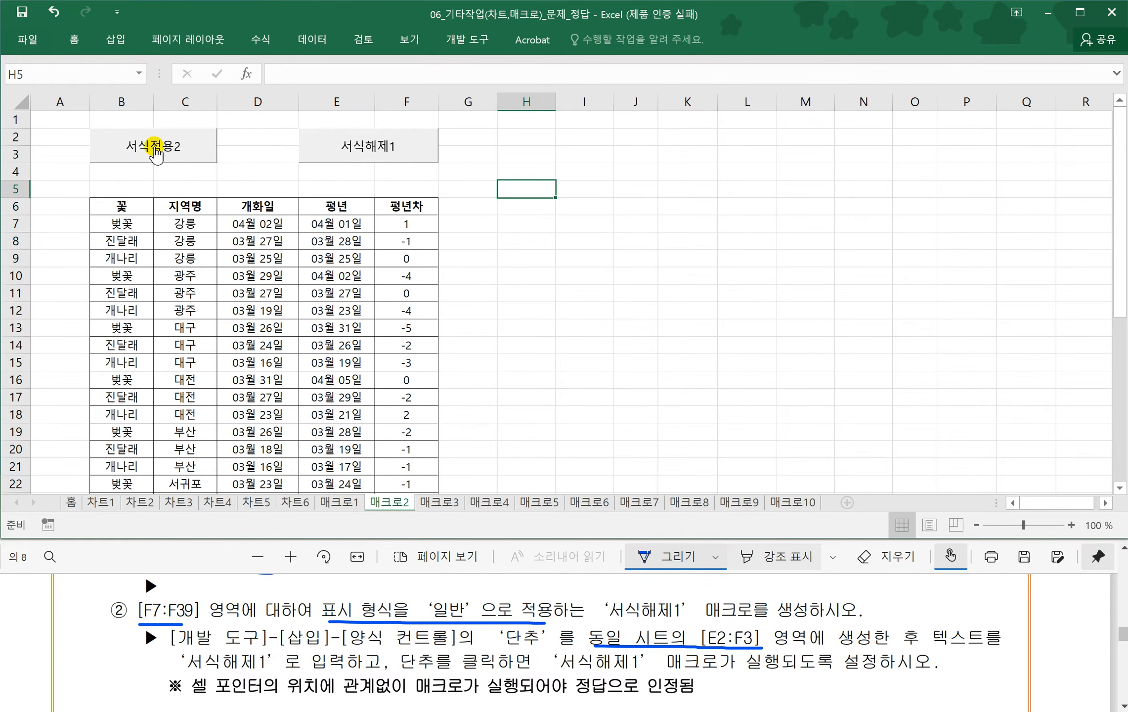
# - Test the 서식적용2 and 서식해제1 buttons by running their macros alternately, and finish on an empty cell
pyautogui.click(467, 39)
pyautogui.click(516, 227)
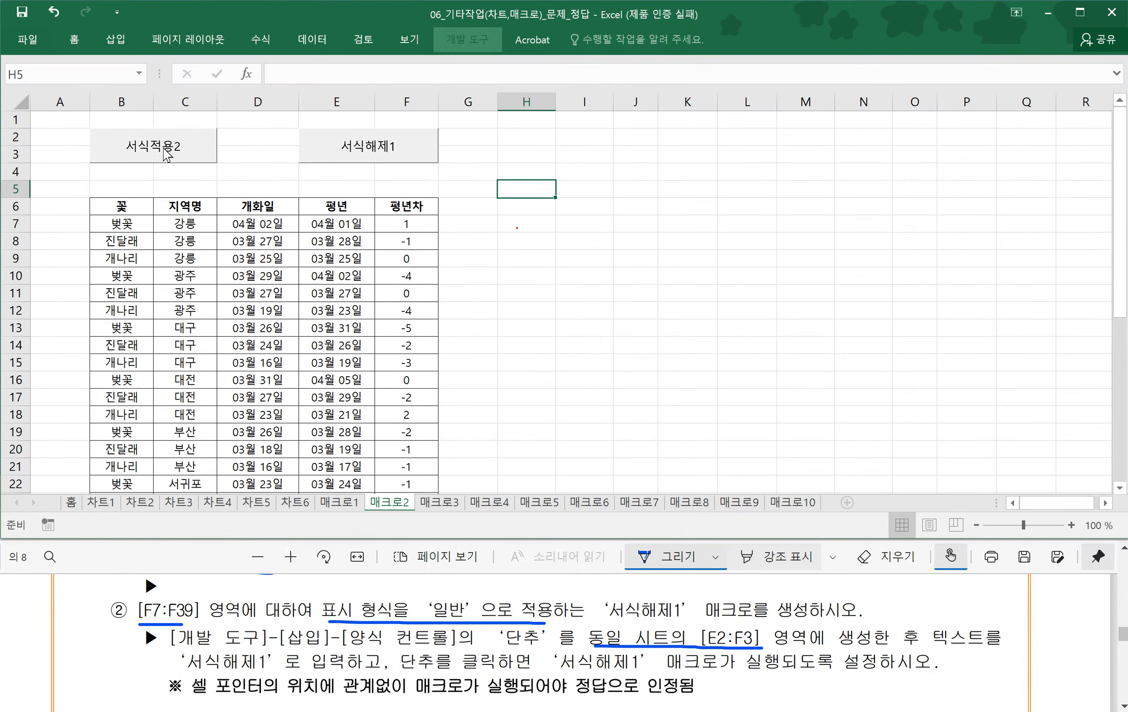
pyautogui.click(166, 154)
pyautogui.click(357, 153)
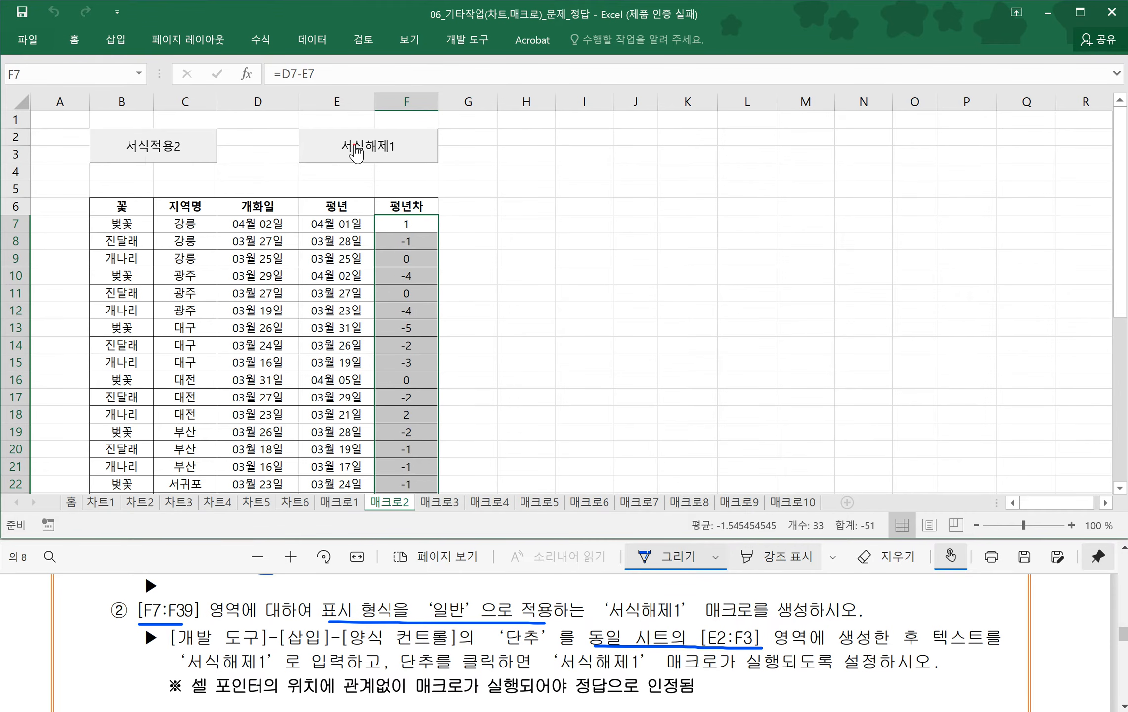
pyautogui.click(157, 148)
pyautogui.click(354, 148)
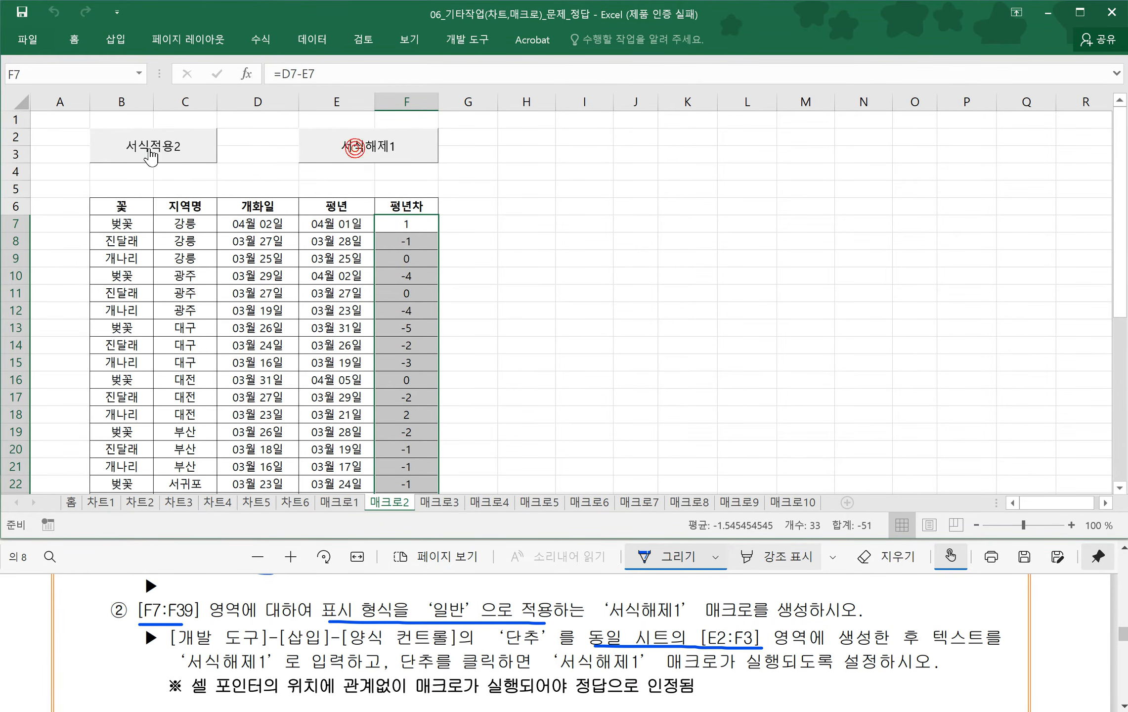
pyautogui.click(150, 157)
pyautogui.click(356, 148)
pyautogui.click(546, 202)
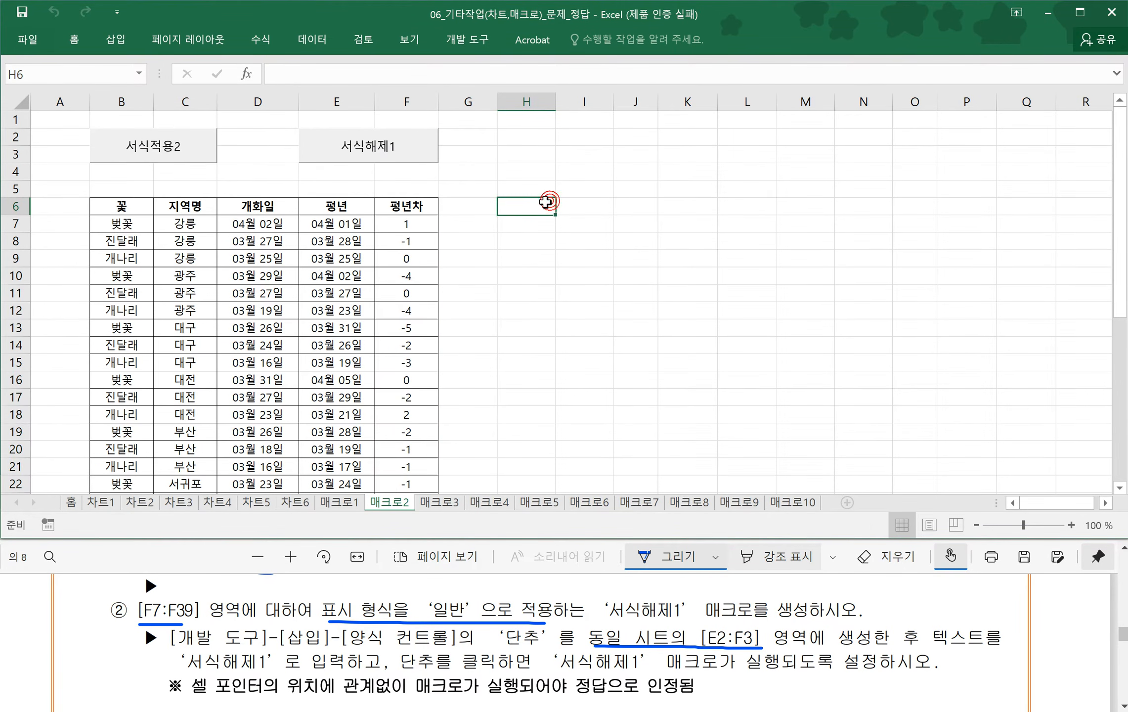
pyautogui.click(509, 243)
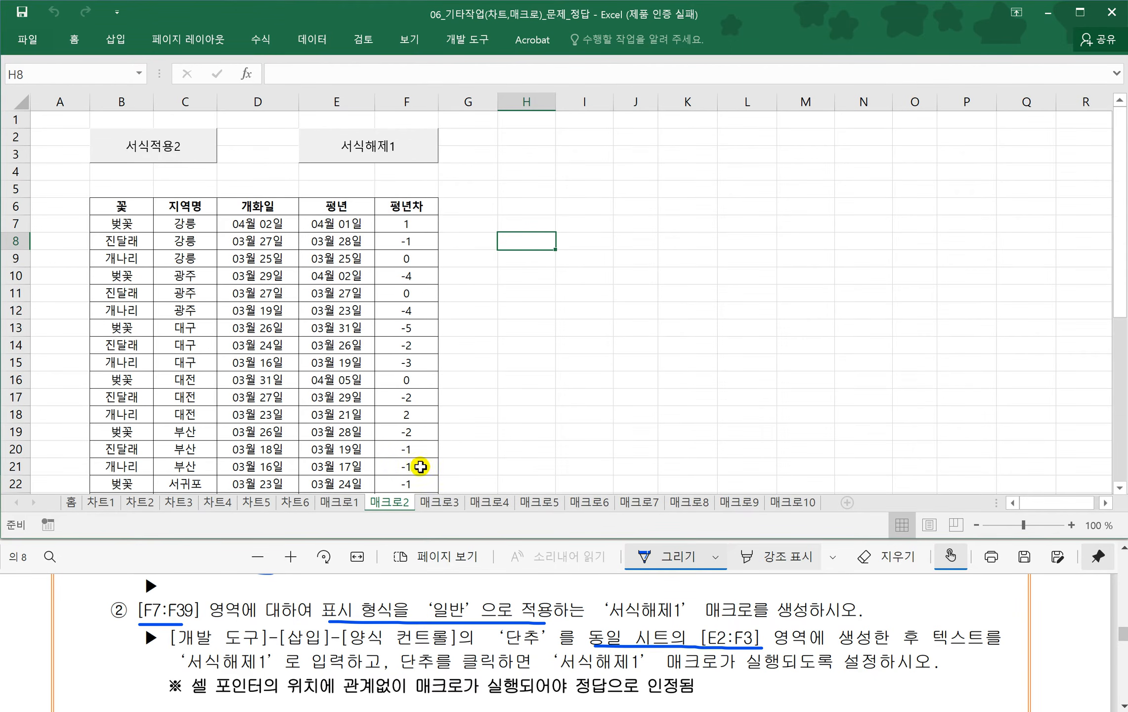
# - Switch to the 매크로3 sheet and bring its instruction ① for G3:G33 into view in the PDF
pyautogui.click(446, 505)
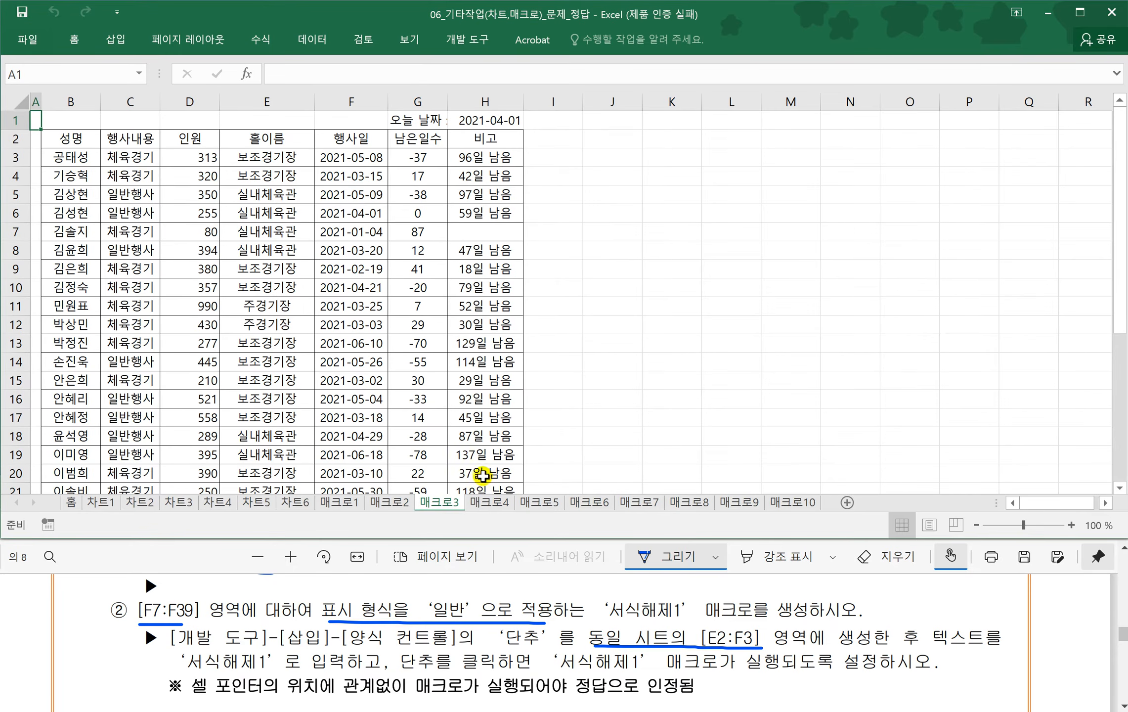
pyautogui.click(205, 567)
pyautogui.scroll(-10, 252, 593)
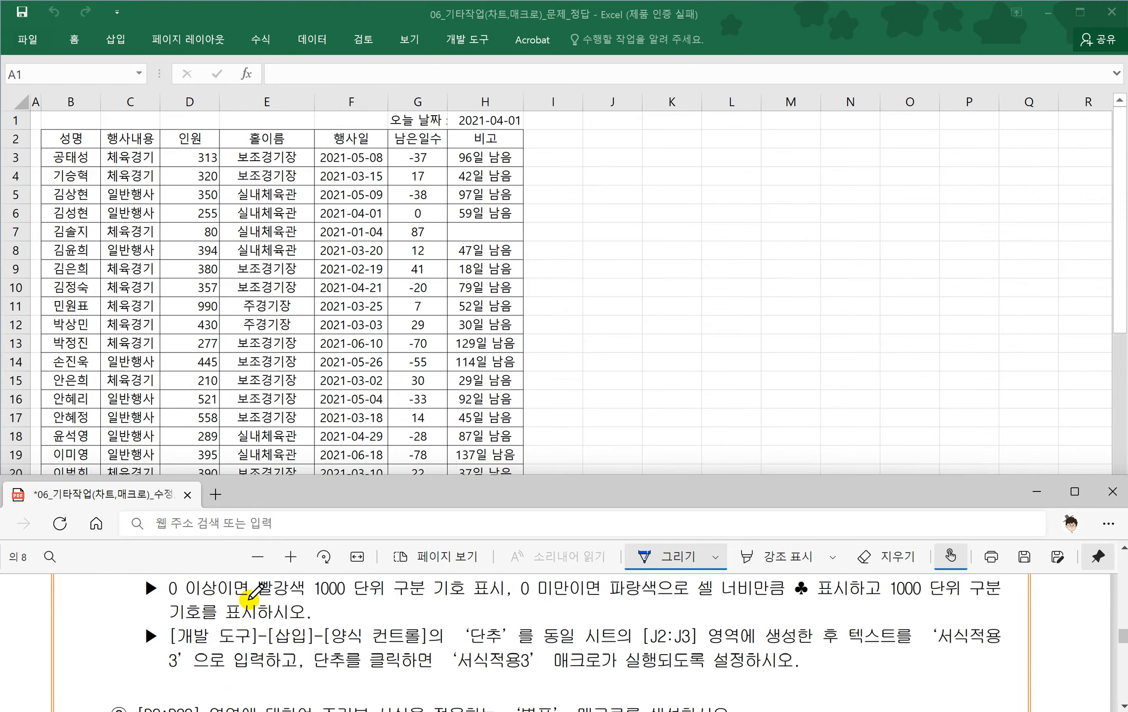
pyautogui.scroll(2, 250, 598)
pyautogui.scroll(-1, 238, 588)
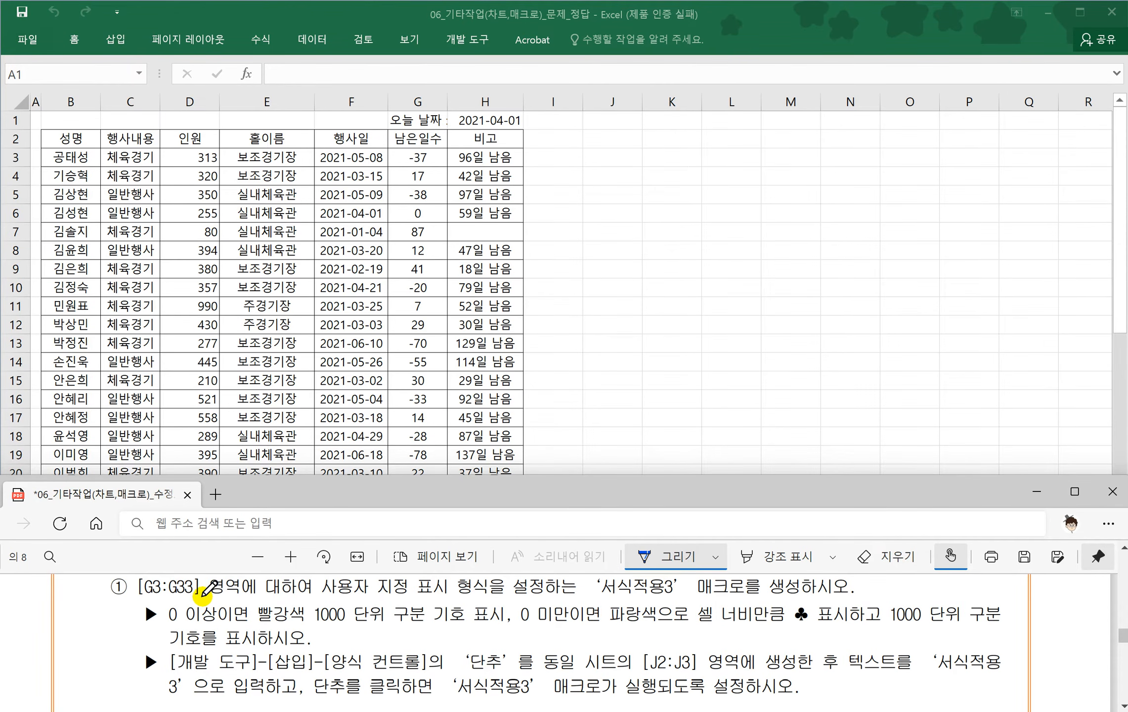
# - Underline the custom format requirement, the 서식적용3 macro name and the color conditions in instruction ① of the PDF, and circle the ♣ symbol
pyautogui.moveTo(322, 596); pyautogui.dragTo(529, 596)
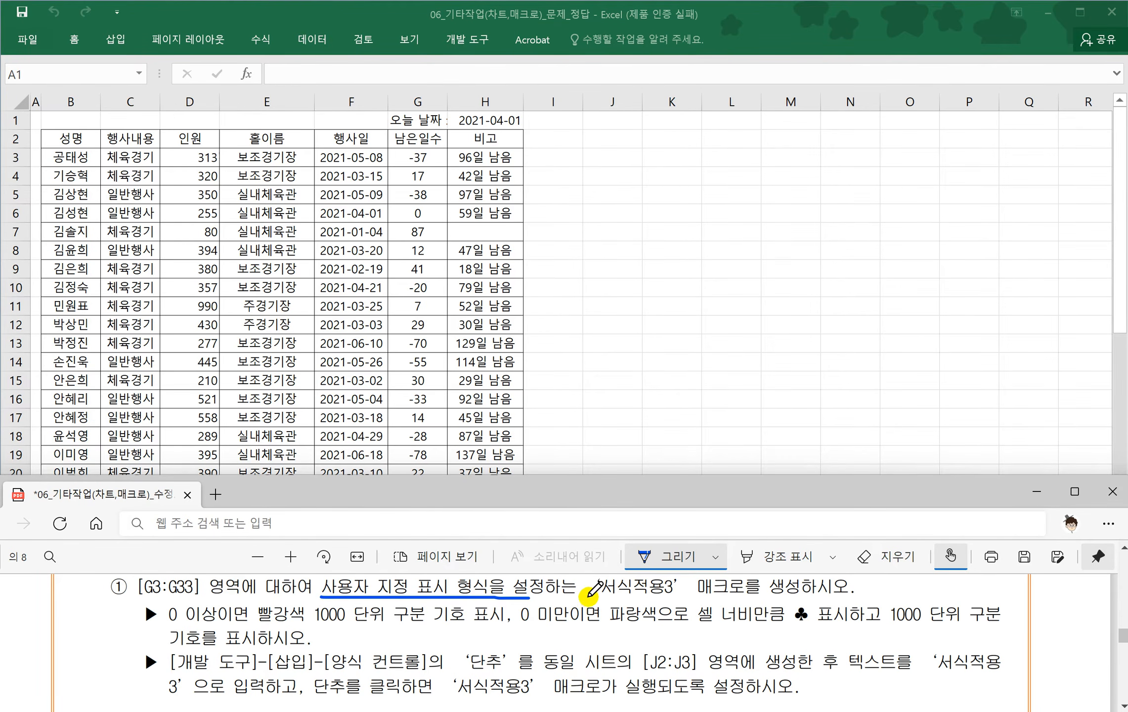
pyautogui.moveTo(638, 596); pyautogui.dragTo(739, 597)
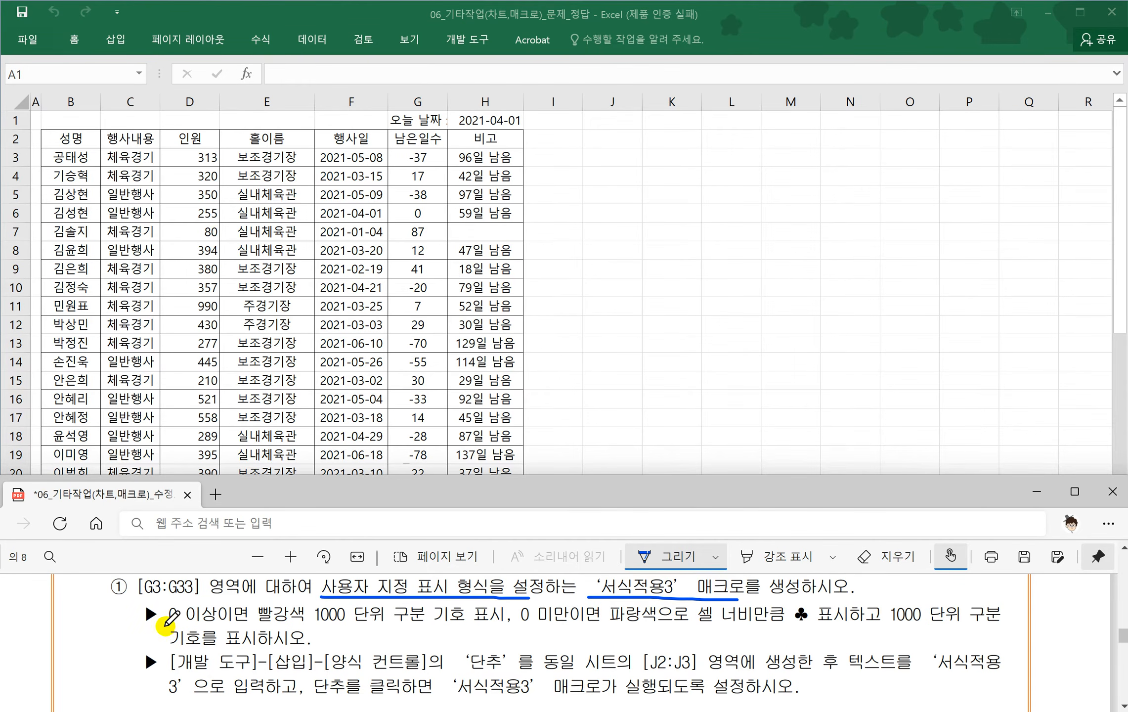
pyautogui.moveTo(166, 625)
pyautogui.mouseDown()
pyautogui.moveTo(778, 628)
pyautogui.moveTo(800, 626)
pyautogui.moveTo(789, 612)
pyautogui.moveTo(803, 599)
pyautogui.moveTo(819, 614)
pyautogui.moveTo(801, 629)
pyautogui.mouseUp()
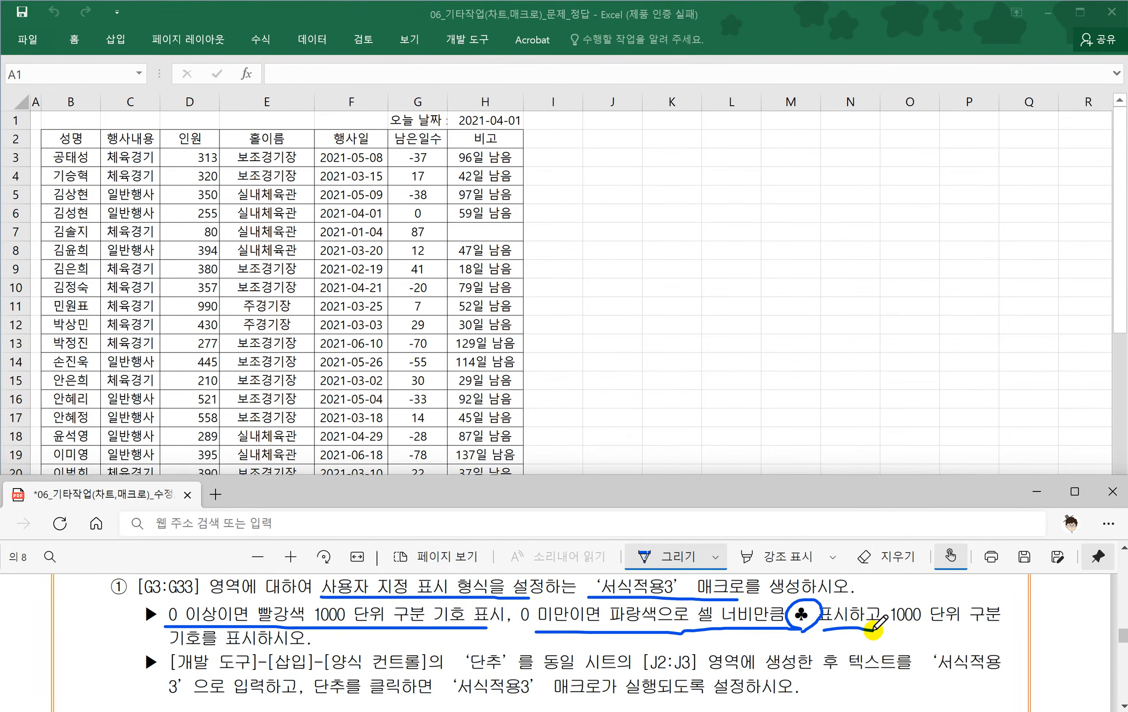
pyautogui.moveTo(873, 628); pyautogui.dragTo(874, 630)
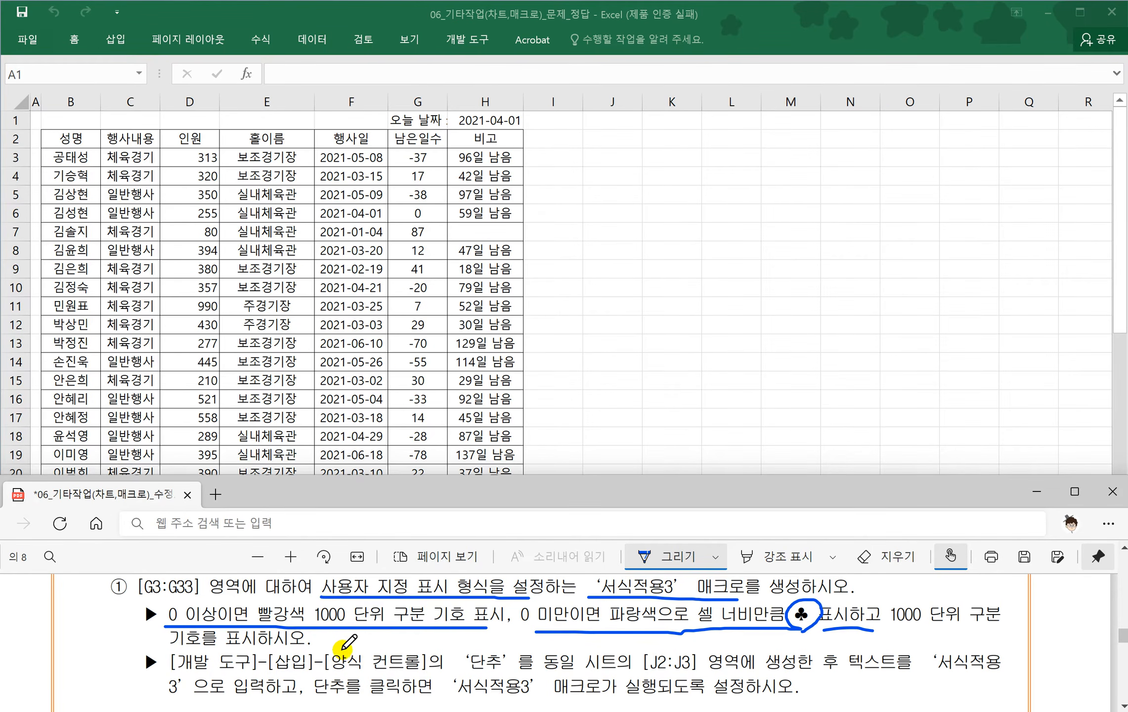
# - Return to the 매크로3 worksheet and start recording a macro named 서식적용3 stored in the current workbook
pyautogui.click(628, 291)
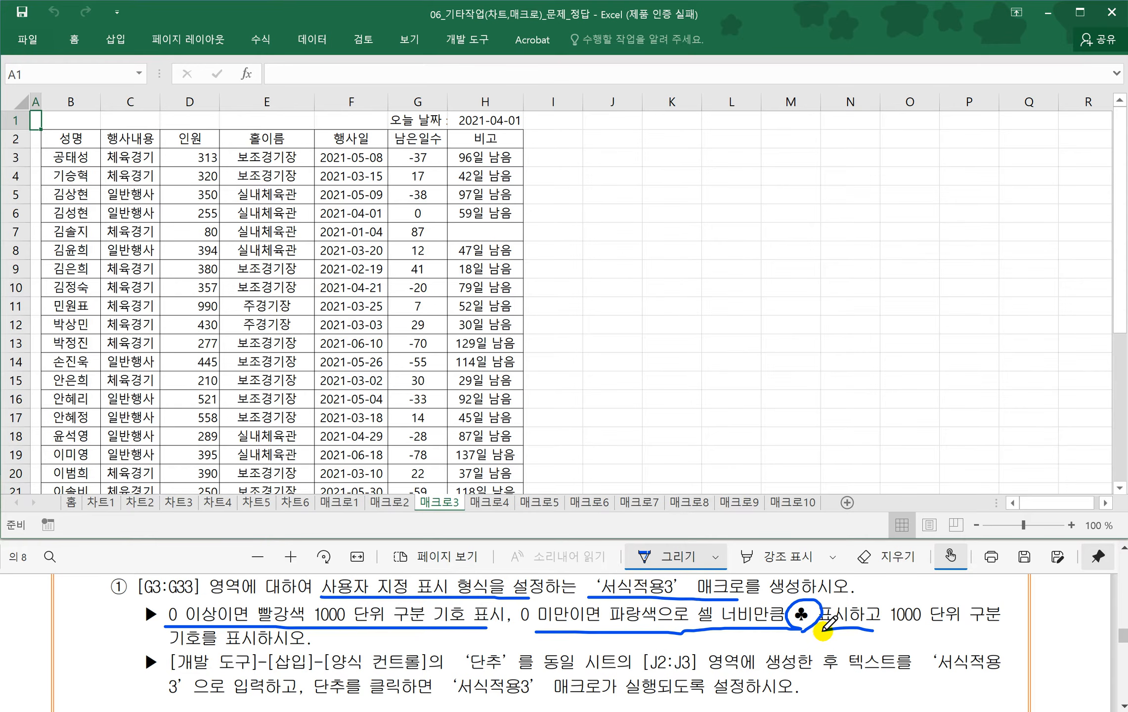
pyautogui.click(658, 406)
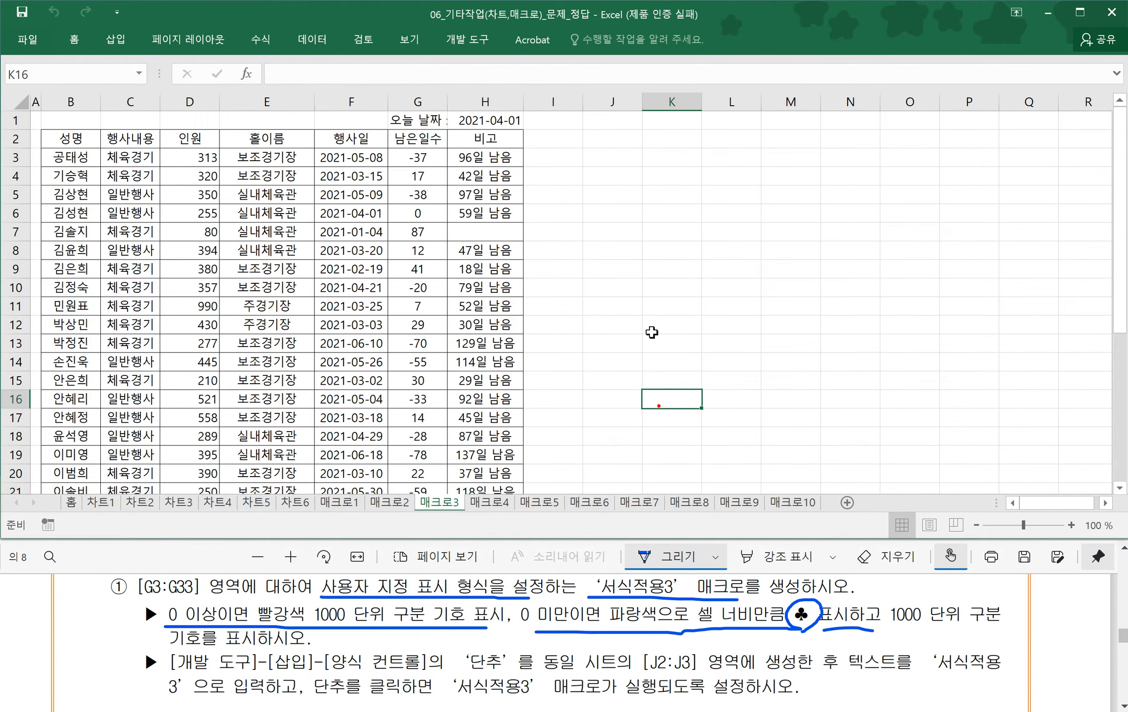
pyautogui.click(603, 250)
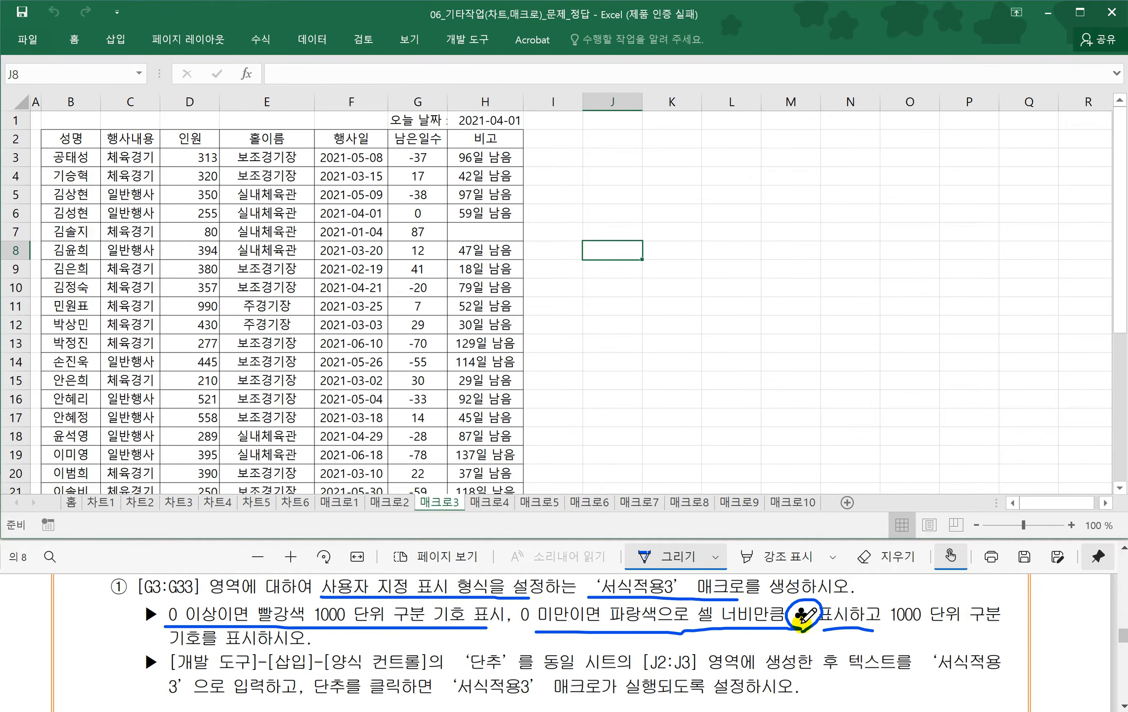
pyautogui.click(616, 217)
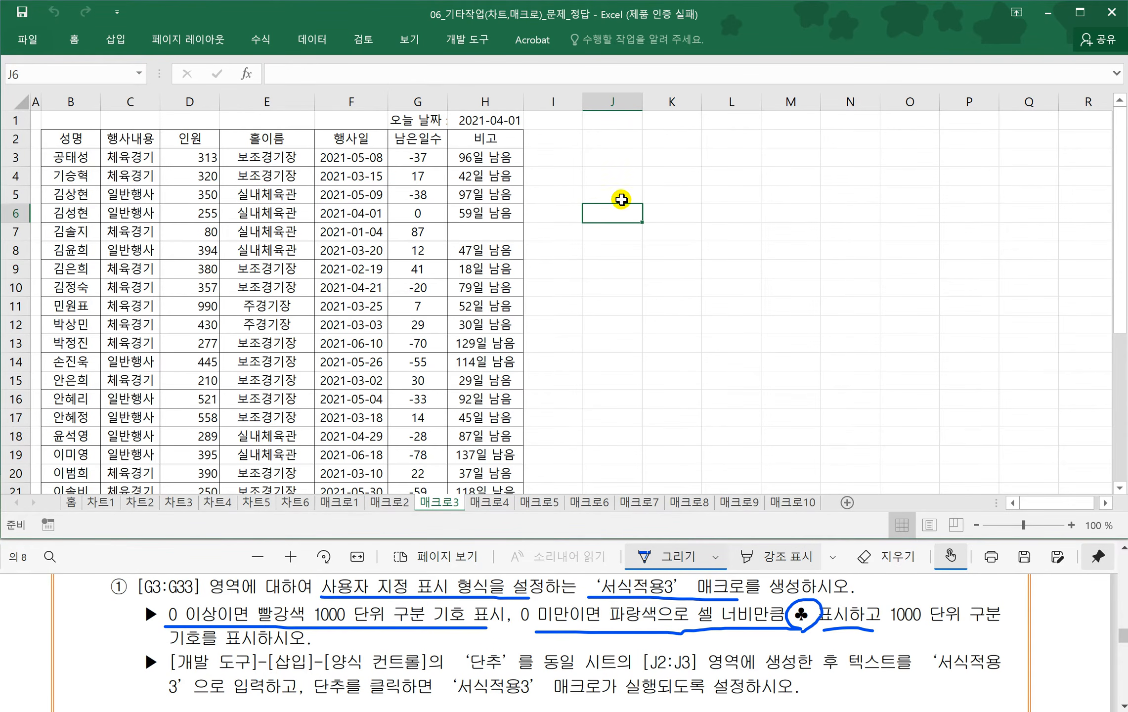
pyautogui.click(467, 38)
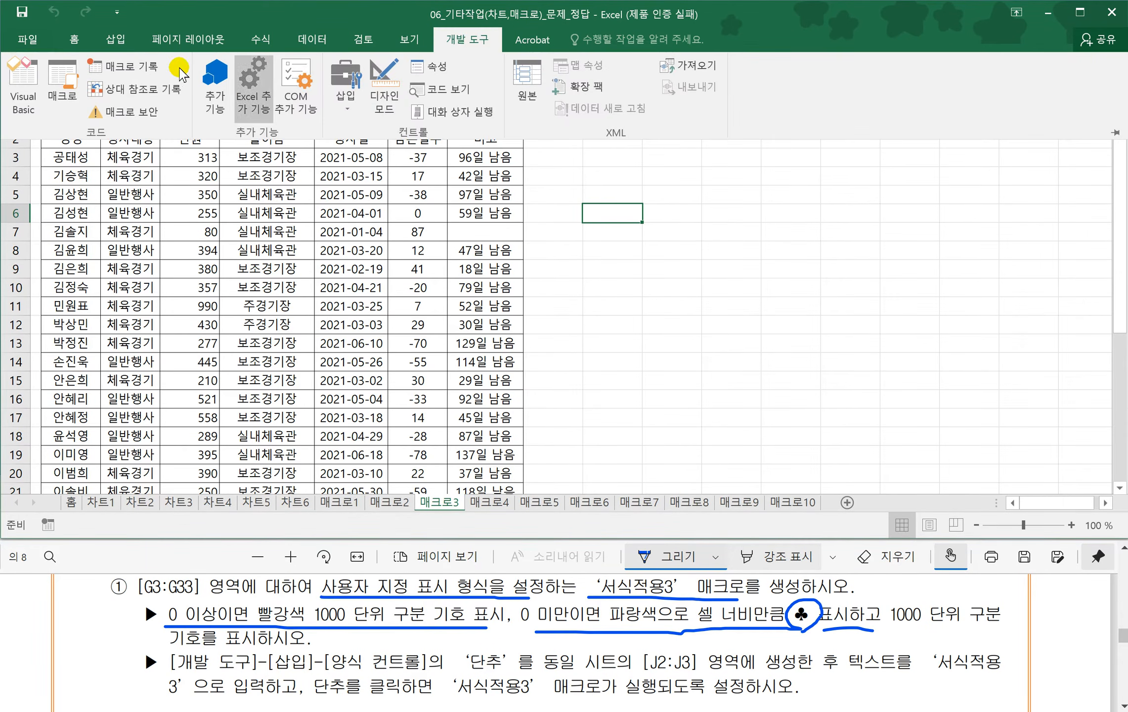
pyautogui.click(160, 69)
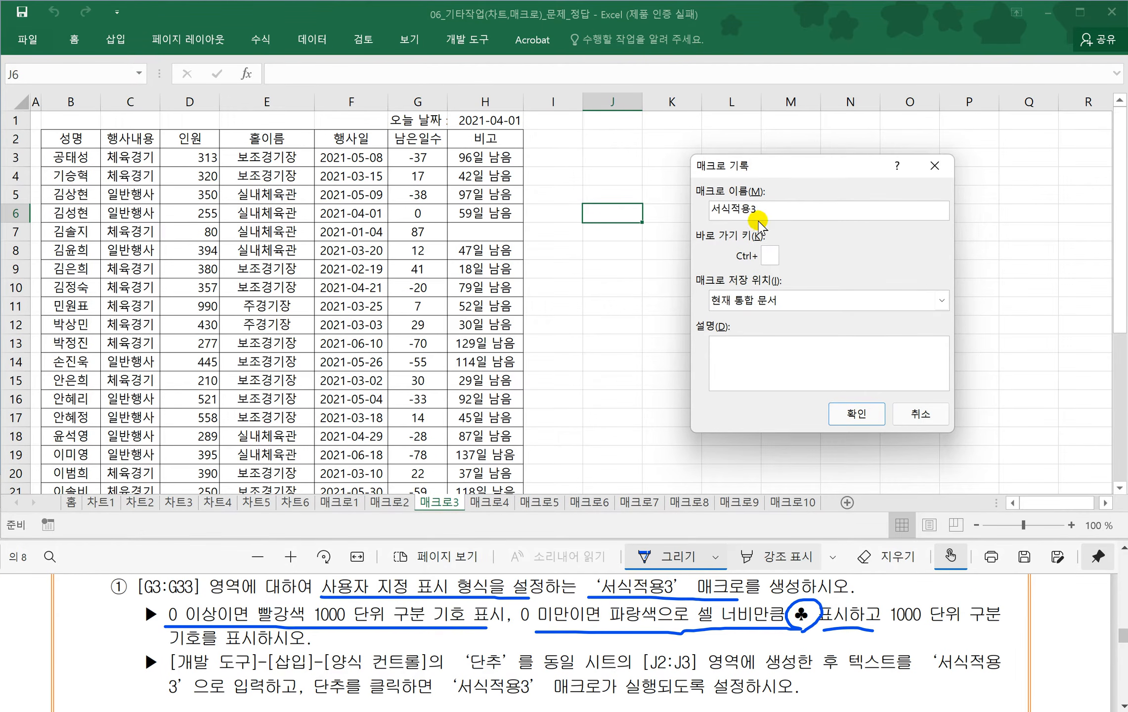
pyautogui.click(857, 415)
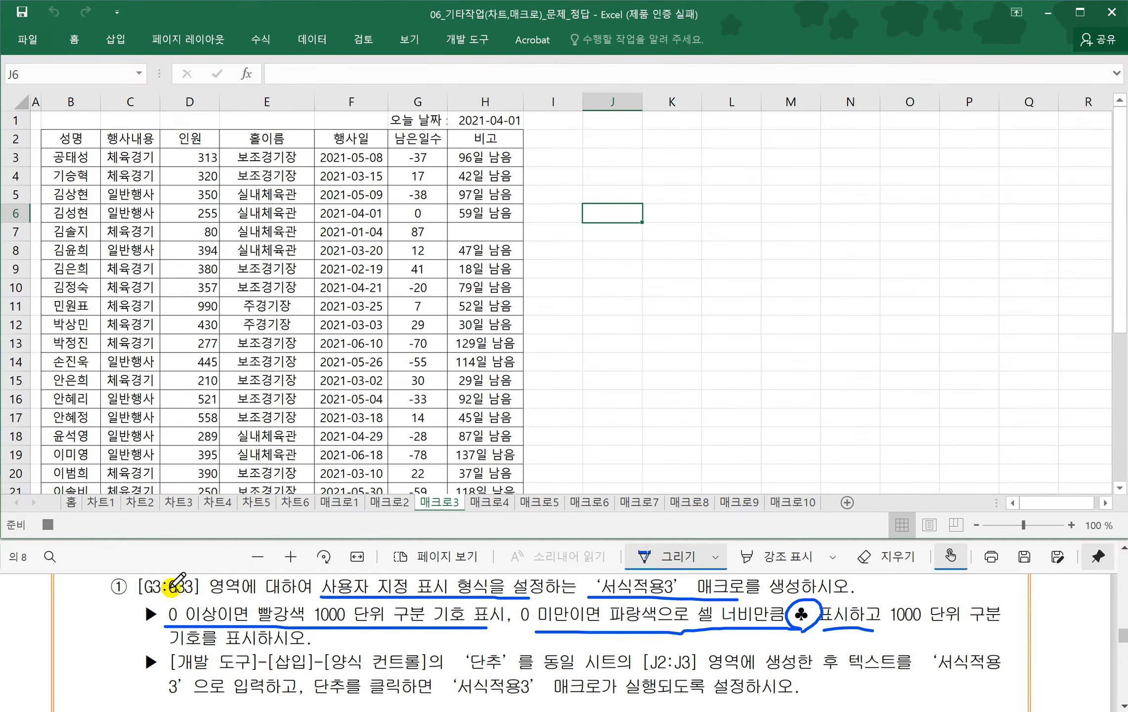
# - Select G3:G33 and start a custom number format for it with the section [빨강][>=0]#,##0; for values of zero or more
pyautogui.click(416, 157)
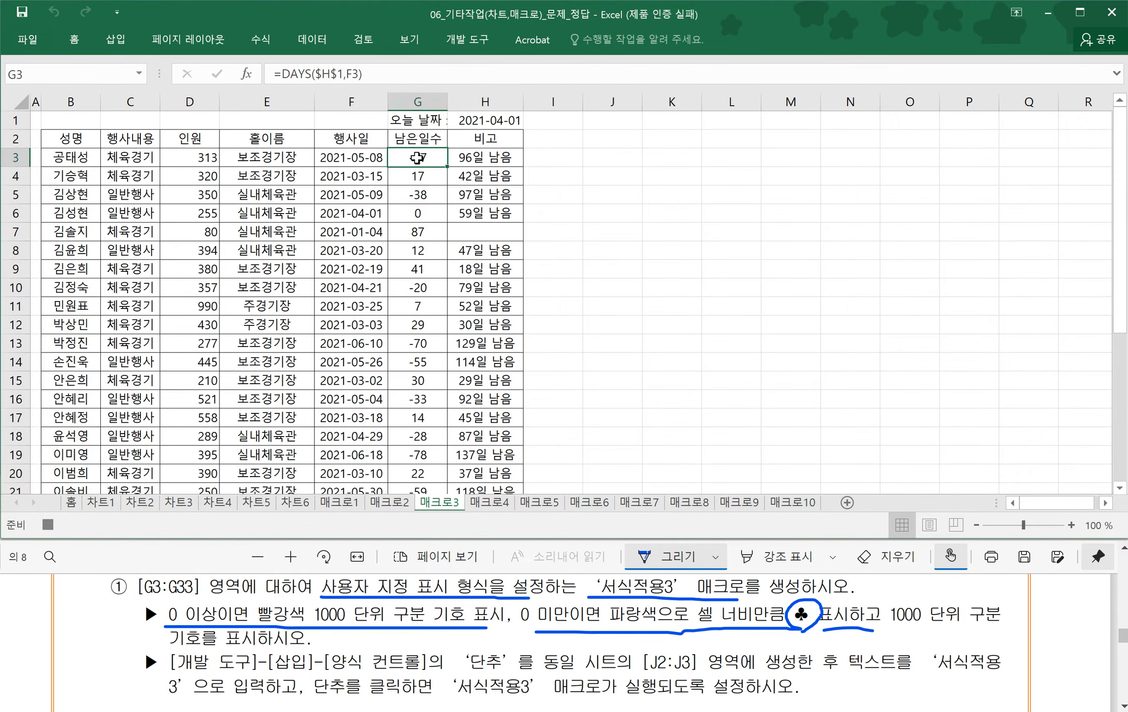
pyautogui.hotkey('ctrl', 'shift', 'Down')
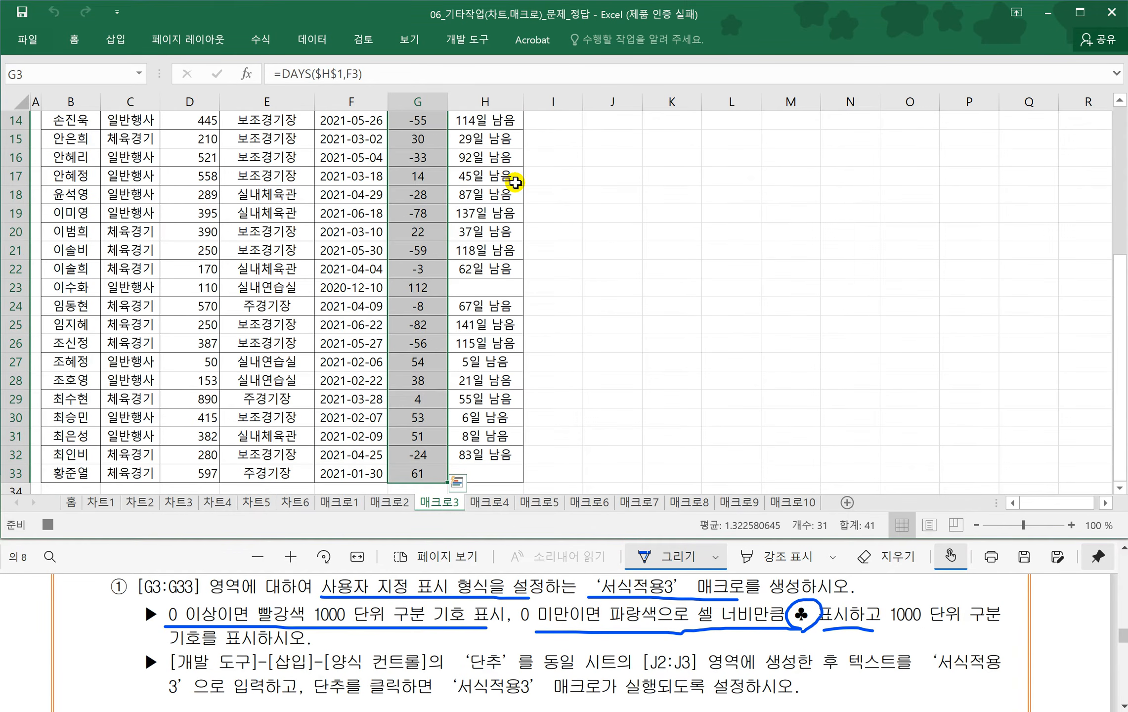
pyautogui.hotkey('ctrl', '1')
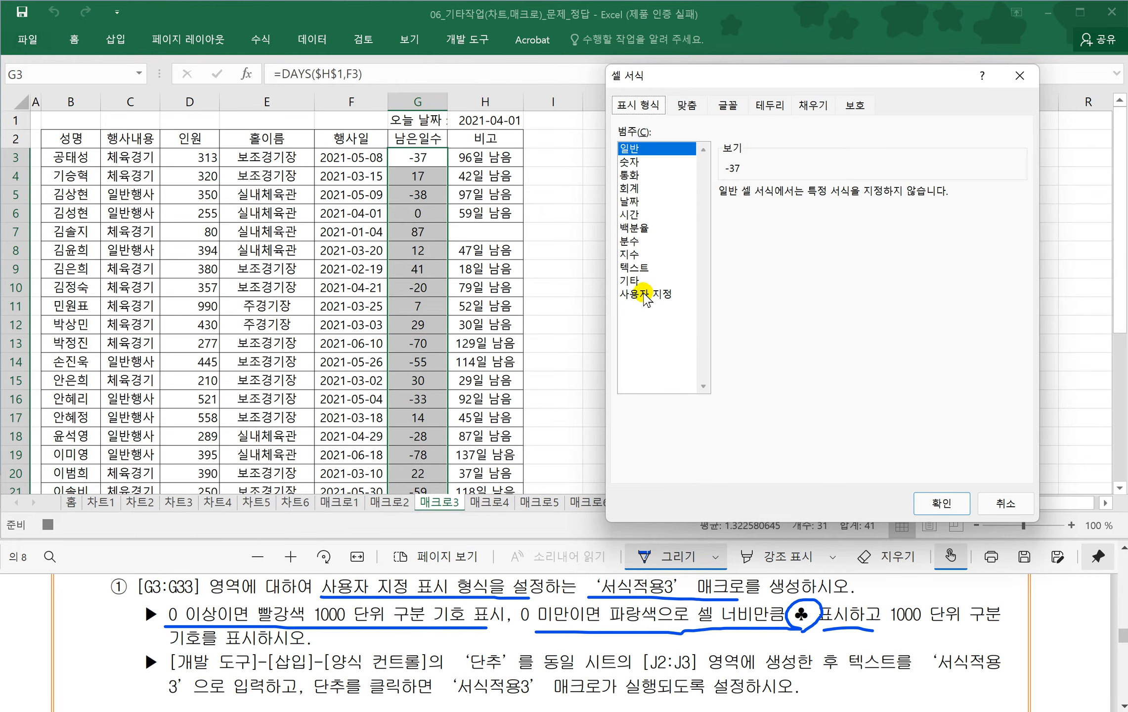
pyautogui.click(643, 295)
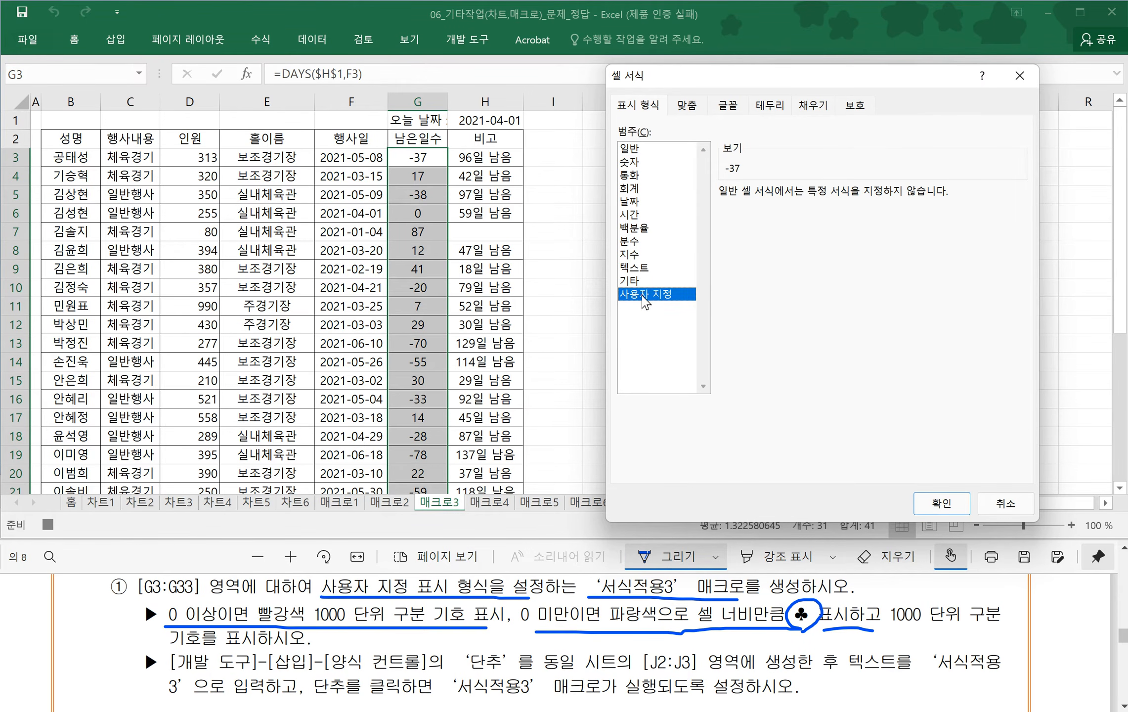
pyautogui.moveTo(764, 209); pyautogui.dragTo(616, 206)
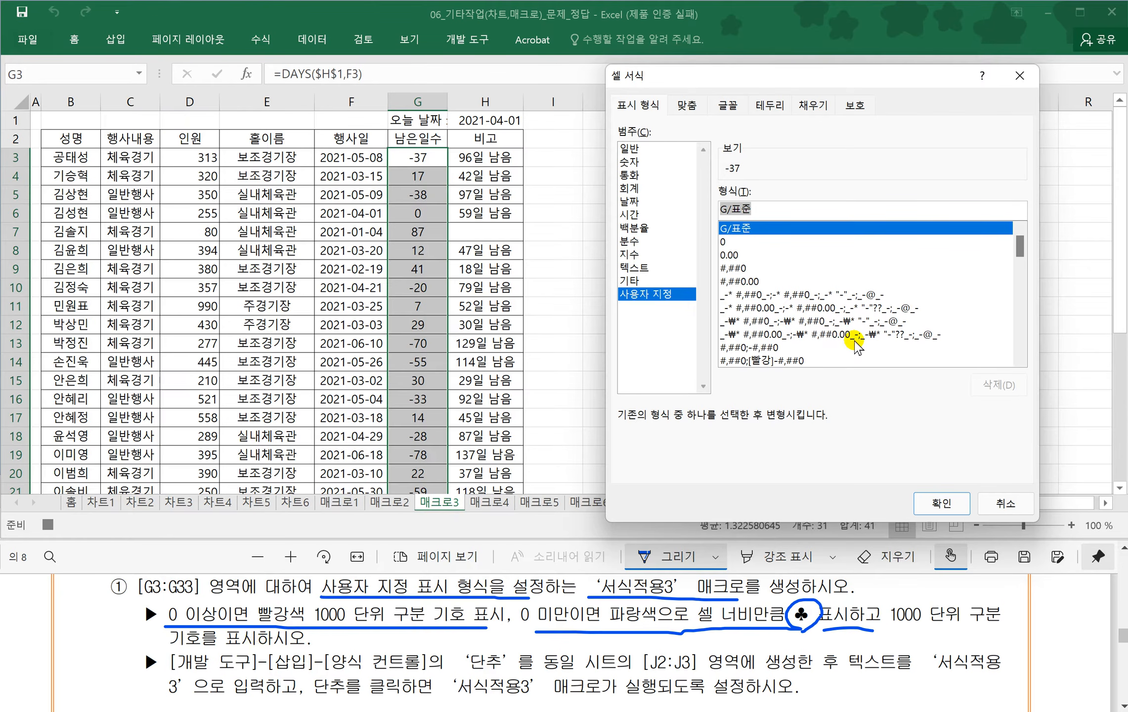
pyautogui.write('[빨강][>=0')
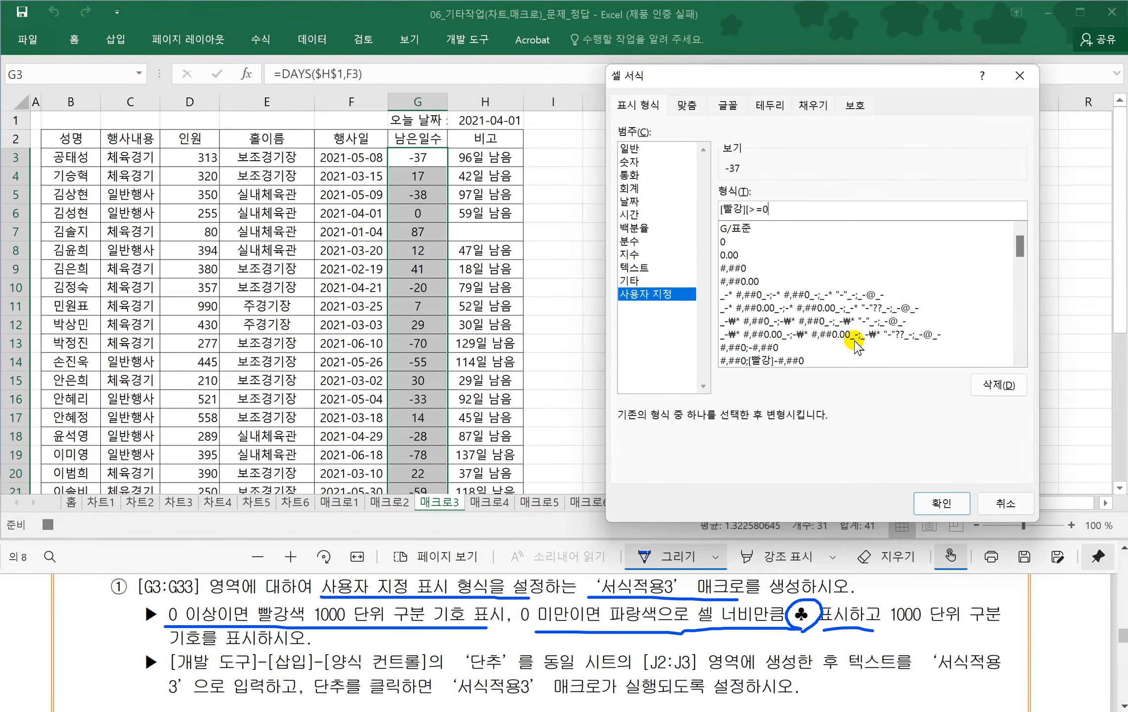
pyautogui.write(']')
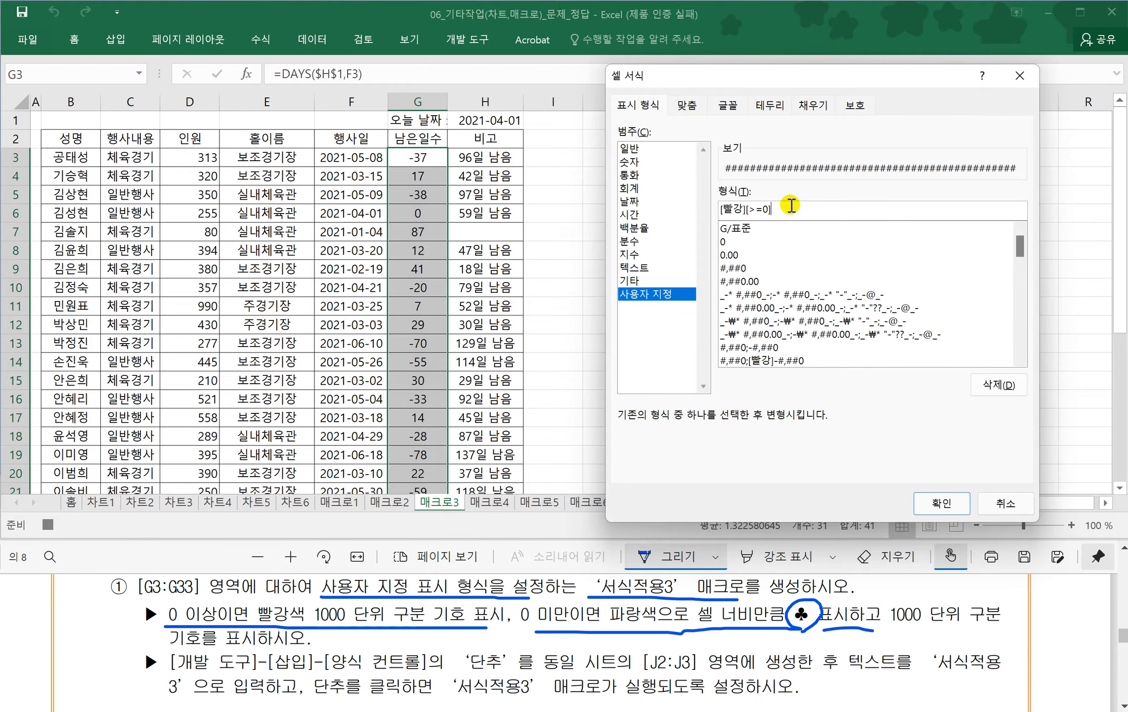
pyautogui.write('#,##0')
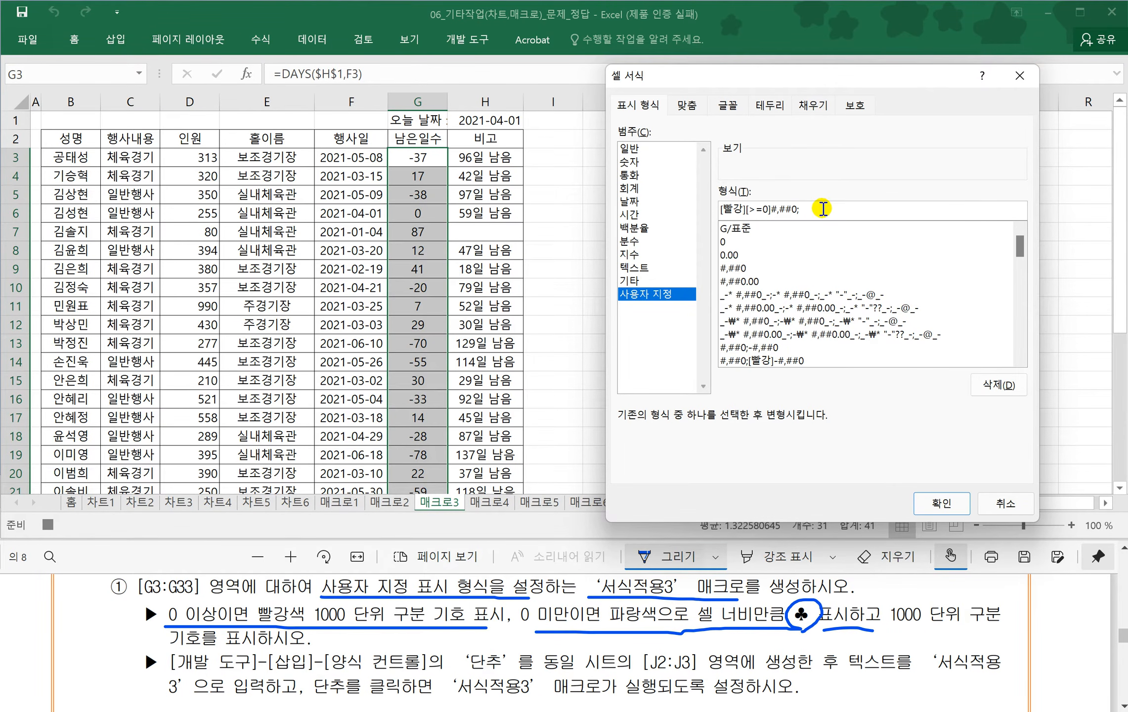
# - Add a second section to the custom format beginning with [파랑][<0]* and insert the ♣ special character as its fill symbol
pyautogui.write('랑')
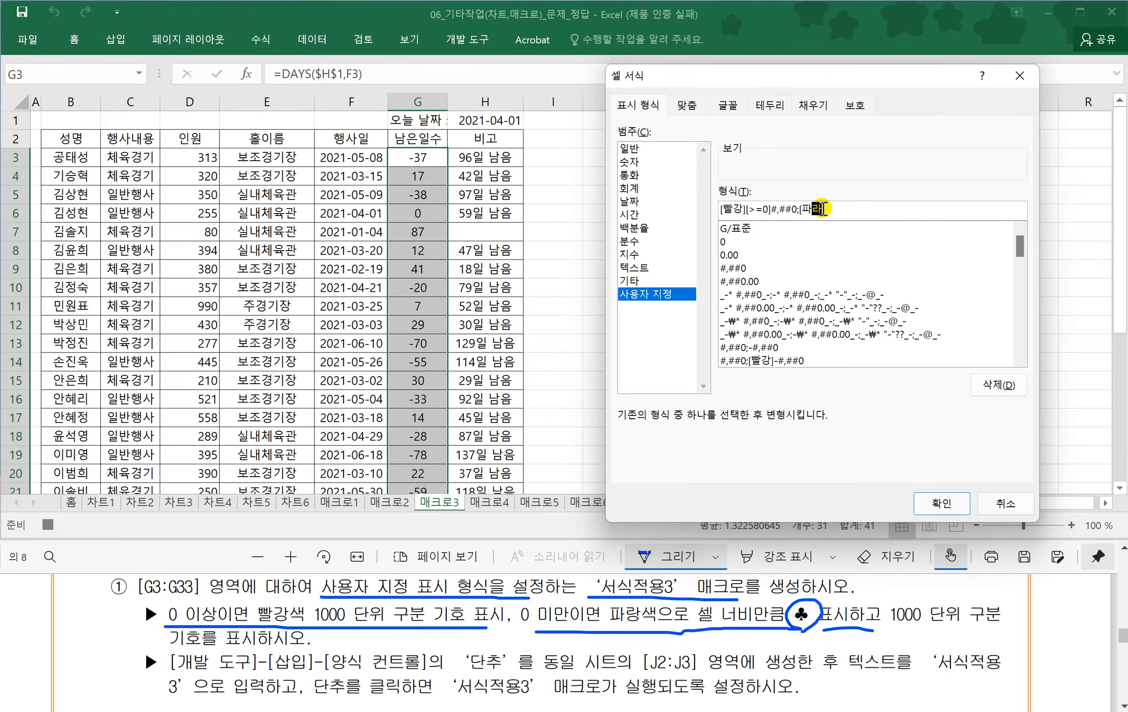
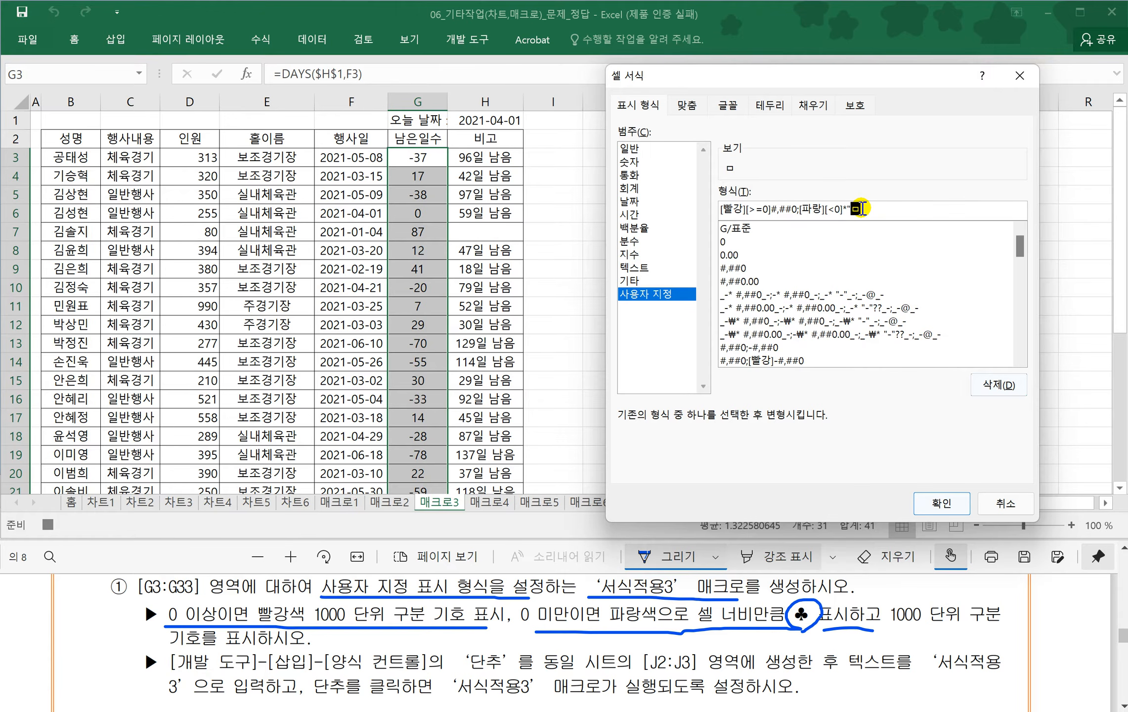
pyautogui.press('Hangul_Hanja')
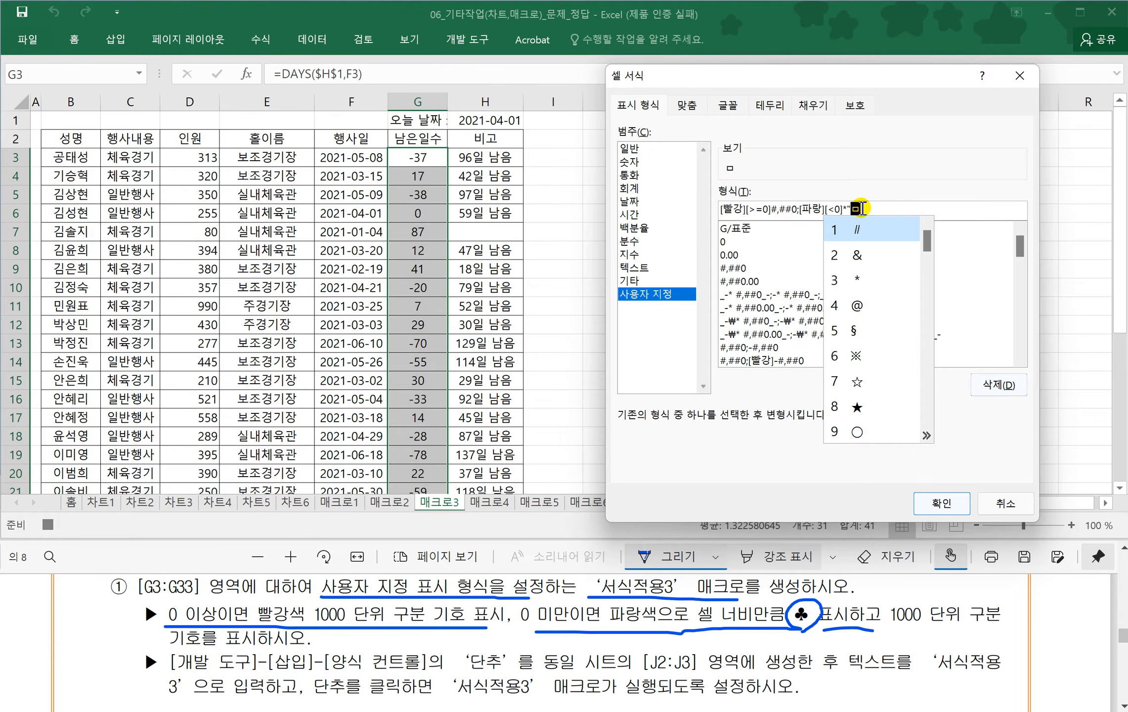
pyautogui.press('Tab')
pyautogui.press('Down')
pyautogui.press('Down')
pyautogui.press('Down')
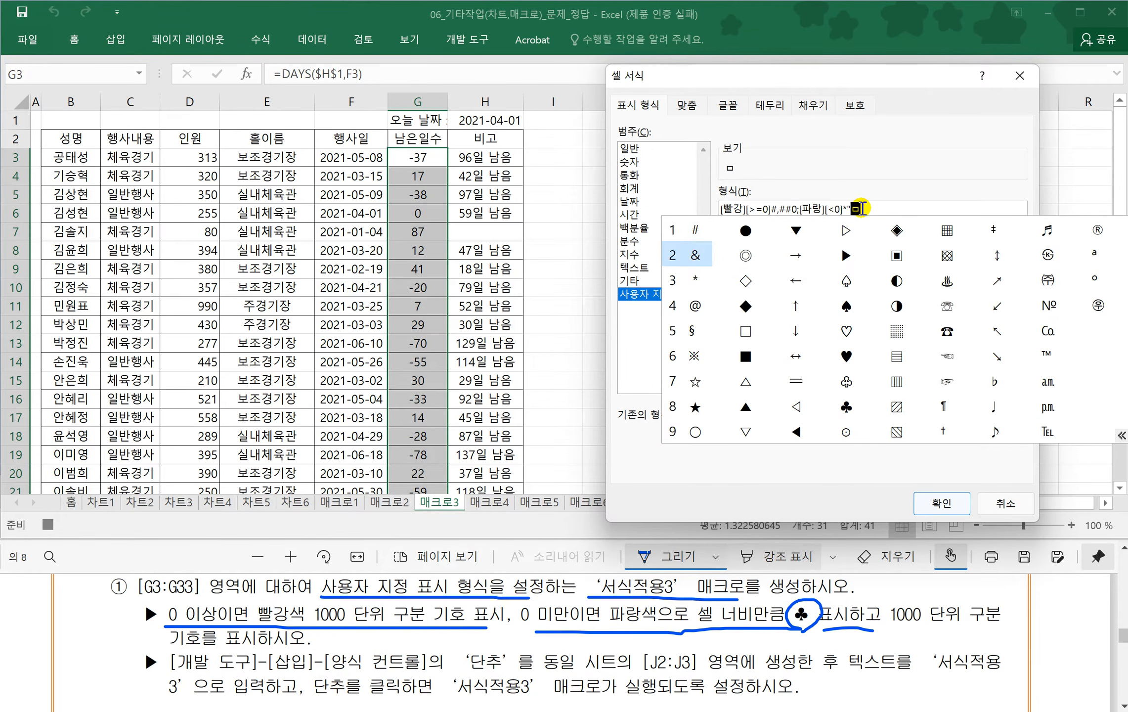
pyautogui.press('Right')
pyautogui.press('Right')
pyautogui.press('Right')
pyautogui.press('Down')
pyautogui.press('Down')
pyautogui.press('Down')
pyautogui.press('Down')
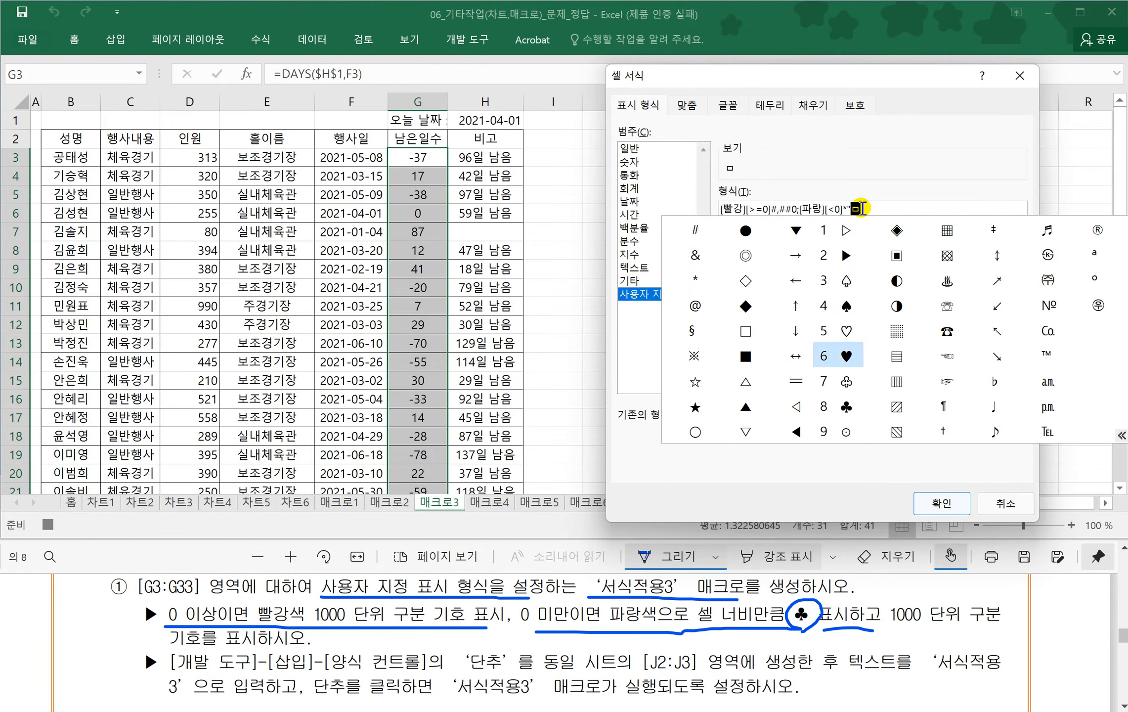
pyautogui.press('Return')
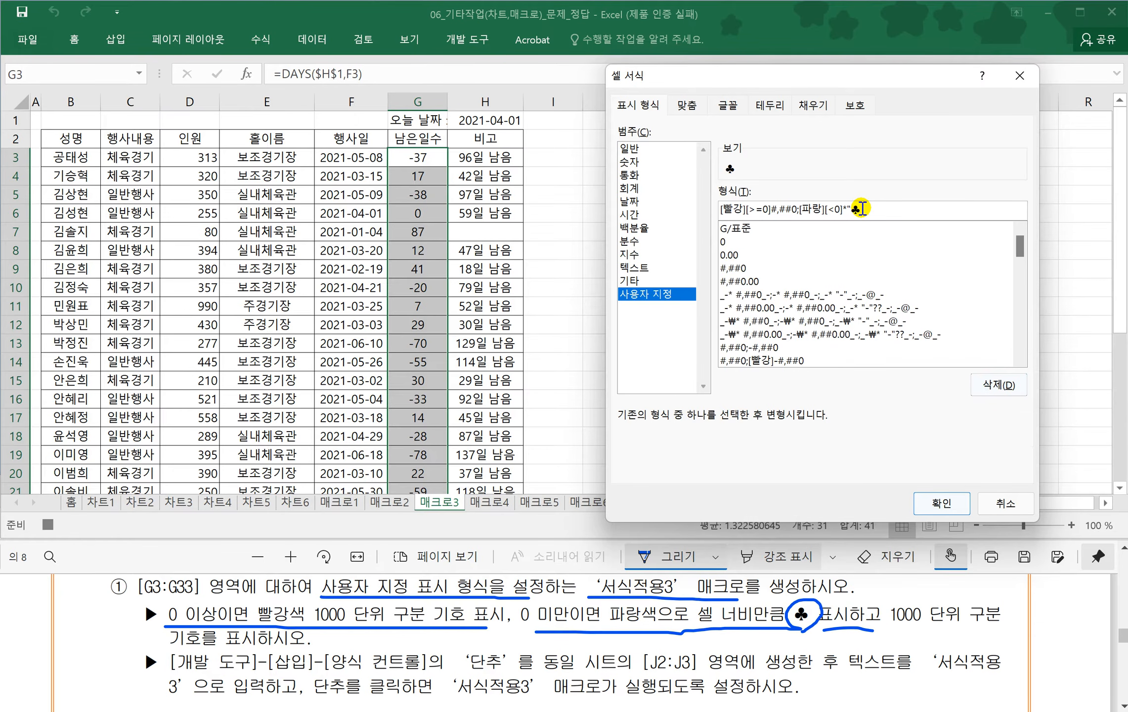
# - Complete the custom format [빨강][>=0]#,##0;[파랑][<0]*♣#,##0 for G3:G33, apply it and stop recording the macro
pyautogui.write('"')
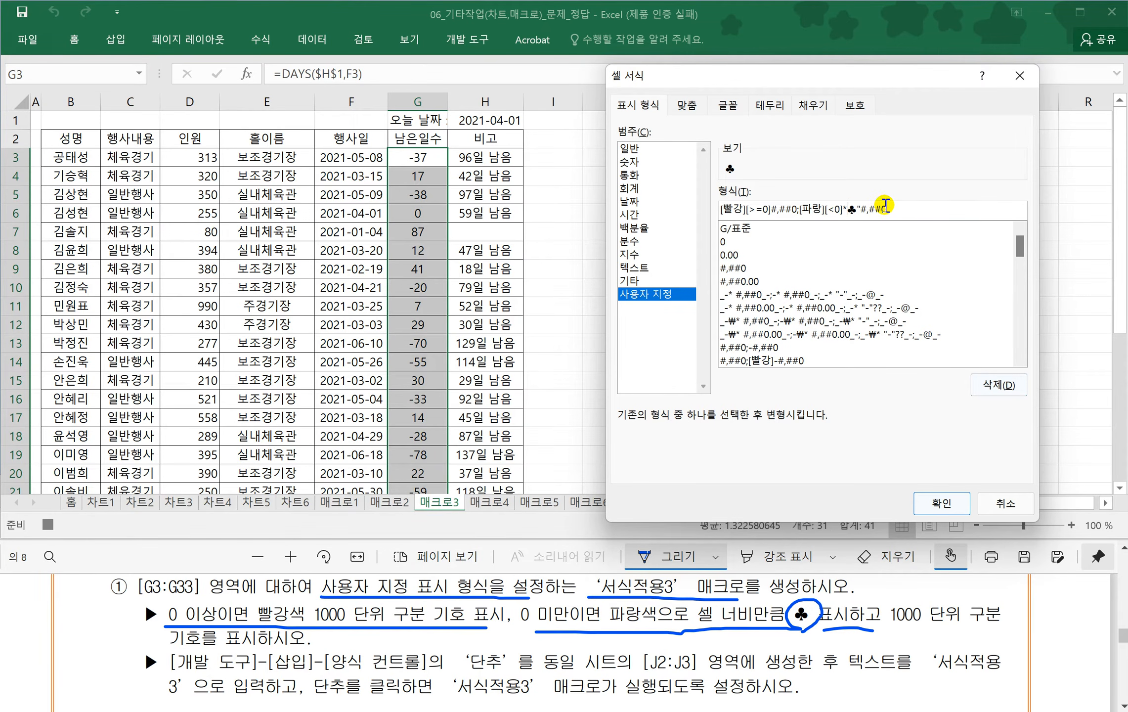
pyautogui.click(860, 210)
pyautogui.press('BackSpace')
pyautogui.click(945, 502)
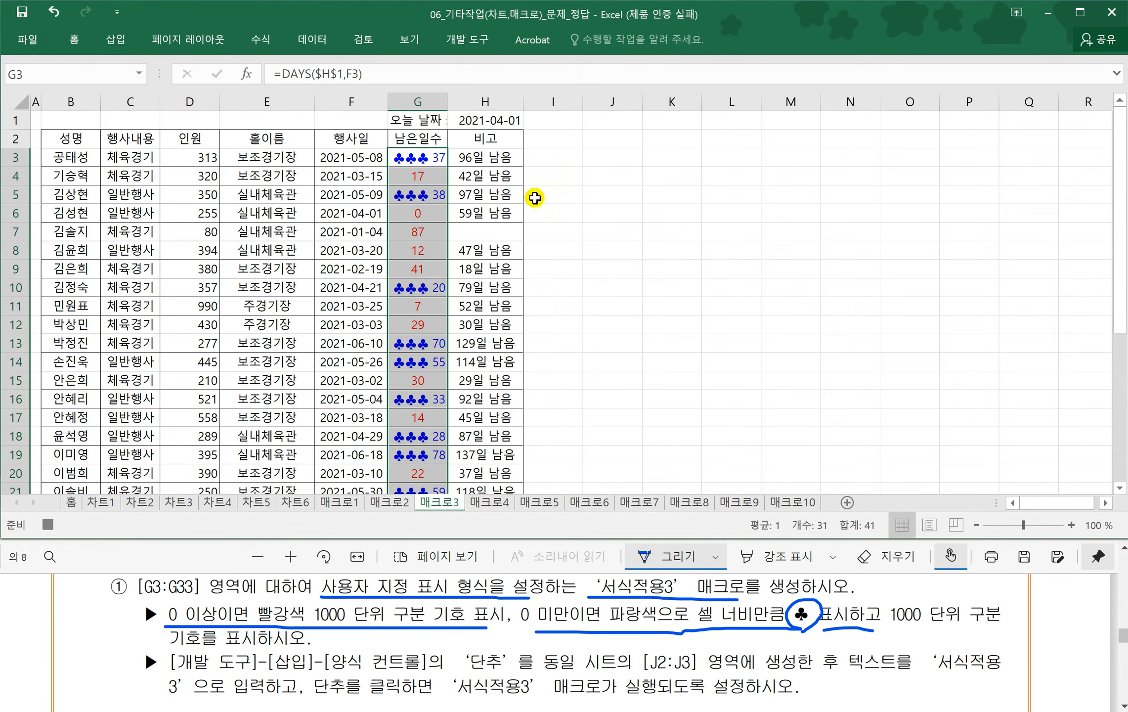
pyautogui.click(478, 48)
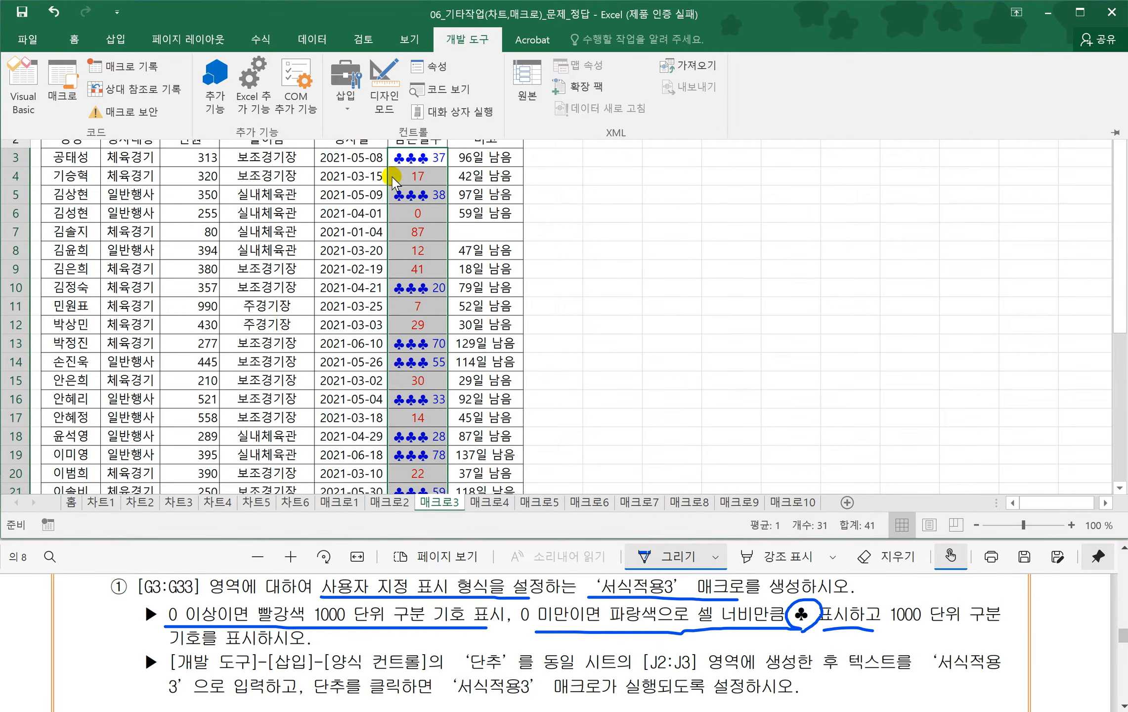
# - Reopen the number format of G3:G33 and examine the repeated ♣ part of its custom code
pyautogui.hotkey('ctrl', '1')
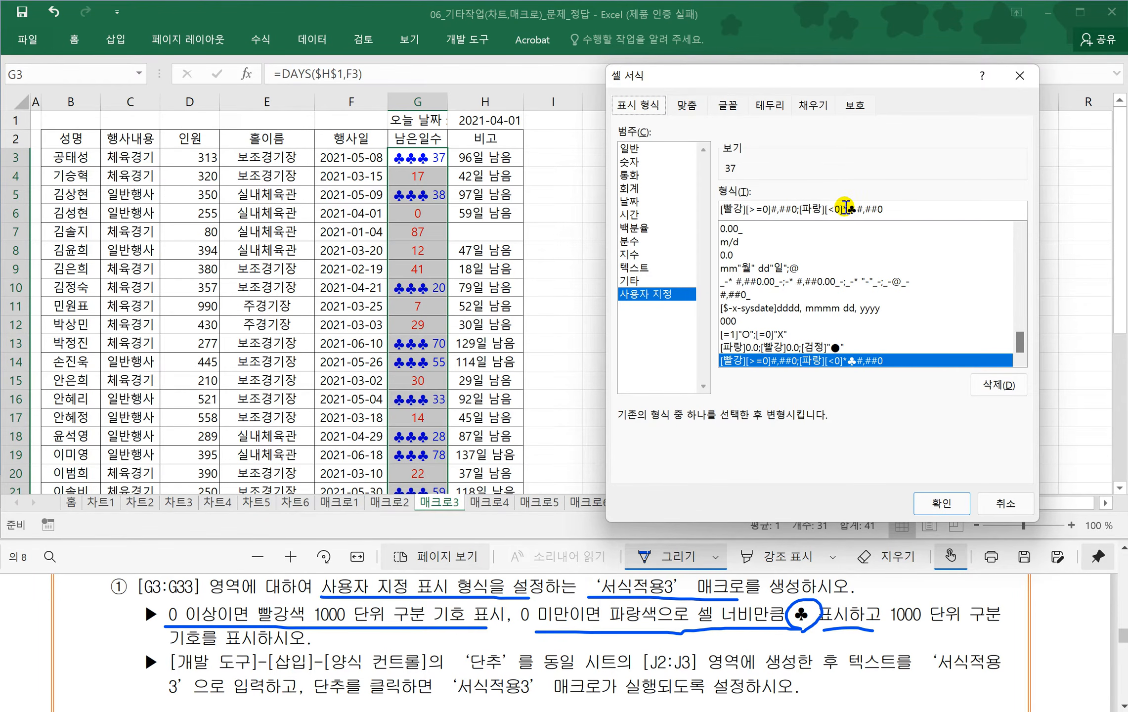
pyautogui.moveTo(843, 207); pyautogui.dragTo(853, 209)
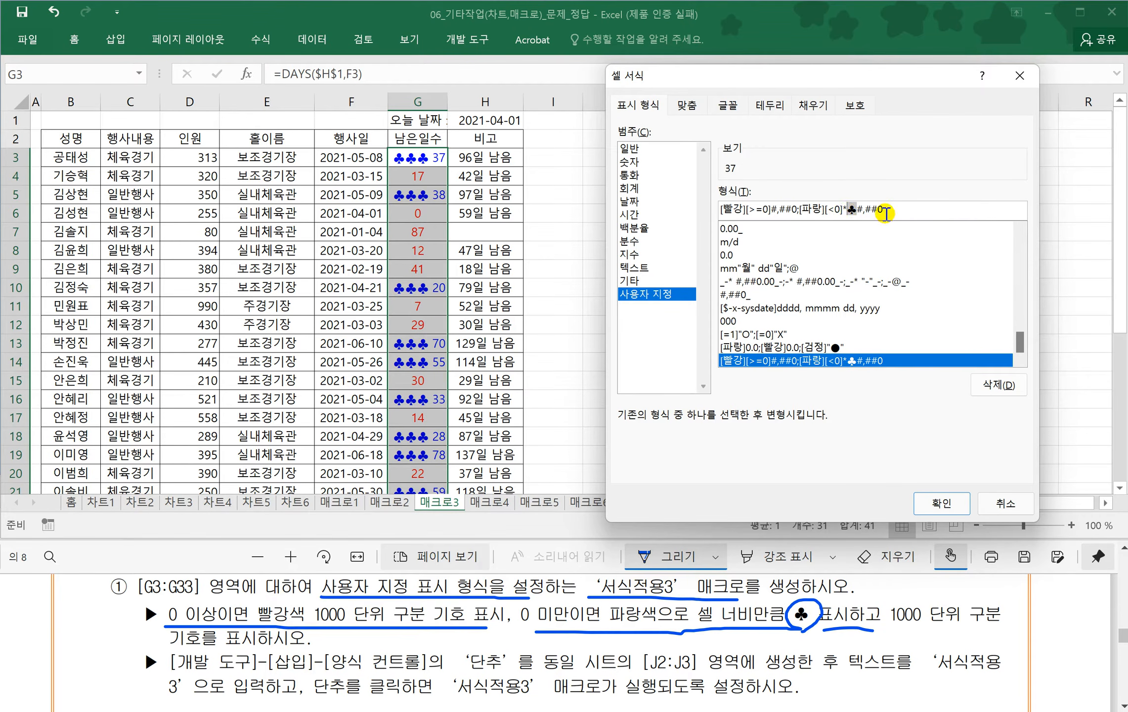
pyautogui.click(939, 502)
pyautogui.click(417, 176)
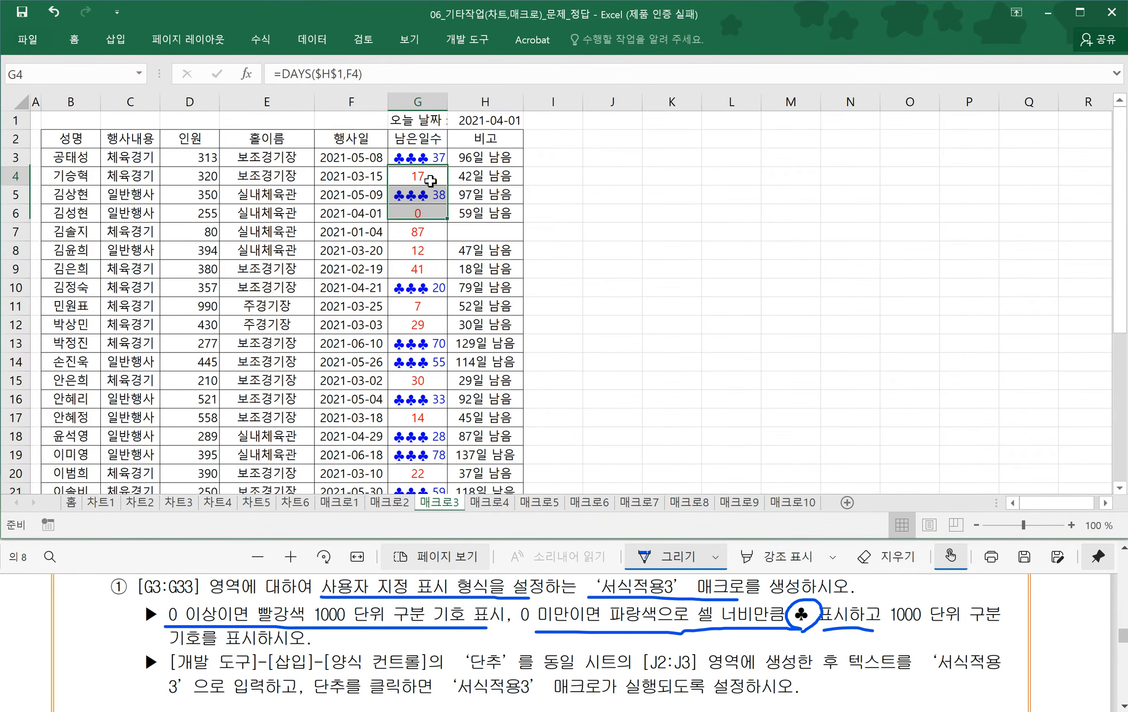
# - Try a wider column G to check how the ♣ fill adapts, undo the widening, and look over the remaining rows
pyautogui.moveTo(447, 102); pyautogui.dragTo(497, 101)
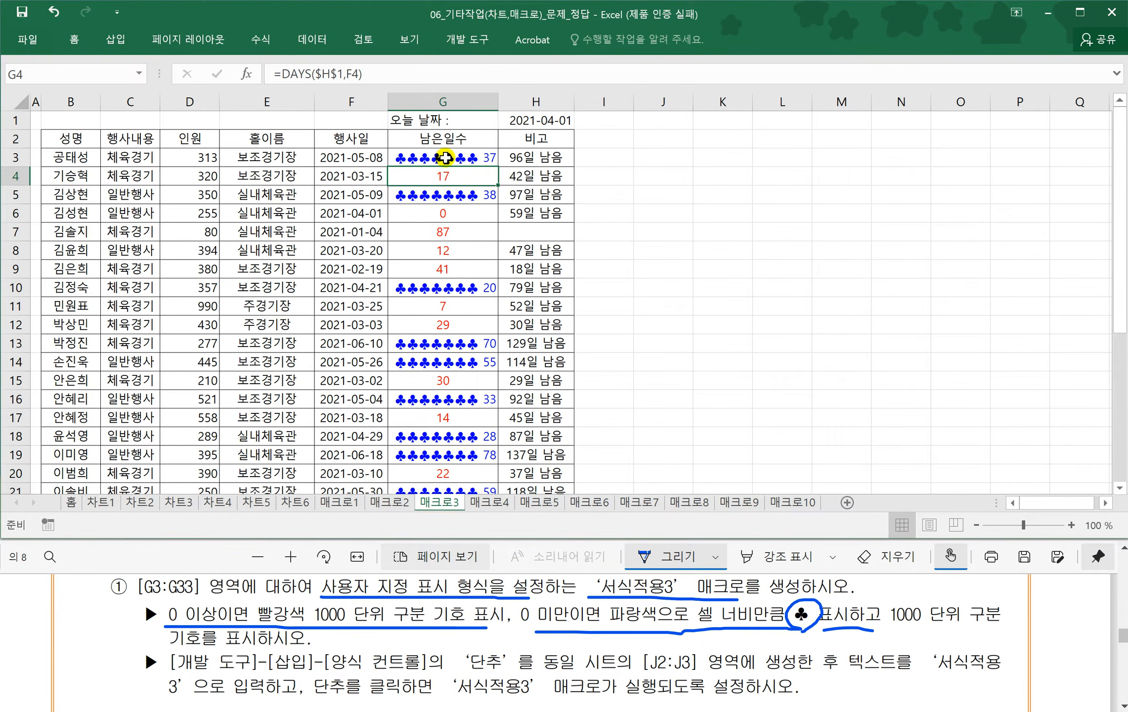
pyautogui.hotkey('ctrl', 'z')
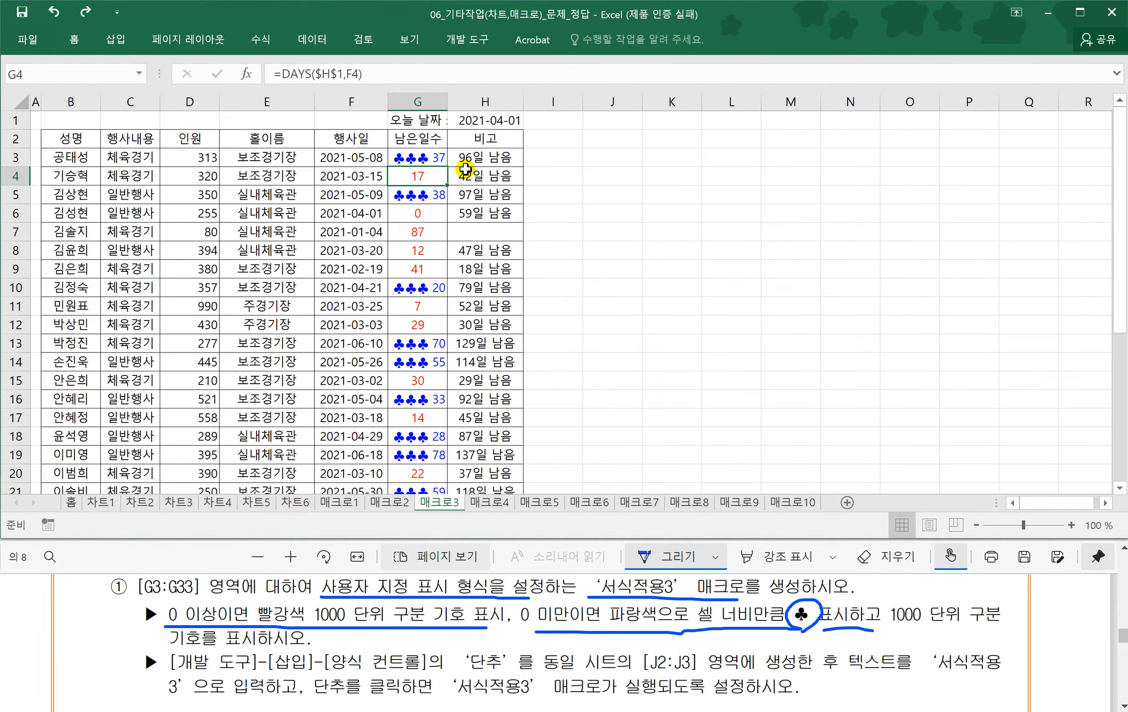
pyautogui.scroll(-5, 465, 295)
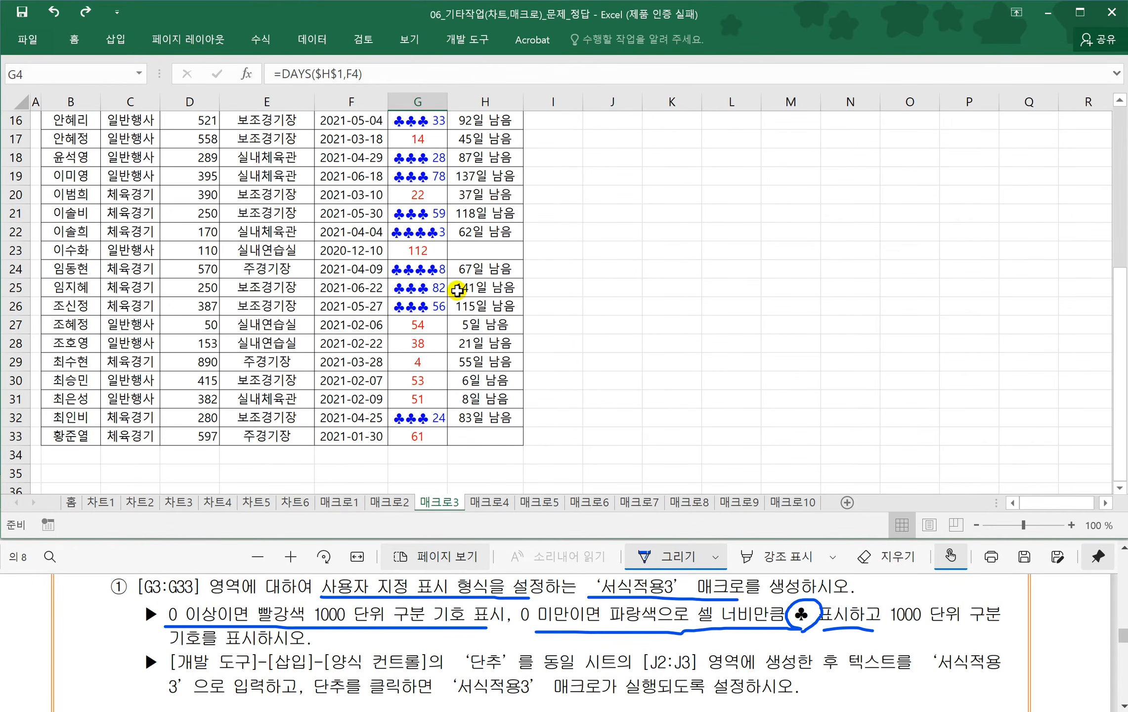
pyautogui.scroll(4, 462, 292)
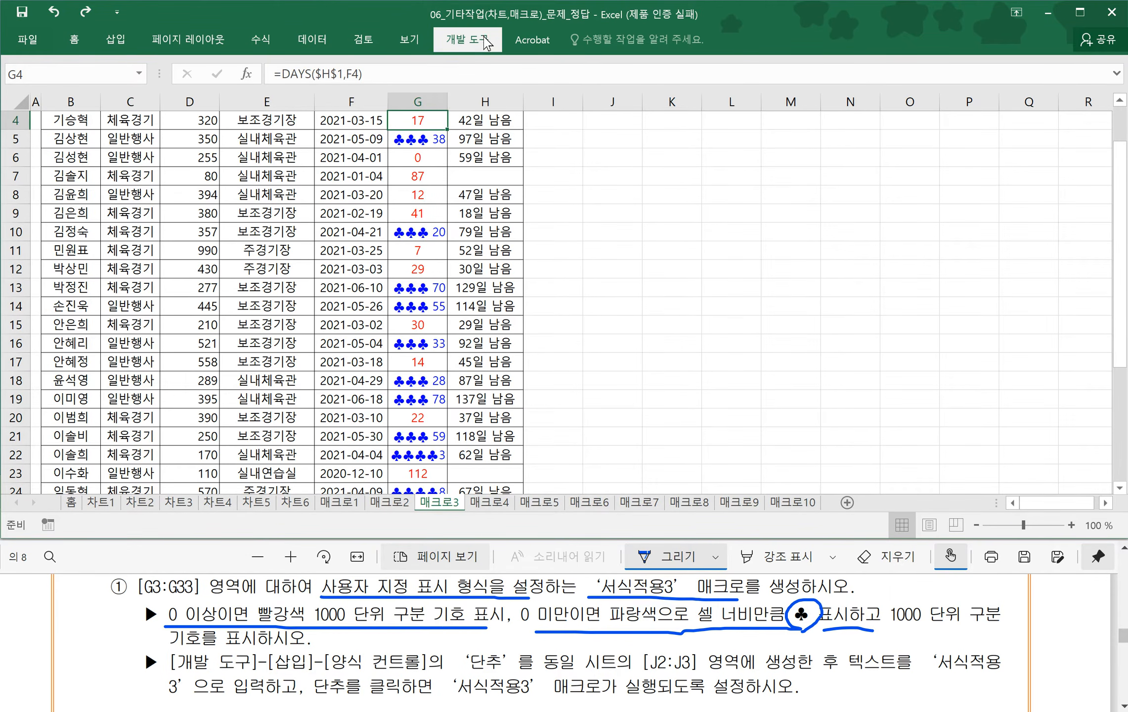
# - Draw a form control button over J2:J3 and assign the 서식적용3 macro to it
pyautogui.click(467, 39)
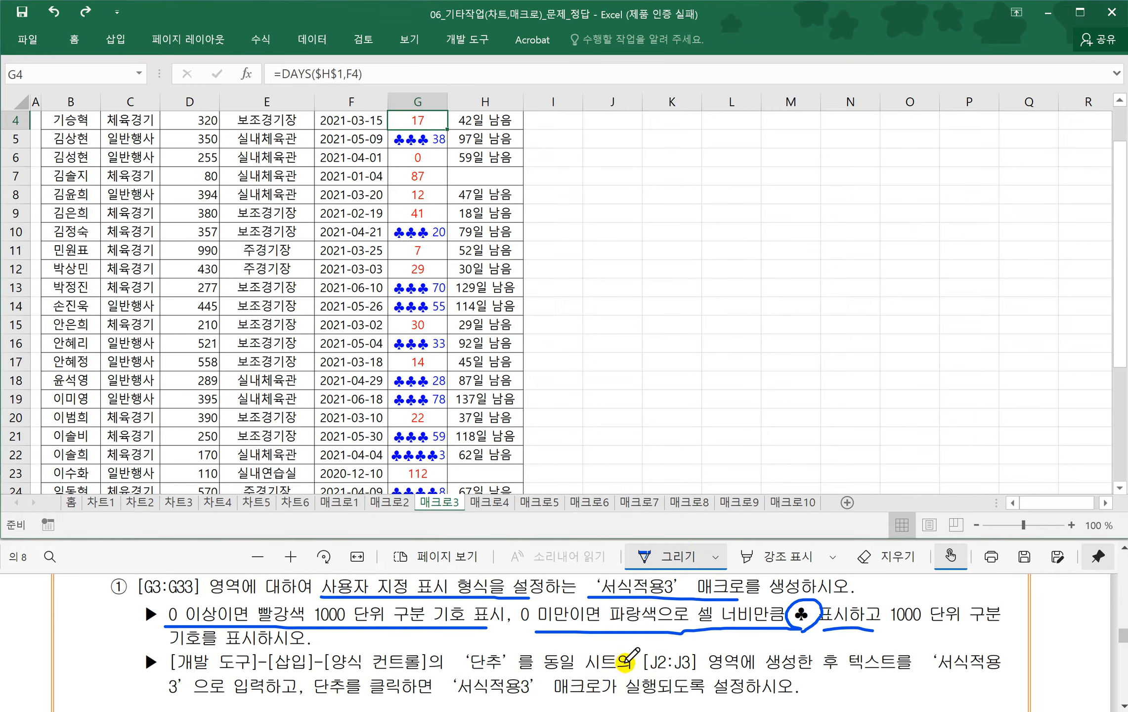
pyautogui.click(636, 208)
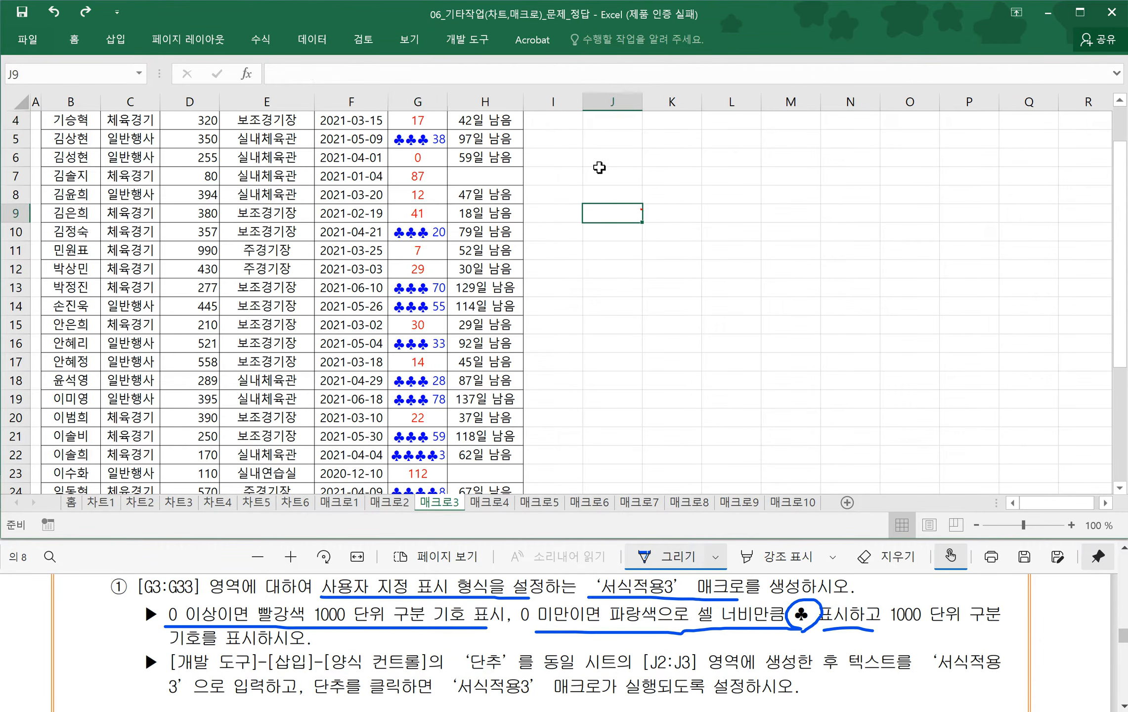
pyautogui.scroll(1, 558, 237)
pyautogui.click(459, 39)
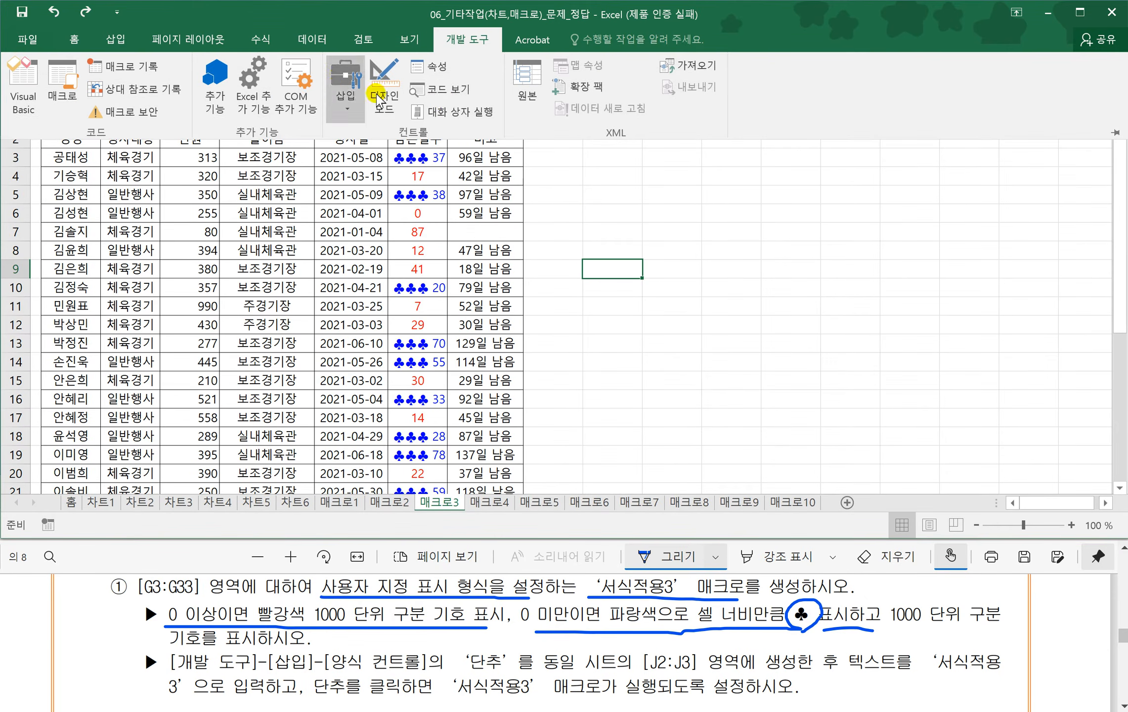
pyautogui.click(353, 116)
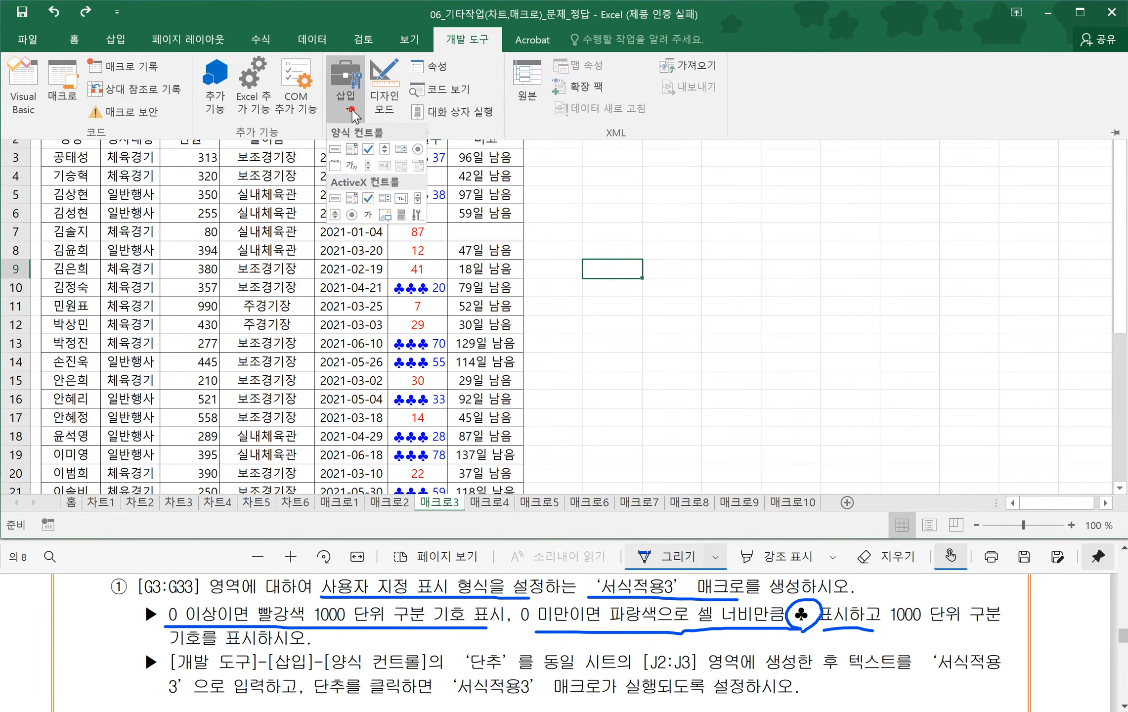
pyautogui.click(334, 149)
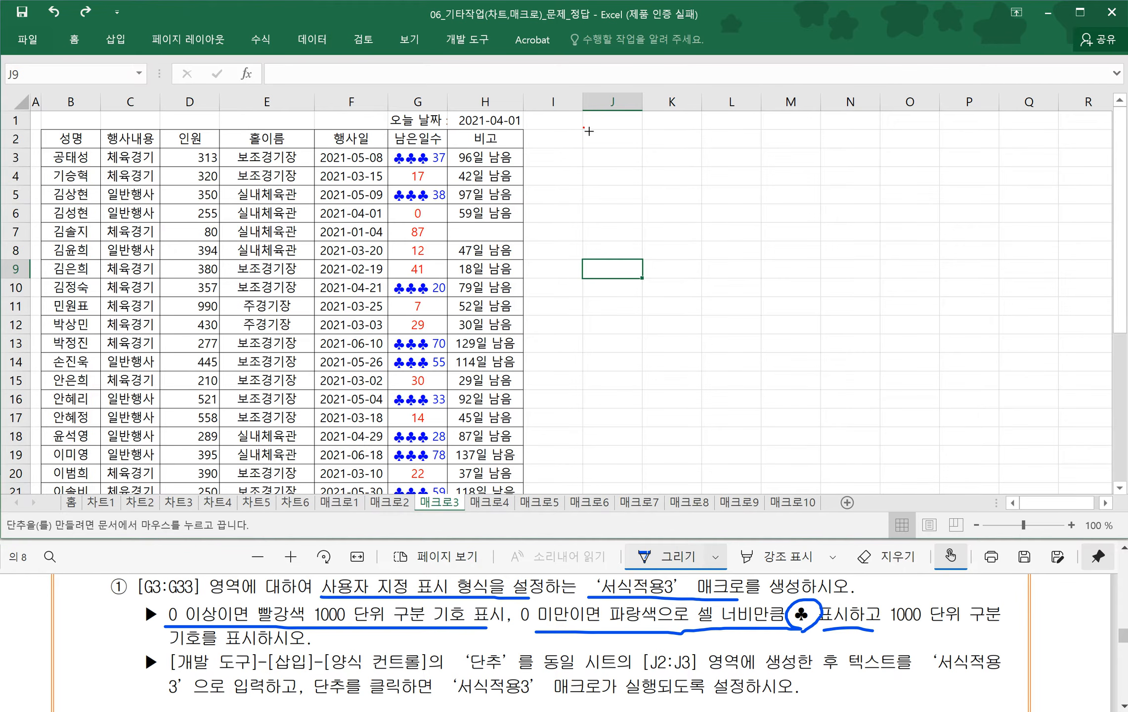
pyautogui.moveTo(583, 128); pyautogui.dragTo(636, 171)
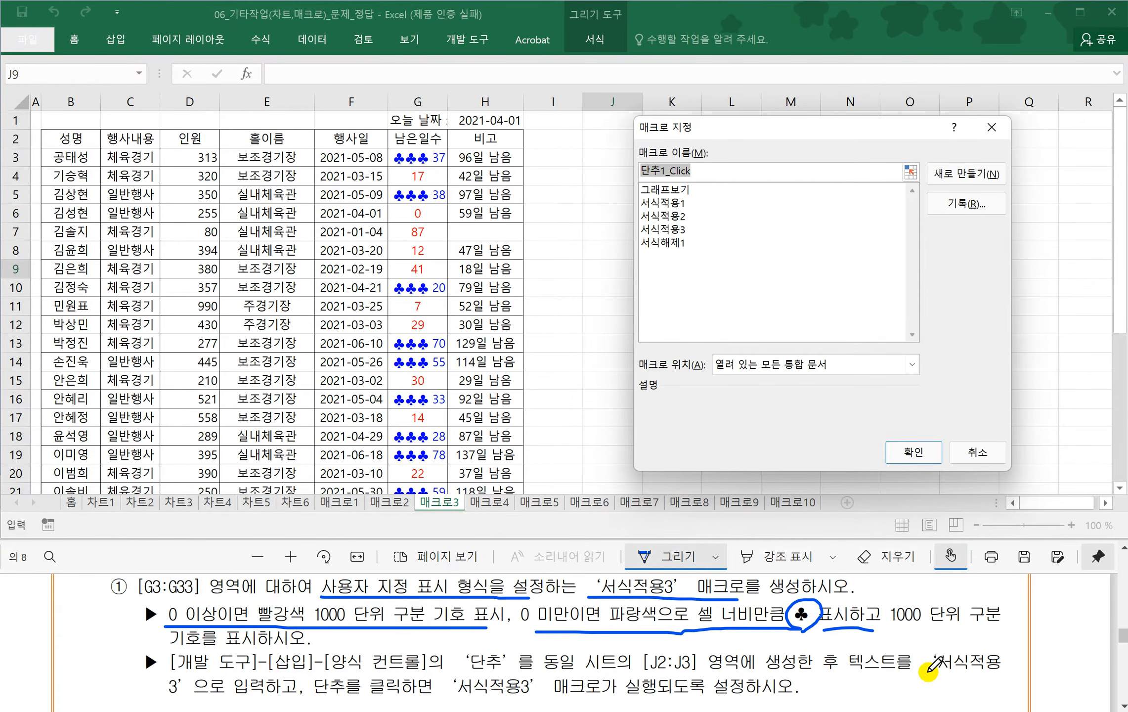
pyautogui.click(673, 230)
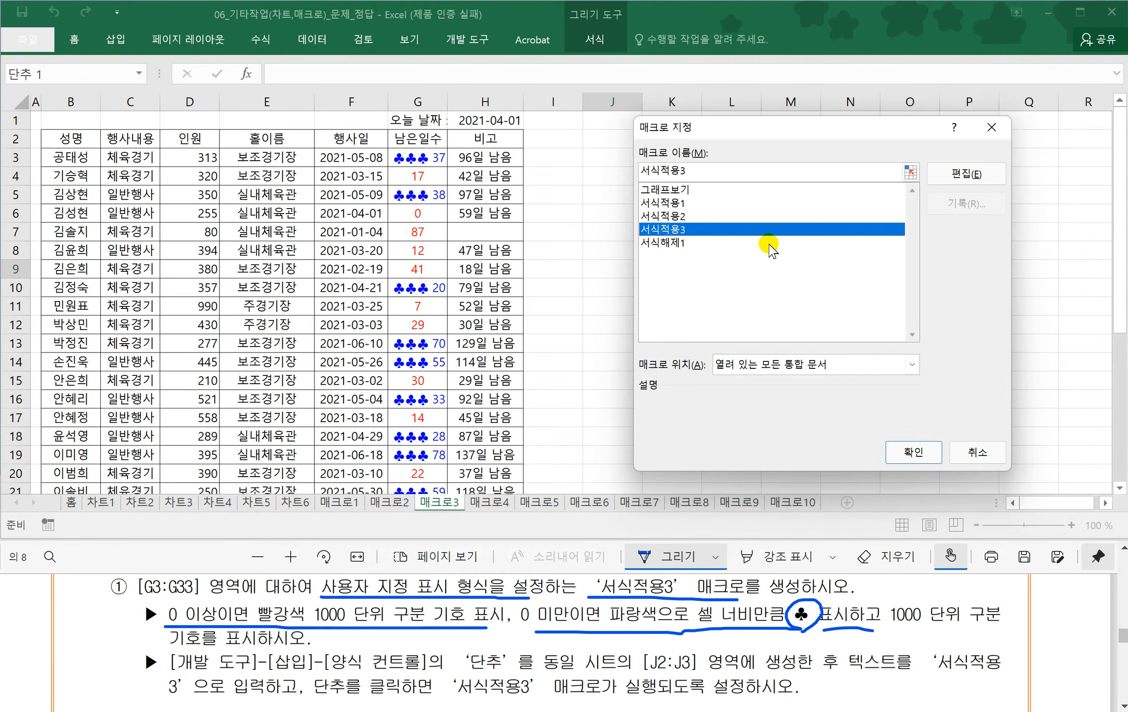
pyautogui.click(912, 453)
# - Change the button's text to 서식적용3 and widen column J so the whole label fits
pyautogui.click(597, 147)
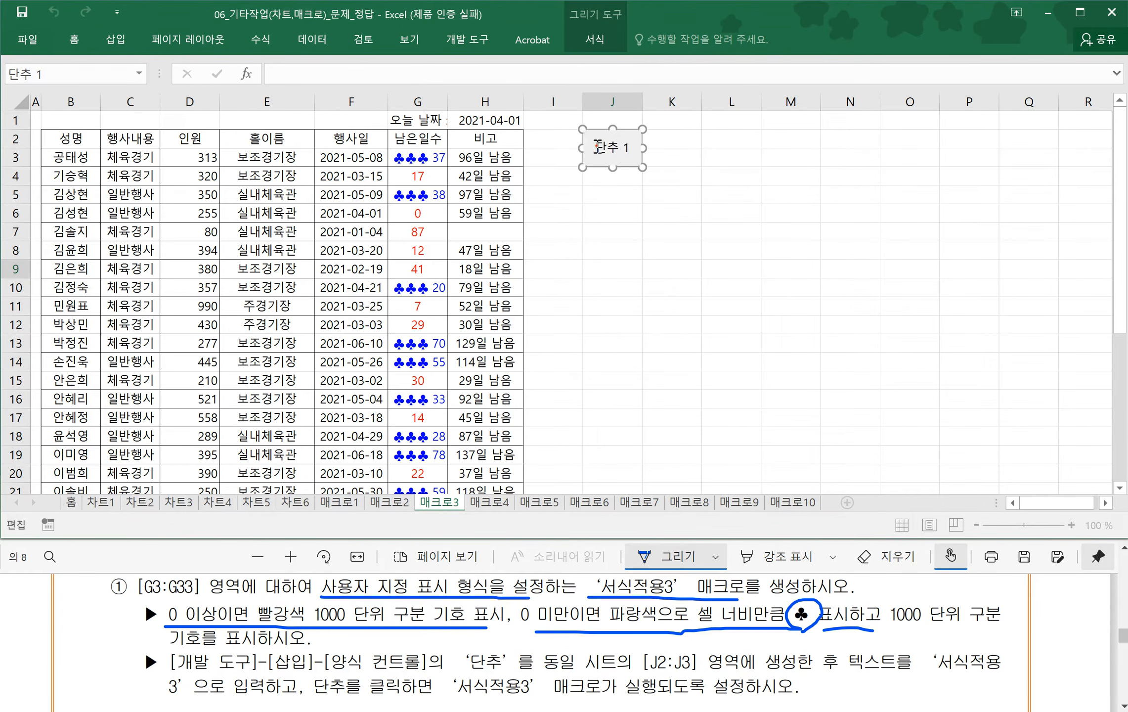
pyautogui.moveTo(597, 146); pyautogui.dragTo(630, 148)
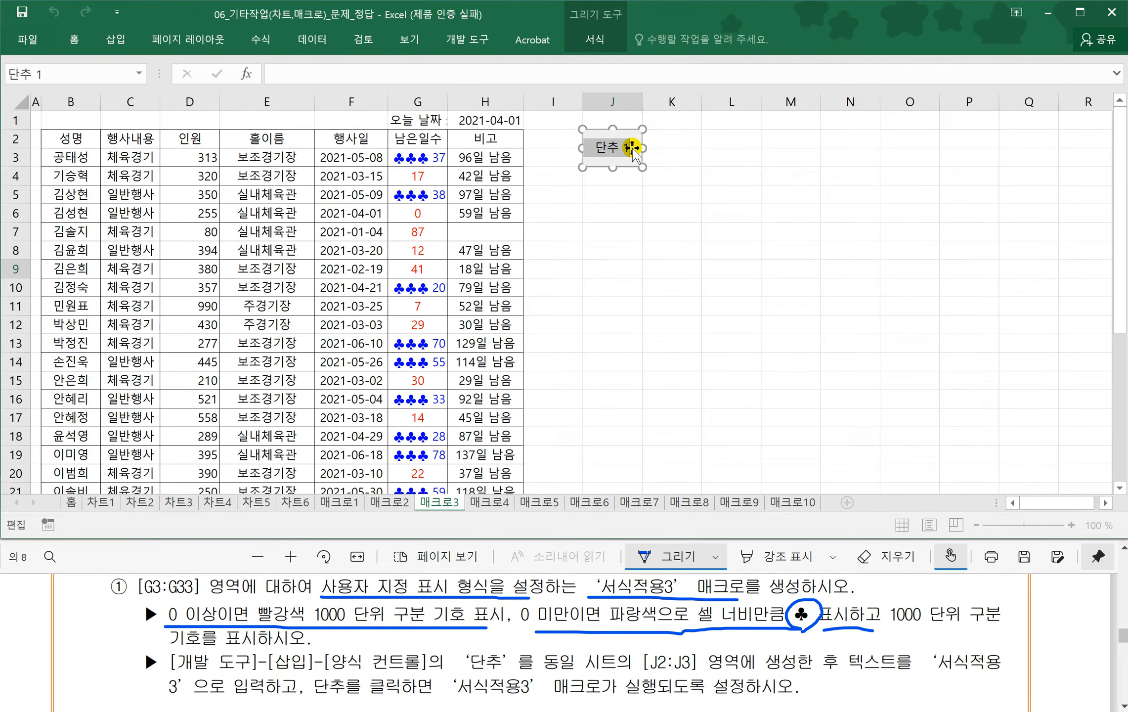
pyautogui.write('ㅅ')
pyautogui.write('서식적용3')
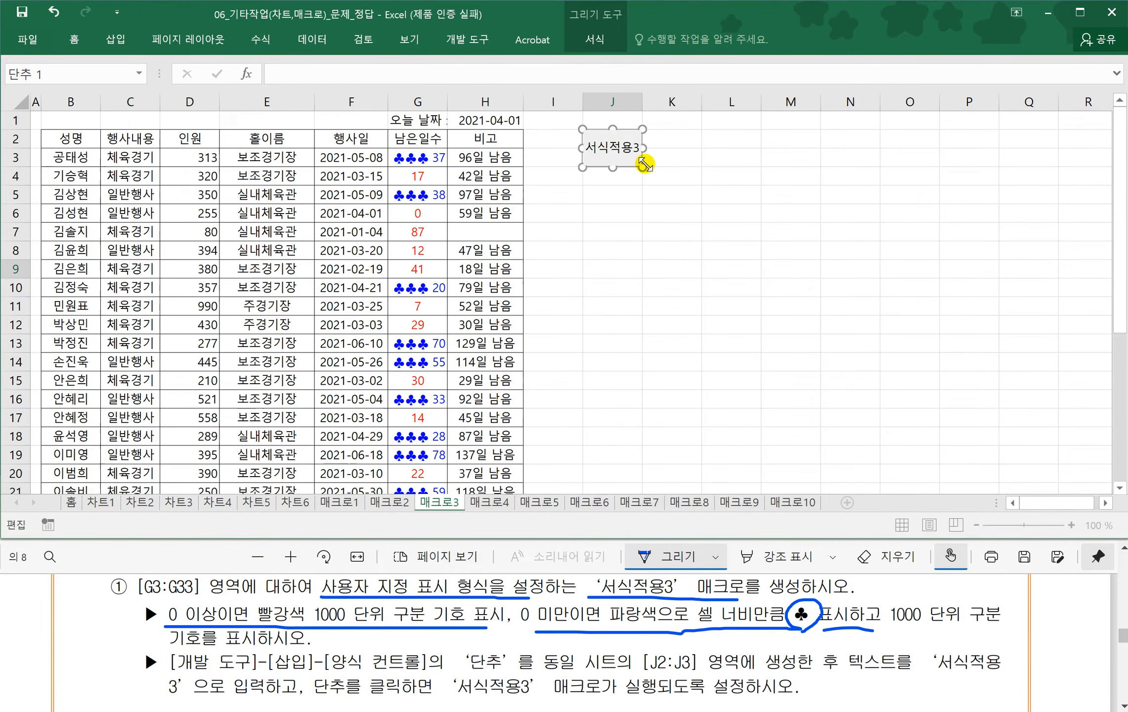
pyautogui.click(687, 194)
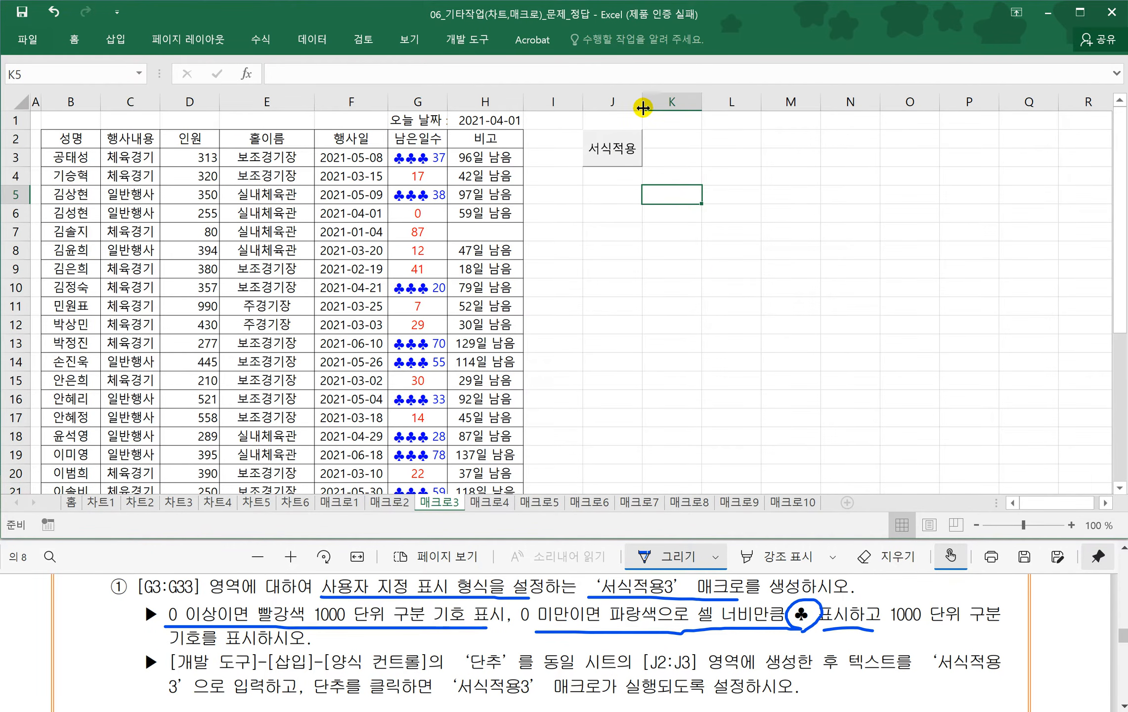
pyautogui.moveTo(643, 107); pyautogui.dragTo(658, 108)
pyautogui.moveTo(665, 107); pyautogui.dragTo(665, 106)
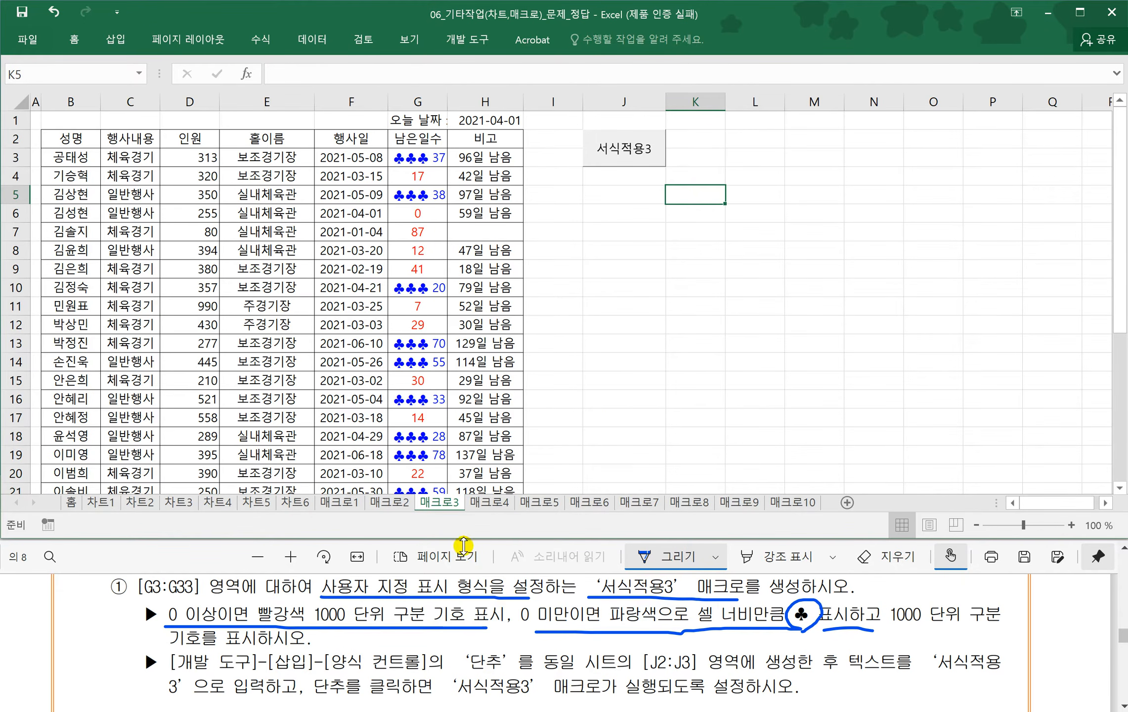
# - Switch to the PDF in the browser and underline 조건부 서식을 적용 and 별표 in task ② with the pen
pyautogui.click(412, 649)
pyautogui.scroll(-1, 415, 646)
pyautogui.scroll(-1, 413, 648)
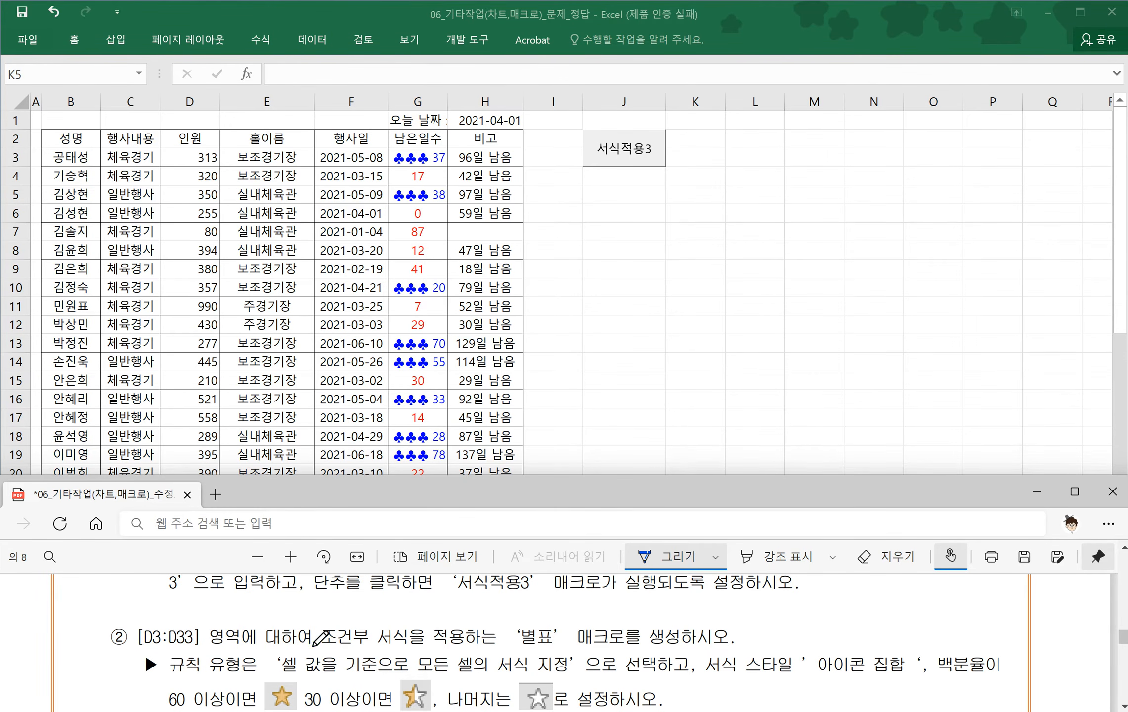
pyautogui.moveTo(312, 645); pyautogui.dragTo(463, 645)
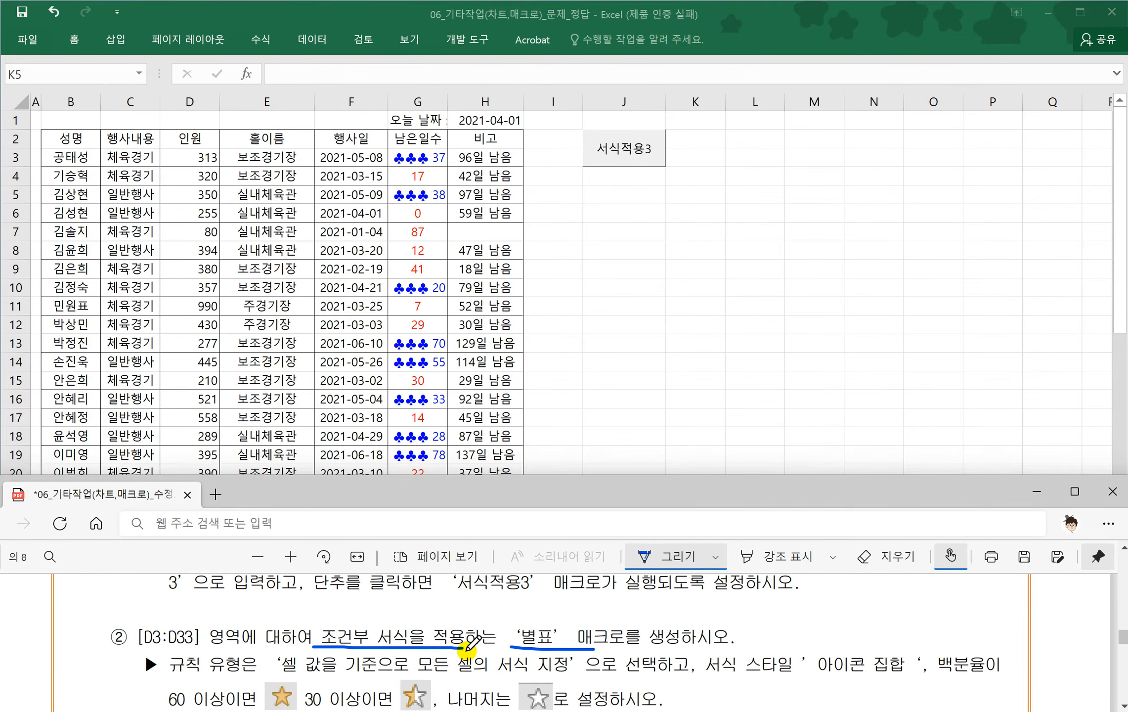
pyautogui.scroll(-1, 455, 632)
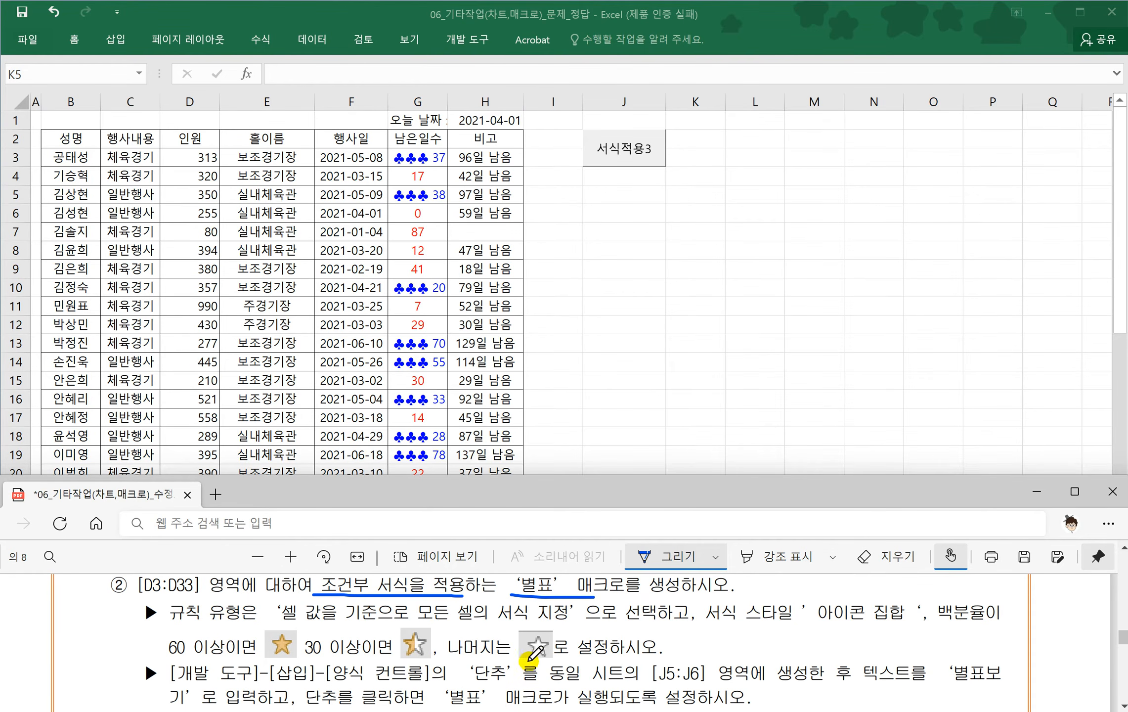
# - Return to the 매크로3 worksheet in Excel and start recording a macro named 별표 in the current workbook
pyautogui.click(618, 290)
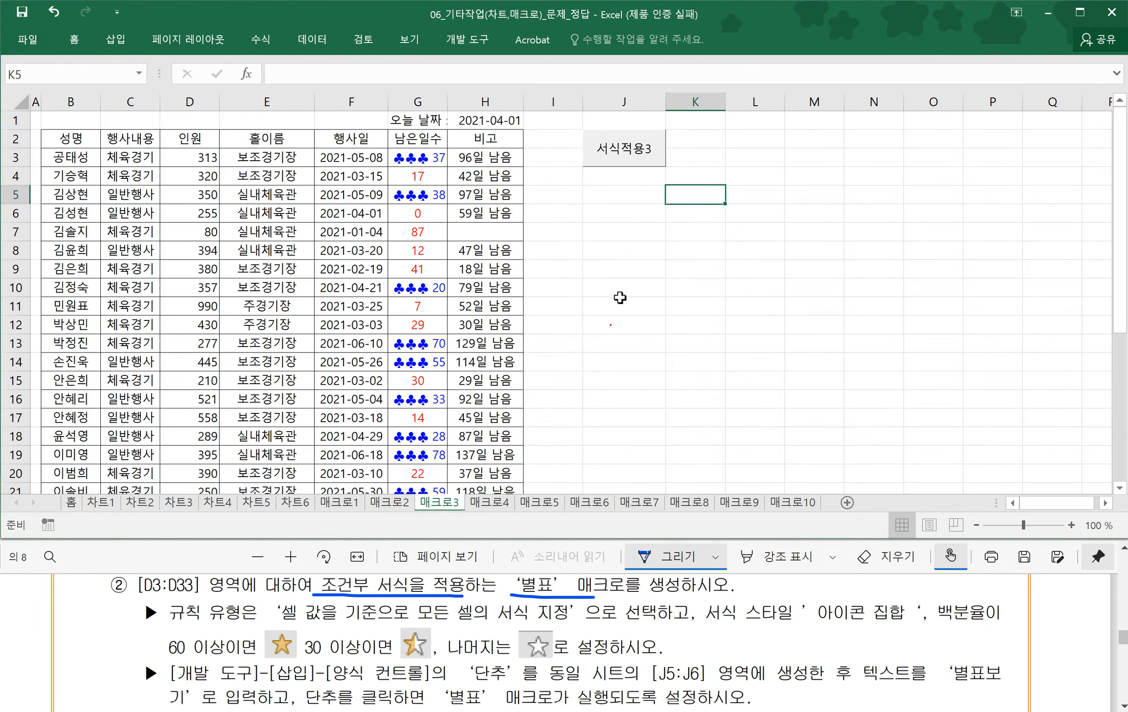
pyautogui.click(607, 263)
pyautogui.click(462, 40)
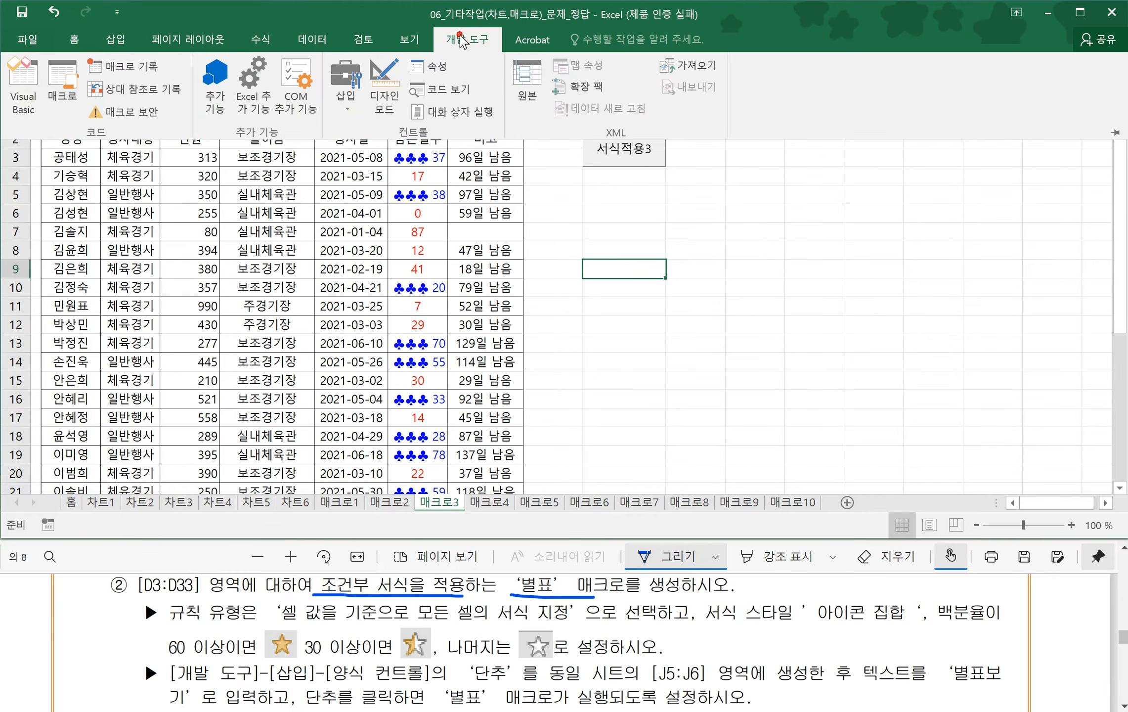
pyautogui.click(131, 67)
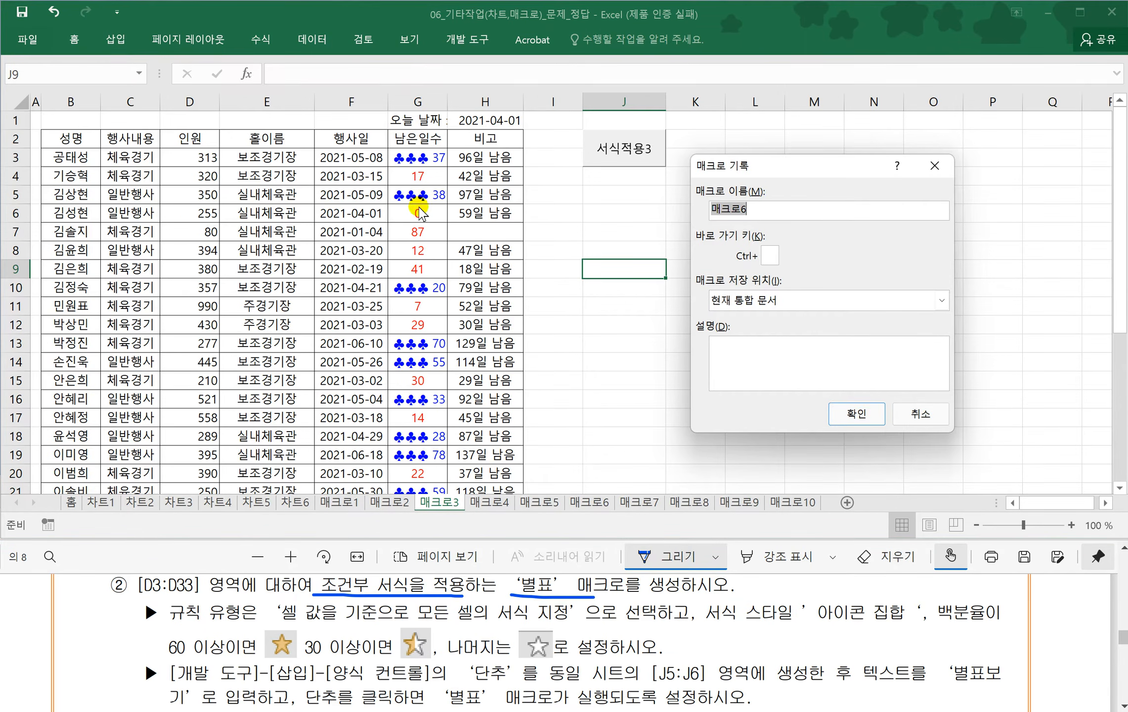
pyautogui.write('별표')
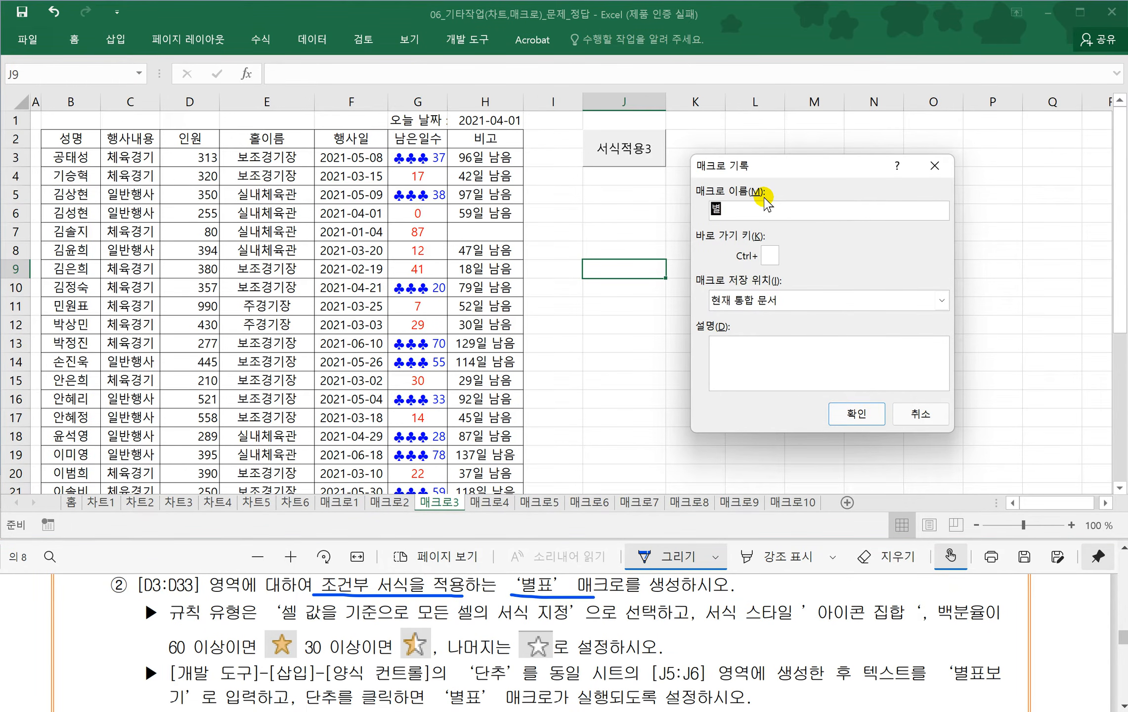
pyautogui.click(859, 415)
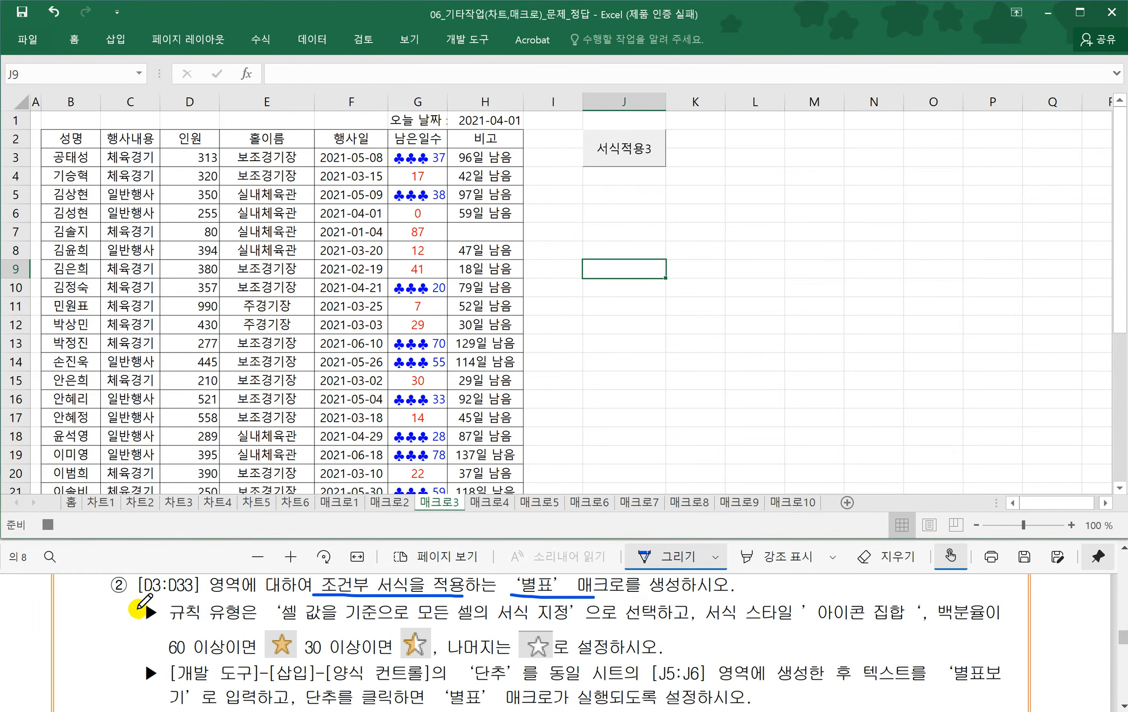
# - Select D3:D33 and open a new conditional formatting rule that formats all cells based on their values with an icon set
pyautogui.click(188, 156)
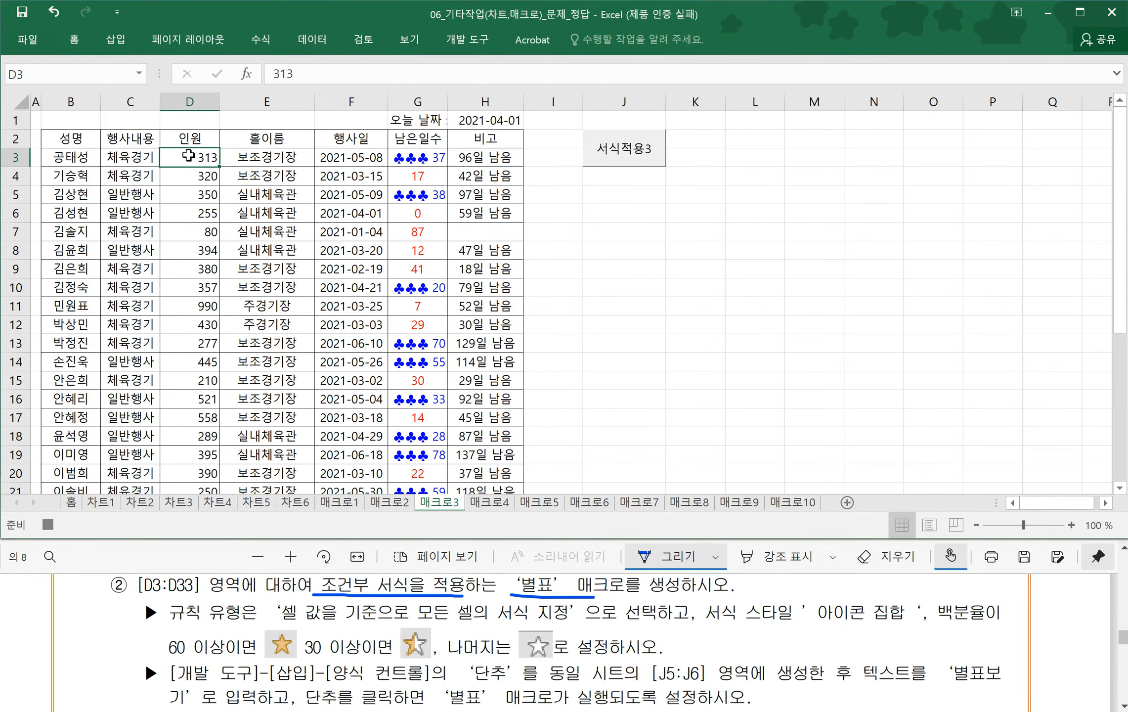
pyautogui.hotkey('ctrl', 'shift', 'Down')
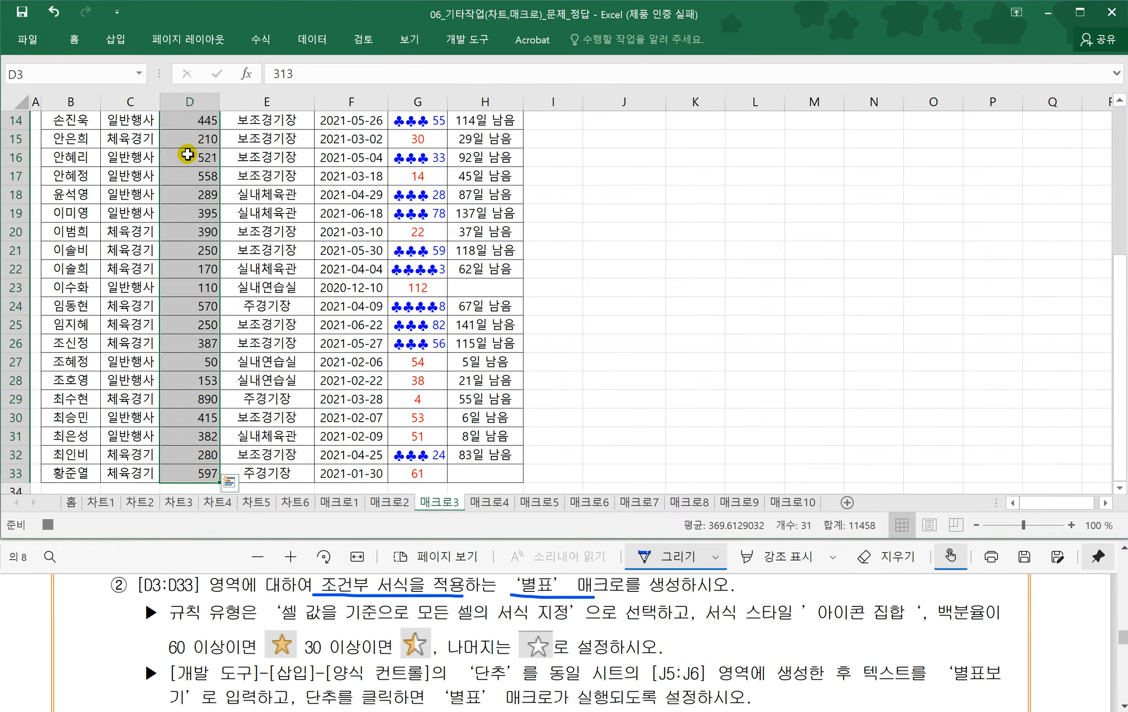
pyautogui.click(73, 42)
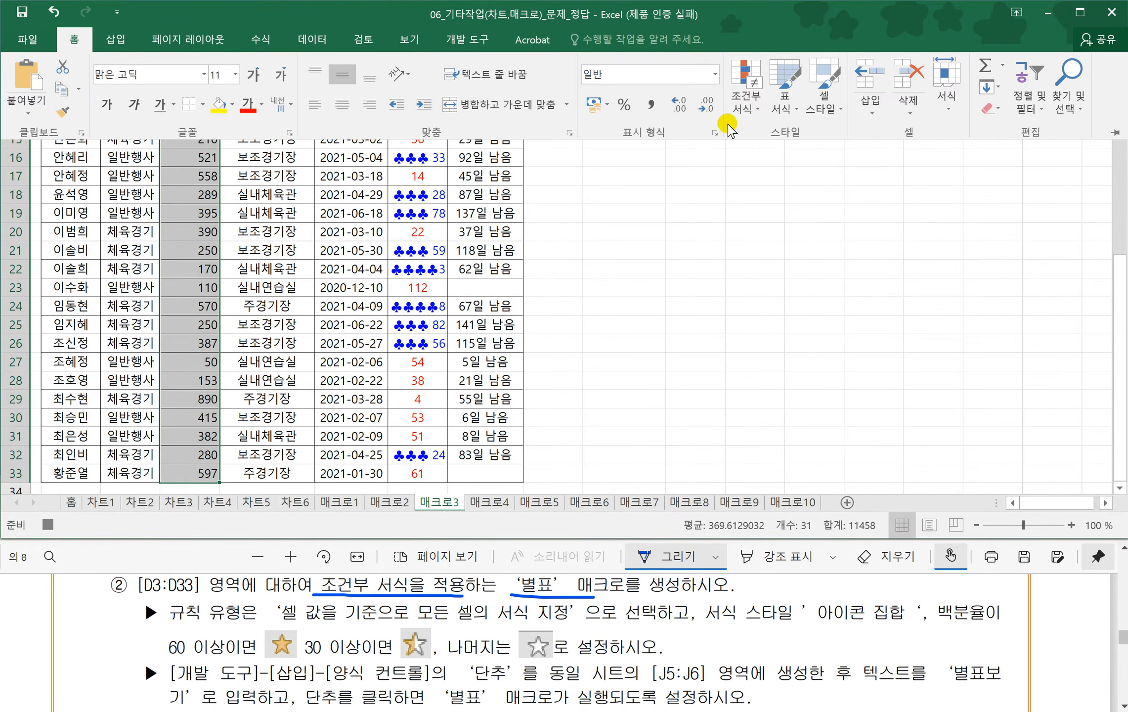
pyautogui.click(747, 115)
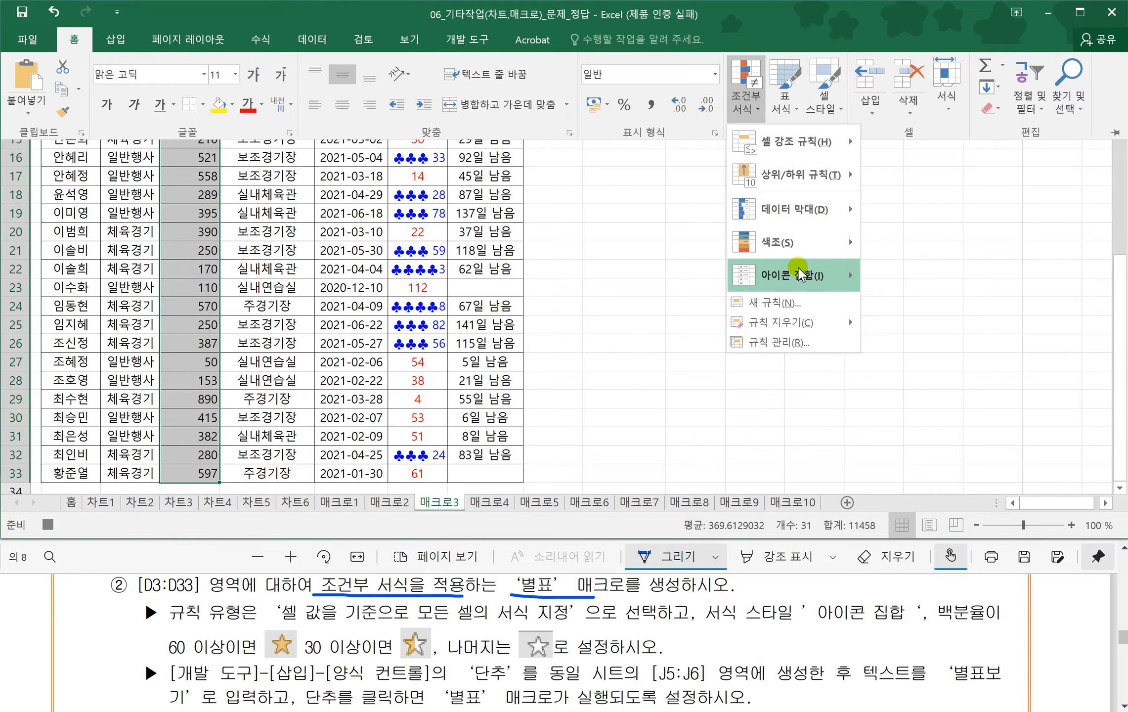
pyautogui.moveTo(800, 275)
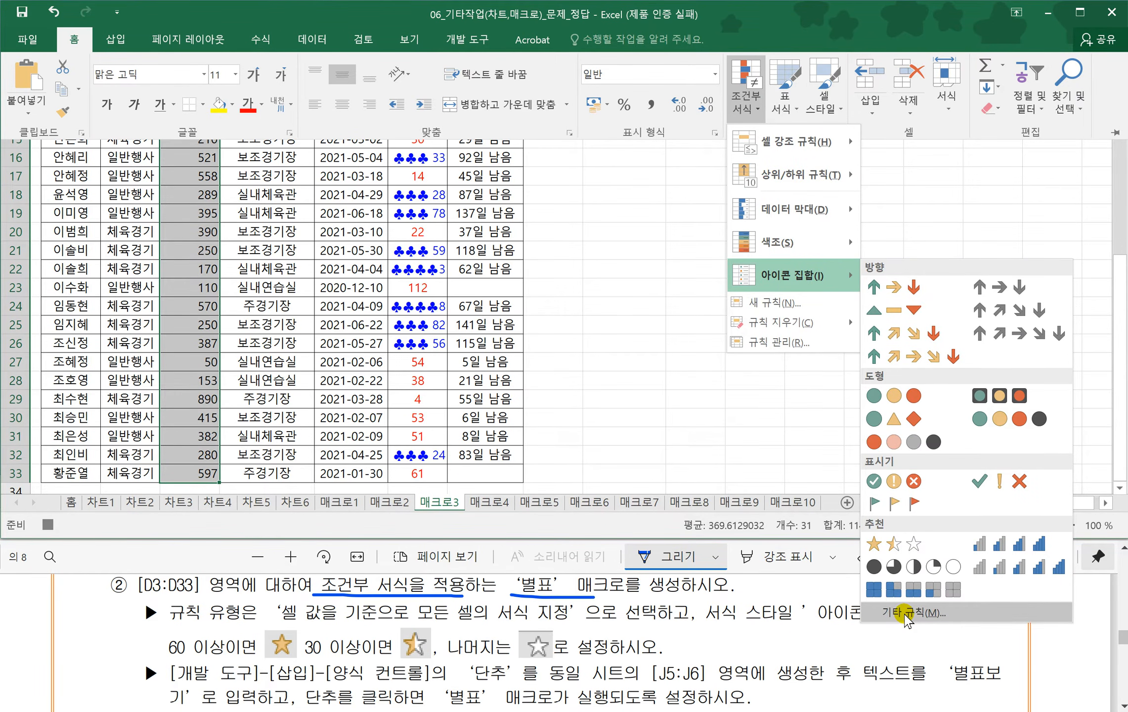
pyautogui.click(905, 613)
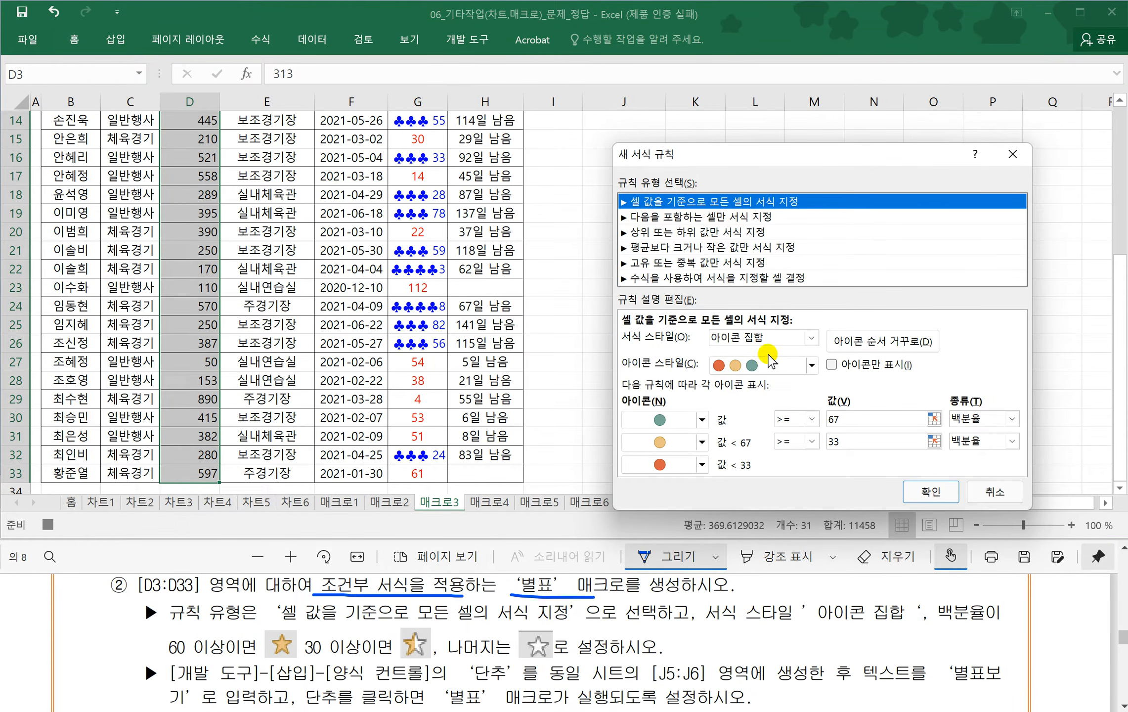
# - Set the rule's icon style to three stars with percent thresholds of 60 and 30, and apply it to the selected range
pyautogui.click(812, 365)
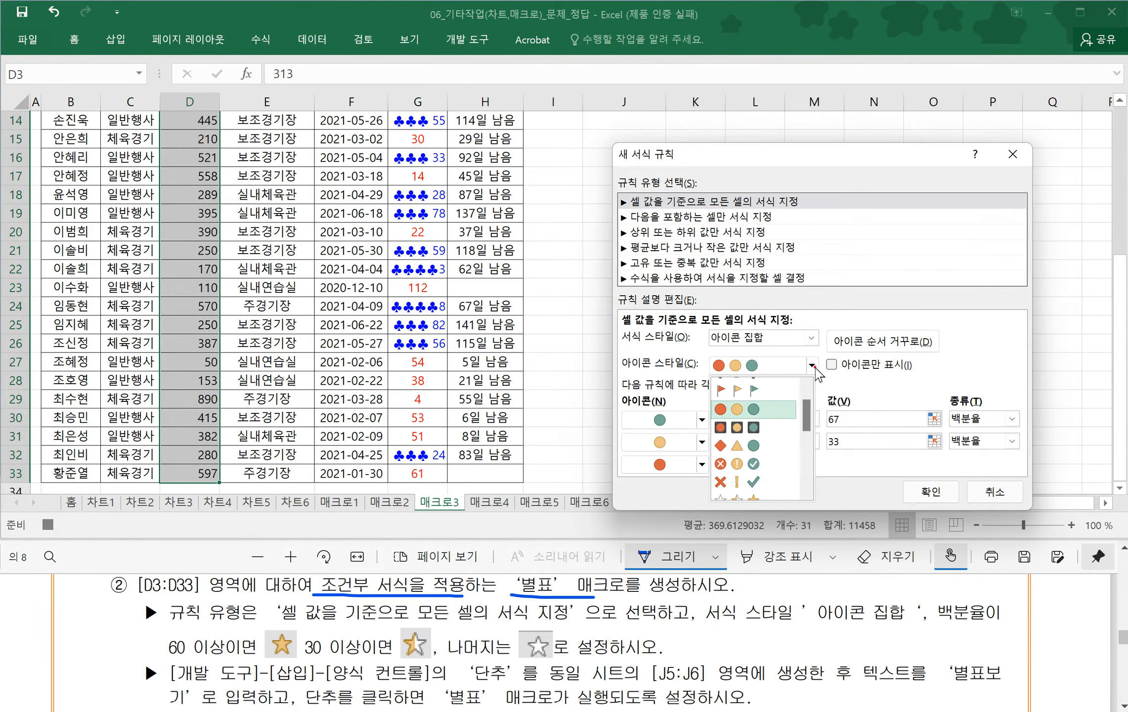
pyautogui.scroll(-2, 811, 419)
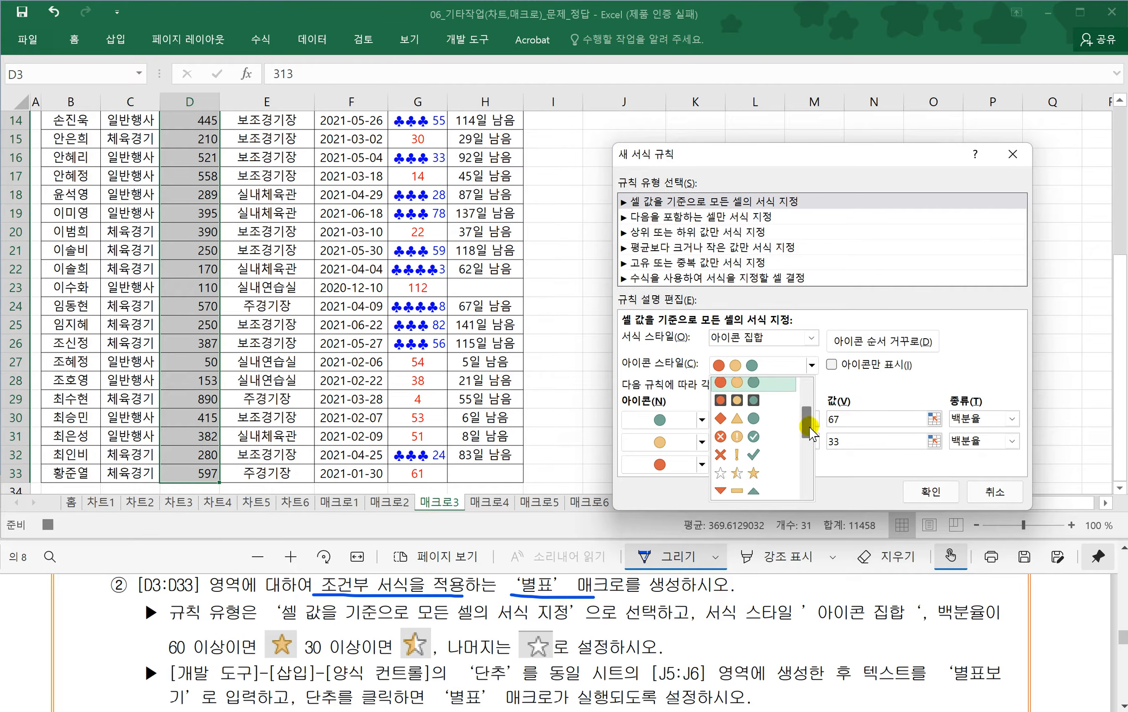
pyautogui.click(725, 465)
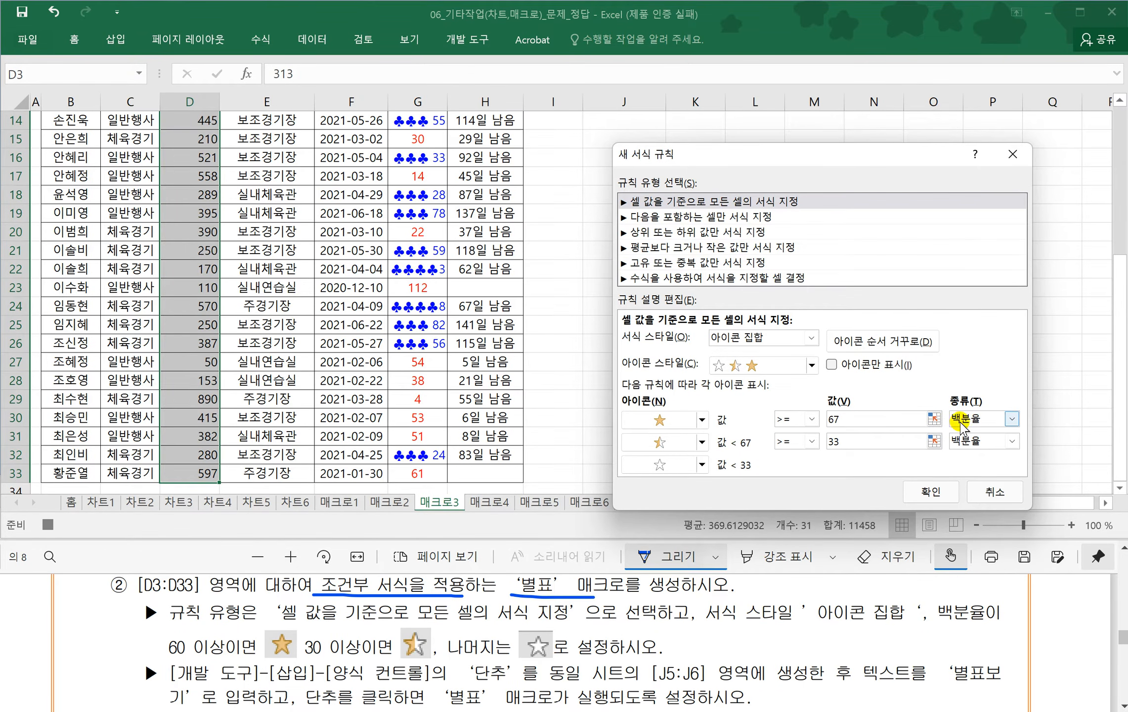
pyautogui.doubleClick(833, 419)
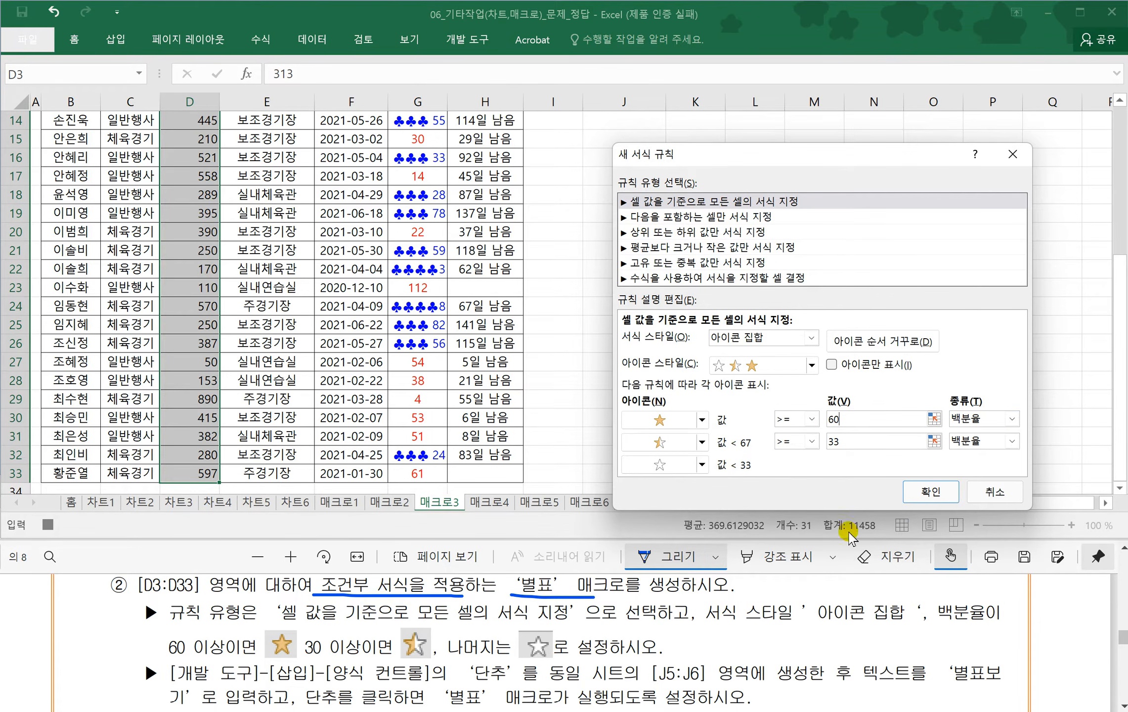
pyautogui.press('Tab')
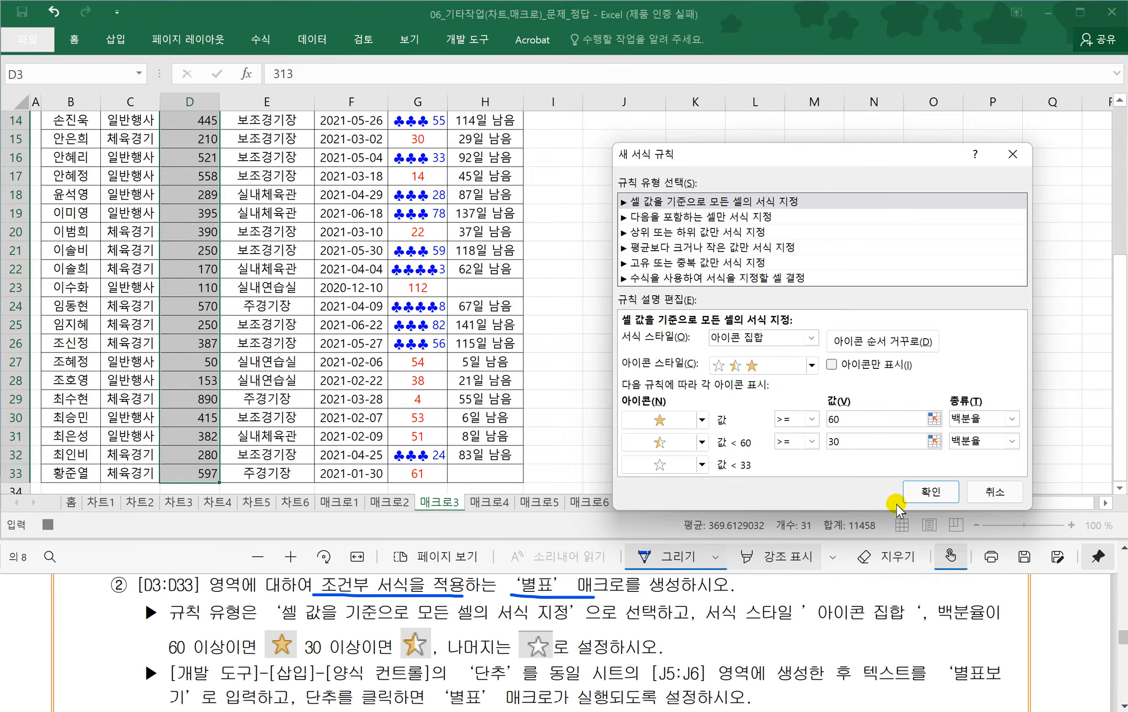
pyautogui.click(929, 492)
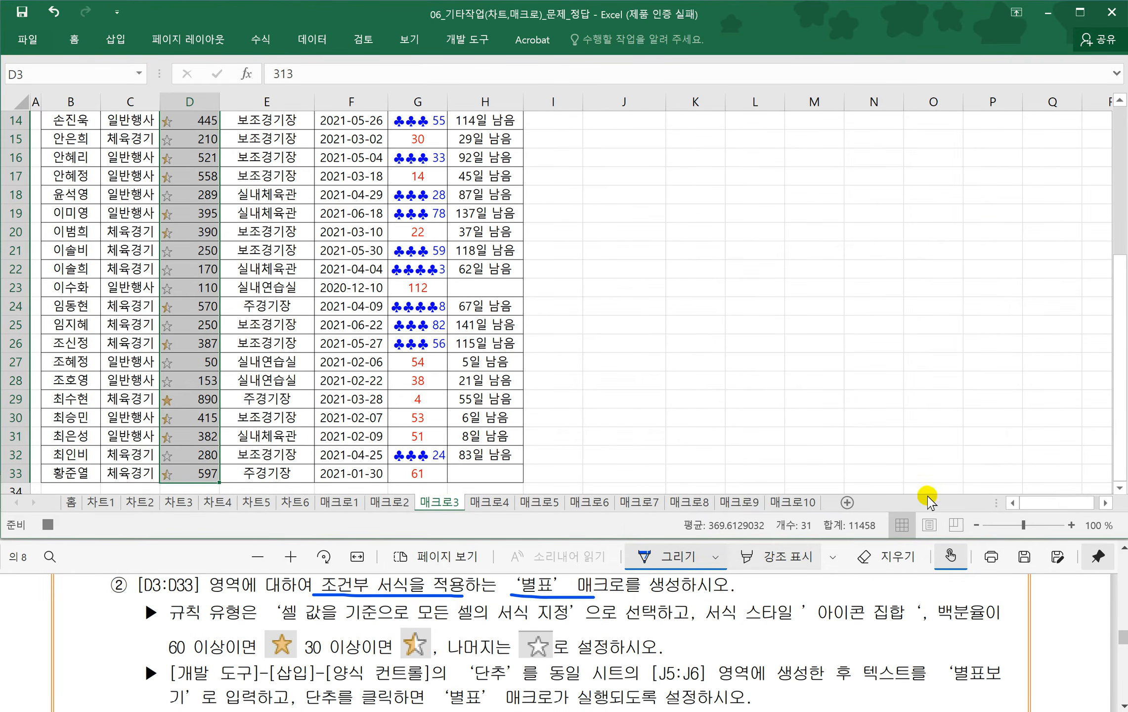
# - Stop recording the 별표 macro
pyautogui.click(472, 42)
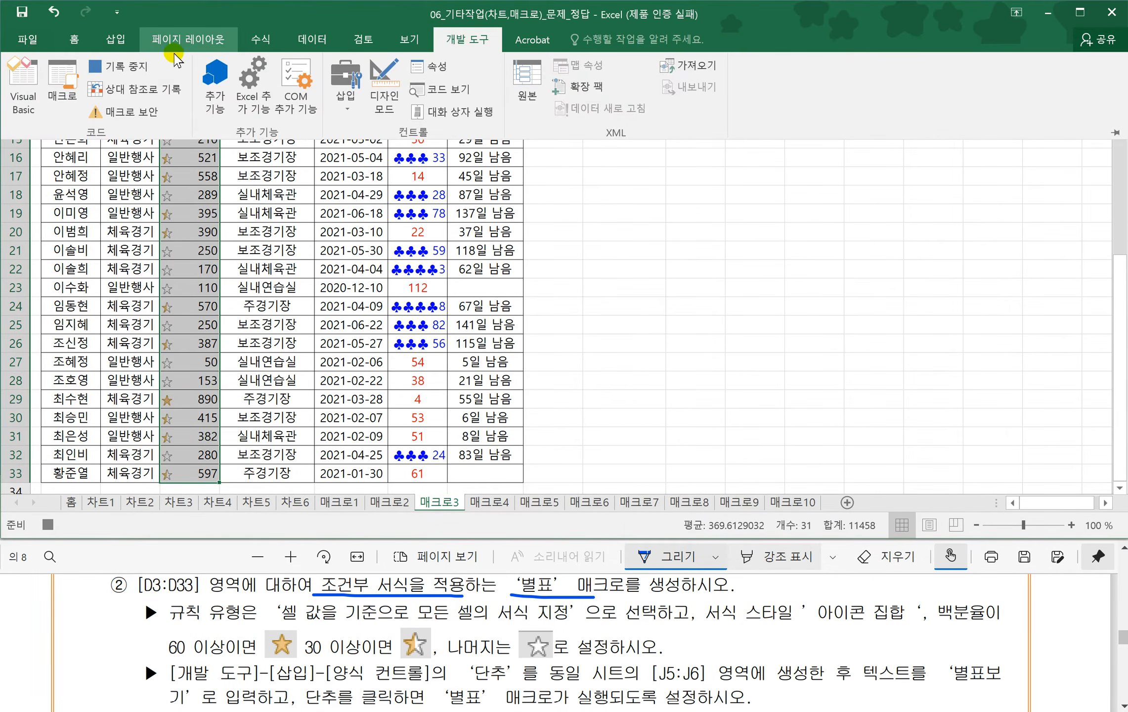
pyautogui.click(663, 345)
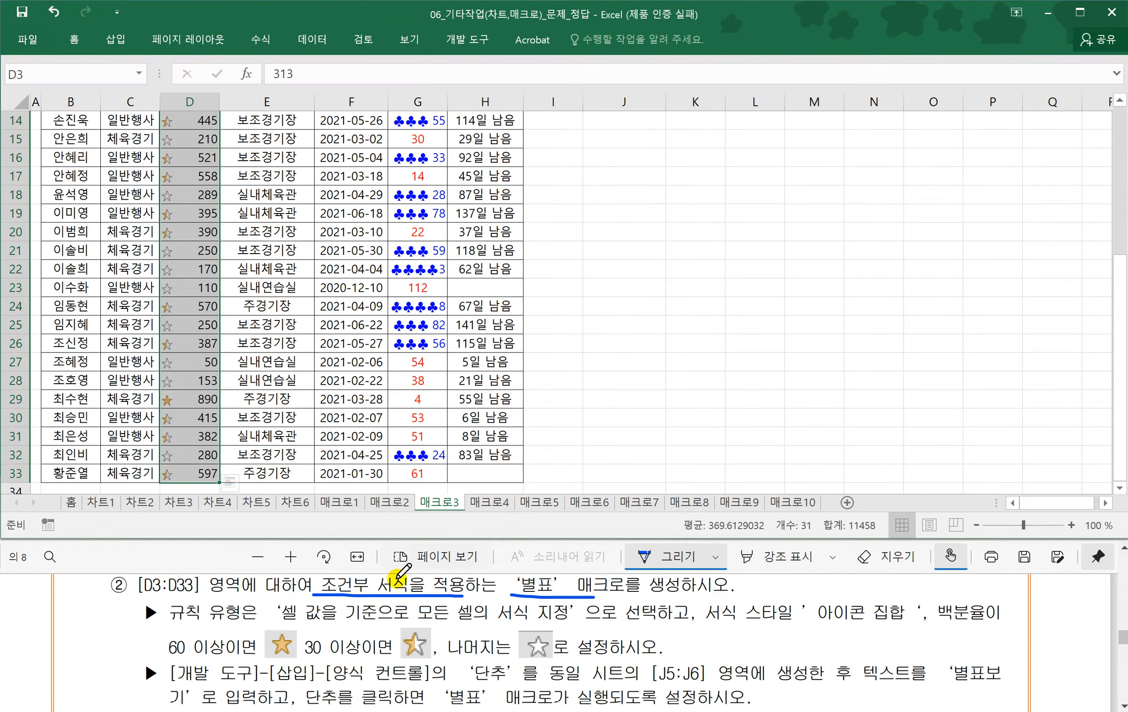
# - Draw a form control button over J5:J6 on the 매크로3 sheet and assign the 별표 macro to it
pyautogui.click(410, 591)
pyautogui.scroll(-1, 410, 590)
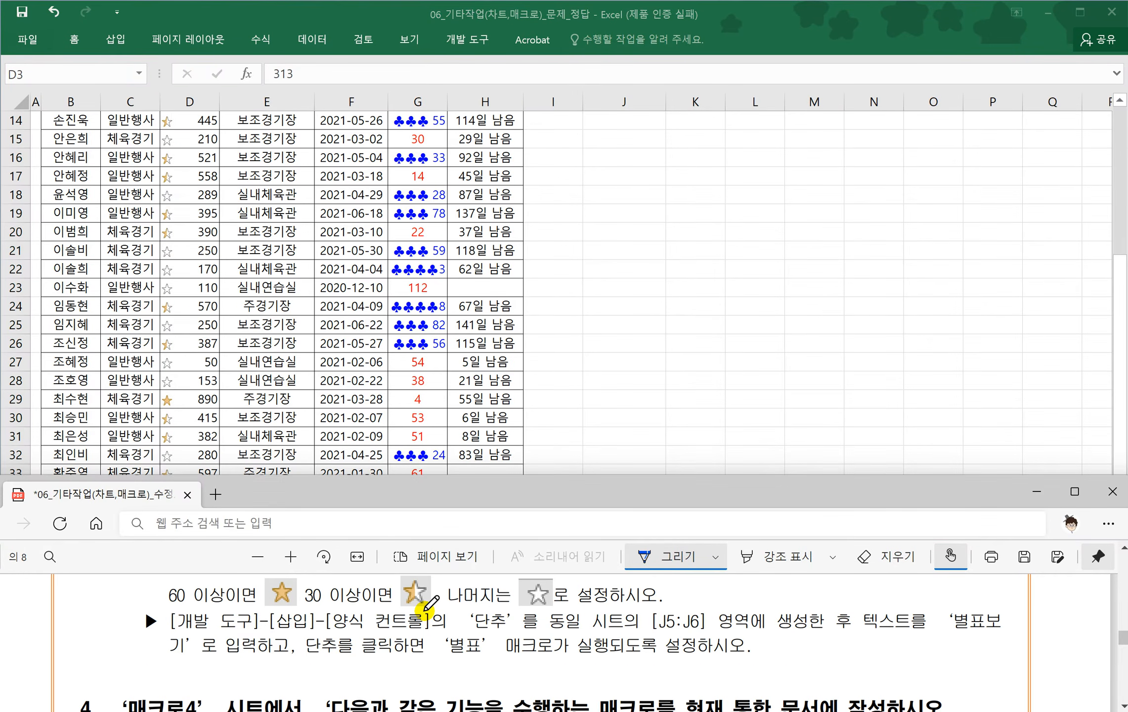
pyautogui.click(599, 229)
pyautogui.scroll(5, 593, 222)
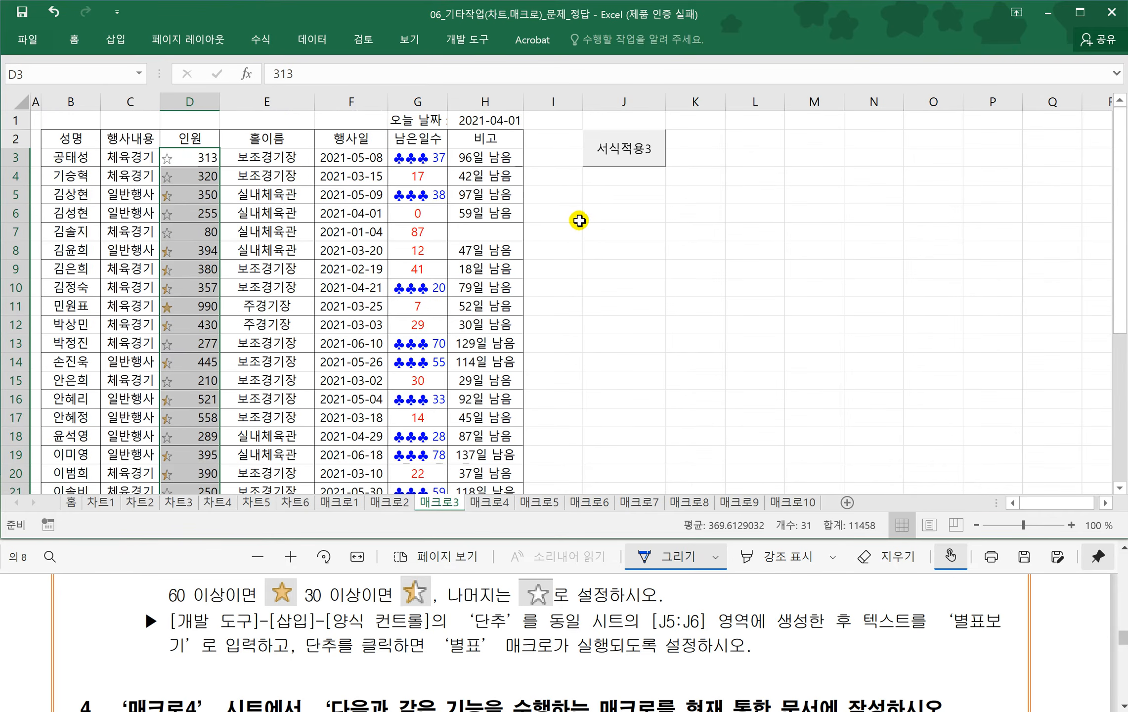
pyautogui.click(606, 251)
pyautogui.click(465, 45)
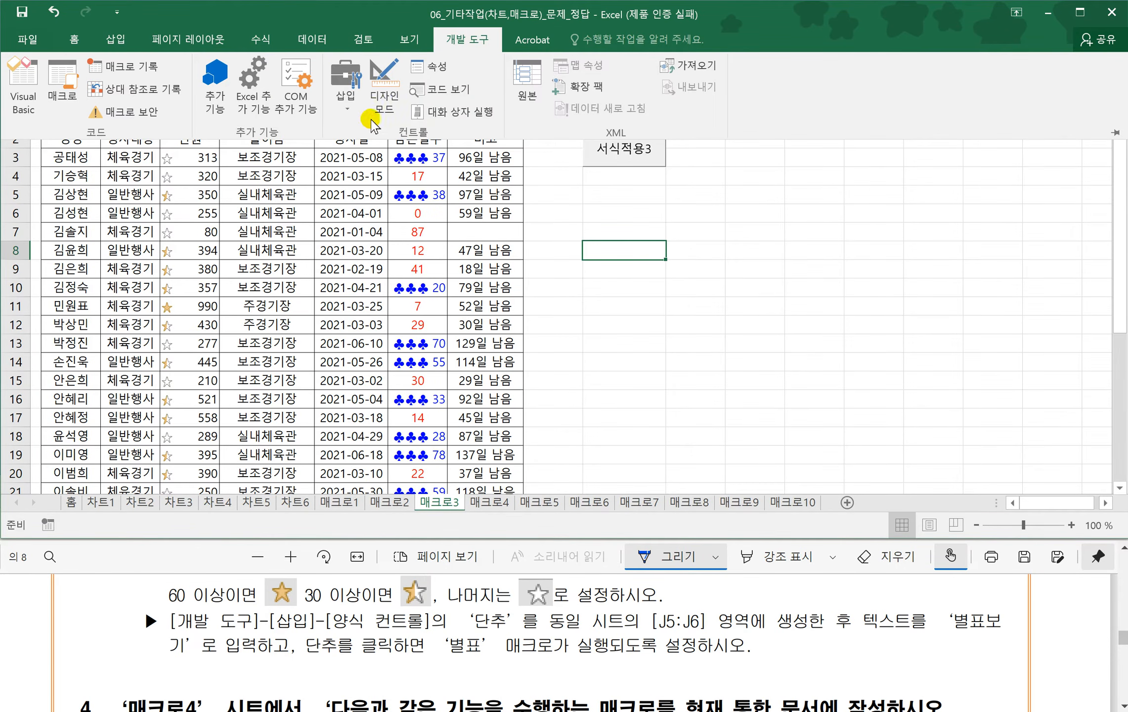
pyautogui.click(347, 110)
pyautogui.click(338, 148)
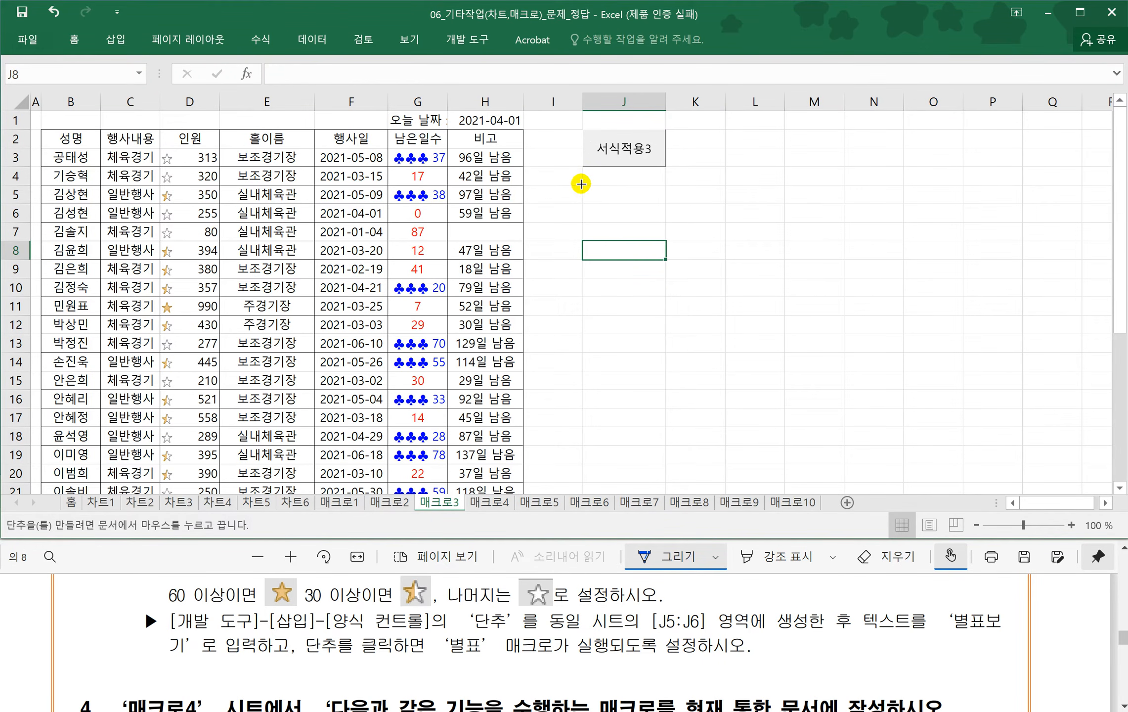
pyautogui.moveTo(581, 184); pyautogui.dragTo(662, 221)
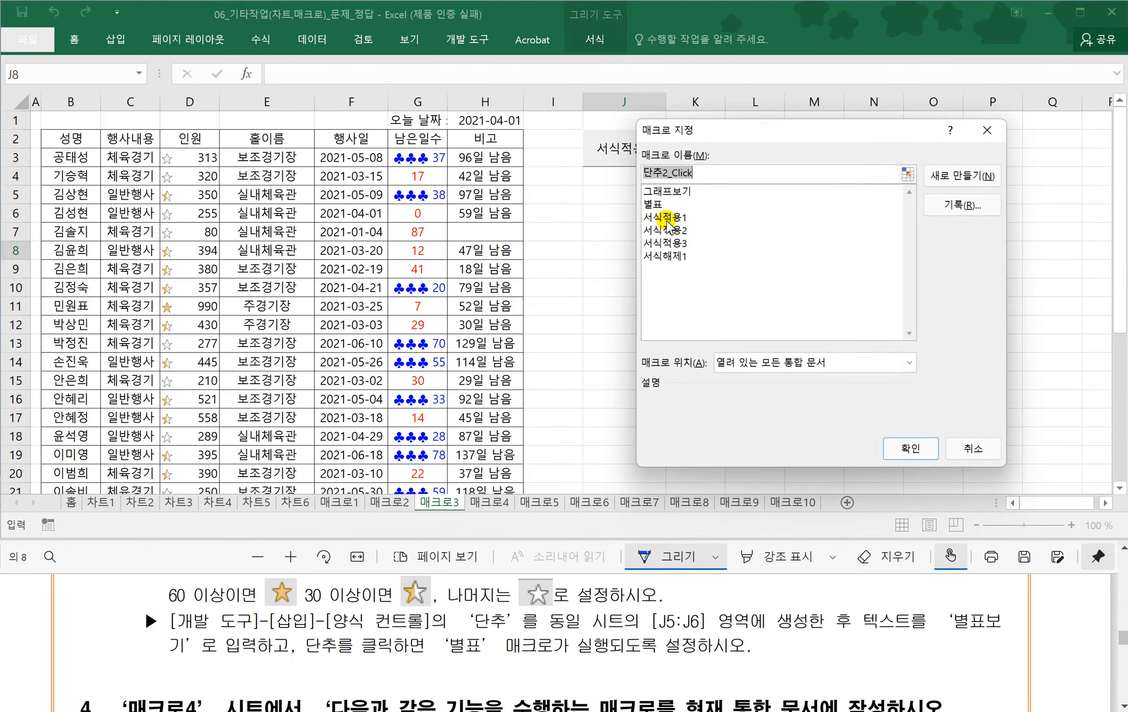
pyautogui.click(648, 202)
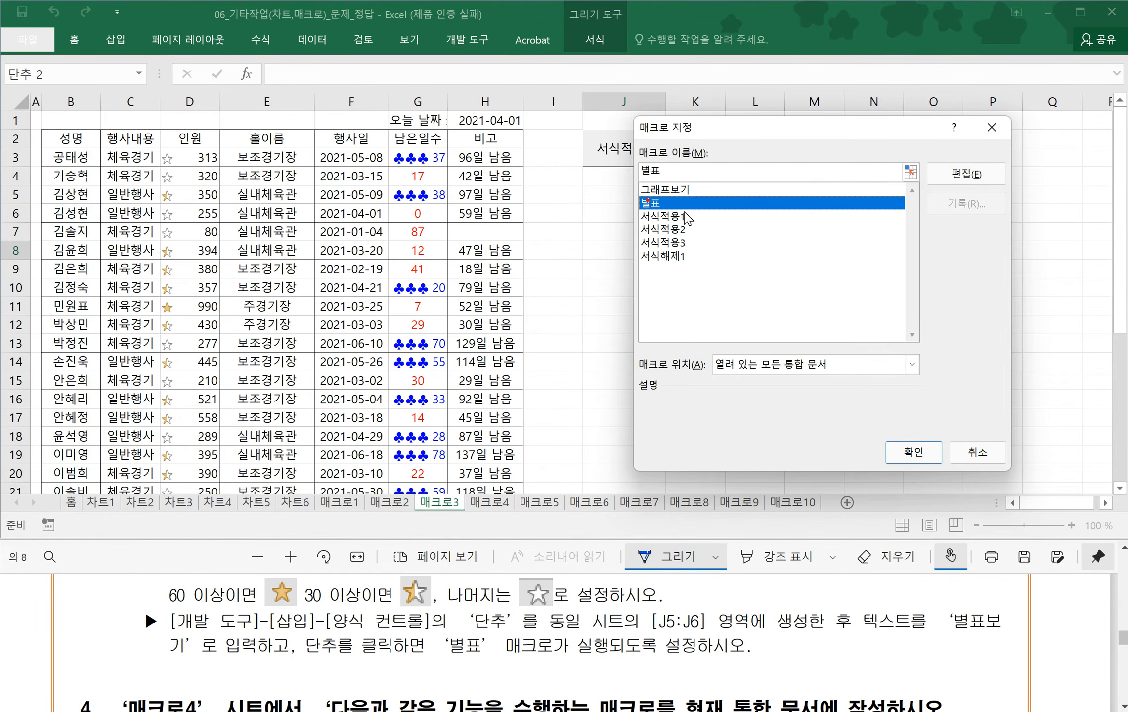
pyautogui.click(913, 453)
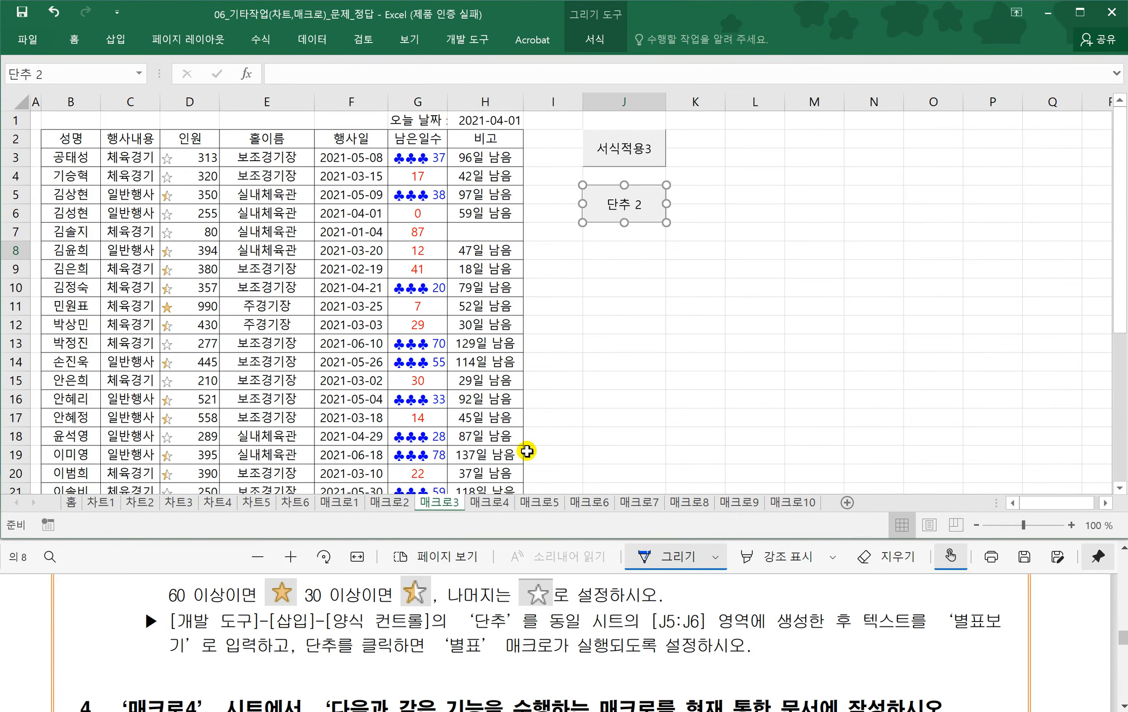
# - Switch to the PDF in the browser and underline the instruction 텍스트를 '별표보기'로 입력하고 with the pen
pyautogui.moveTo(857, 630); pyautogui.dragTo(993, 633)
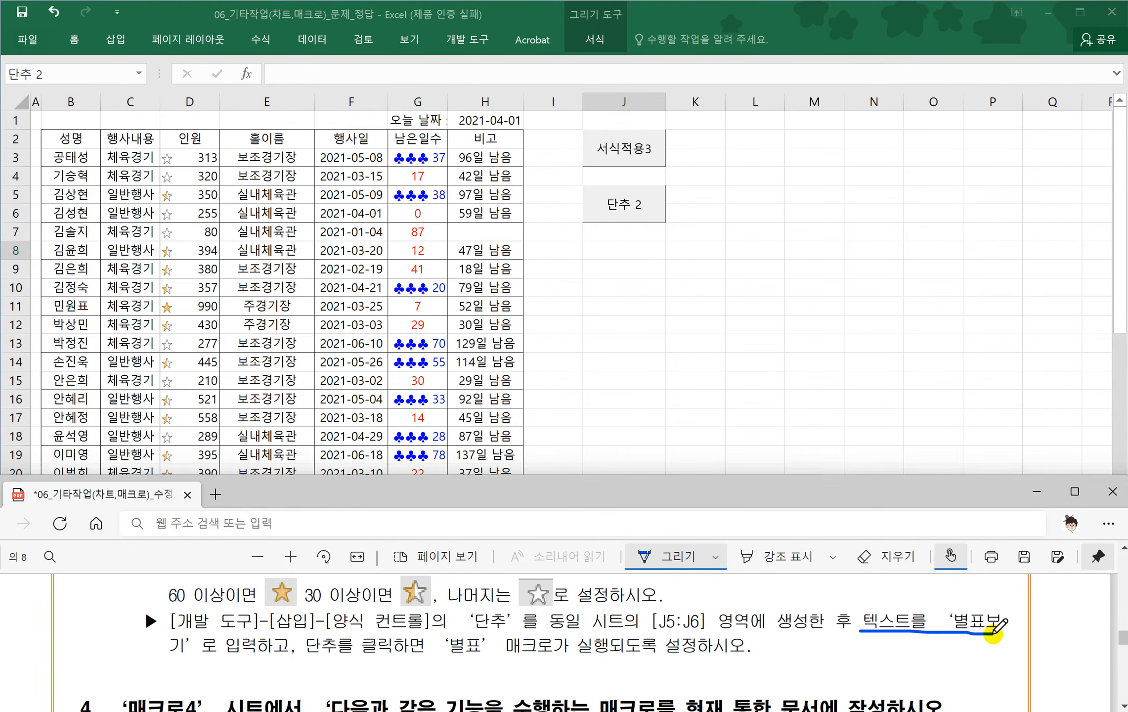
pyautogui.moveTo(172, 656); pyautogui.dragTo(316, 657)
# - Return to the 매크로3 worksheet in Excel and change the new button's text to 별표보기
pyautogui.click(606, 204)
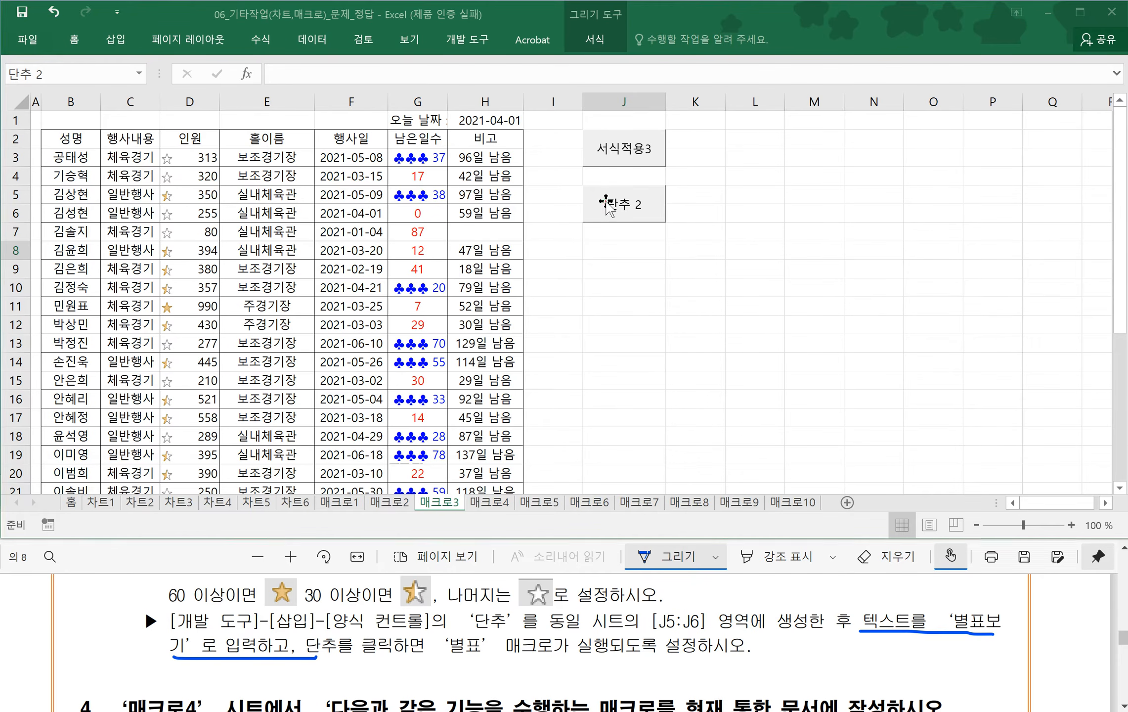
pyautogui.click(607, 204)
pyautogui.moveTo(610, 203); pyautogui.dragTo(650, 203)
pyautogui.write('별')
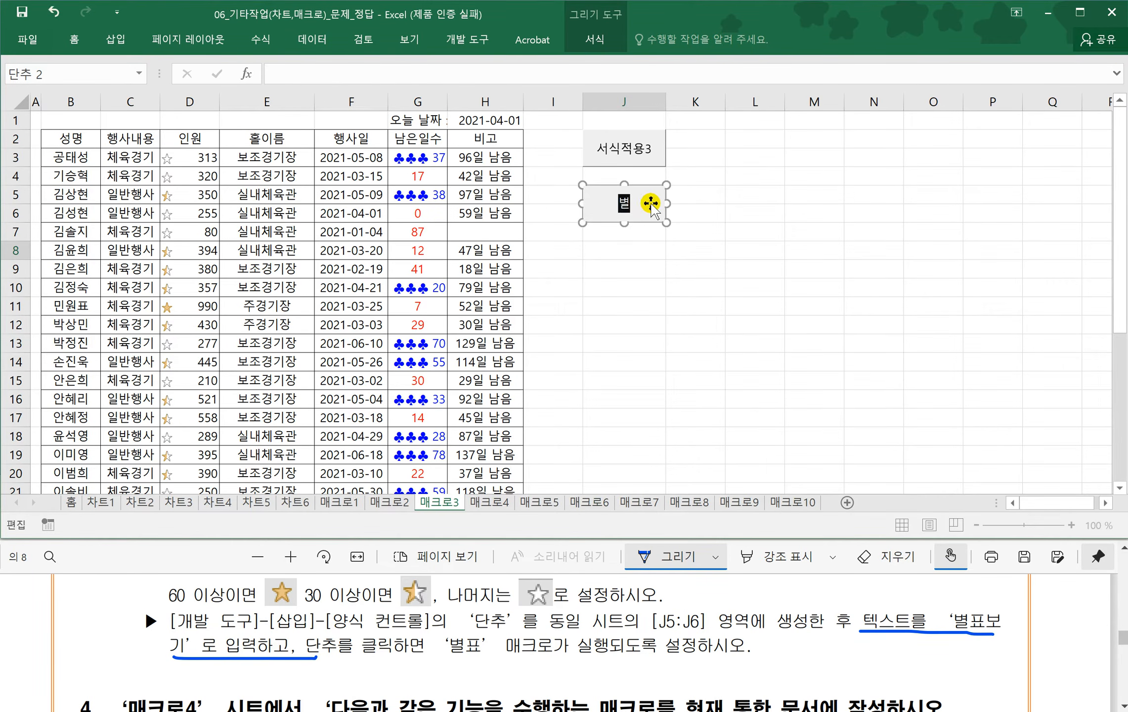
pyautogui.write('표보기')
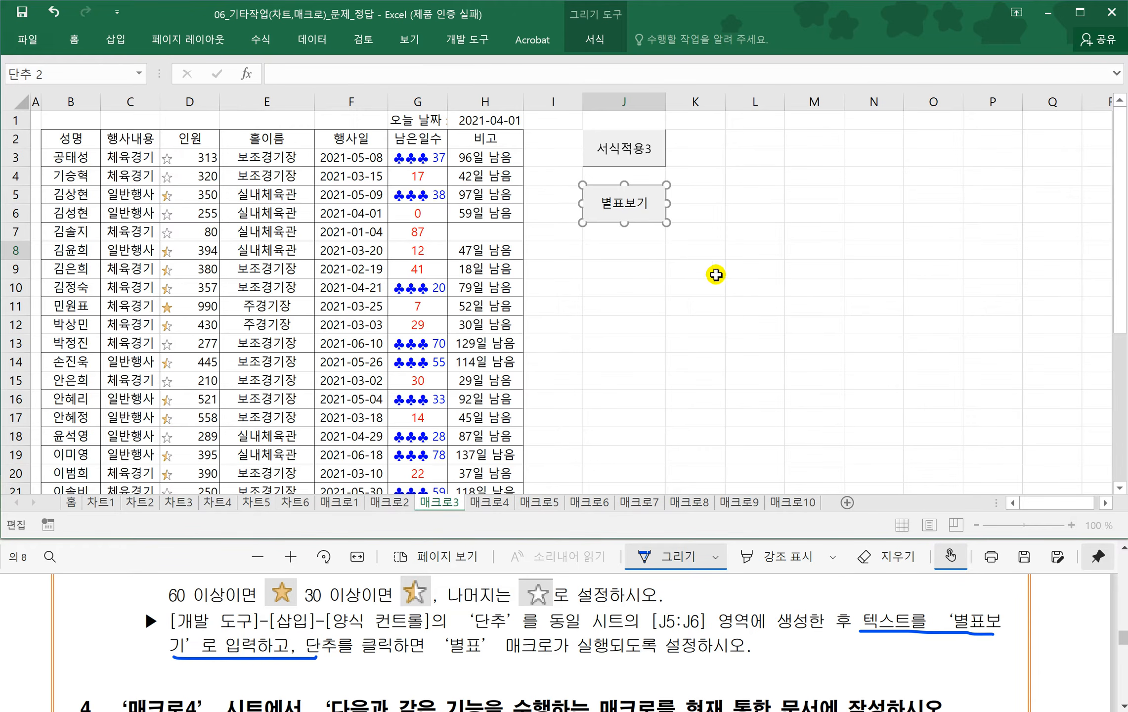
pyautogui.click(652, 274)
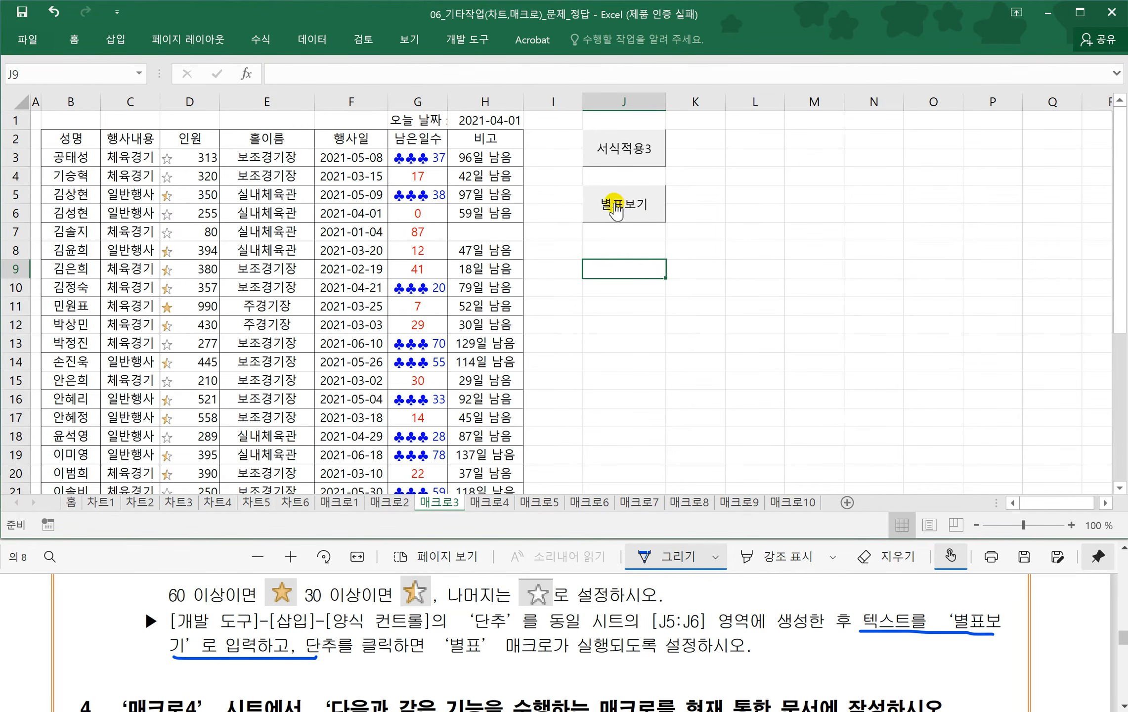
pyautogui.rightClick(618, 200)
pyautogui.press('Escape')
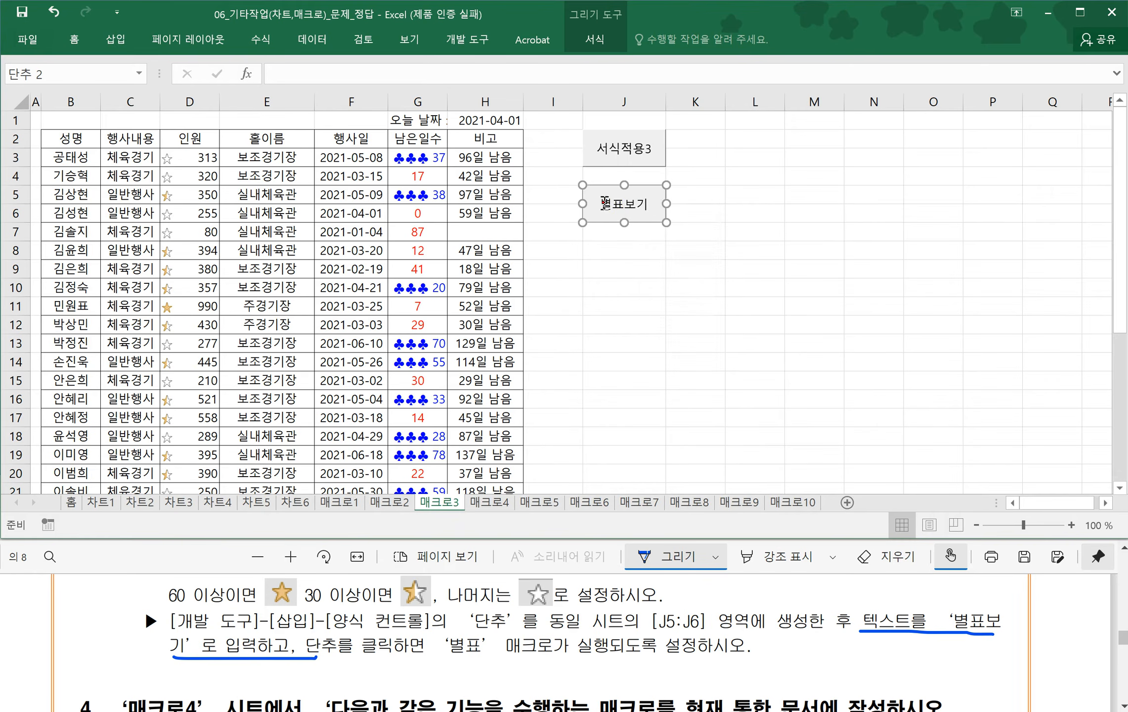
pyautogui.click(781, 300)
pyautogui.rightClick(638, 216)
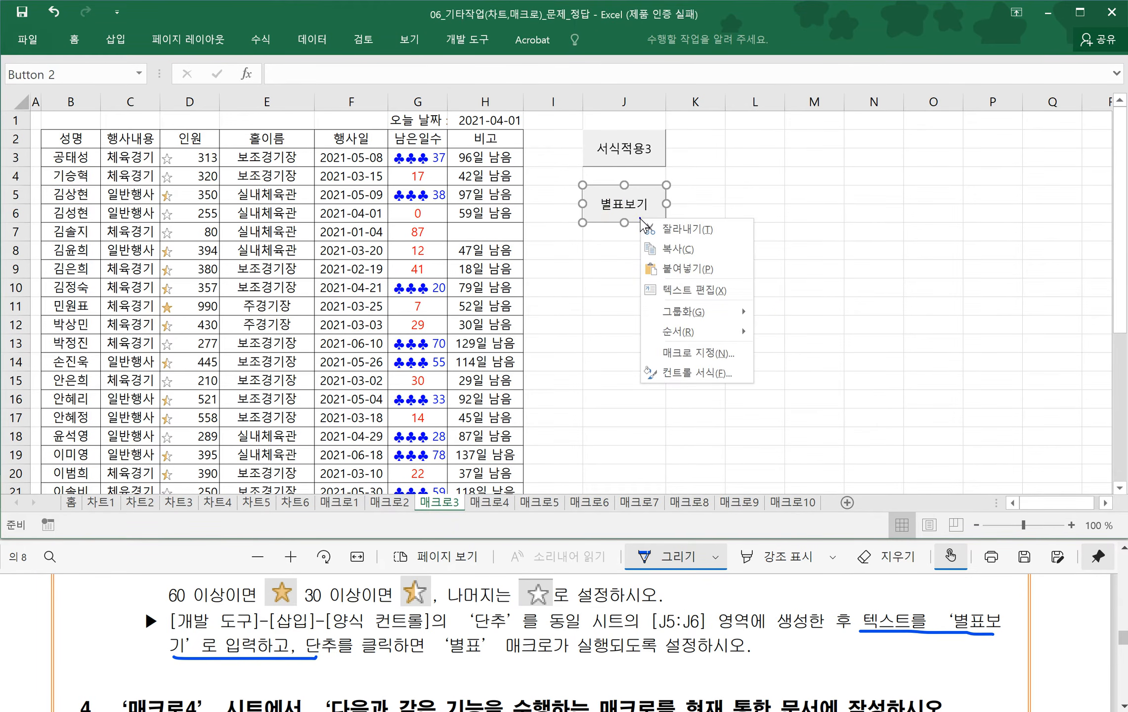
pyautogui.click(607, 207)
pyautogui.click(694, 250)
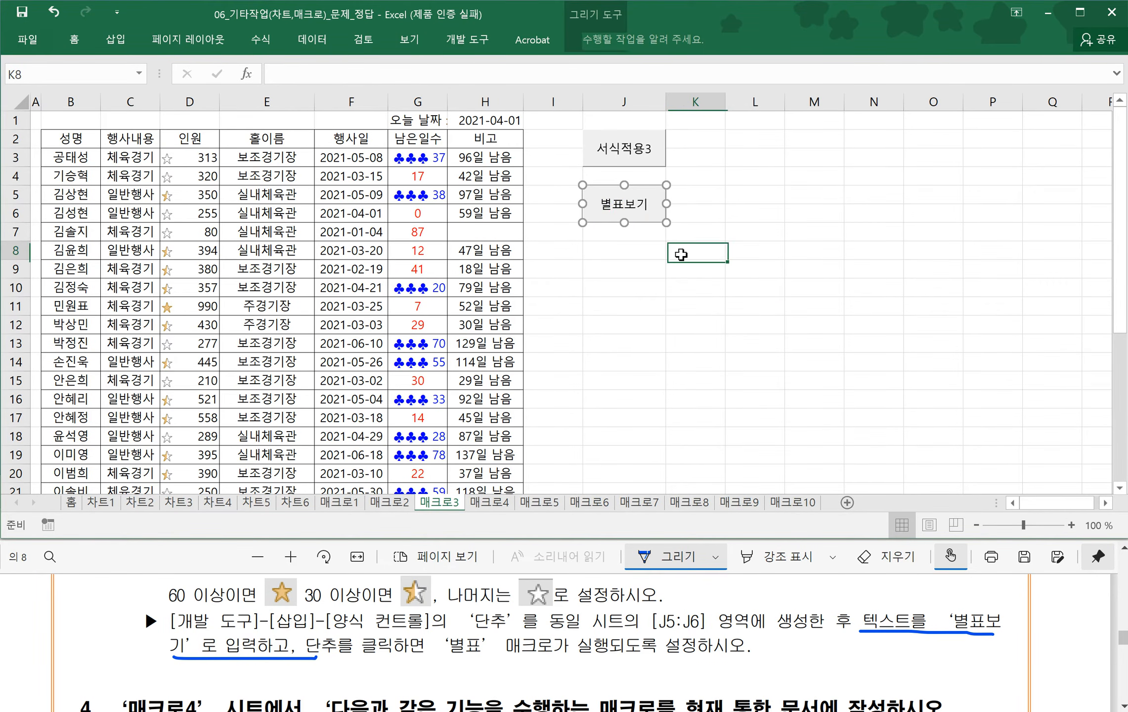
pyautogui.rightClick(621, 213)
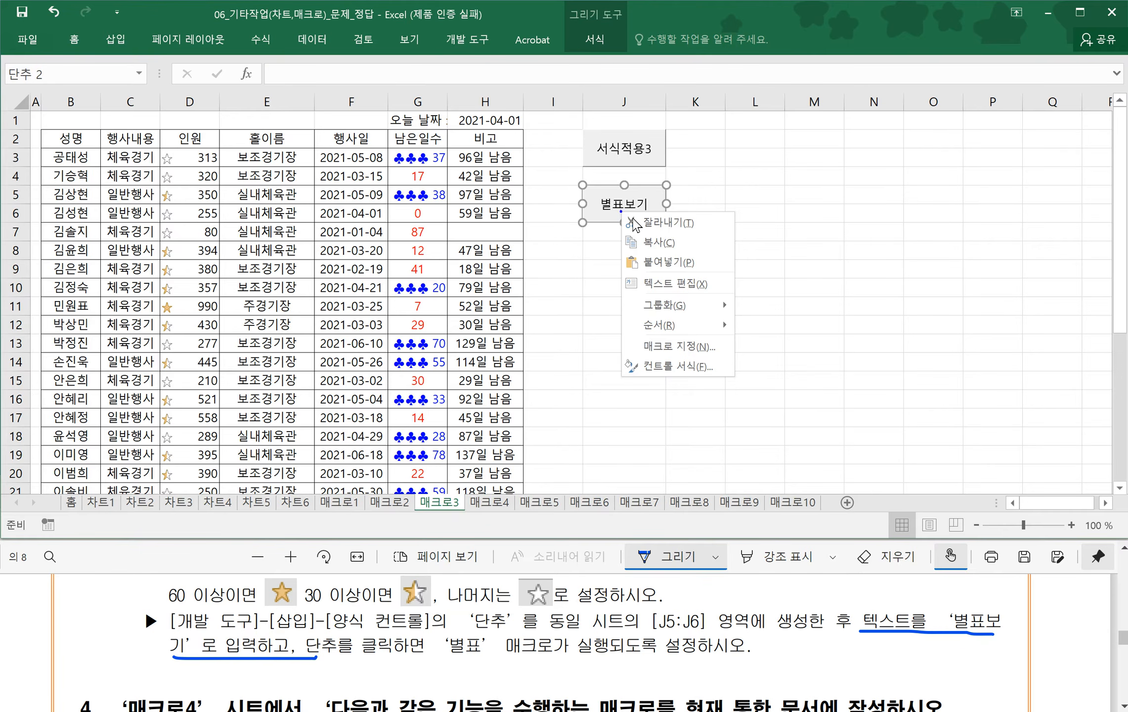
pyautogui.click(675, 283)
pyautogui.click(660, 305)
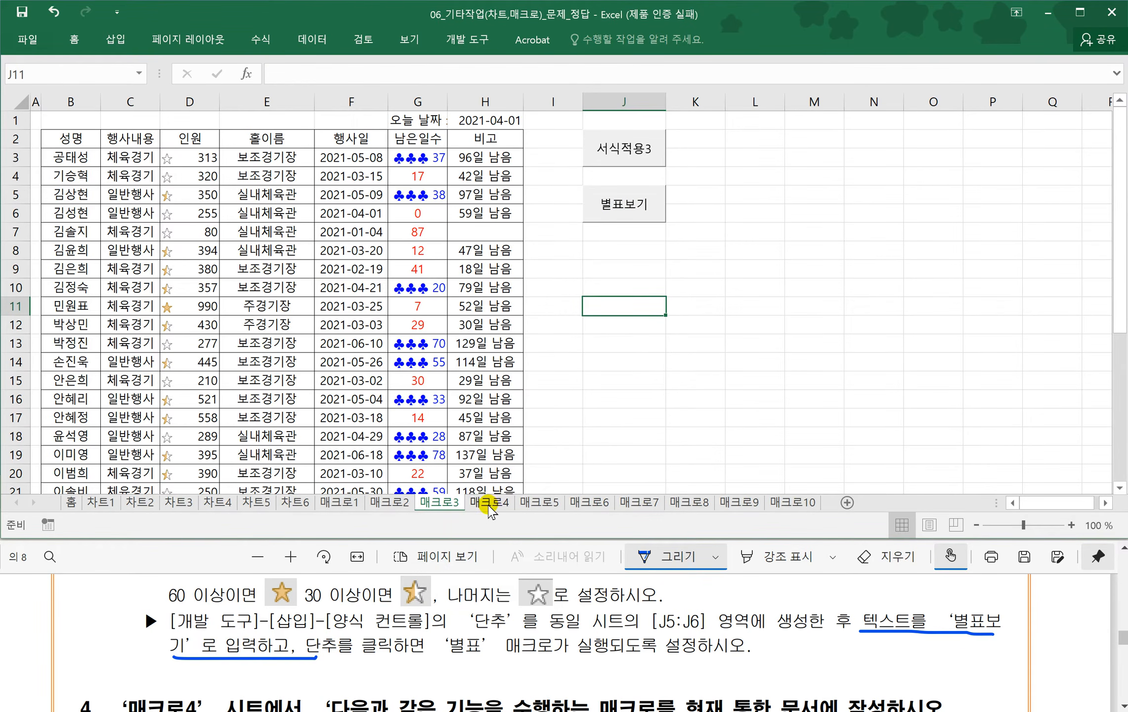
# - Run the assigned macros with the 별표보기 and 서식적용3 buttons
pyautogui.click(603, 198)
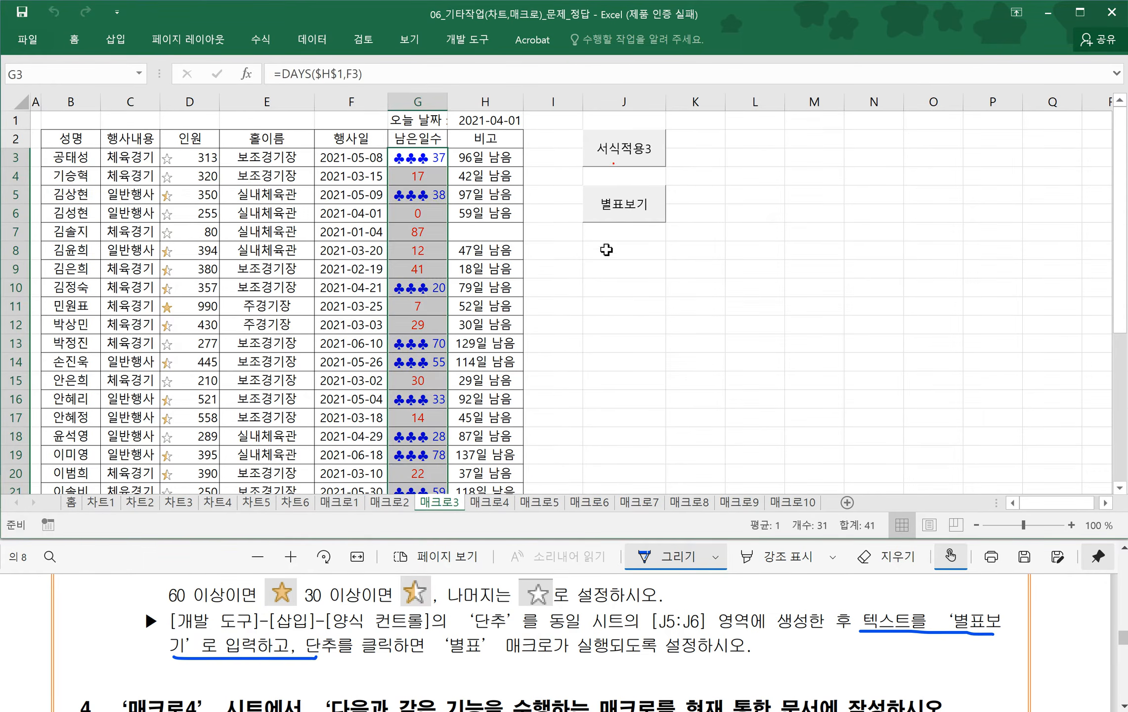
# - Open the 매크로4 worksheet and bring task 4 for that sheet into view in the browser's PDF
pyautogui.click(490, 502)
pyautogui.click(669, 406)
pyautogui.click(297, 651)
pyautogui.scroll(-3, 276, 630)
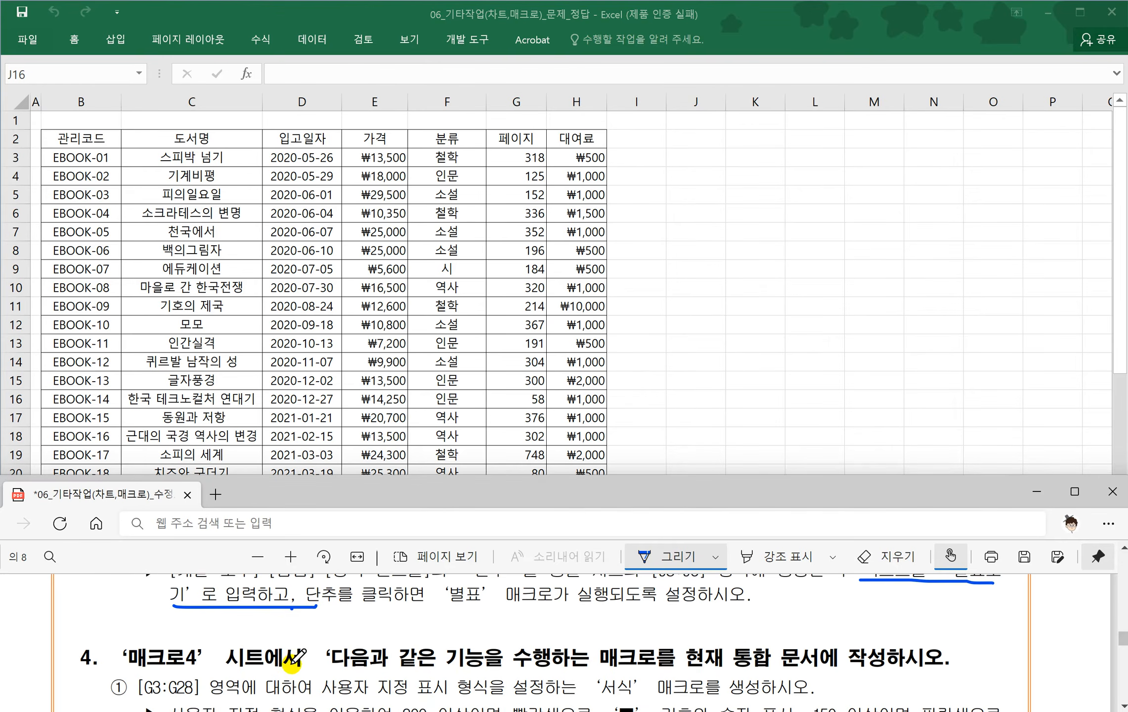
pyautogui.scroll(-1, 269, 633)
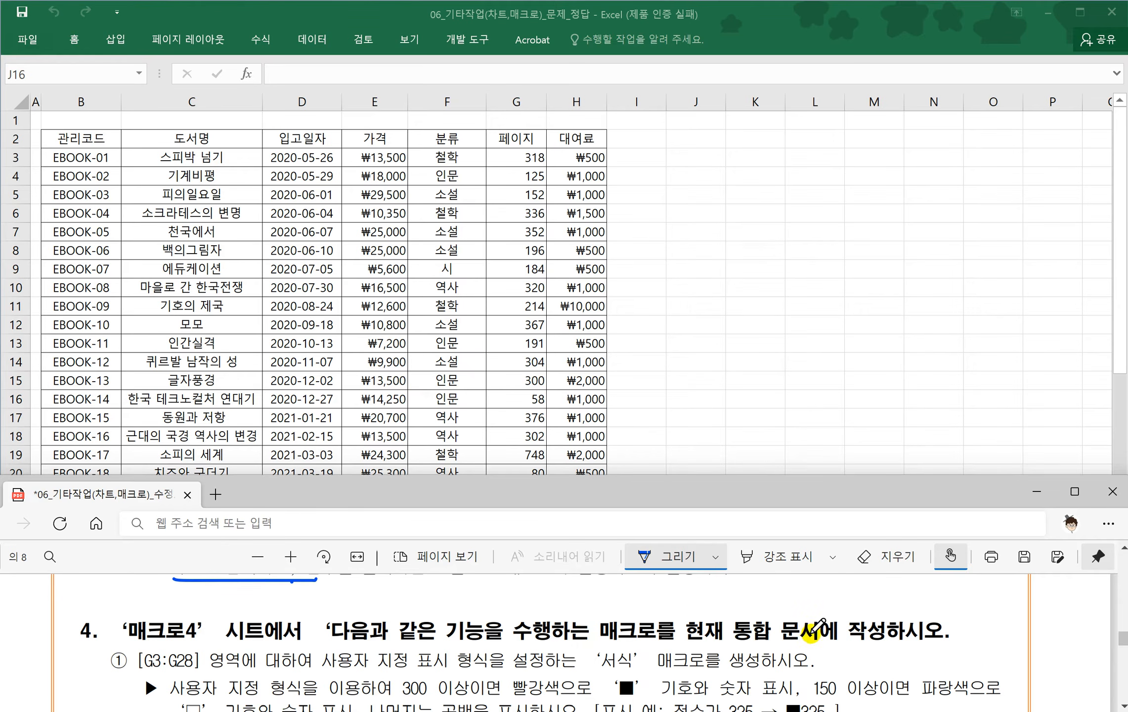
pyautogui.click(701, 372)
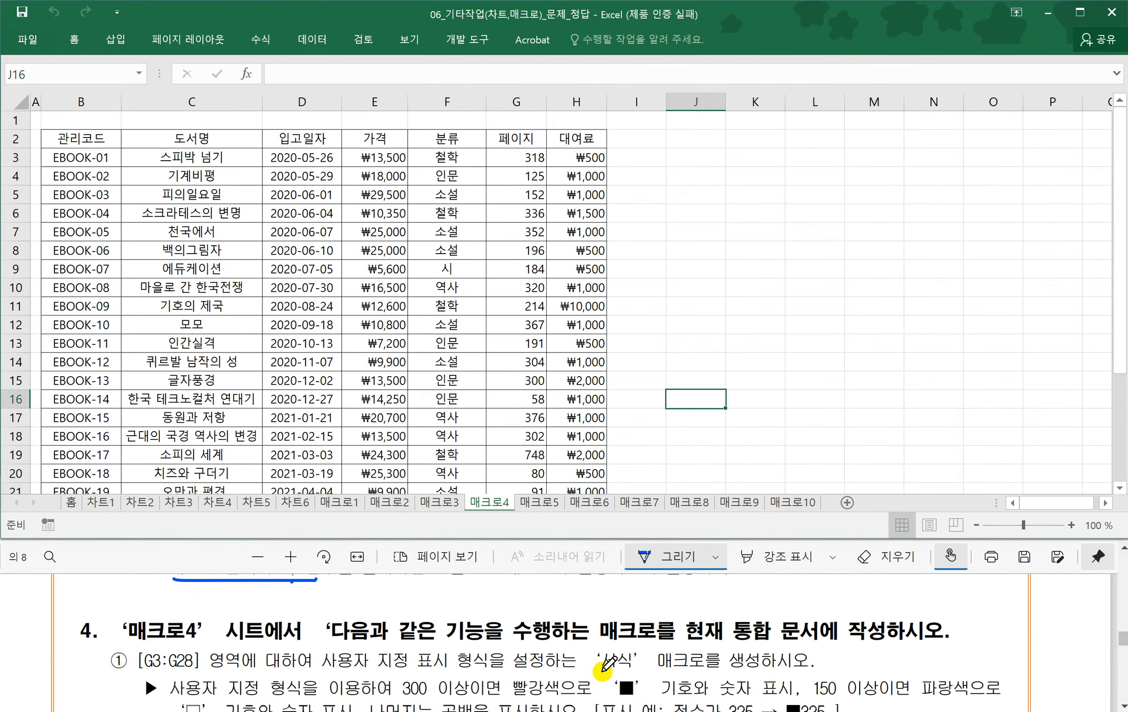
# - Underline '서식' 매크로 with the pen in item ① of task 4 in the PDF, and read its number-format requirements
pyautogui.moveTo(597, 671); pyautogui.dragTo(700, 672)
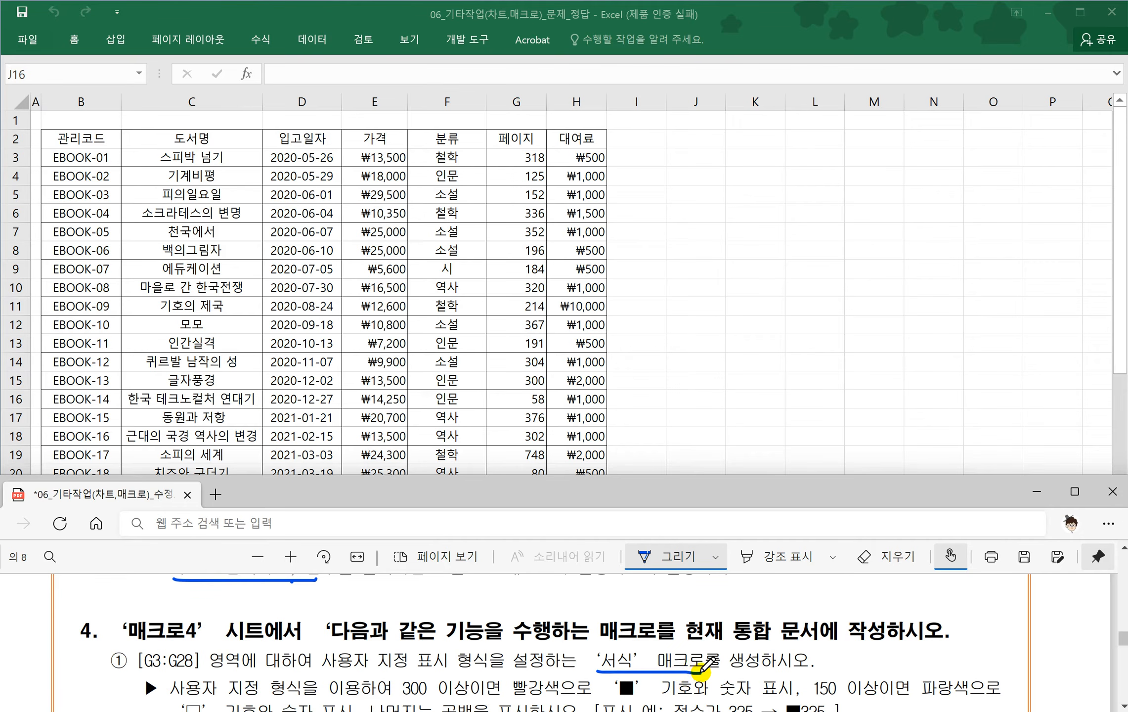
pyautogui.scroll(-3, 675, 662)
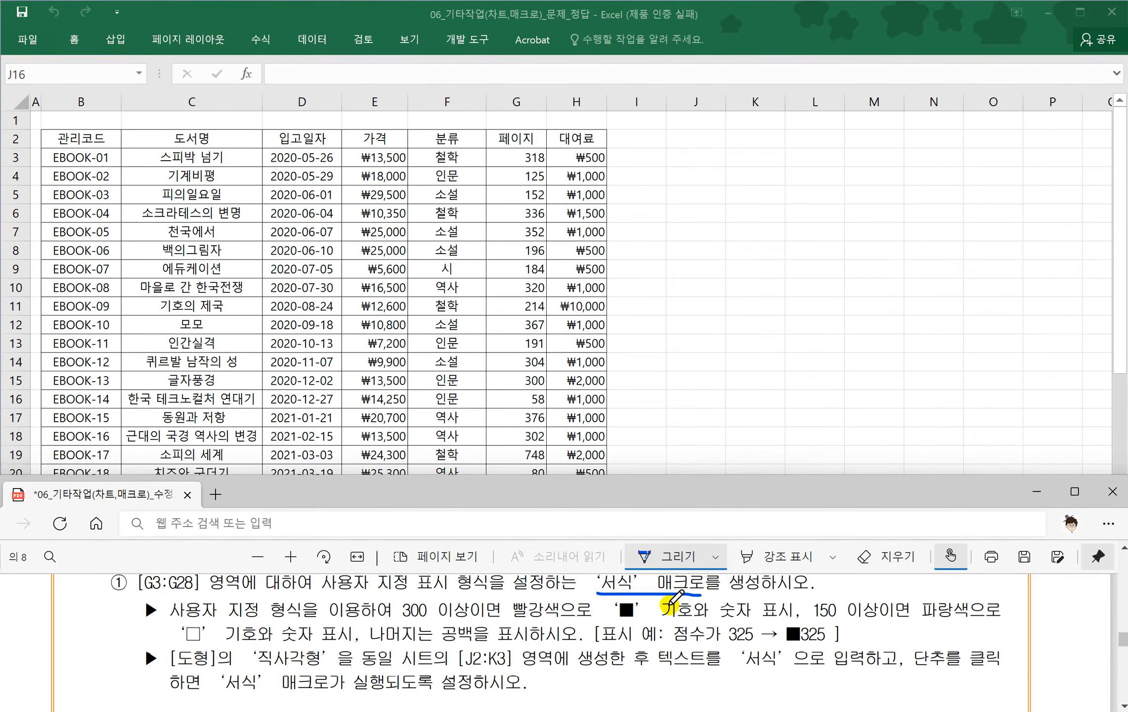
pyautogui.scroll(2, 673, 593)
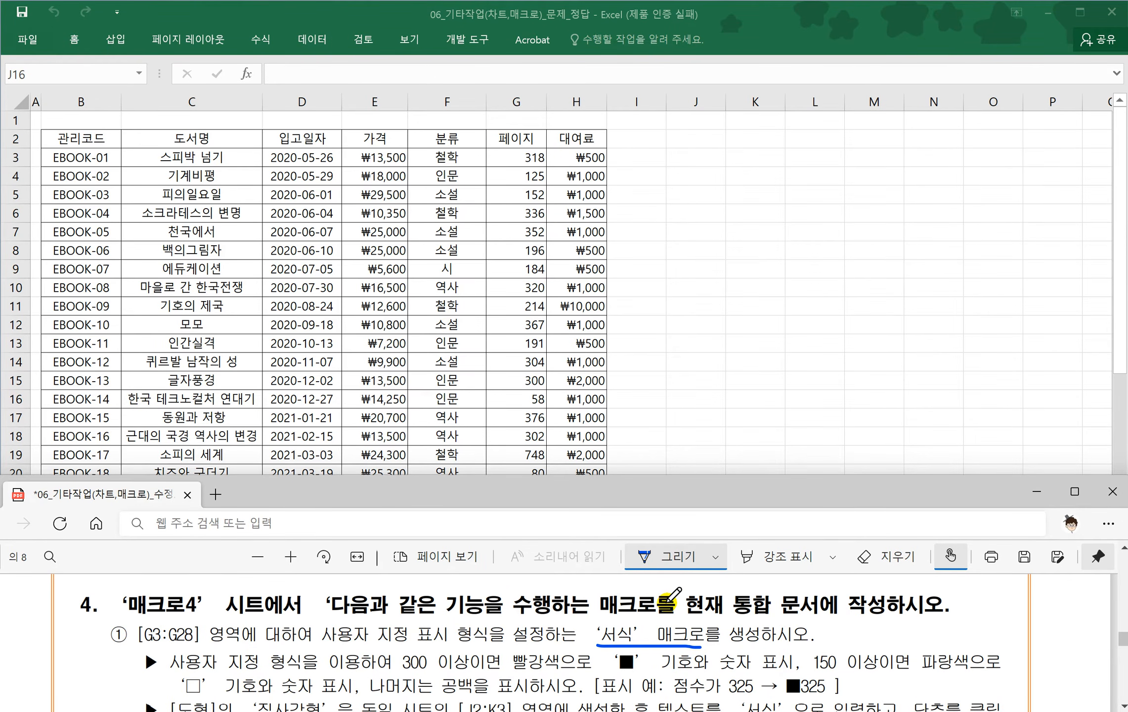
pyautogui.scroll(-1, 309, 646)
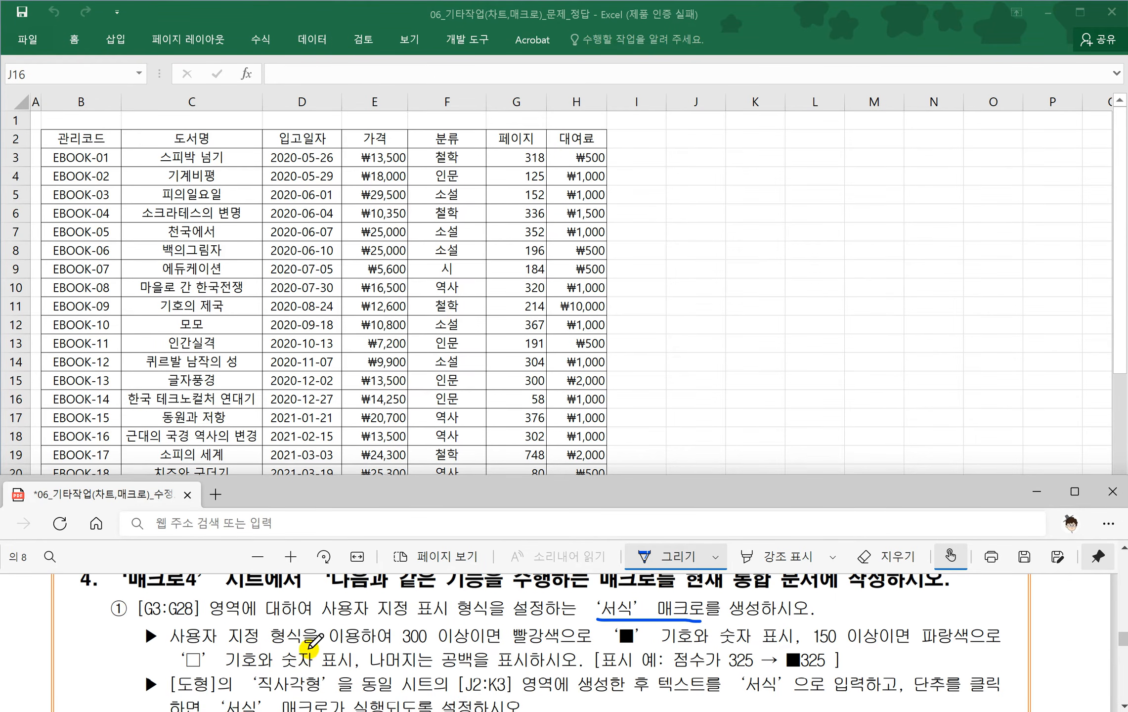
# - Return to the 매크로4 worksheet in Excel and start recording a macro named 서식, stored in 현재 통합 문서
pyautogui.click(683, 359)
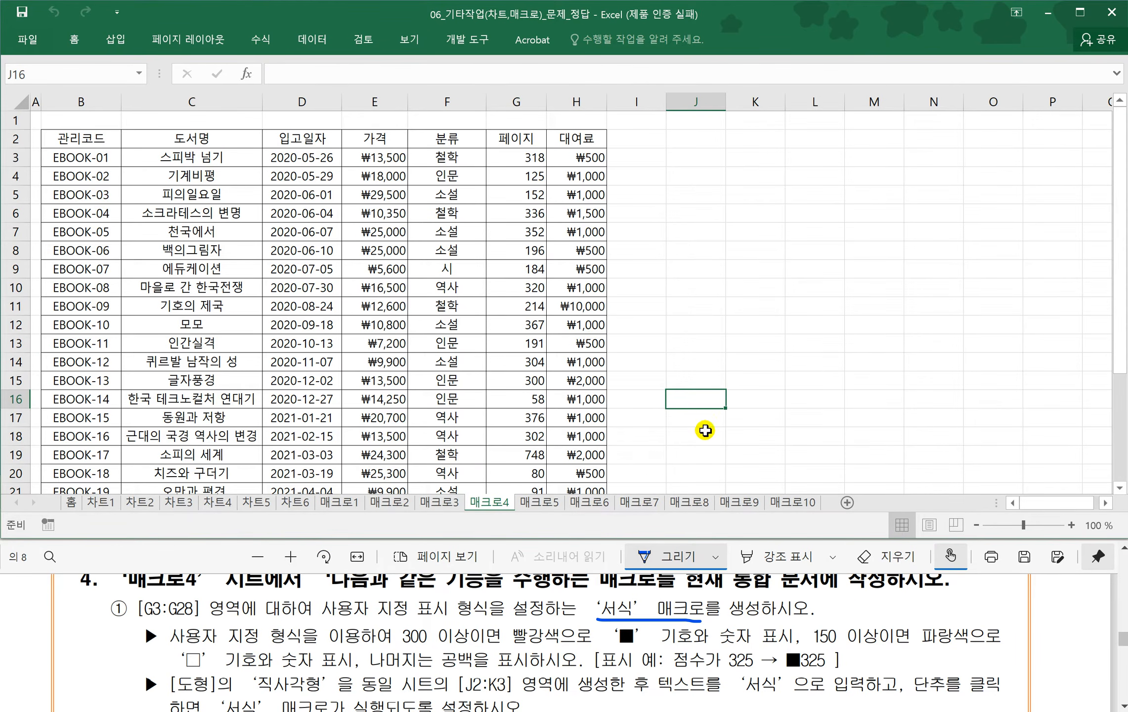
pyautogui.click(693, 292)
pyautogui.click(699, 342)
pyautogui.click(698, 271)
pyautogui.click(696, 231)
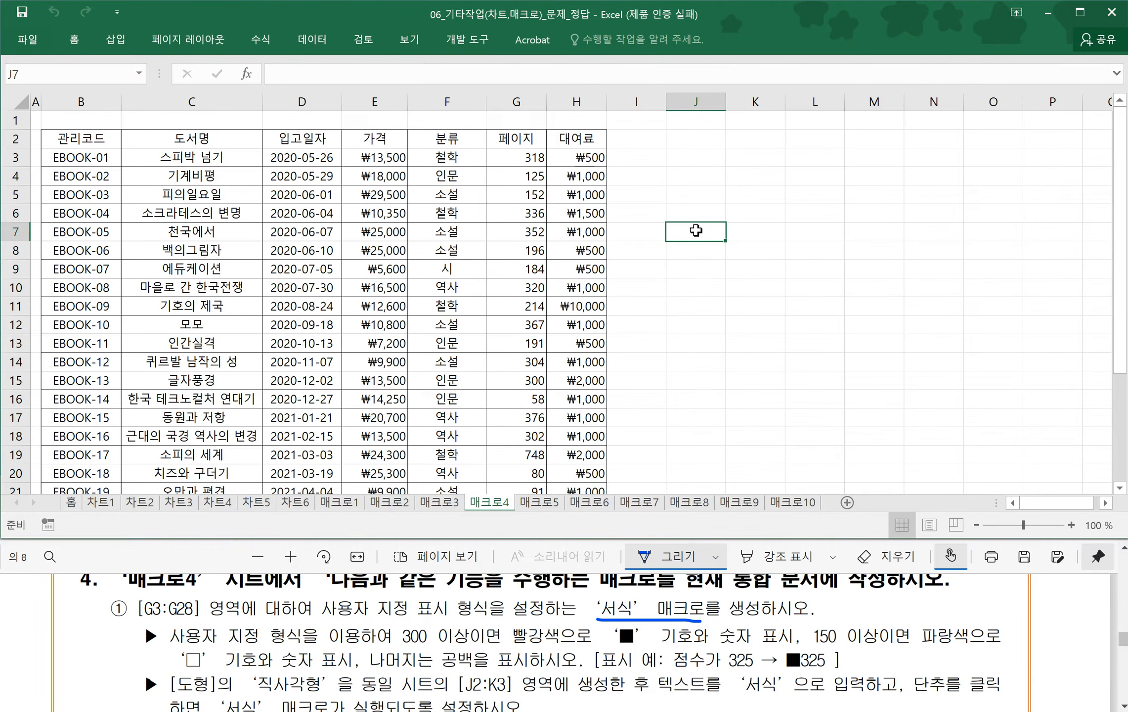
pyautogui.click(484, 41)
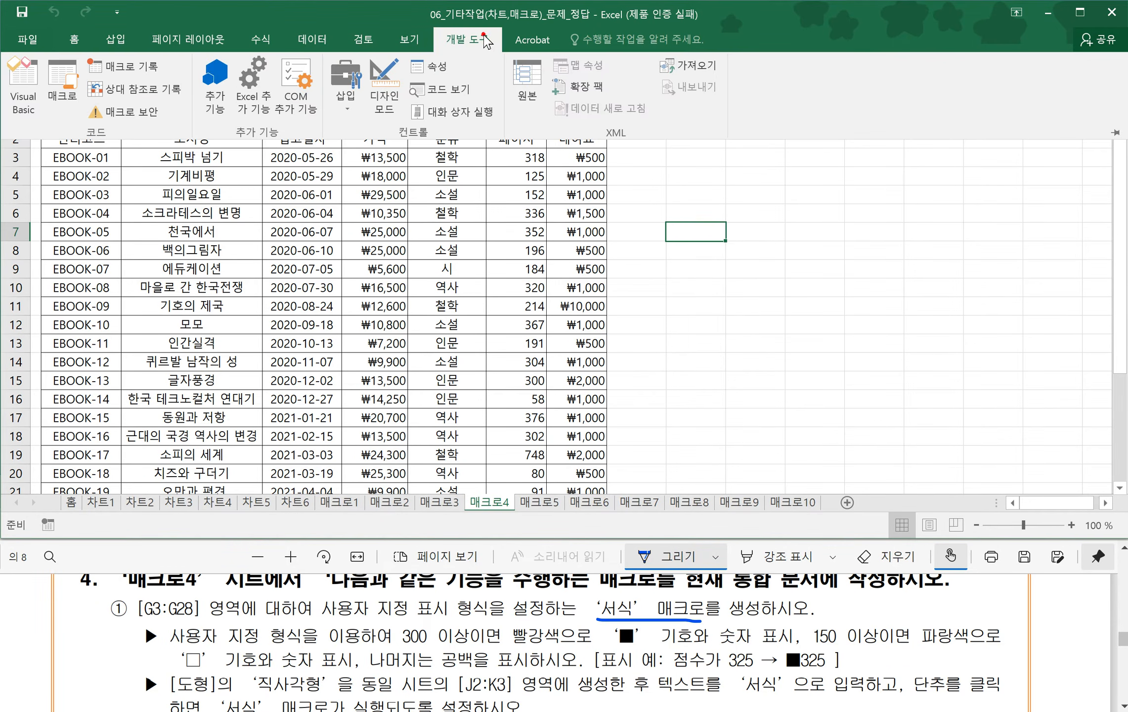
pyautogui.click(137, 68)
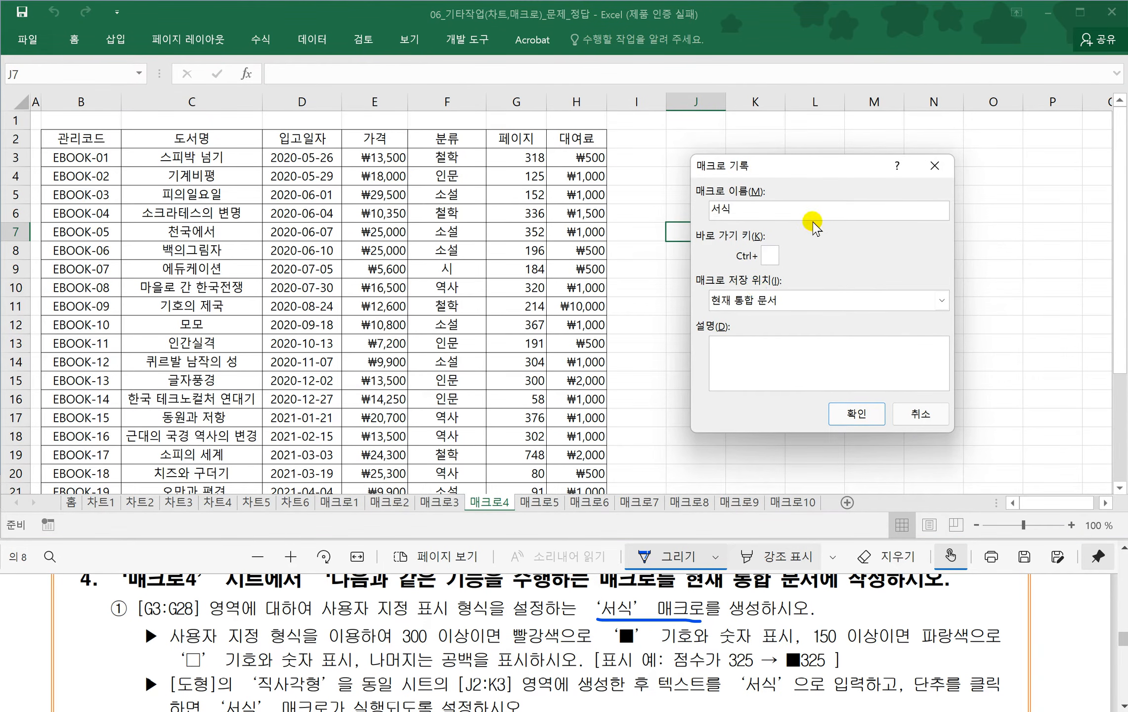
pyautogui.click(857, 414)
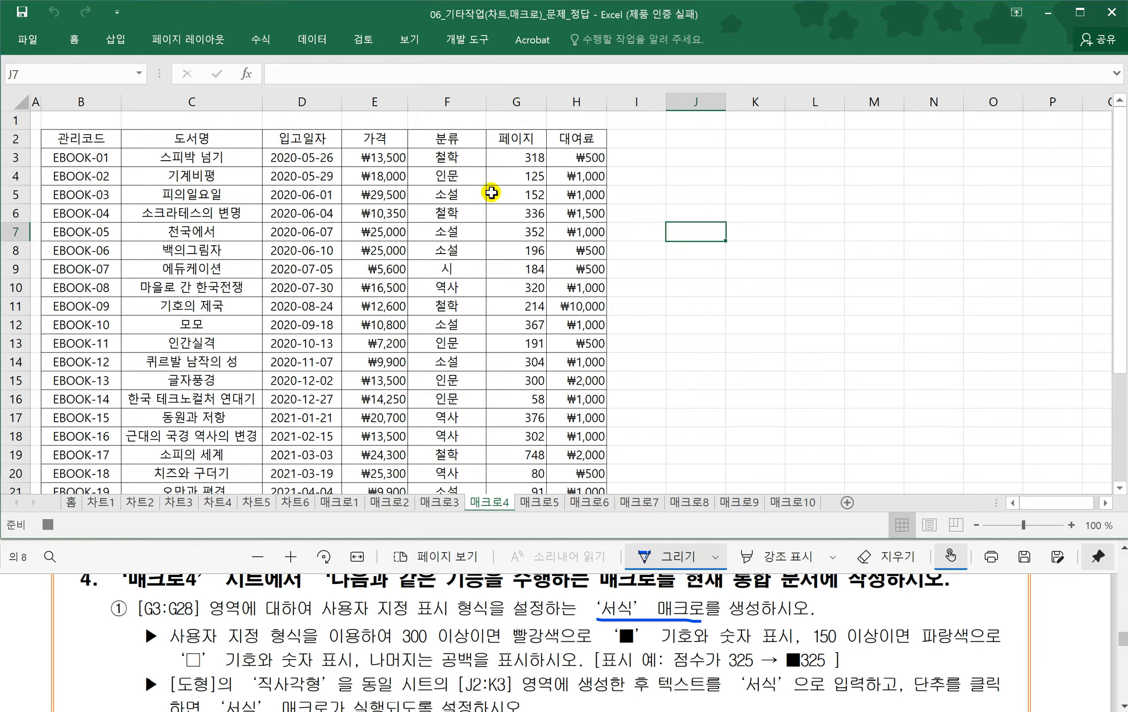
# - Select G3:G28, open its cell formatting at the 사용자 지정 category, and clear the existing format code
pyautogui.click(512, 157)
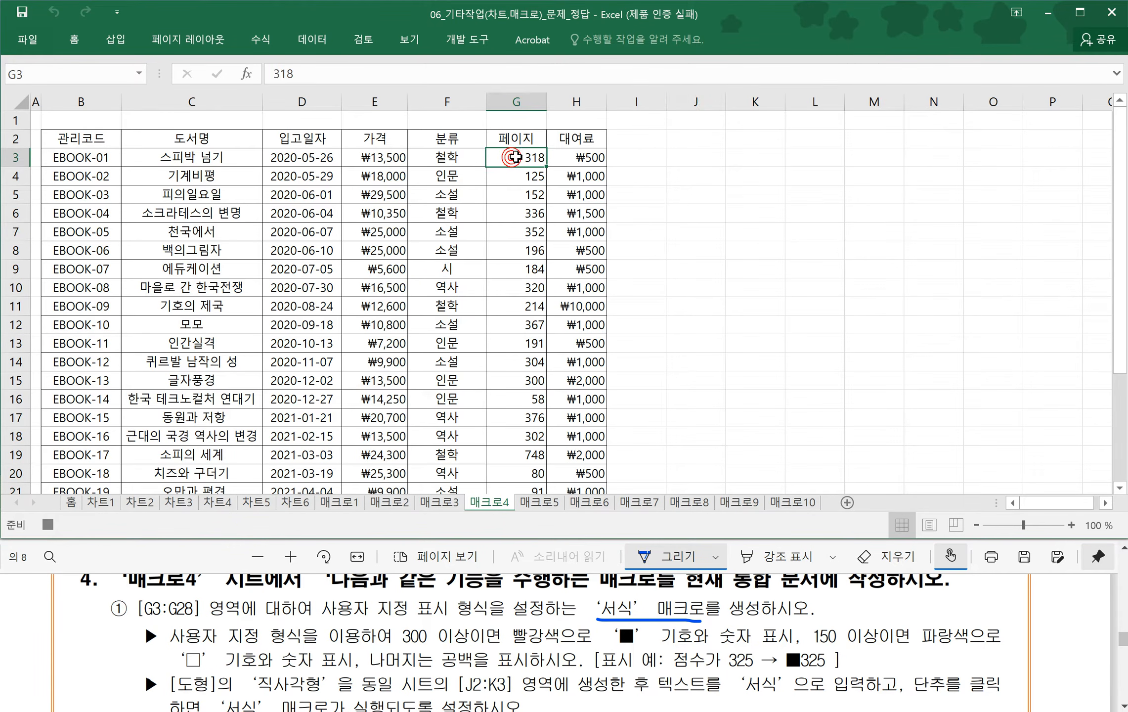
pyautogui.hotkey('ctrl', 'shift', 'Down')
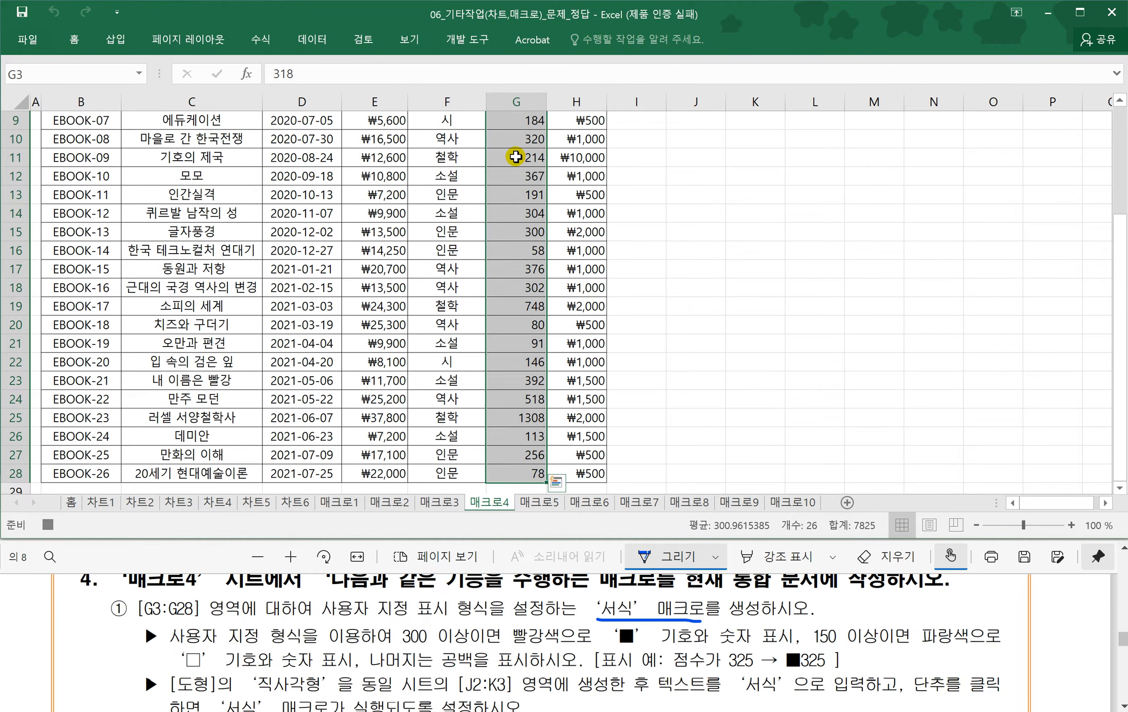
pyautogui.scroll(3, 515, 157)
pyautogui.hotkey('ctrl', '1')
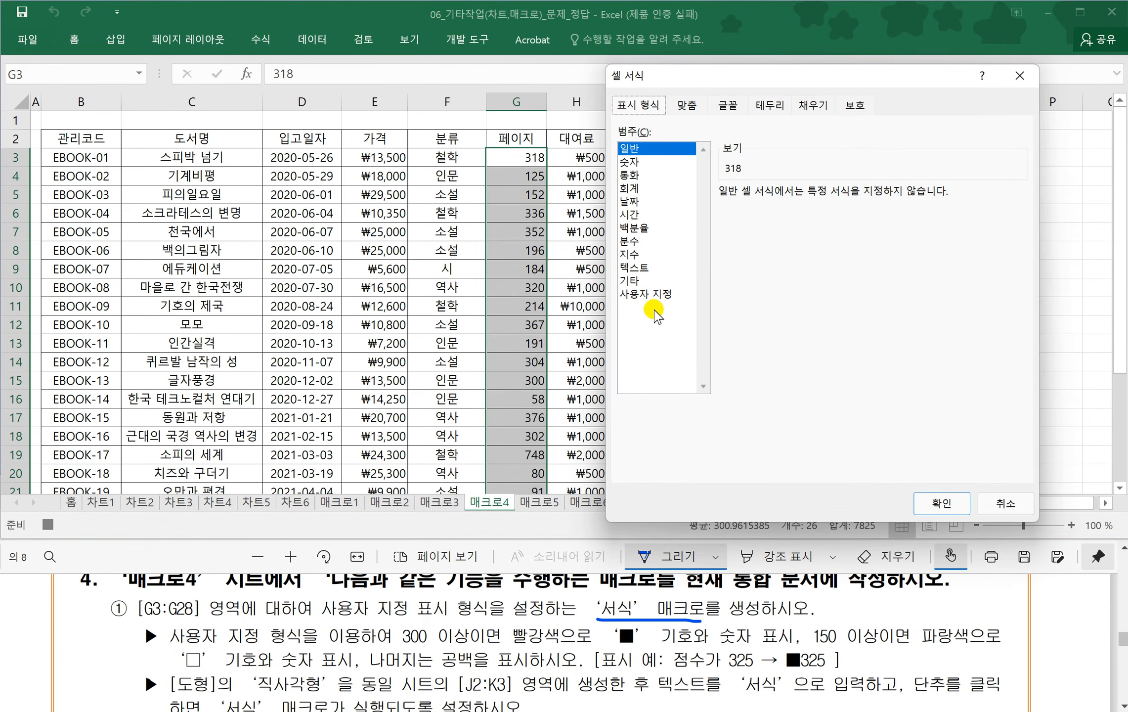
pyautogui.click(657, 295)
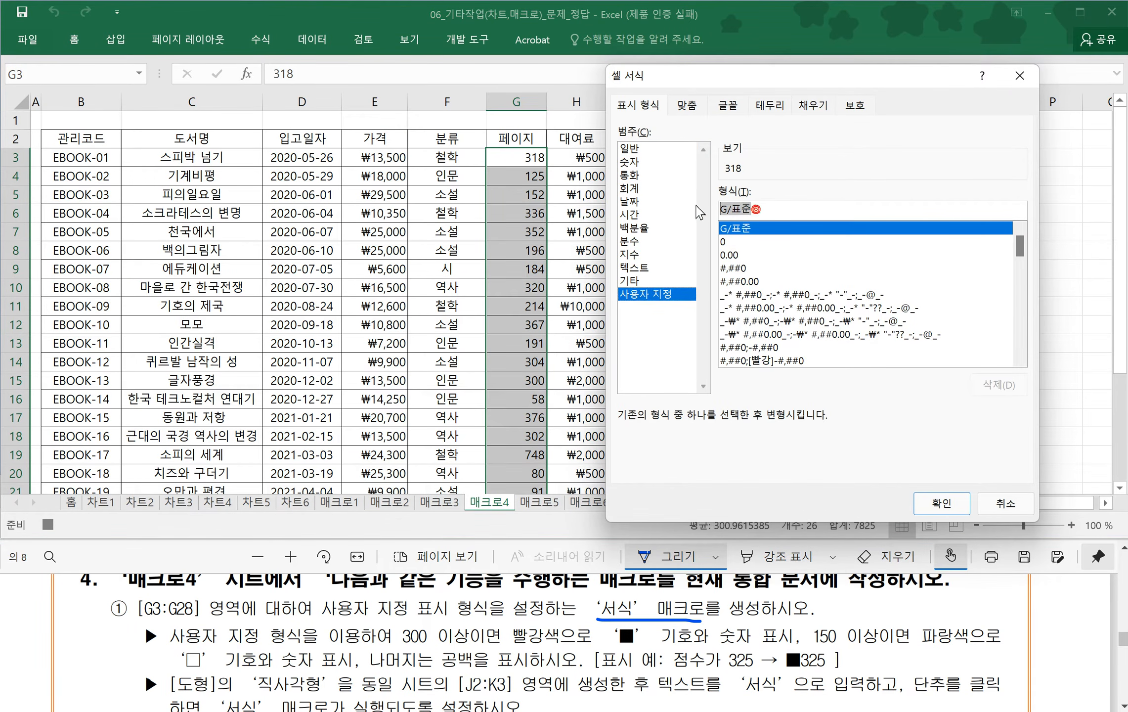
pyautogui.press('Delete')
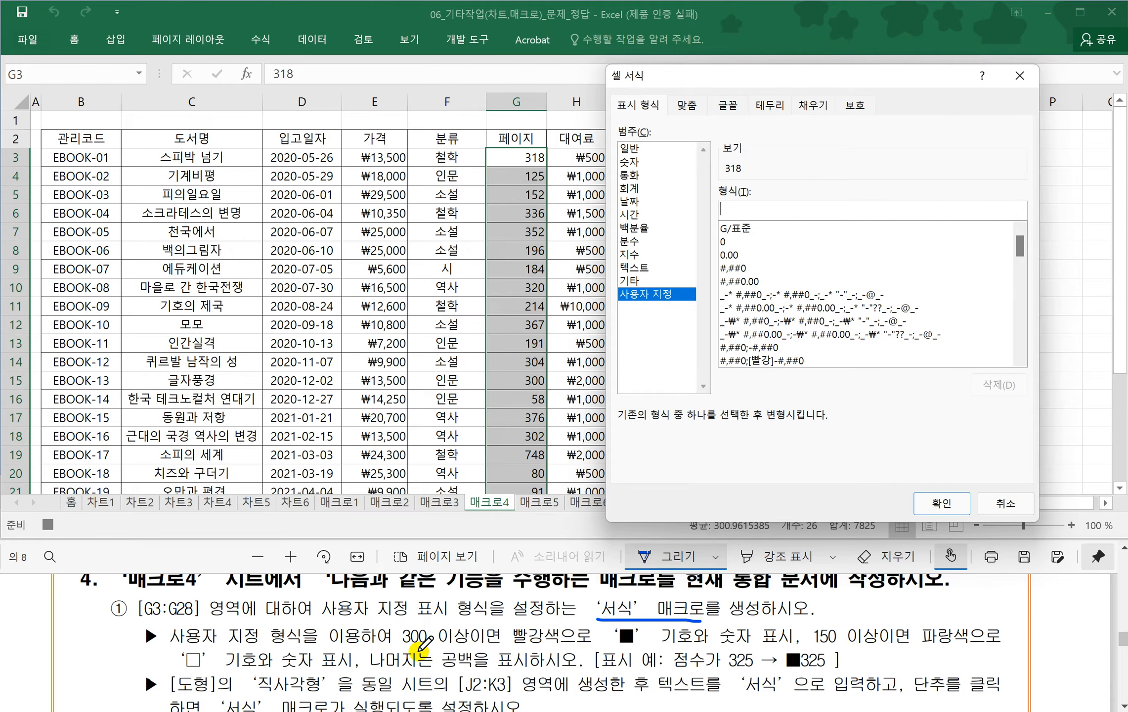
# - Enter [빨강][>=300]"■"0; as the first section of the custom format code
pyautogui.click(730, 207)
pyautogui.write('[빨강')
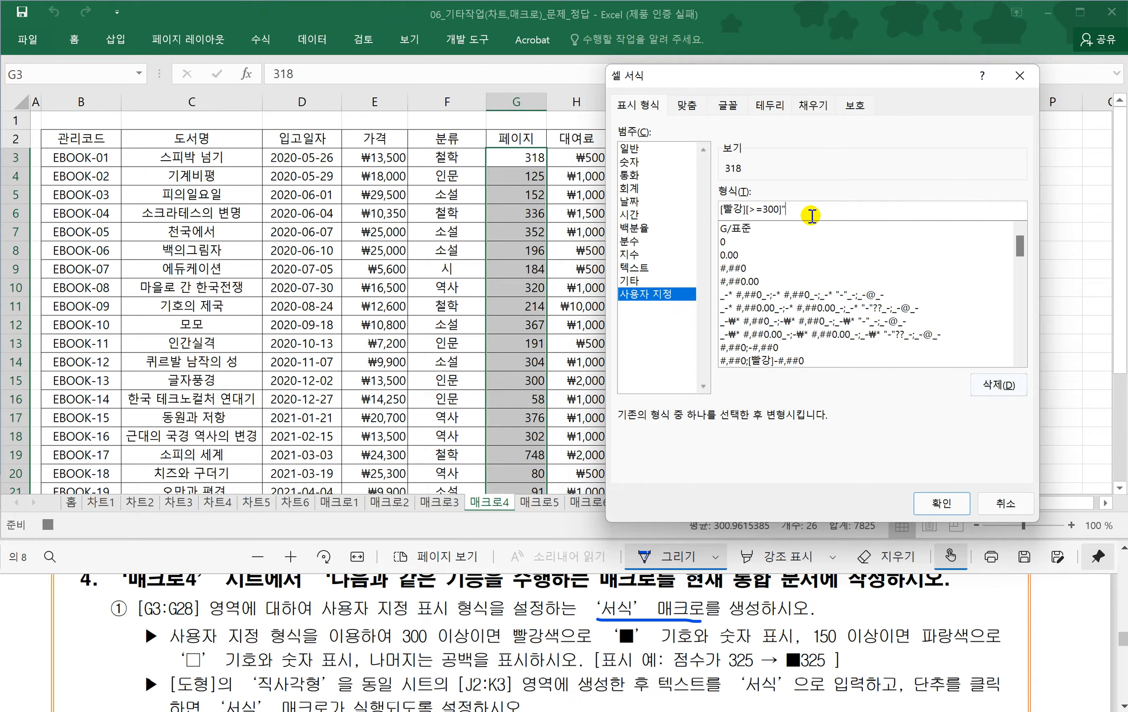
pyautogui.press('Hangul_Hanja')
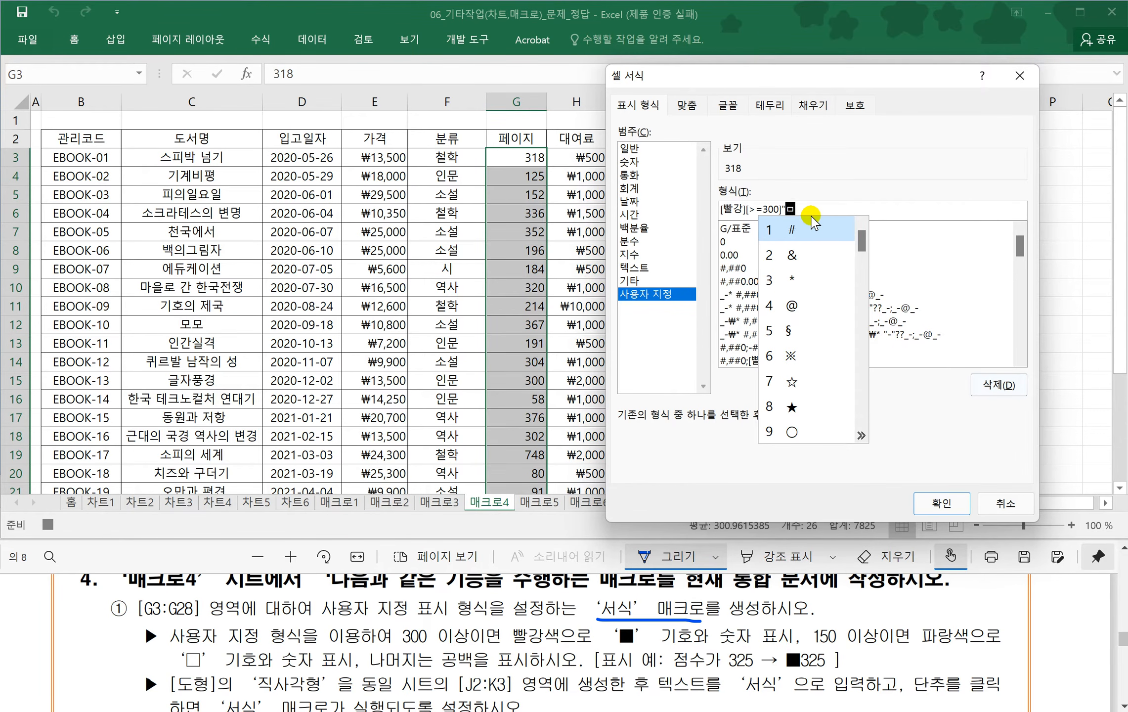
pyautogui.press('Tab')
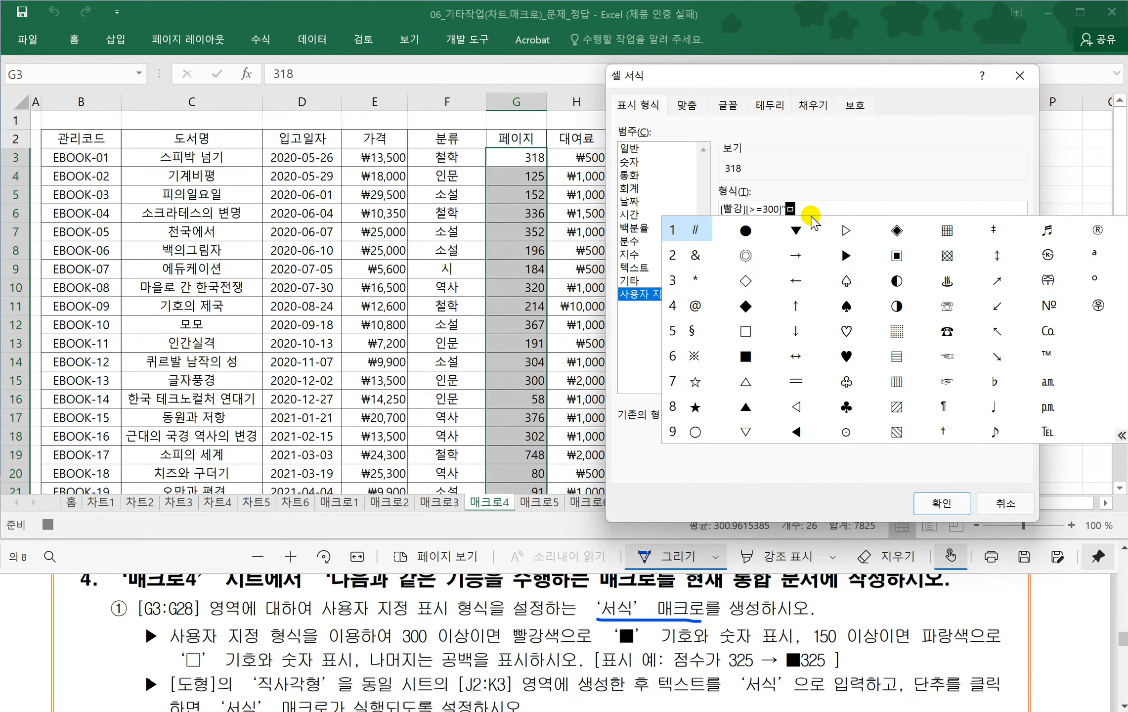
pyautogui.click(745, 356)
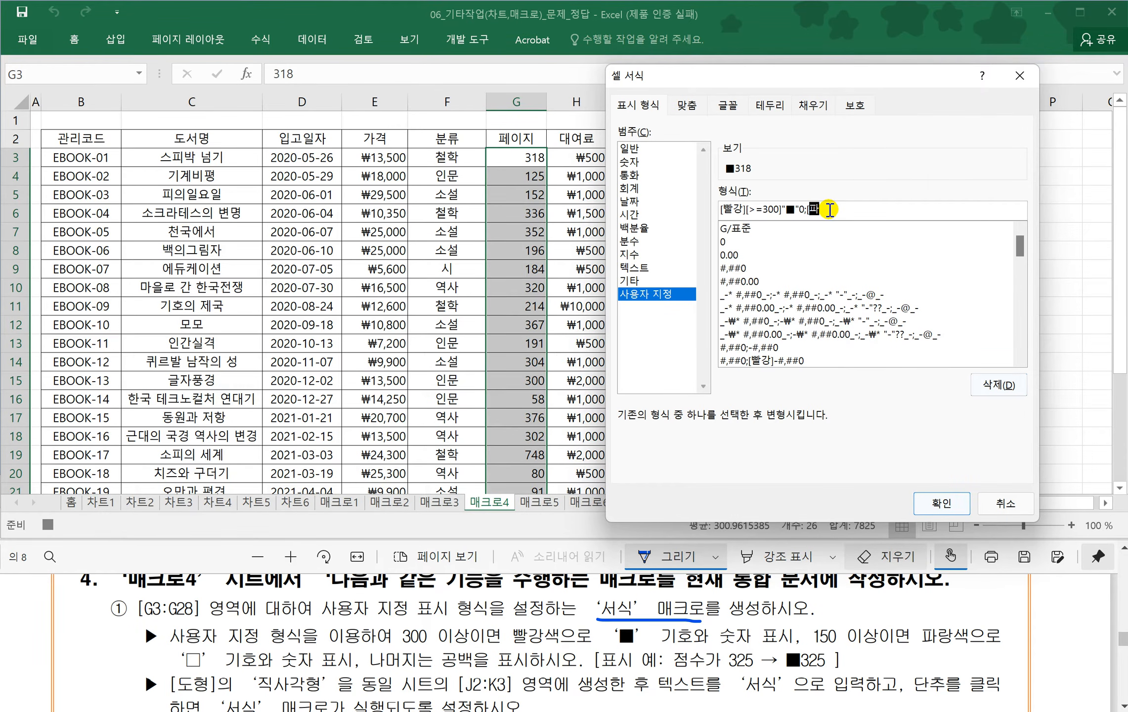
# - Complete the custom format code with [파랑][>=150]□0;"" and apply it to G3:G28
pyautogui.write('랑')
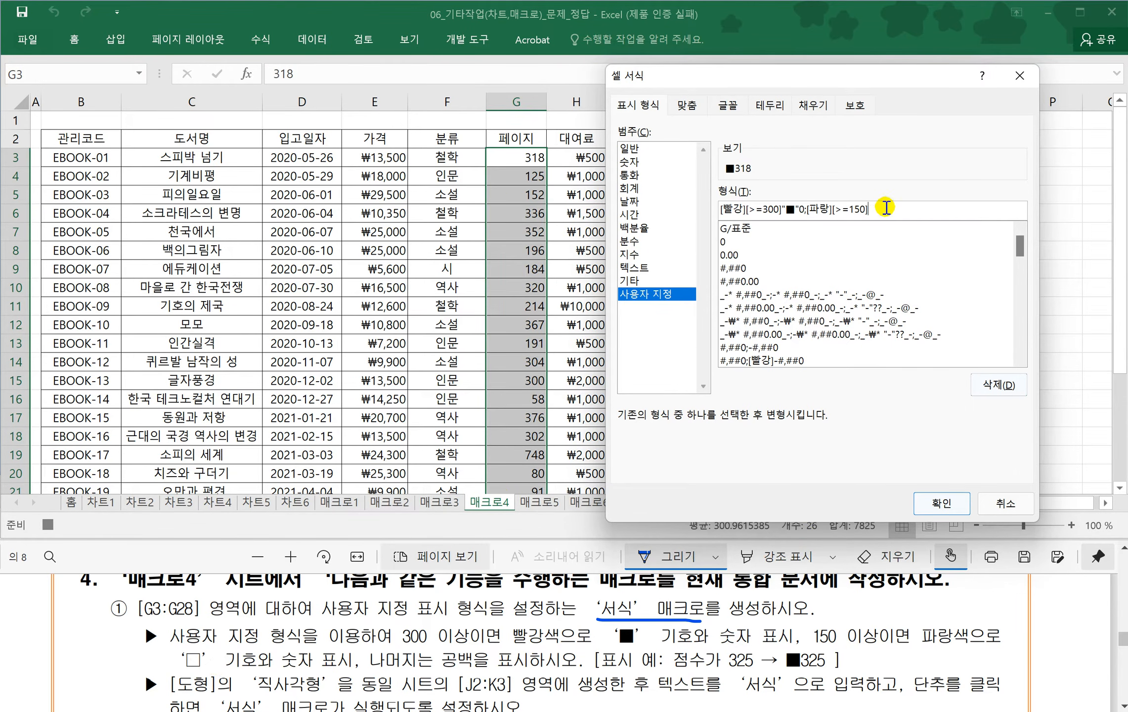
pyautogui.press('Hangul_Hanja')
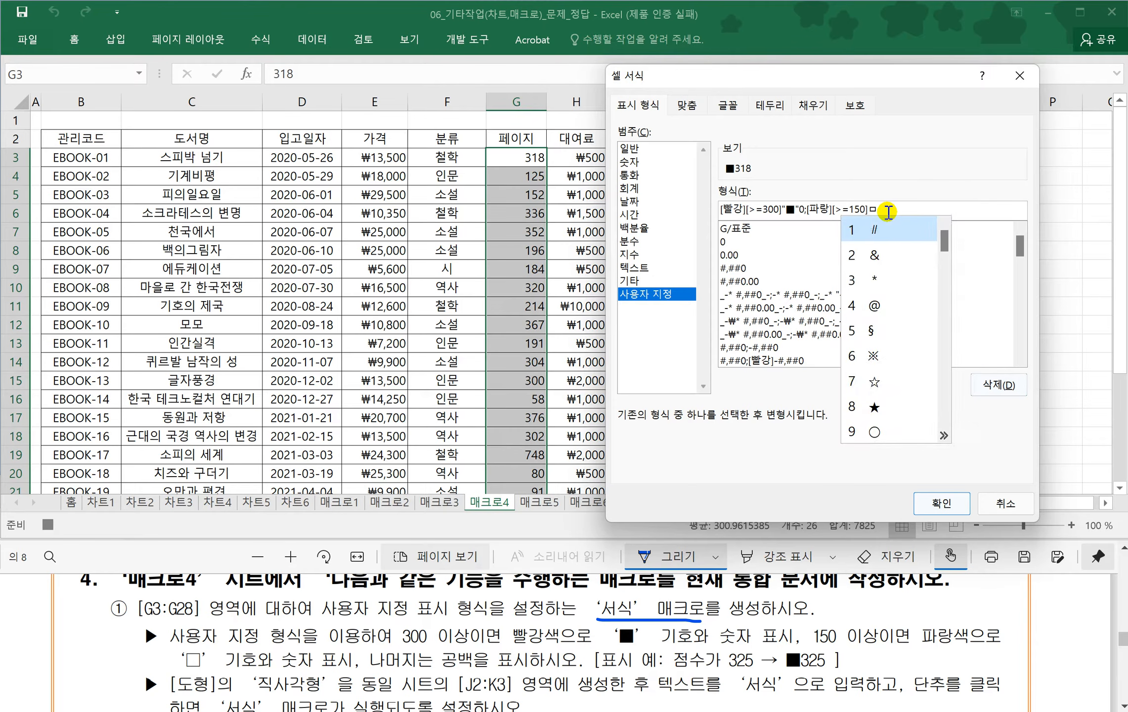
pyautogui.press('Tab')
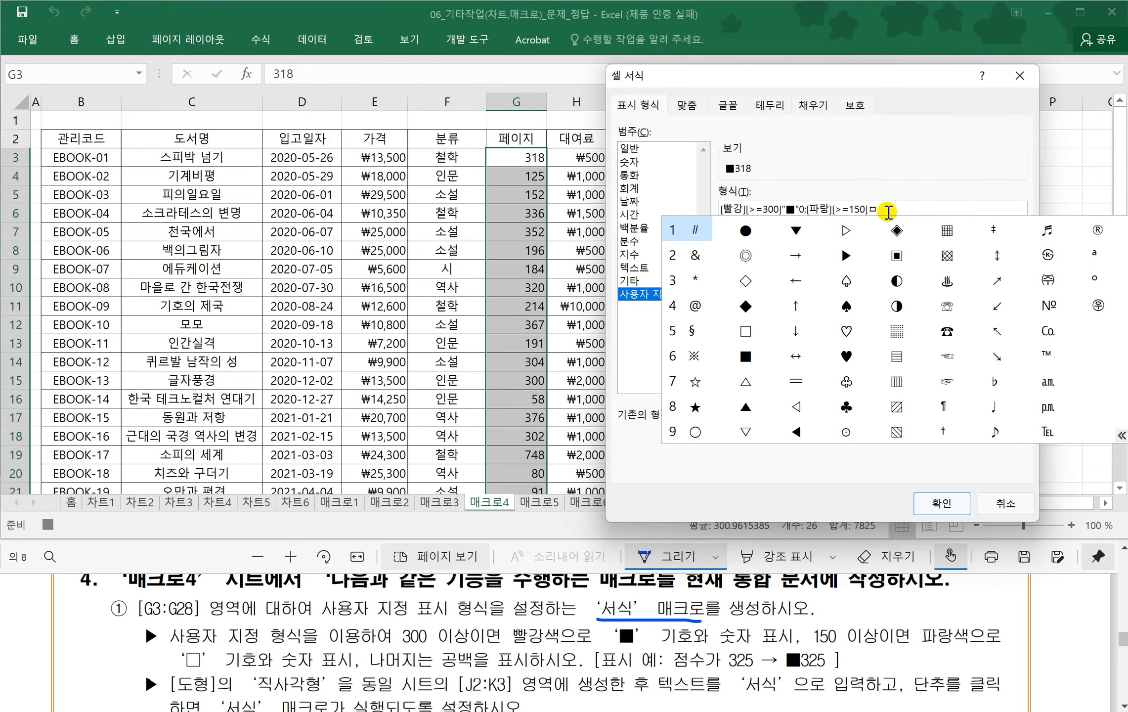
pyautogui.press('Right')
pyautogui.press('Down')
pyautogui.press('Down')
pyautogui.press('Down')
pyautogui.press('Down')
pyautogui.press('Return')
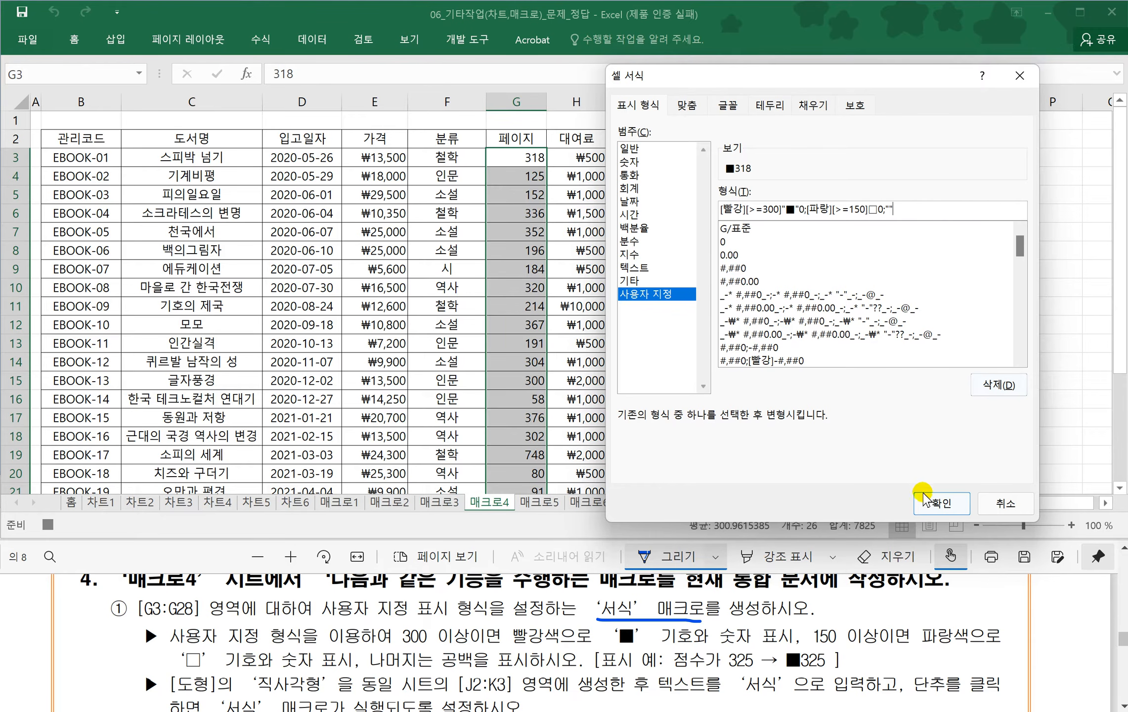
pyautogui.click(935, 504)
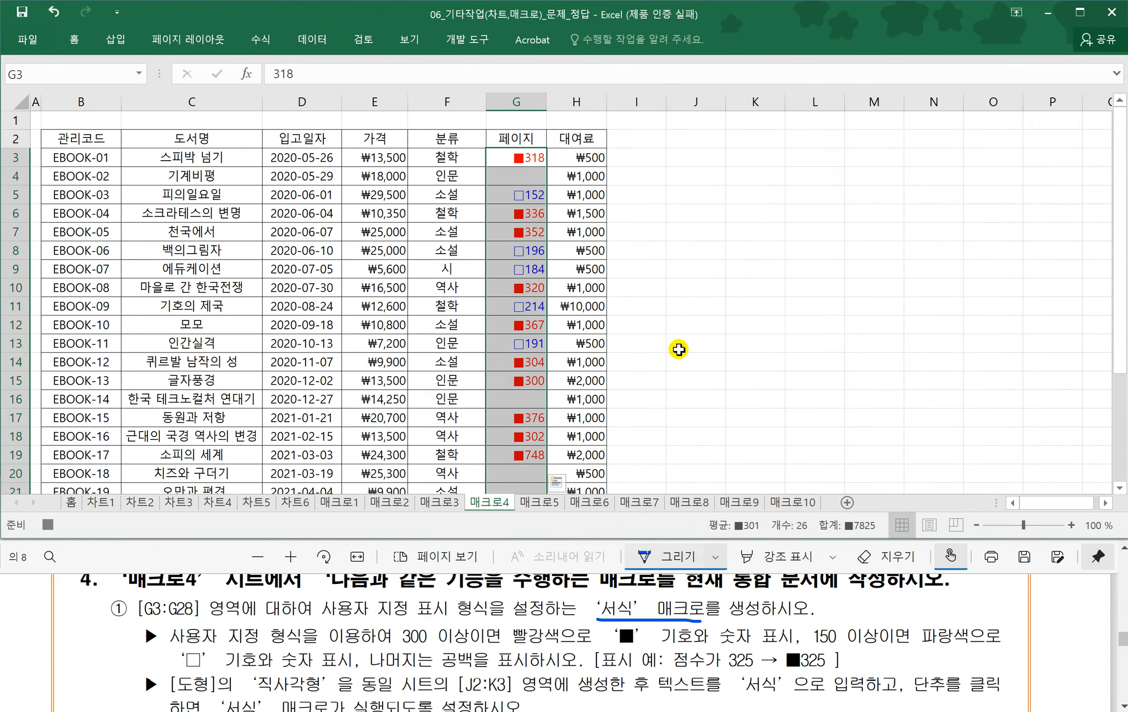
# - Stop recording the 서식 macro, check the formatted values down to row 28, and deselect the range
pyautogui.click(463, 40)
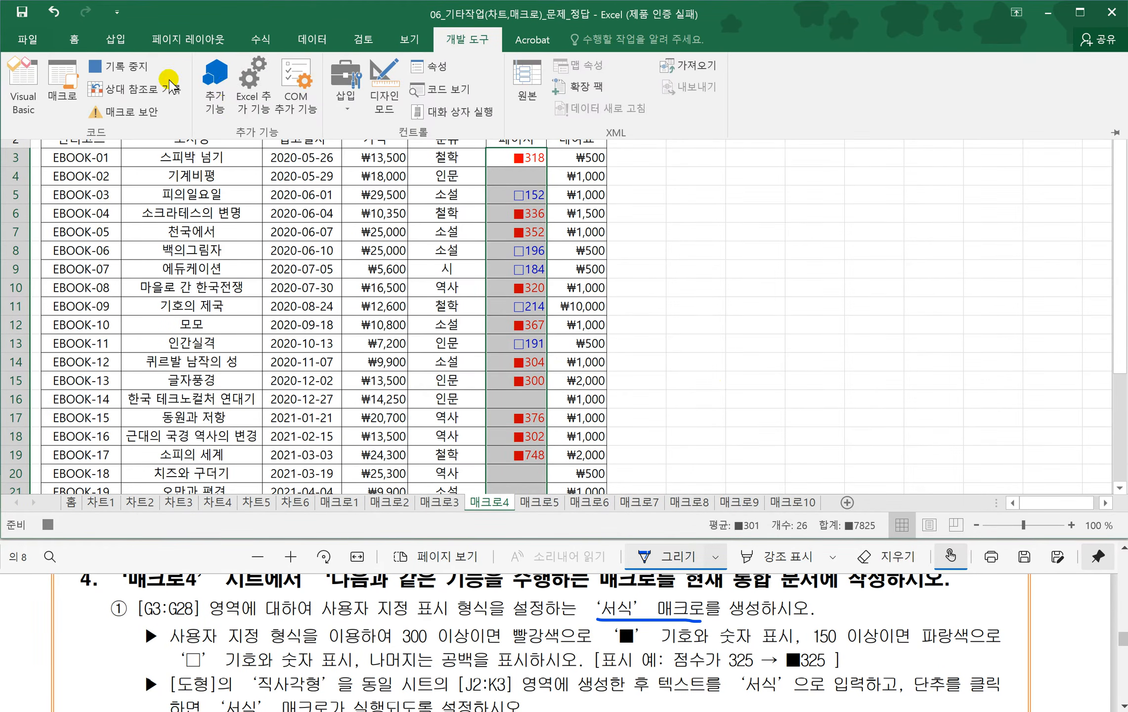
pyautogui.click(130, 68)
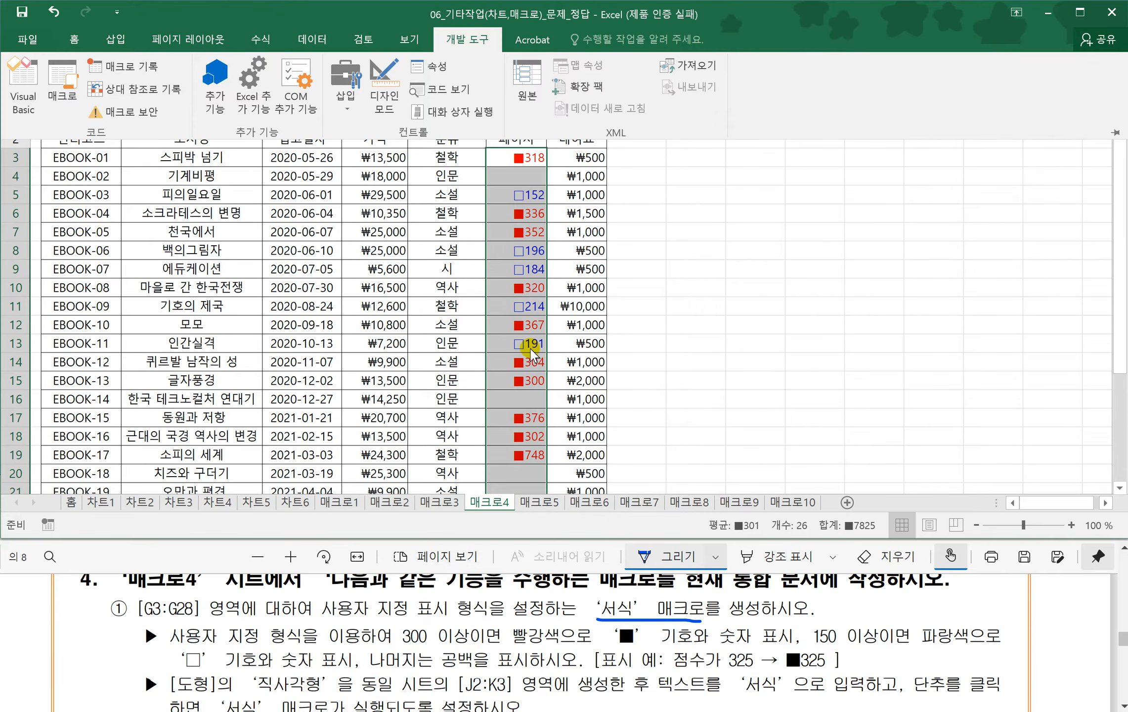
pyautogui.click(699, 388)
pyautogui.scroll(-2, 545, 411)
pyautogui.scroll(-1, 546, 410)
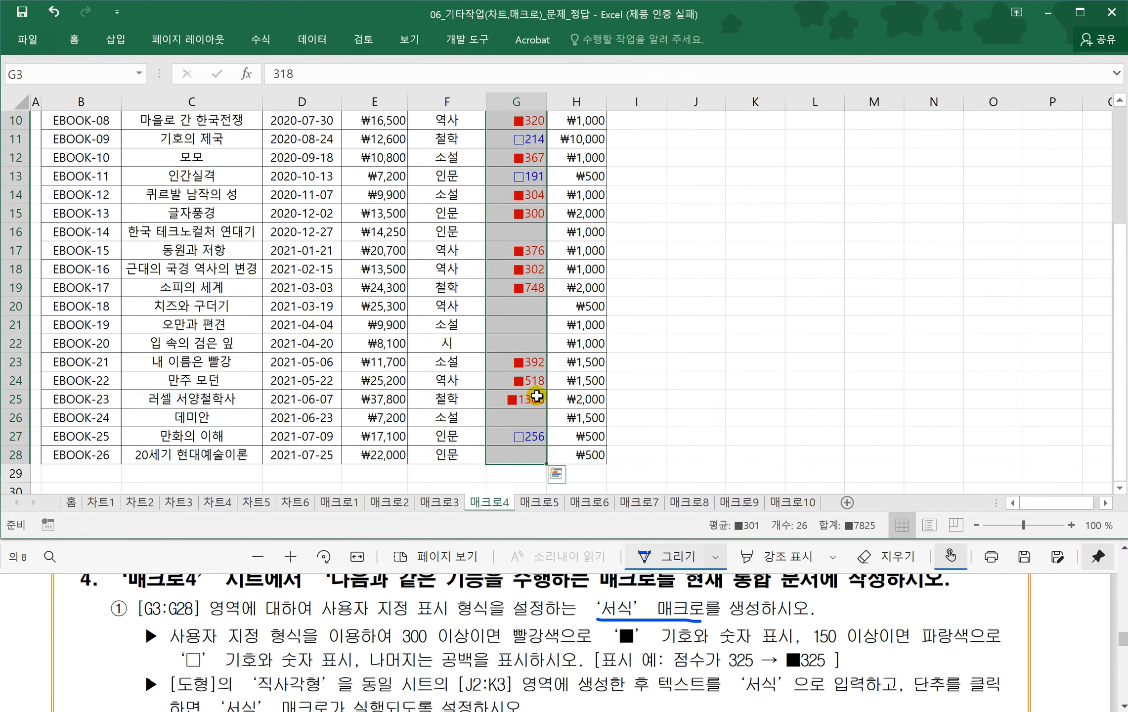
pyautogui.click(707, 248)
pyautogui.click(689, 283)
# - Consult the PDF's shape instruction and draw a rectangle over cells J2:K3 of the 매크로4 worksheet
pyautogui.click(384, 647)
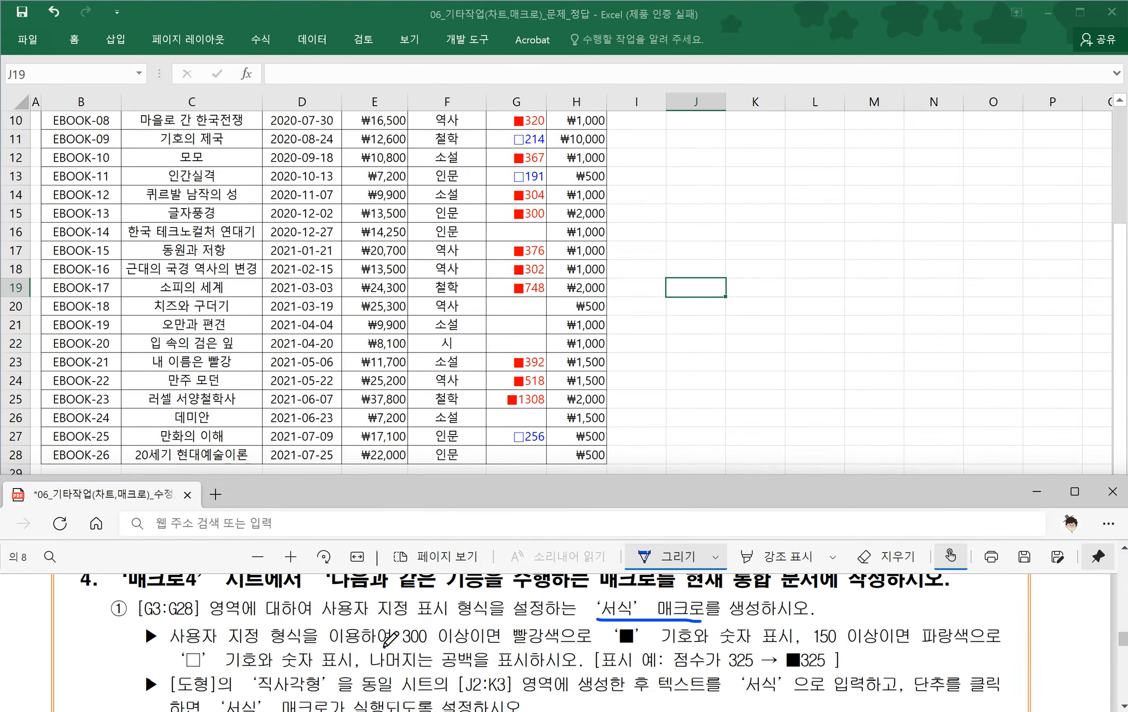
pyautogui.scroll(-1, 378, 633)
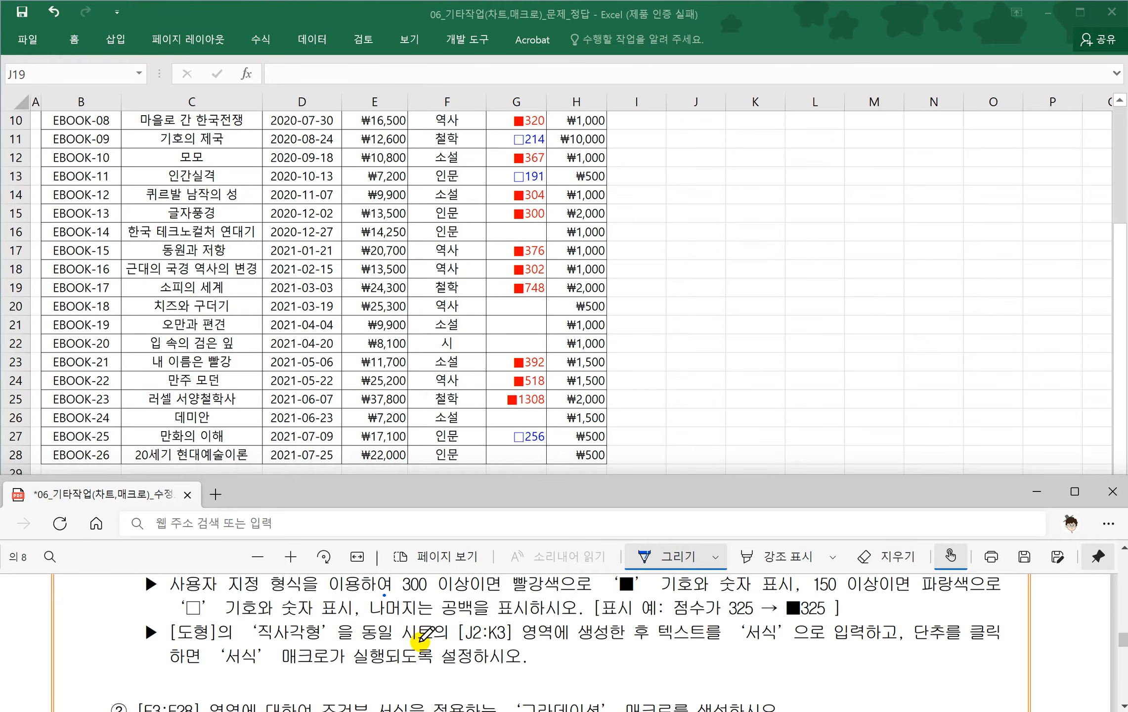
pyautogui.click(704, 289)
pyautogui.scroll(1, 682, 259)
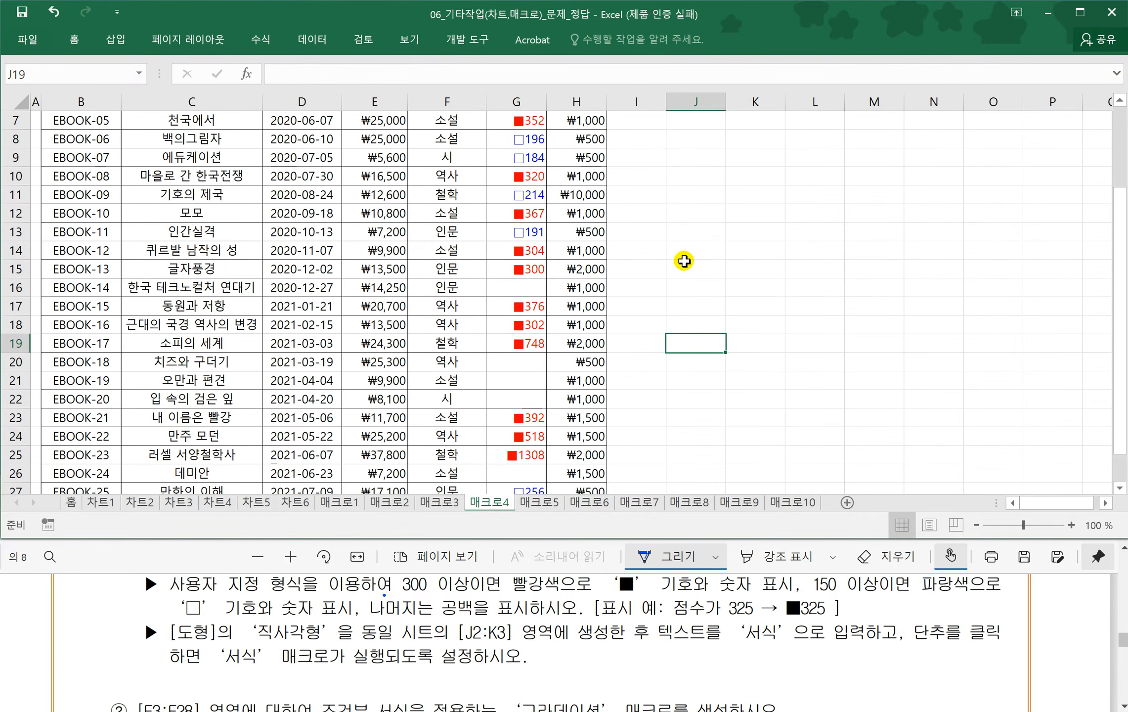
pyautogui.scroll(2, 649, 193)
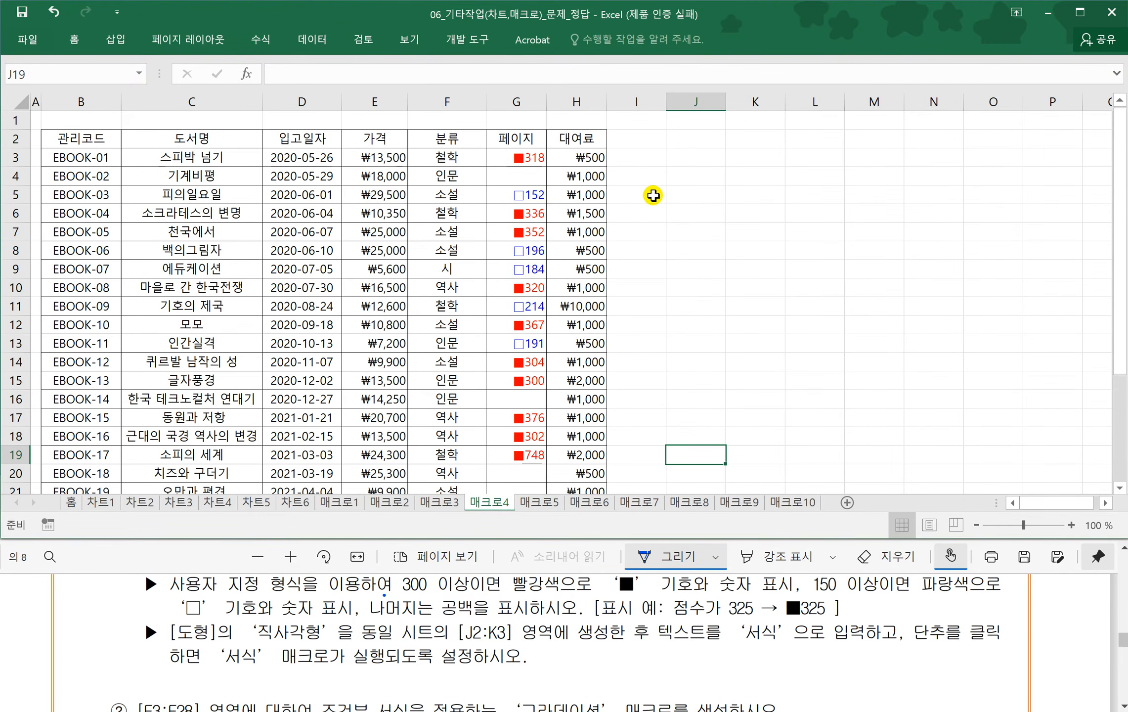
pyautogui.click(75, 43)
pyautogui.click(117, 40)
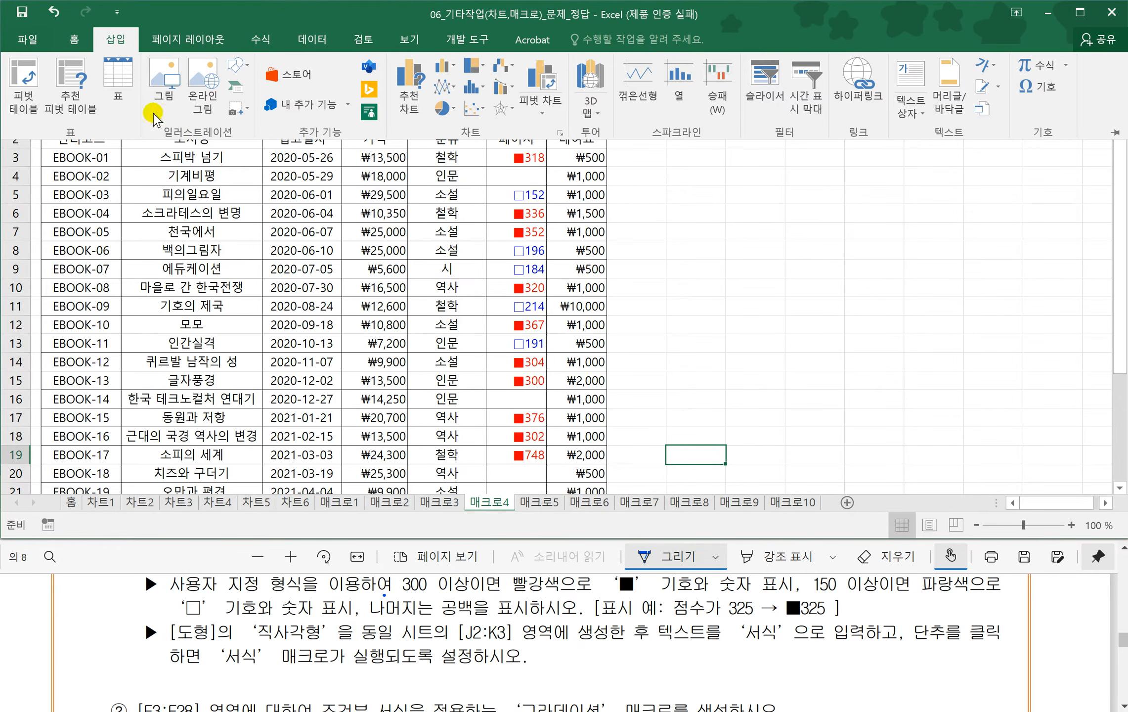
pyautogui.click(236, 65)
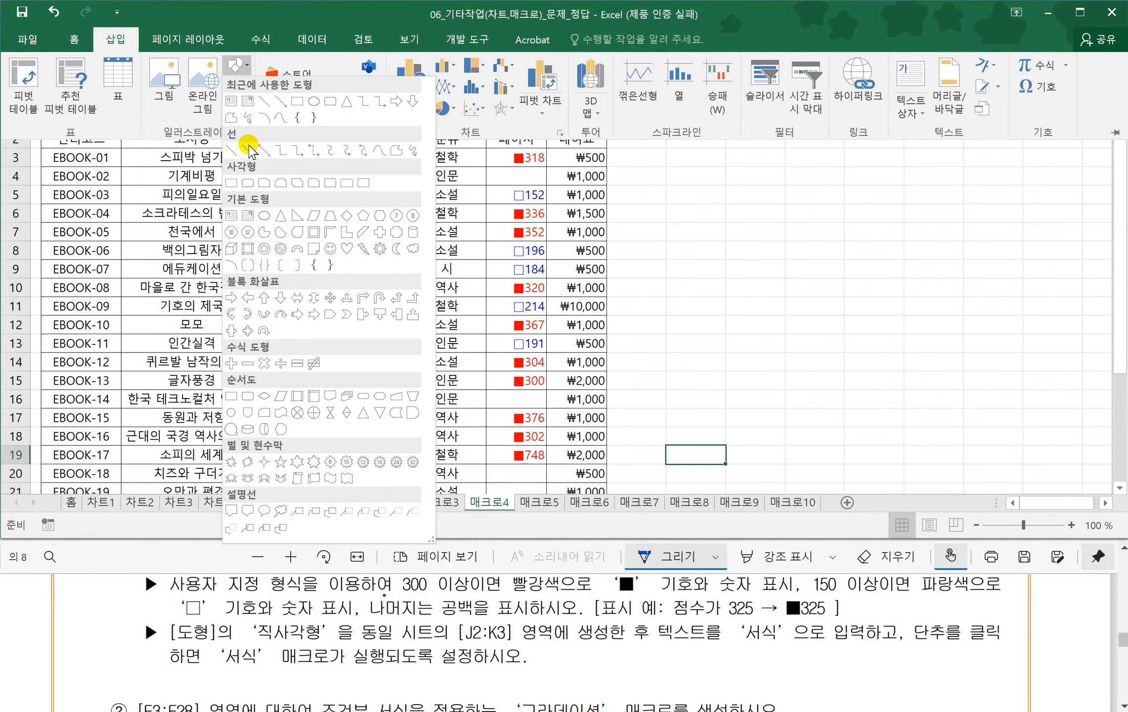
pyautogui.click(230, 183)
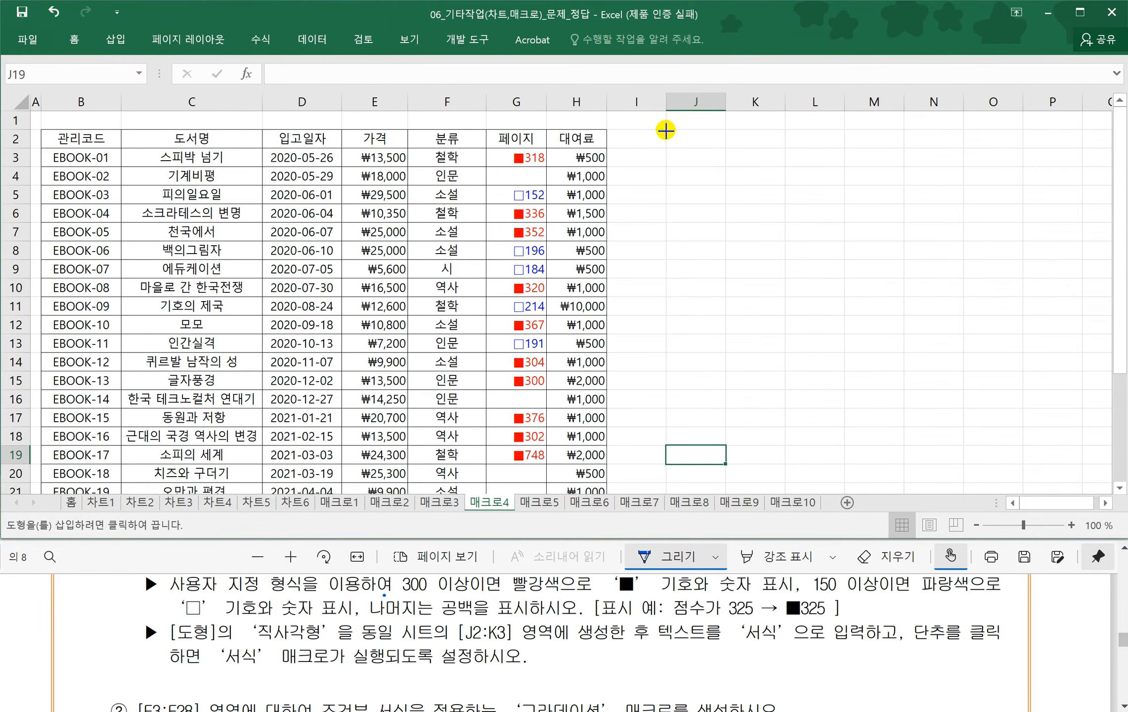
pyautogui.moveTo(665, 130); pyautogui.dragTo(774, 170)
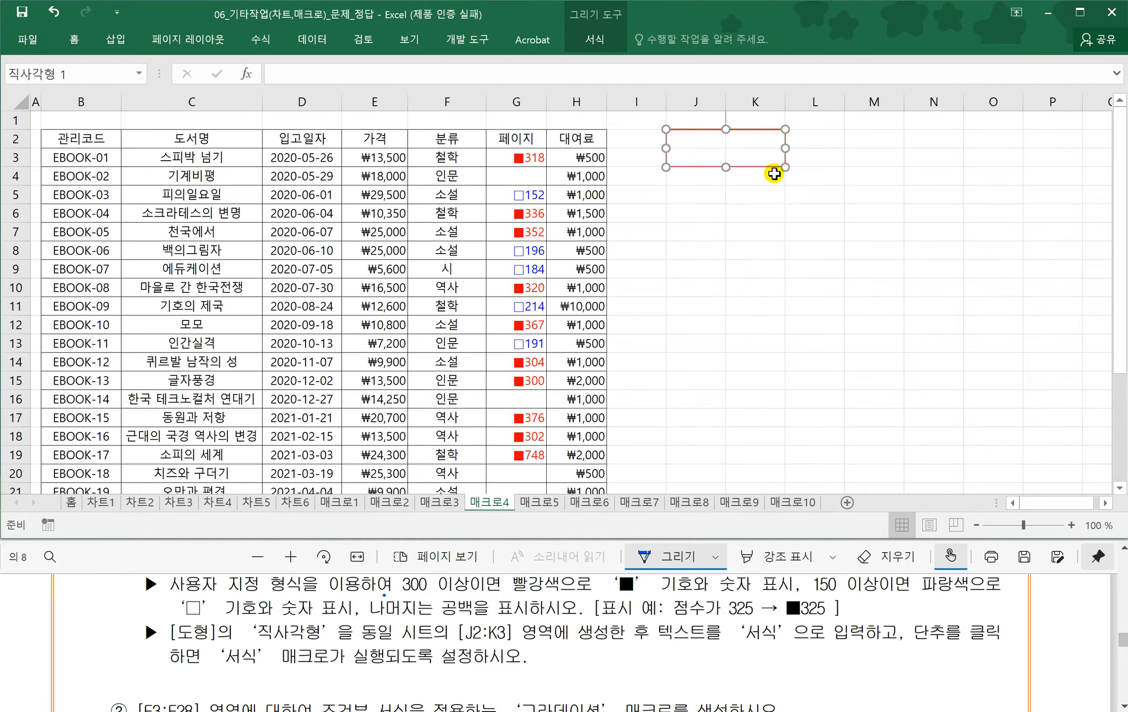
# - Apply the blue gradient theme style from the fifth row to the rectangle and make it the default shape
pyautogui.click(595, 39)
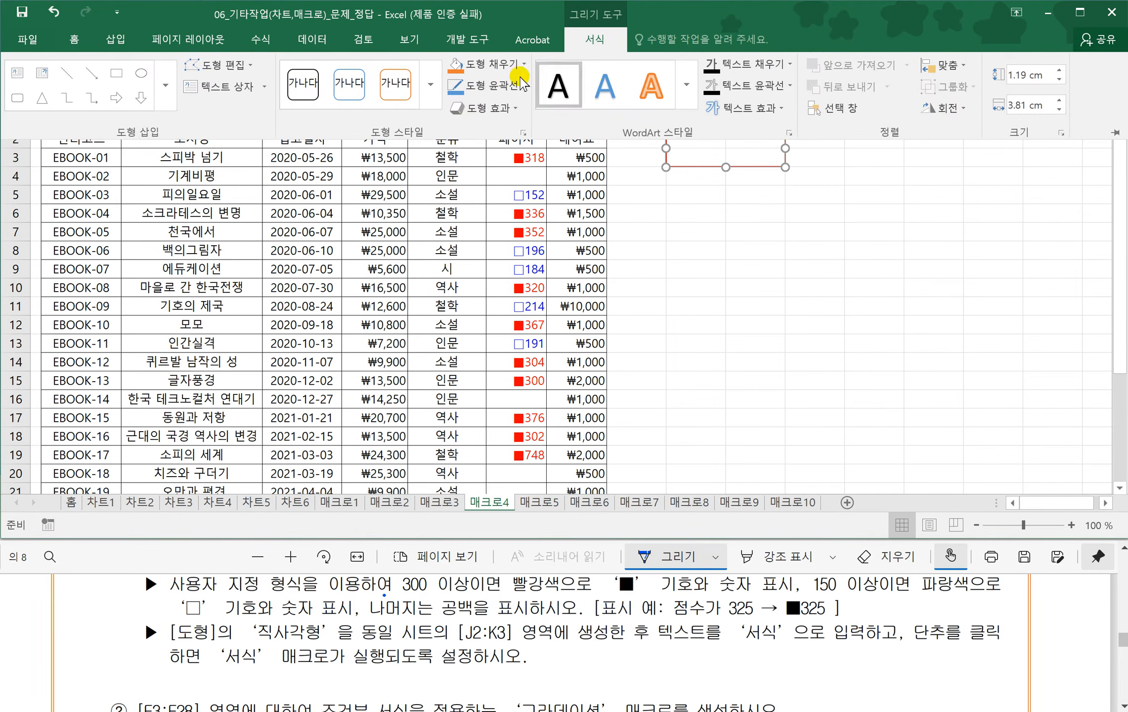
pyautogui.click(435, 101)
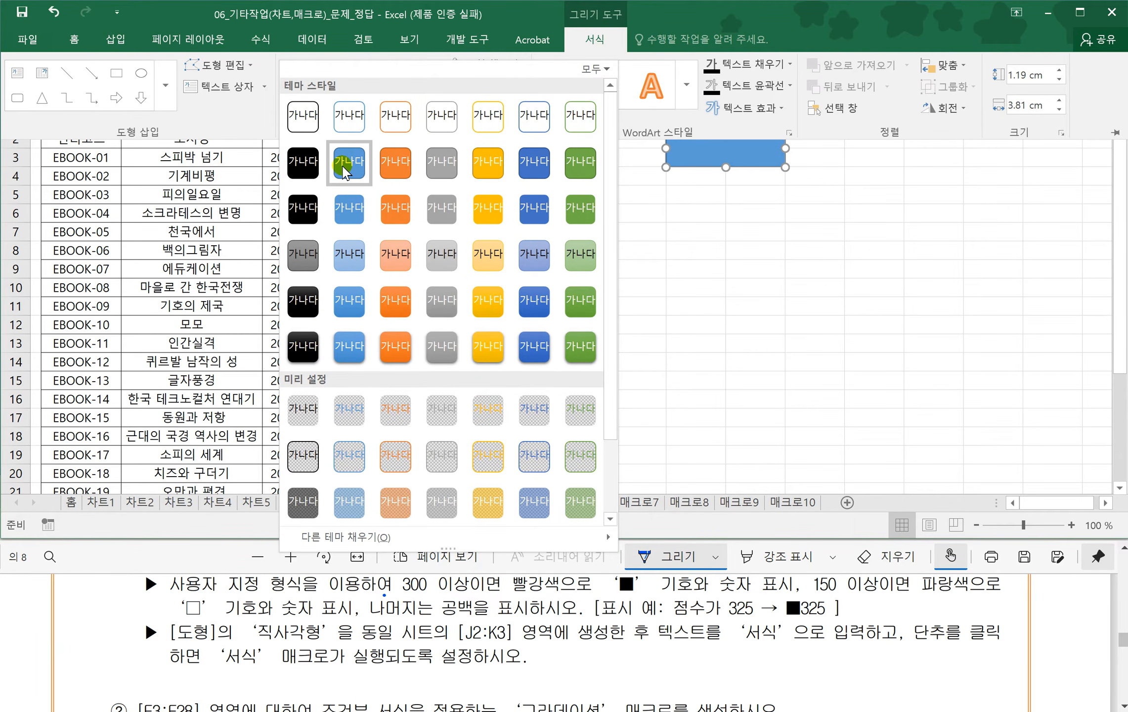
pyautogui.click(346, 297)
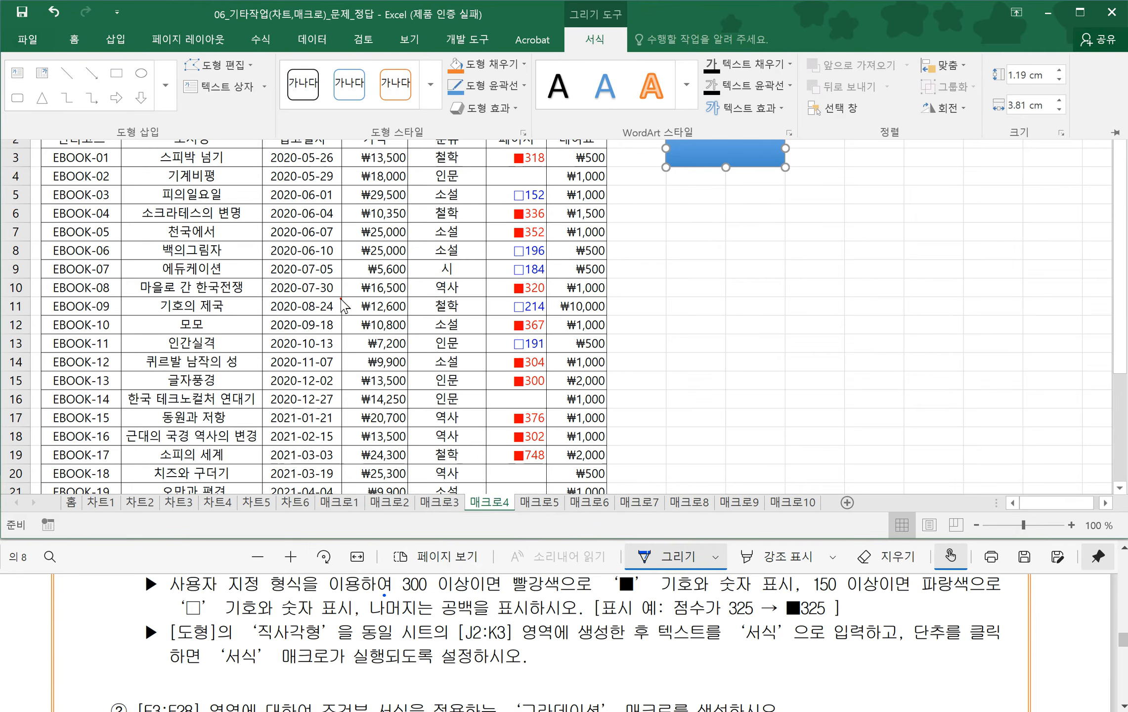
pyautogui.rightClick(718, 153)
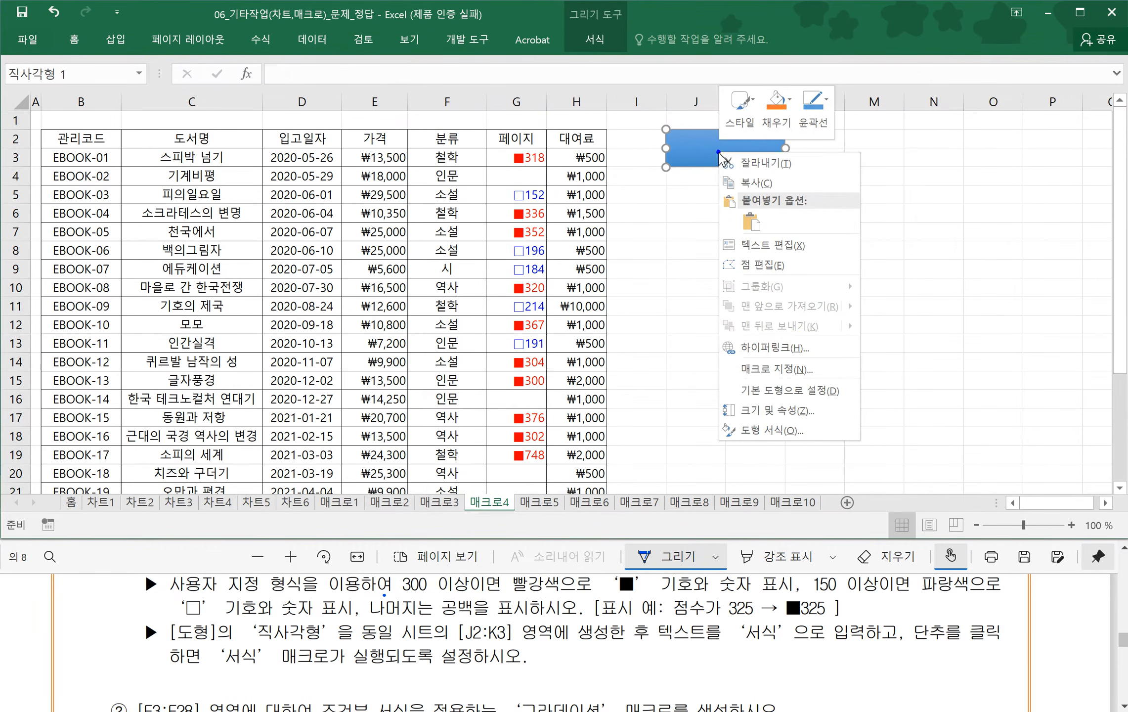
pyautogui.click(794, 390)
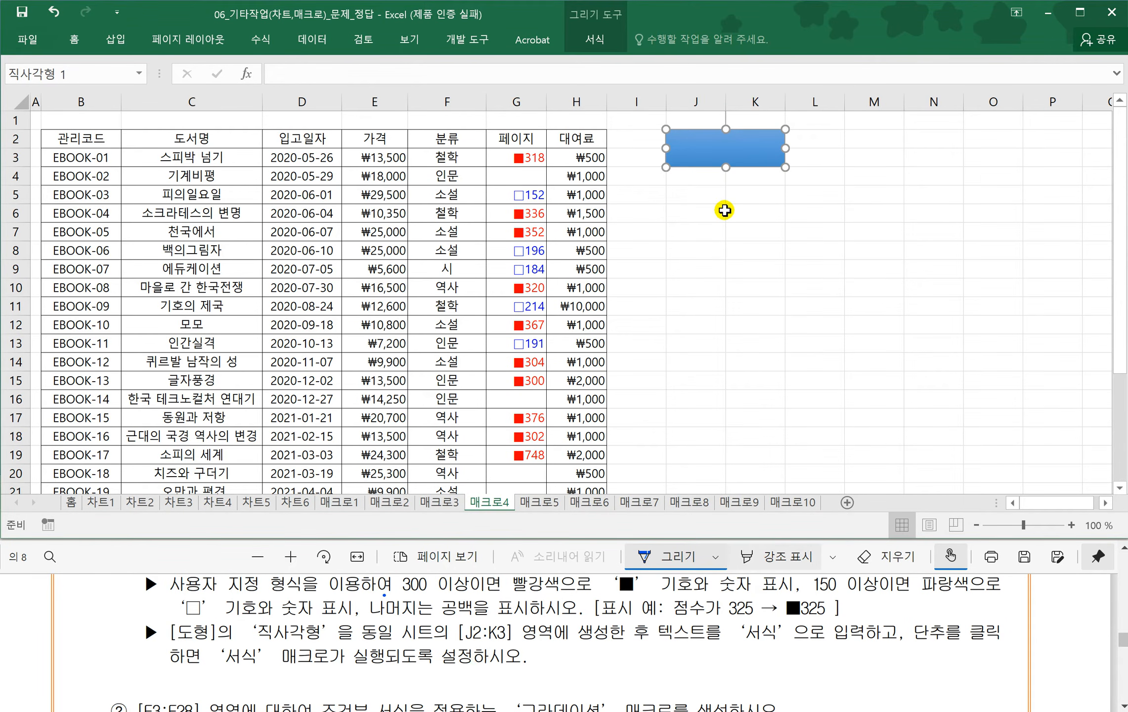
# - Label the rectangle over J2:K3 서식 and assign the 서식 macro to it
pyautogui.write('시')
pyautogui.click(727, 212)
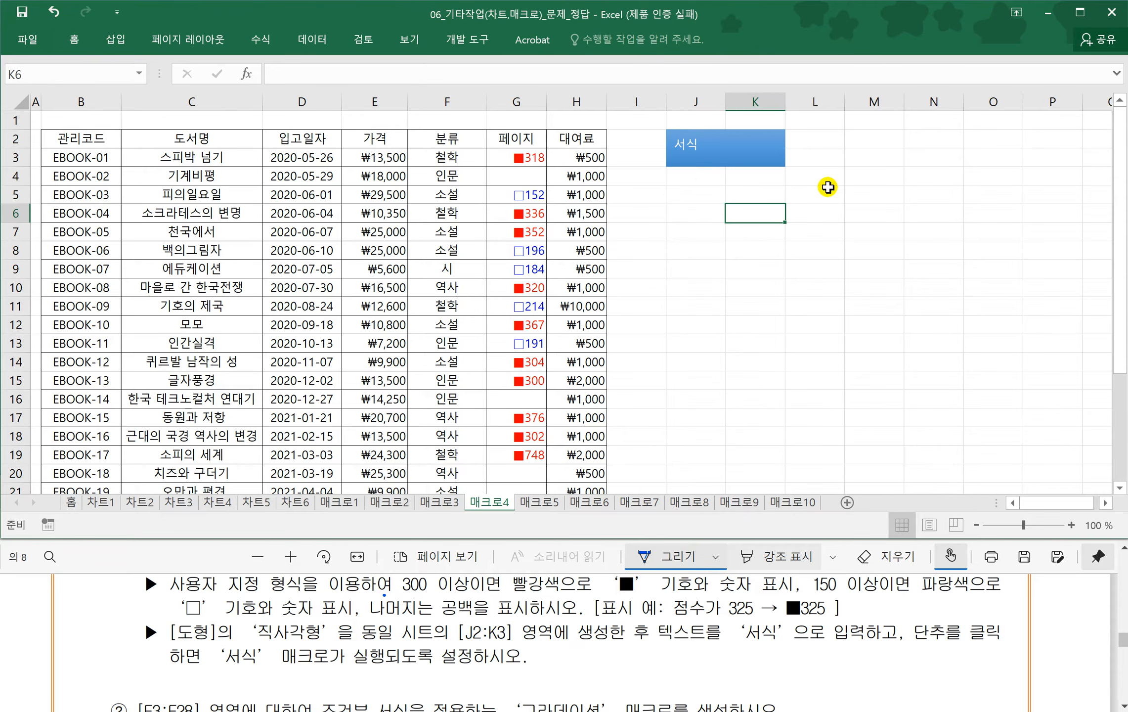
pyautogui.click(719, 155)
pyautogui.rightClick(719, 156)
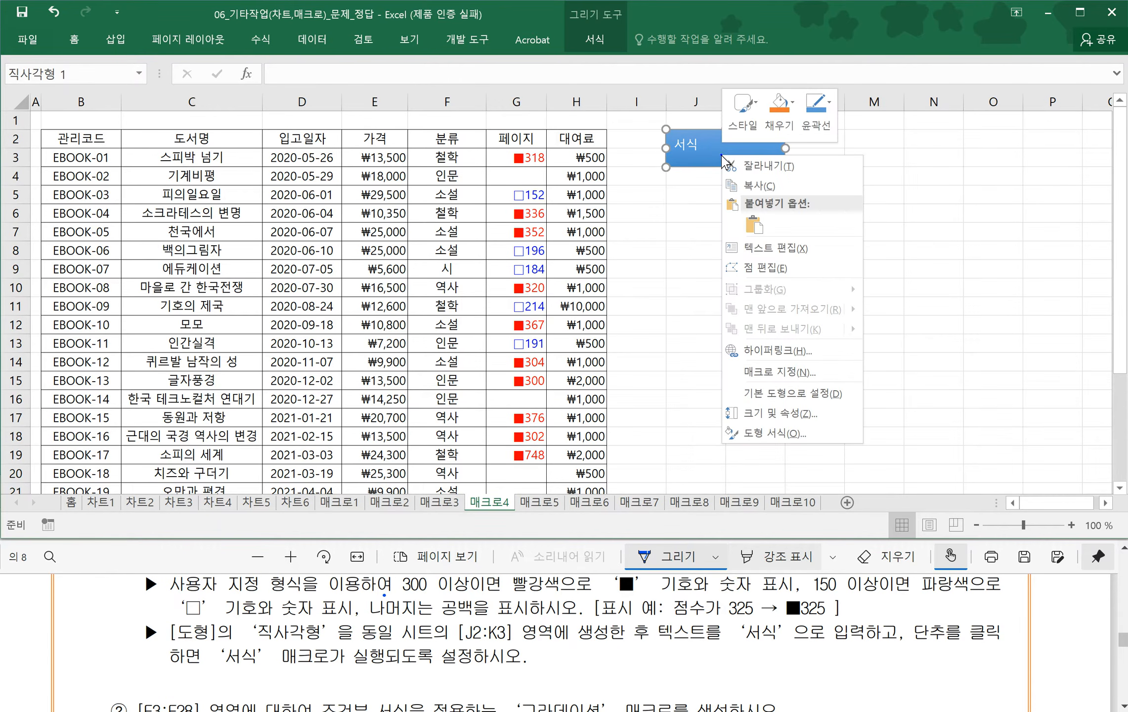
pyautogui.click(792, 374)
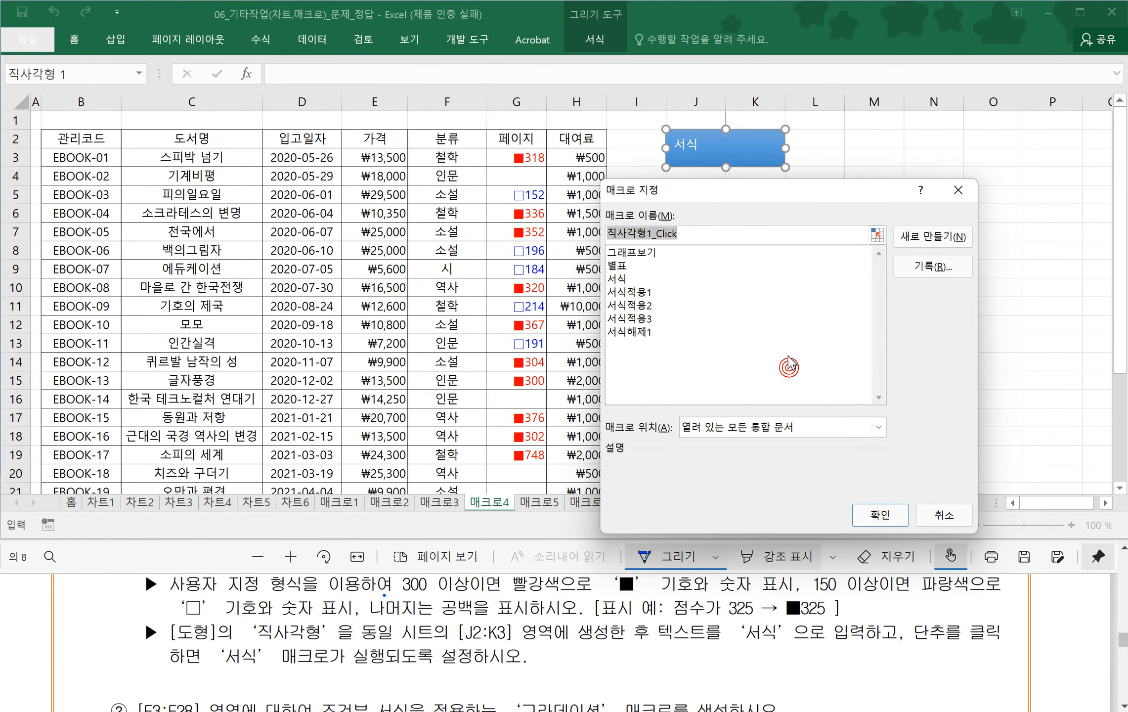
pyautogui.click(619, 279)
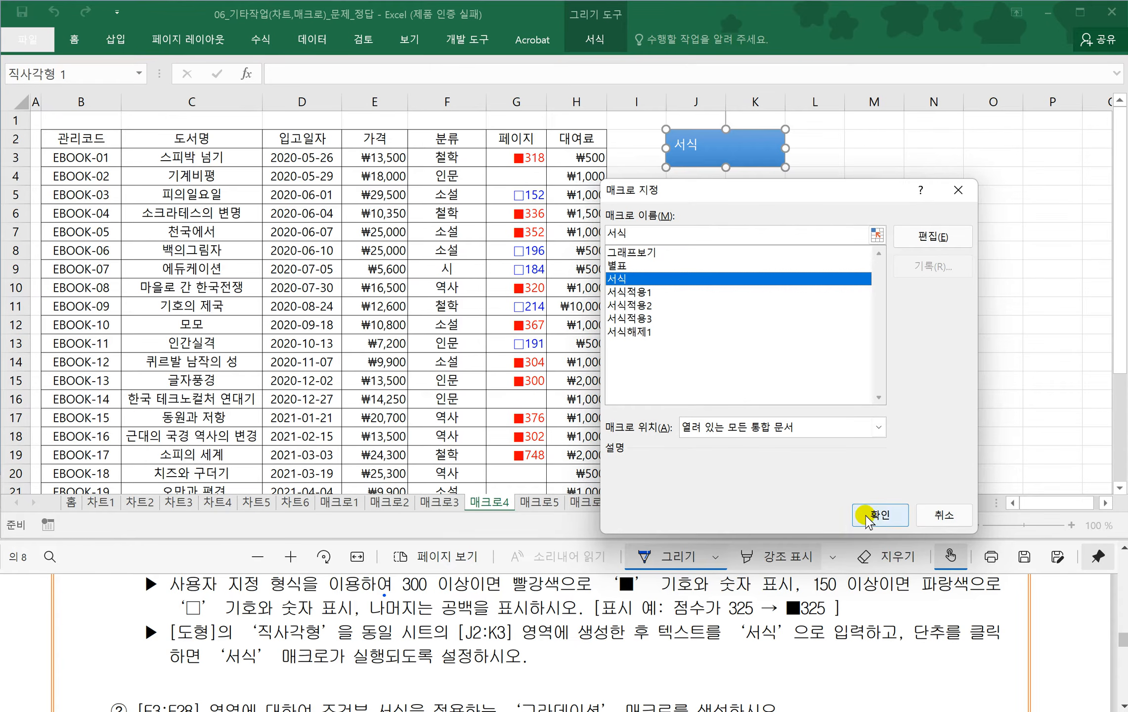
pyautogui.click(880, 514)
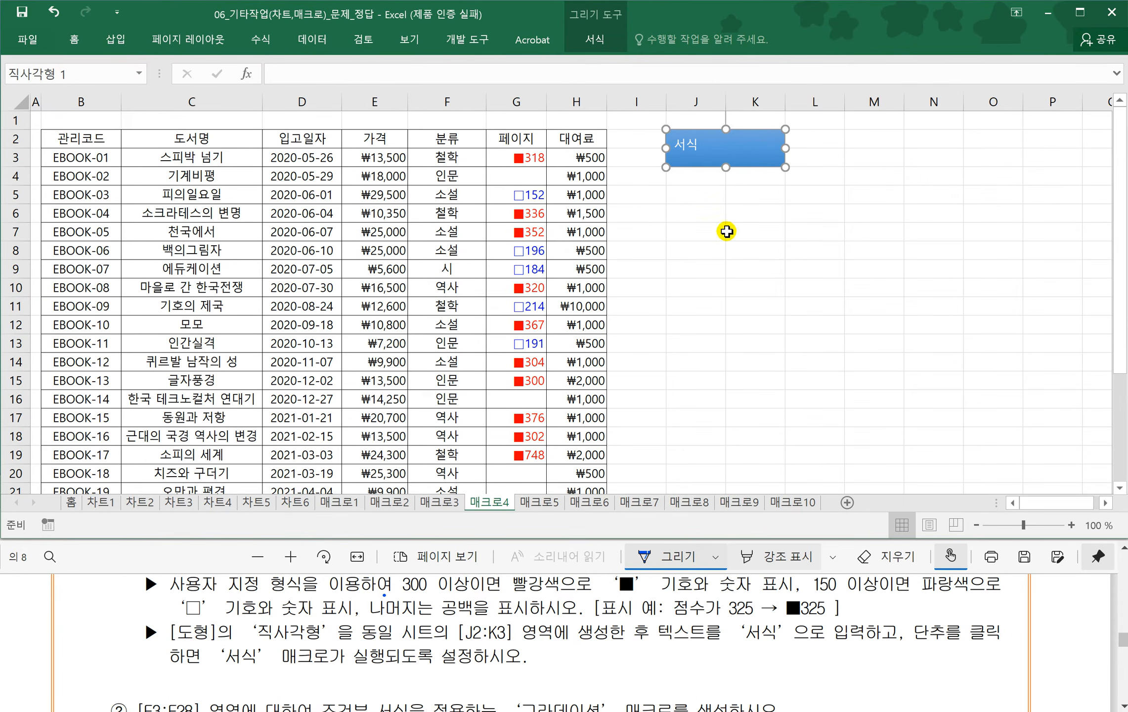
# - Restyle the 서식 rectangle with the solid blue fill theme style and make it the default shape
pyautogui.click(594, 39)
pyautogui.click(427, 92)
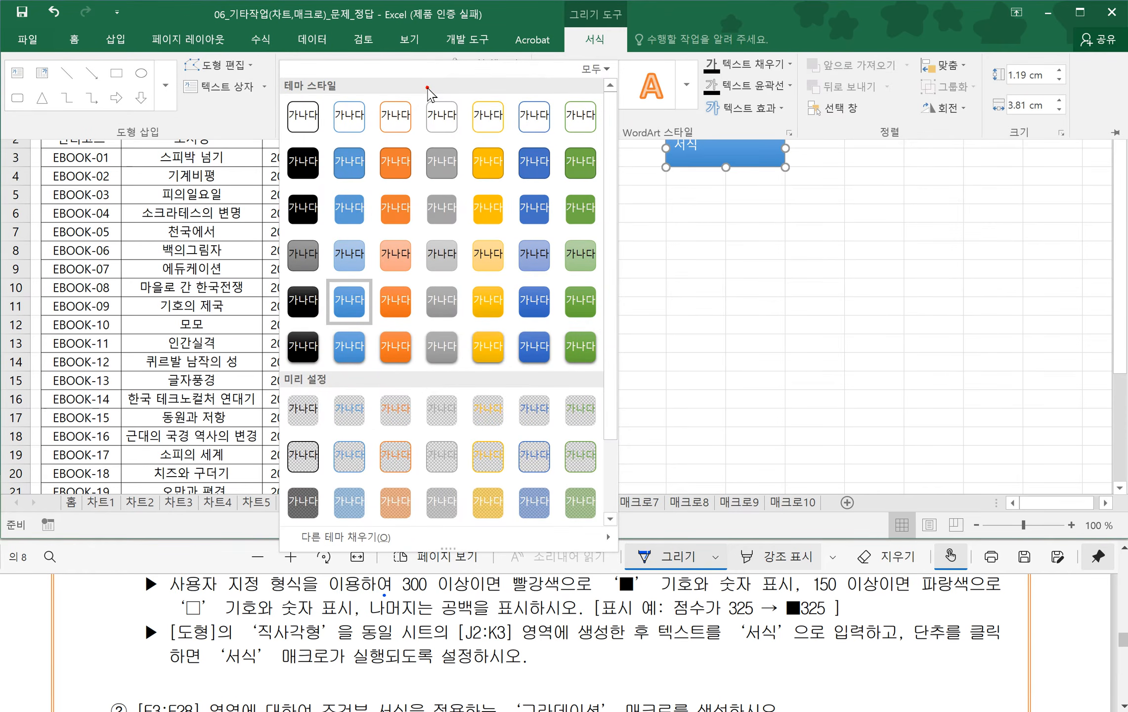
pyautogui.click(354, 163)
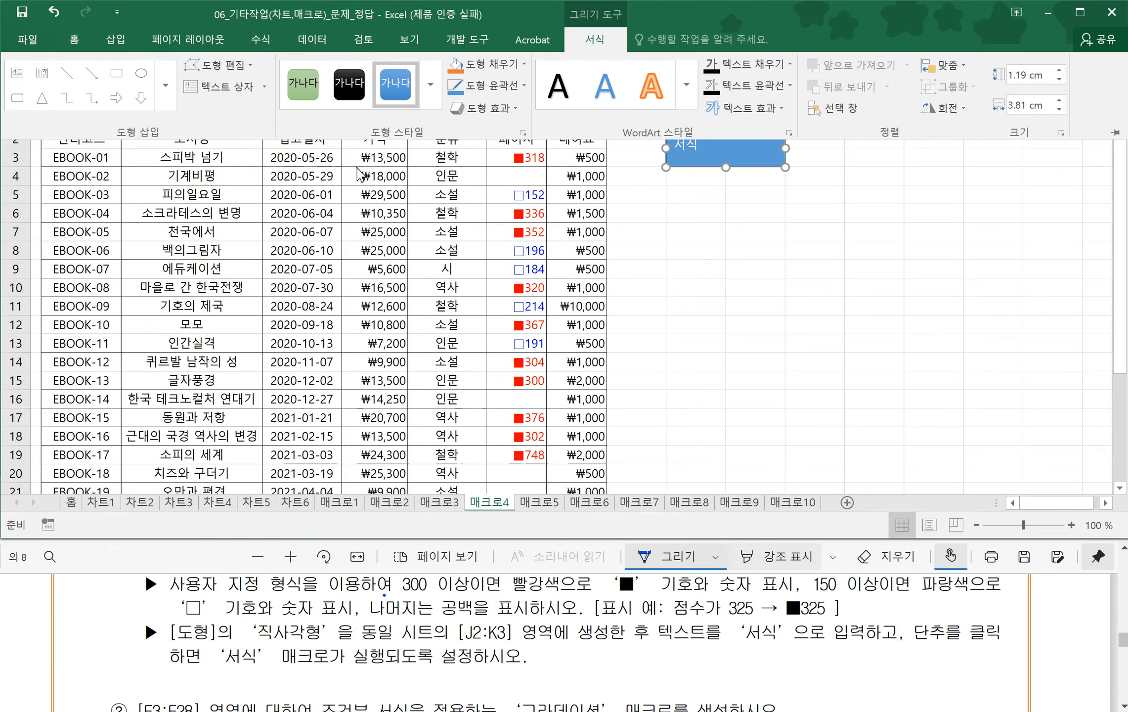
pyautogui.rightClick(774, 162)
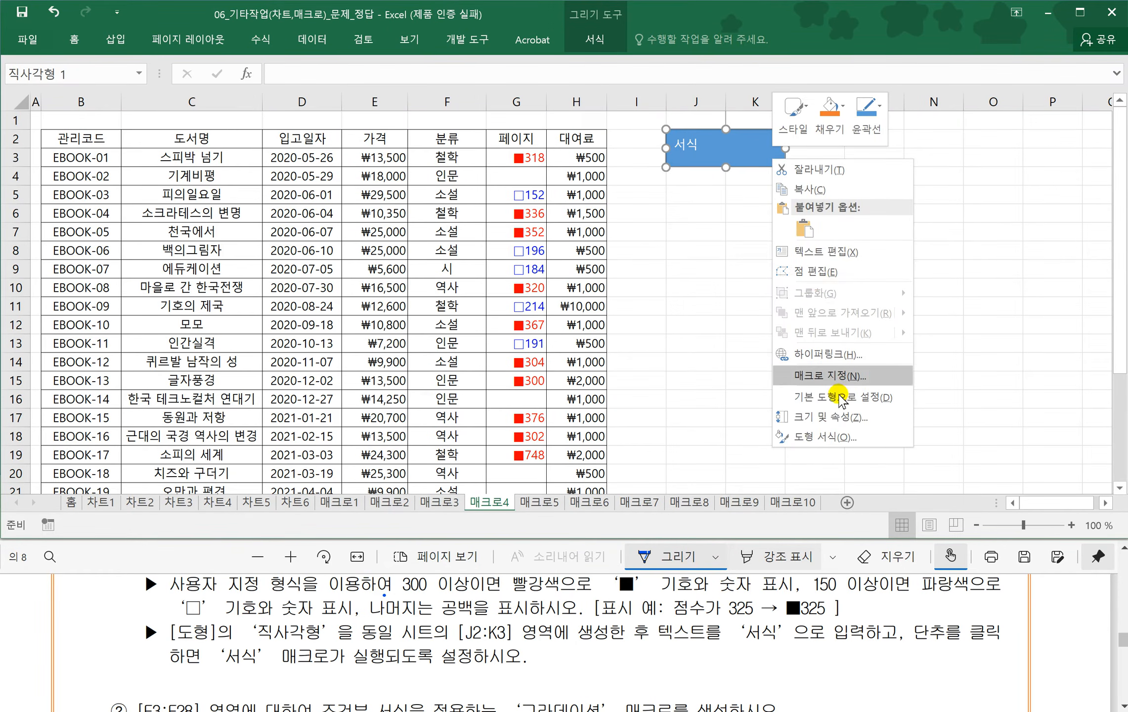
pyautogui.click(791, 390)
# - Deselect the rectangle, run the 서식 macro from it, and clear the resulting cell selection
pyautogui.click(719, 258)
pyautogui.click(748, 249)
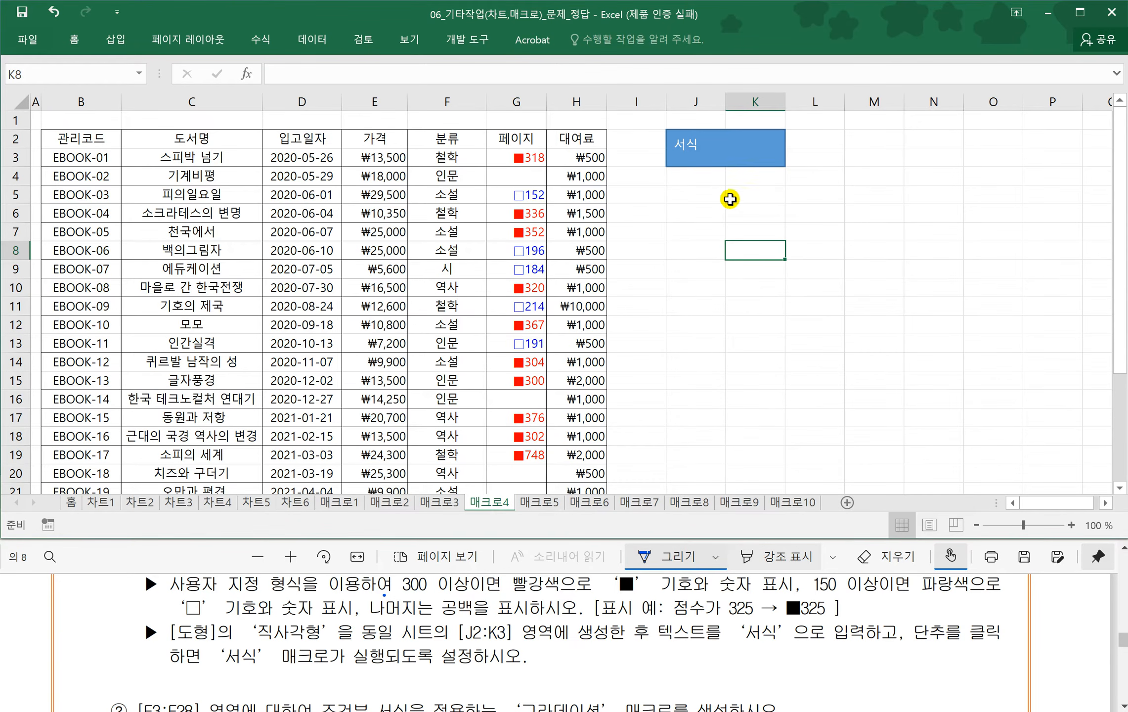
pyautogui.click(731, 163)
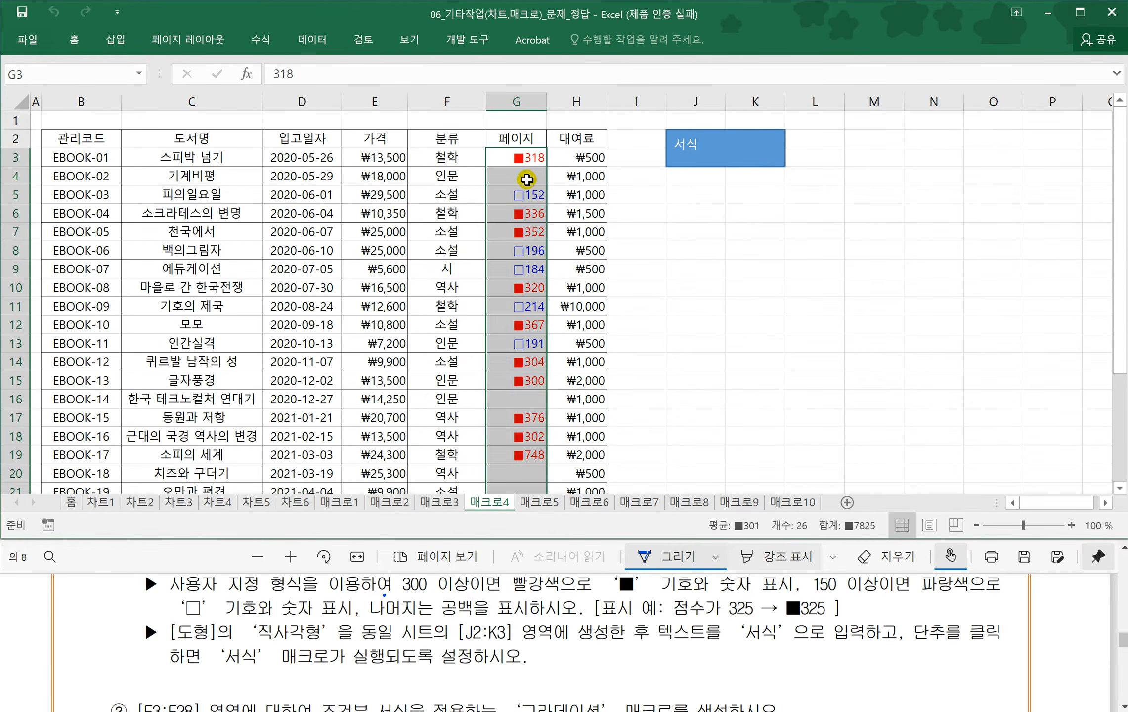
pyautogui.click(608, 415)
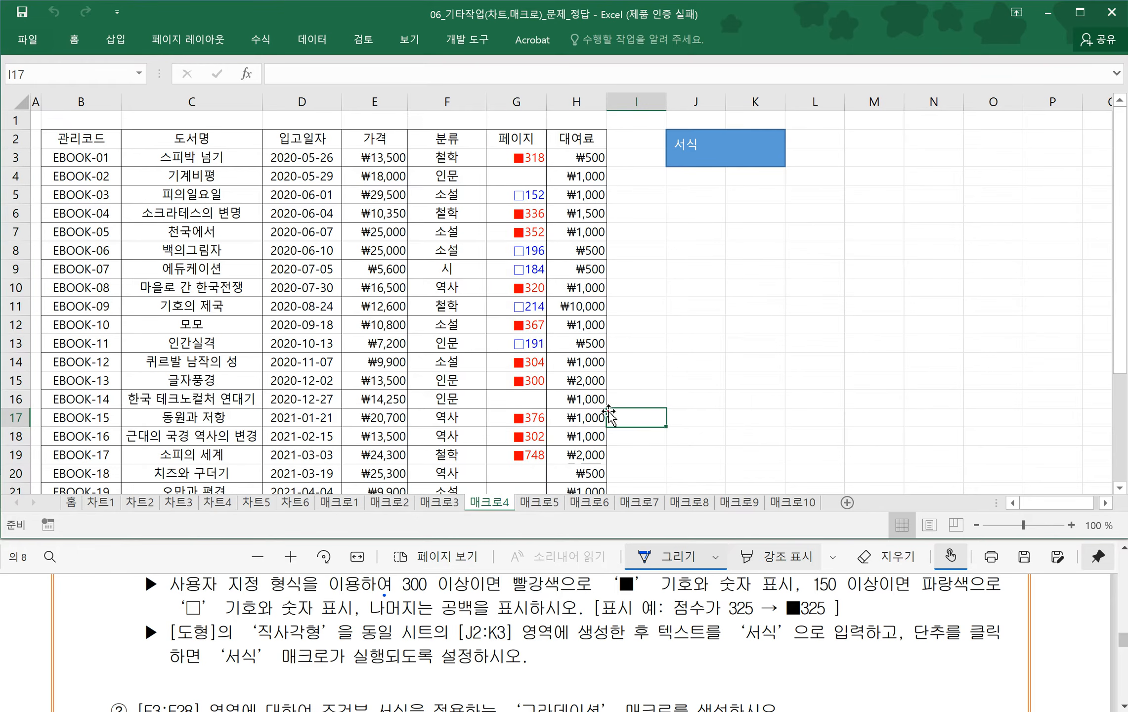
# - Read the PDF's second task, covering the 그라데이션 macro's data bar settings and its button location
pyautogui.click(208, 553)
pyautogui.scroll(-1, 284, 610)
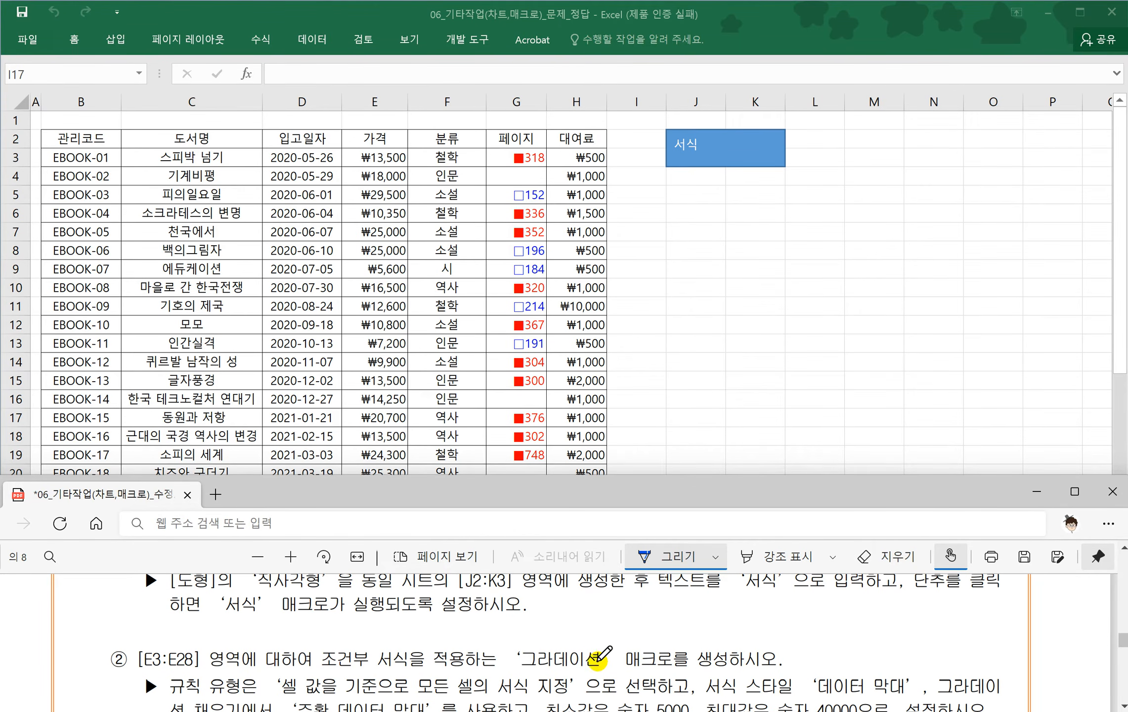
pyautogui.click(695, 330)
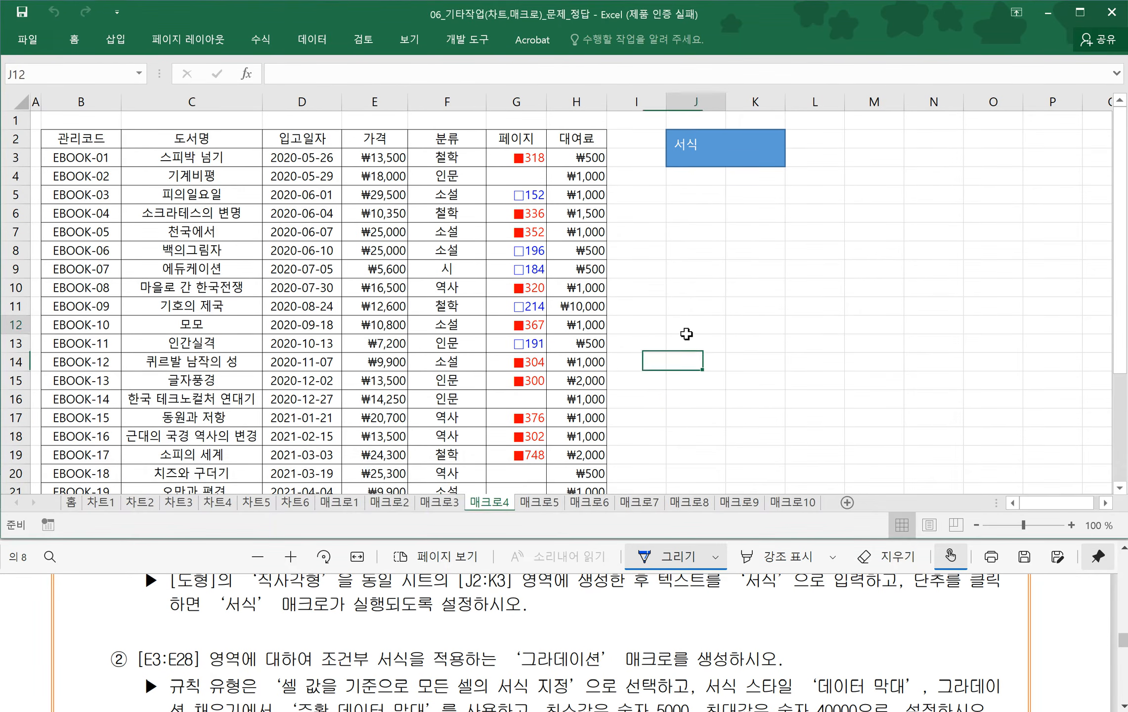
pyautogui.scroll(-1, 695, 328)
pyautogui.scroll(1, 692, 327)
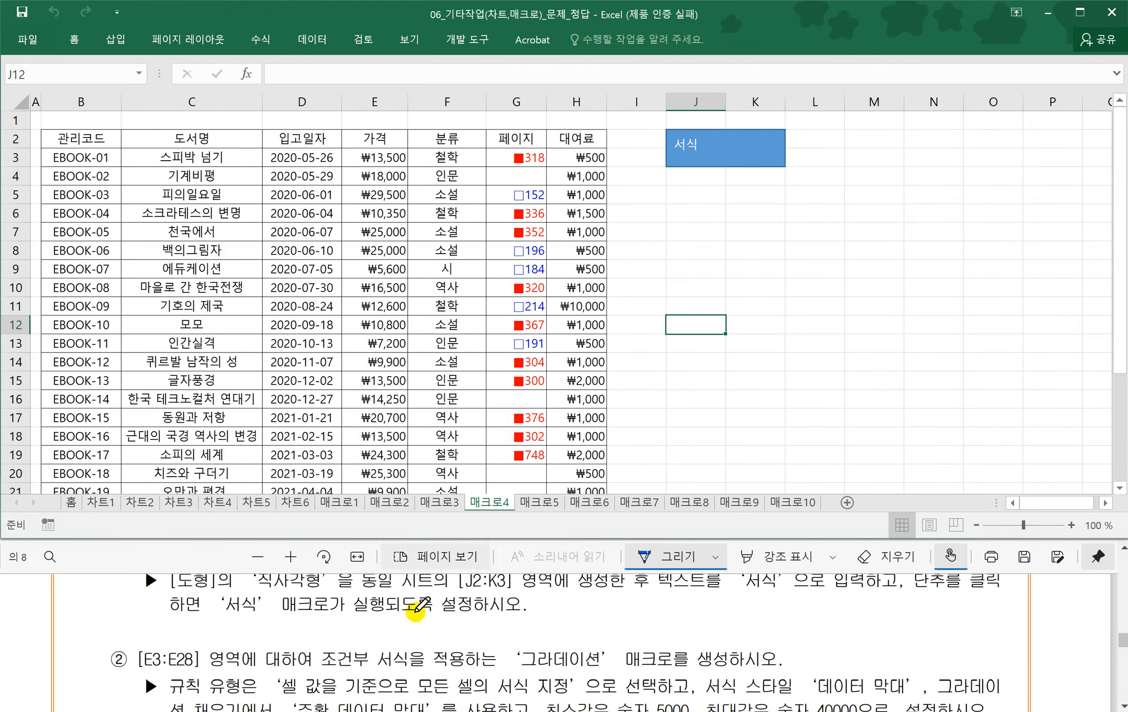
pyautogui.click(424, 627)
pyautogui.scroll(-1, 416, 635)
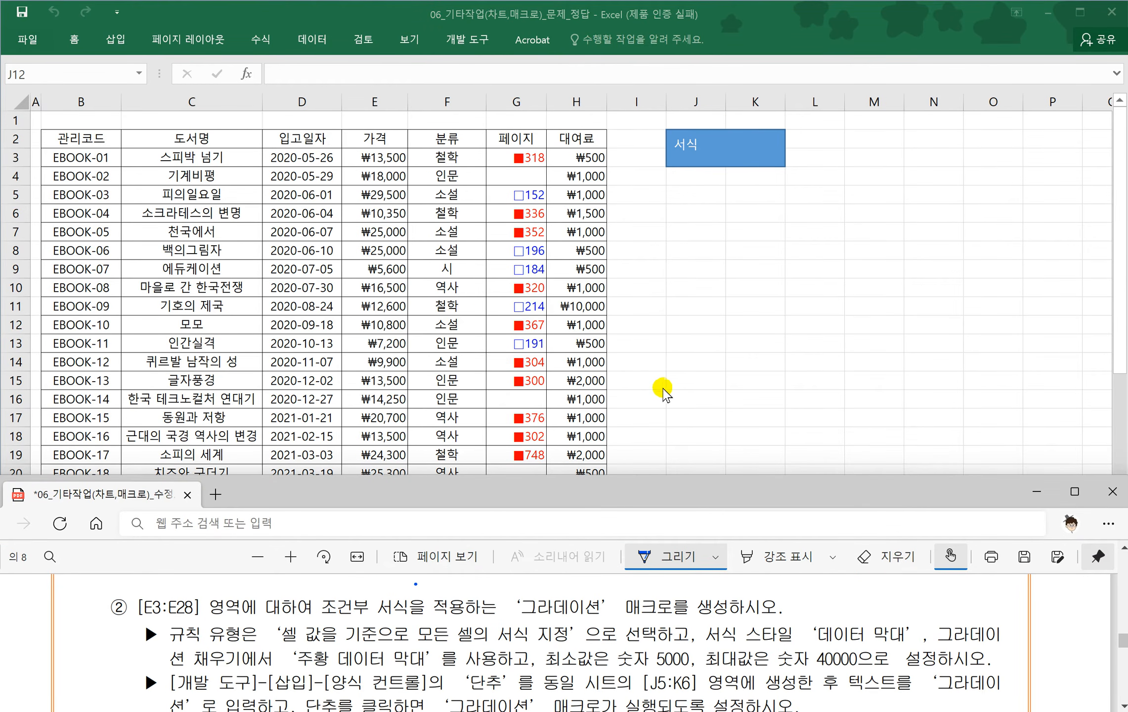
pyautogui.click(682, 321)
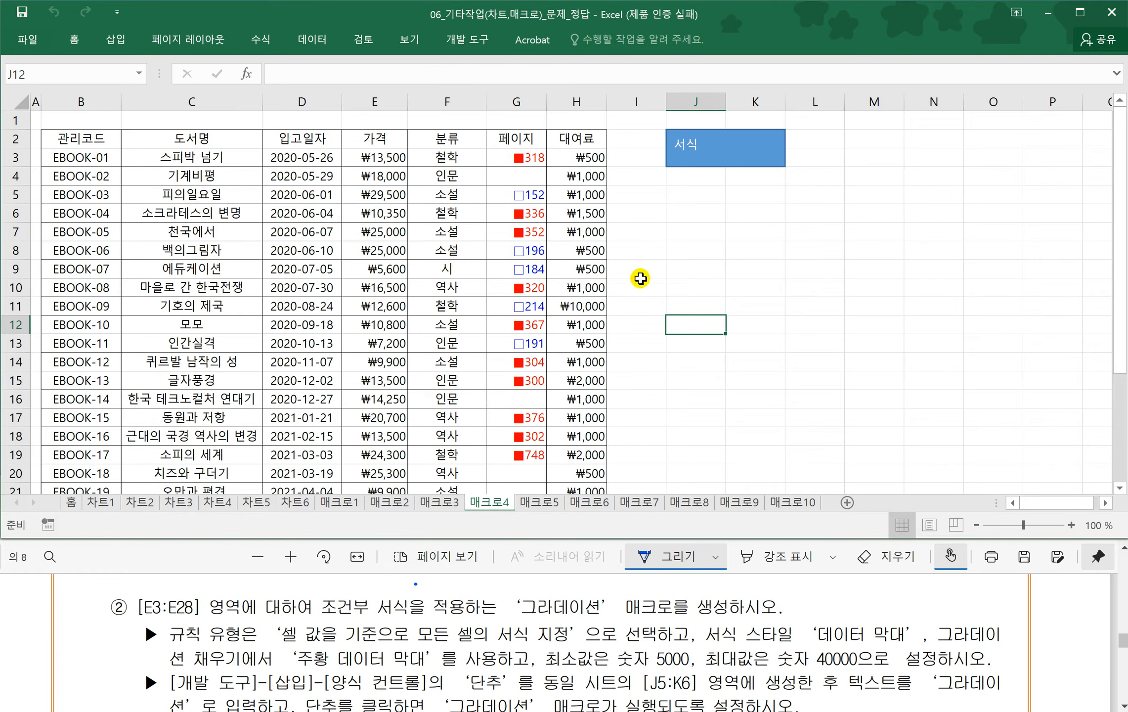
pyautogui.click(693, 232)
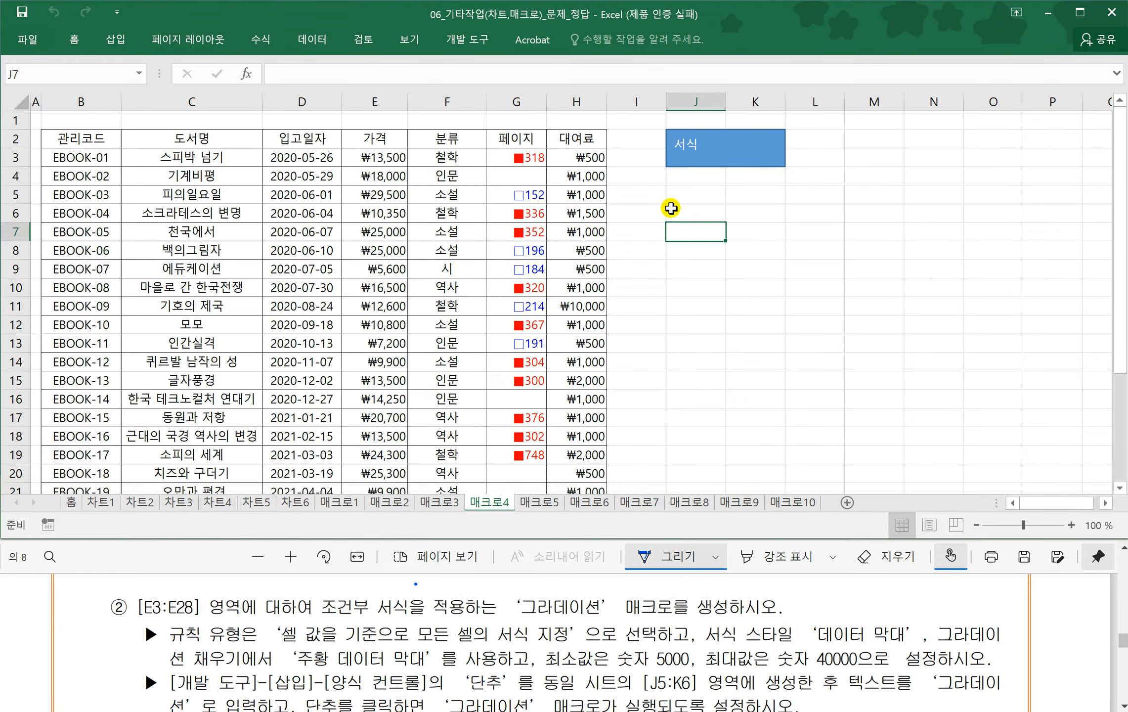
# - Start recording a macro named 그라데이션 stored in the current workbook
pyautogui.click(467, 40)
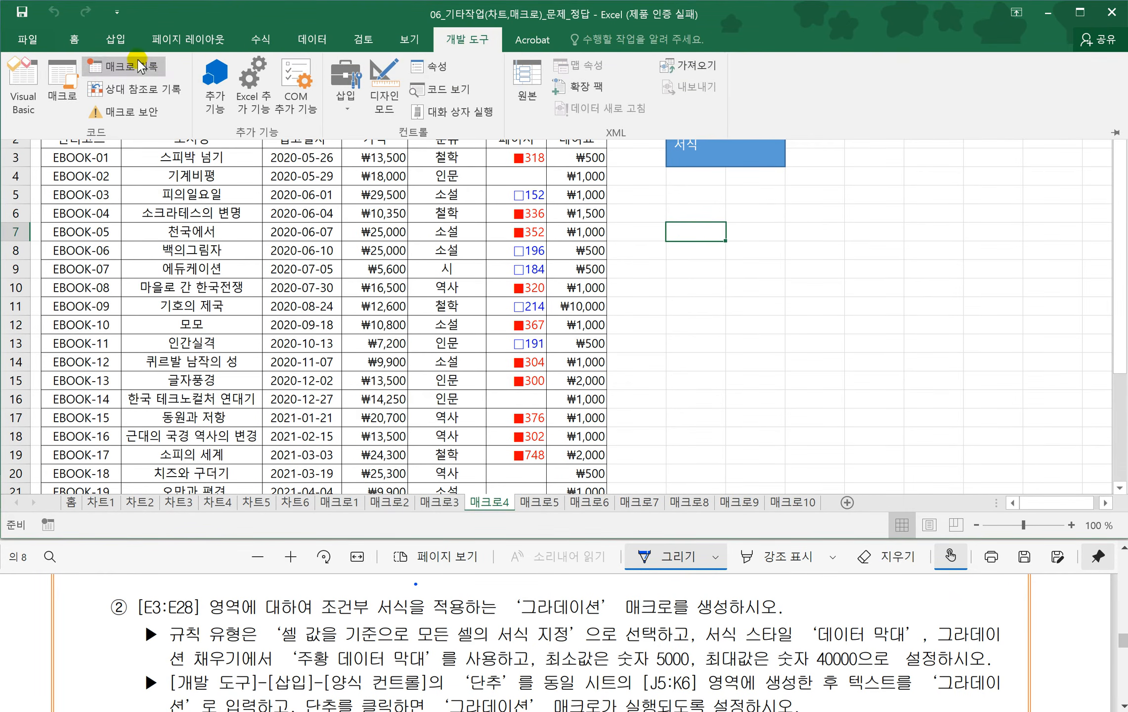
pyautogui.click(134, 63)
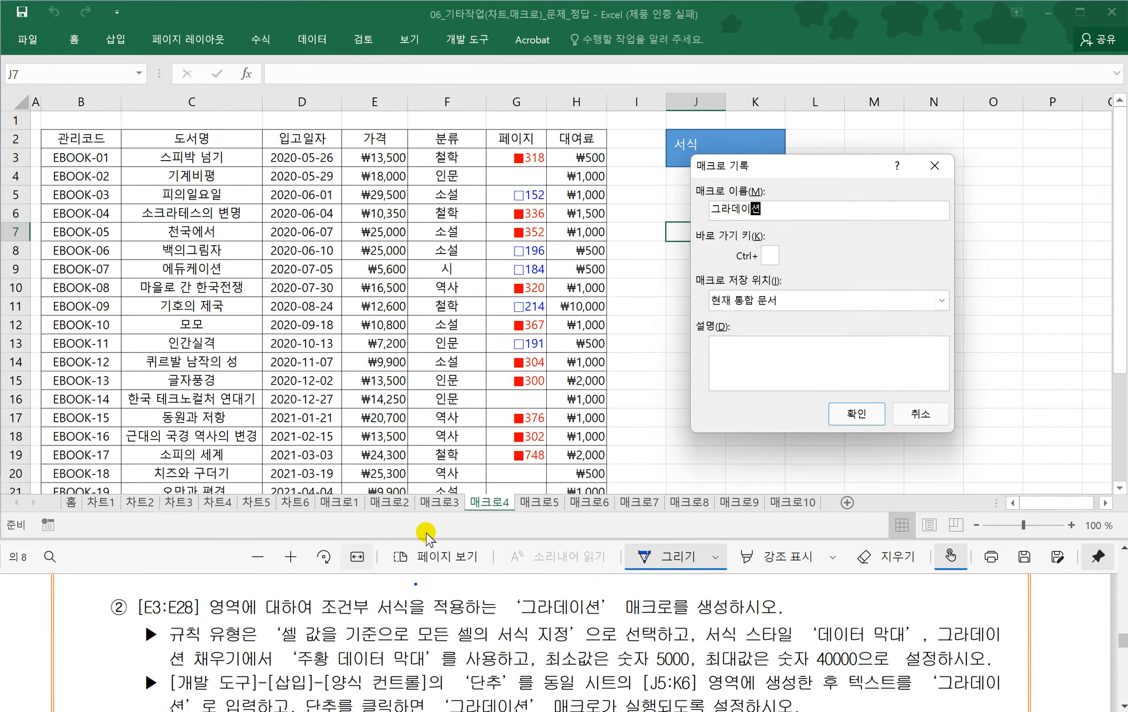
pyautogui.click(862, 417)
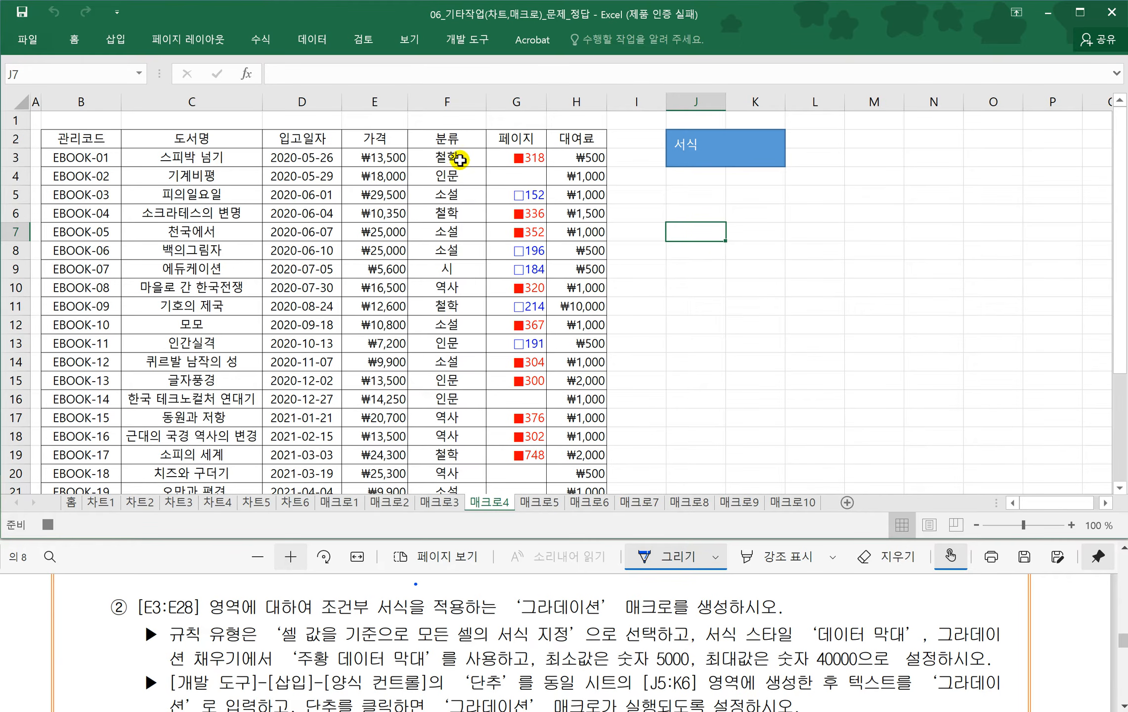
# - Create a new data bar conditional formatting rule for E3:E28 with 그라데이션 채우기 as its fill
pyautogui.click(383, 157)
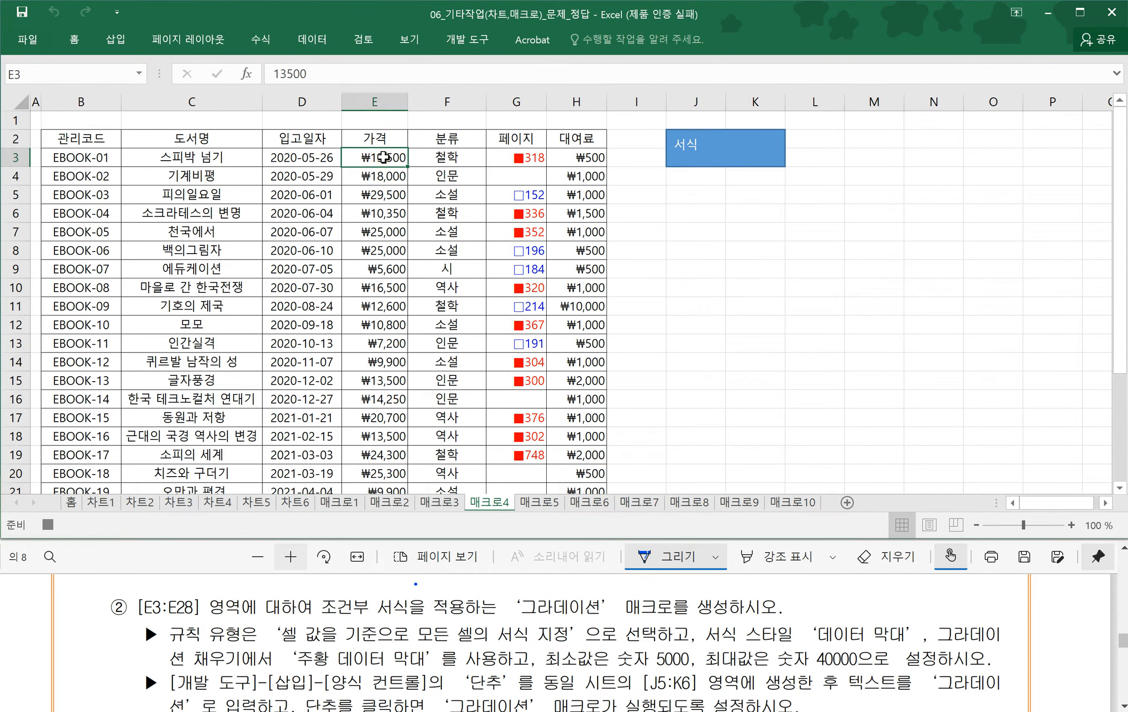
pyautogui.hotkey('ctrl', 'shift', 'Down')
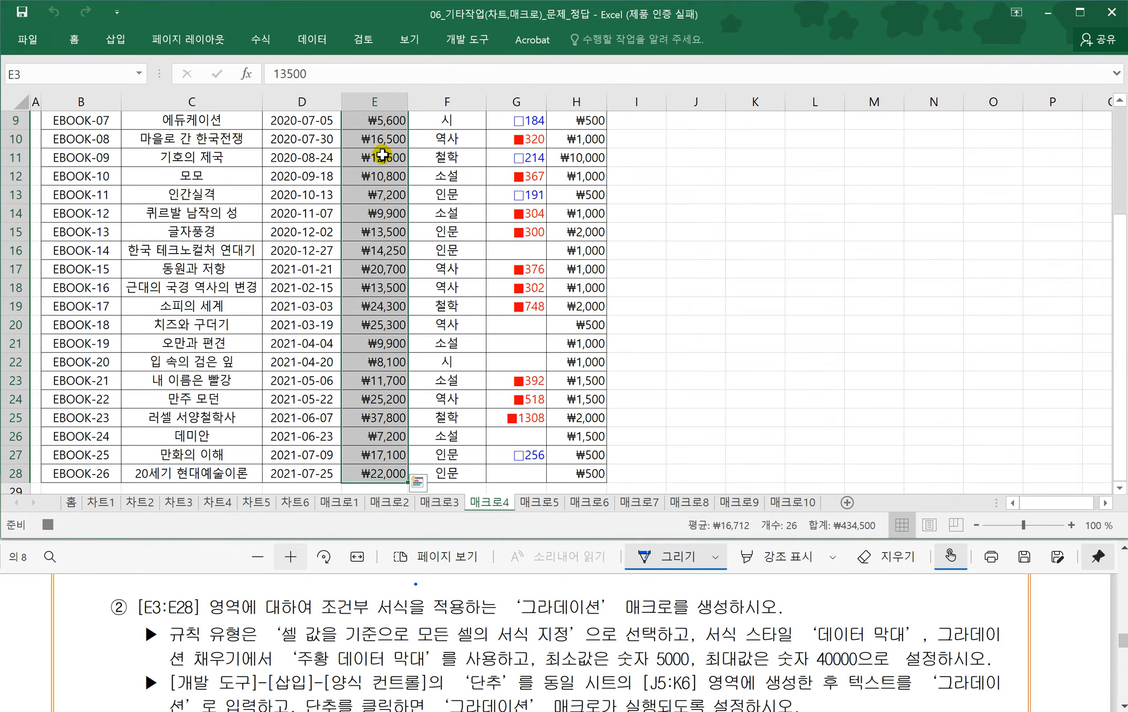
pyautogui.click(75, 38)
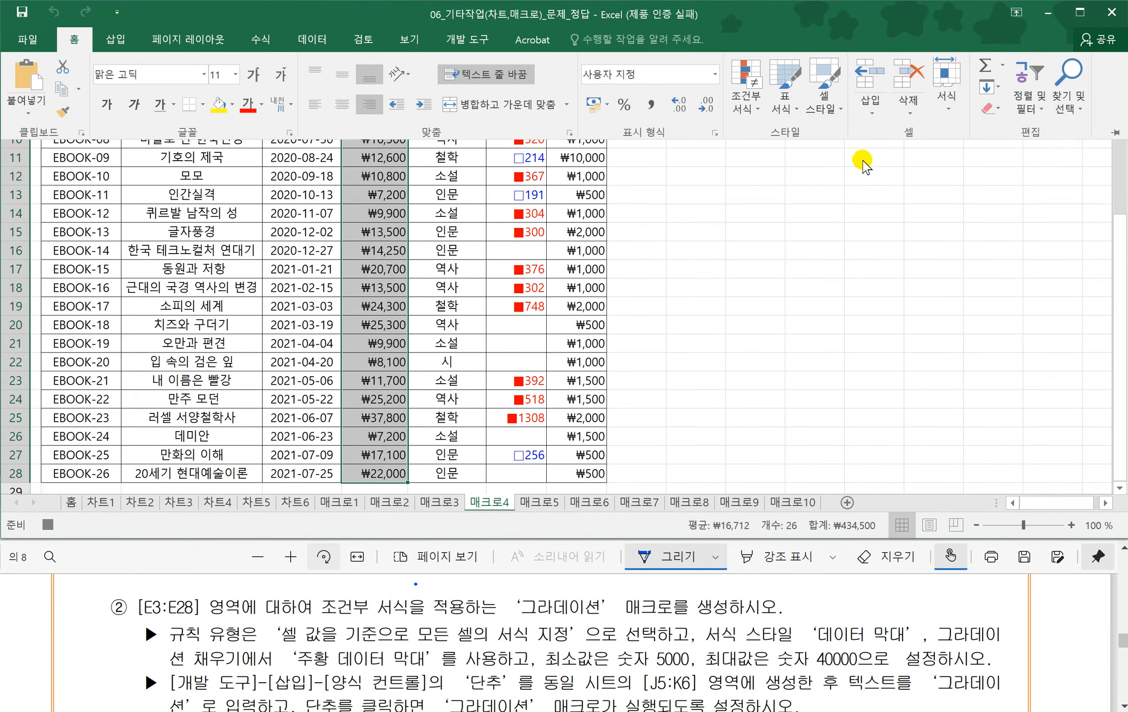
pyautogui.click(751, 113)
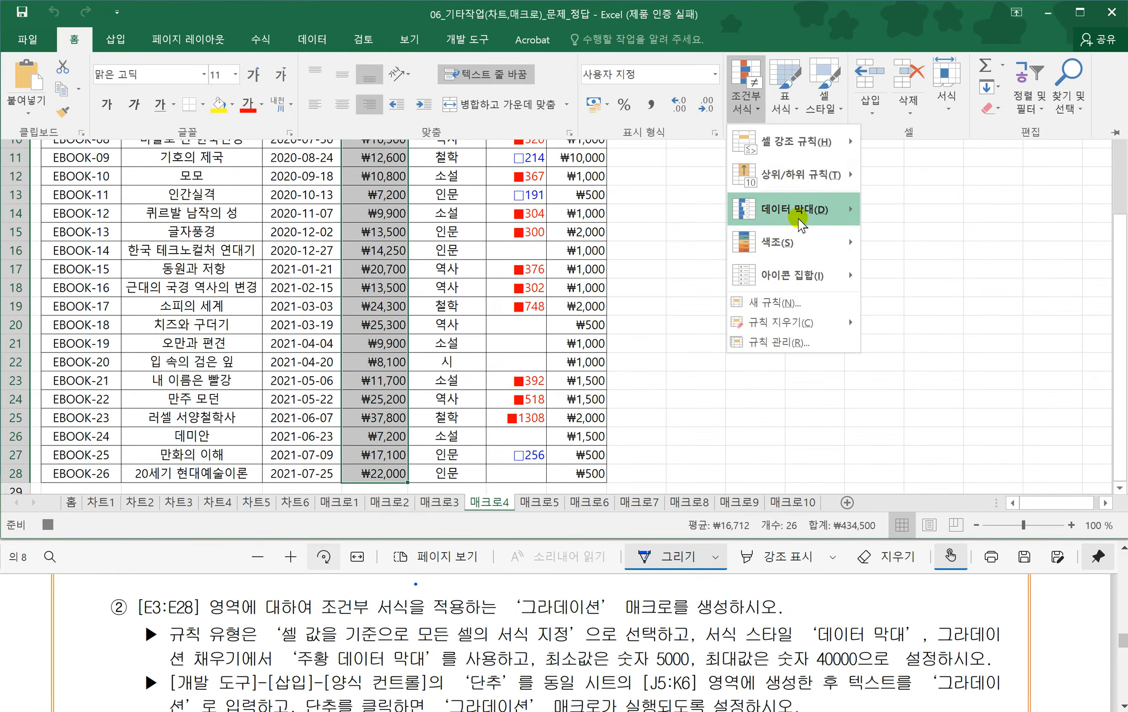
pyautogui.moveTo(798, 219)
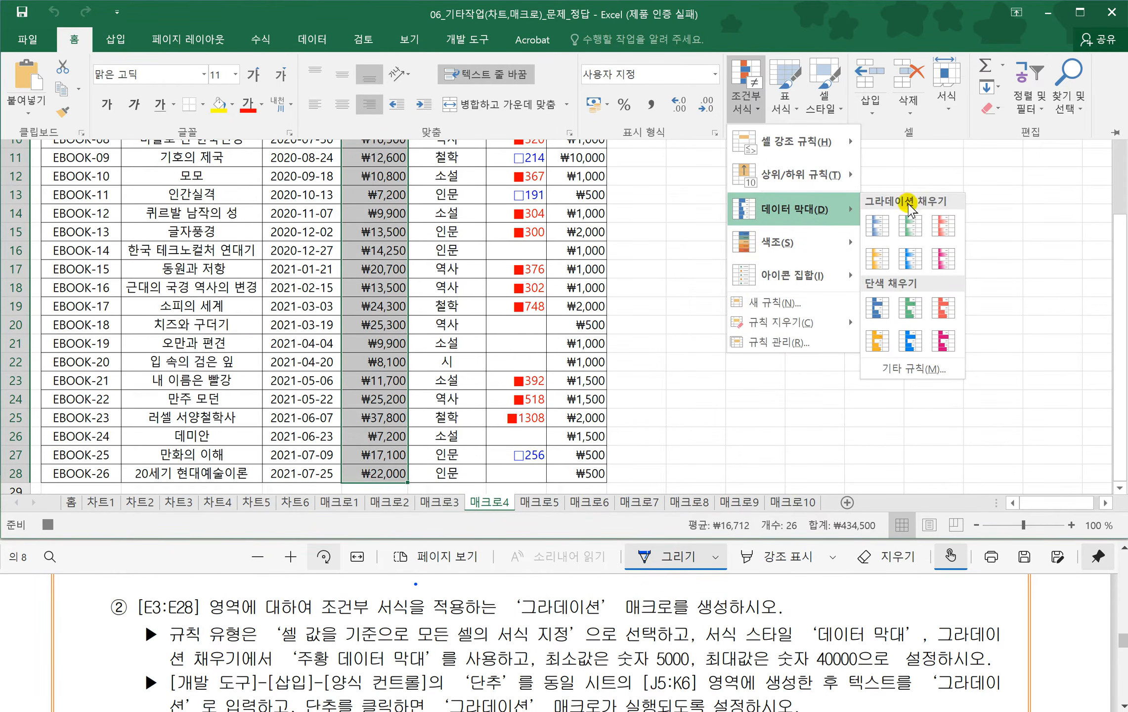
pyautogui.click(913, 371)
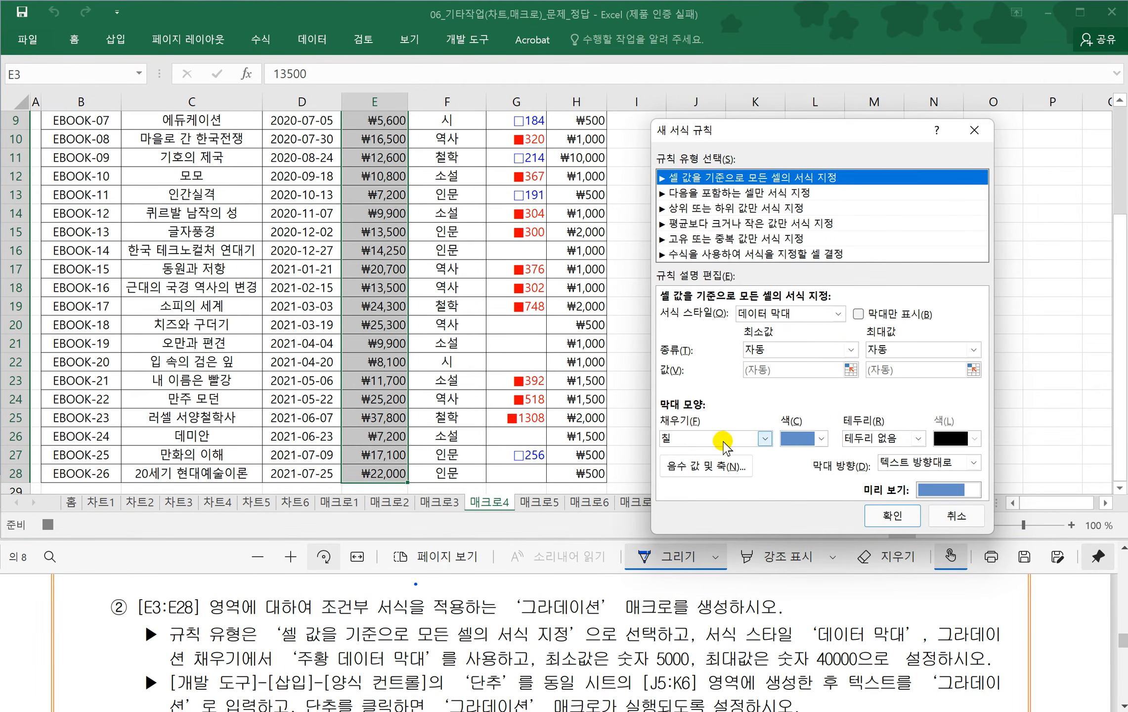
pyautogui.click(765, 438)
pyautogui.click(720, 469)
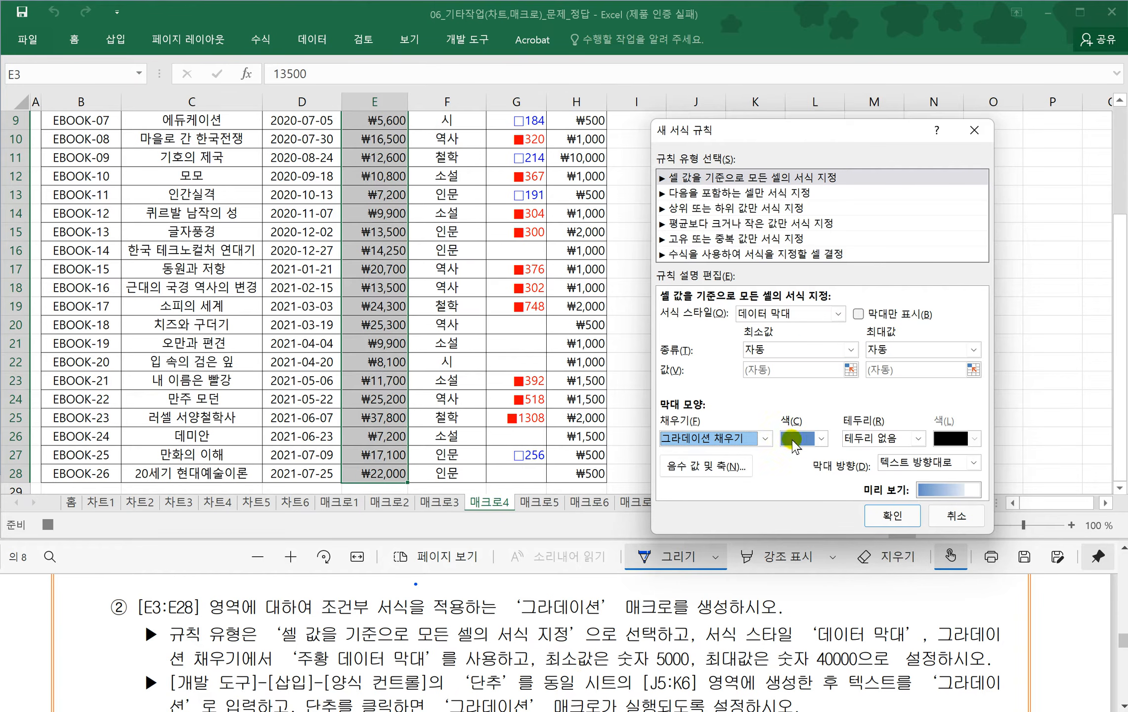
# - Set the data bar rule's minimum to the number 5000 and its maximum to the number 40000
pyautogui.click(795, 352)
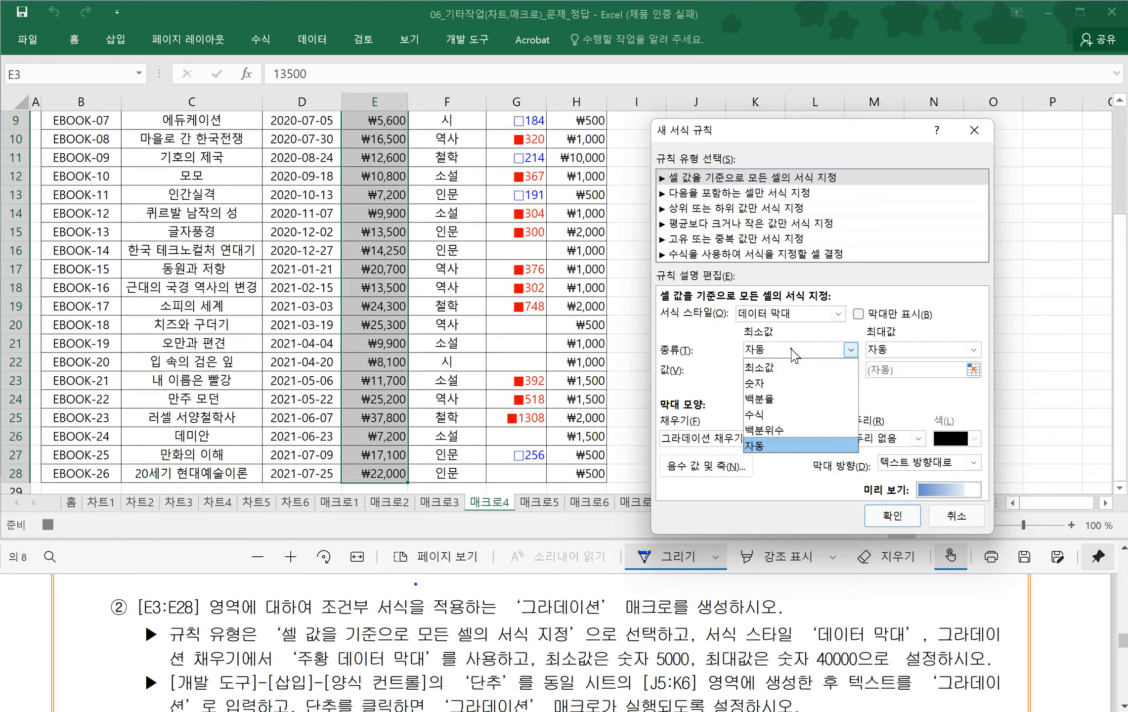
pyautogui.click(763, 384)
pyautogui.moveTo(776, 367); pyautogui.dragTo(709, 365)
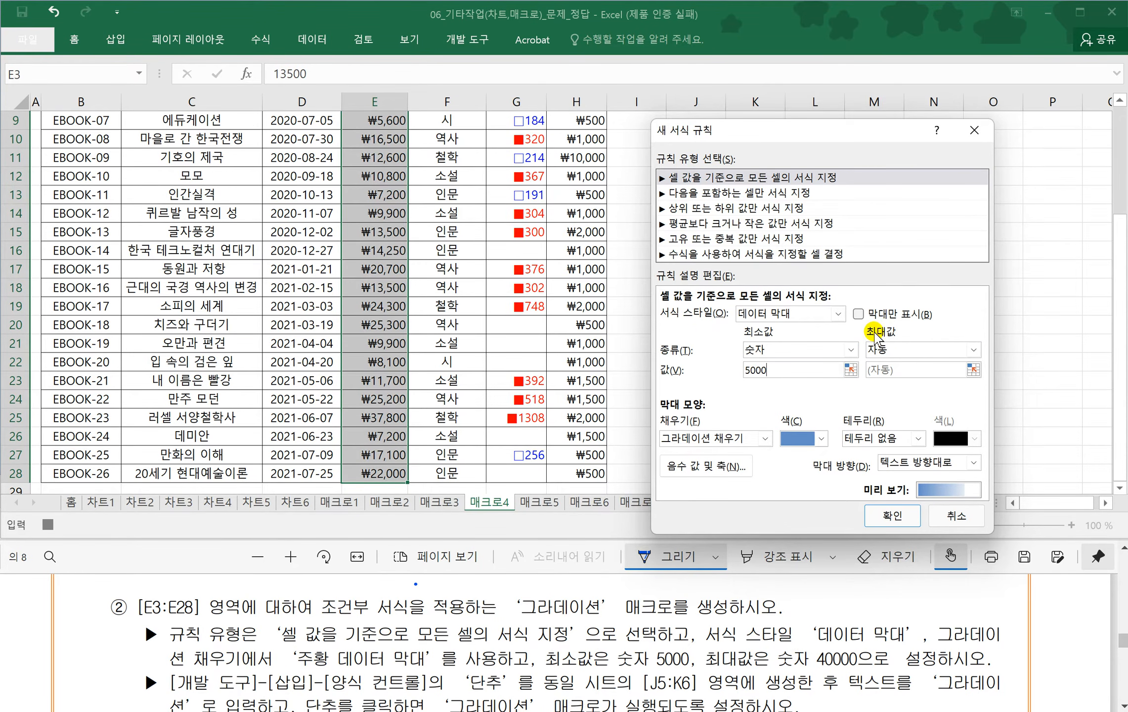
pyautogui.click(892, 349)
pyautogui.click(882, 376)
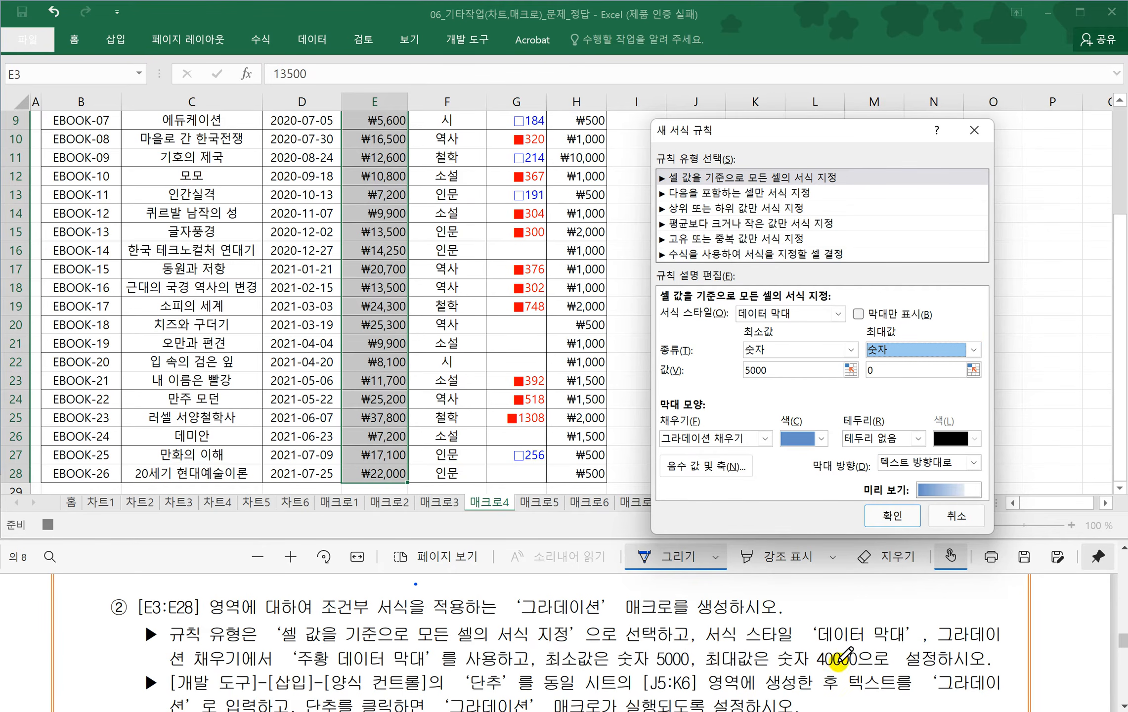
pyautogui.moveTo(881, 371); pyautogui.dragTo(846, 364)
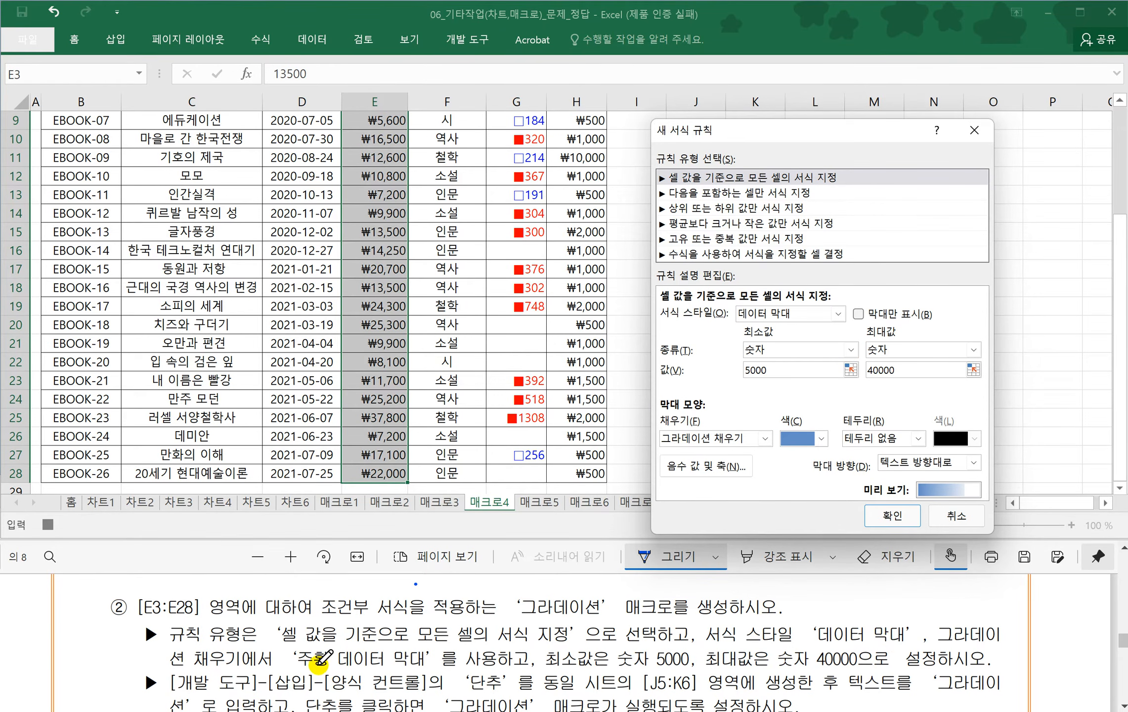
# - Choose the standard orange as the gradient bar colour and apply the new formatting rule
pyautogui.click(819, 439)
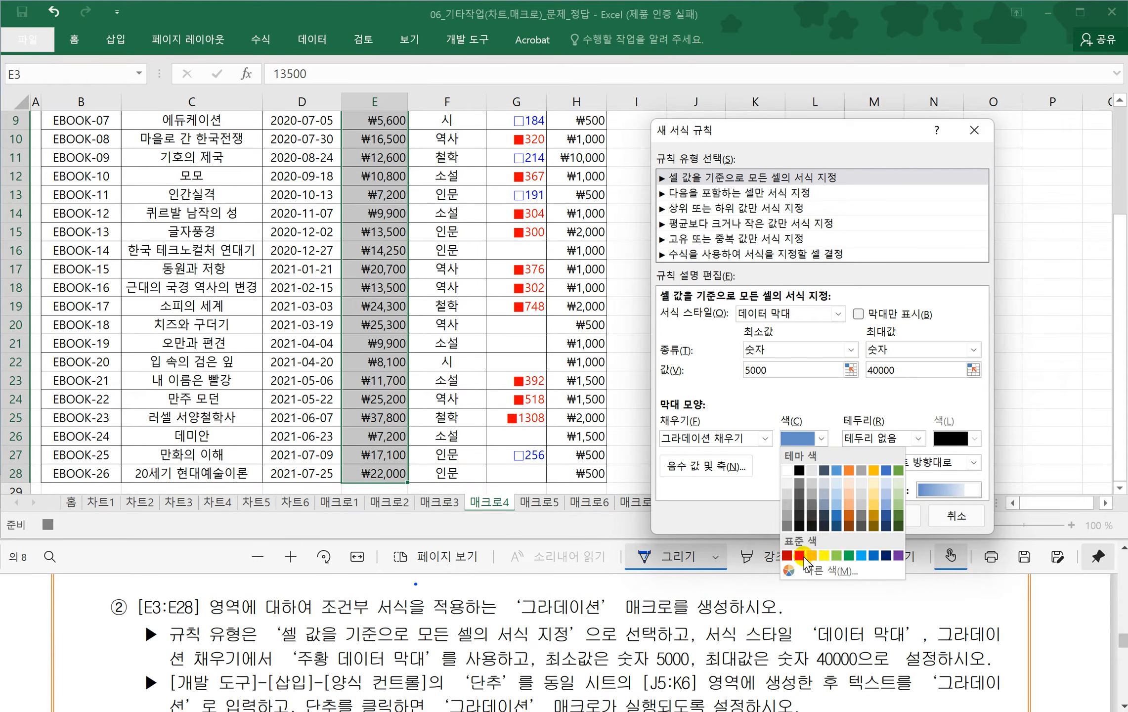
pyautogui.click(811, 556)
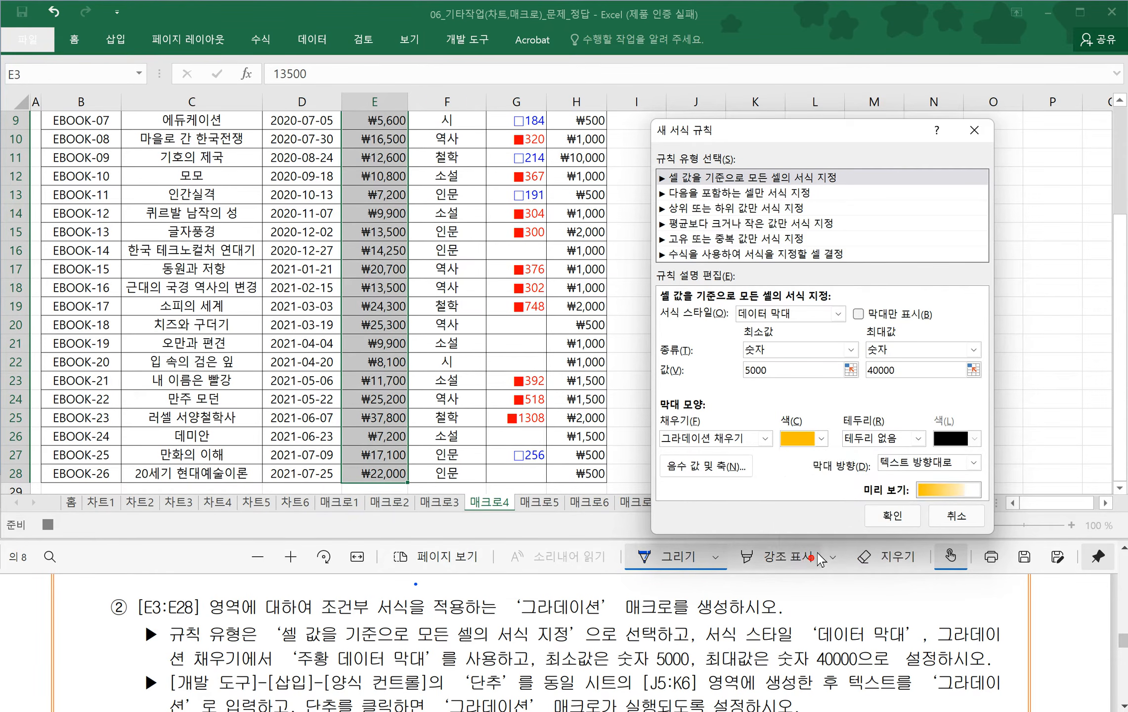
pyautogui.click(891, 515)
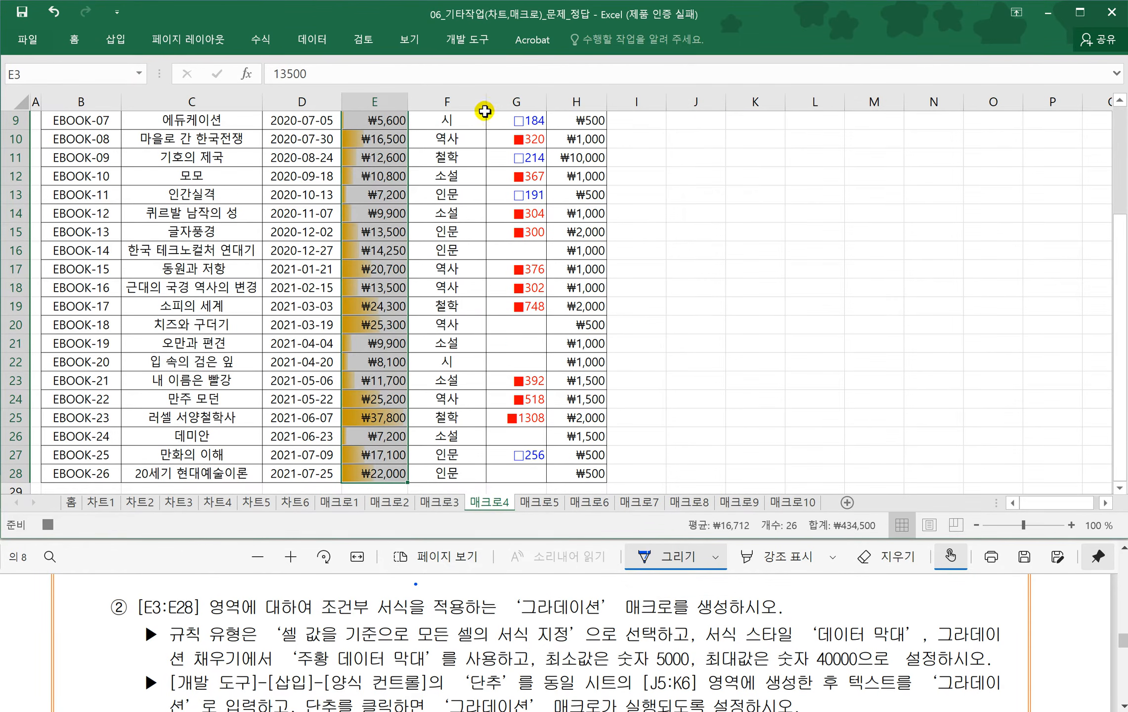
# - Stop recording the 그라데이션 macro
pyautogui.click(467, 40)
pyautogui.click(118, 66)
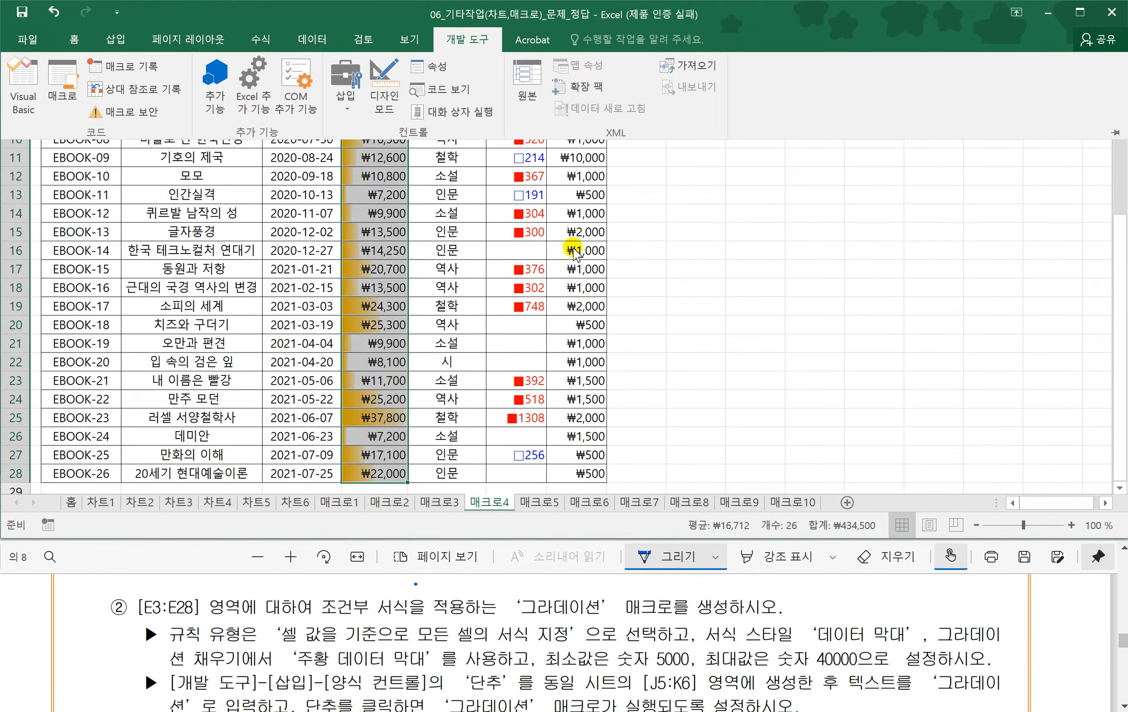
pyautogui.scroll(3, 697, 284)
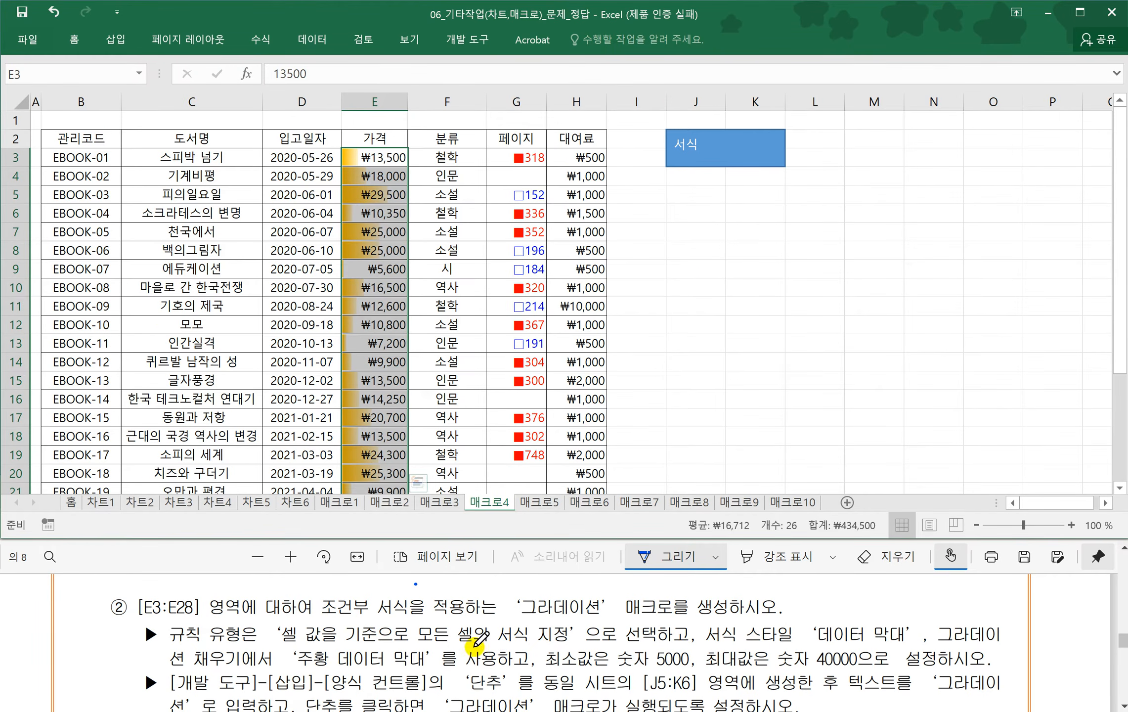
# - Insert a form control button aligned to cells J5:K6 and assign the 그라데이션 macro to it
pyautogui.click(436, 657)
pyautogui.scroll(-1, 455, 645)
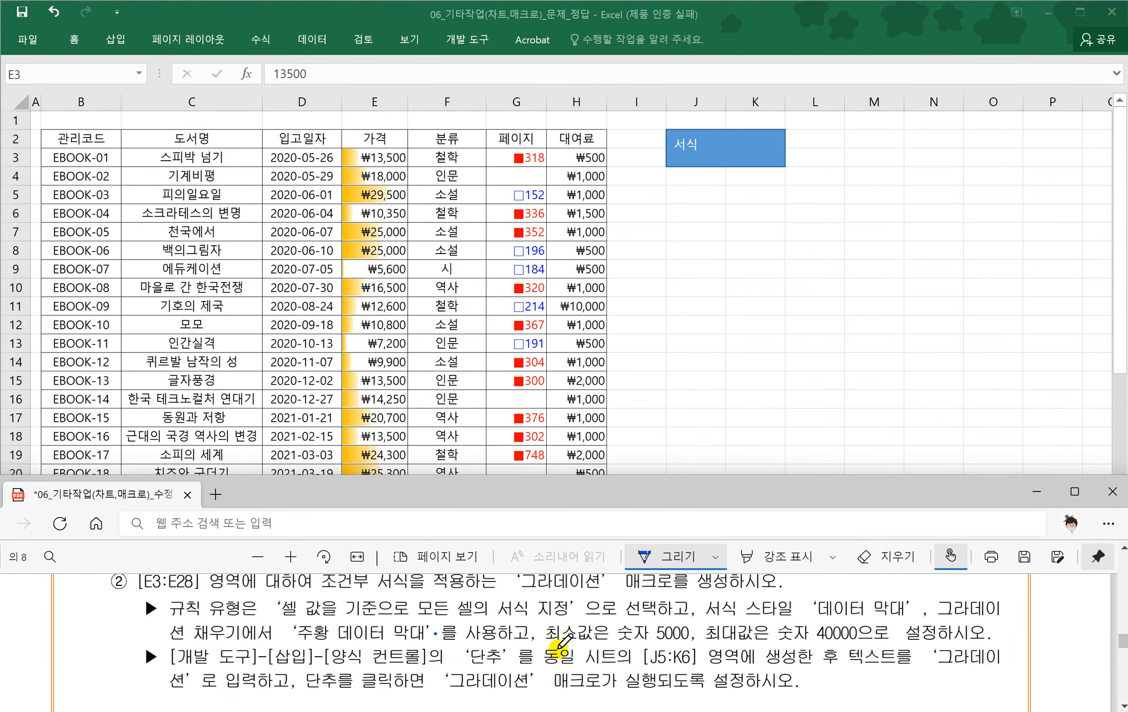
pyautogui.click(686, 296)
pyautogui.click(472, 45)
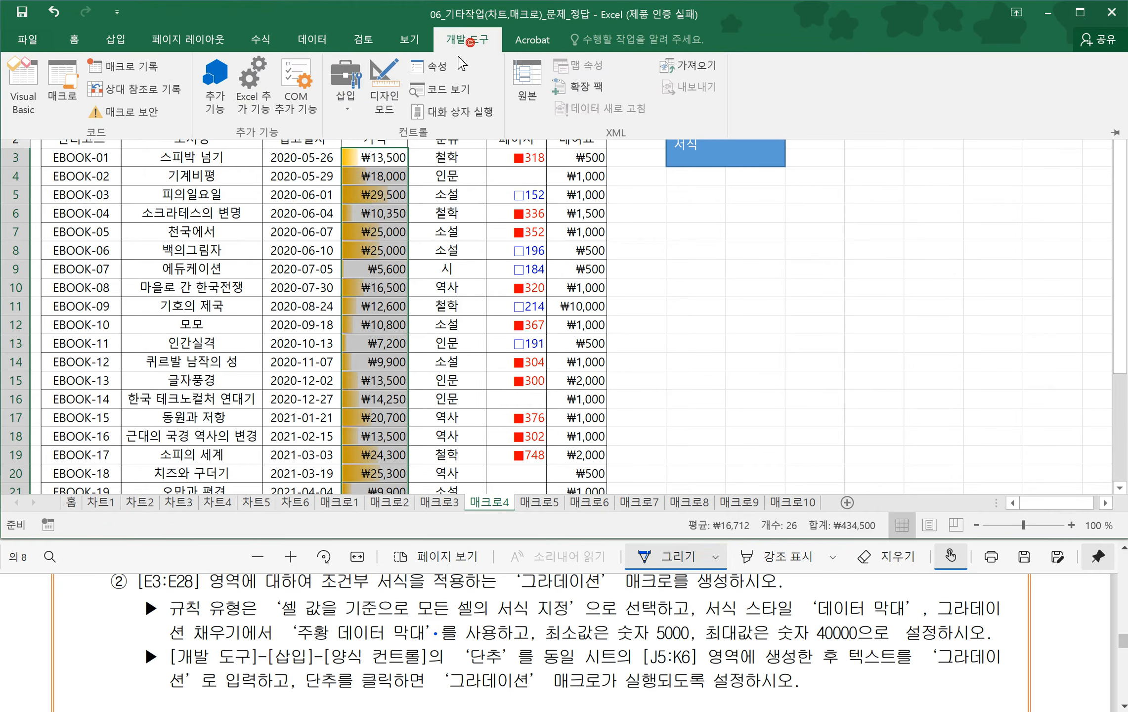
pyautogui.click(345, 84)
pyautogui.click(335, 150)
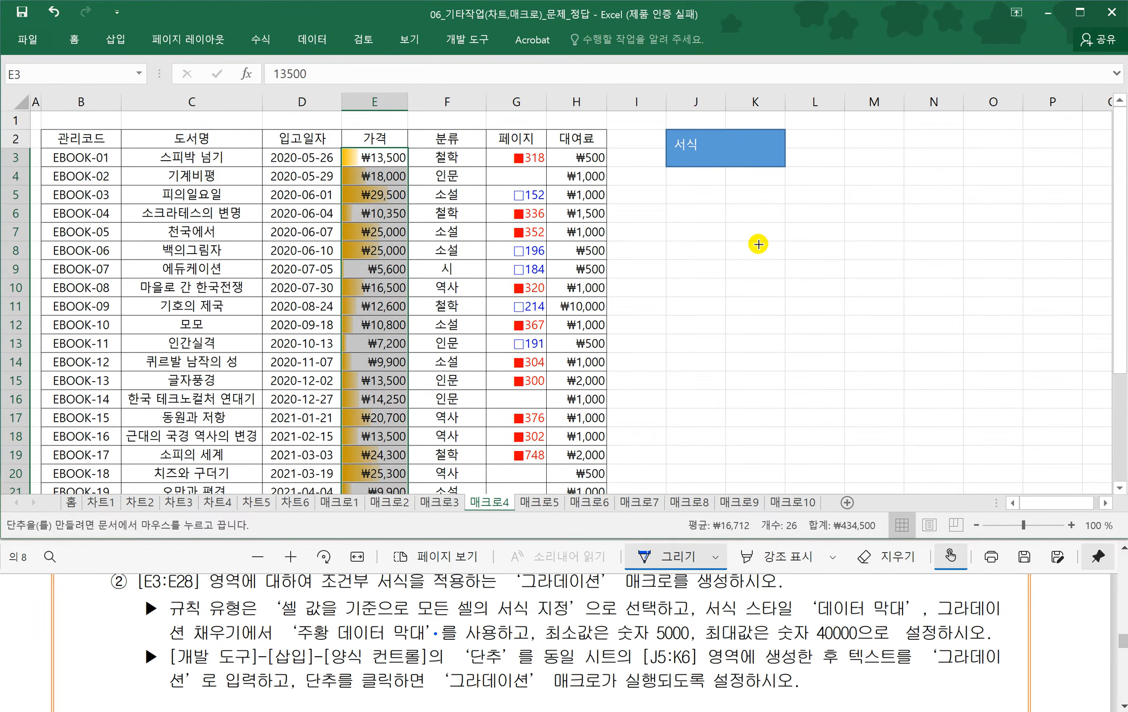
pyautogui.press('alt')
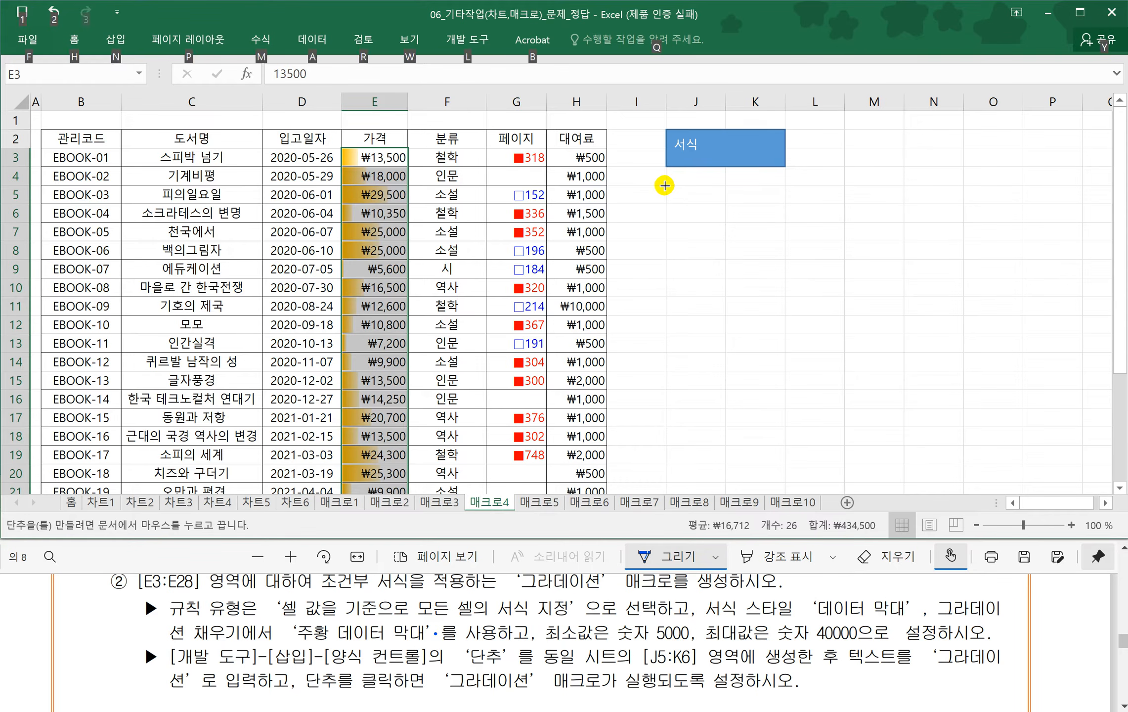
pyautogui.moveTo(665, 185)
pyautogui.mouseDown()
pyautogui.moveTo(731, 222)
pyautogui.moveTo(770, 226)
pyautogui.mouseUp()
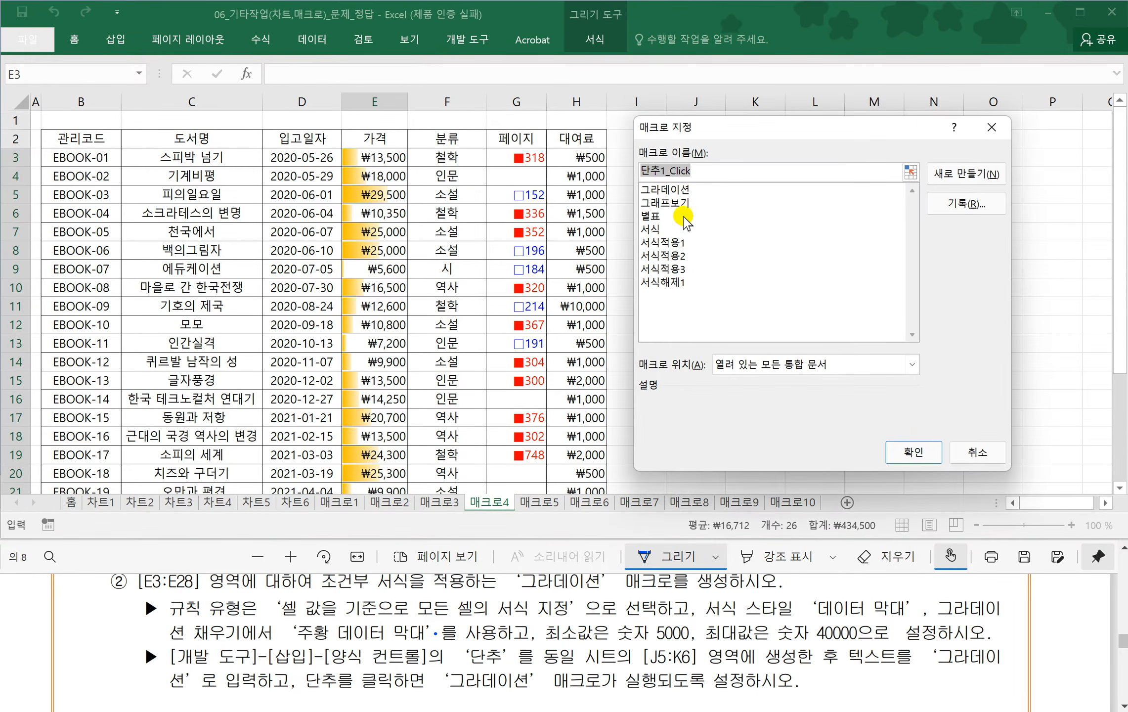
pyautogui.click(667, 189)
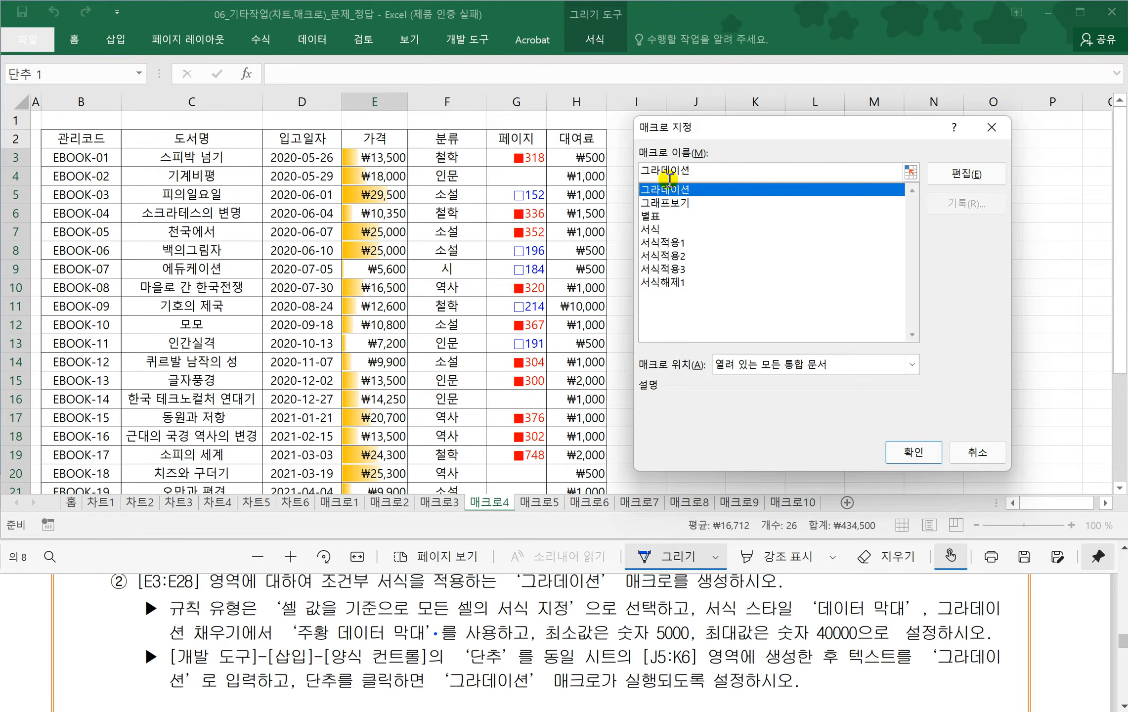
pyautogui.click(912, 451)
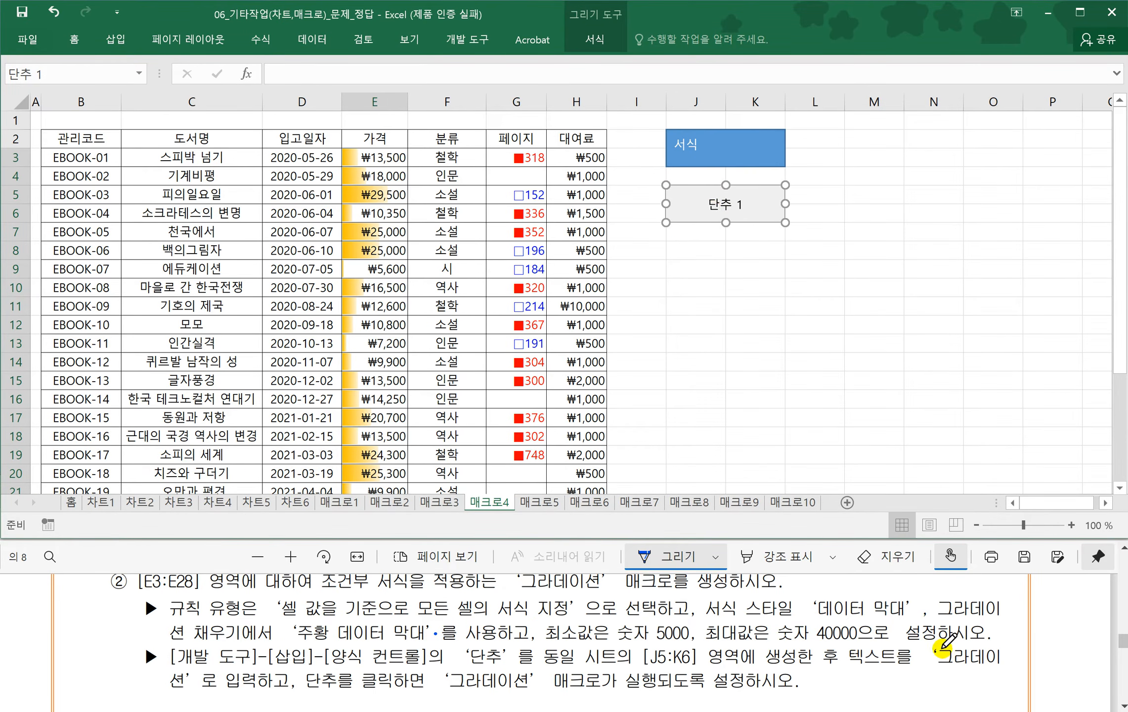
# - Underline the button text instruction in the PDF and change the new button's label to 그라데이션
pyautogui.moveTo(848, 665); pyautogui.dragTo(1002, 666)
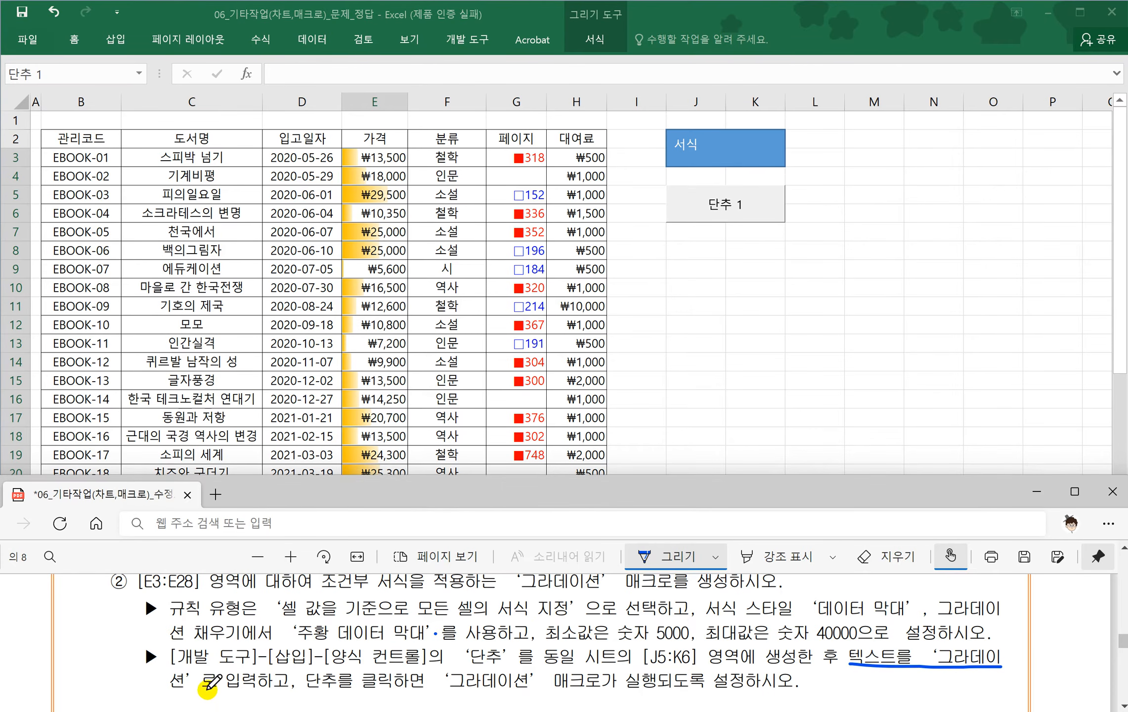
pyautogui.moveTo(170, 691); pyautogui.dragTo(284, 695)
pyautogui.click(716, 204)
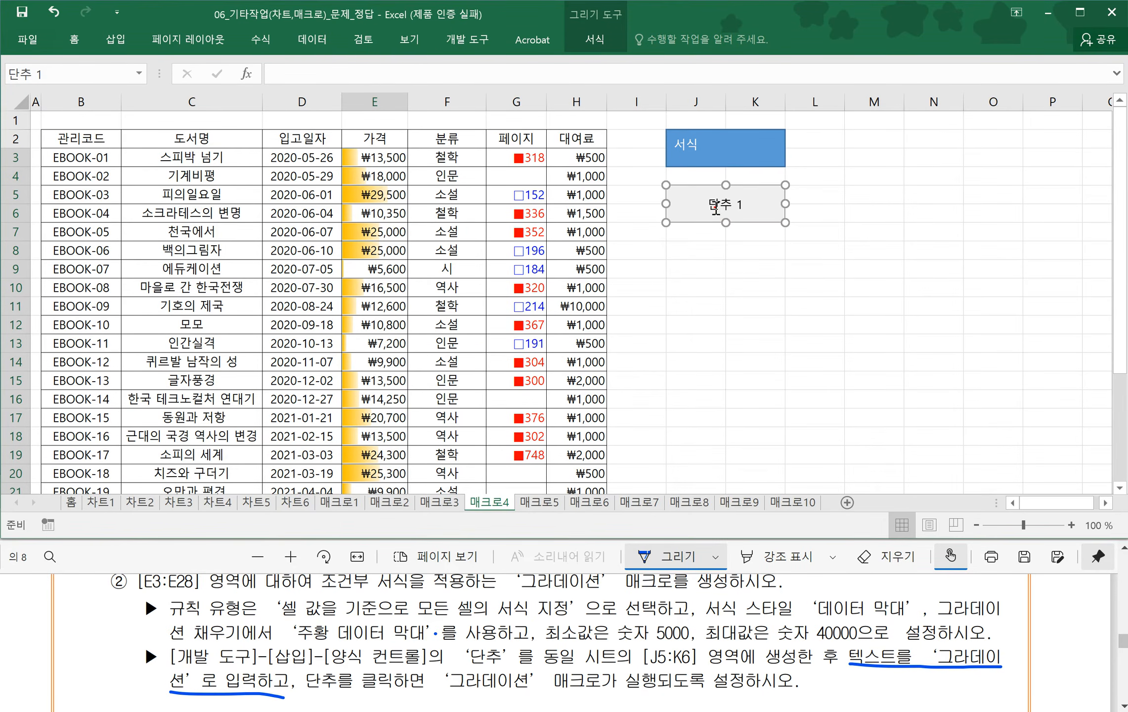
pyautogui.moveTo(709, 207); pyautogui.dragTo(739, 206)
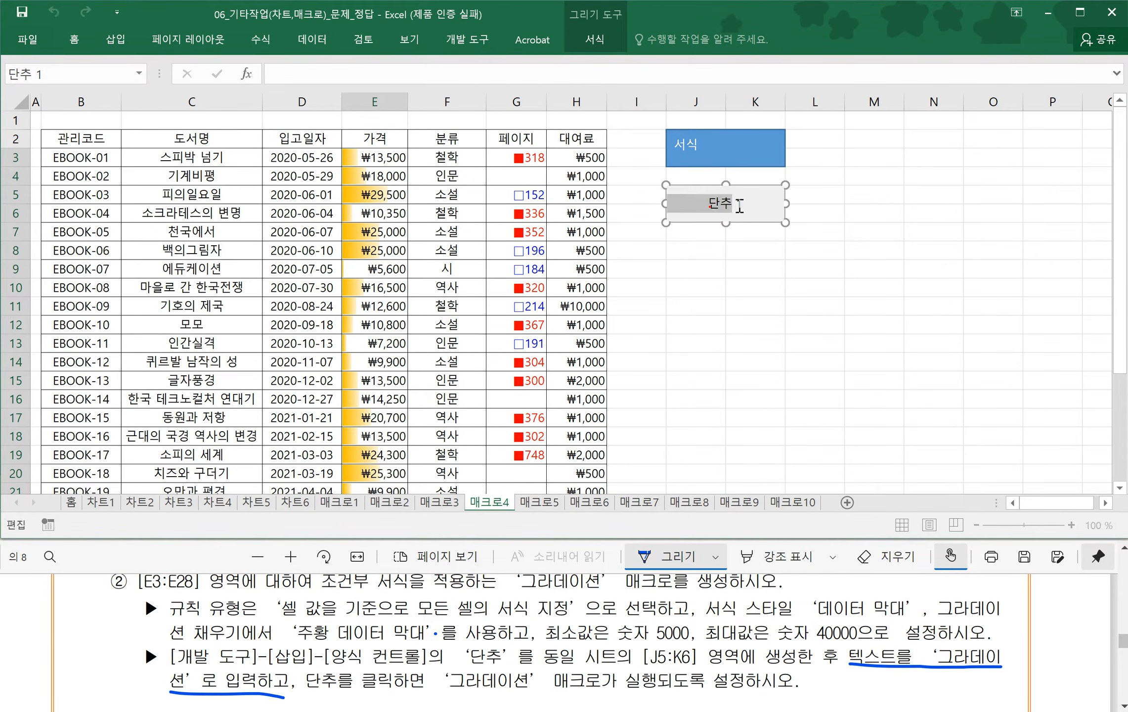
pyautogui.write('그라')
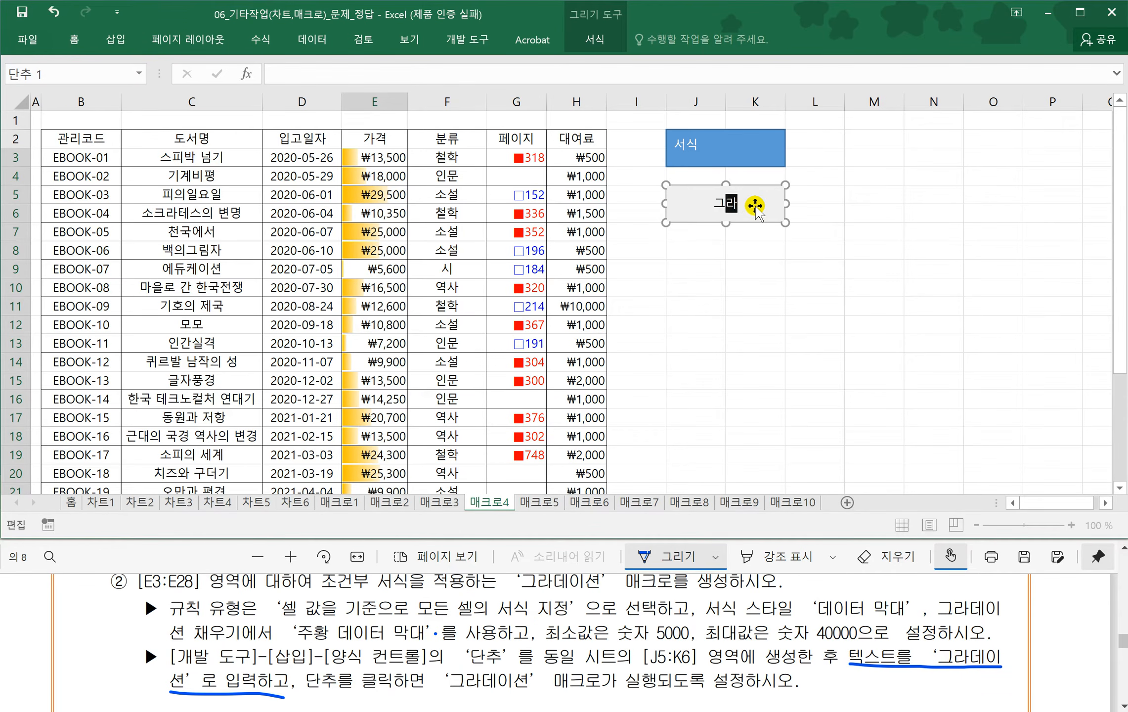
pyautogui.write('데이셔')
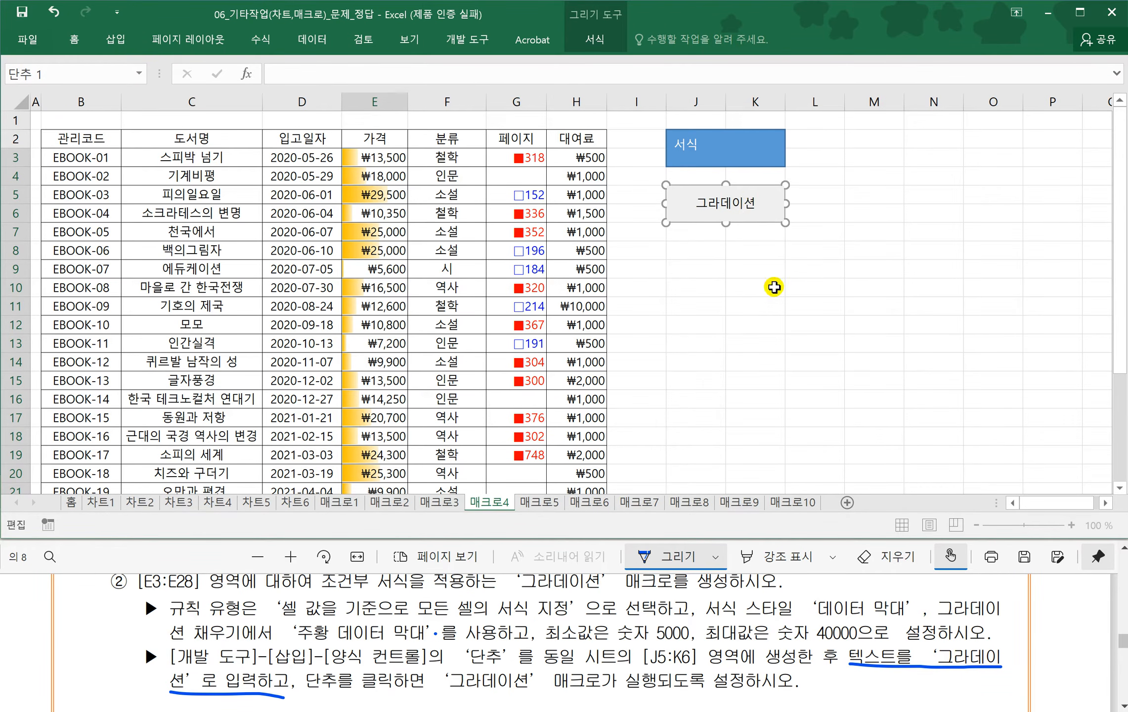
pyautogui.click(774, 287)
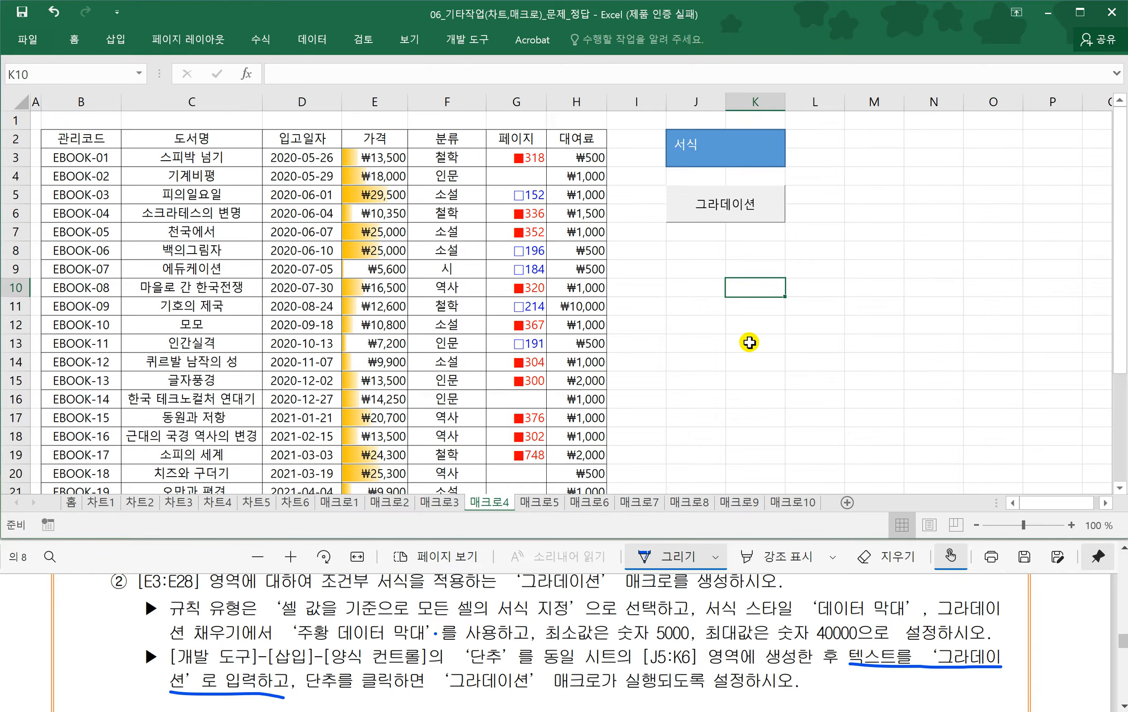
pyautogui.click(717, 377)
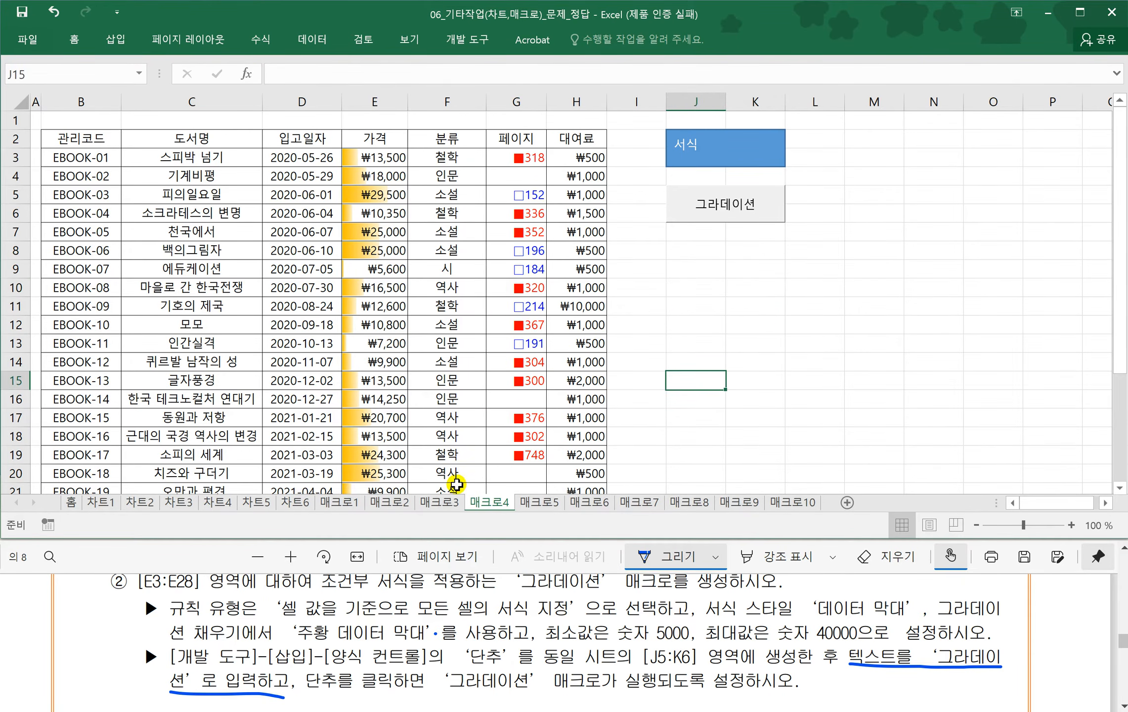
# - Find exercise 5 in the PDF and open the 매크로5 sheet in the workbook
pyautogui.click(400, 565)
pyautogui.scroll(-2, 399, 617)
pyautogui.scroll(-3, 399, 616)
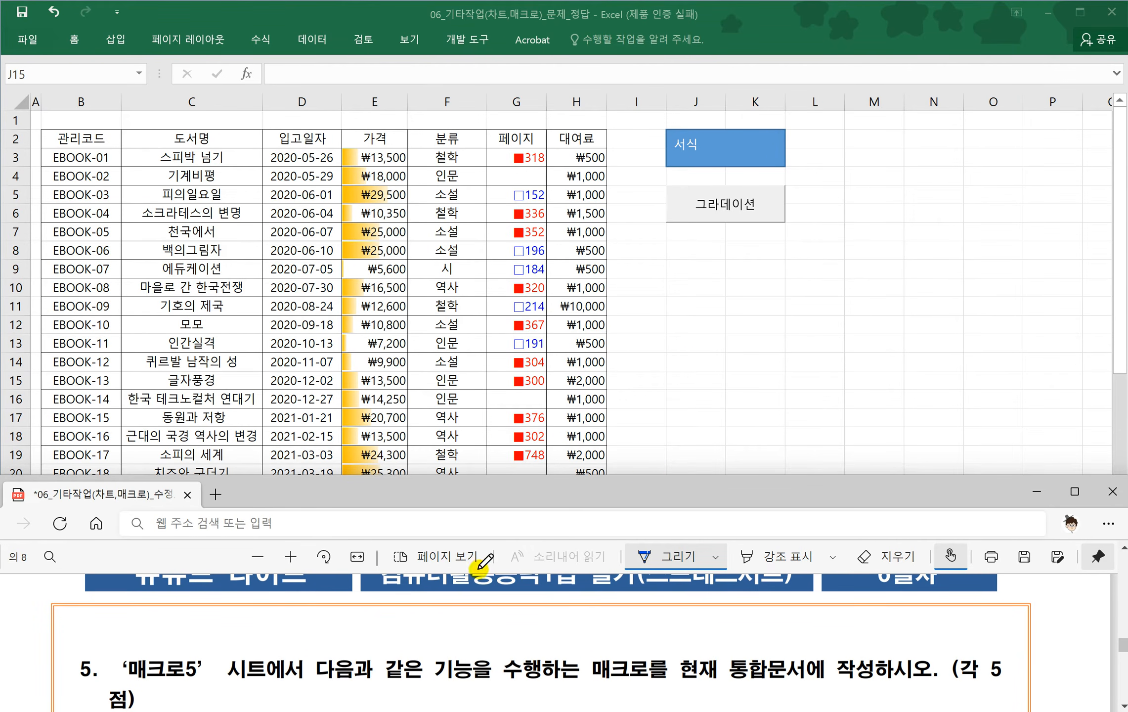
pyautogui.click(719, 327)
pyautogui.click(538, 502)
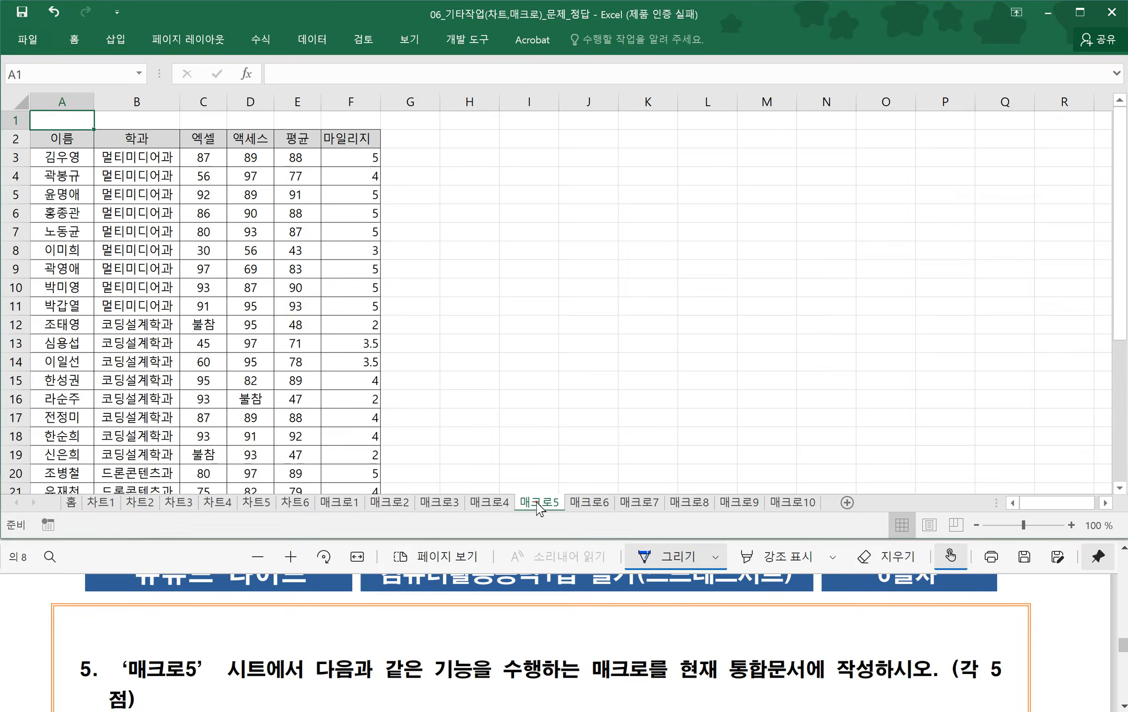
pyautogui.click(504, 341)
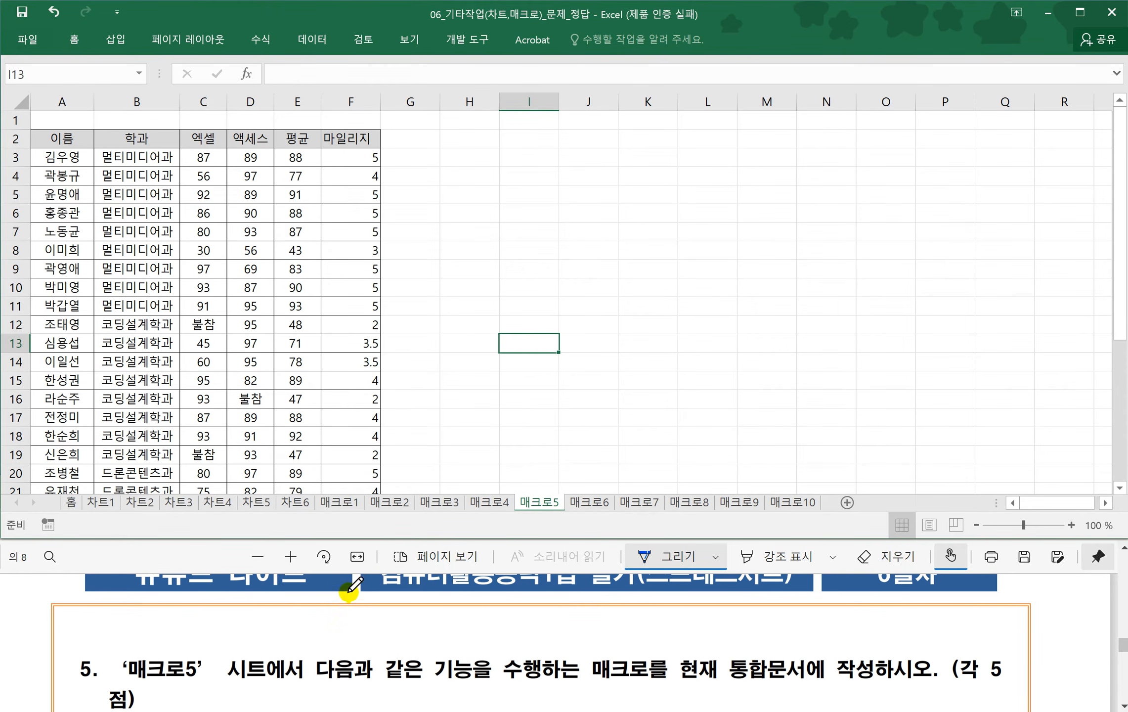
# - Read the PDF's first task for the 매크로5 sheet, covering the 점수표시 macro's custom number format
pyautogui.click(322, 650)
pyautogui.scroll(-3, 336, 647)
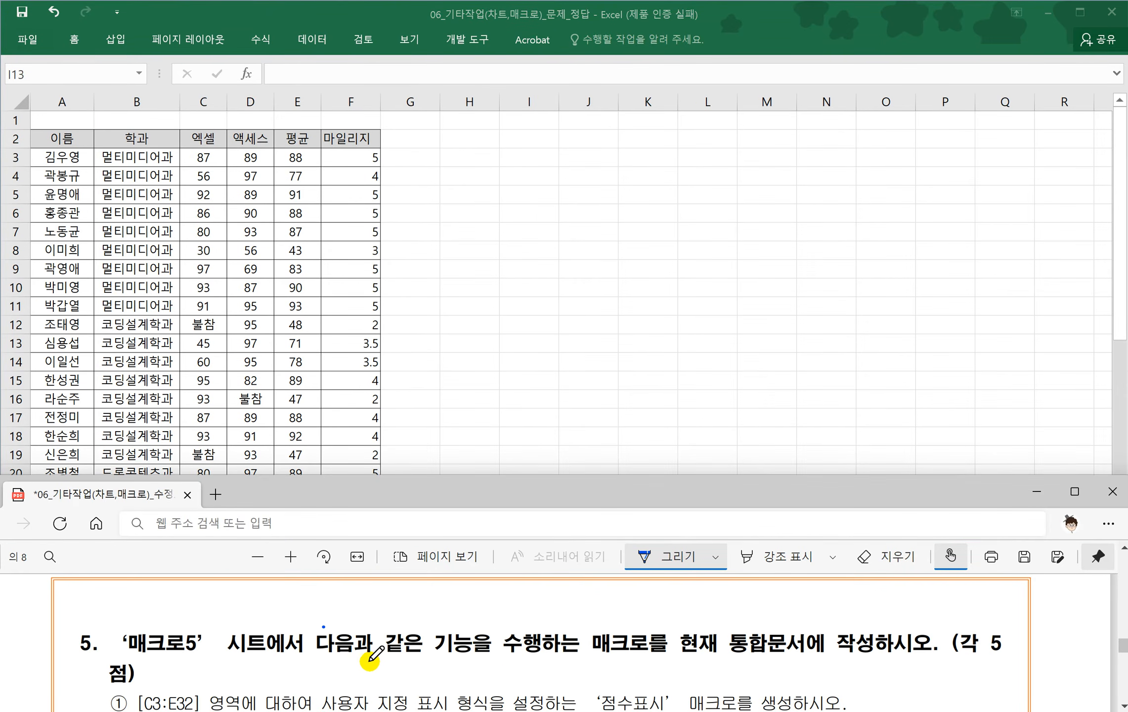
pyautogui.scroll(-1, 444, 632)
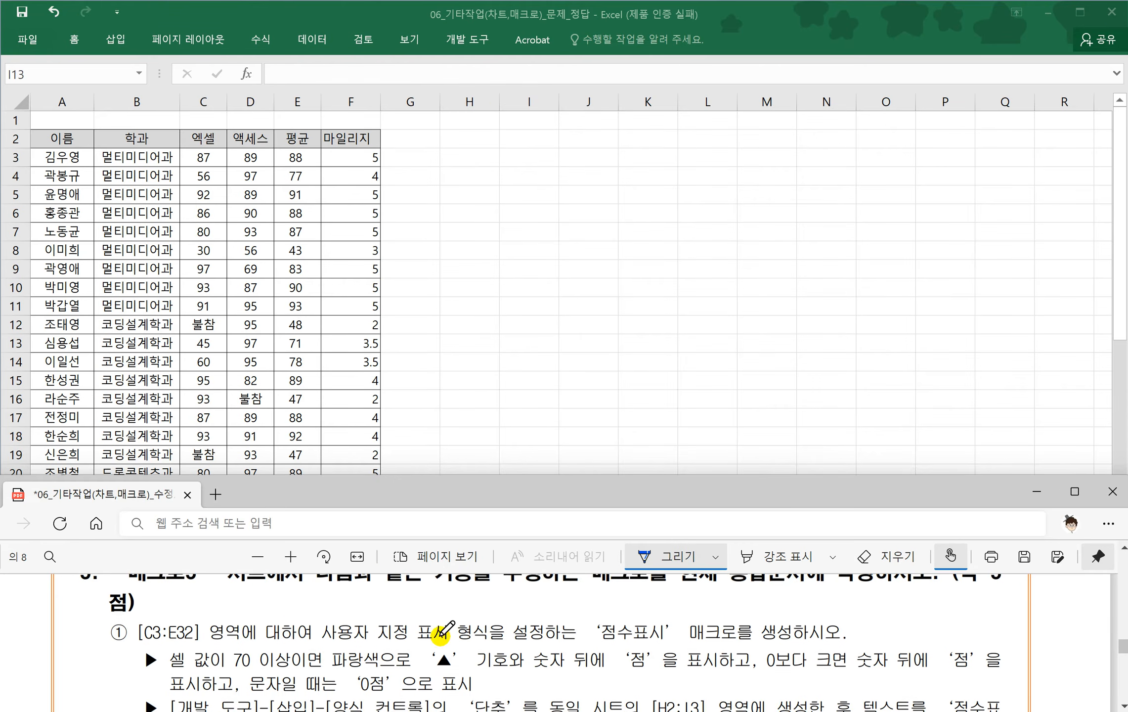
pyautogui.click(522, 367)
pyautogui.click(444, 348)
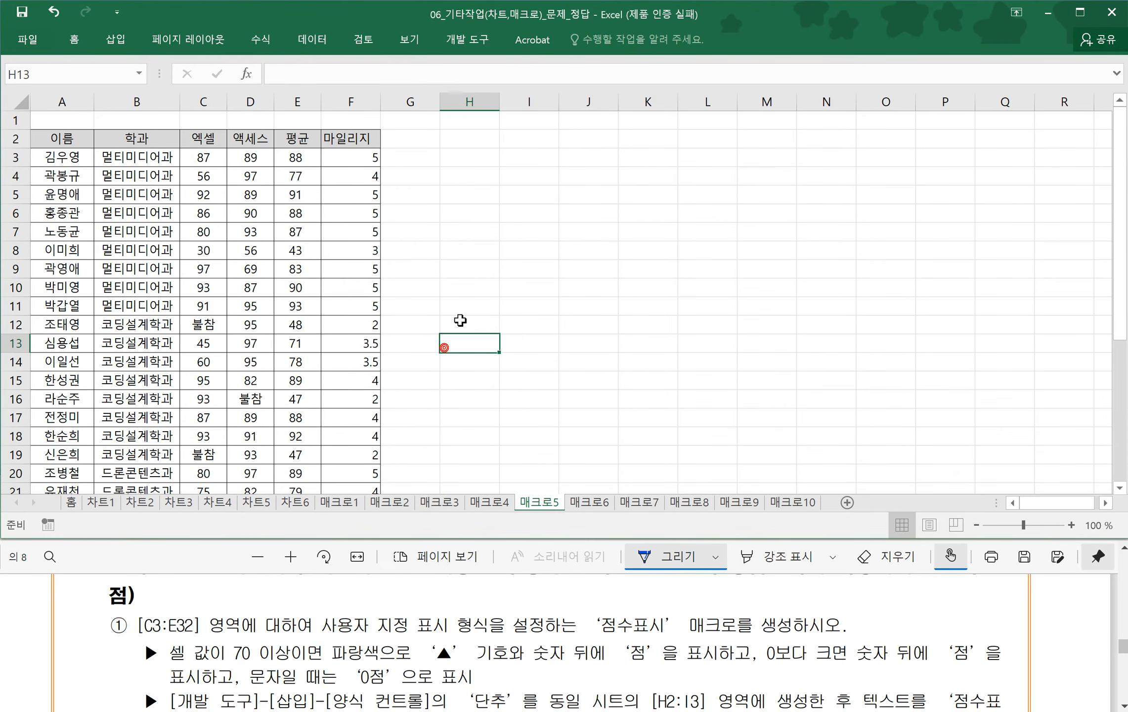
pyautogui.click(460, 286)
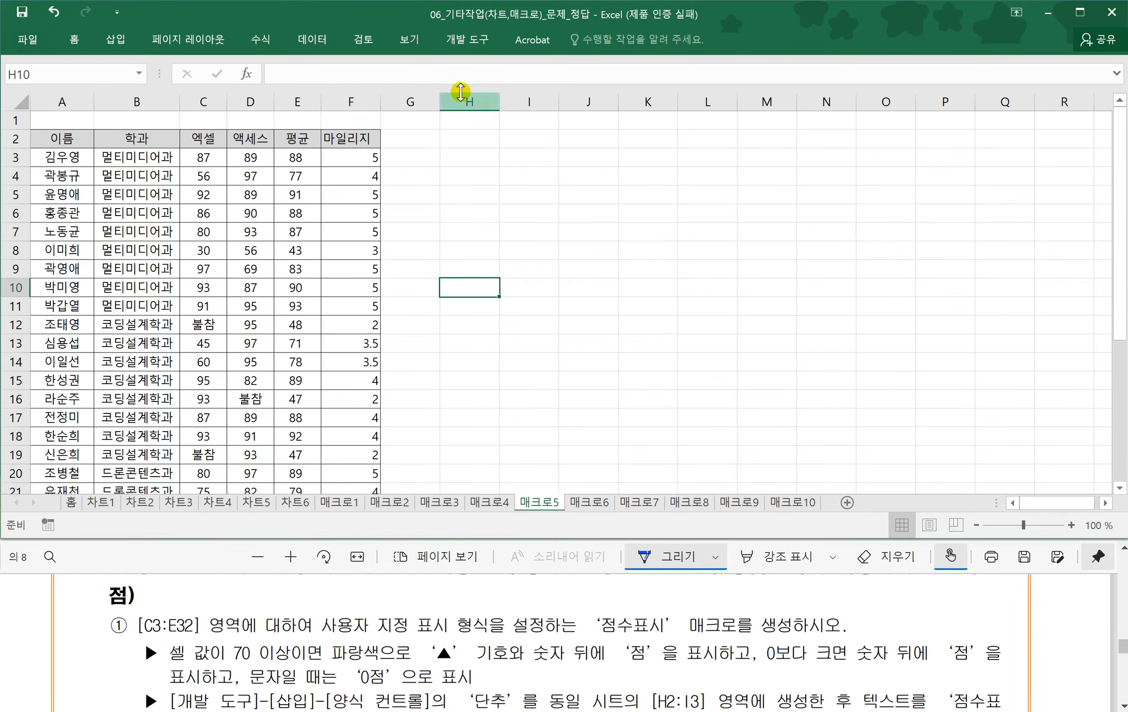
# - Start recording a macro named 점수표시 stored in the current workbook
pyautogui.click(467, 39)
pyautogui.click(154, 76)
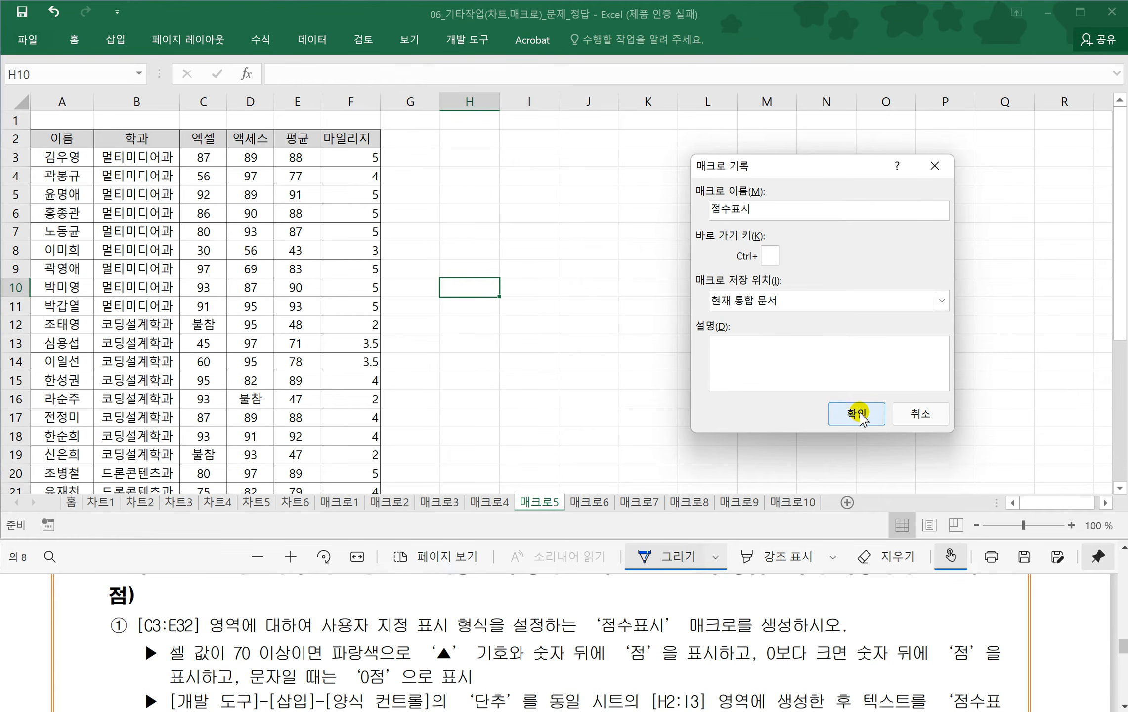
pyautogui.click(859, 416)
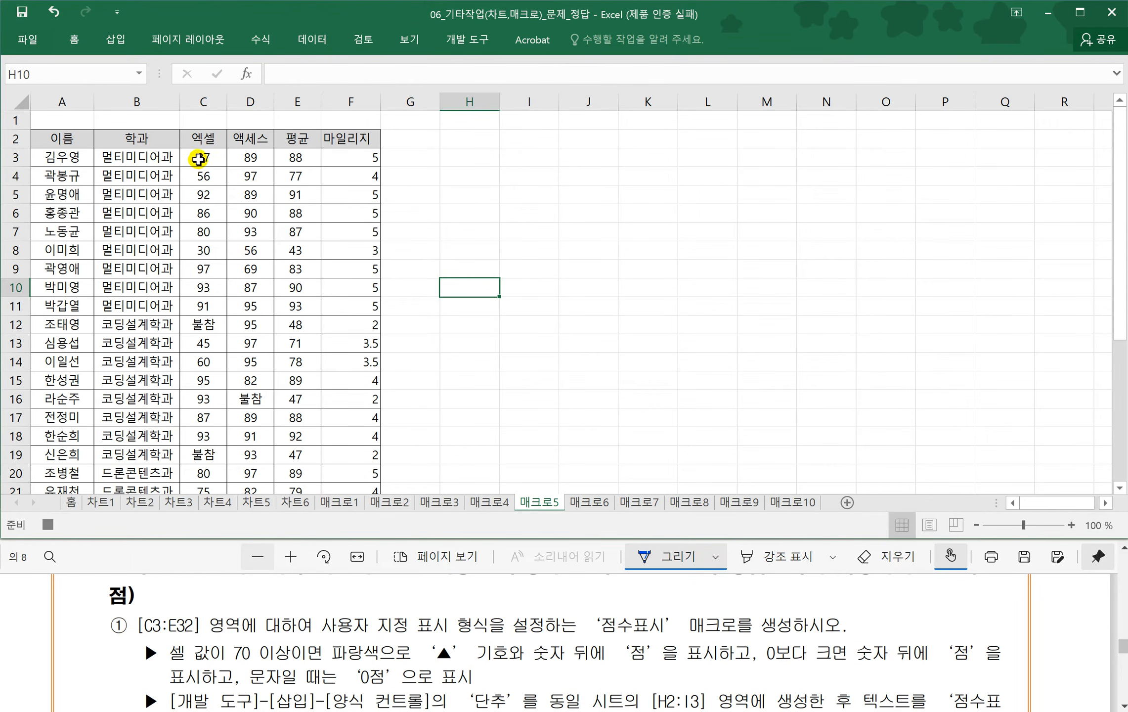
# - Give C3:E32 a custom number format: blue ▲0"점" for values >=70, 0"점" for values >0, and "0점" for text
pyautogui.moveTo(198, 158); pyautogui.dragTo(289, 157)
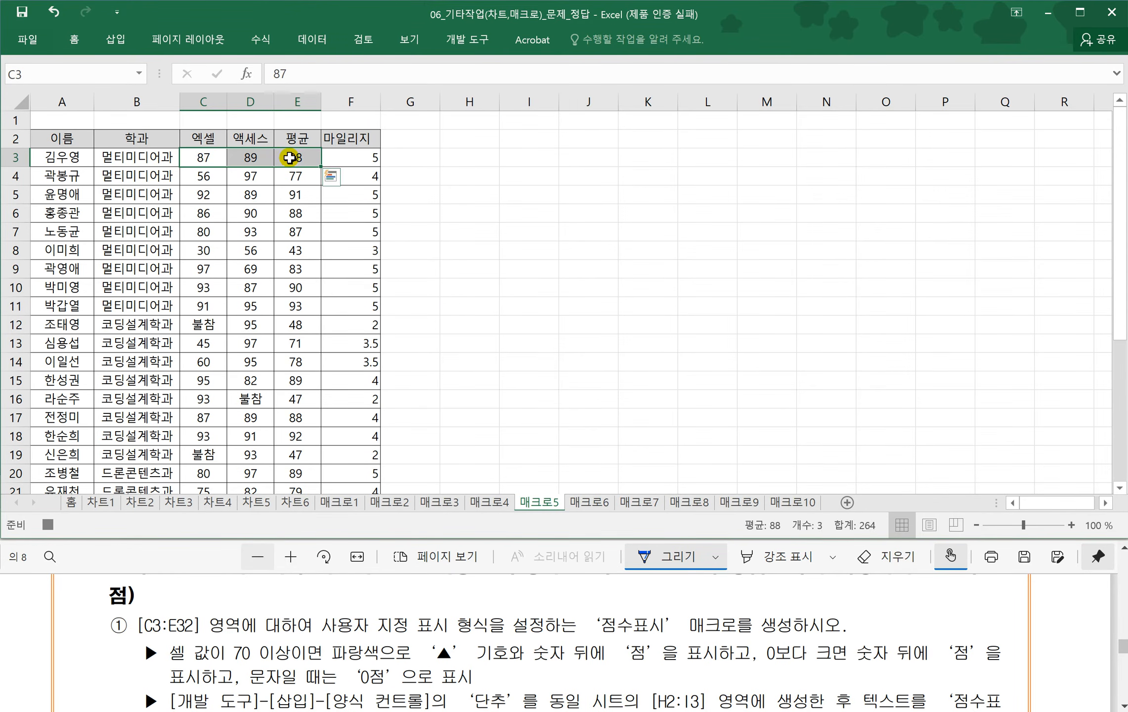
pyautogui.hotkey('ctrl', 'shift', 'Down')
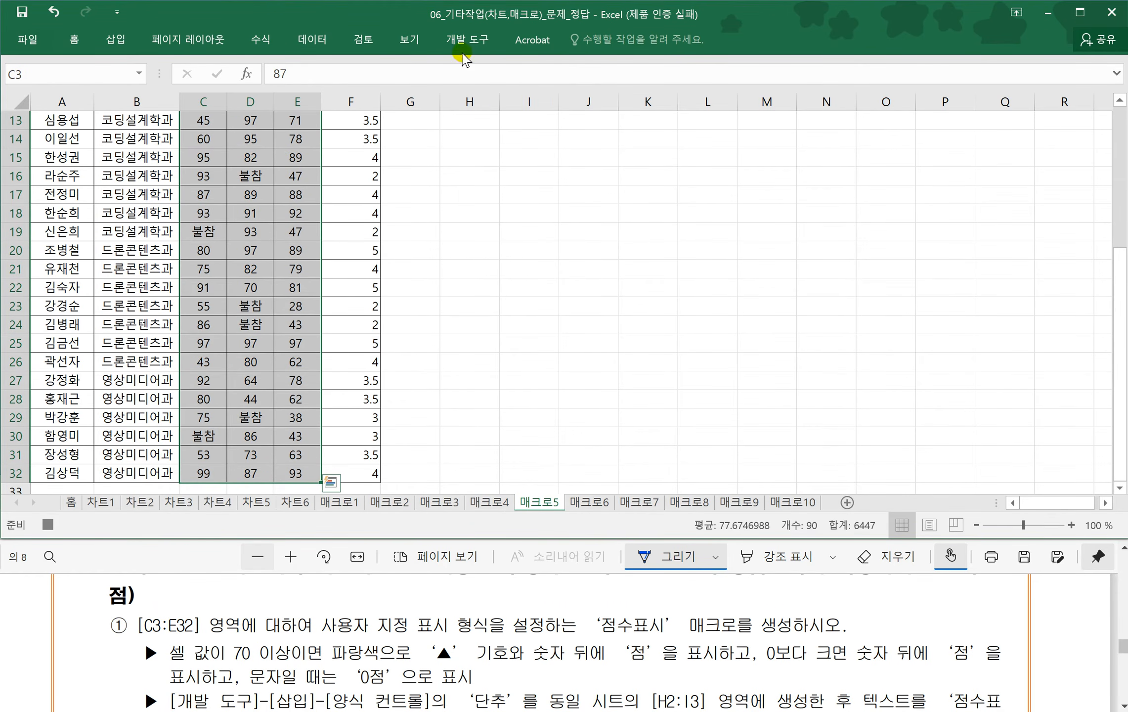
pyautogui.scroll(4, 420, 282)
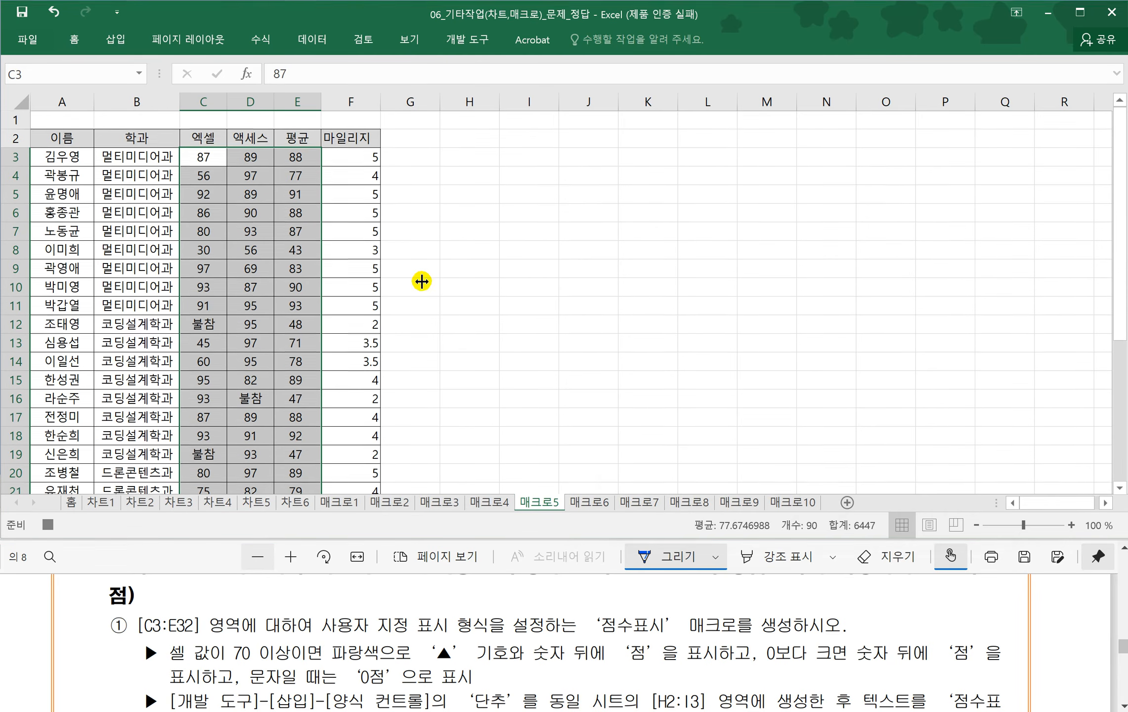
pyautogui.hotkey('ctrl', '1')
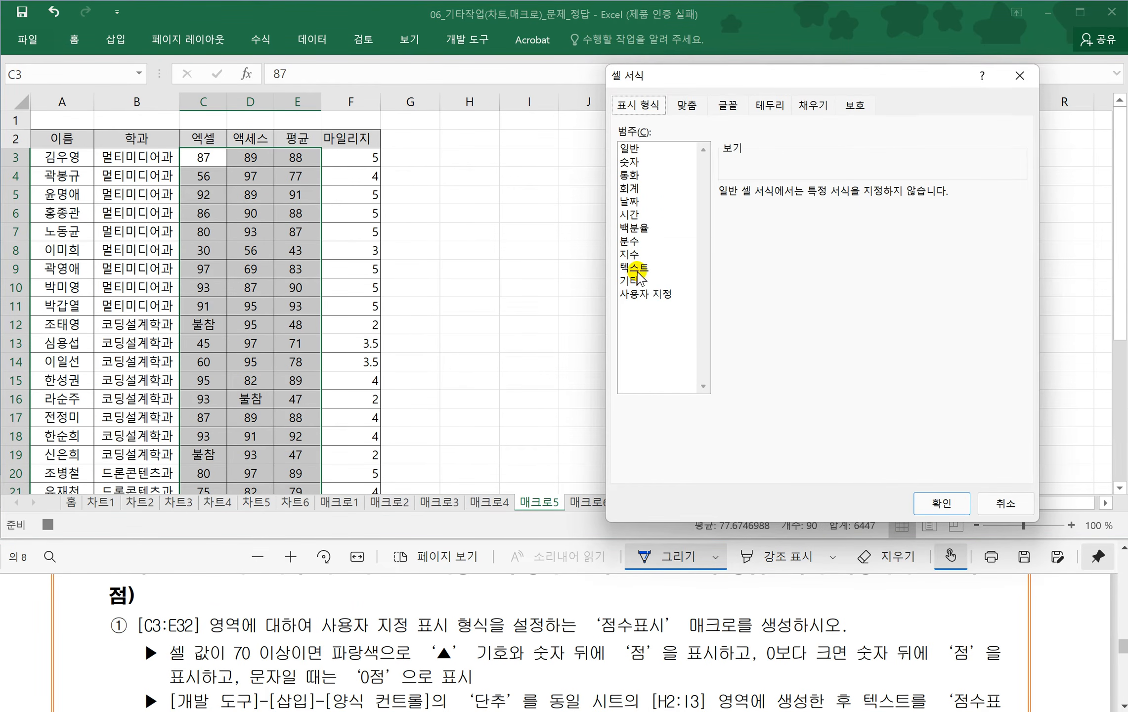
pyautogui.click(649, 296)
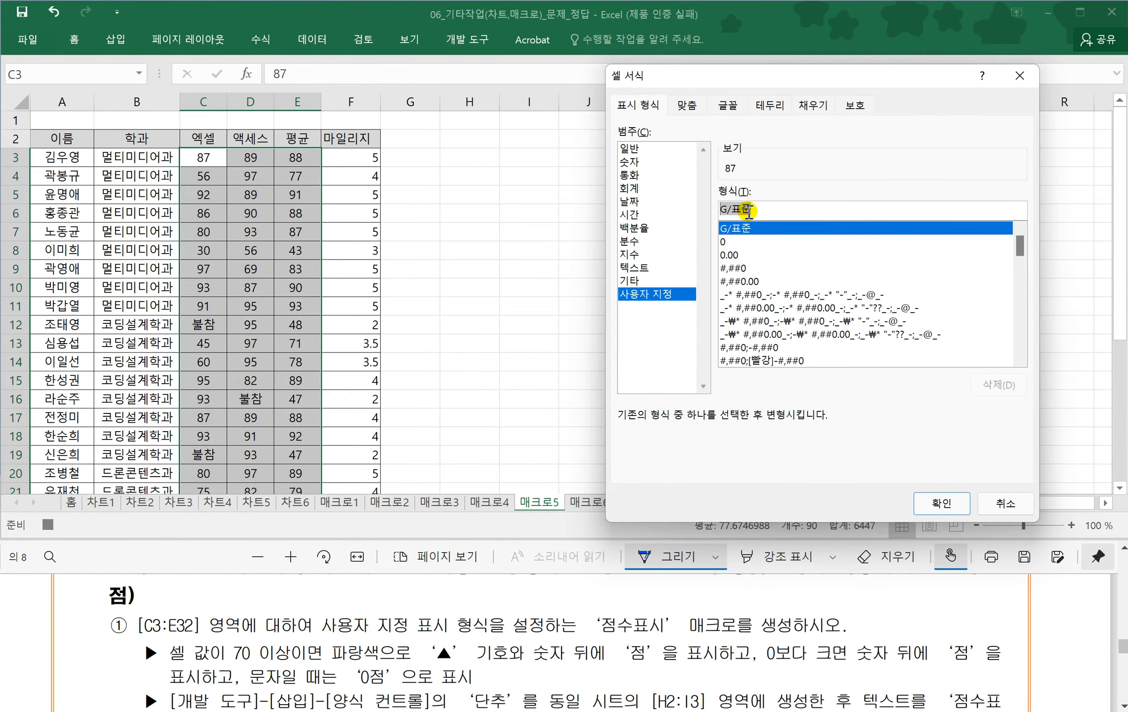
pyautogui.write('[파랑')
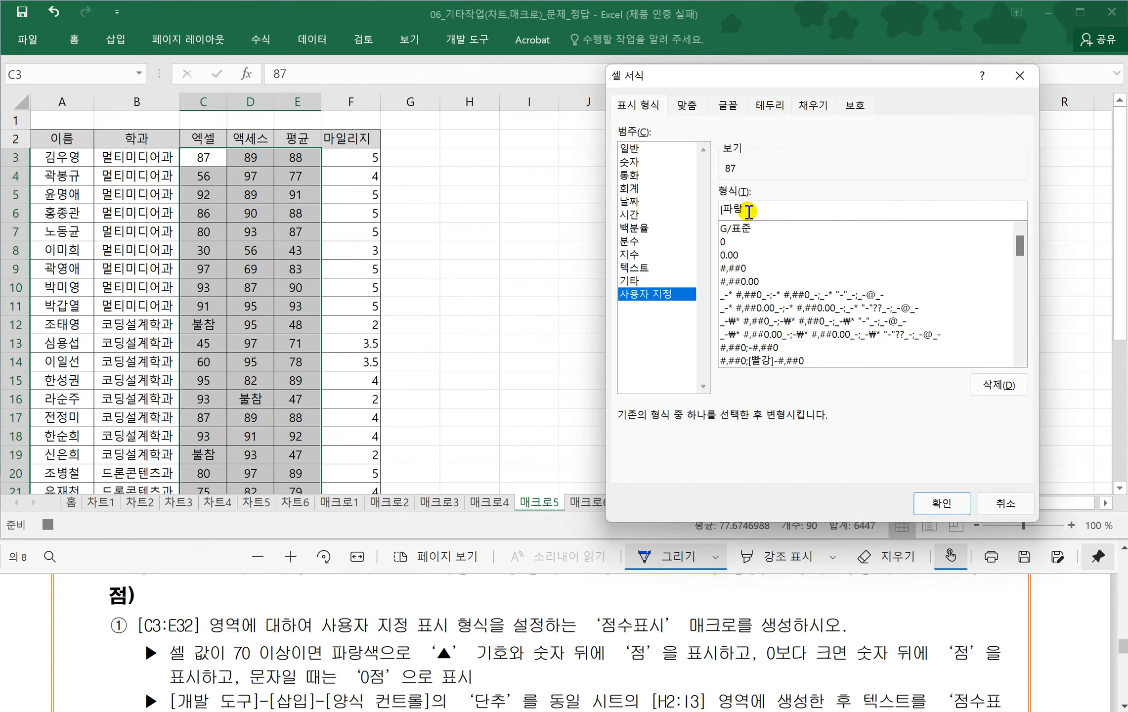
pyautogui.write('][')
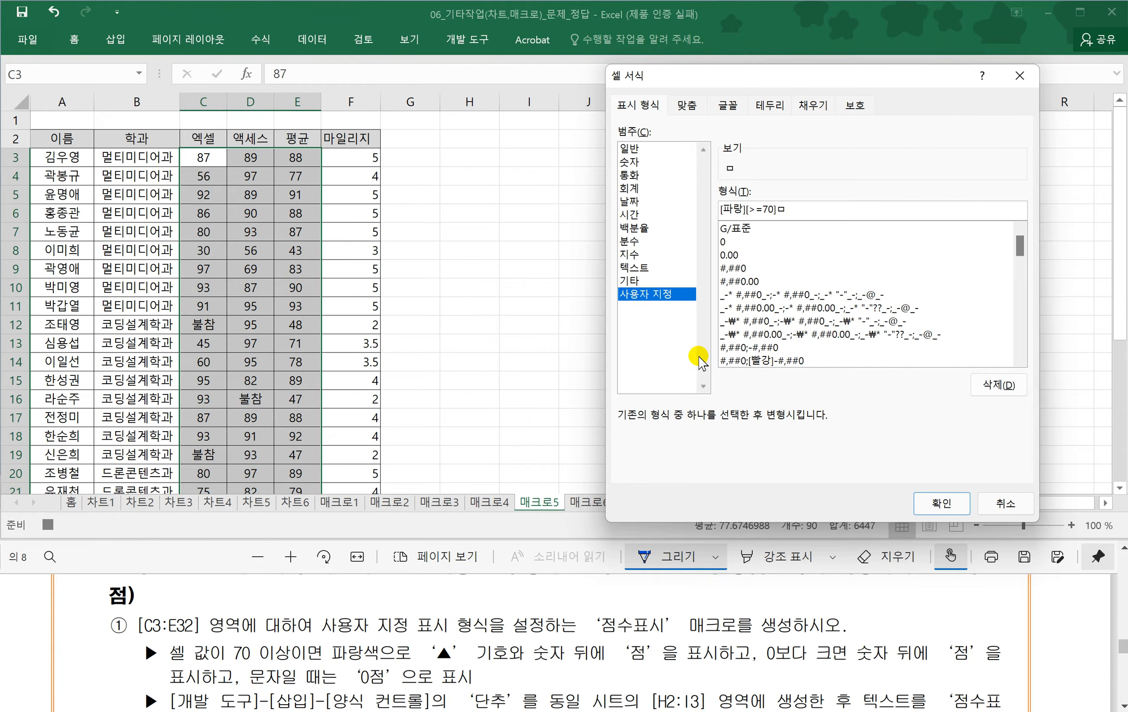
pyautogui.press('Hangul_Hanja')
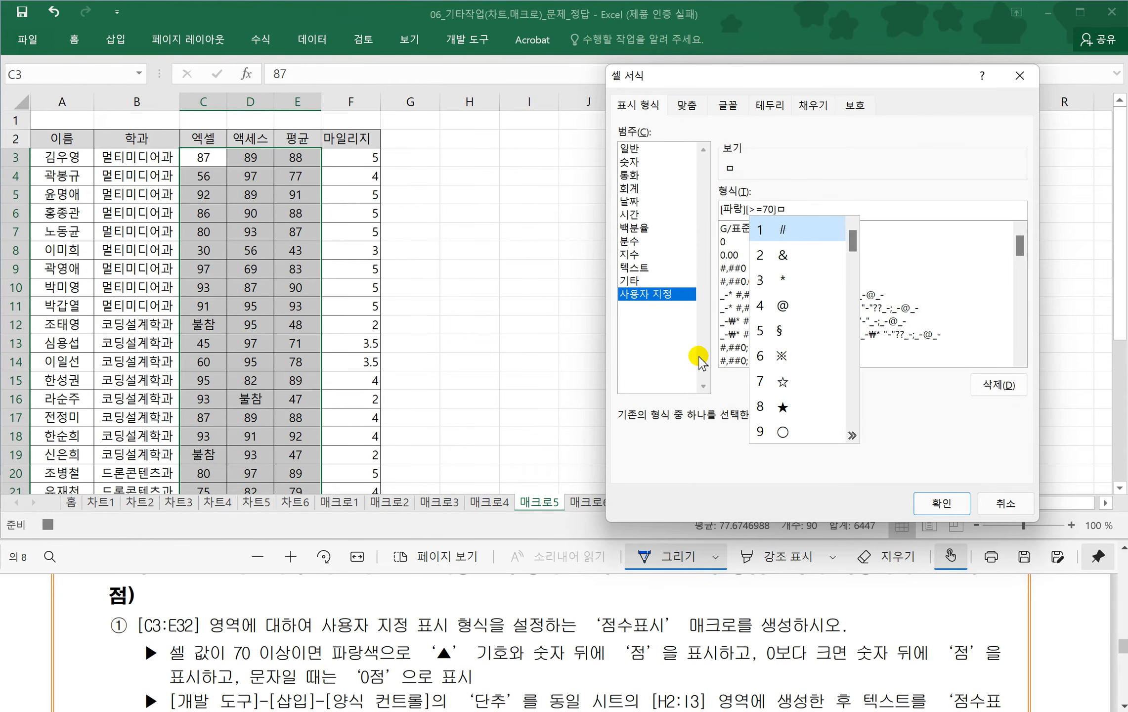
pyautogui.press('Tab')
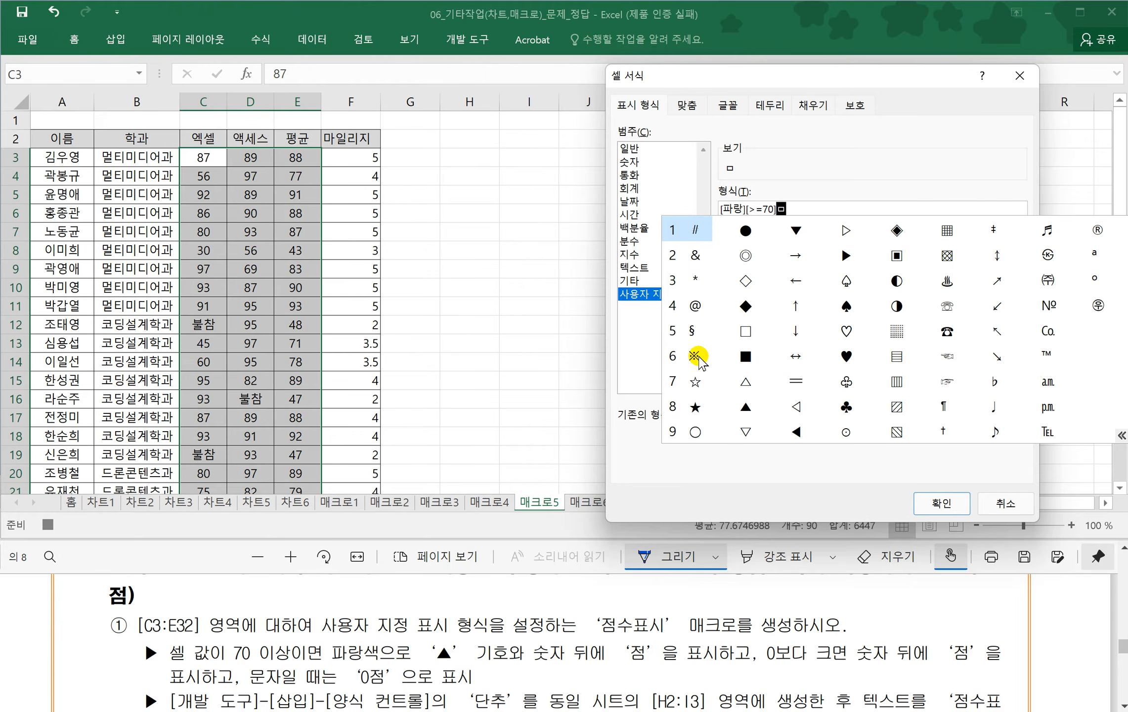
pyautogui.click(745, 406)
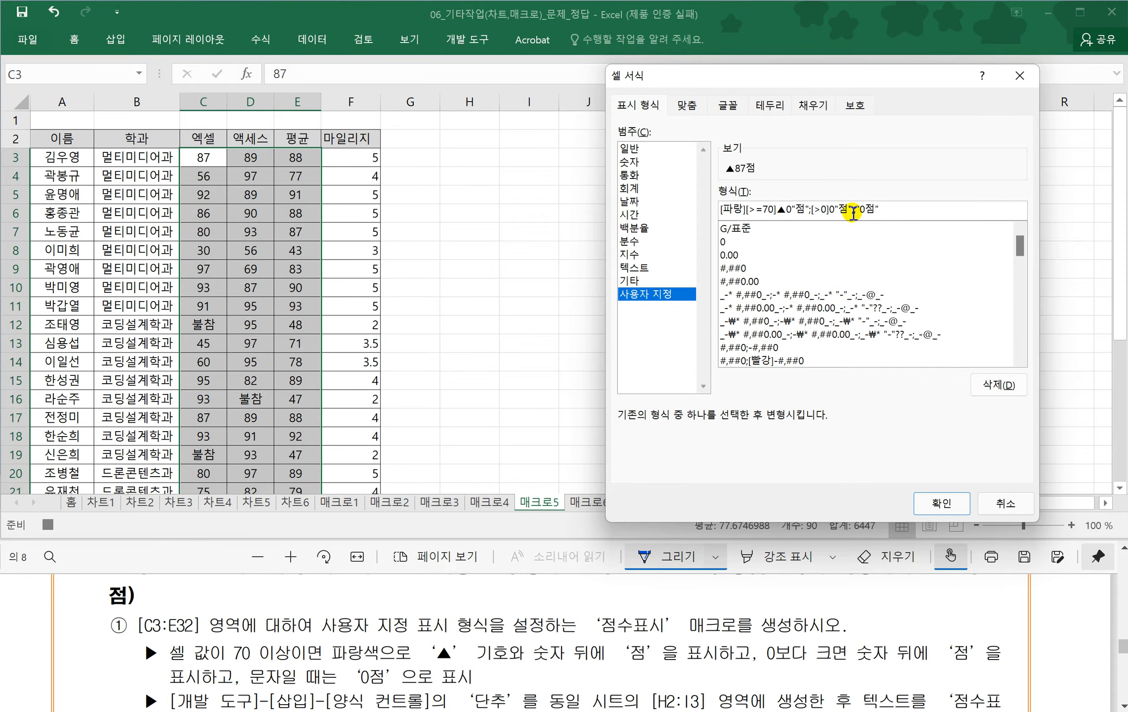
pyautogui.click(887, 217)
pyautogui.click(881, 207)
pyautogui.click(938, 502)
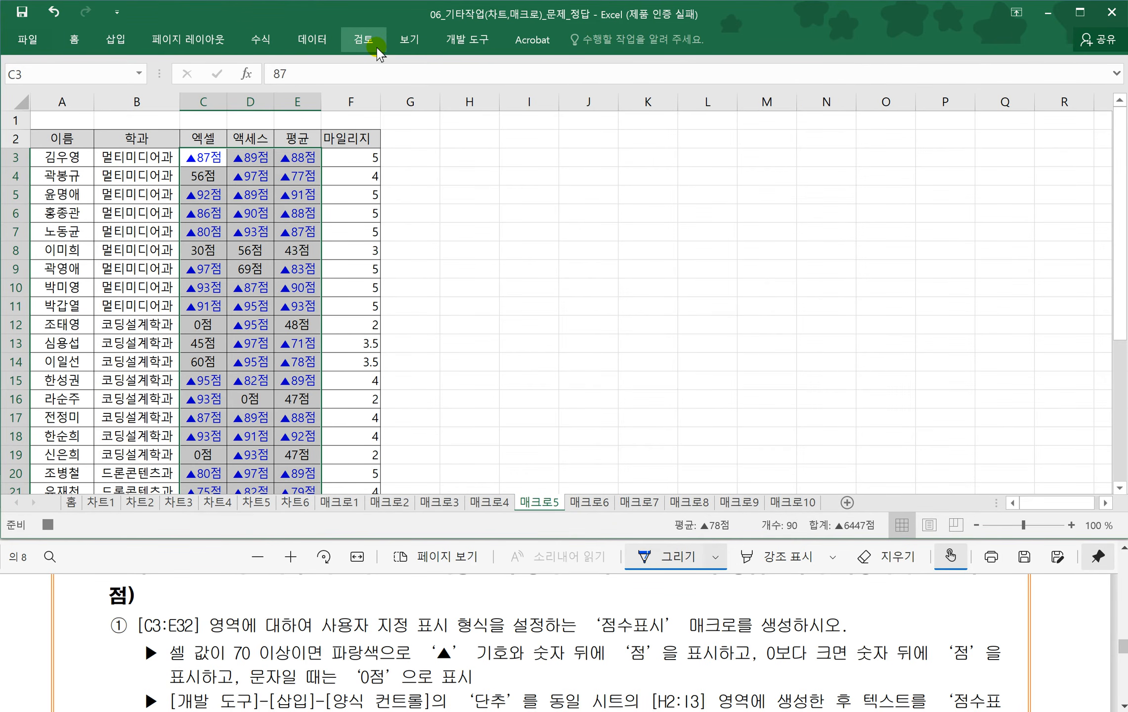
# - Stop recording the 점수표시 macro
pyautogui.click(464, 40)
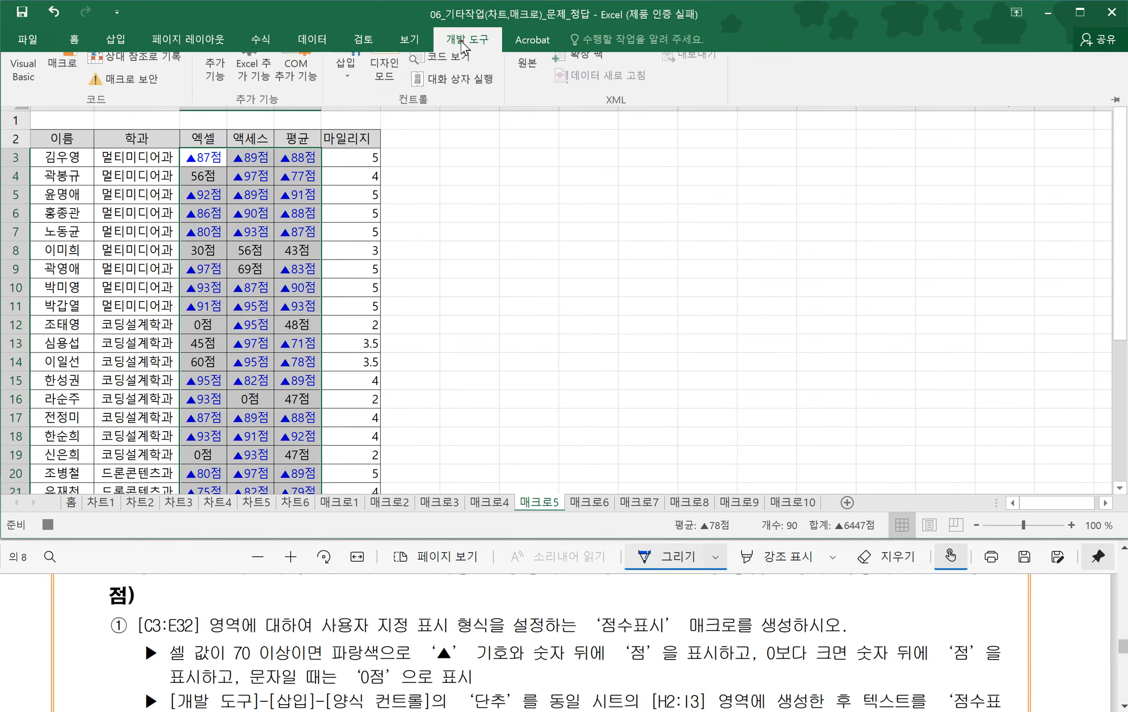
pyautogui.click(119, 65)
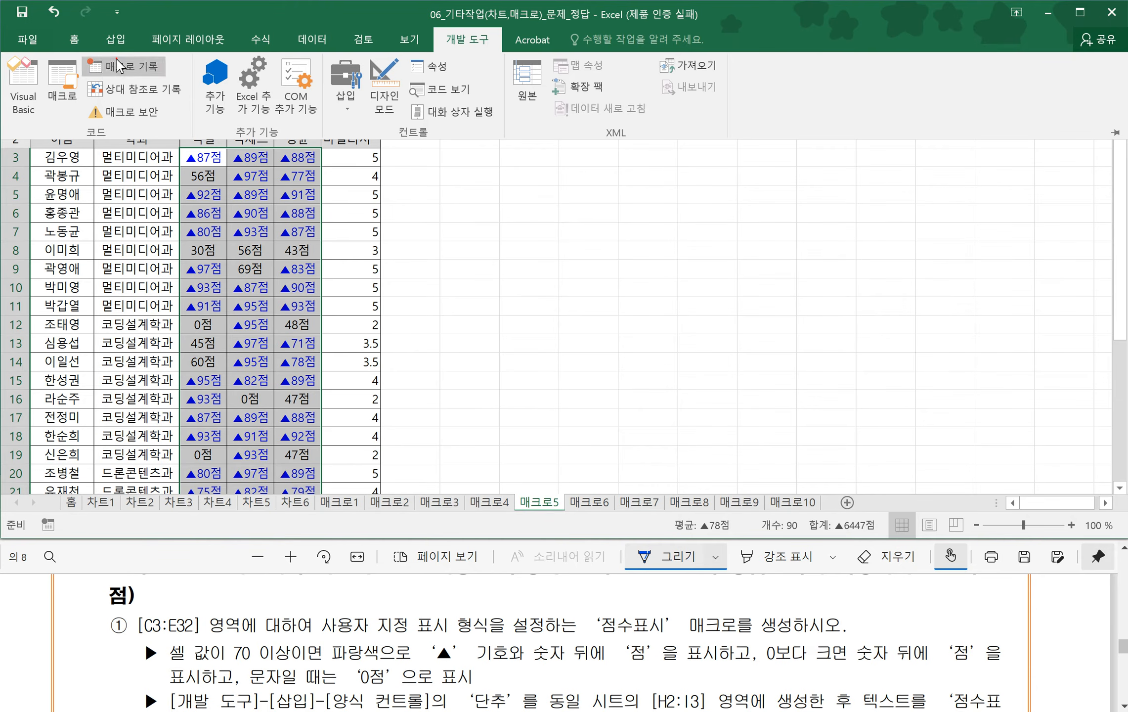
pyautogui.click(455, 312)
# - Insert a form-control button over H2:I3 as the PDF instructs and assign the 점수표시 macro to it
pyautogui.click(214, 566)
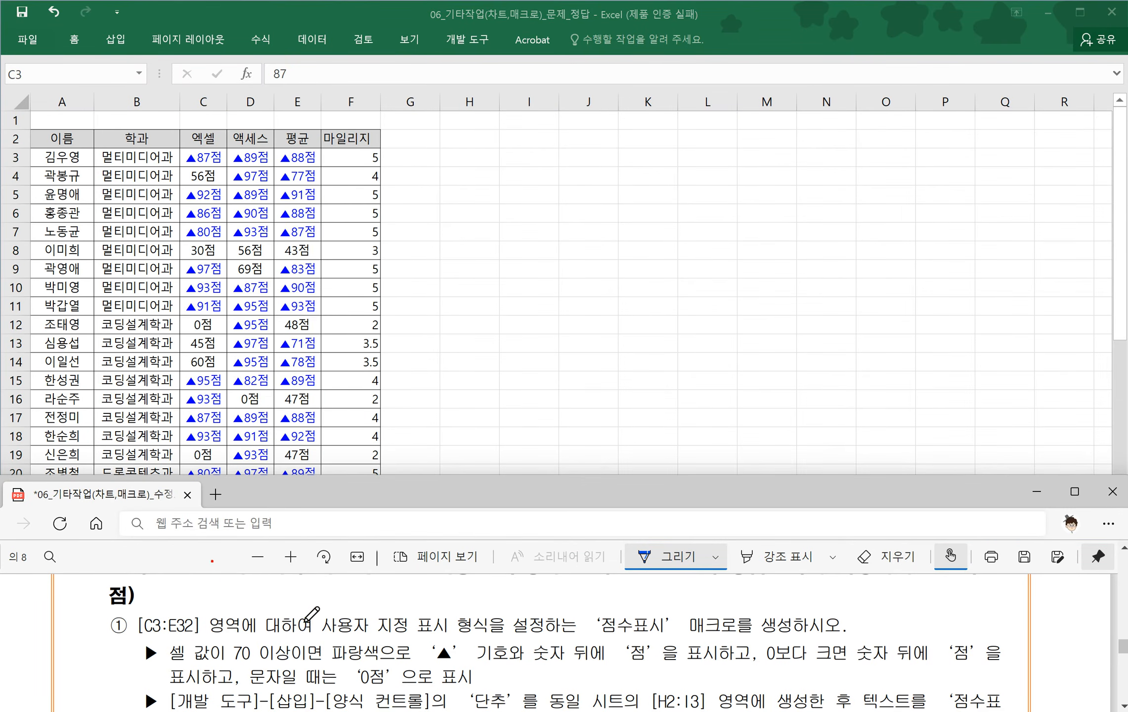
pyautogui.scroll(-1, 309, 618)
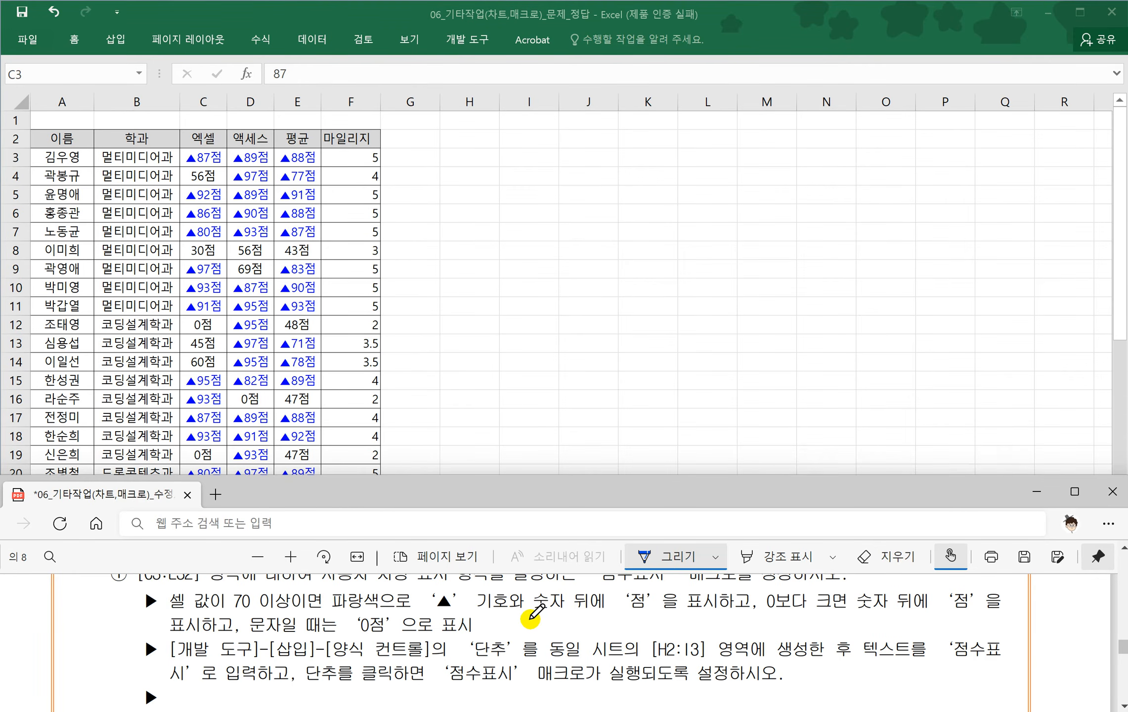
pyautogui.click(548, 195)
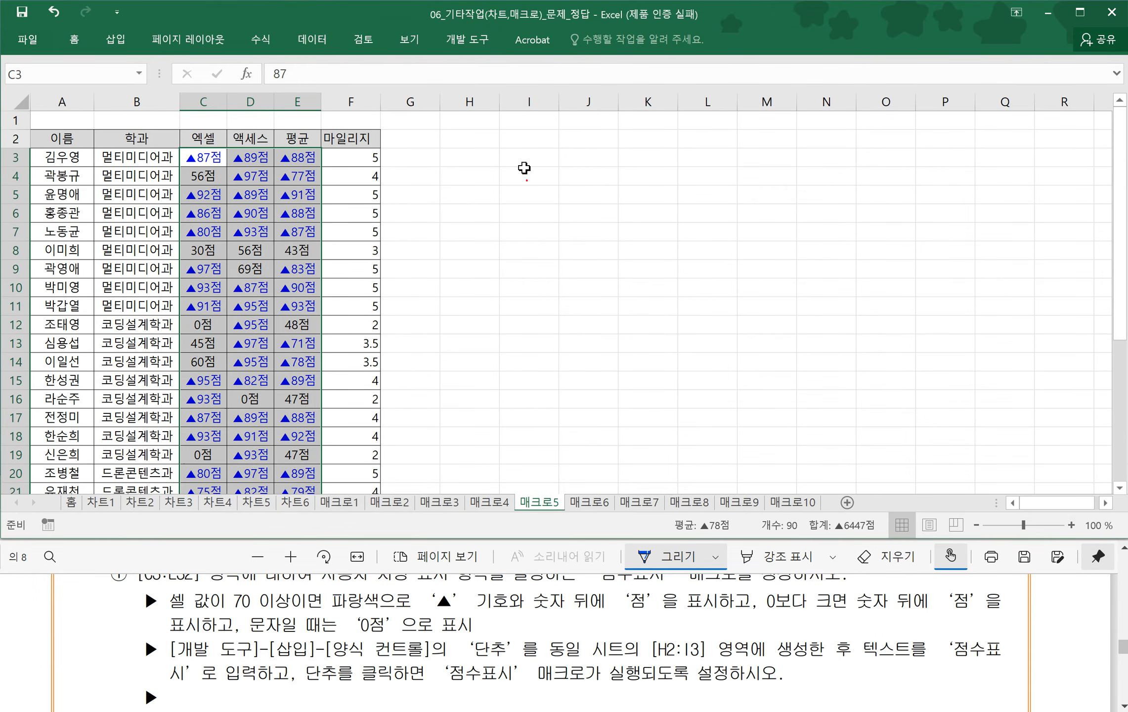
pyautogui.click(467, 36)
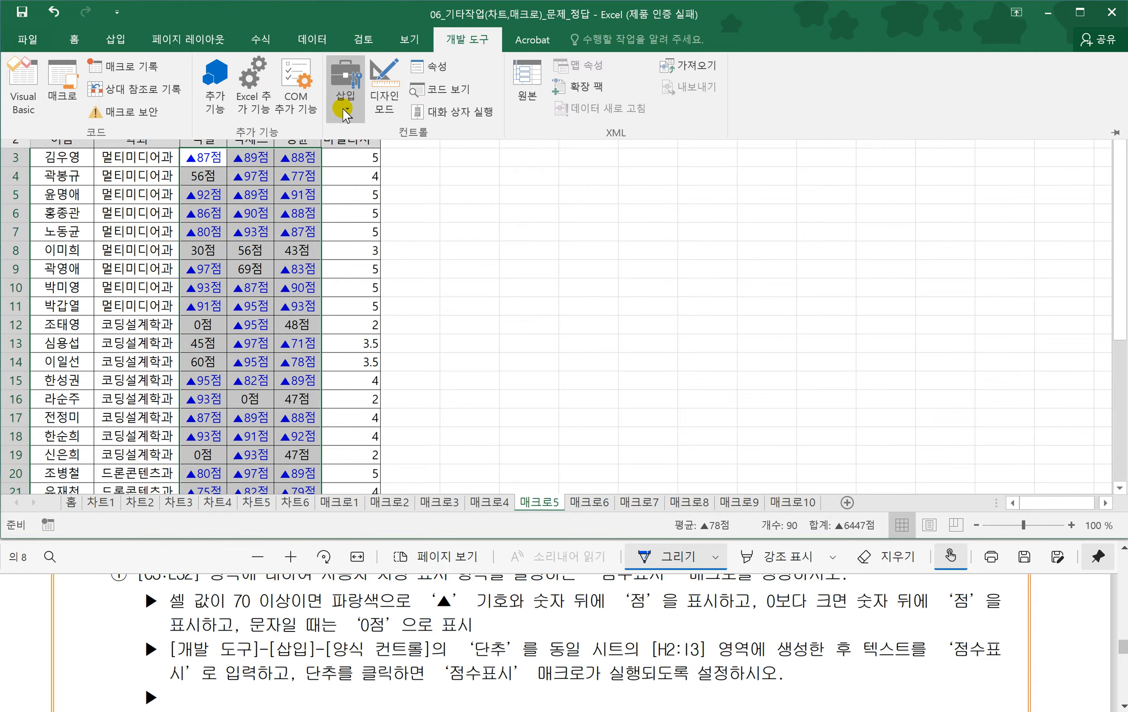
pyautogui.click(345, 87)
pyautogui.click(335, 149)
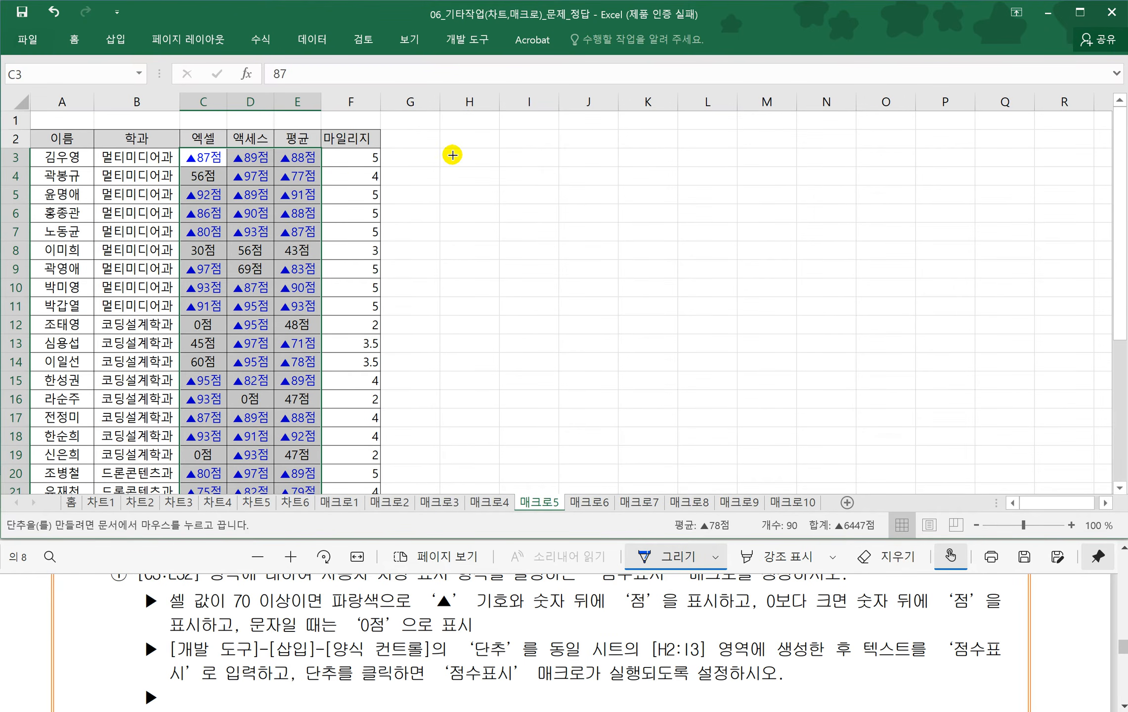
pyautogui.moveTo(440, 130); pyautogui.dragTo(544, 168)
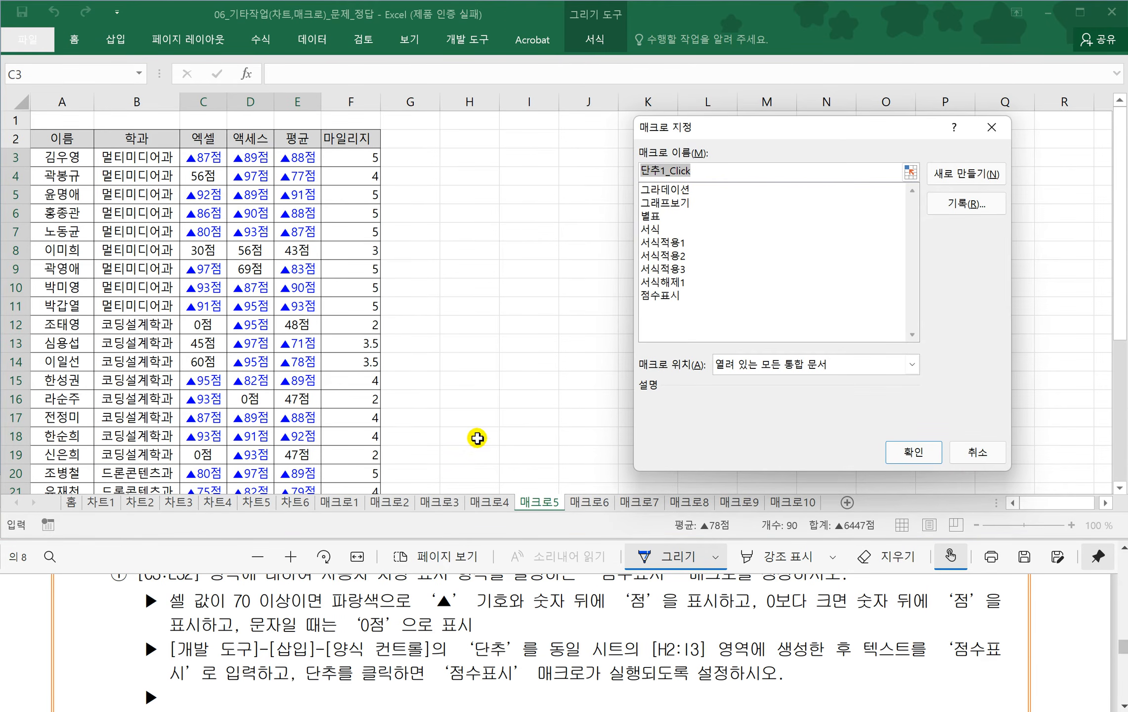
pyautogui.click(185, 557)
pyautogui.scroll(1, 434, 607)
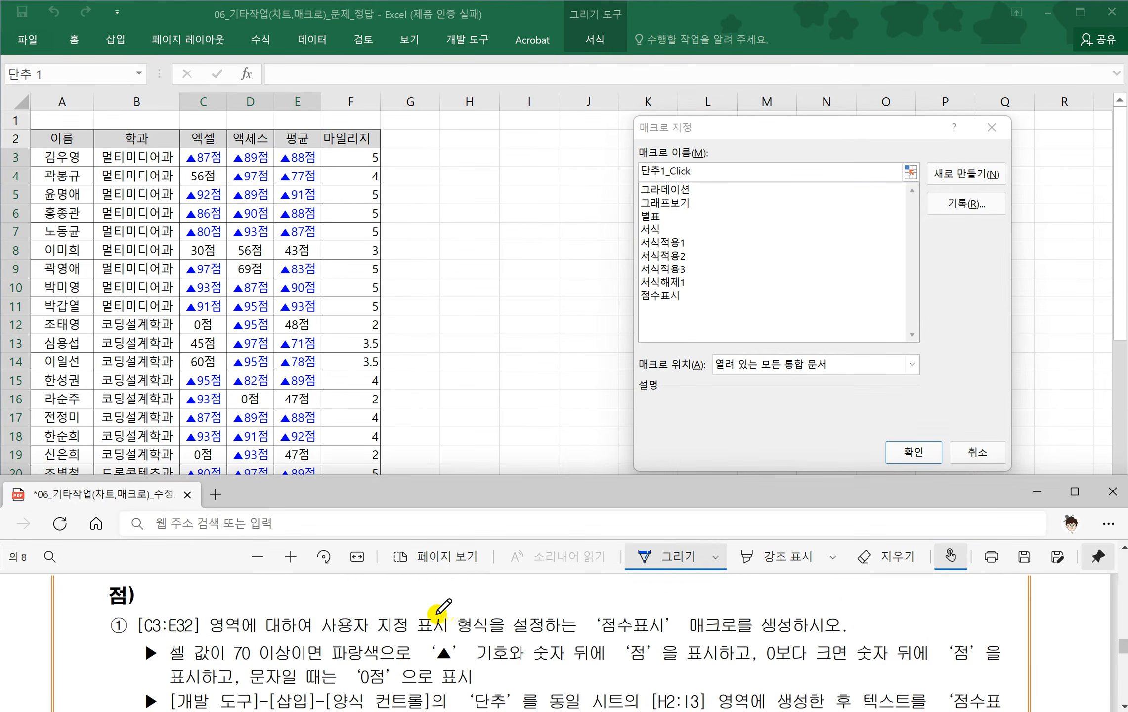
pyautogui.click(661, 295)
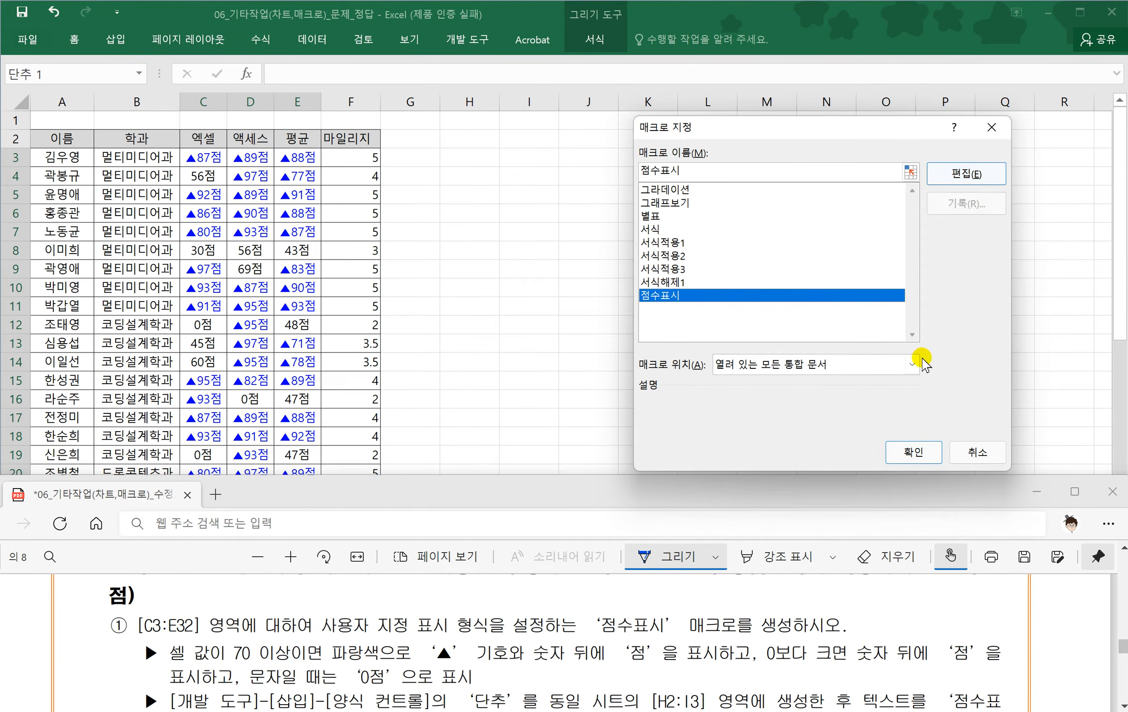
pyautogui.click(913, 451)
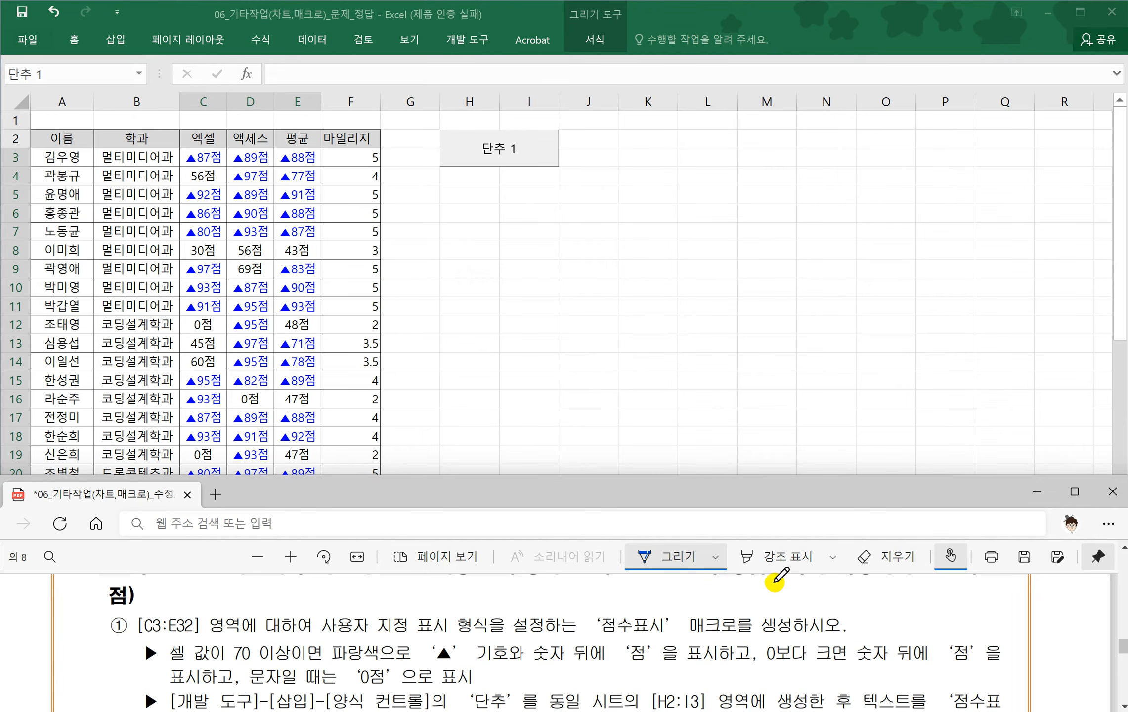
# - Underline the button text instruction in the PDF and change the label of the button over H2:I3 to 점수표시
pyautogui.scroll(-2, 566, 643)
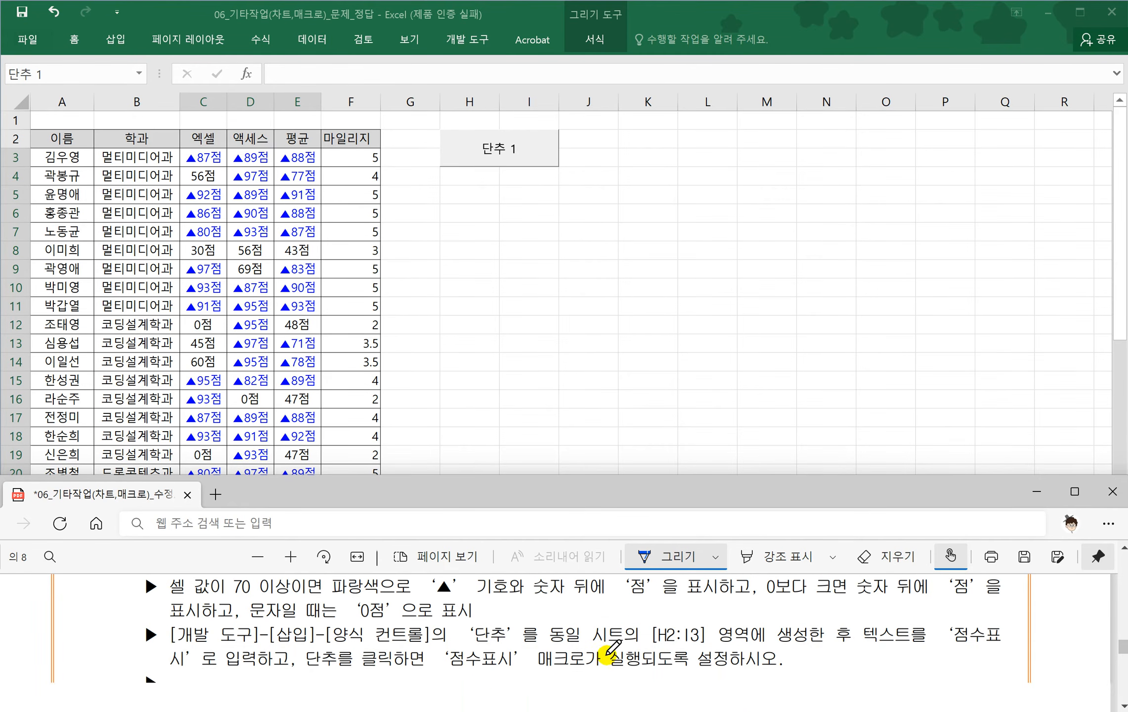
pyautogui.moveTo(860, 634); pyautogui.dragTo(1001, 633)
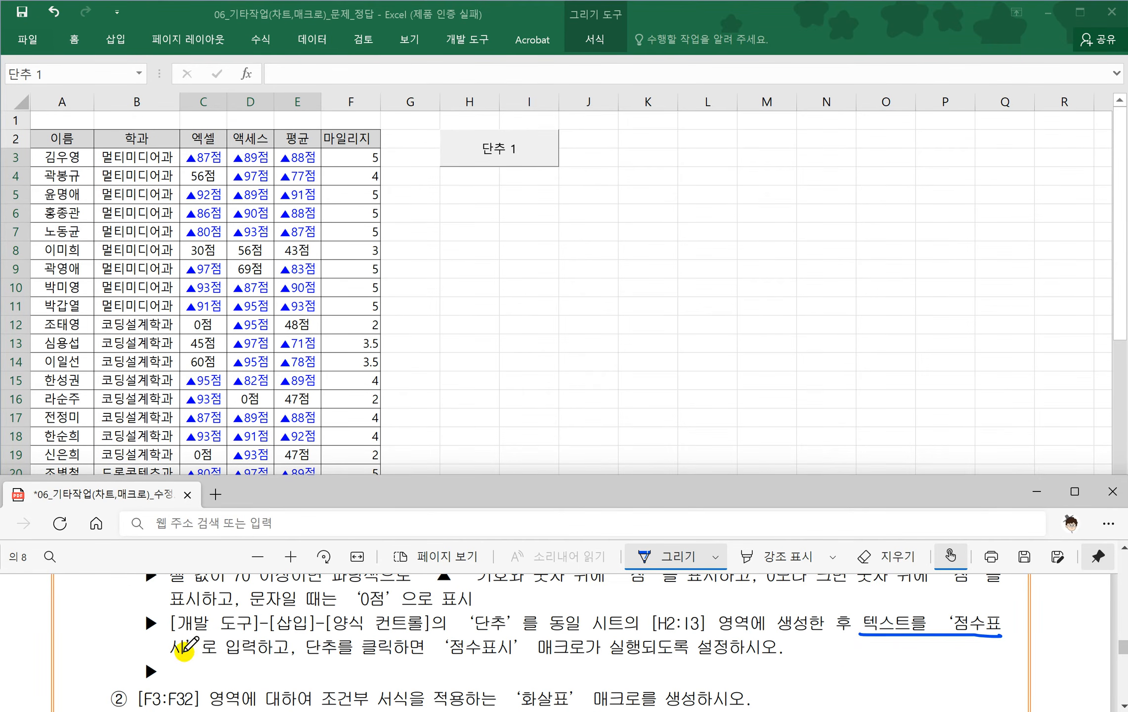
pyautogui.moveTo(177, 655); pyautogui.dragTo(209, 654)
pyautogui.click(495, 145)
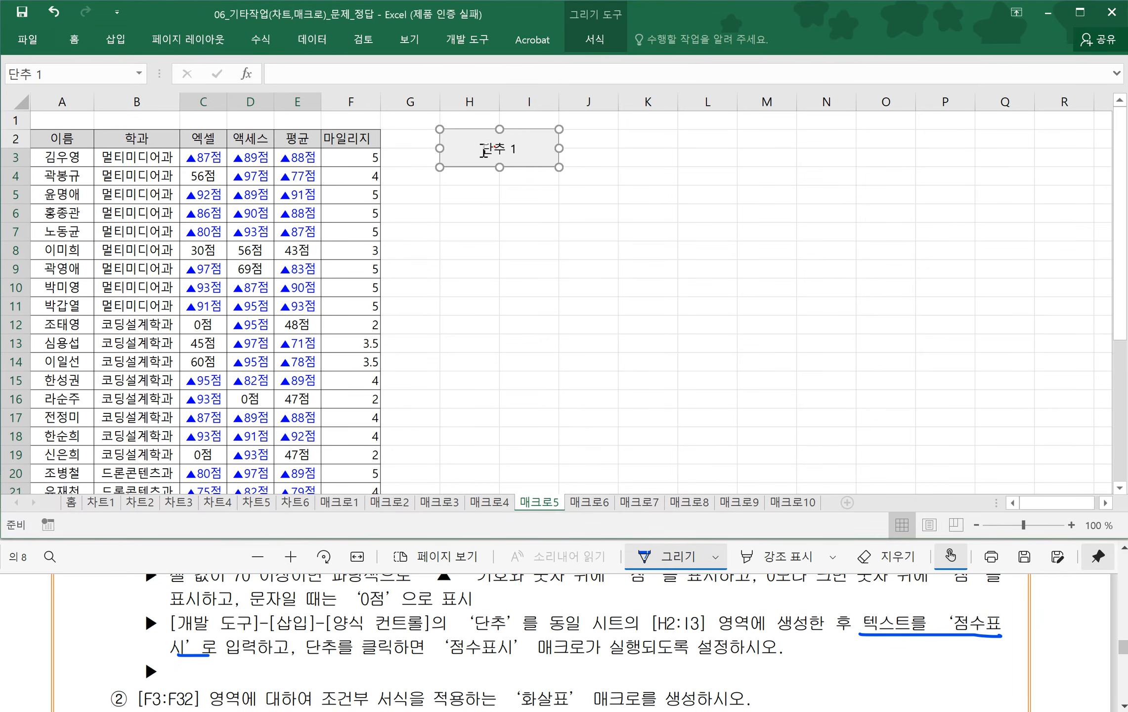
pyautogui.click(482, 150)
pyautogui.moveTo(482, 150); pyautogui.dragTo(542, 153)
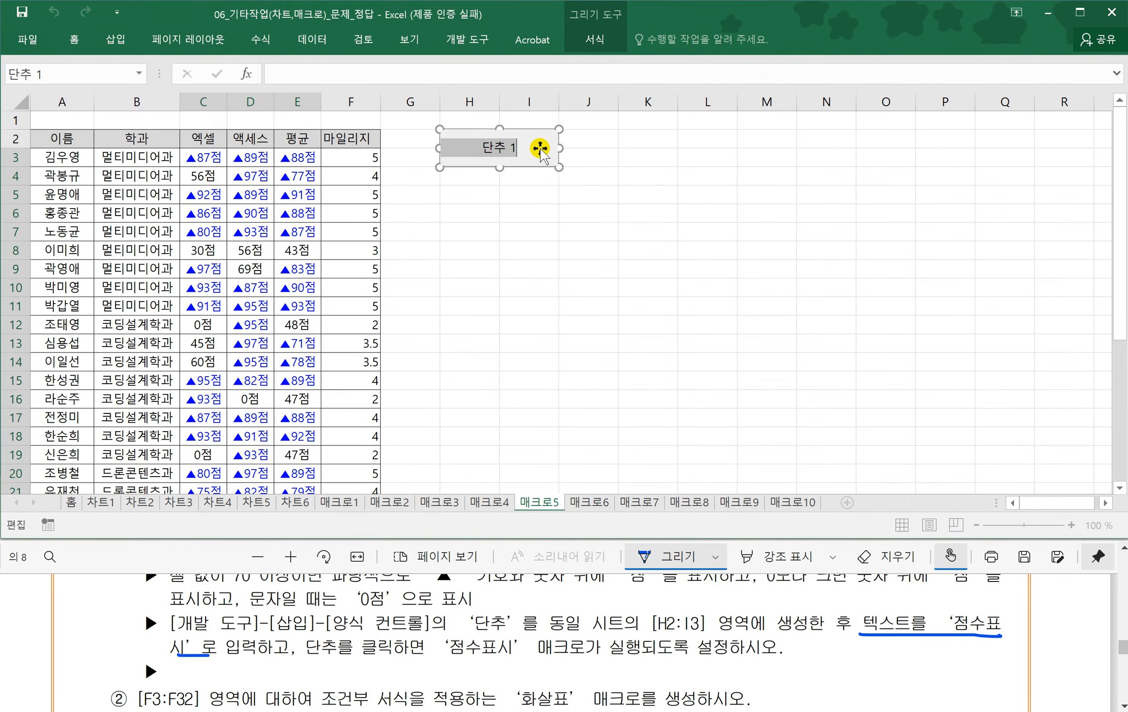
pyautogui.write('점수')
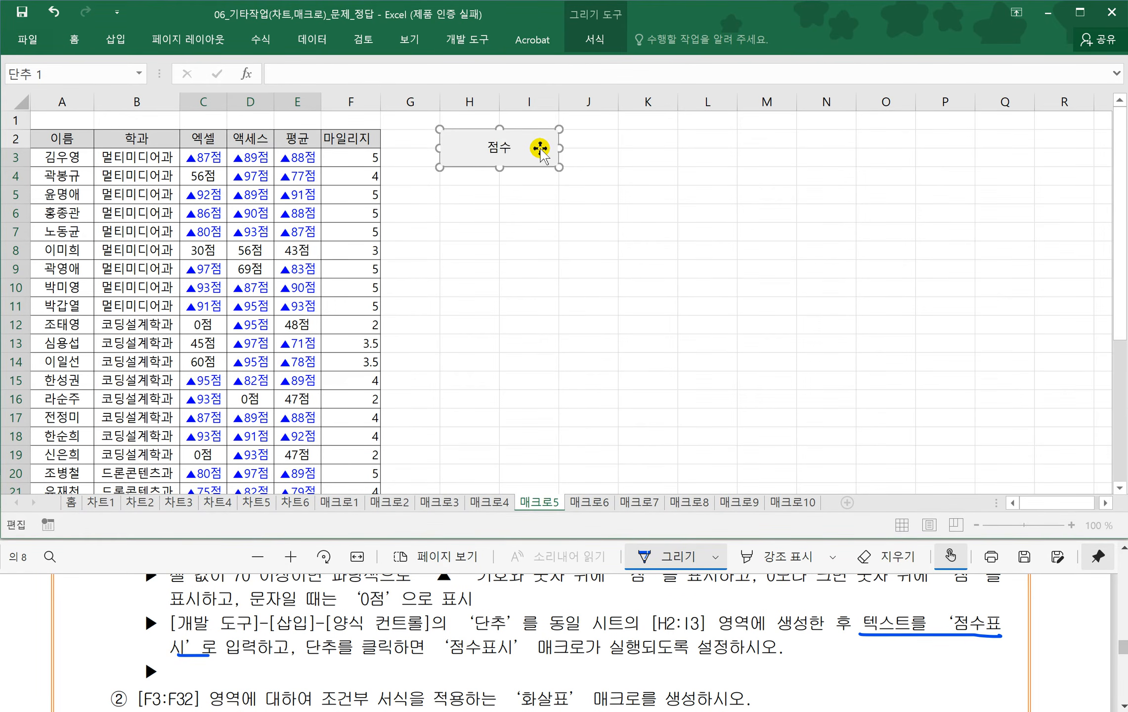
pyautogui.write('표시')
pyautogui.click(535, 248)
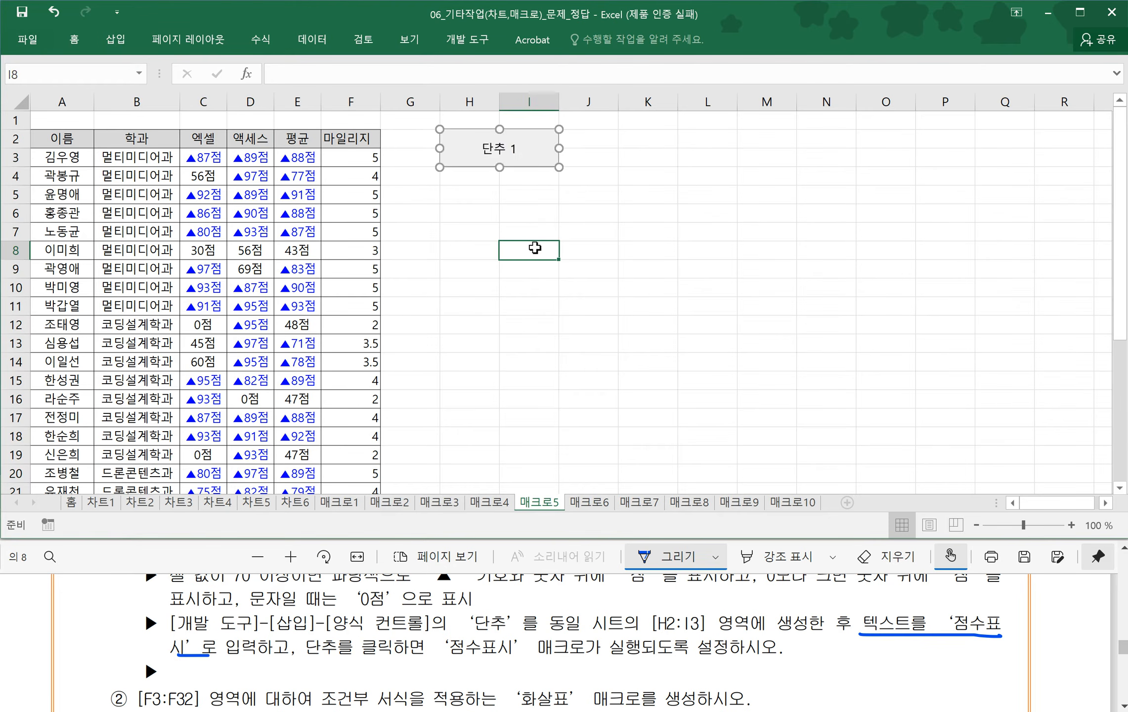
pyautogui.click(535, 247)
# - Find the second task for F3:F32 in the PDF and underline the macro name 화살표
pyautogui.click(226, 638)
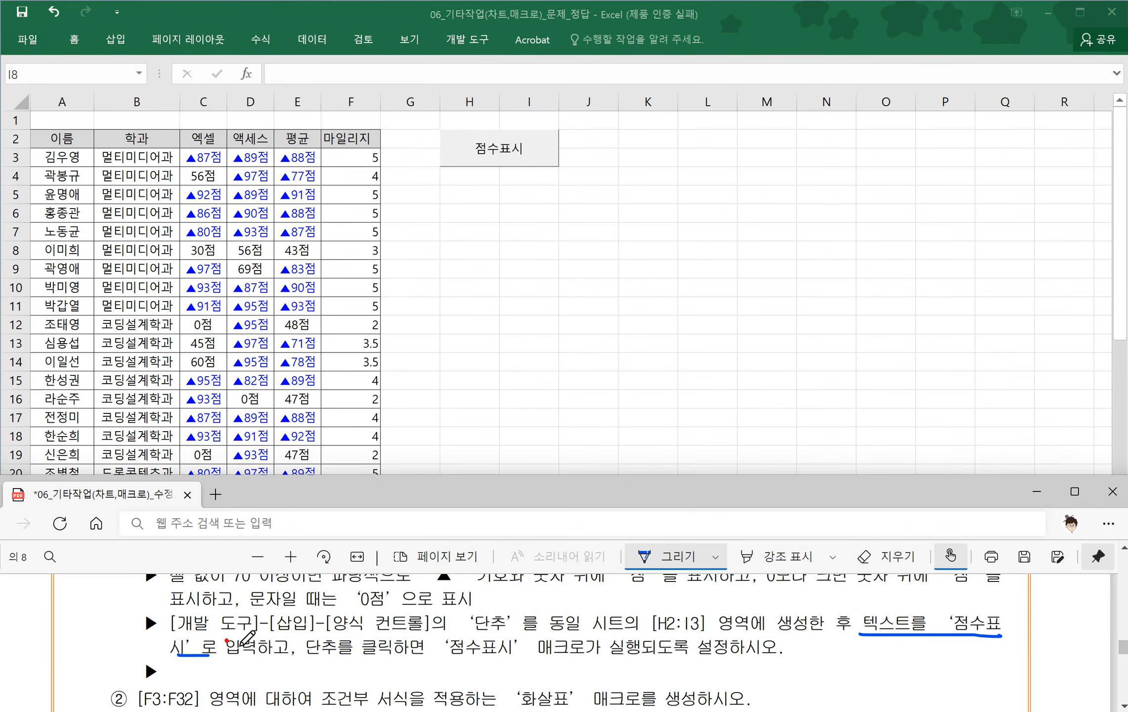
pyautogui.scroll(-1, 232, 642)
pyautogui.scroll(-1, 229, 647)
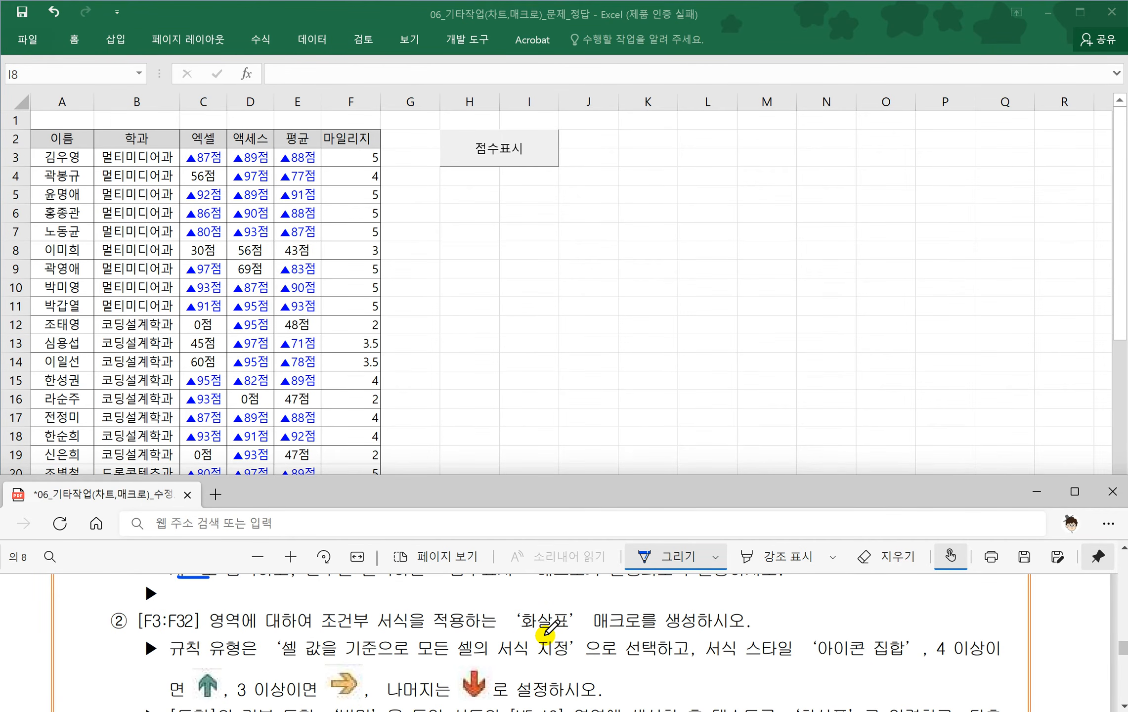
pyautogui.moveTo(512, 631); pyautogui.dragTo(613, 638)
# - Start recording a macro named 화살표 stored in the current workbook
pyautogui.click(487, 298)
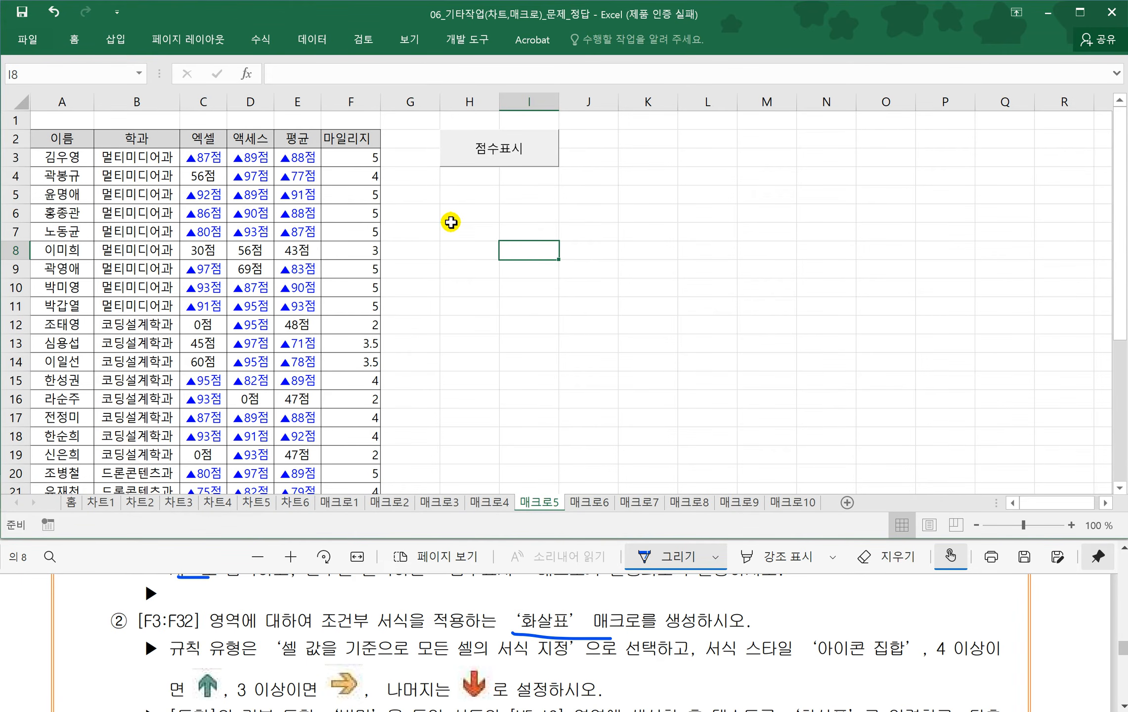
pyautogui.click(467, 40)
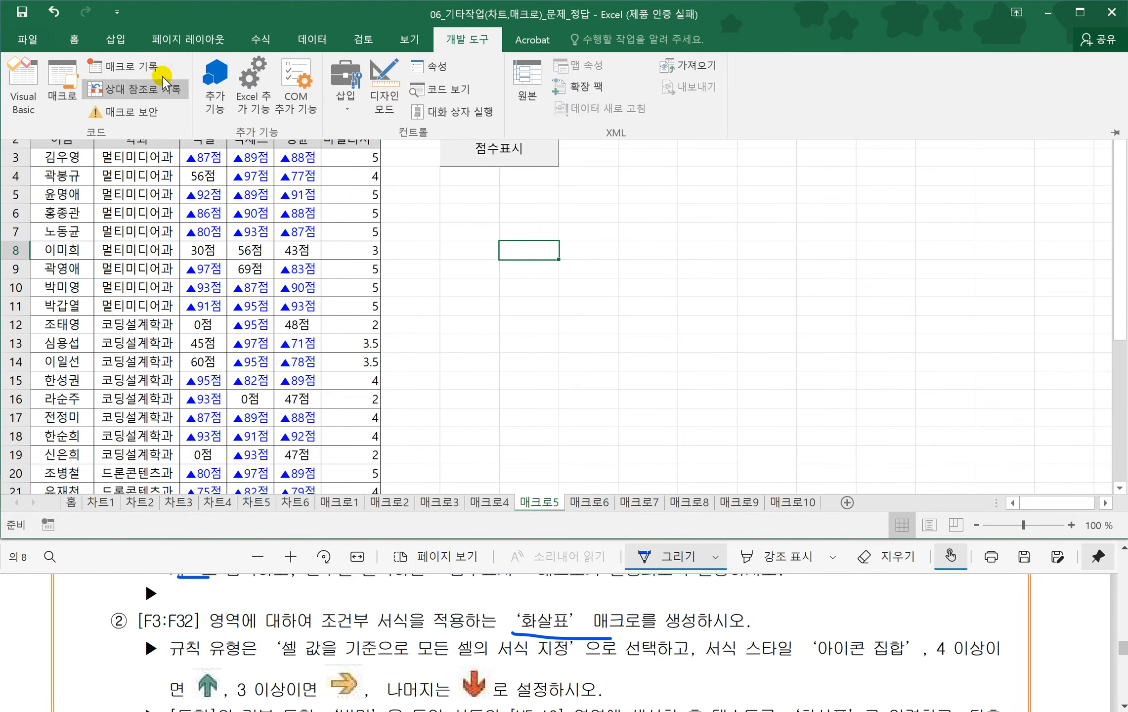
pyautogui.click(144, 71)
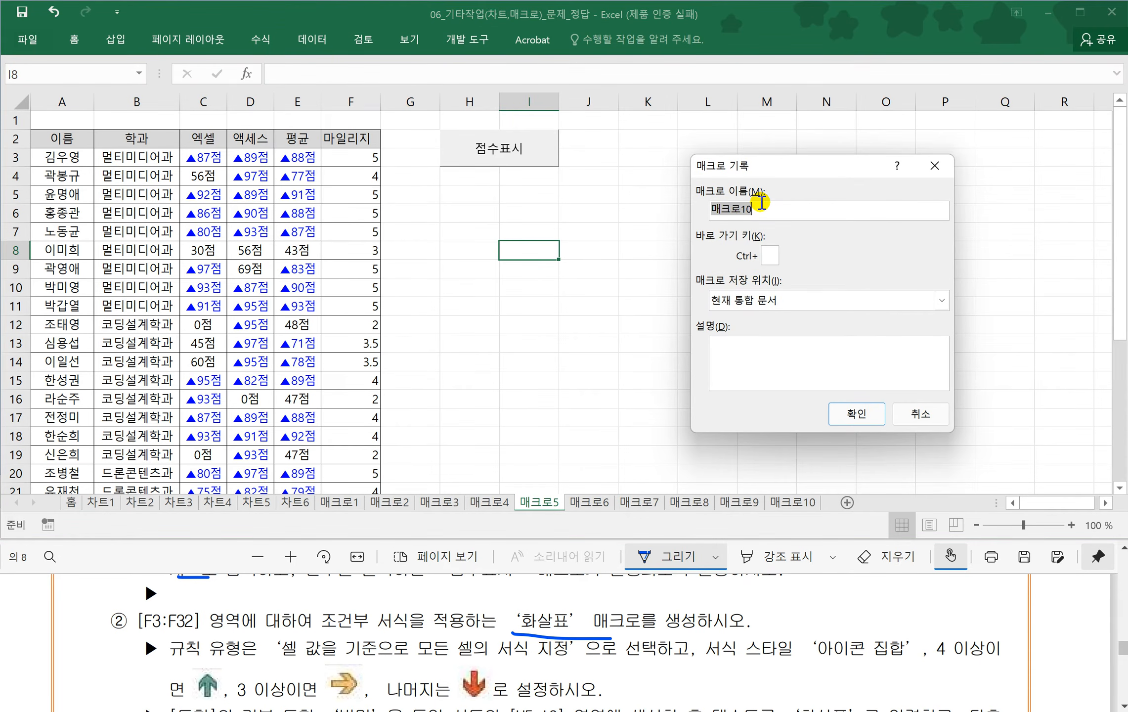
pyautogui.write('화살표')
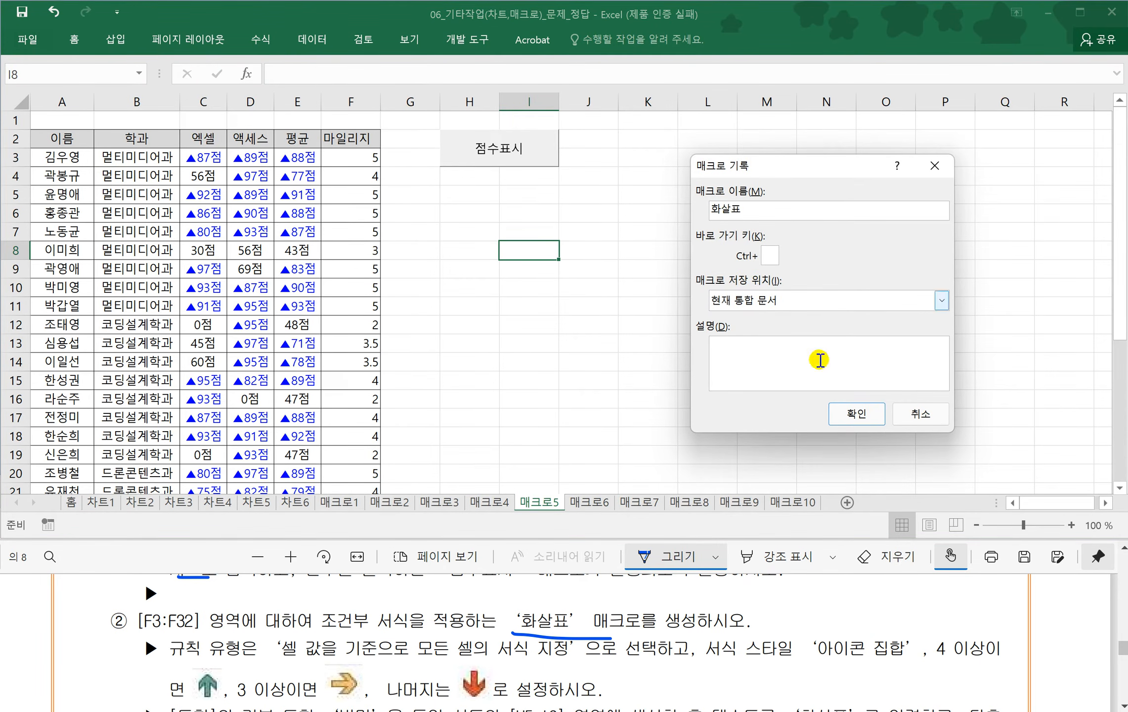
pyautogui.click(851, 411)
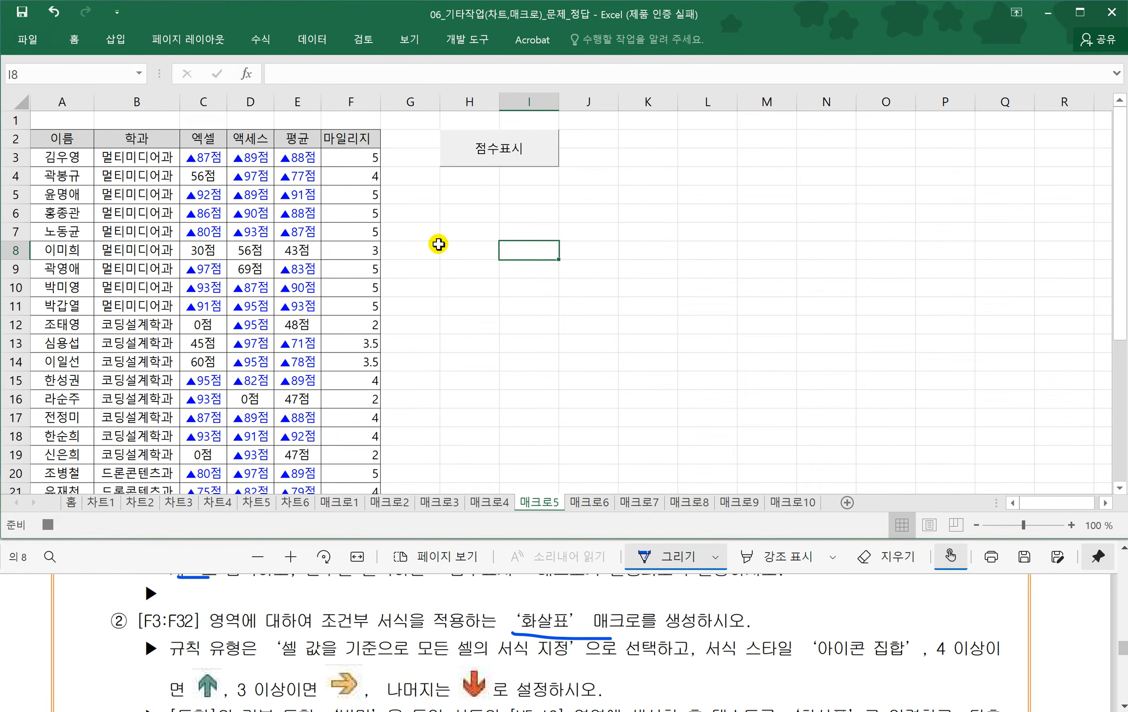
# - Create an icon-set conditional formatting rule for F3:F32 using the coloured three-arrow icon style
pyautogui.click(352, 160)
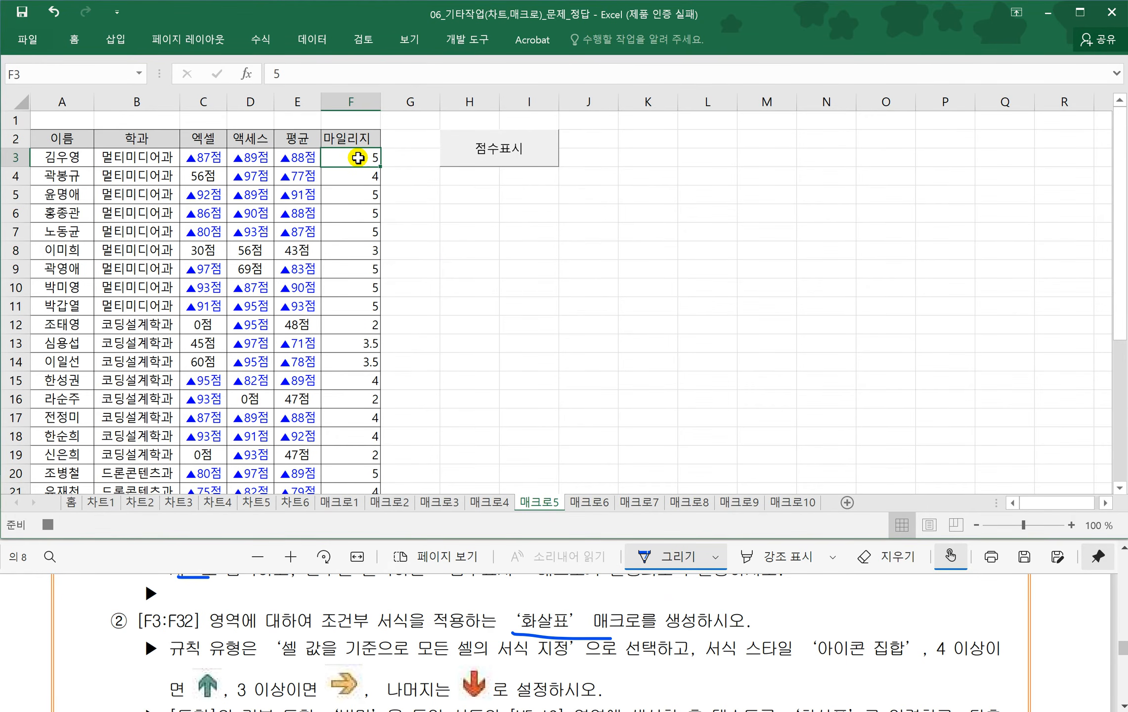
pyautogui.hotkey('ctrl', 'shift', 'Down')
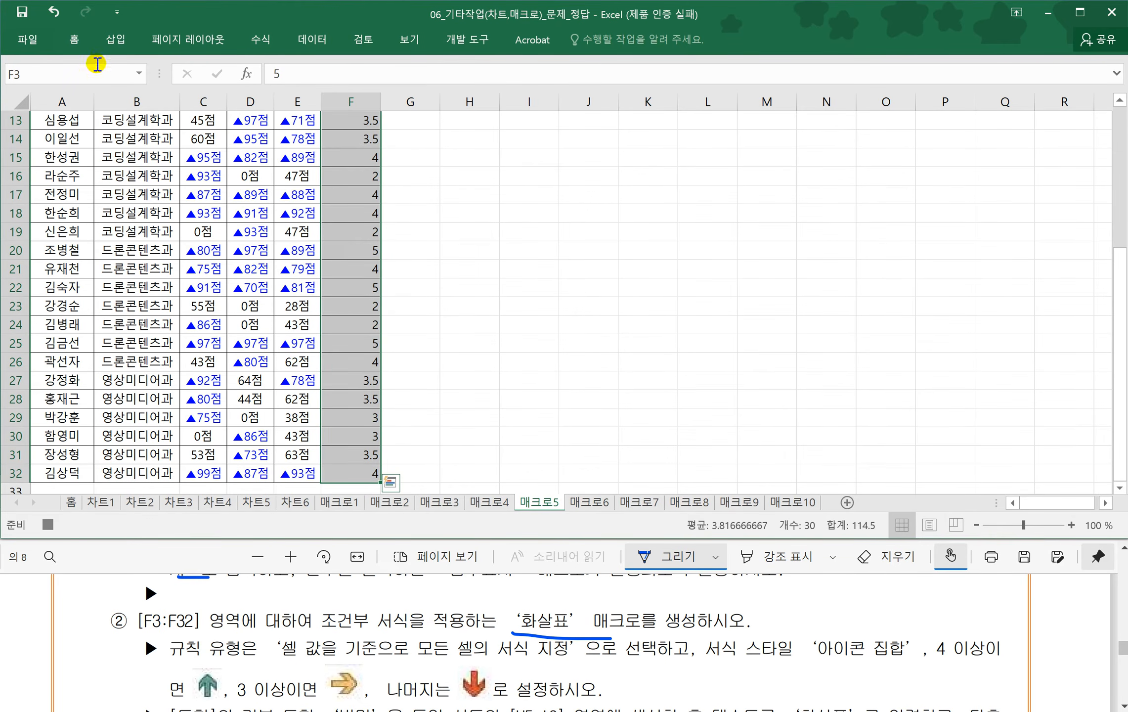
pyautogui.click(75, 41)
pyautogui.click(744, 114)
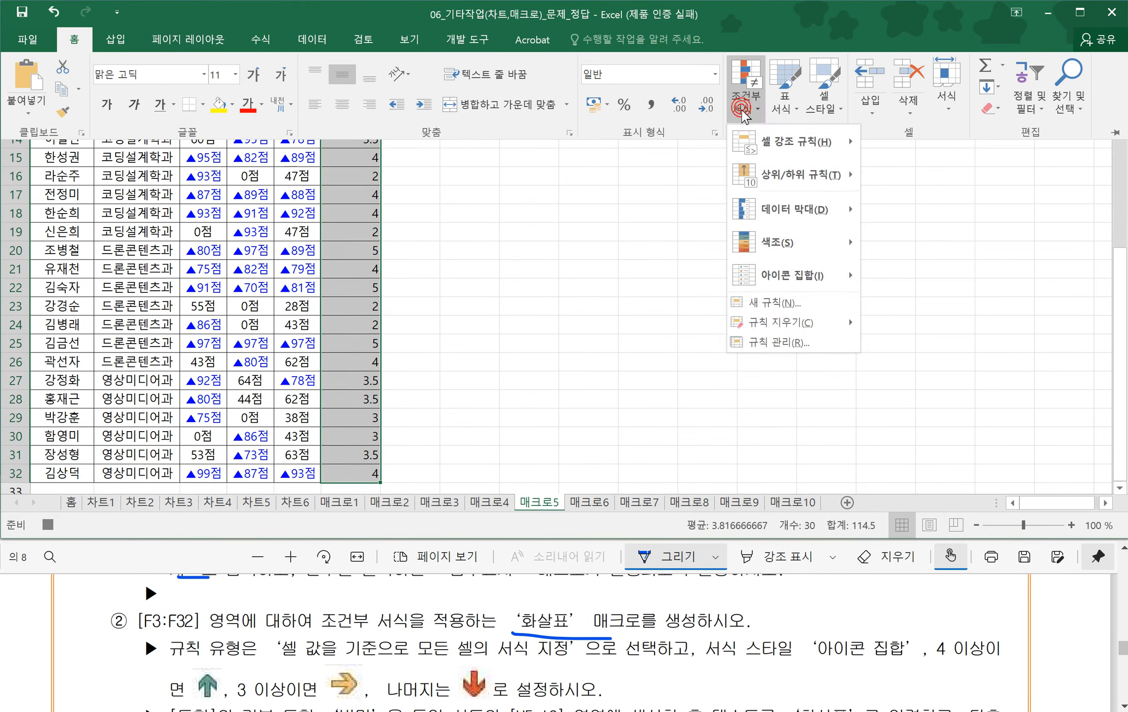
pyautogui.moveTo(772, 285)
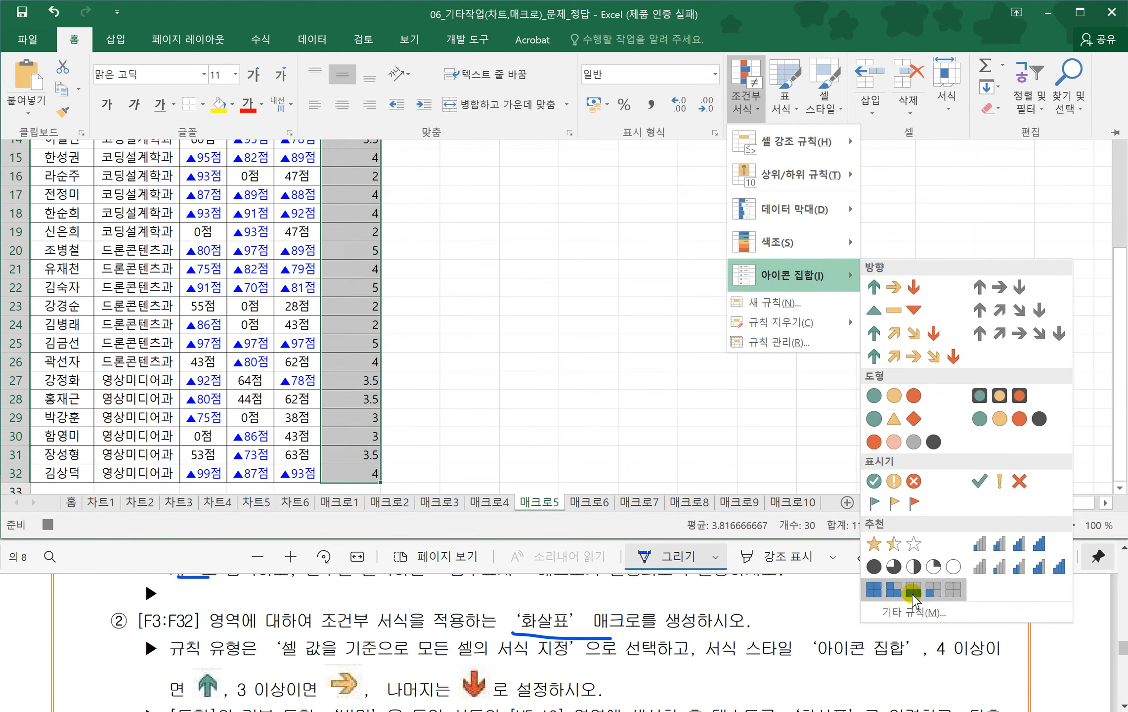
pyautogui.click(912, 612)
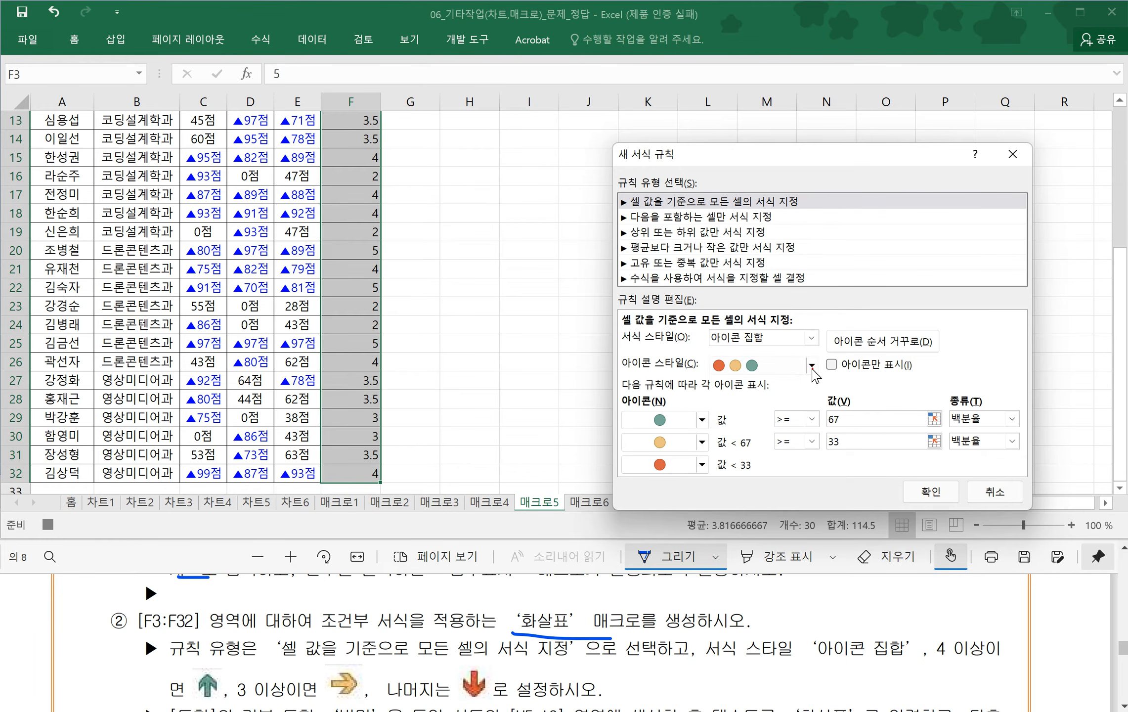
pyautogui.click(791, 370)
pyautogui.scroll(-2, 789, 435)
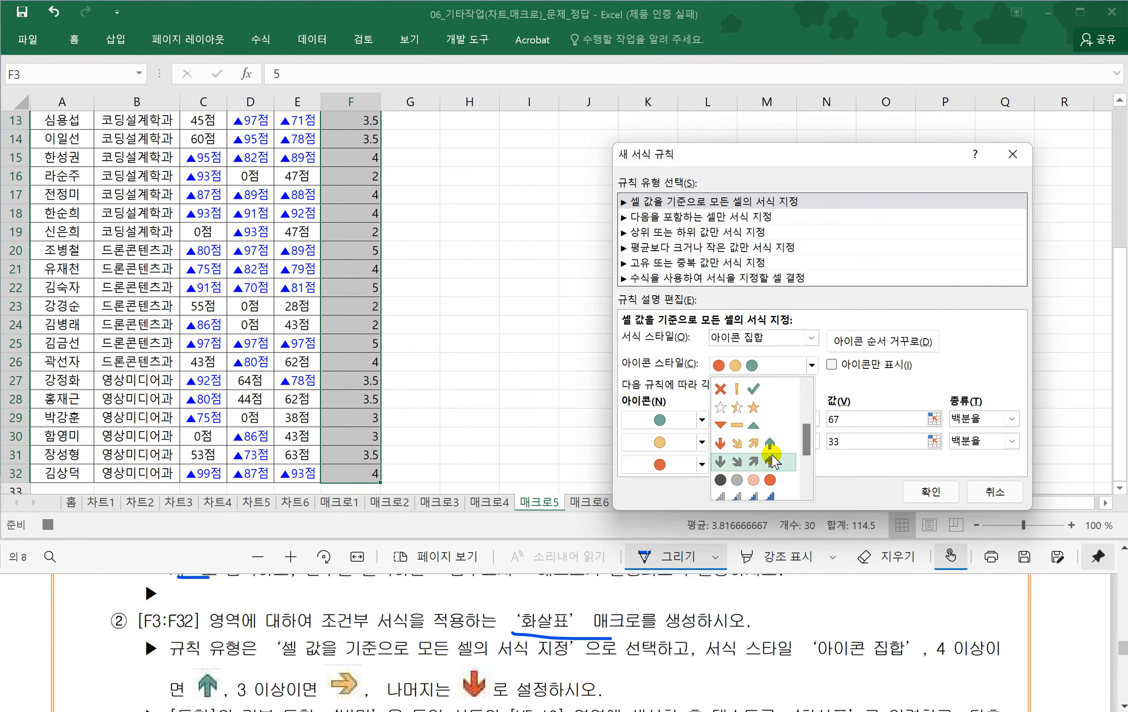
pyautogui.scroll(1, 786, 452)
pyautogui.scroll(2, 773, 443)
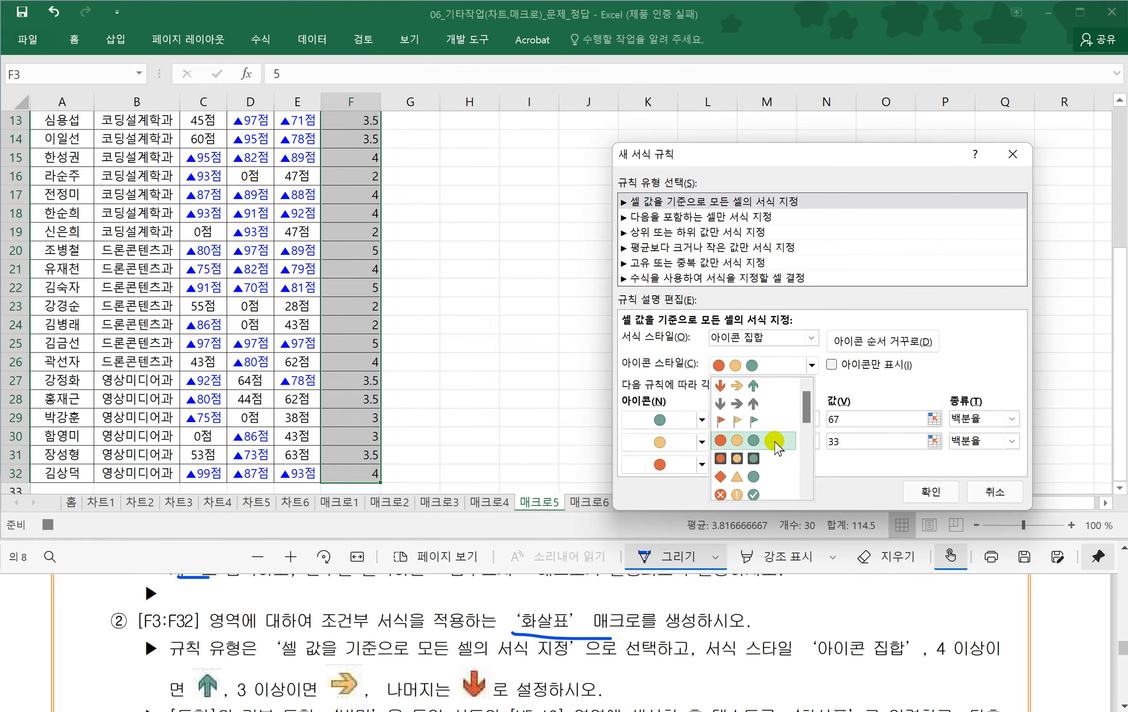
pyautogui.click(749, 390)
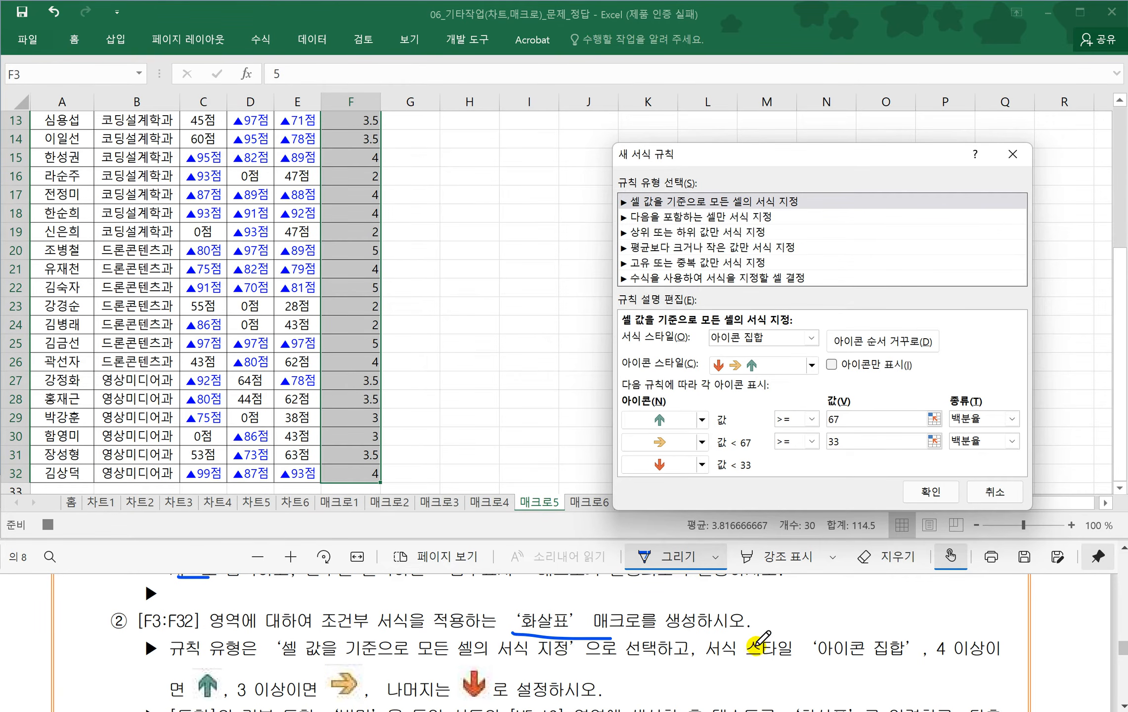
# - Set the rule's thresholds as numbers, with the up arrow at >= 4 and the sideways arrow at >= 3, and apply the rule
pyautogui.click(993, 419)
pyautogui.click(971, 446)
pyautogui.click(852, 421)
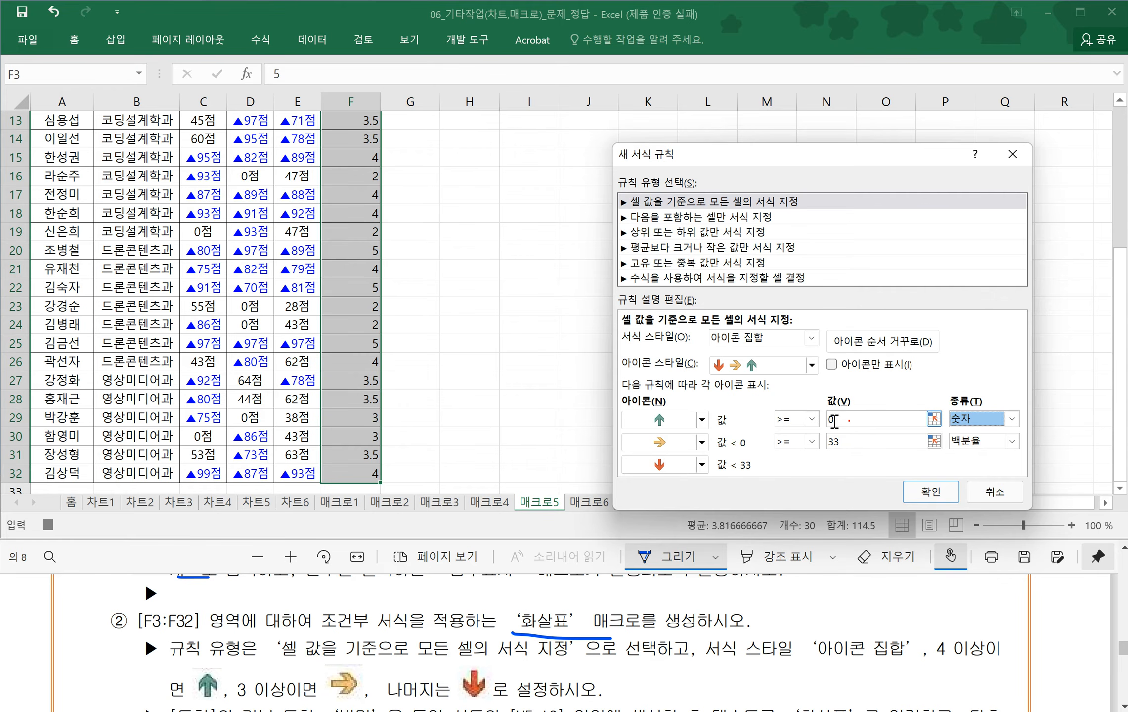
pyautogui.write('4')
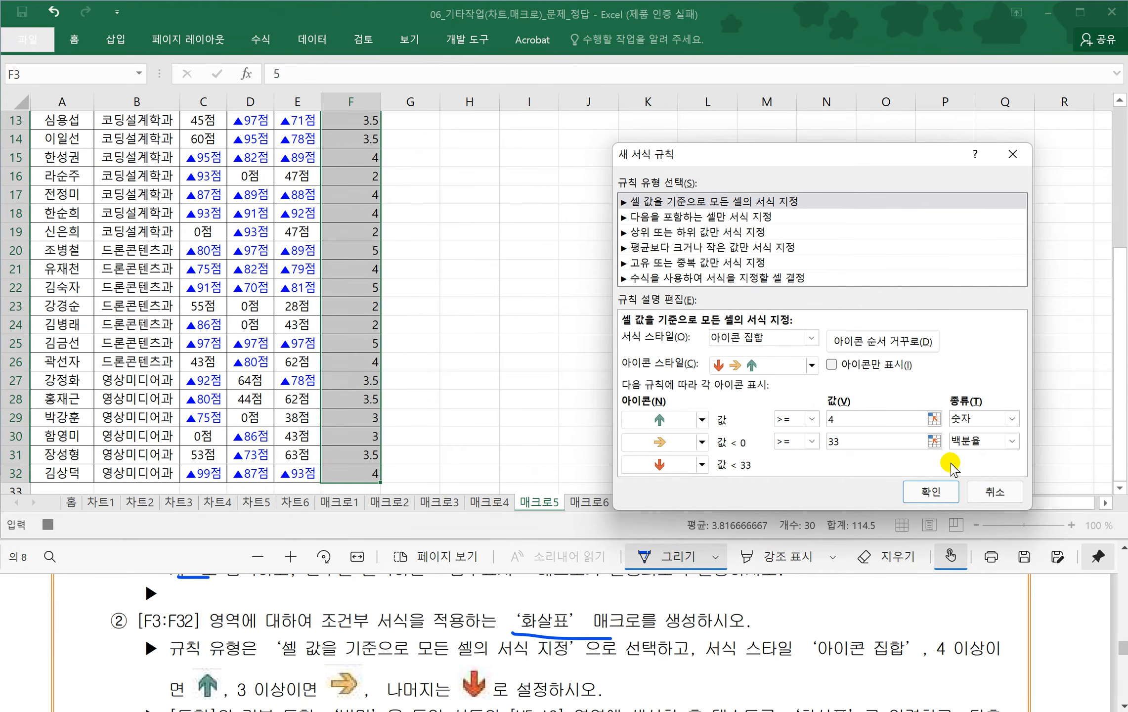
pyautogui.click(966, 441)
pyautogui.click(968, 457)
pyautogui.click(857, 443)
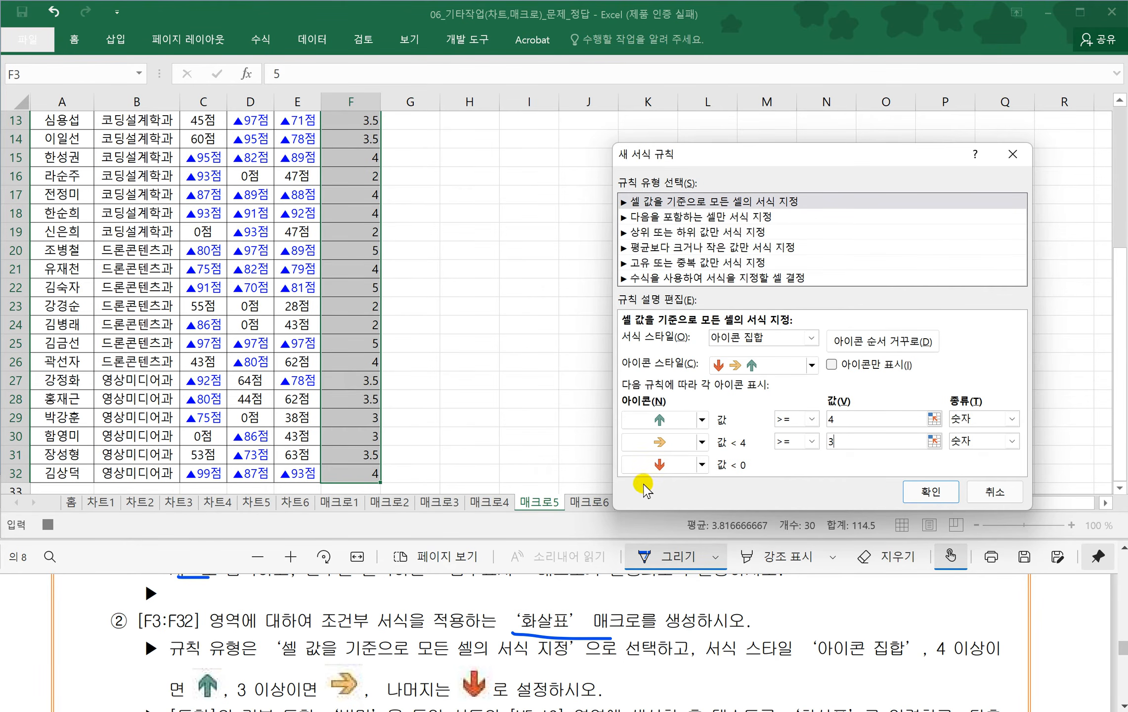
pyautogui.click(924, 492)
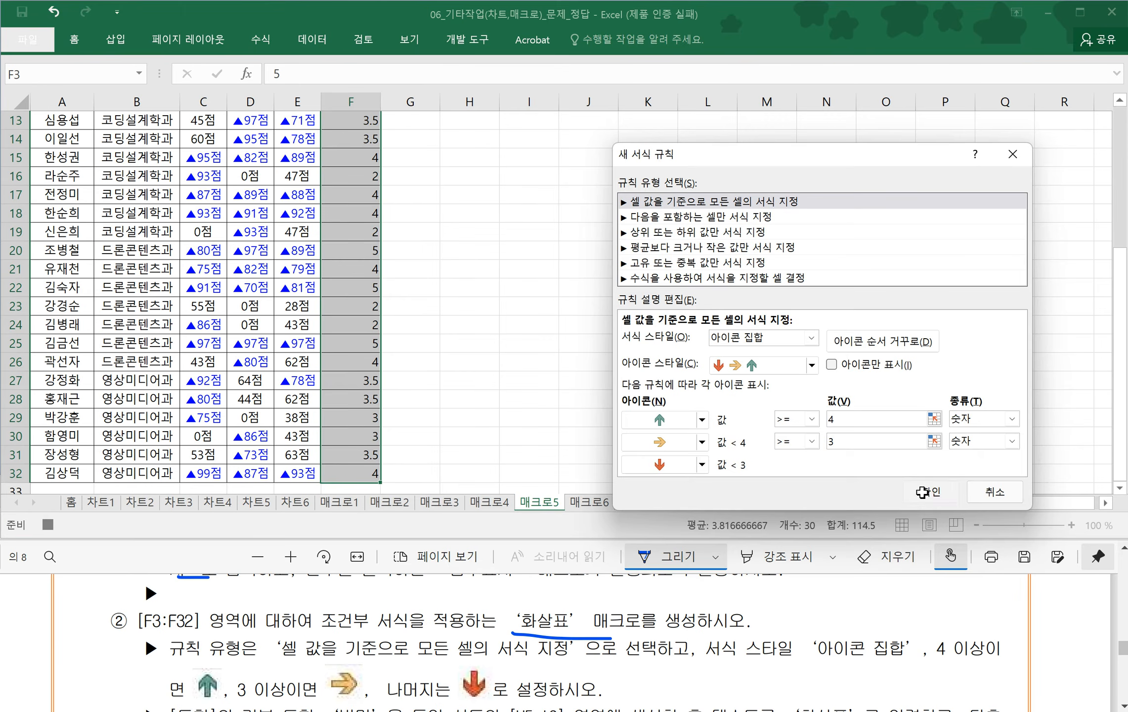
# - Stop recording the 화살표 macro
pyautogui.click(473, 41)
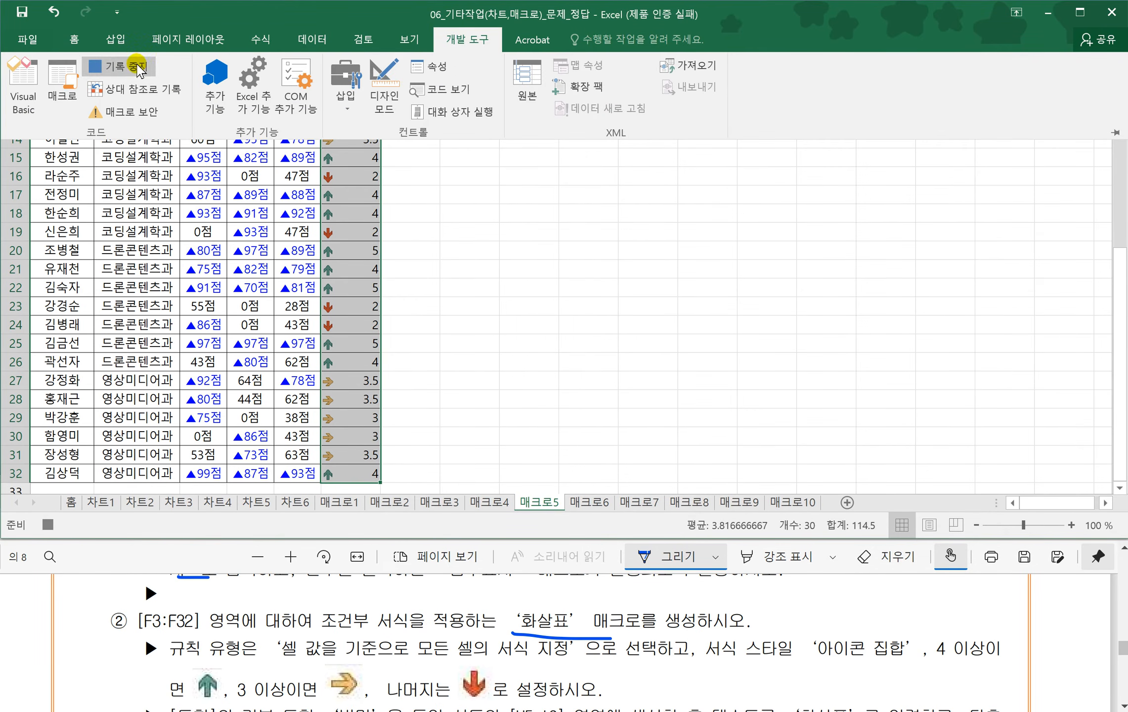
pyautogui.click(104, 66)
pyautogui.click(509, 247)
# - Find the shape instruction in the PDF and draw a 빗면 basic shape over H5:I6
pyautogui.click(357, 617)
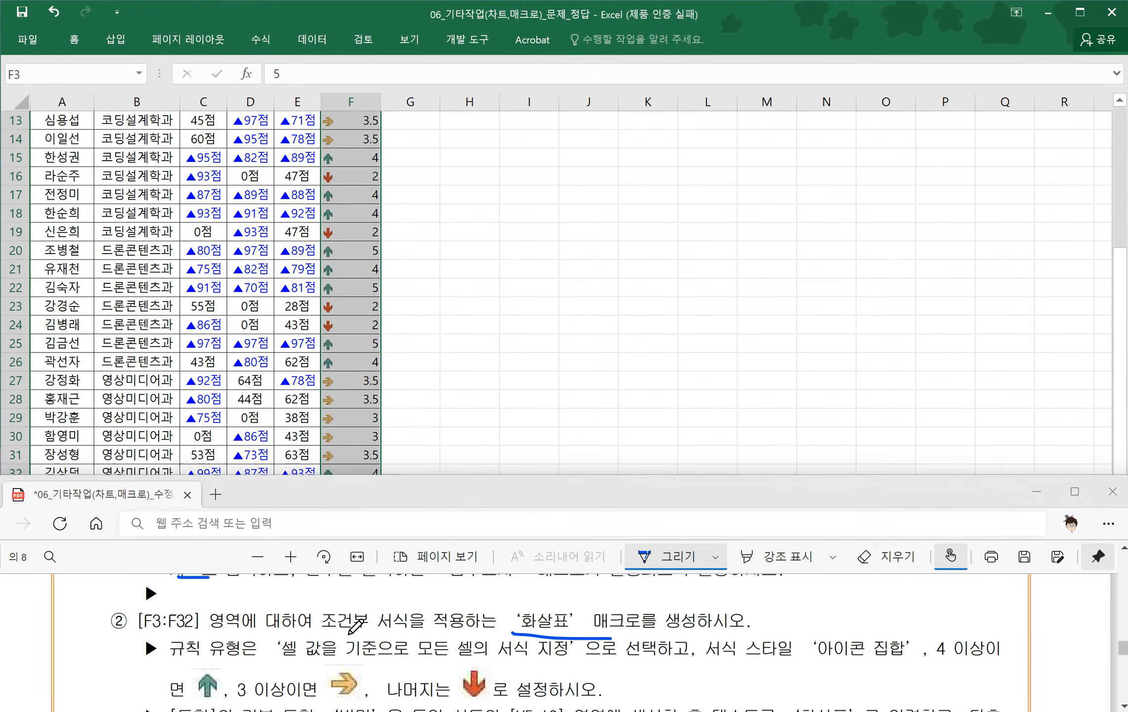
pyautogui.scroll(-1, 360, 633)
pyautogui.click(470, 413)
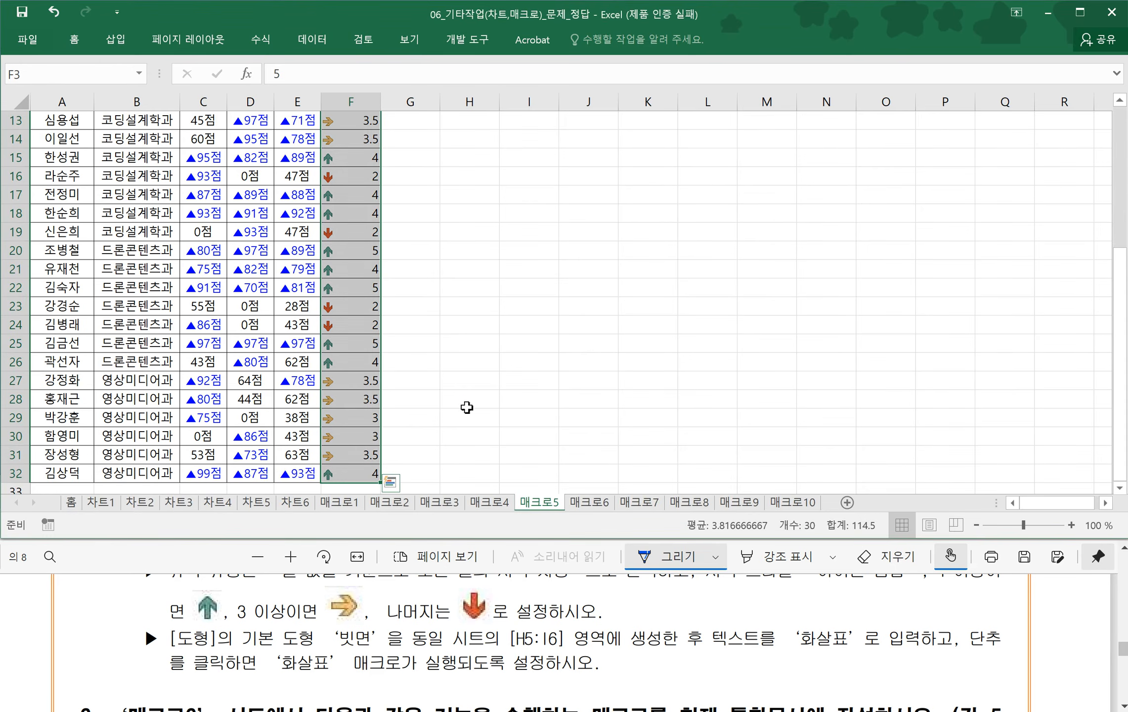
pyautogui.scroll(4, 467, 403)
pyautogui.click(470, 287)
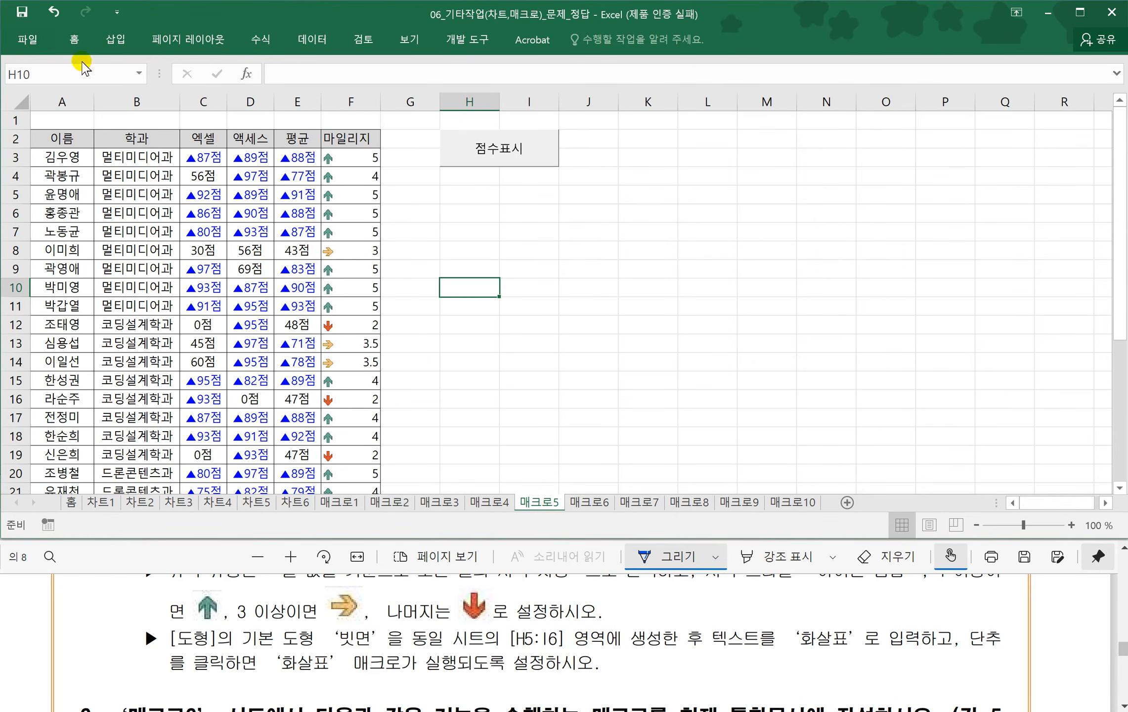
pyautogui.click(74, 41)
pyautogui.click(115, 39)
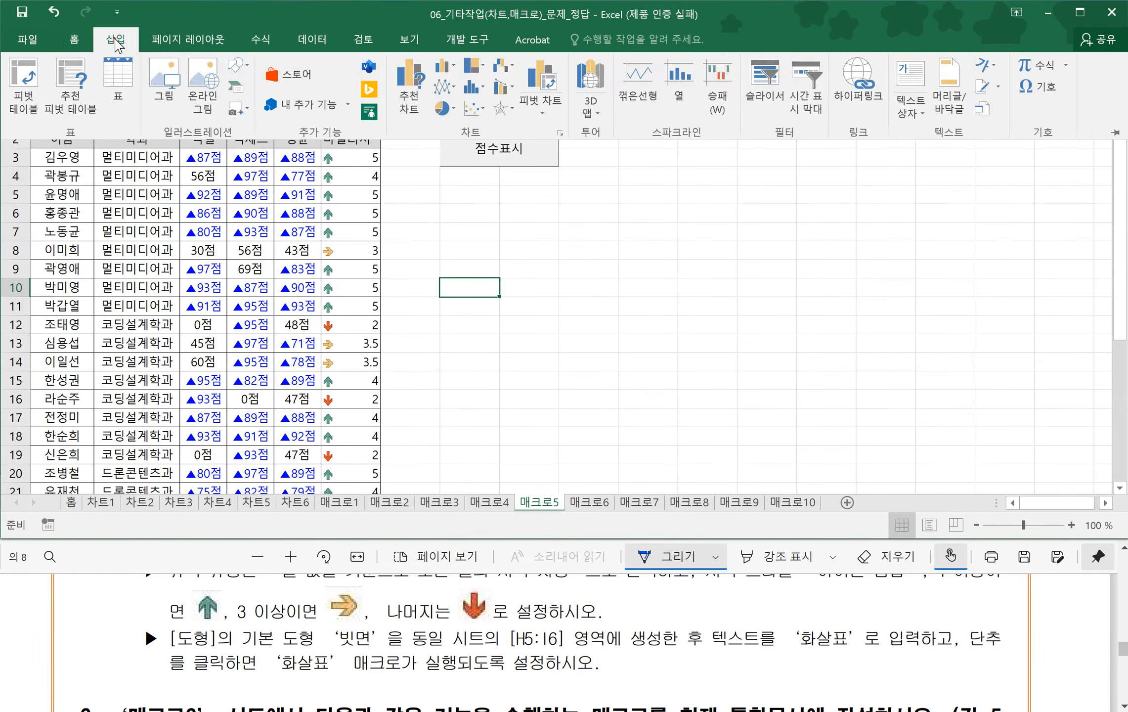
pyautogui.click(235, 65)
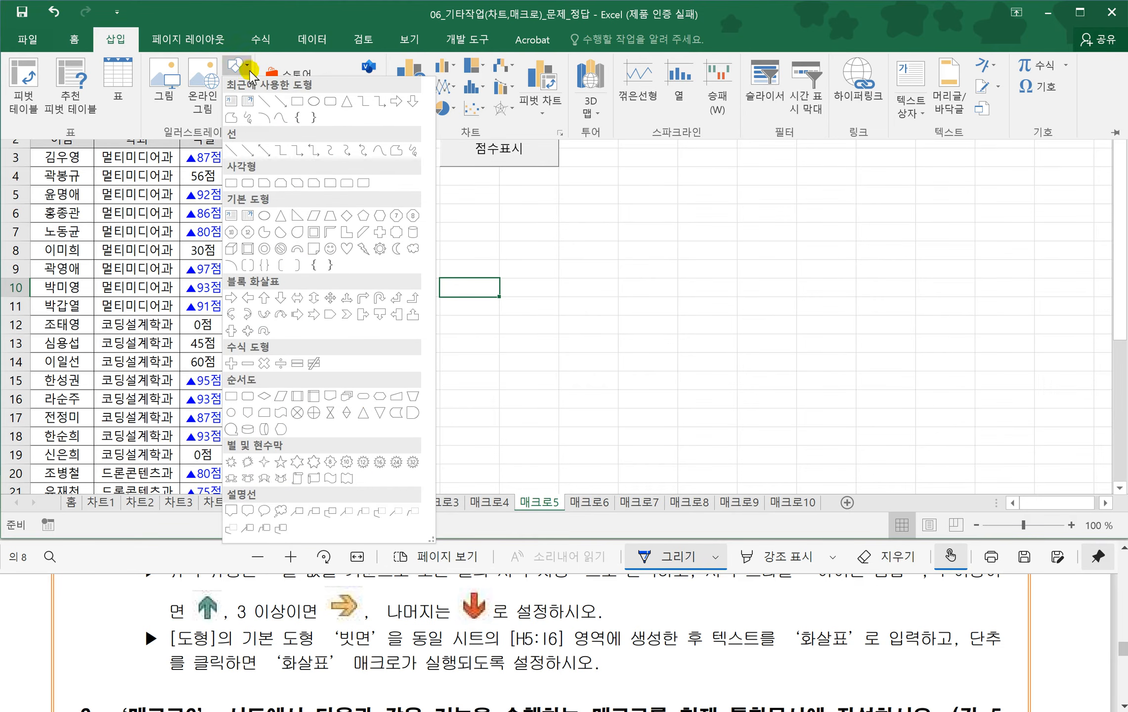
pyautogui.click(249, 248)
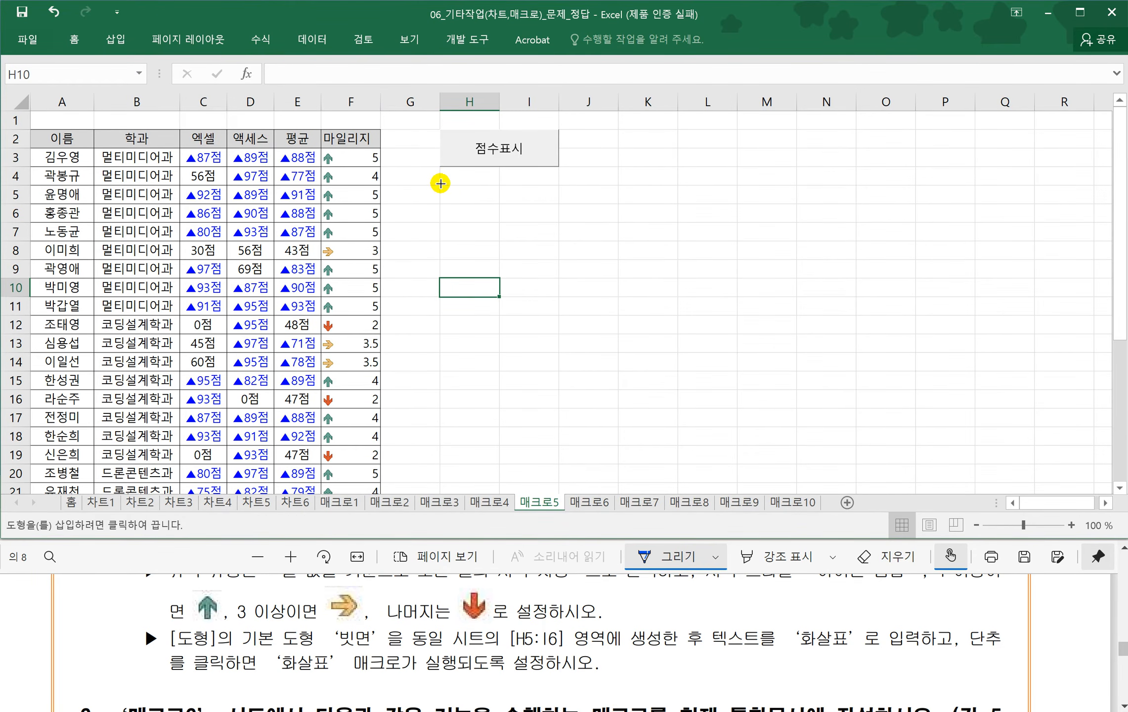
pyautogui.moveTo(440, 185); pyautogui.dragTo(558, 229)
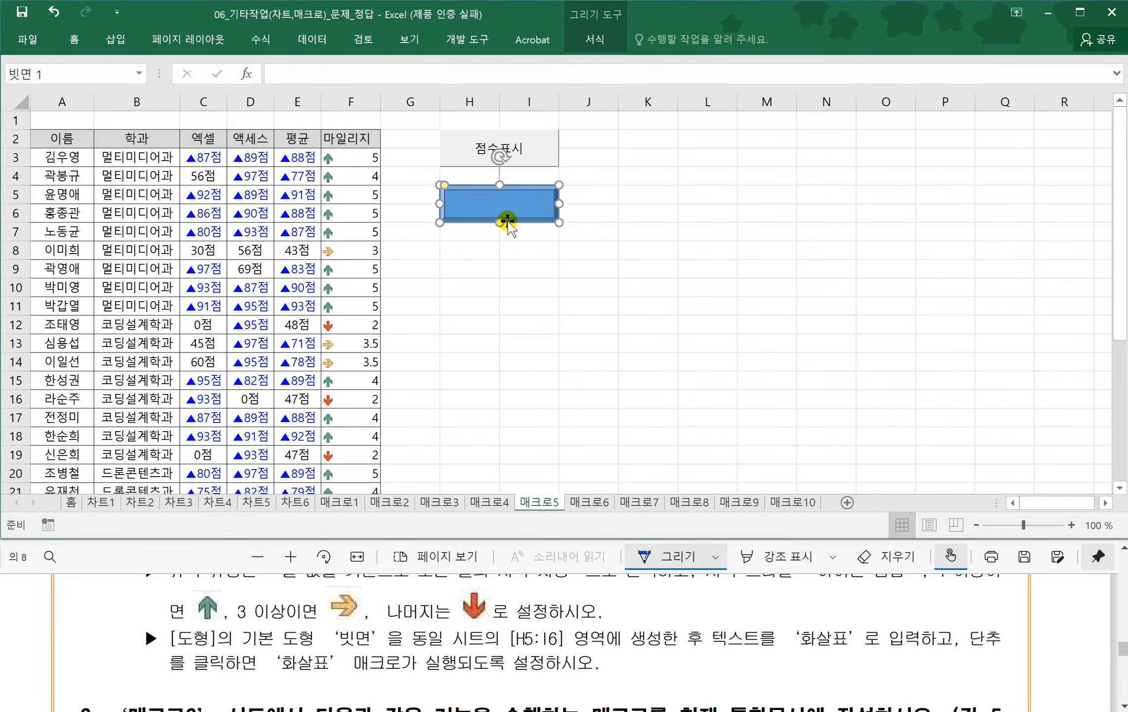
# - Enter 화살표 as the bevel shape's text and underline the matching text instruction in the PDF
pyautogui.write('화살표')
pyautogui.moveTo(712, 649); pyautogui.dragTo(873, 649)
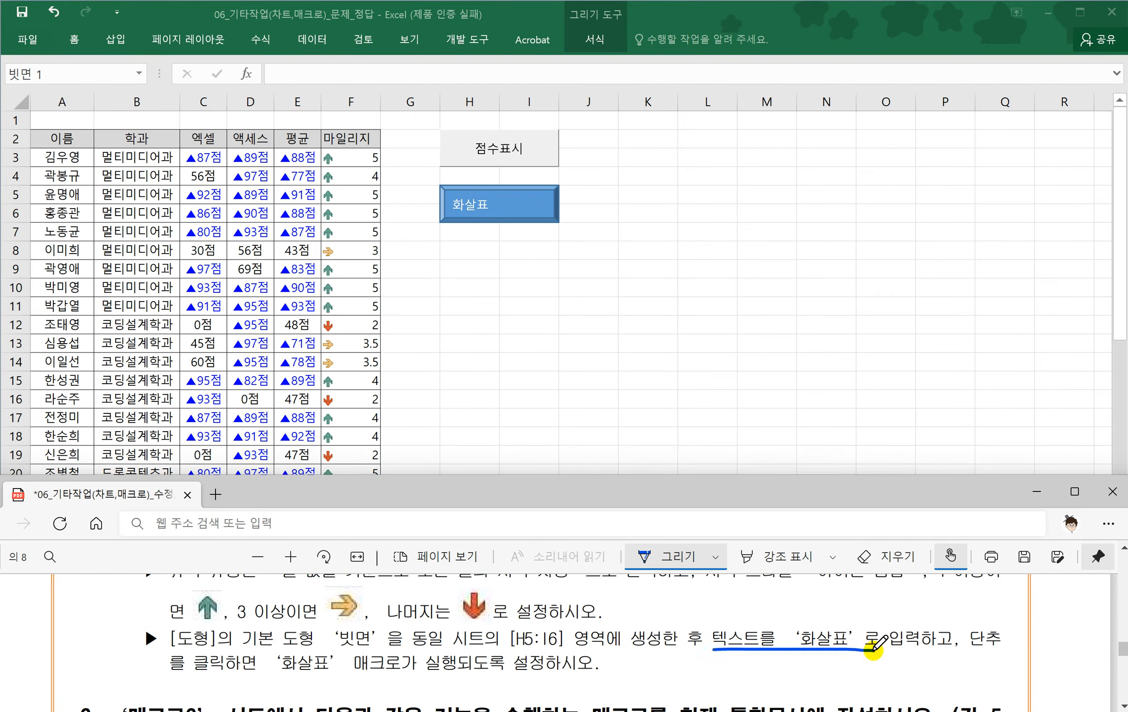
pyautogui.click(534, 296)
pyautogui.click(524, 269)
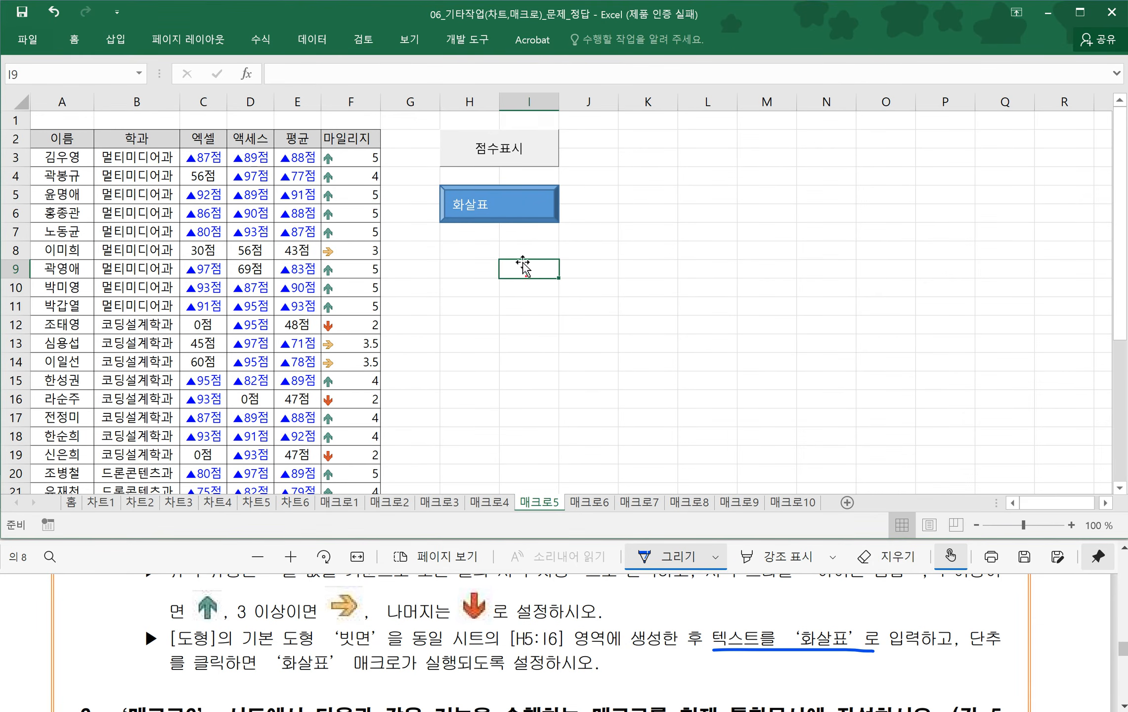
# - Assign the 화살표 macro to the bevel shape over H5:I6
pyautogui.click(523, 218)
pyautogui.rightClick(523, 218)
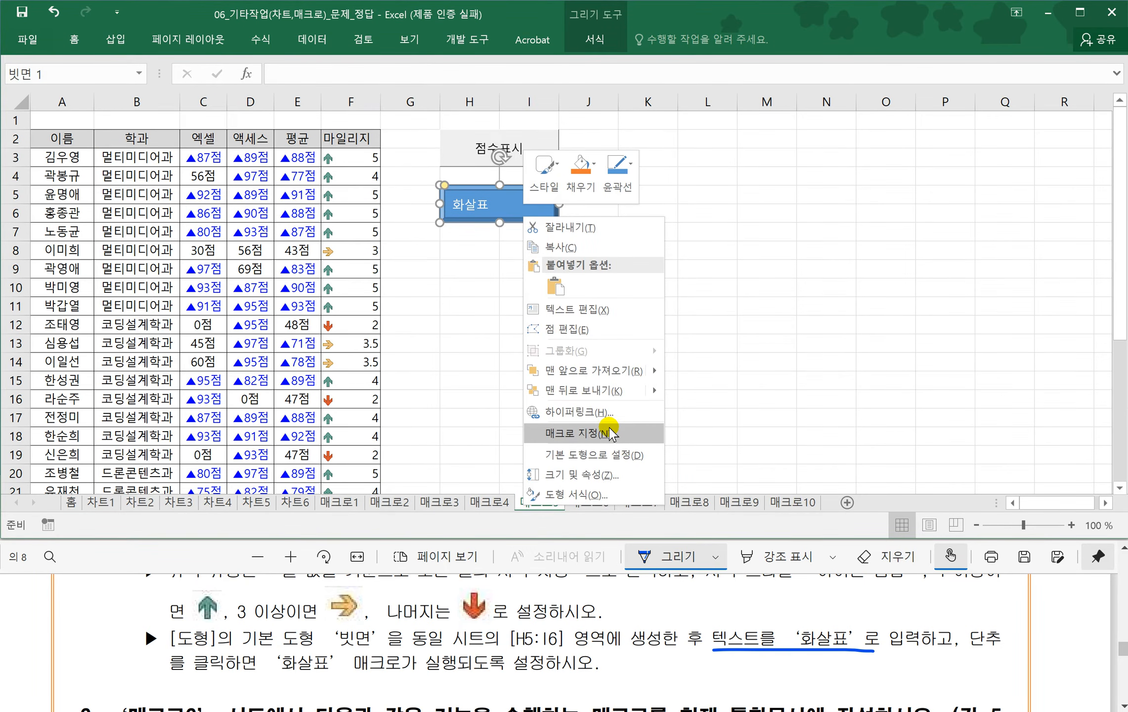
pyautogui.click(610, 433)
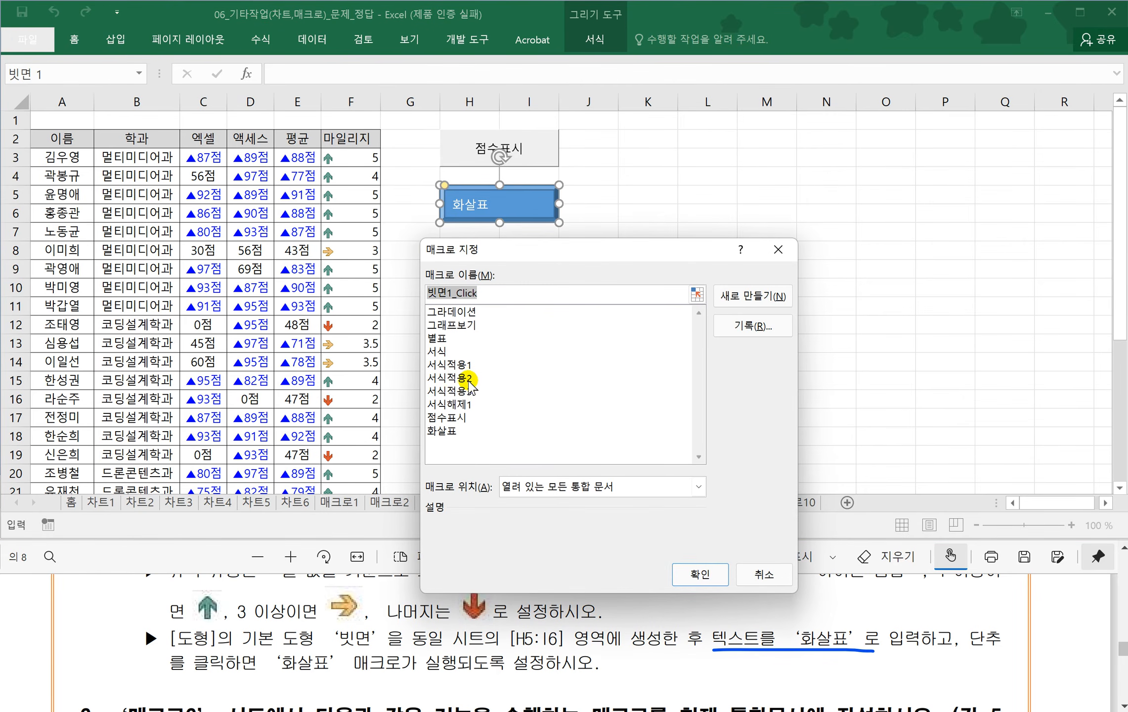
pyautogui.click(449, 432)
pyautogui.click(700, 573)
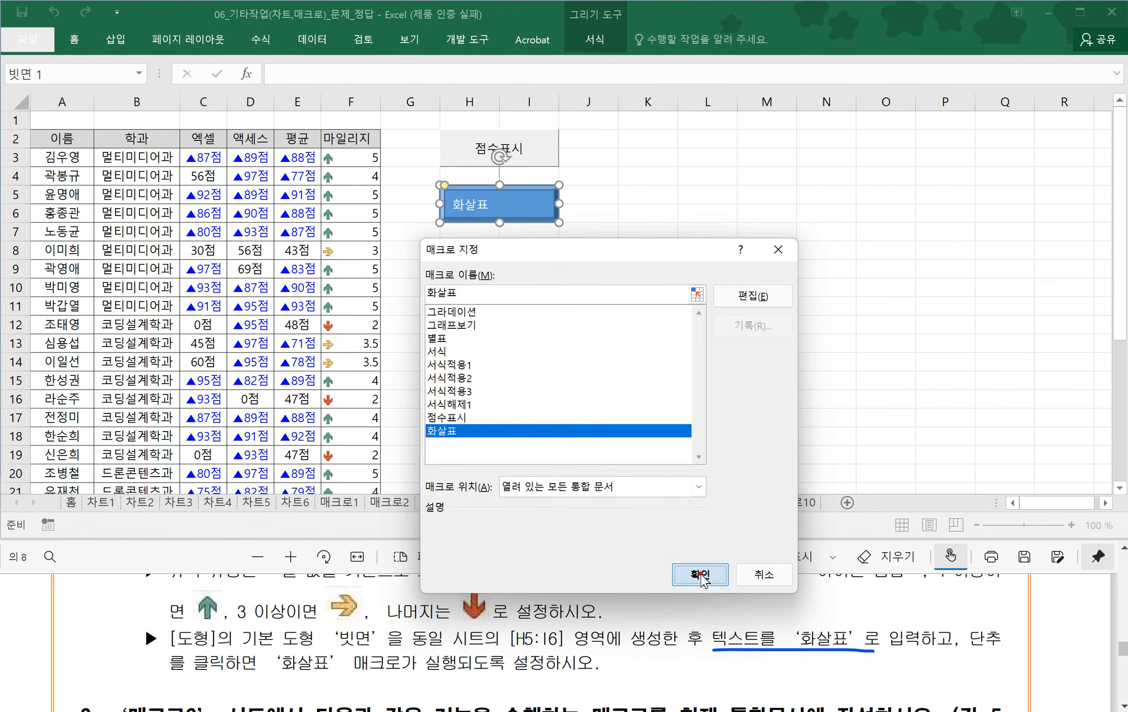
pyautogui.click(618, 384)
# - Switch to the 매크로6 sheet and bring up the first instruction of exercise 6 in the PDF
pyautogui.click(597, 502)
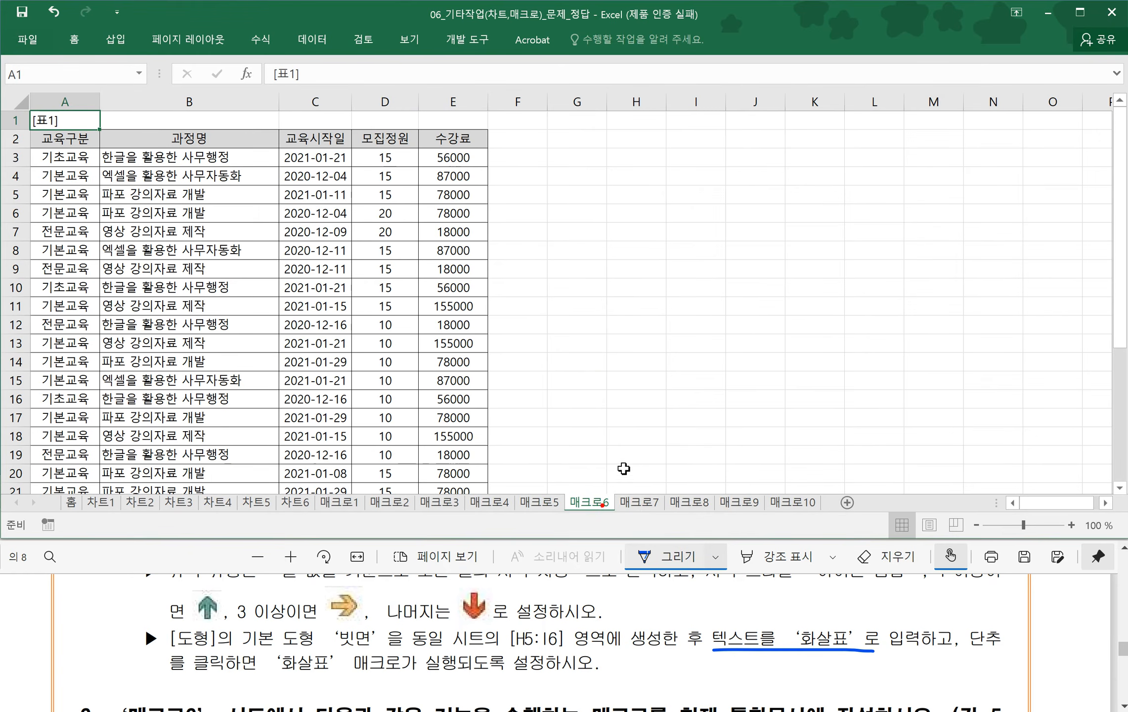
pyautogui.click(309, 615)
pyautogui.scroll(-5, 304, 625)
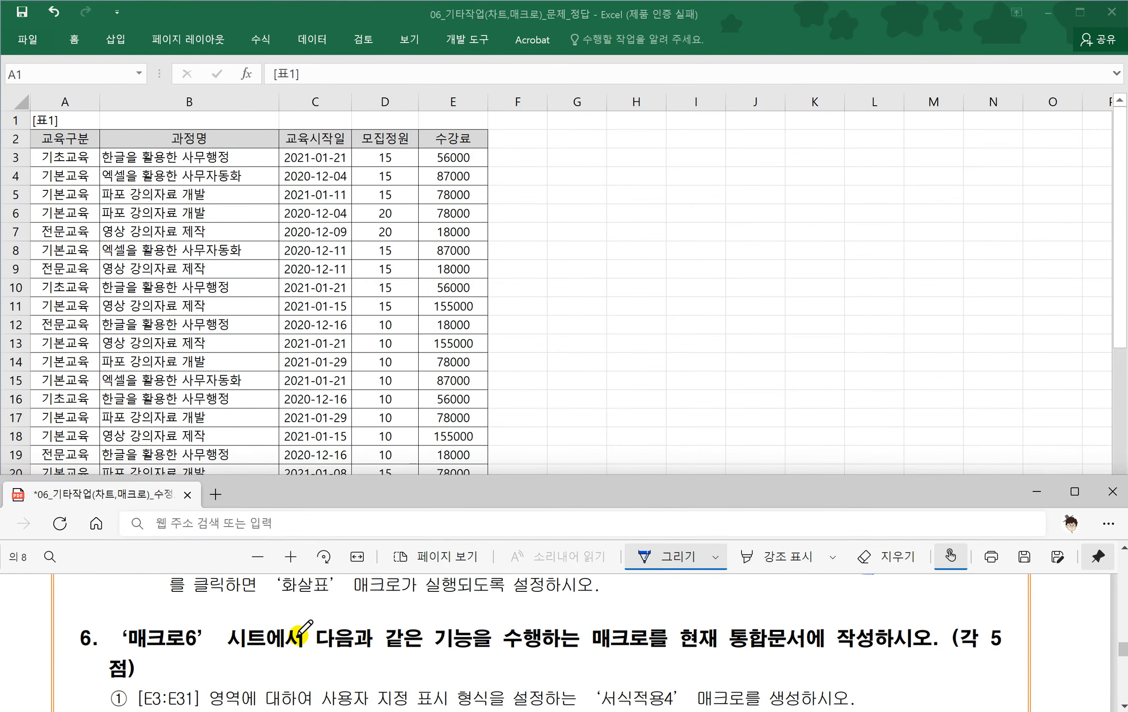
pyautogui.click(613, 403)
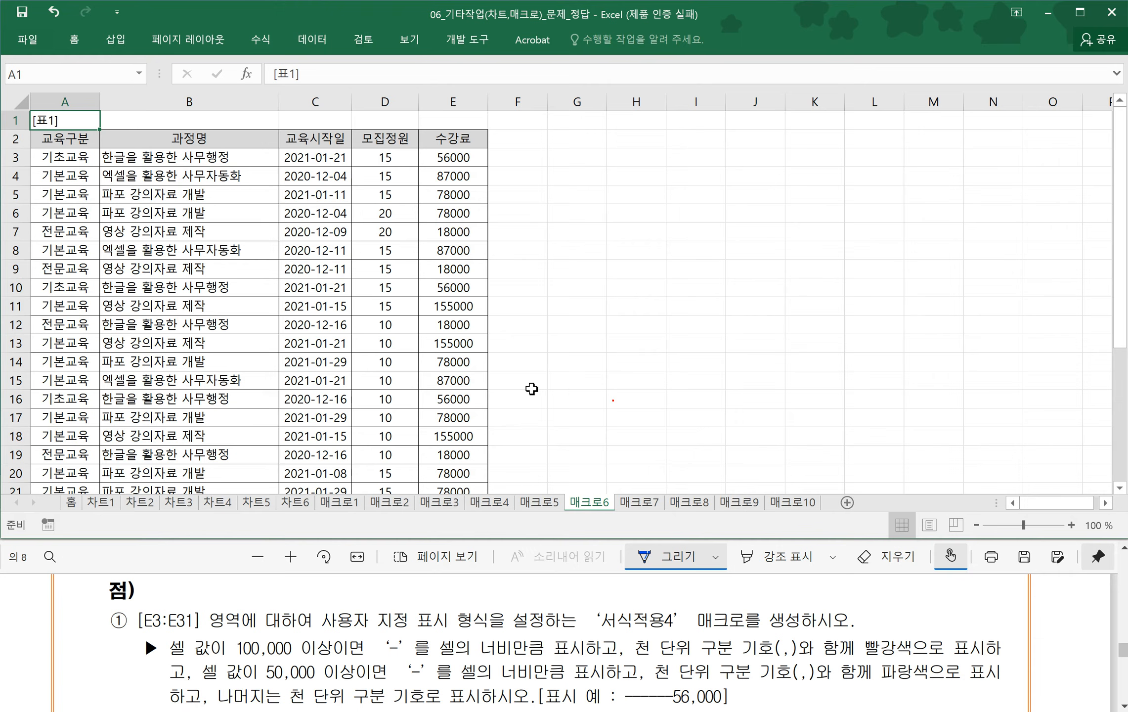
# - Mark the custom number format and macro name in the PDF, and start recording a macro named 서식적용4 in the current workbook
pyautogui.click(549, 229)
pyautogui.click(467, 40)
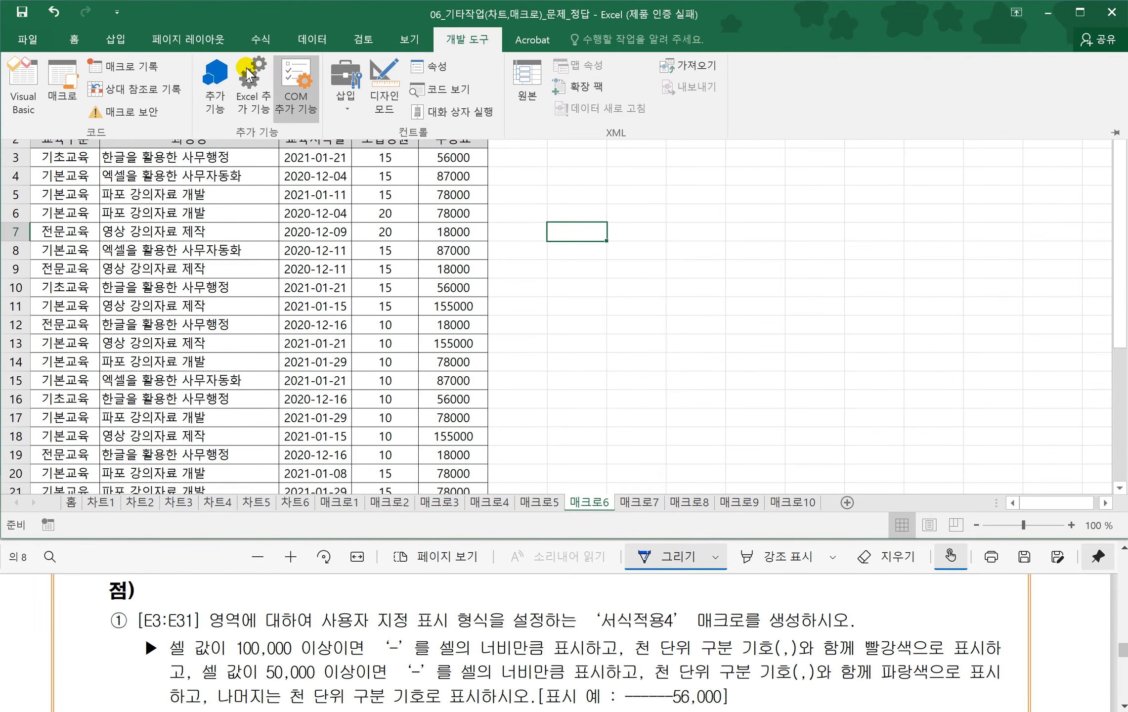
pyautogui.click(148, 67)
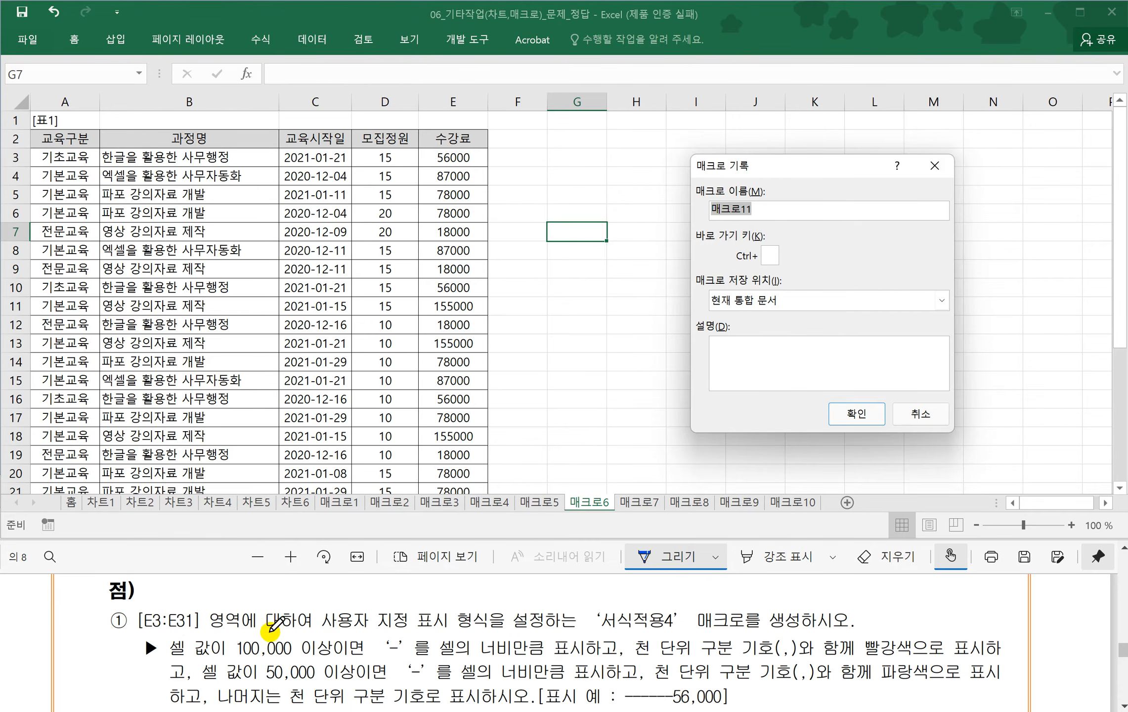
pyautogui.moveTo(323, 631); pyautogui.dragTo(488, 631)
pyautogui.moveTo(595, 608)
pyautogui.mouseDown()
pyautogui.moveTo(602, 632)
pyautogui.moveTo(682, 632)
pyautogui.moveTo(685, 599)
pyautogui.moveTo(608, 604)
pyautogui.mouseUp()
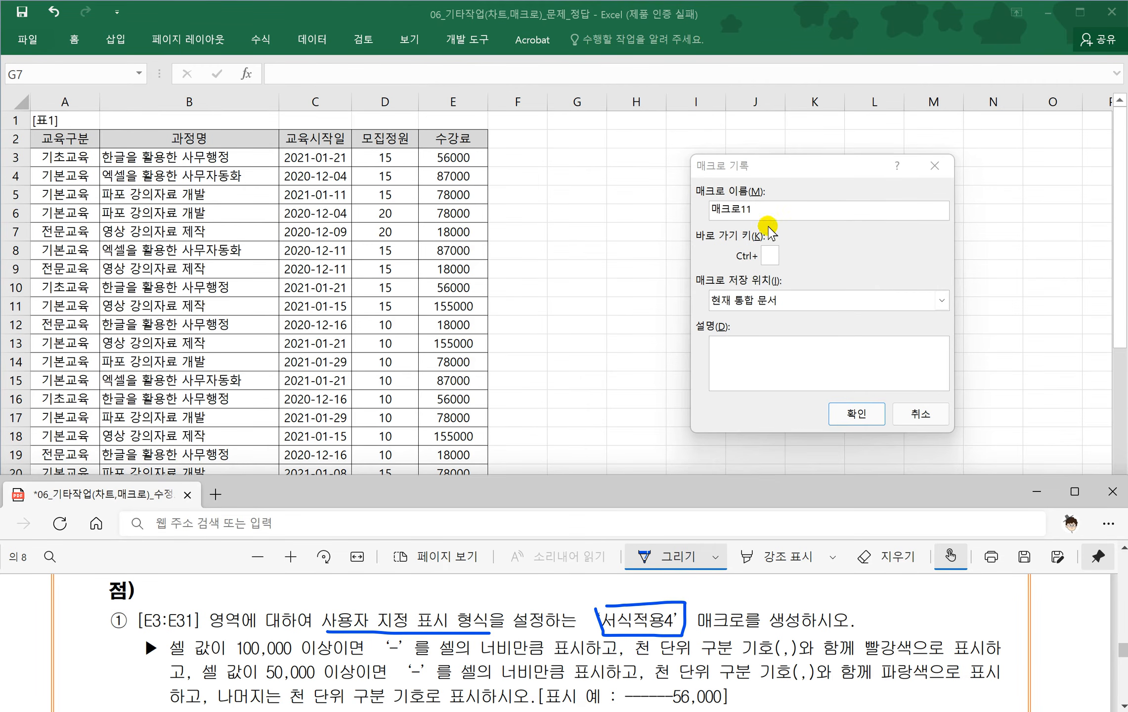
pyautogui.click(765, 209)
pyautogui.write('서시5ㄱㅈ')
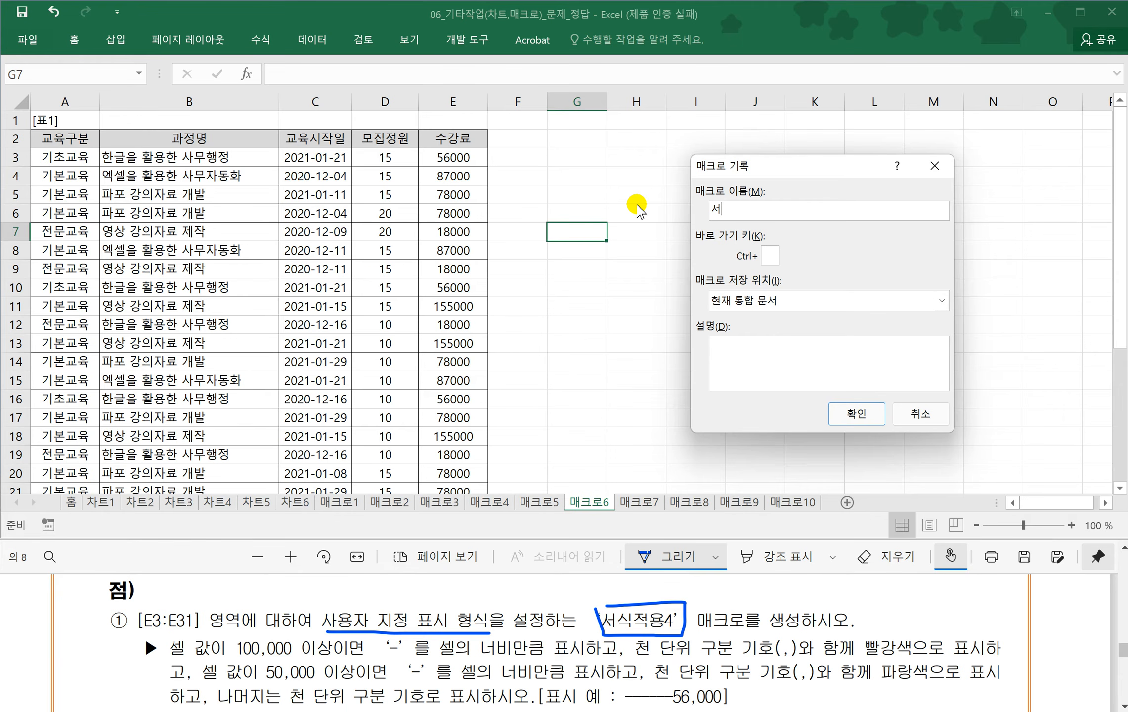
pyautogui.write('적ㅇ')
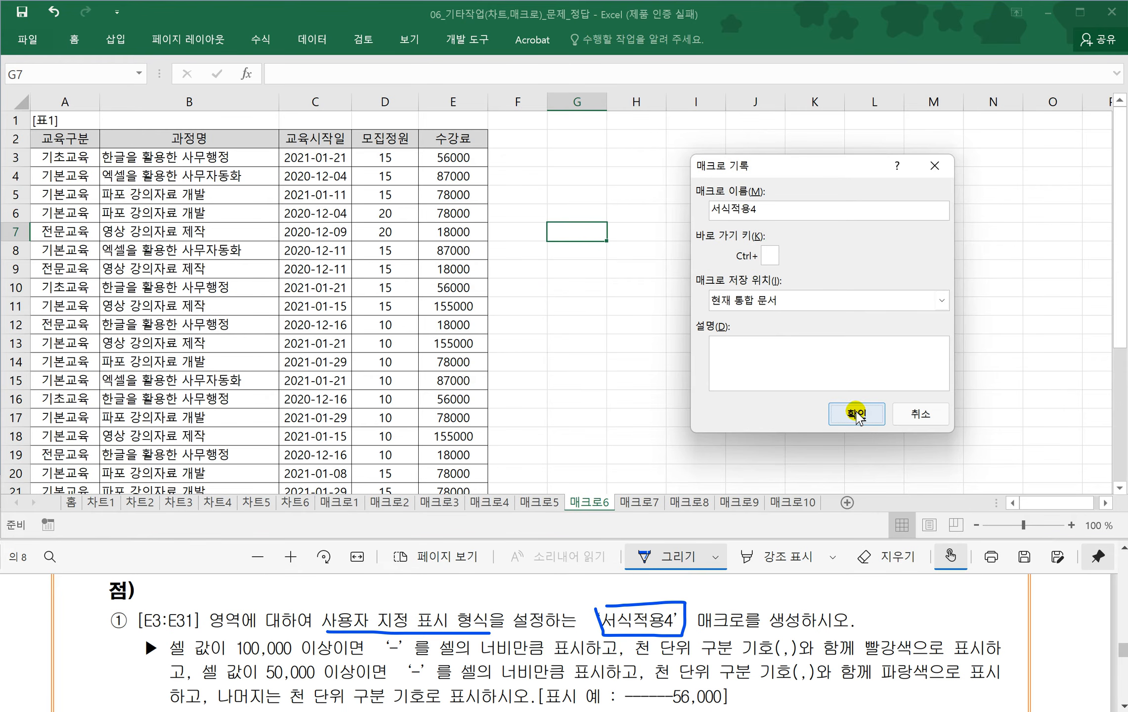
pyautogui.click(856, 415)
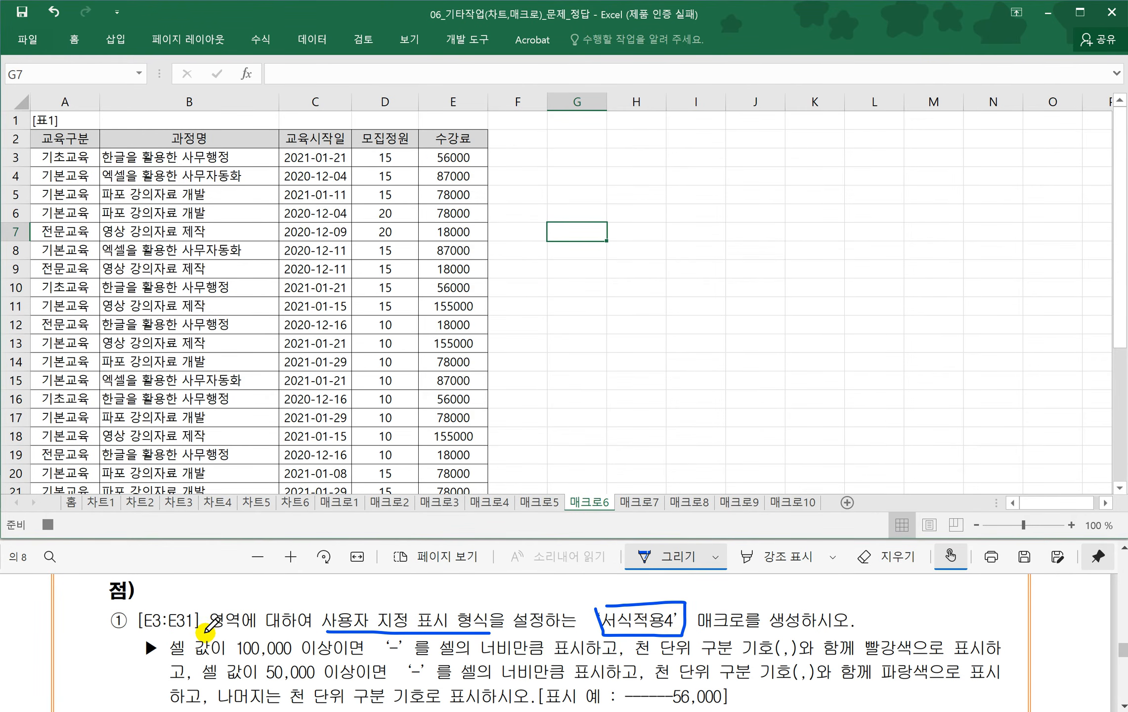
# - Begin a custom number format for E3:E31 with the red condition section [빨강][>=100000]*-#,##0
pyautogui.click(454, 158)
pyautogui.hotkey('ctrl', 'shift', 'Down')
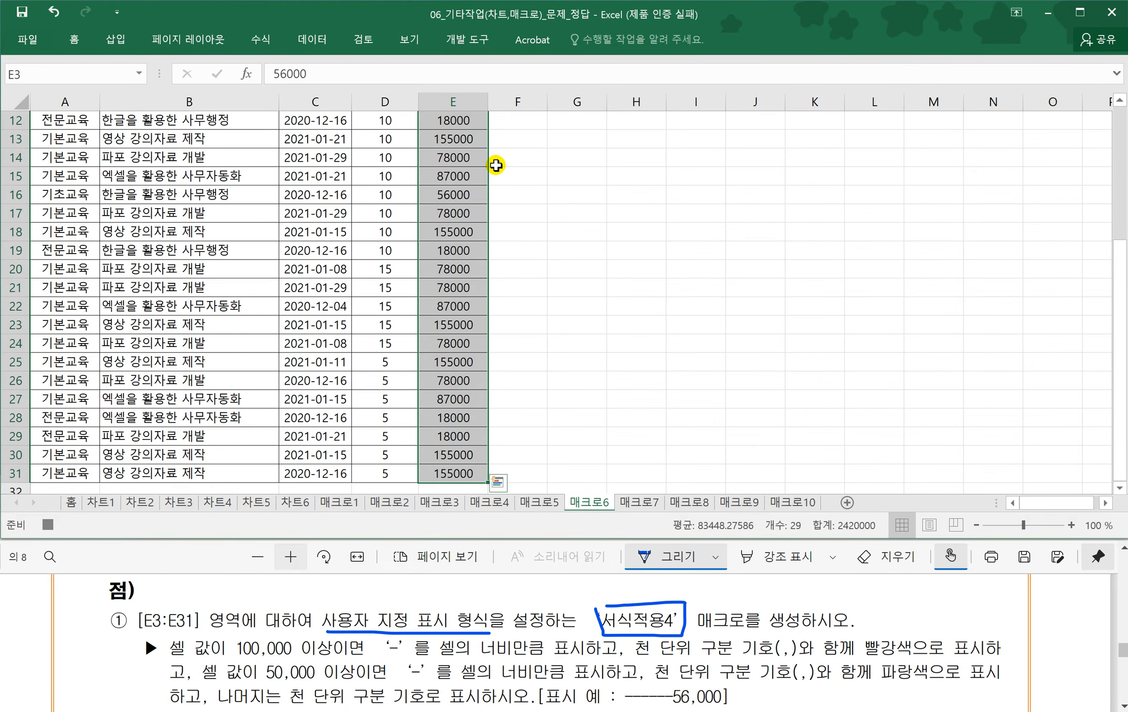
pyautogui.scroll(4, 496, 165)
pyautogui.hotkey('ctrl', '1')
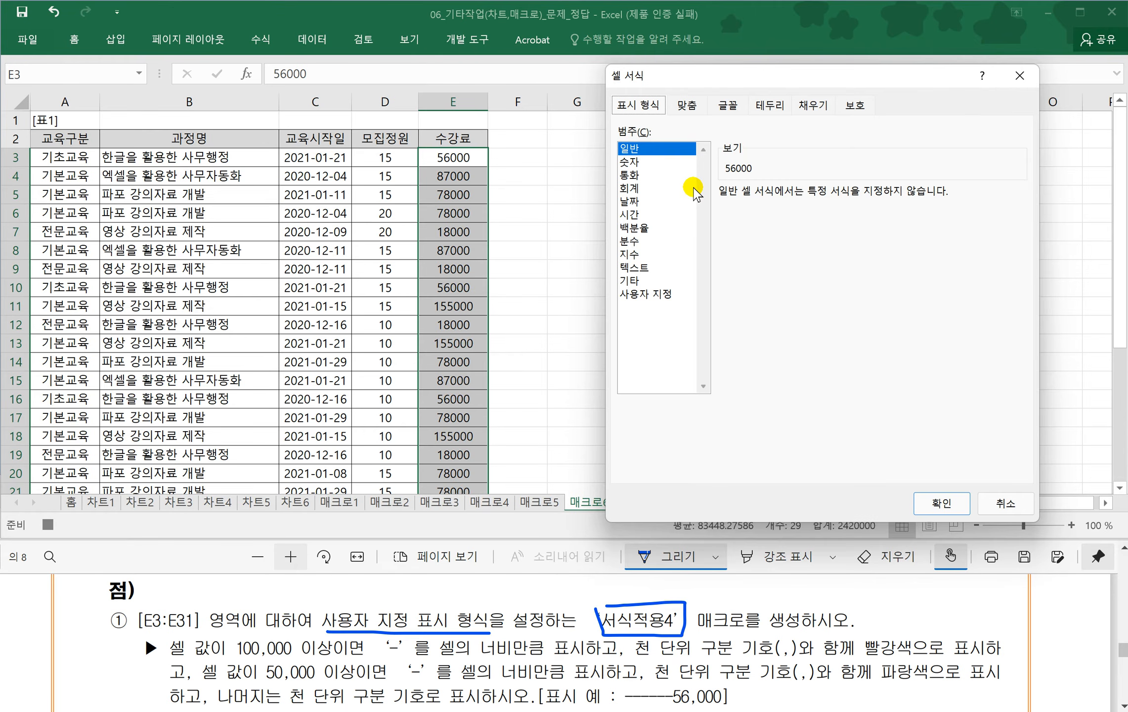
pyautogui.click(644, 293)
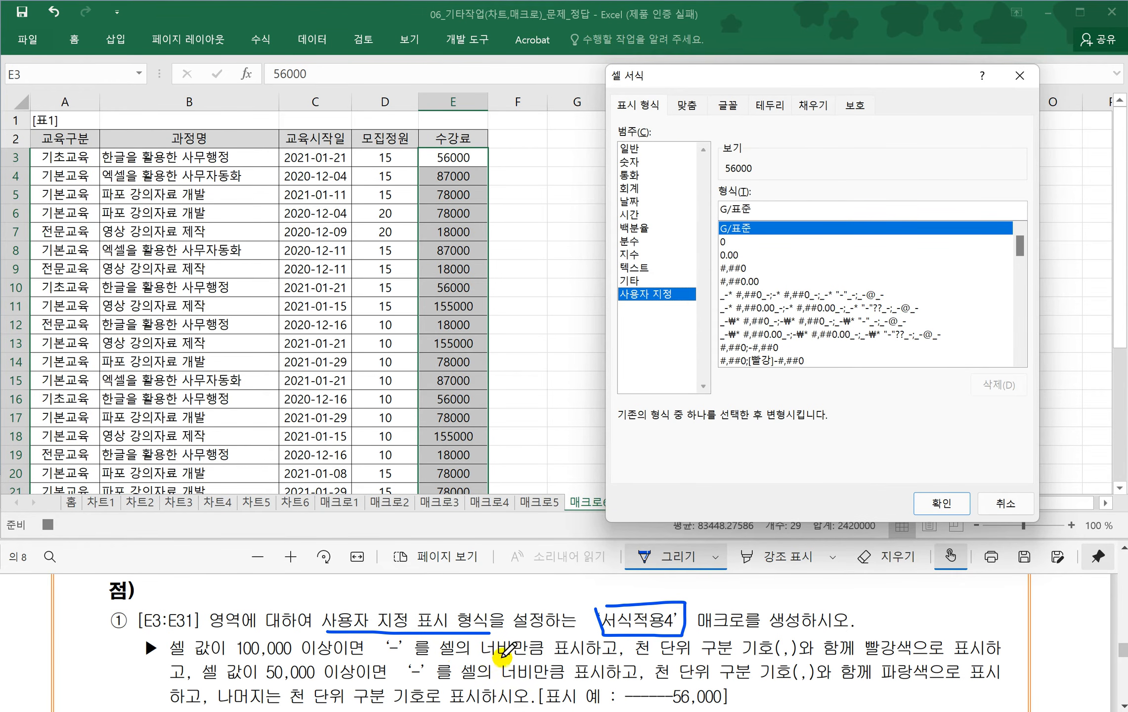
pyautogui.moveTo(754, 211); pyautogui.dragTo(661, 202)
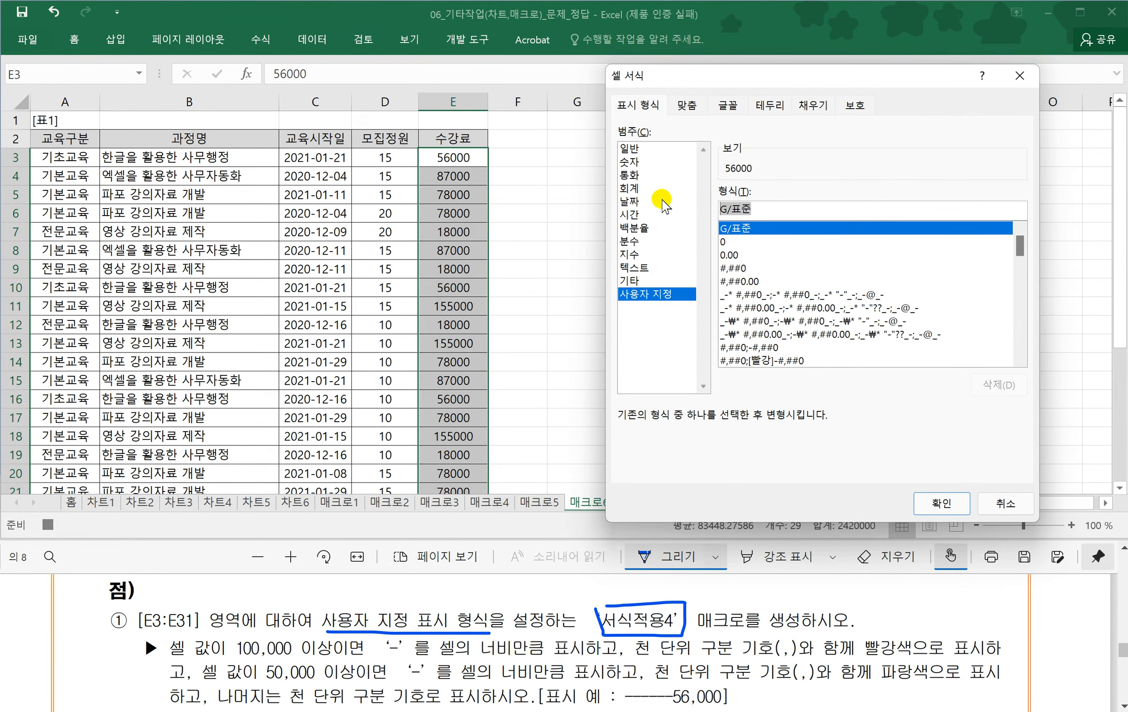
pyautogui.write('[>=100000')
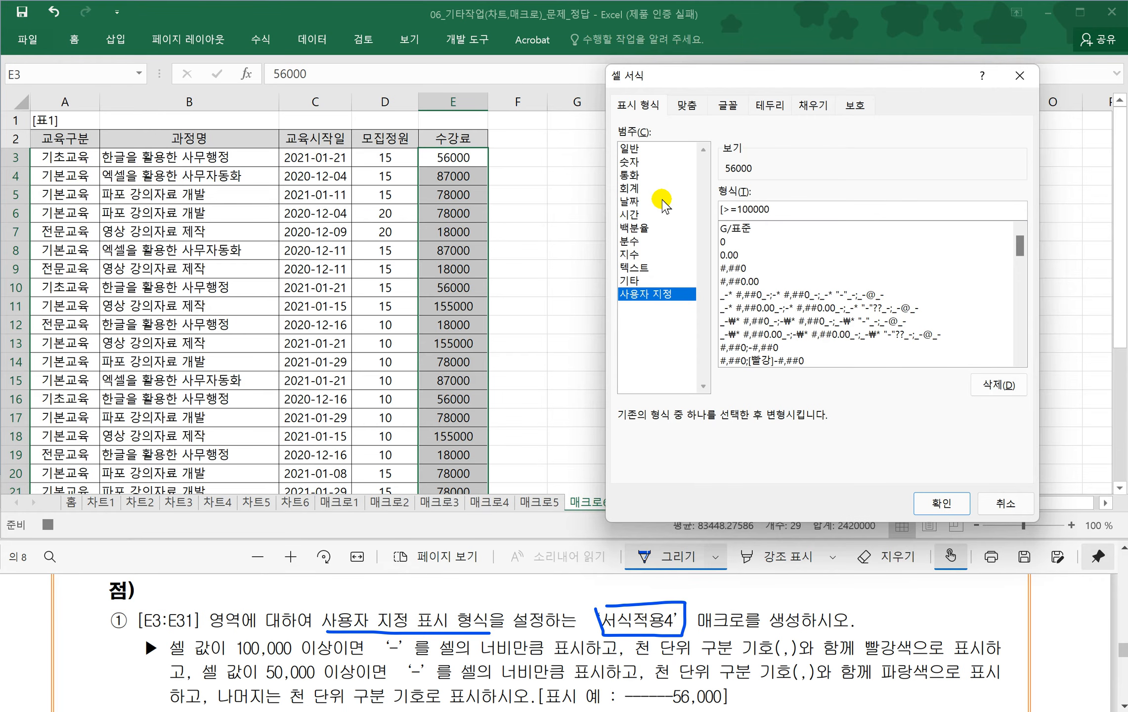
pyautogui.write(']')
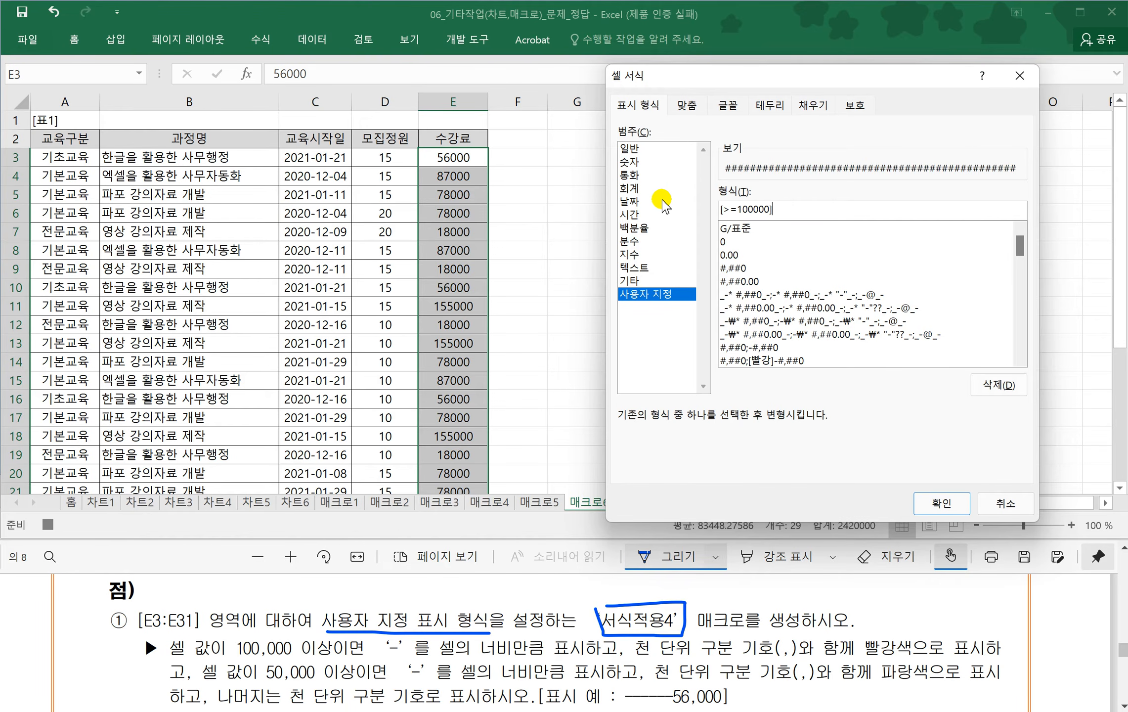
pyautogui.write('*-#,##0')
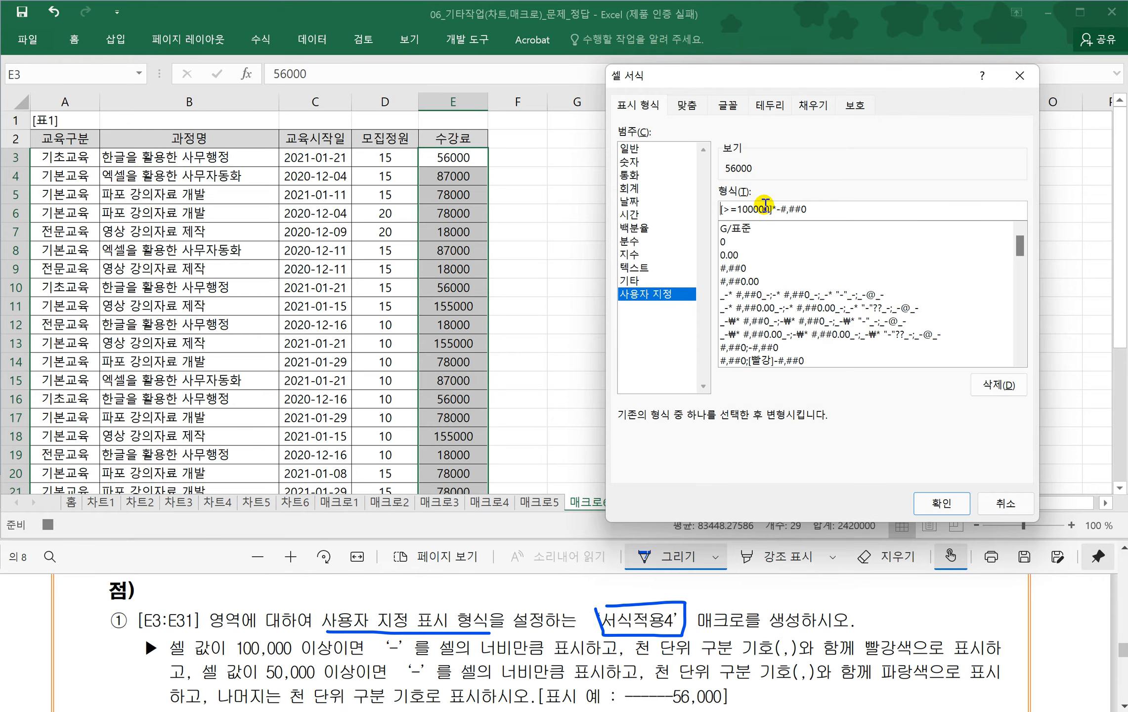
pyautogui.write('[빨강')
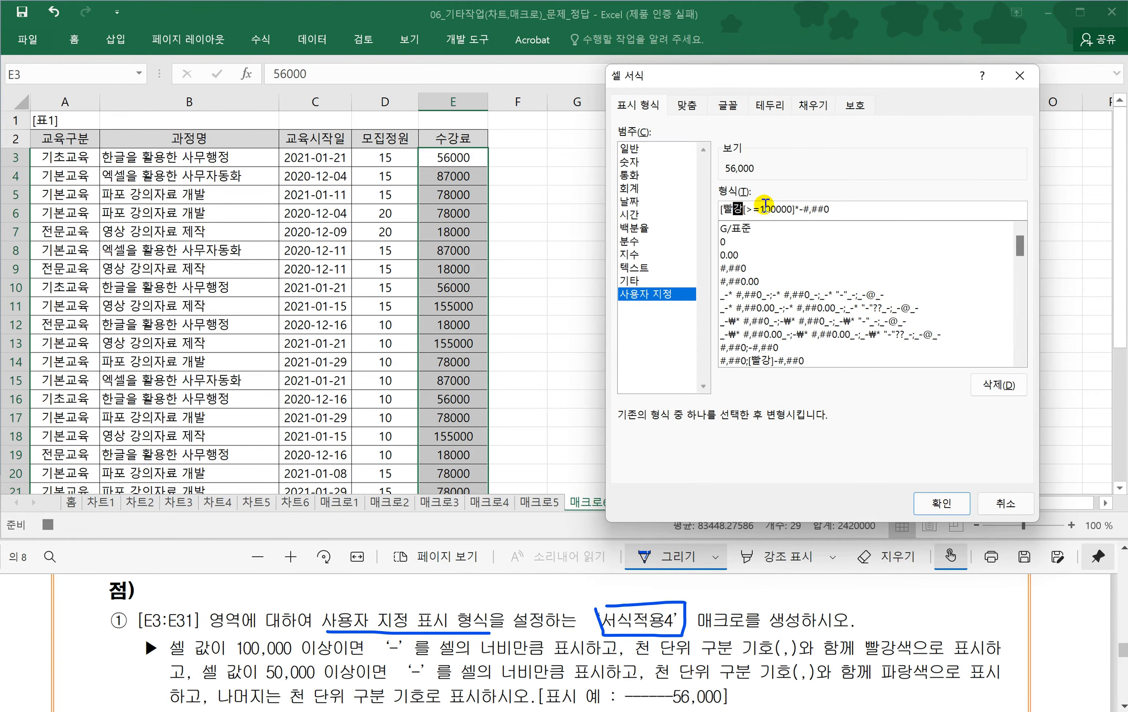
pyautogui.write(']')
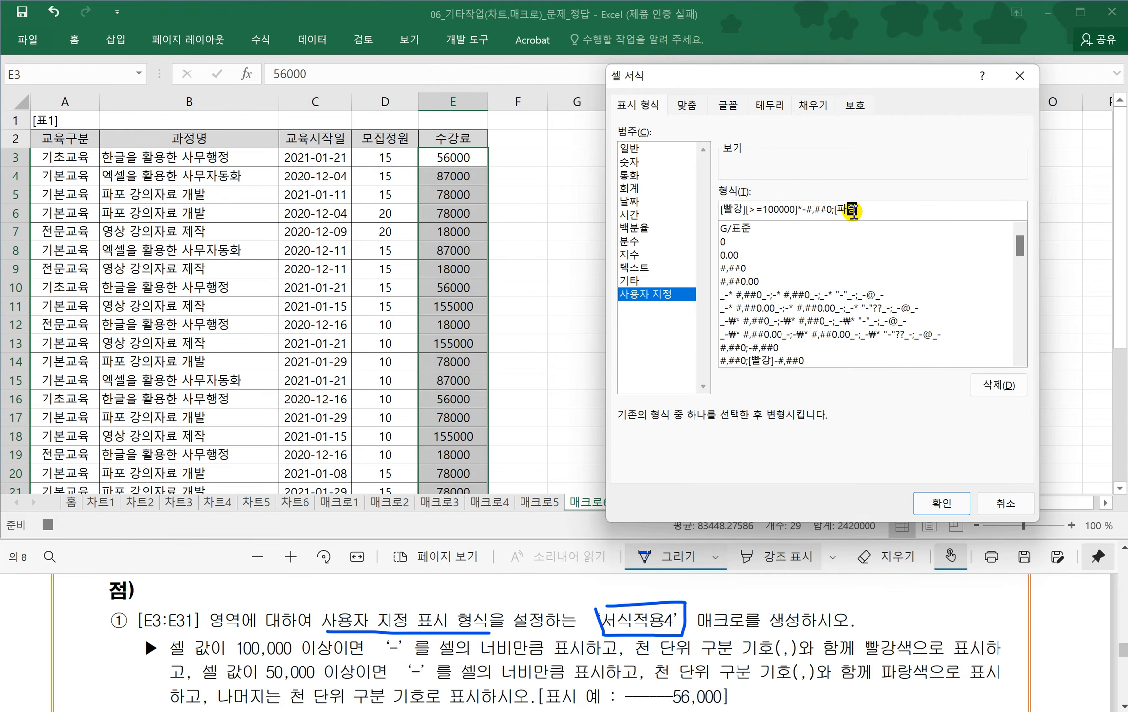
# - Complete the custom format with ;[파랑][>=50000]*-#,##0;#,##0, apply it to E3:E31, and stop recording the macro
pyautogui.write('][>=50000]*-#,##0;#,##0')
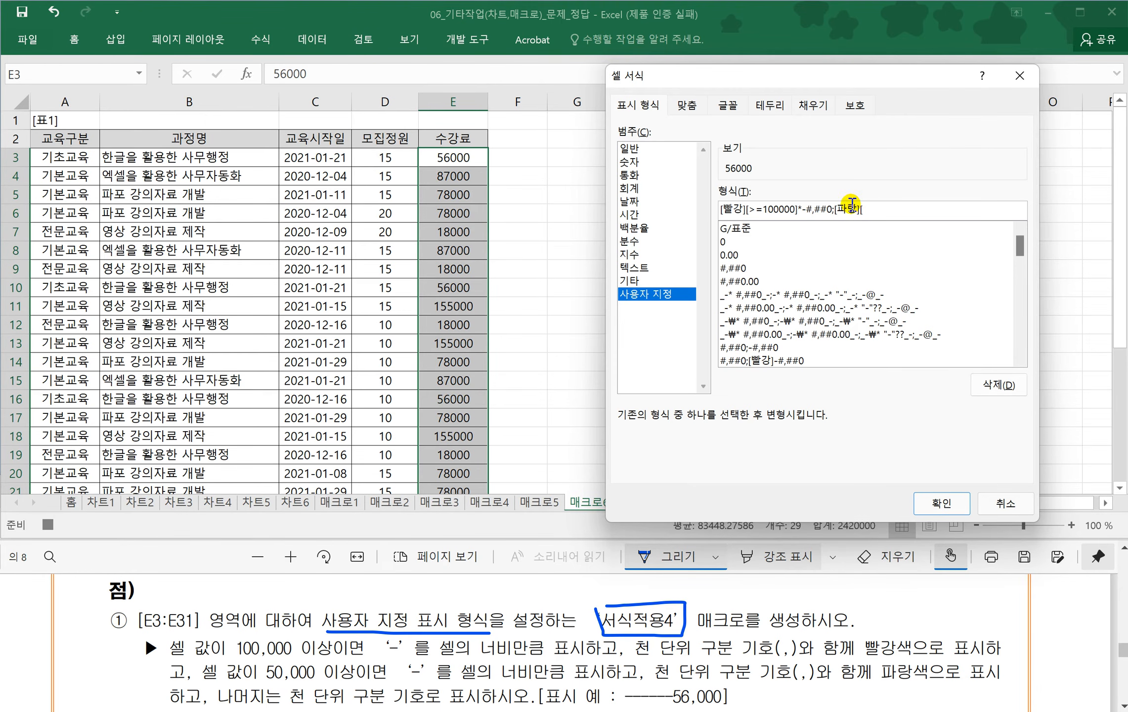
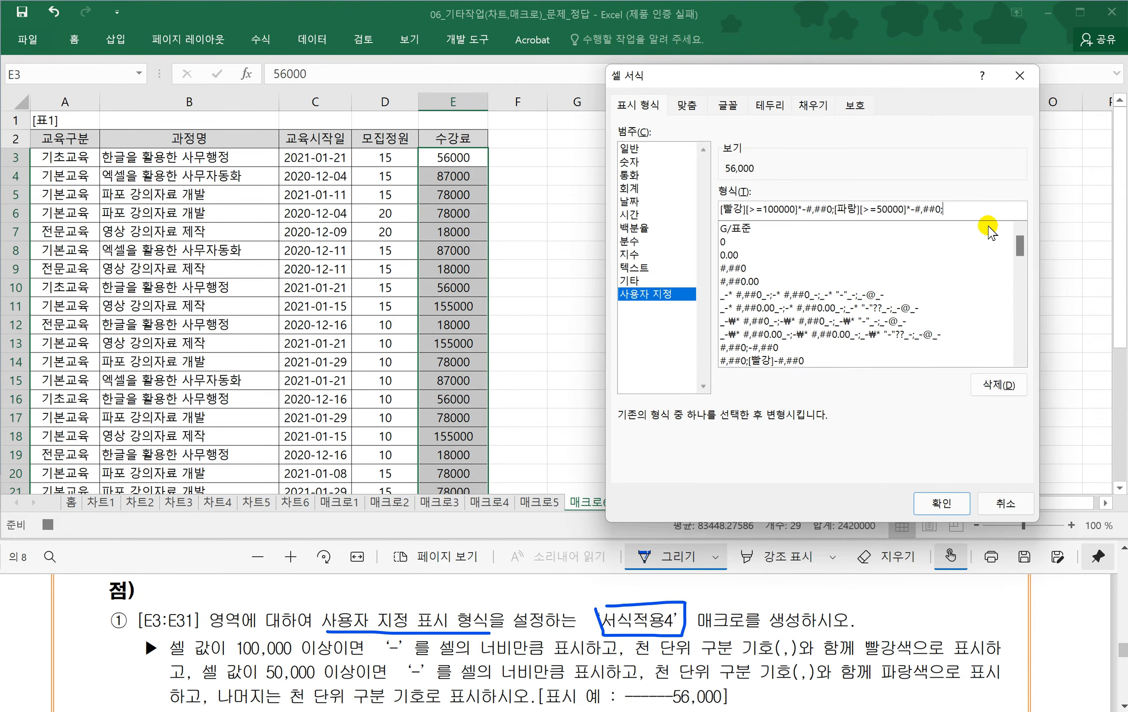
pyautogui.write('#,##0')
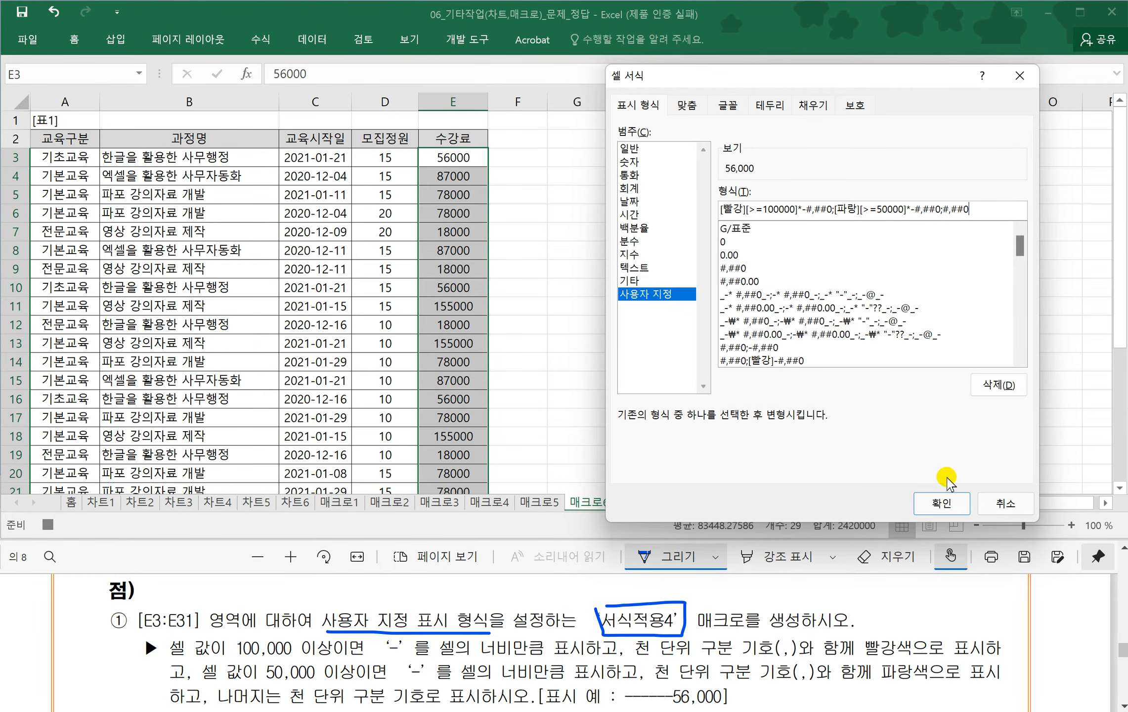
pyautogui.click(940, 503)
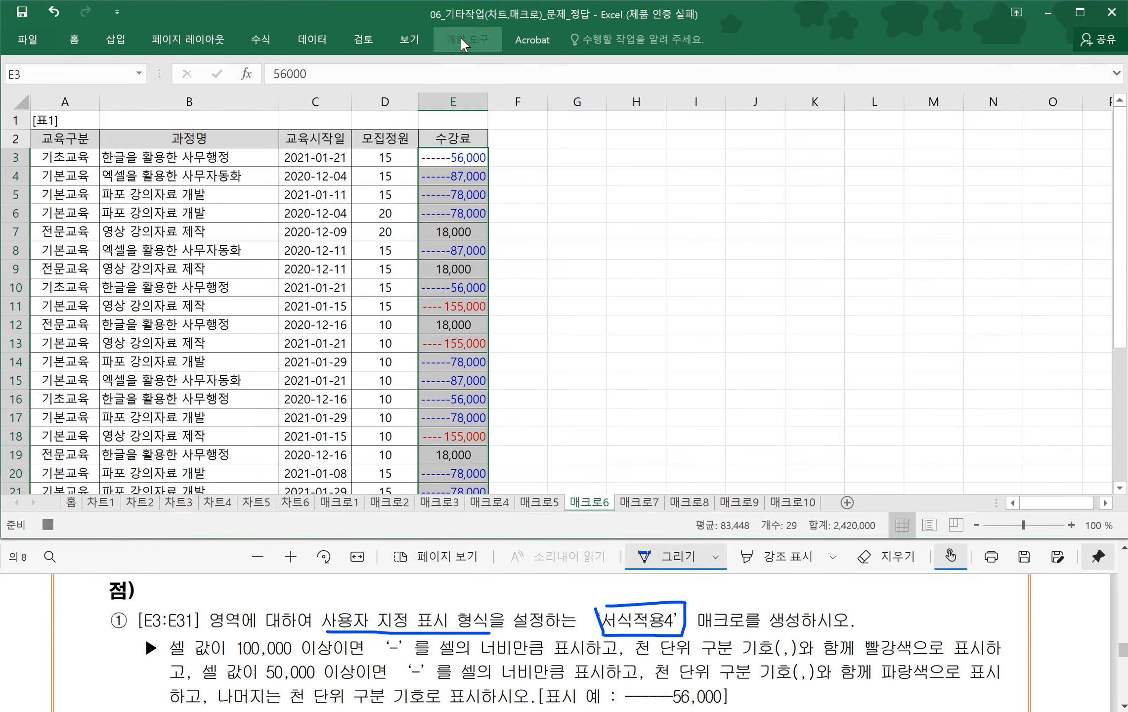
pyautogui.click(460, 36)
pyautogui.click(149, 67)
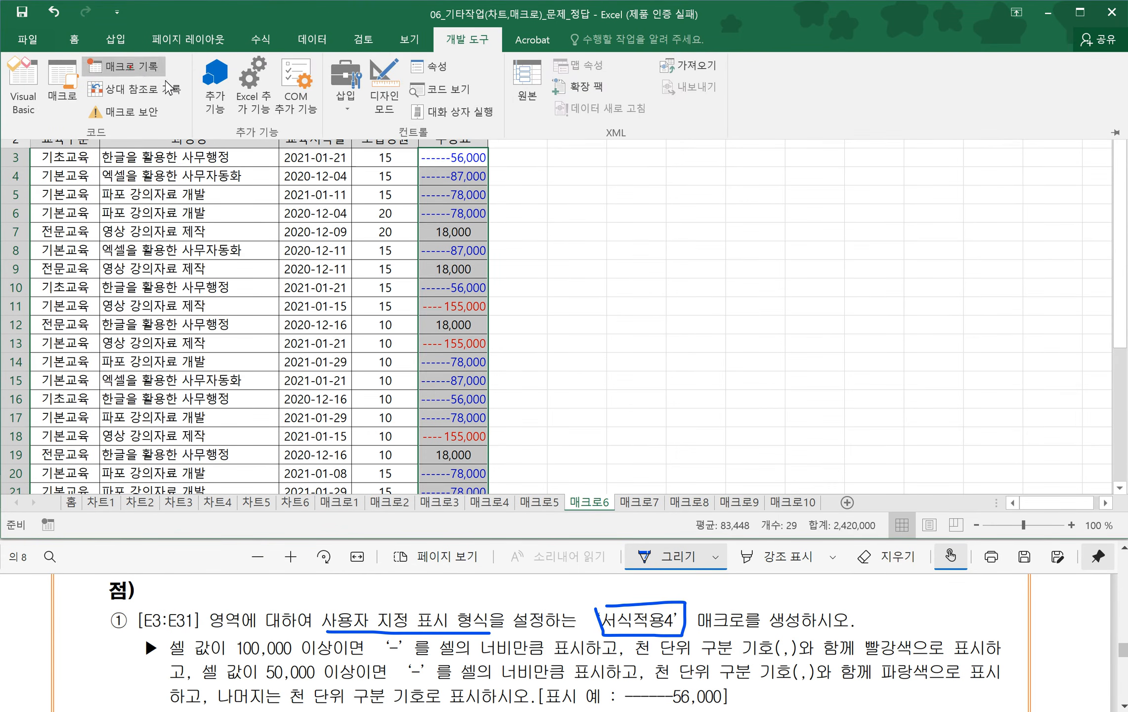
# - Bring up the bevel shape instruction in the PDF and underline its target range G3:H4
pyautogui.click(390, 611)
pyautogui.scroll(-2, 395, 621)
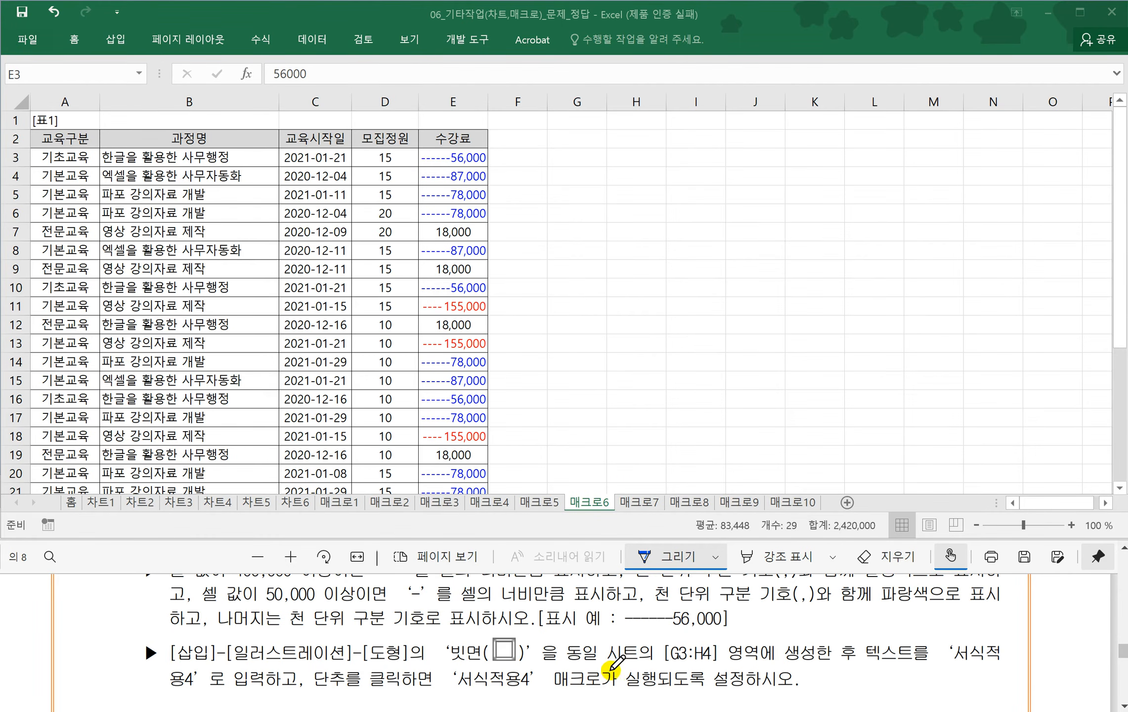
pyautogui.click(667, 665)
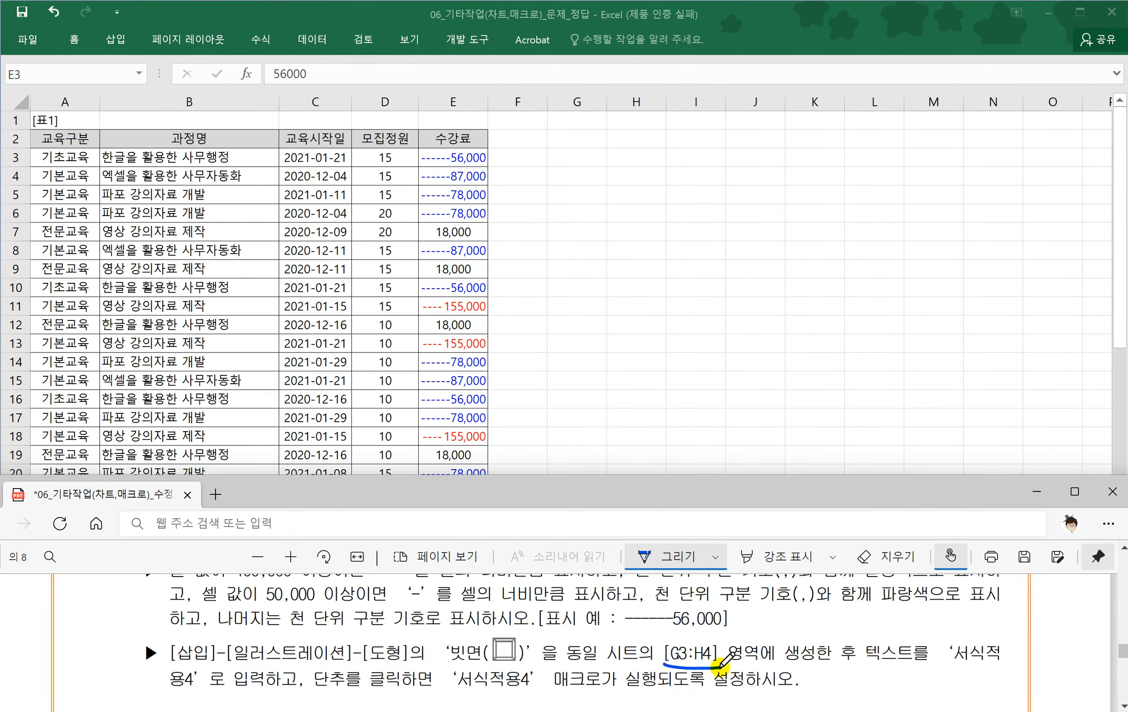
# - Draw a bevel (빗면) basic shape snapped to the cells G3:H4 on the 매크로6 sheet
pyautogui.click(567, 262)
pyautogui.click(584, 200)
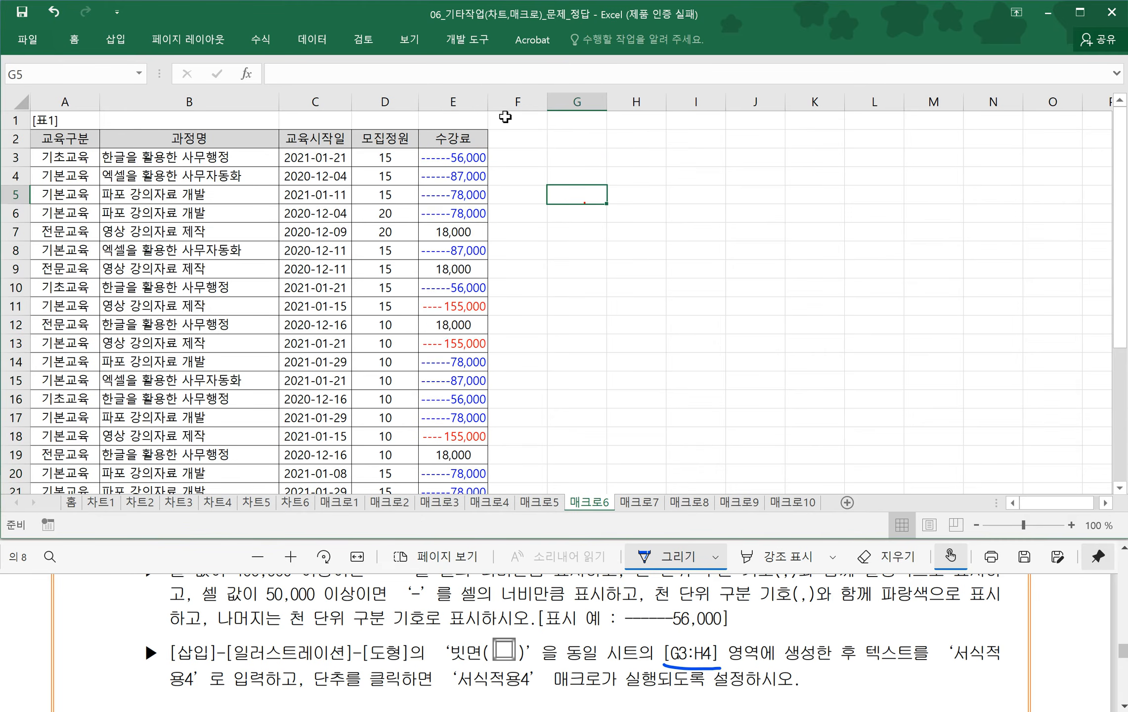
pyautogui.click(468, 39)
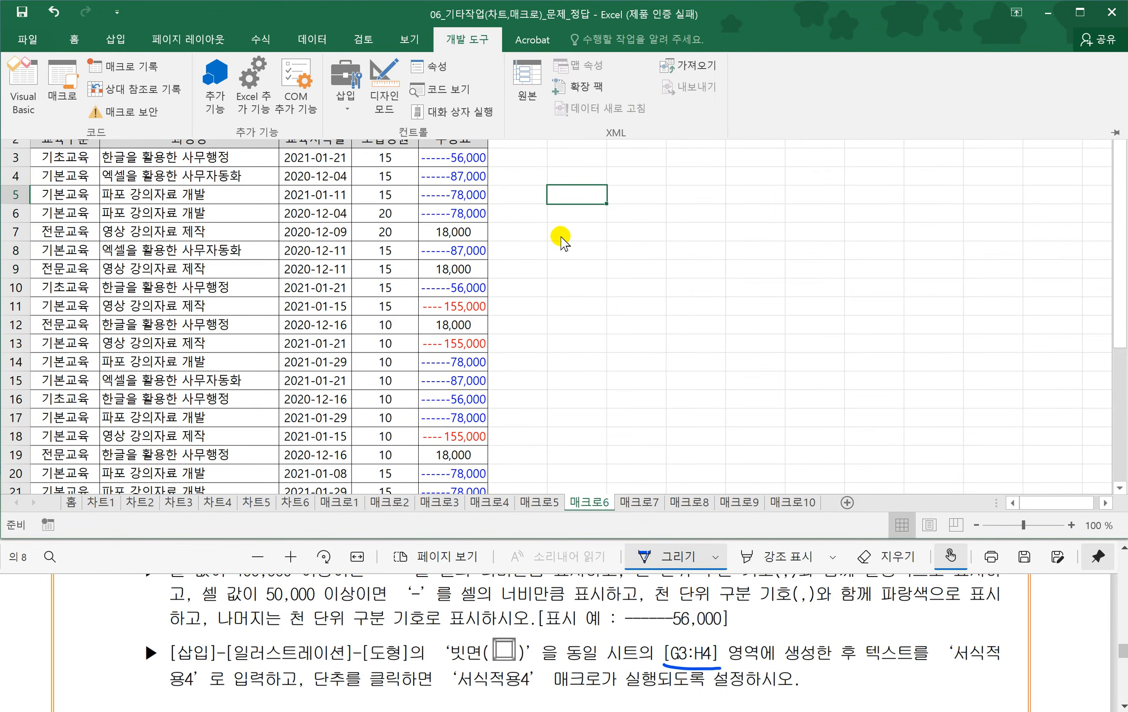
pyautogui.click(116, 39)
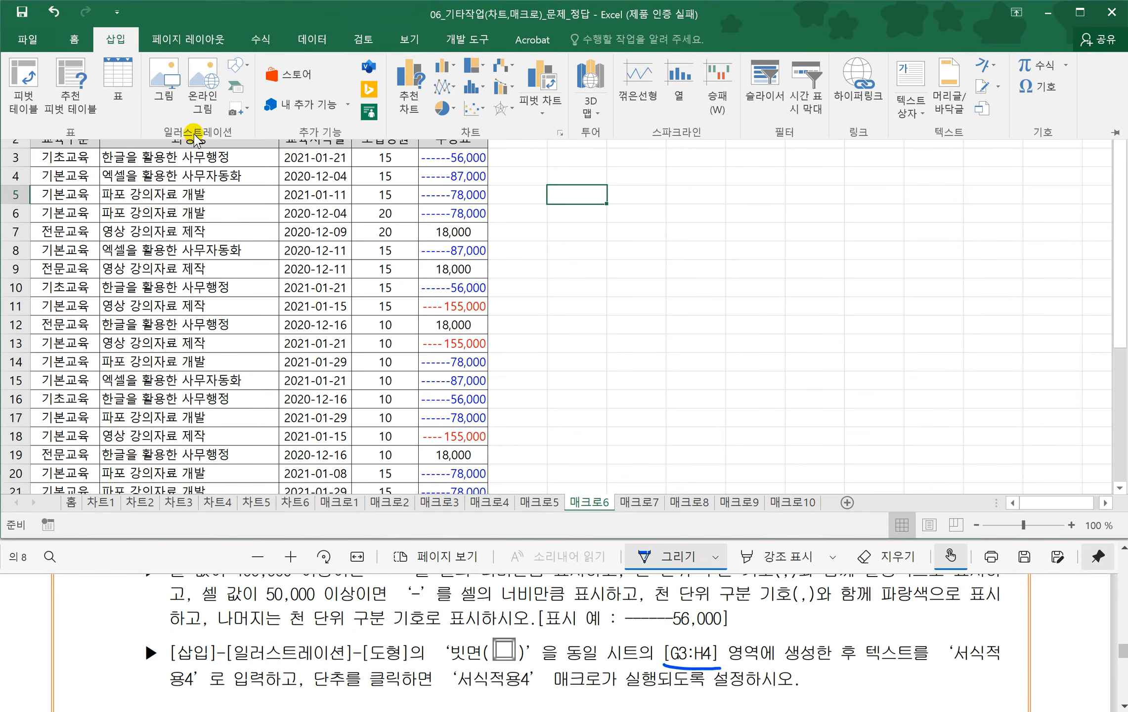
pyautogui.click(236, 65)
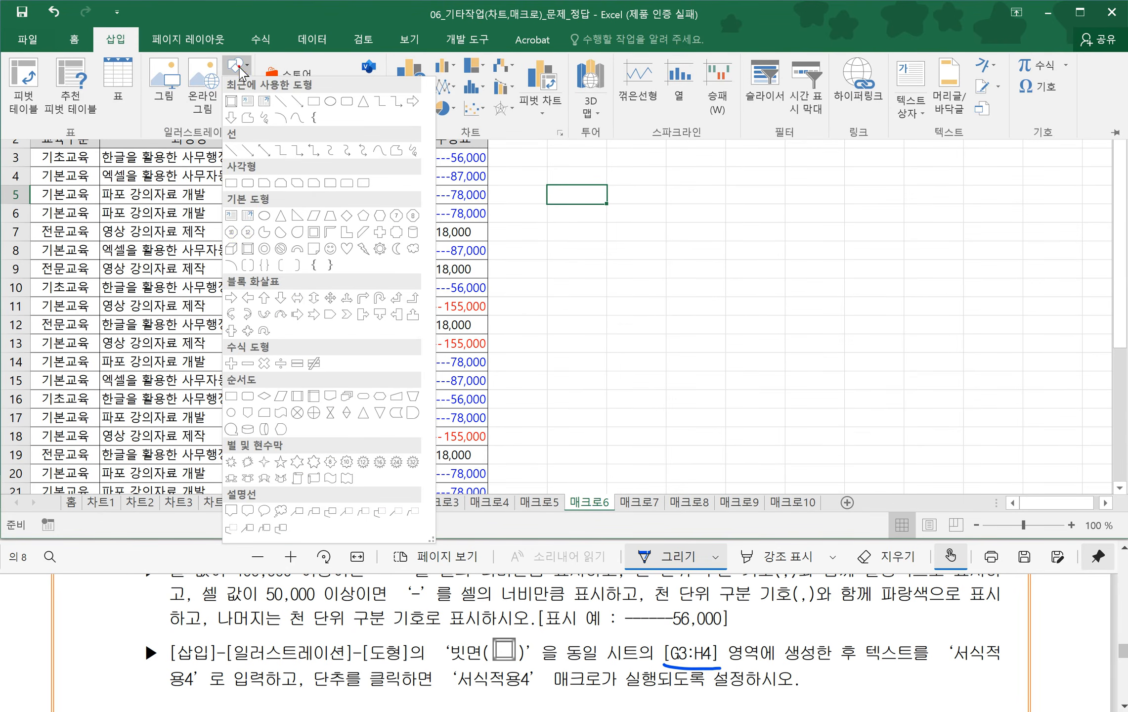
pyautogui.click(248, 249)
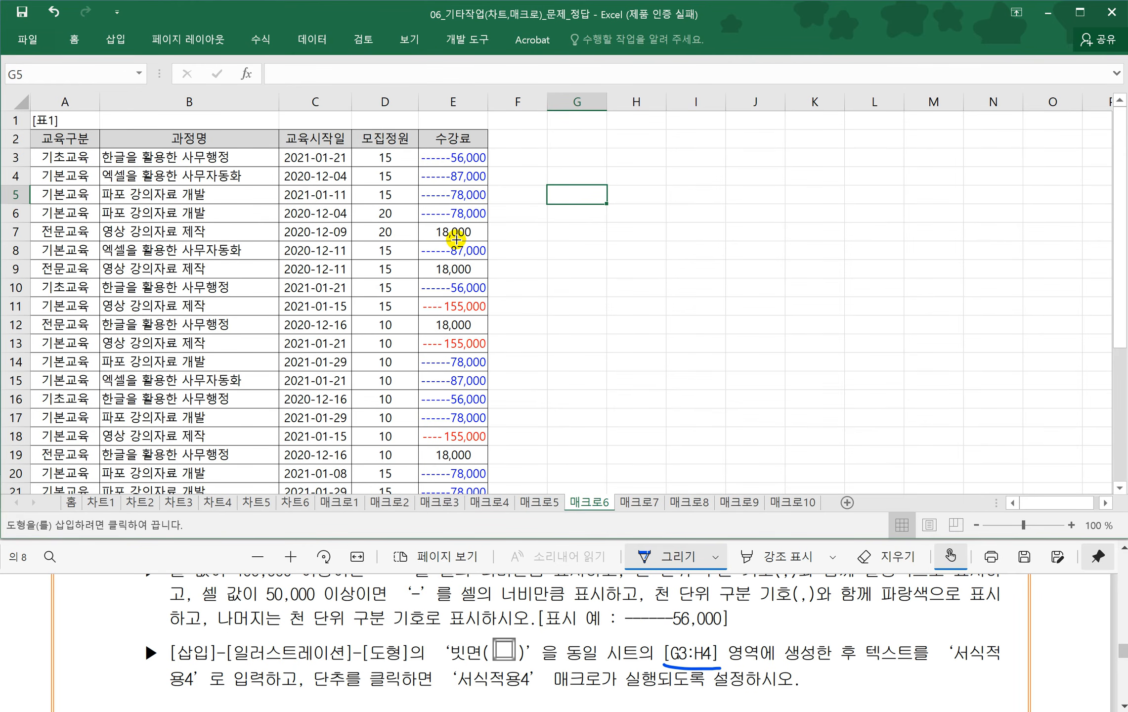
pyautogui.press('alt')
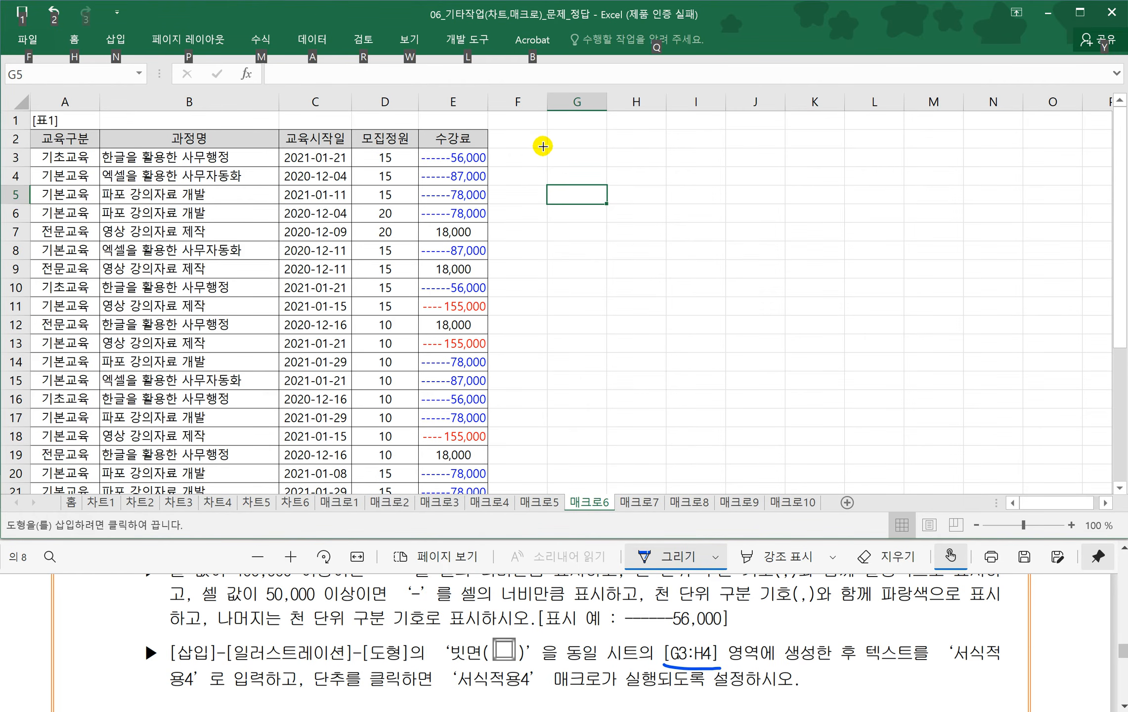
pyautogui.moveTo(542, 148); pyautogui.dragTo(658, 187)
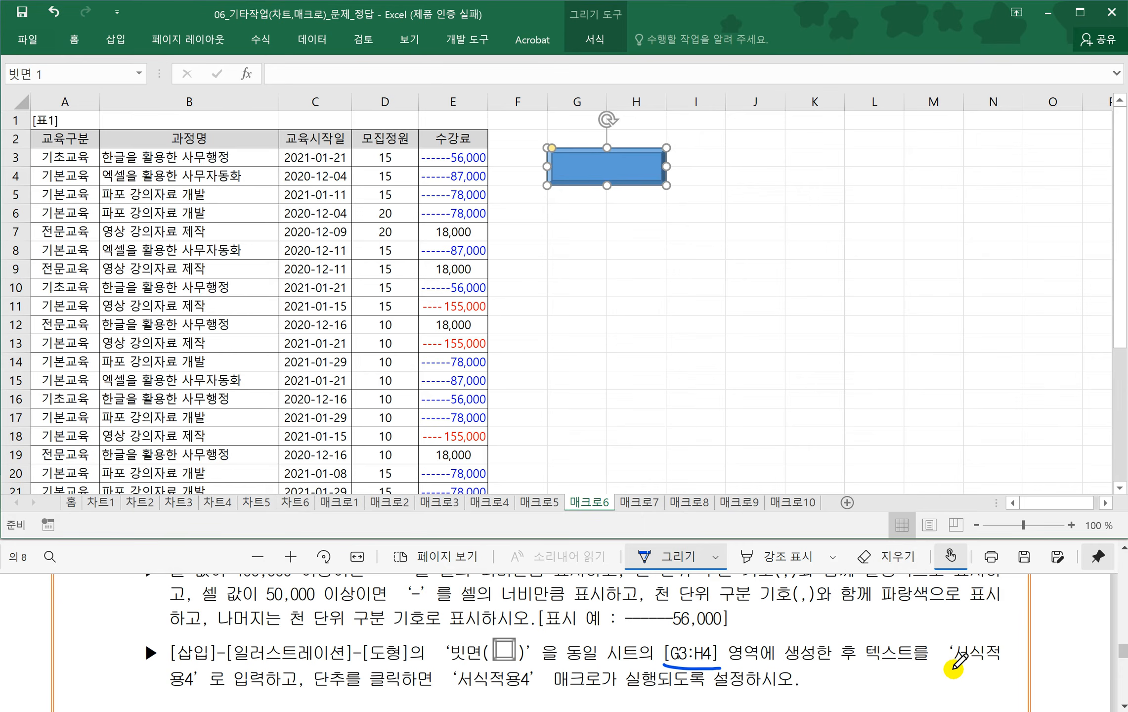
# - Underline the shape's text instruction in the PDF and enter 서식적용4 as the bevel shape's text
pyautogui.moveTo(952, 667); pyautogui.dragTo(1015, 665)
pyautogui.moveTo(167, 685); pyautogui.dragTo(232, 694)
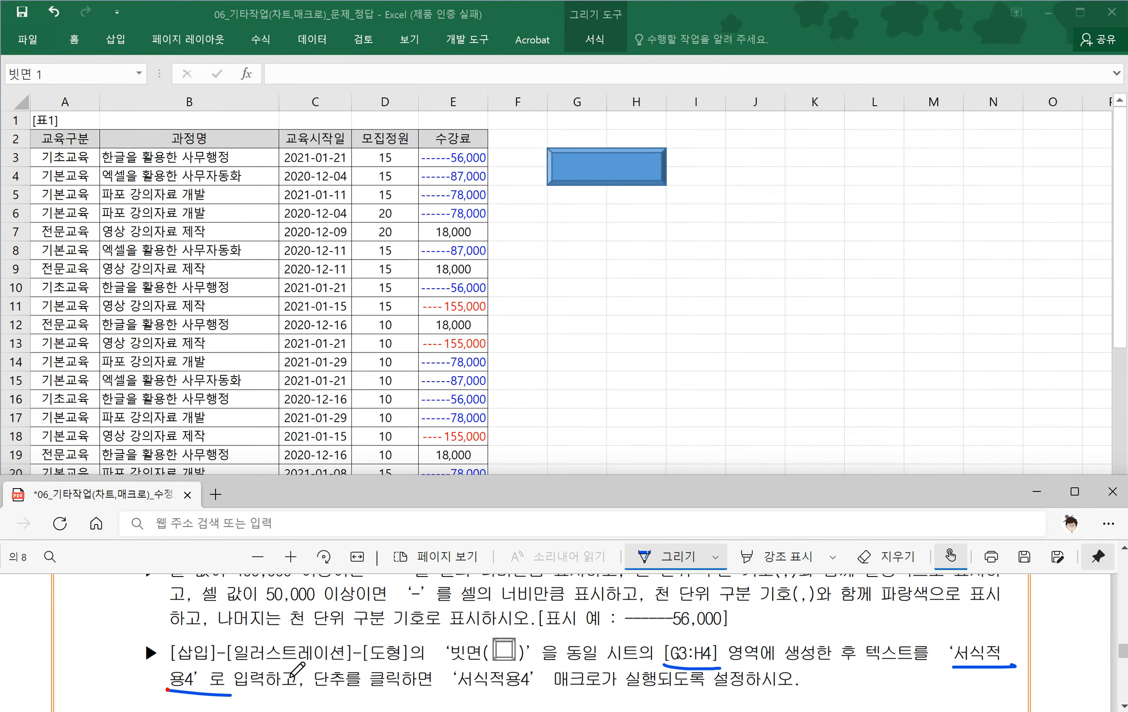
pyautogui.click(582, 174)
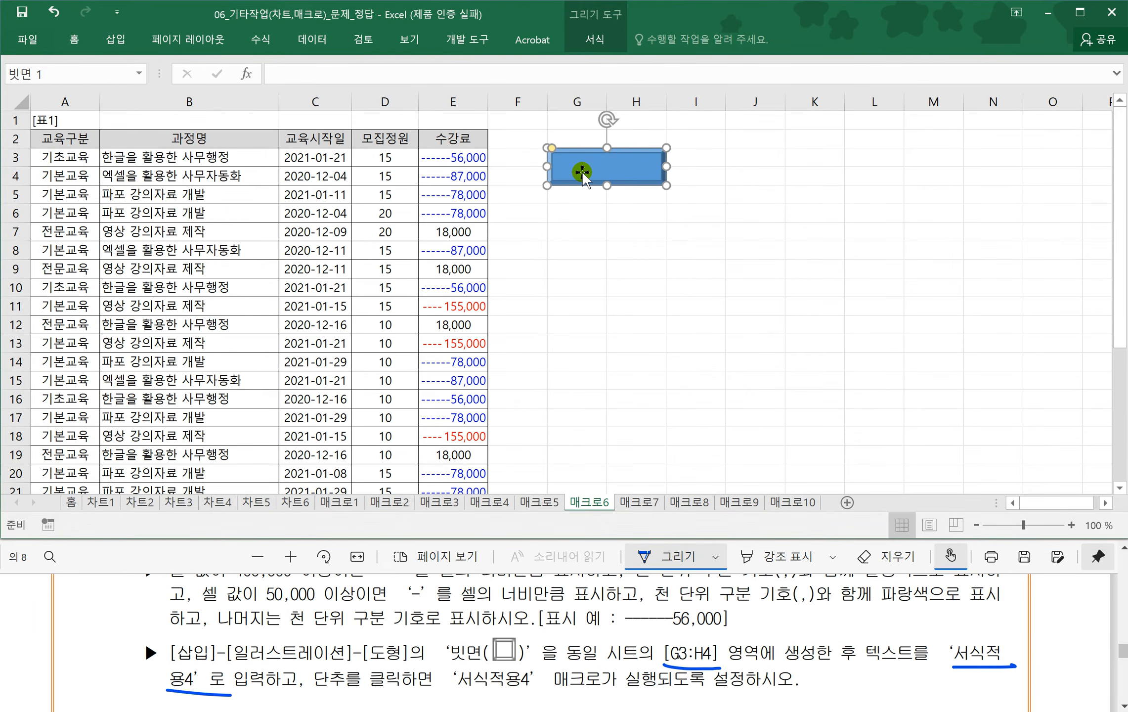
pyautogui.write('서식적용4')
pyautogui.click(653, 233)
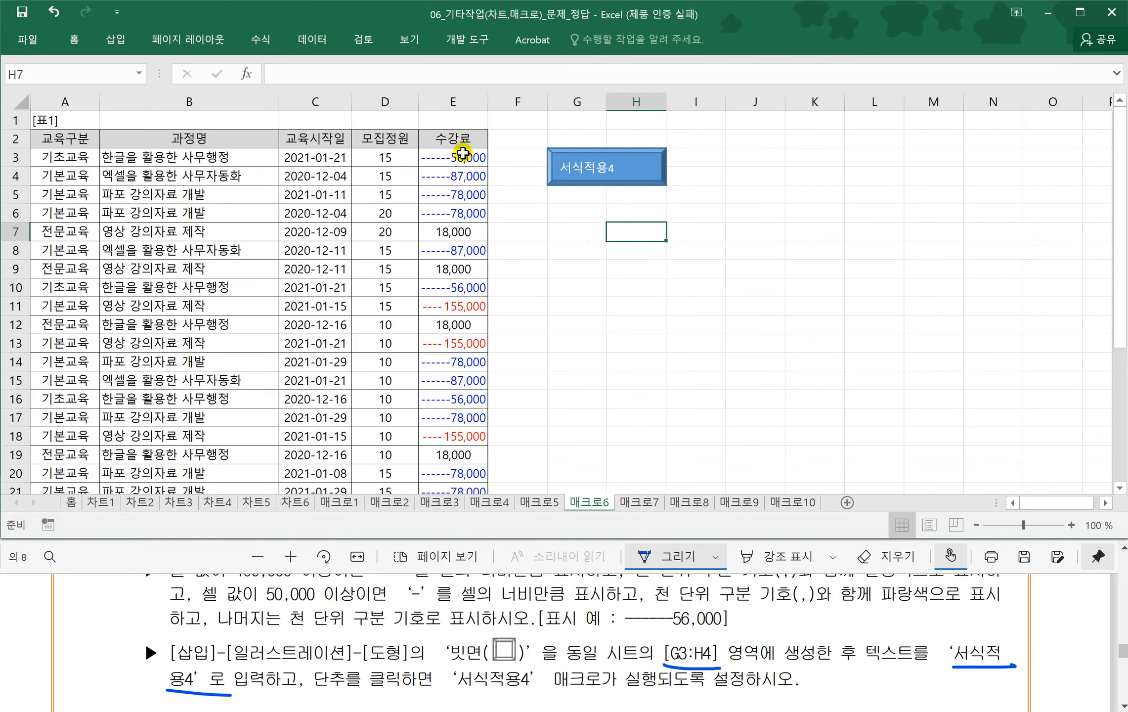
# - Assign the 서식적용4 macro to the bevel shape over G3:H4
pyautogui.rightClick(637, 176)
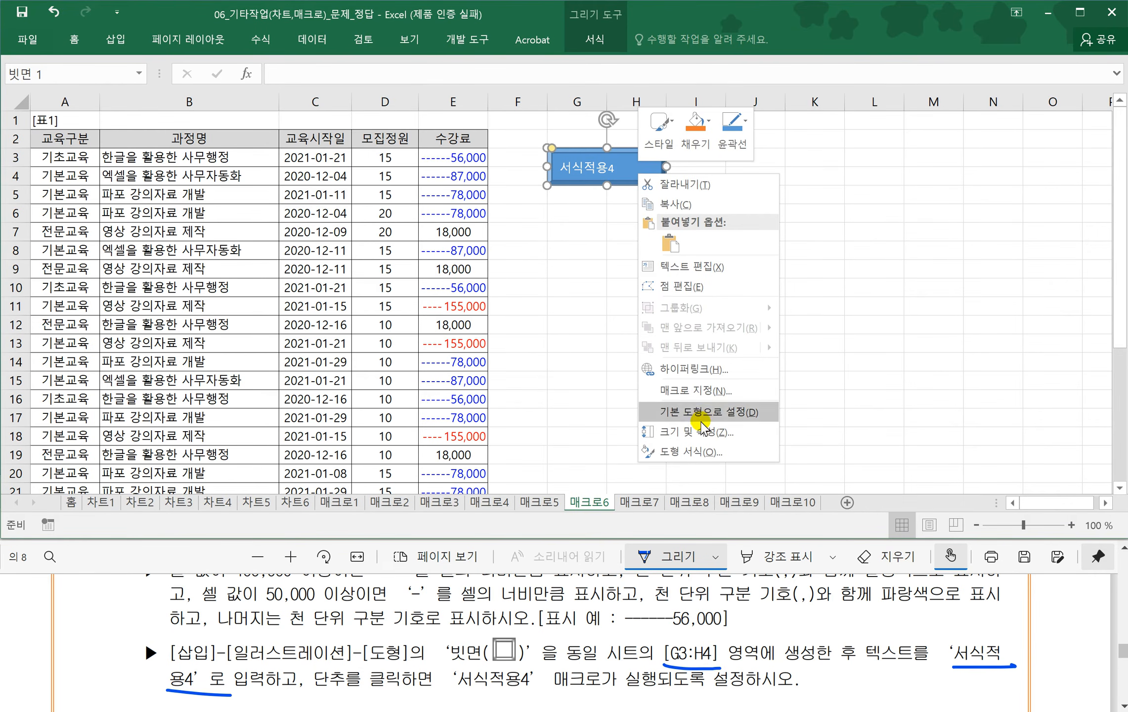
pyautogui.click(702, 391)
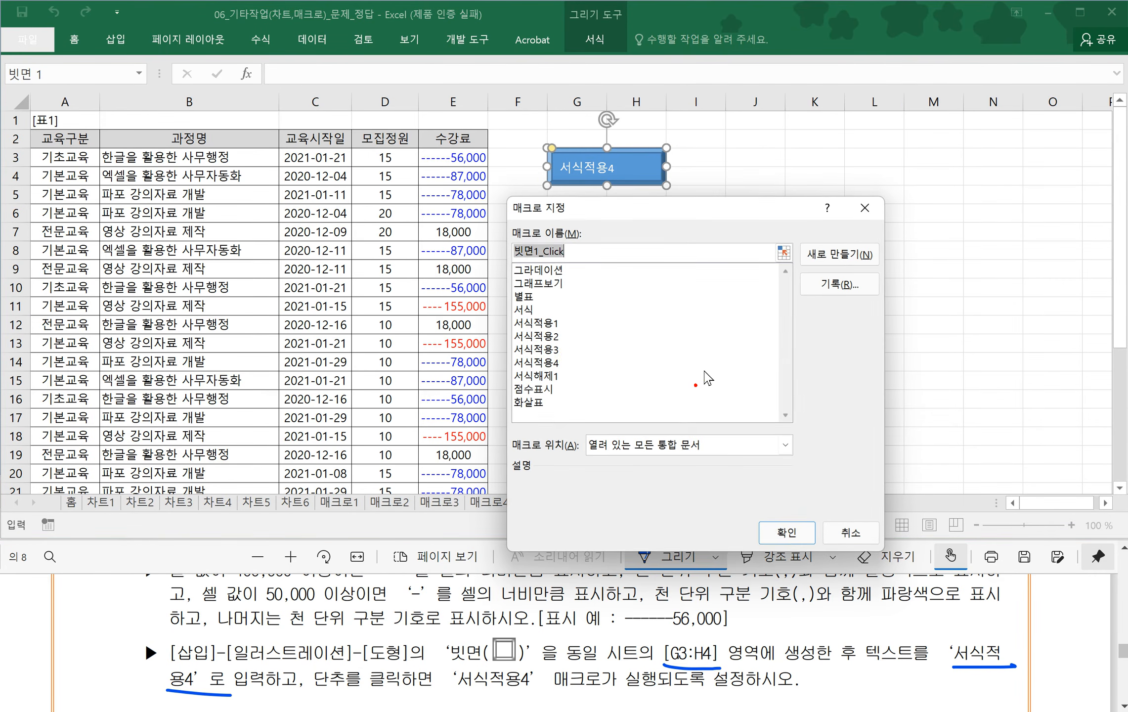
pyautogui.click(535, 363)
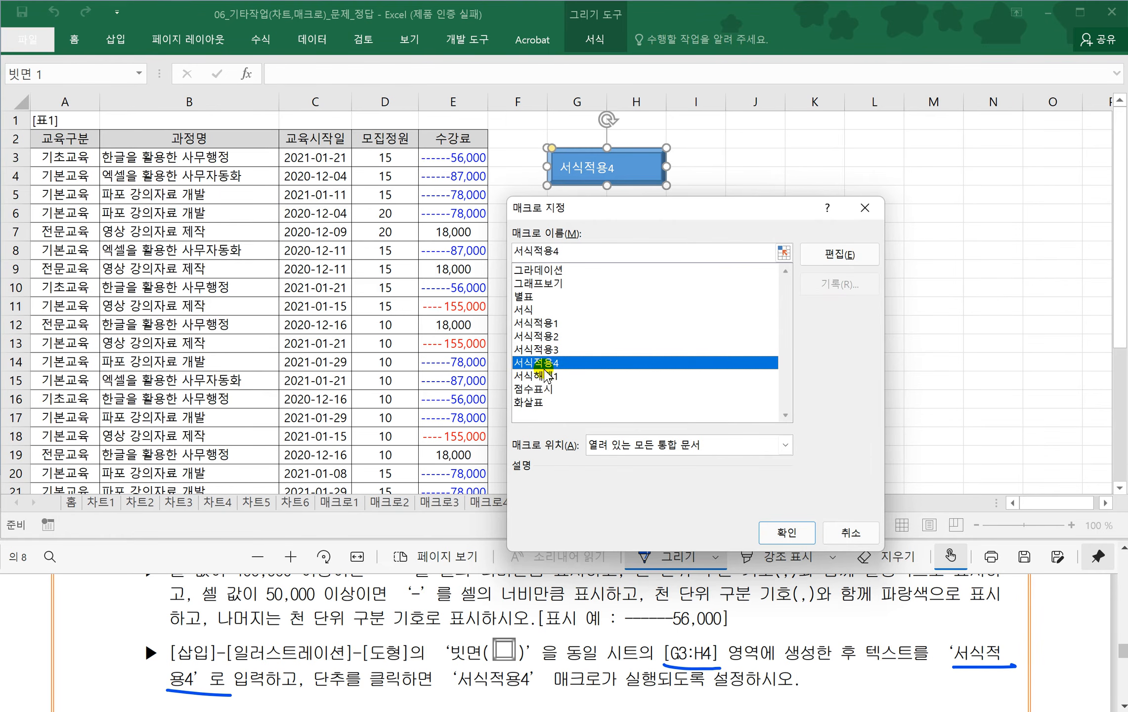
pyautogui.click(786, 532)
pyautogui.click(628, 277)
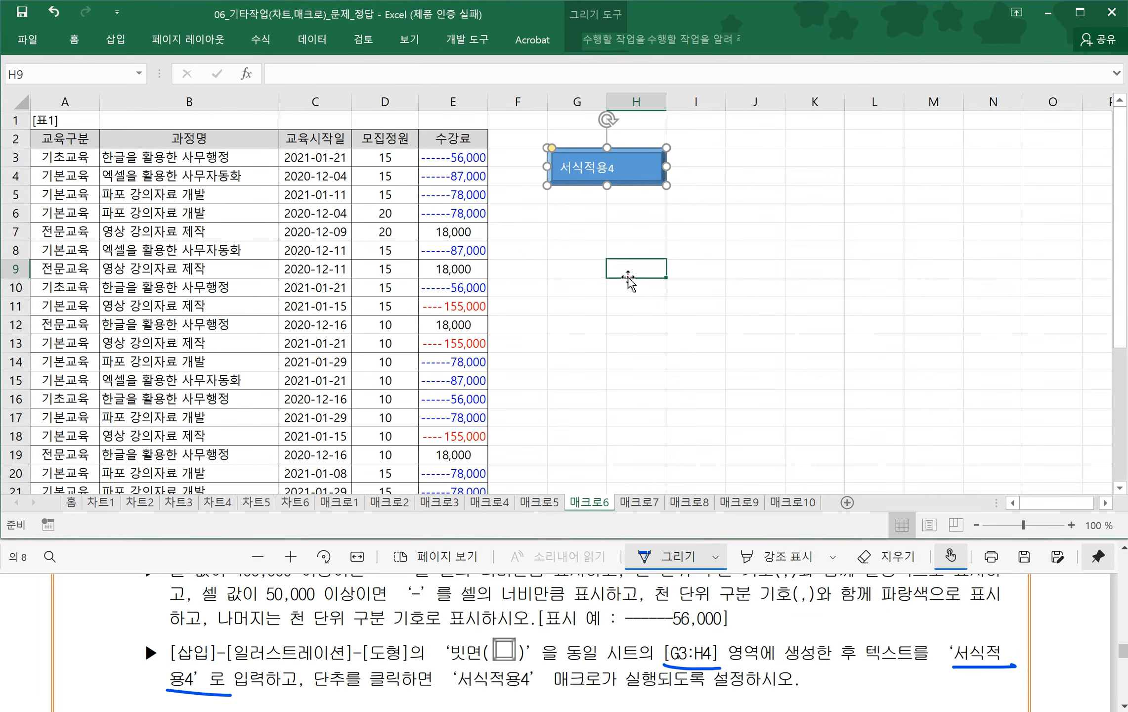
# - Bring up the format-clearing instruction in the PDF and start recording a macro named 서식해제2 on the 매크로6 sheet
pyautogui.click(403, 636)
pyautogui.scroll(-2, 401, 640)
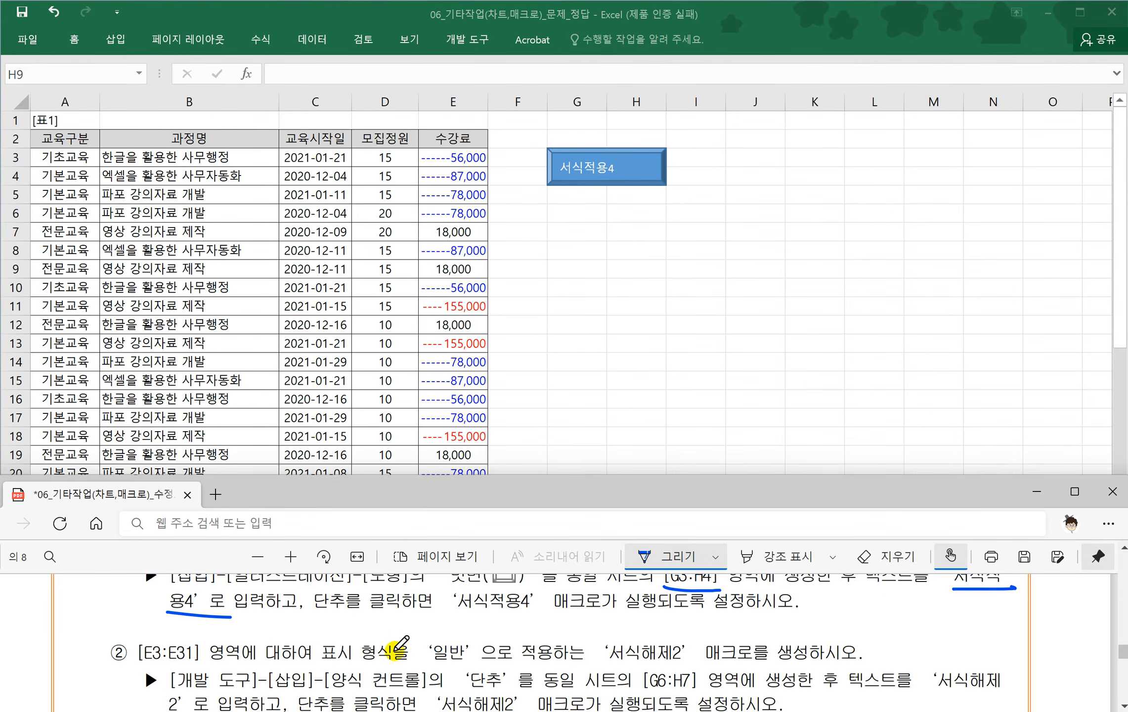
pyautogui.click(620, 350)
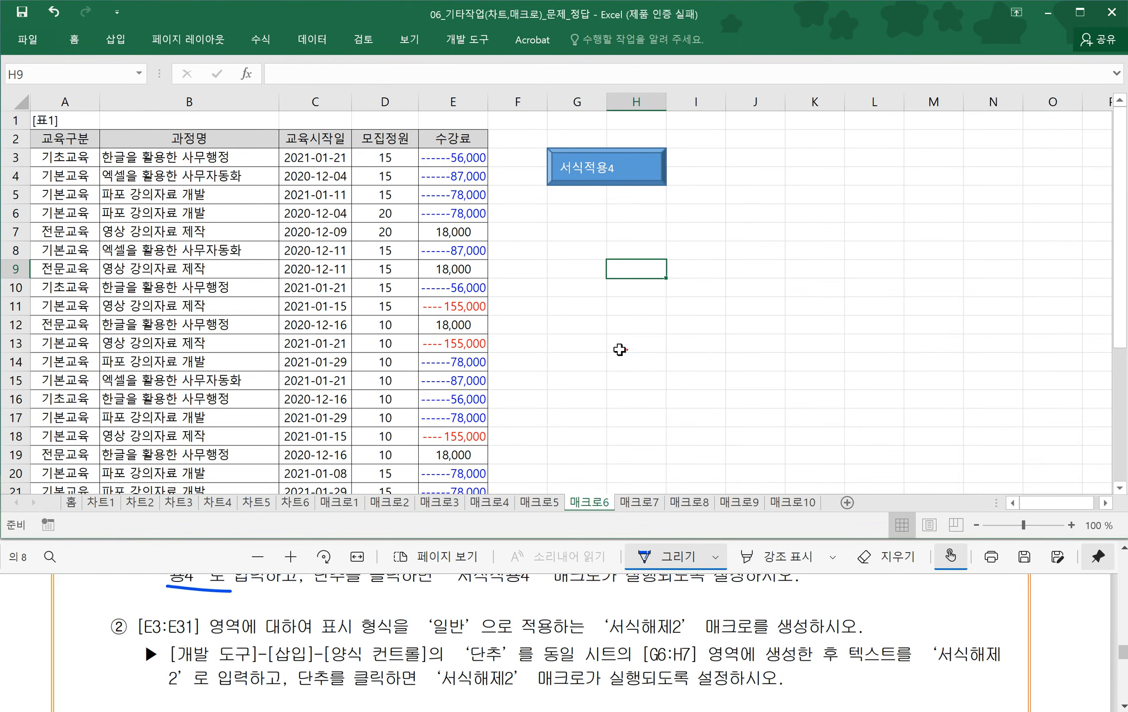
pyautogui.click(587, 289)
pyautogui.click(466, 38)
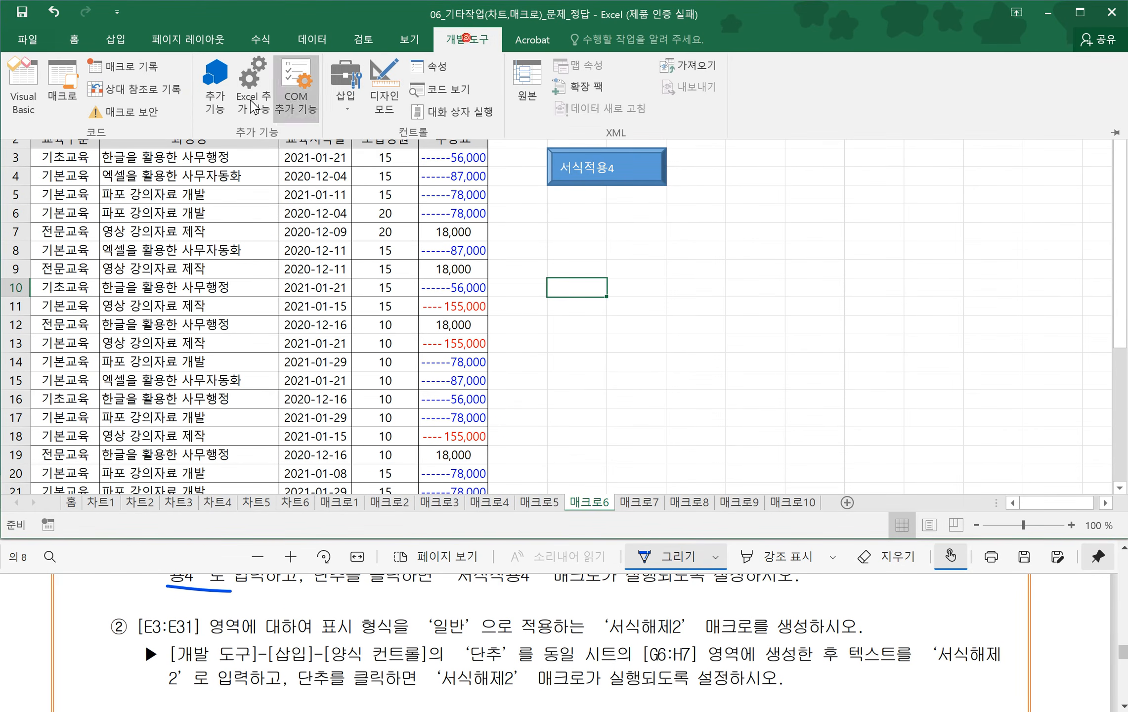
pyautogui.click(123, 65)
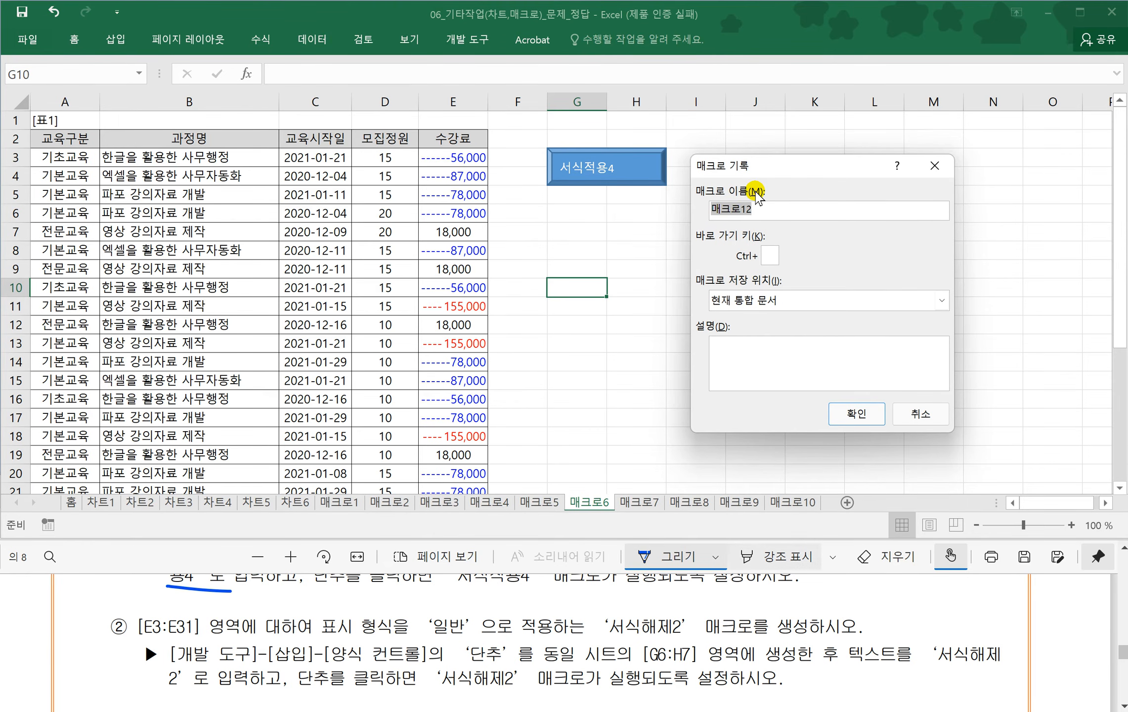
pyautogui.write('ㅅ')
pyautogui.write('식해')
pyautogui.write('제2')
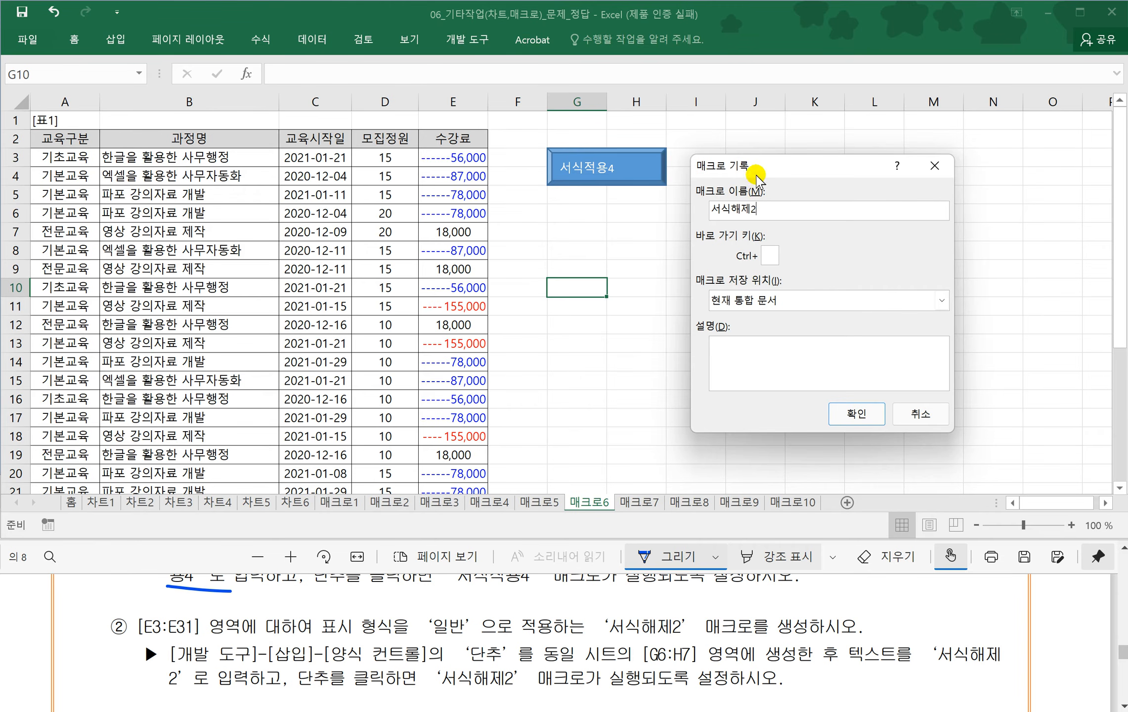
pyautogui.click(870, 415)
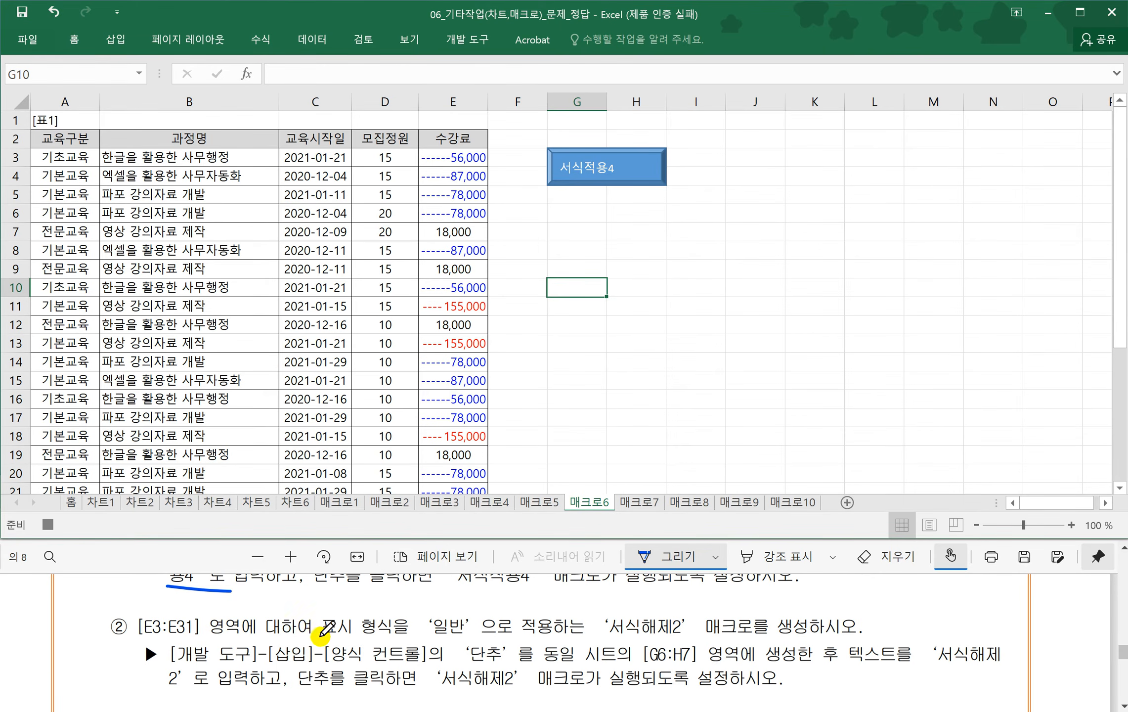
# - Underline the display-format instruction in the PDF and set the number format of E3:E31 to General (일반)
pyautogui.moveTo(323, 636); pyautogui.dragTo(528, 641)
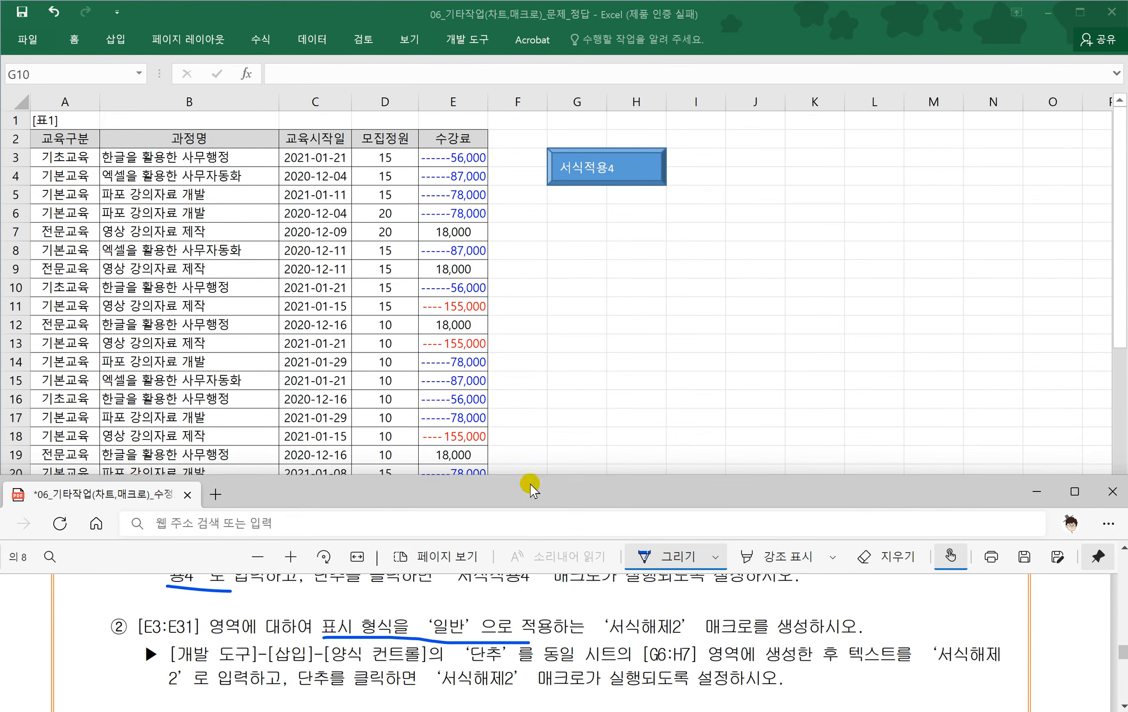
pyautogui.click(447, 152)
pyautogui.click(447, 153)
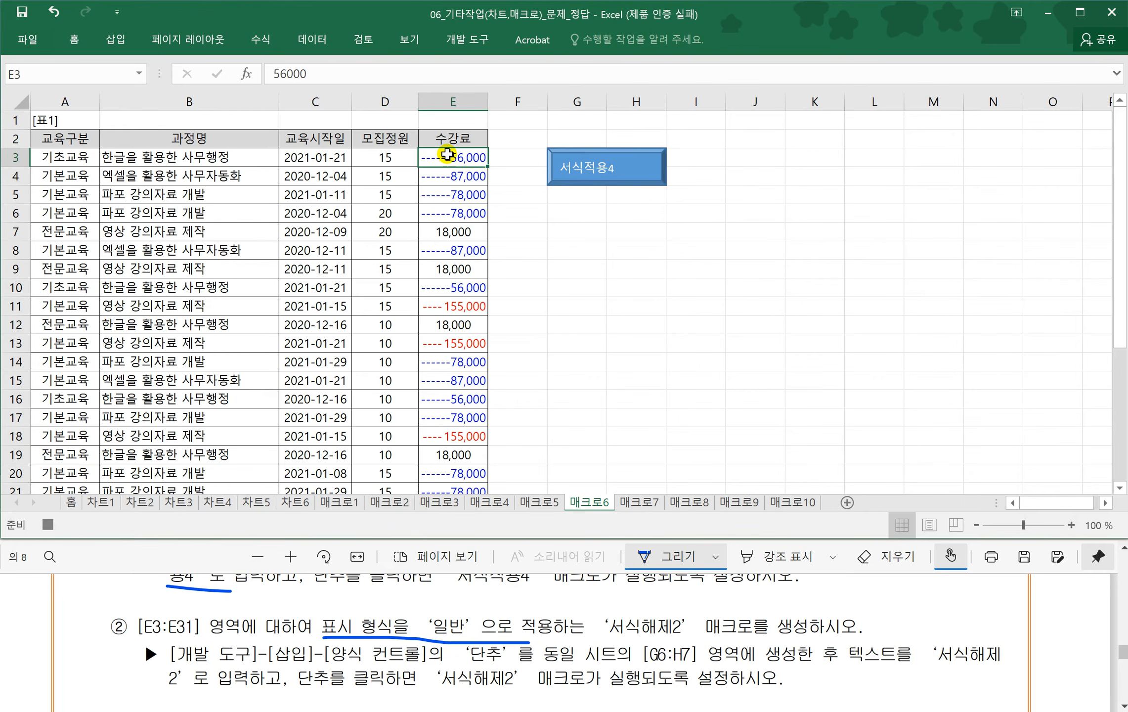
pyautogui.hotkey('ctrl', 'shift', 'Down')
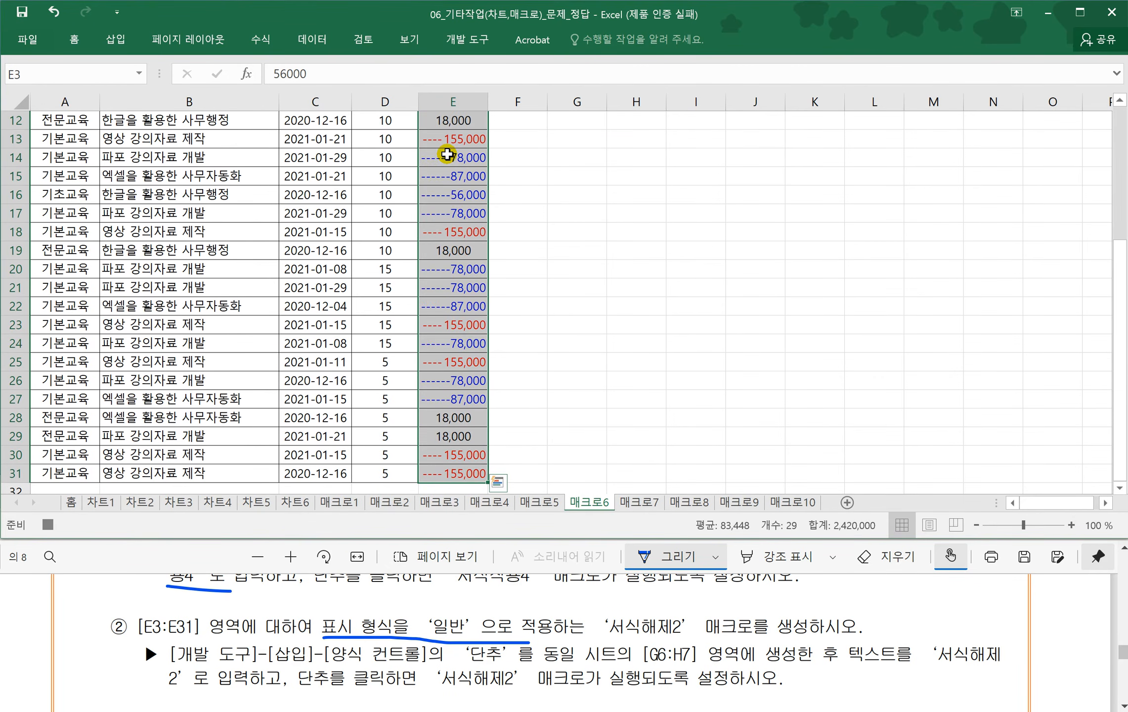
pyautogui.scroll(4, 447, 155)
pyautogui.hotkey('ctrl', '1')
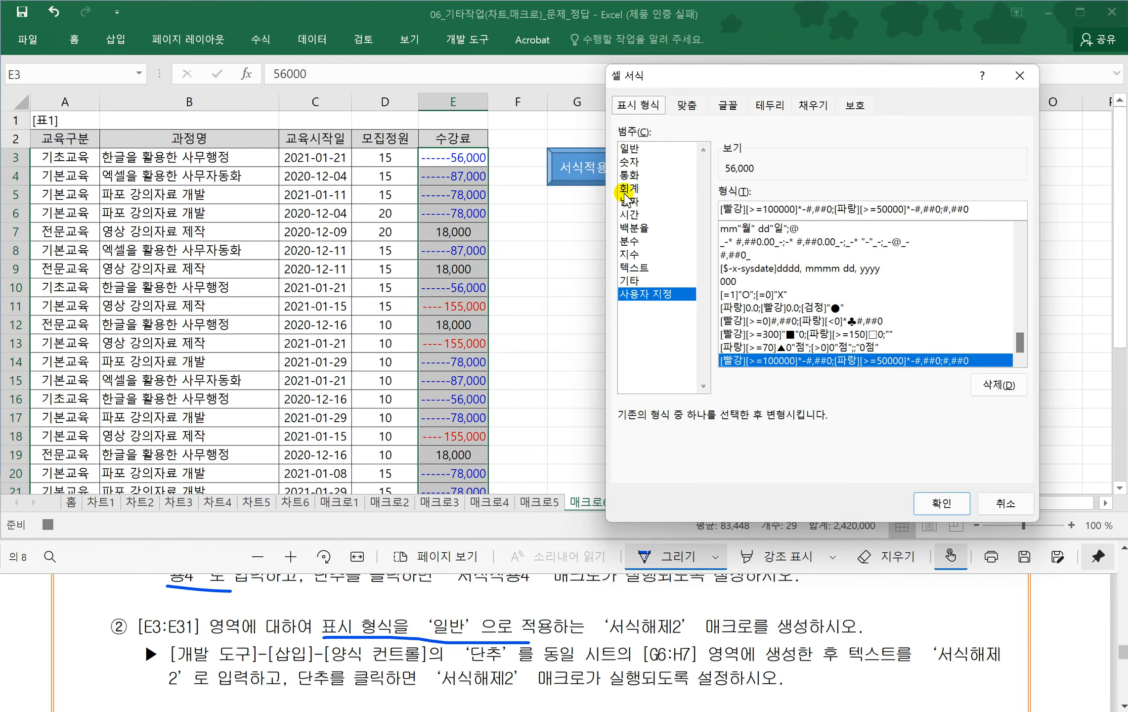
pyautogui.click(631, 148)
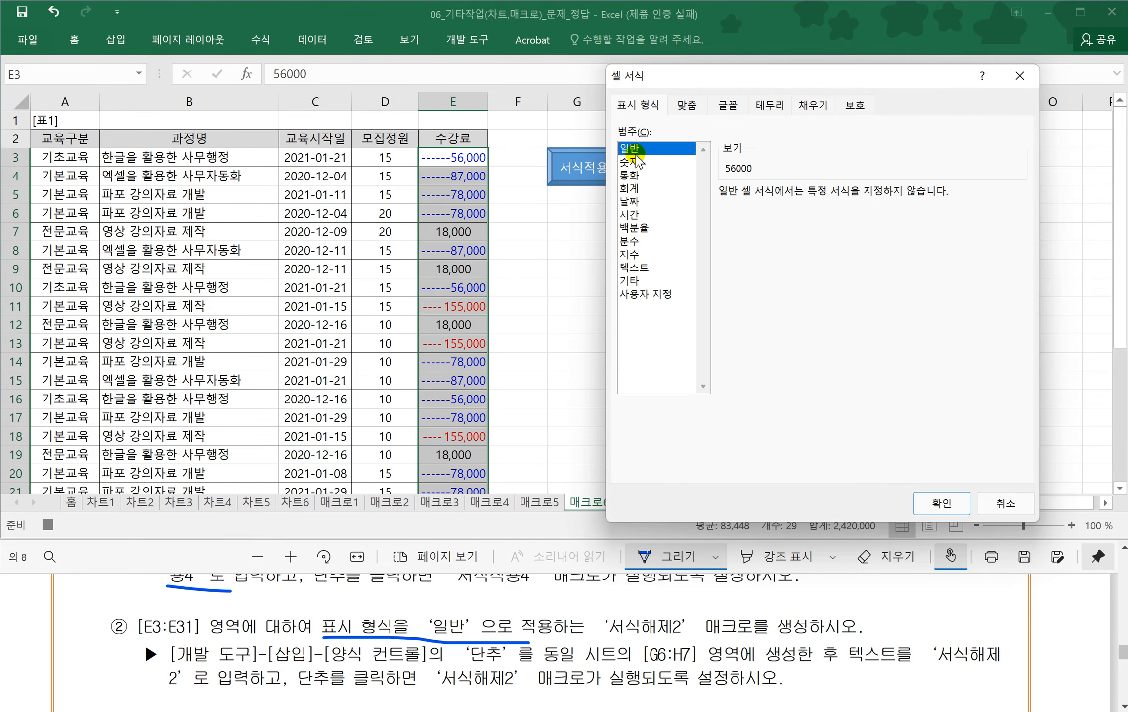
pyautogui.click(940, 503)
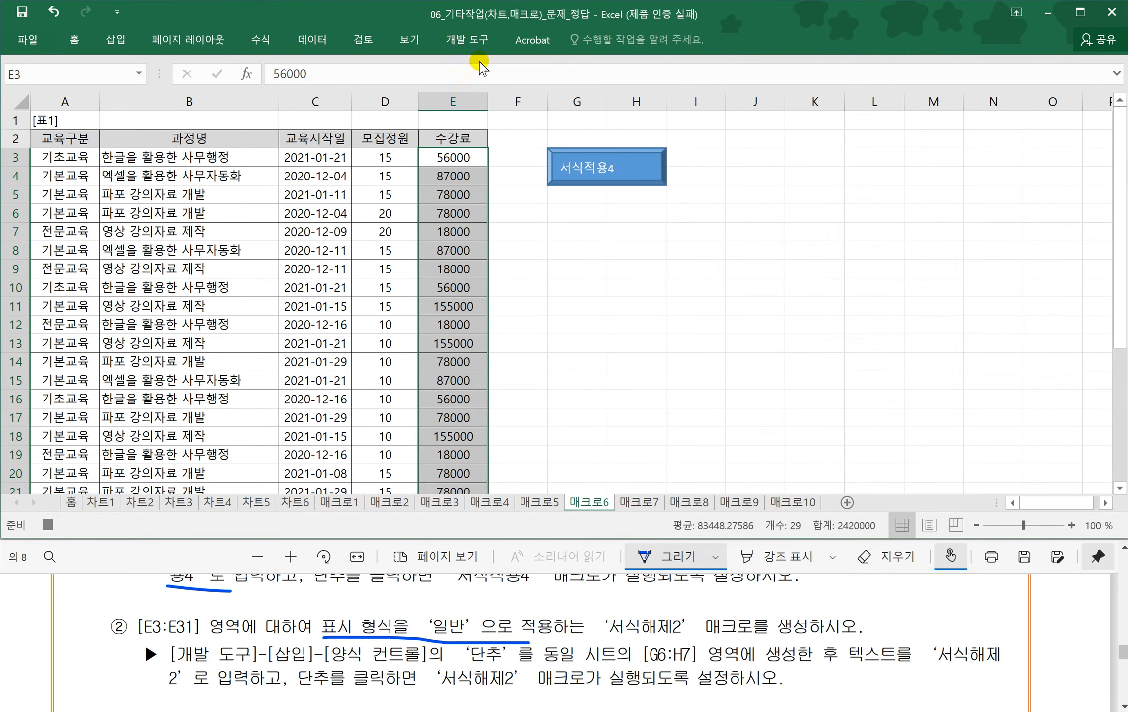
# - Stop recording the 서식해제2 macro
pyautogui.click(467, 39)
pyautogui.click(114, 67)
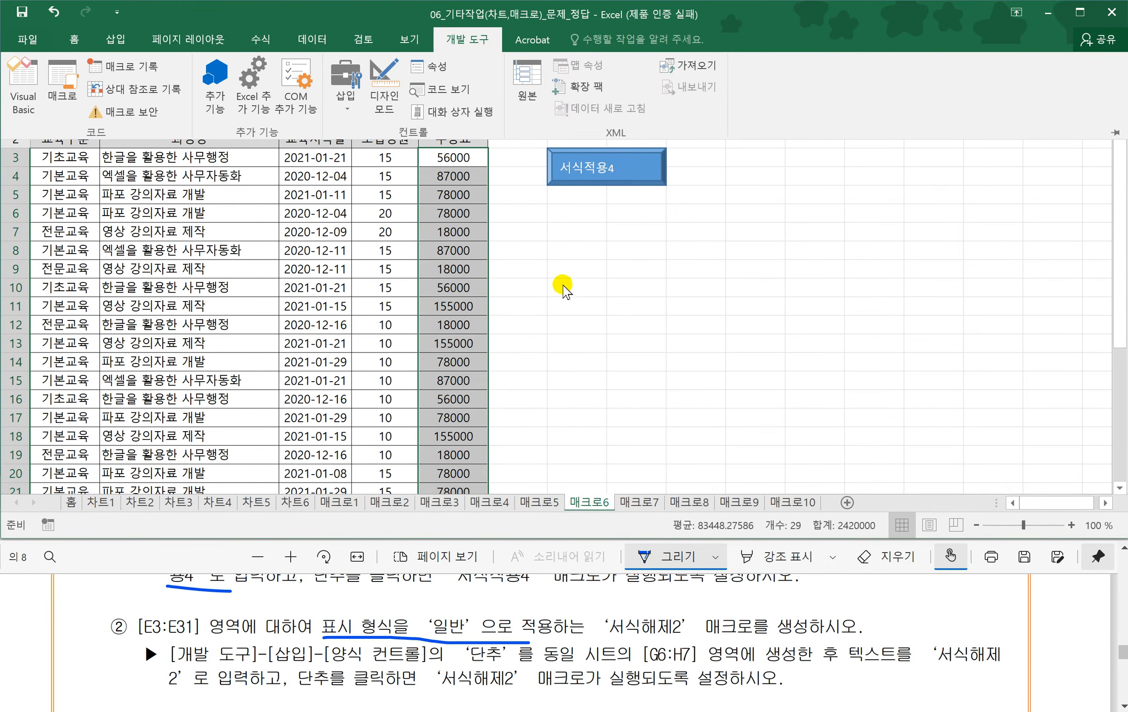
pyautogui.click(564, 237)
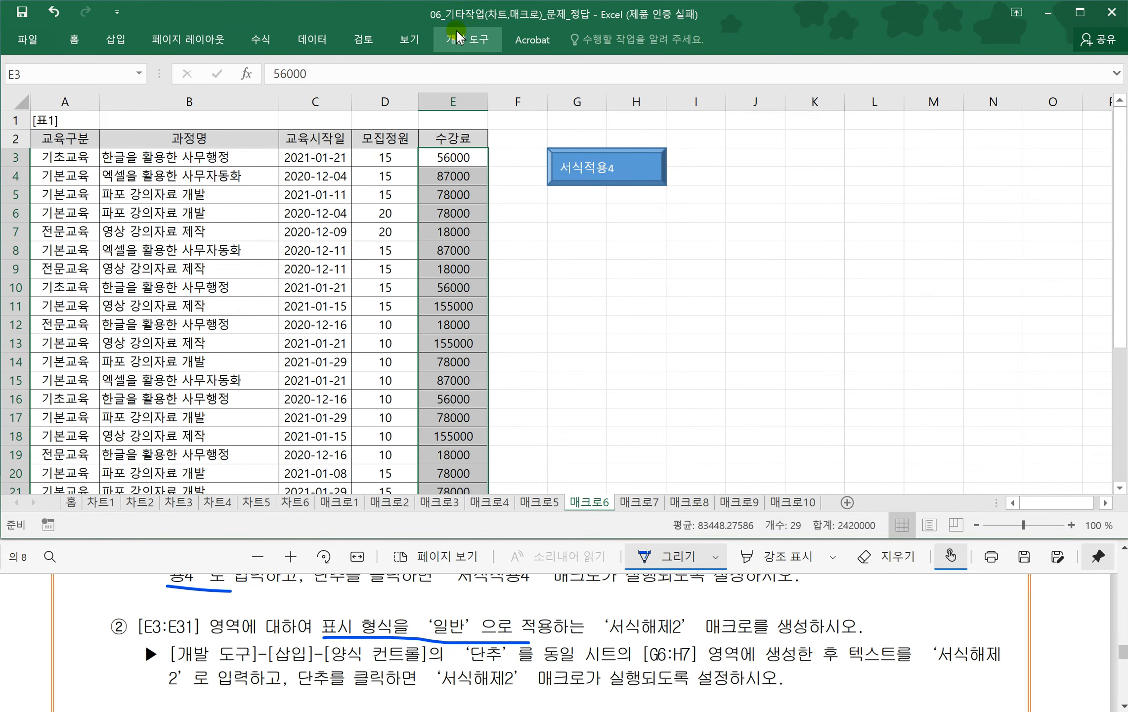
# - Draw a form-control button (단추) over the cells G6:H7 on the 매크로6 sheet
pyautogui.click(465, 39)
pyautogui.click(346, 84)
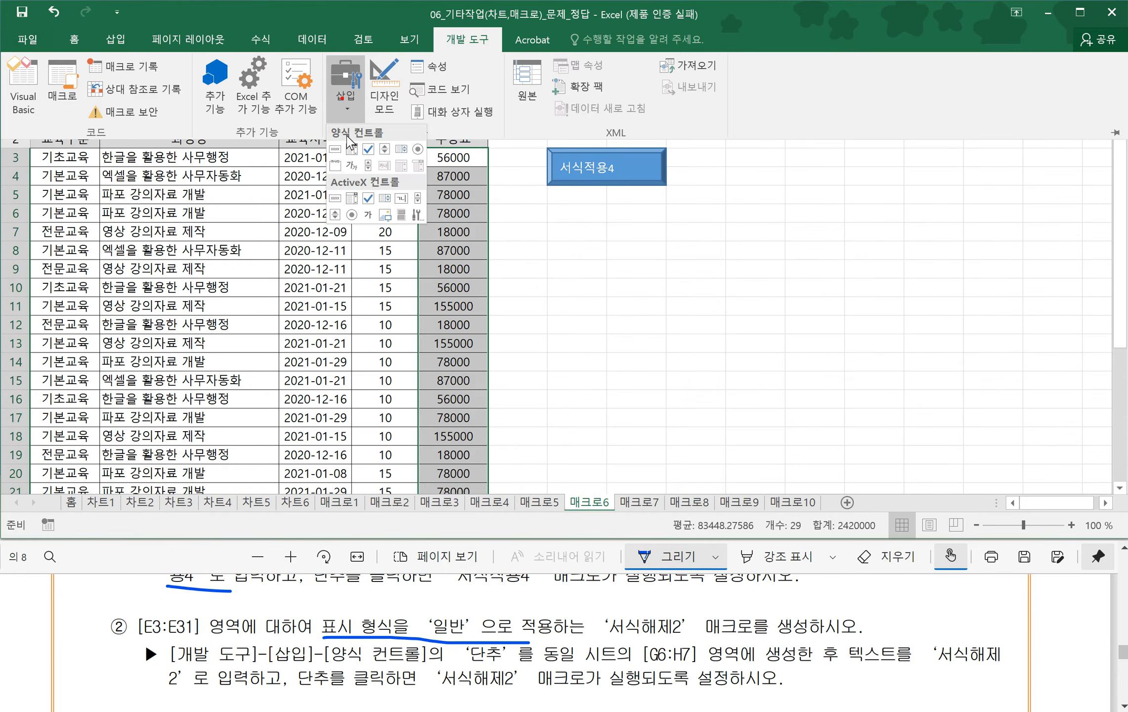
pyautogui.click(335, 149)
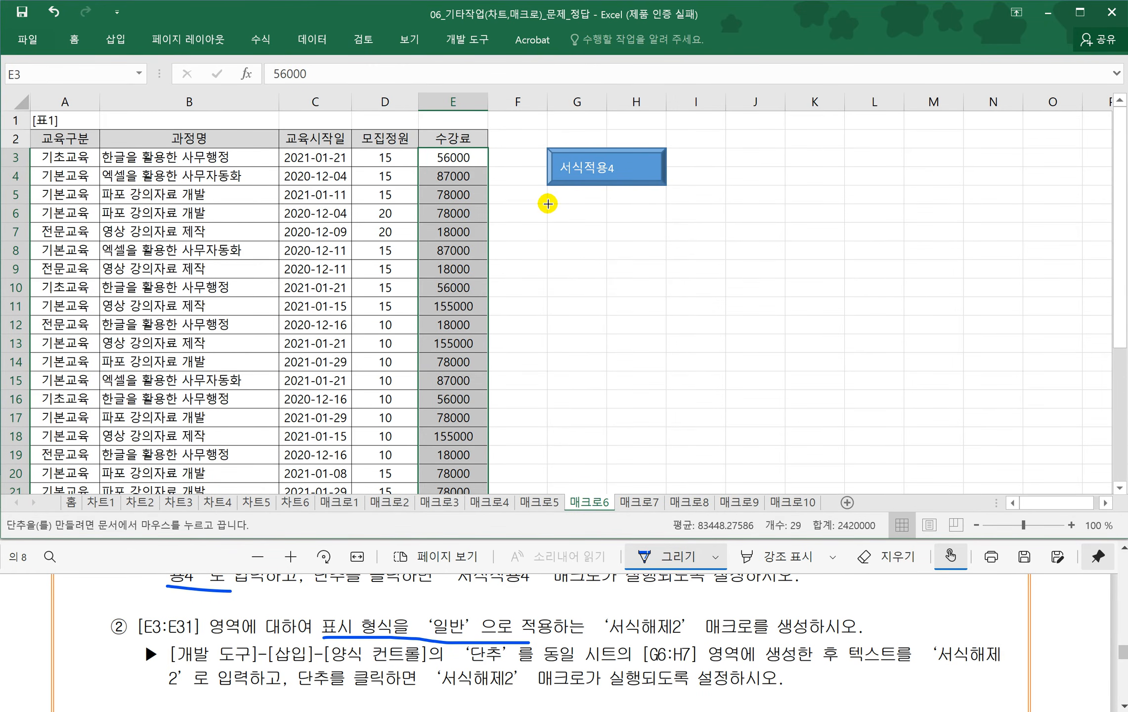
# - Draw a form-control button over cells G6:H7 and assign the 서식해제2 macro to it
pyautogui.moveTo(547, 203); pyautogui.dragTo(650, 235)
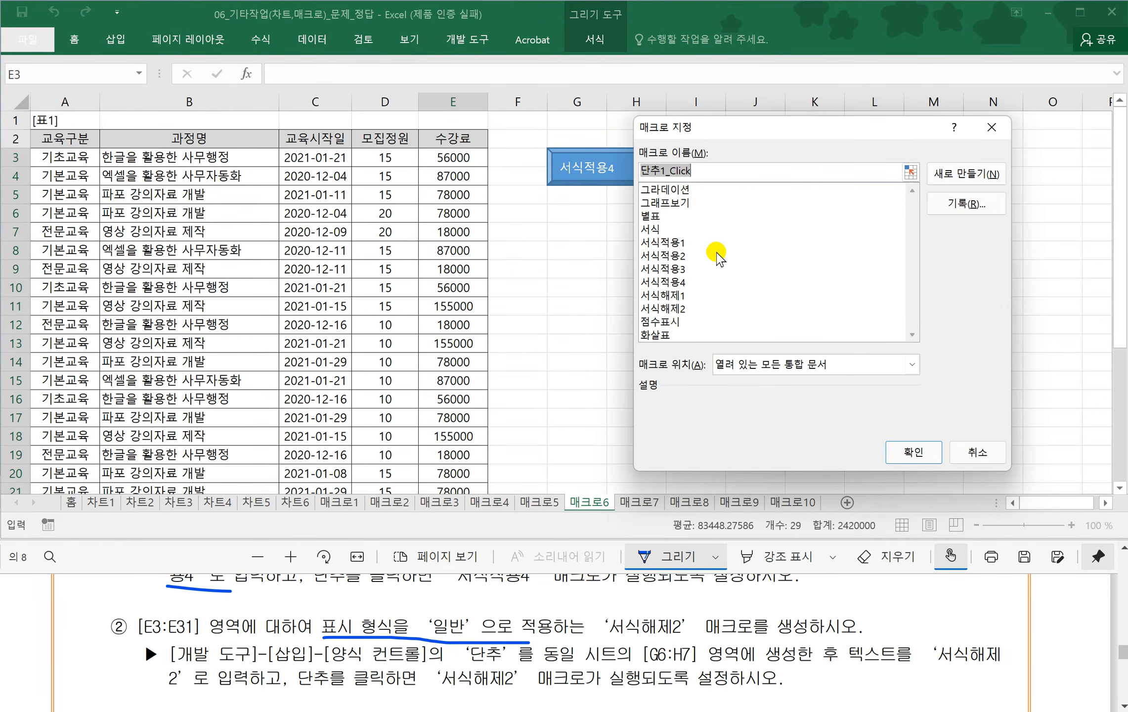
pyautogui.click(667, 309)
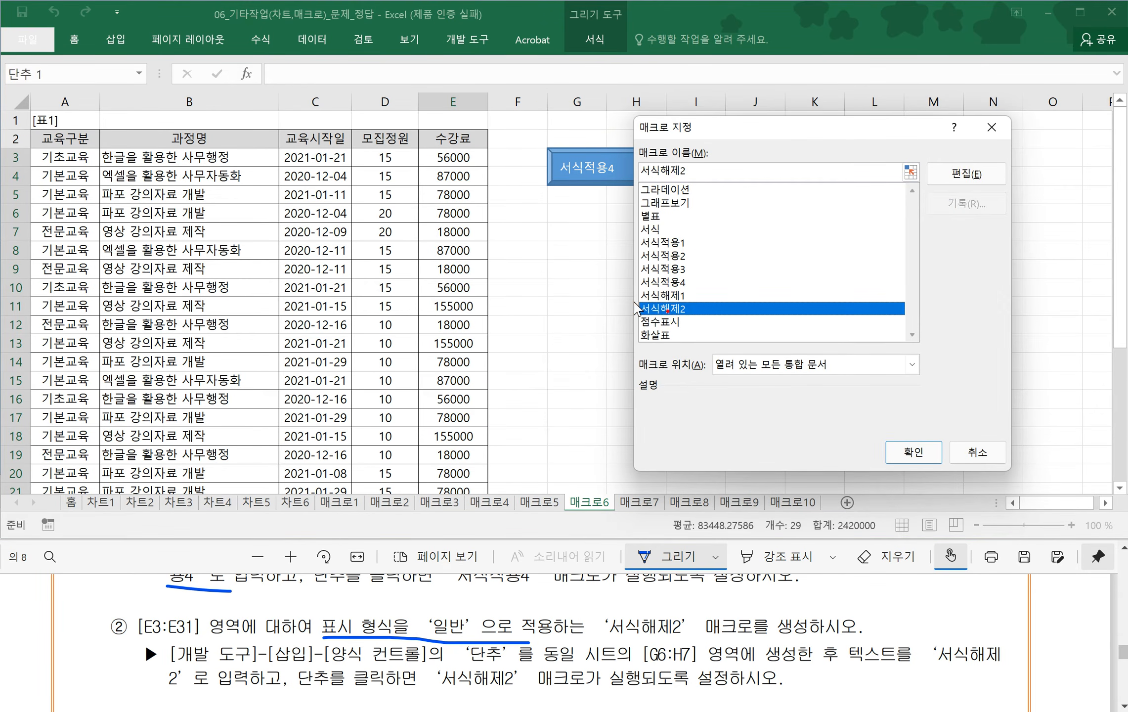
pyautogui.click(915, 452)
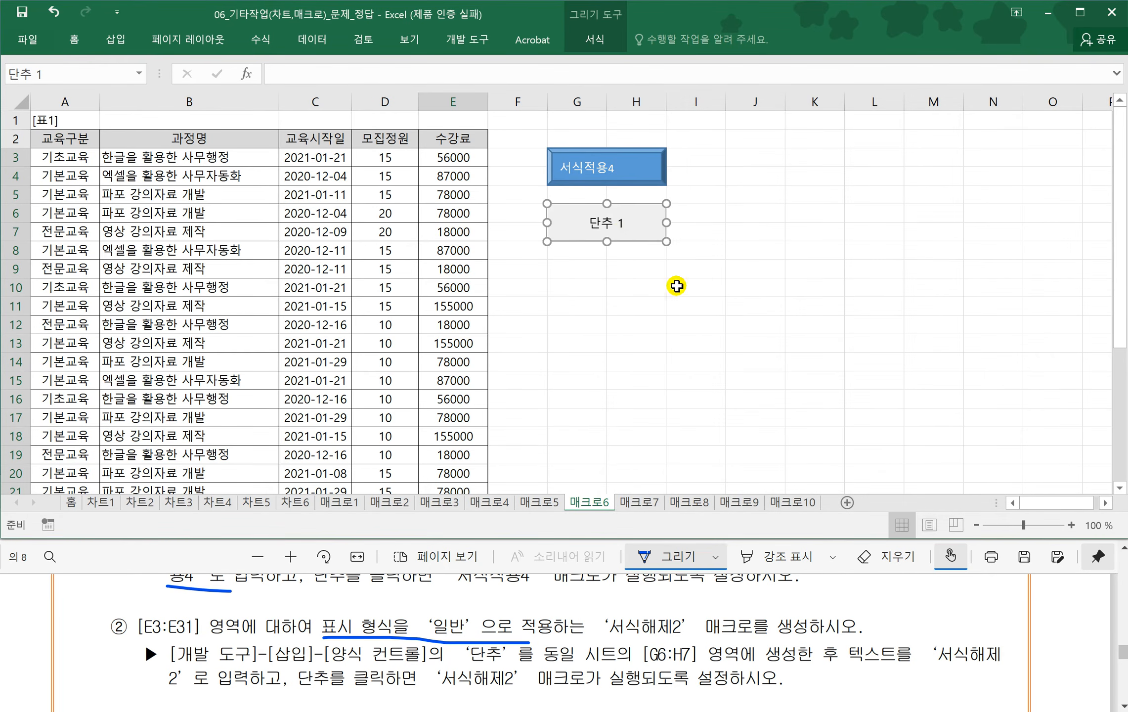
# - Switch to the PDF task sheet and underline the instruction to enter the button text 서식해제2
pyautogui.click(865, 656)
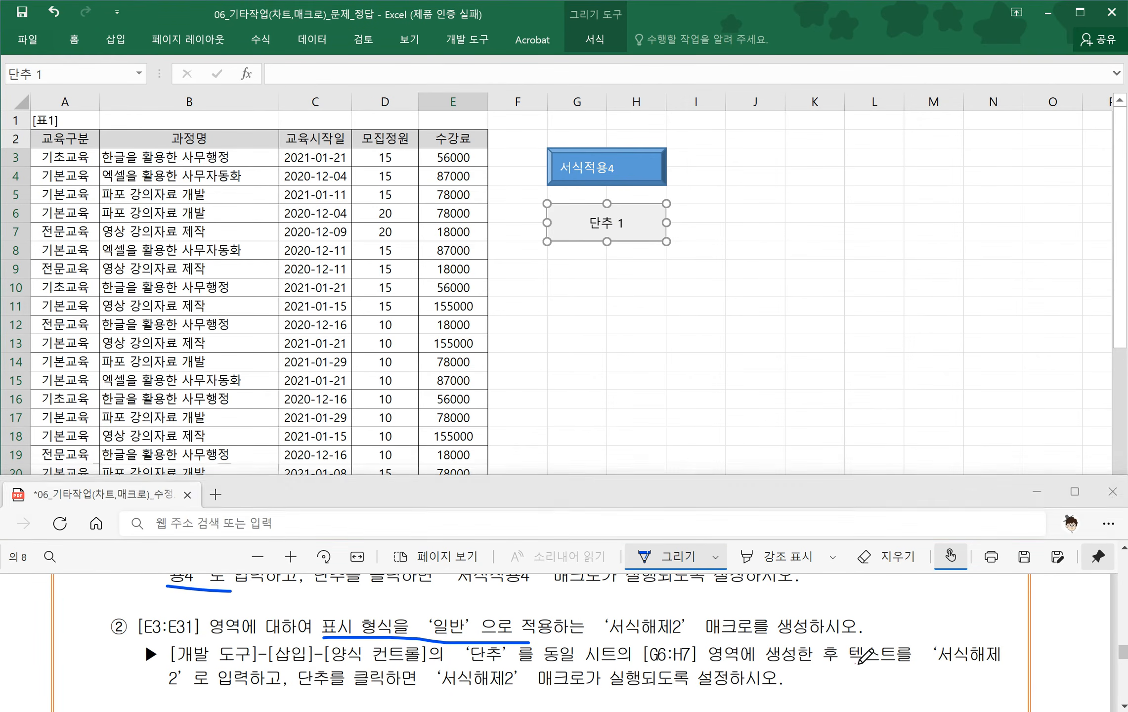
pyautogui.moveTo(854, 664); pyautogui.dragTo(1003, 667)
pyautogui.moveTo(166, 691); pyautogui.dragTo(266, 697)
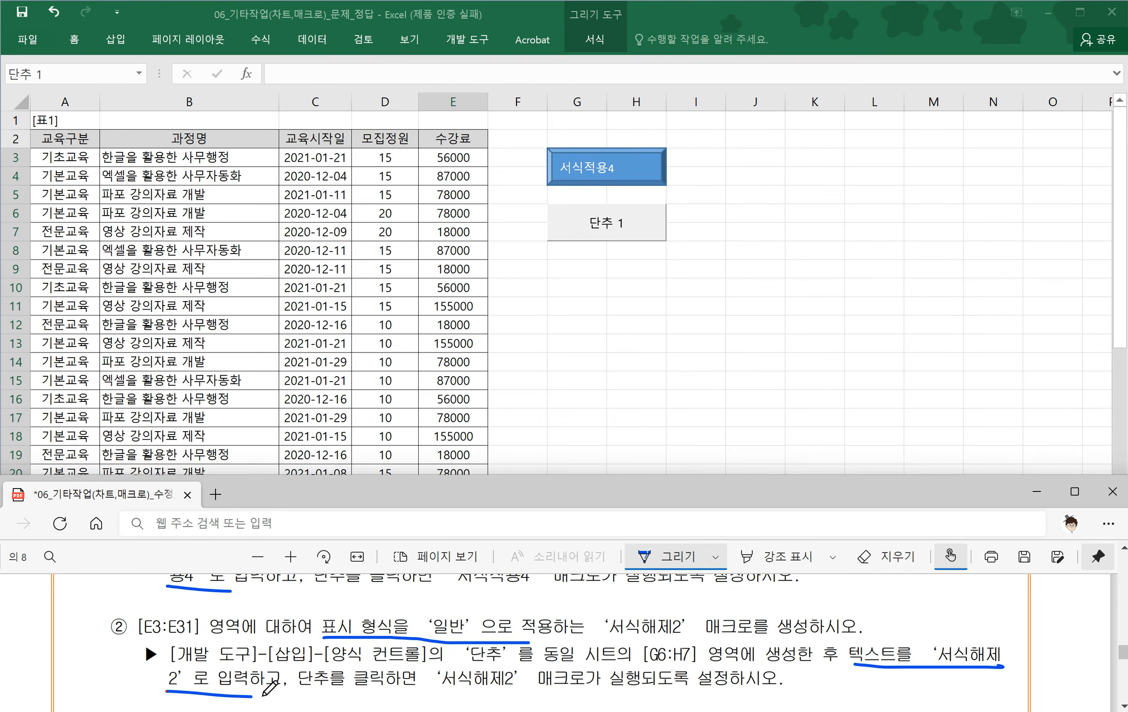
# - Switch back to Excel and replace the new button's caption with 서식해제2
pyautogui.click(591, 223)
pyautogui.click(588, 223)
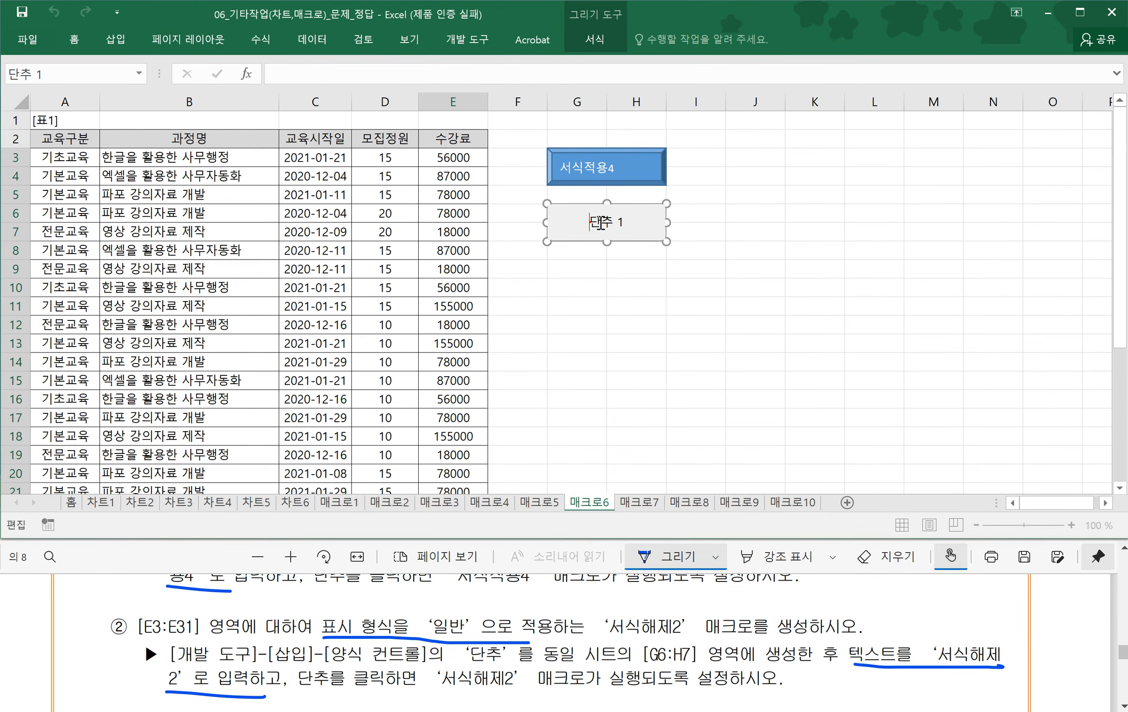
pyautogui.moveTo(591, 222); pyautogui.dragTo(625, 222)
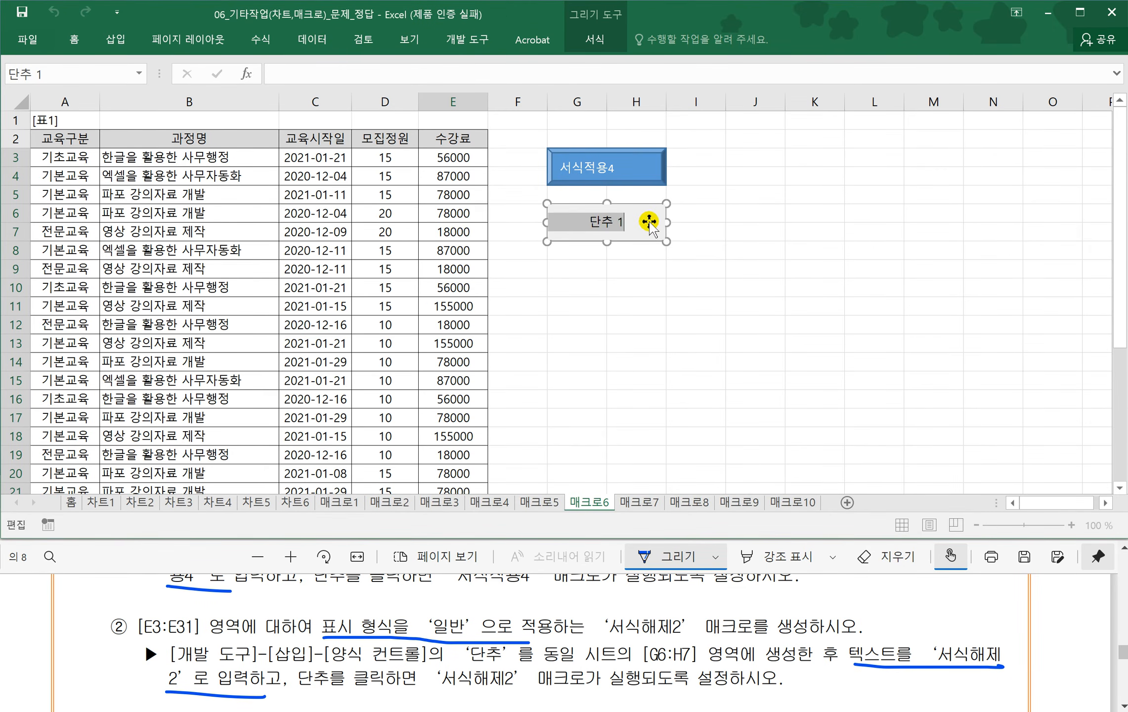
pyautogui.write('서식해')
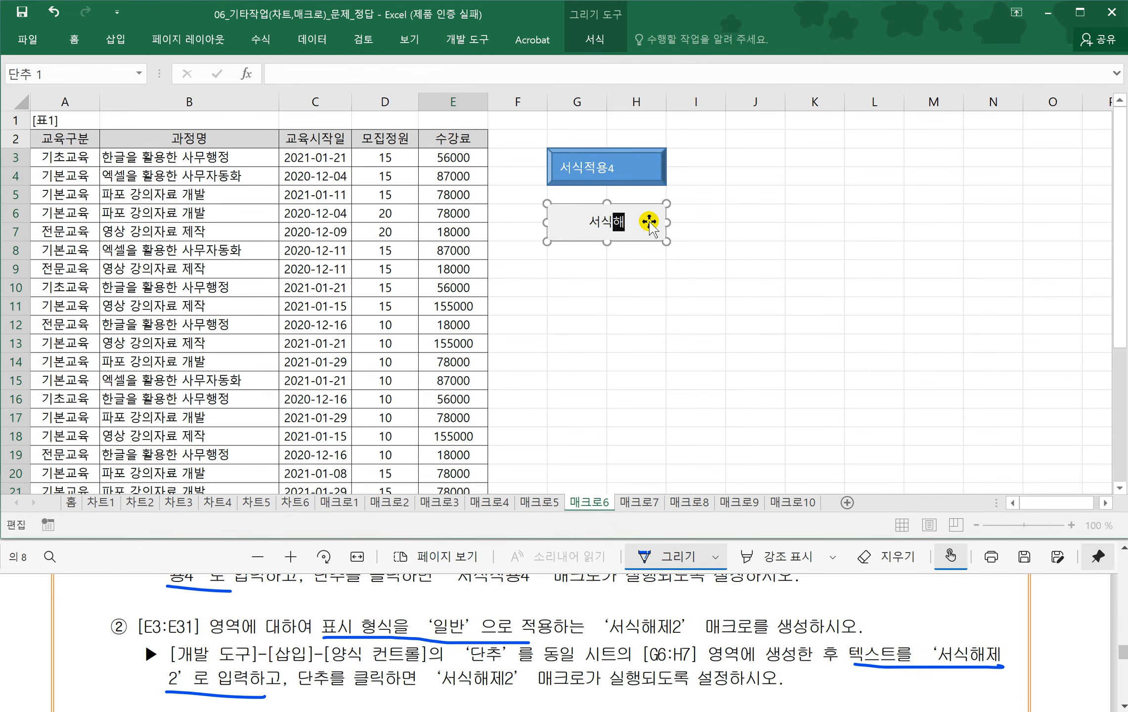
pyautogui.write('제2')
pyautogui.click(638, 291)
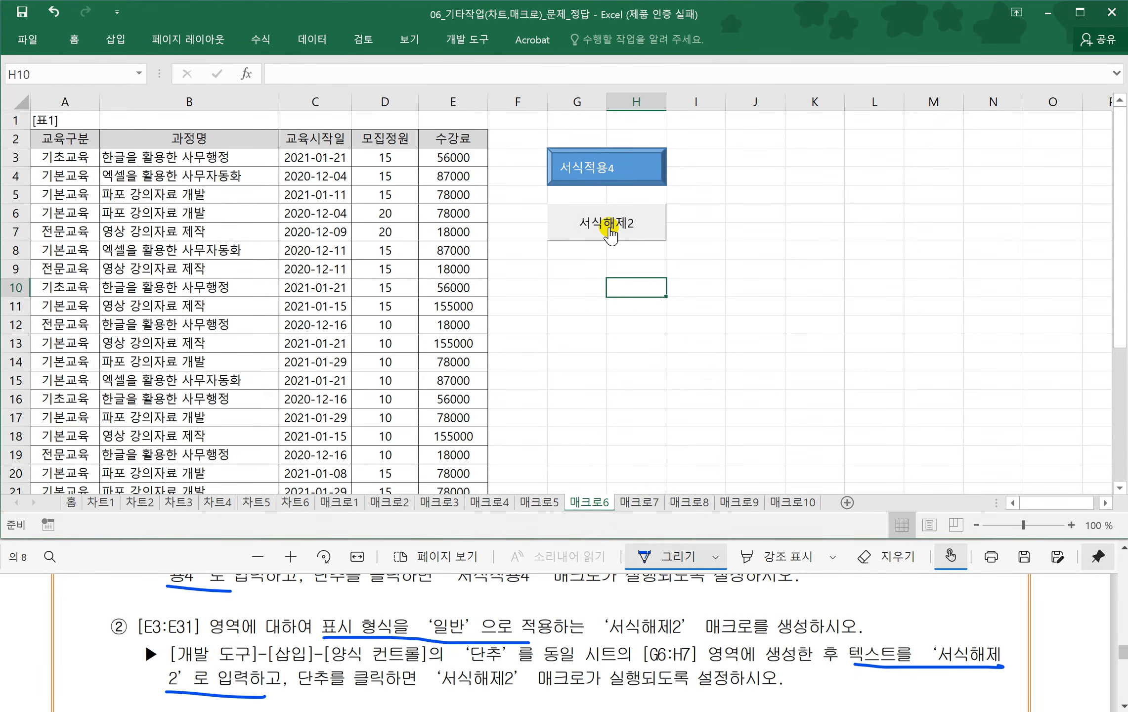
# - Test the 서식적용4 and 서식해제2 buttons alternately on the 수강료 column, finishing with 서식해제2
pyautogui.click(587, 172)
pyautogui.click(590, 218)
pyautogui.click(590, 173)
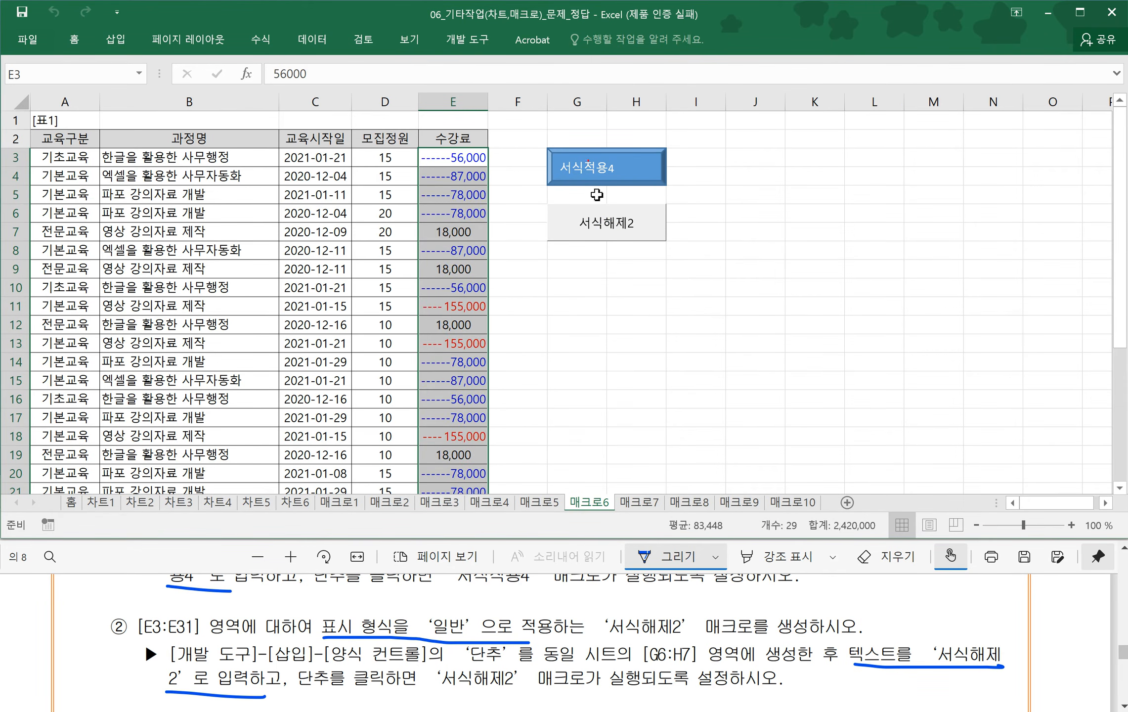
pyautogui.click(608, 220)
pyautogui.click(576, 296)
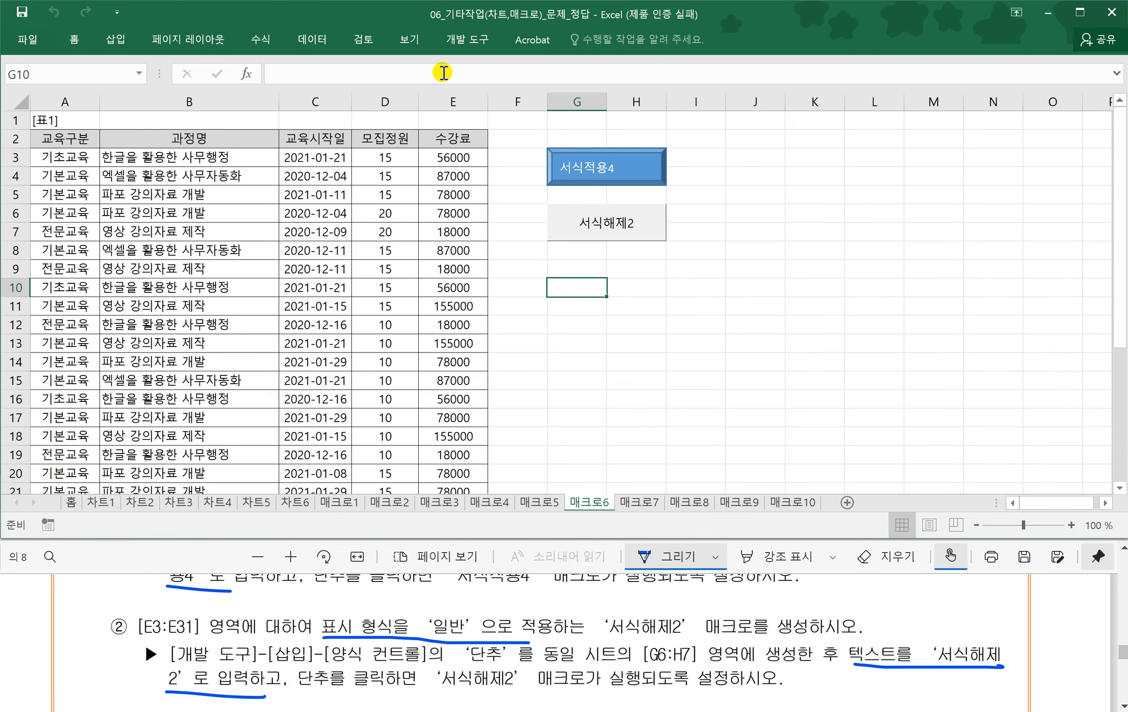
# - Open the 매크로7 sheet and bring up its 서식적용5 macro task in the PDF
pyautogui.click(461, 47)
pyautogui.click(646, 334)
pyautogui.click(639, 502)
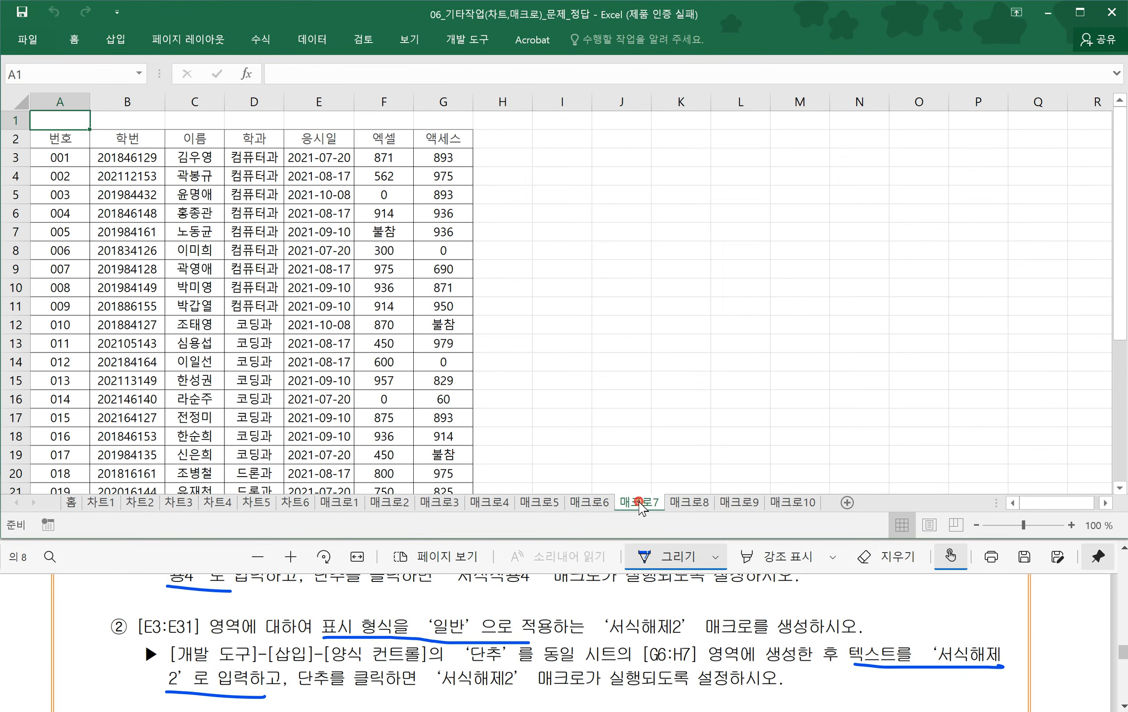
pyautogui.click(412, 618)
pyautogui.scroll(-5, 415, 623)
pyautogui.scroll(-2, 414, 628)
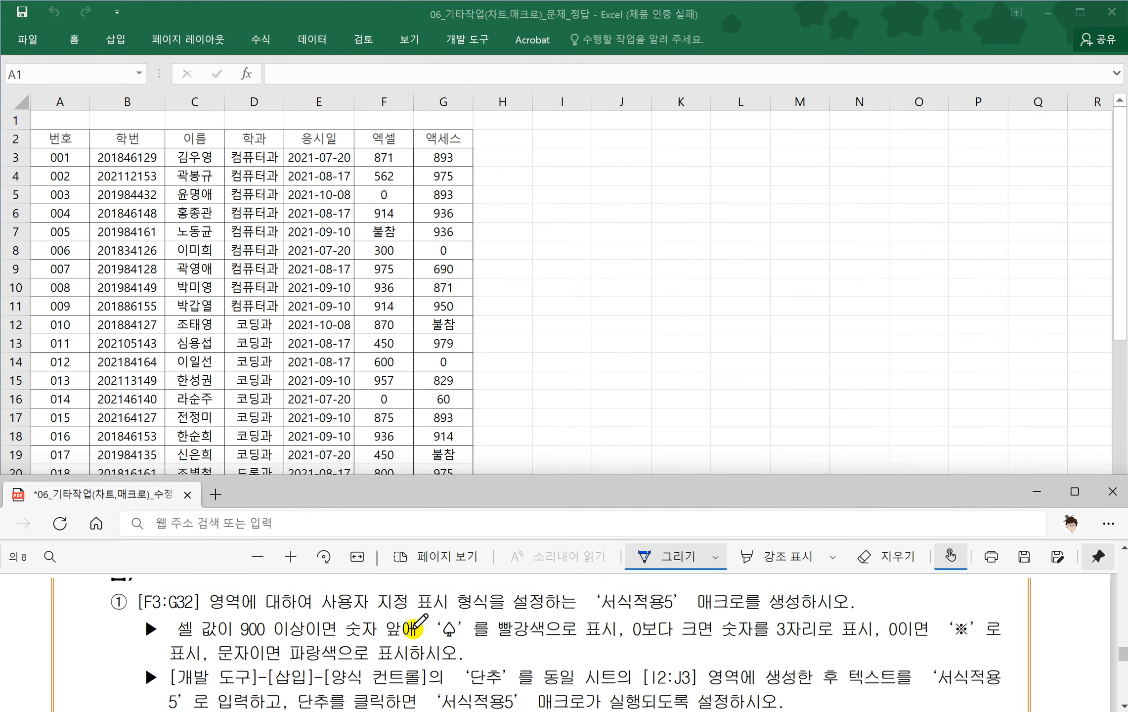
pyautogui.scroll(2, 414, 628)
pyautogui.scroll(-2, 414, 628)
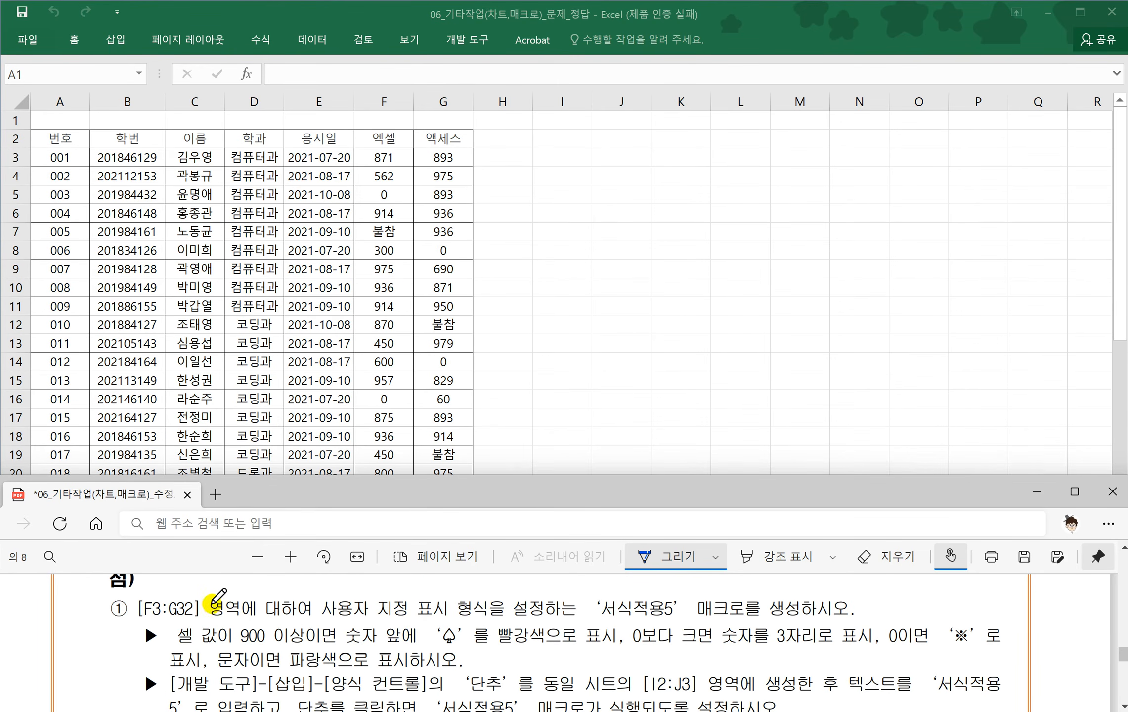
# - Underline the macro name in the PDF task and start recording a macro named 서식적용5 in the current workbook
pyautogui.click(661, 277)
pyautogui.click(551, 233)
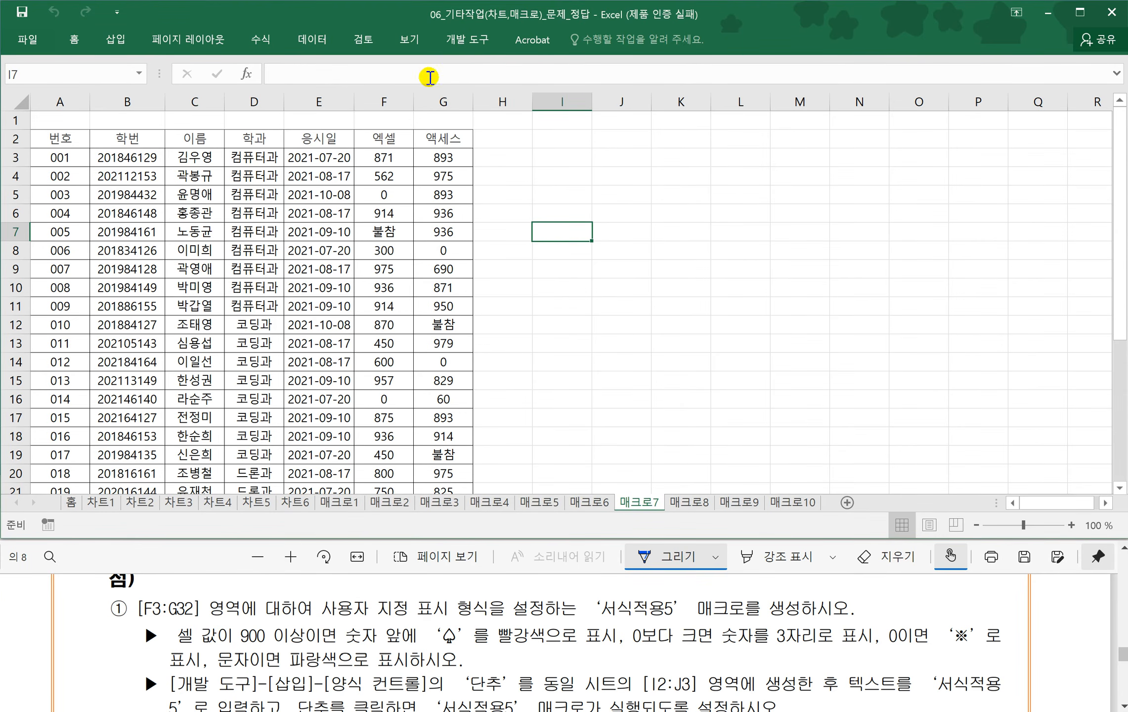
pyautogui.click(467, 40)
pyautogui.click(148, 74)
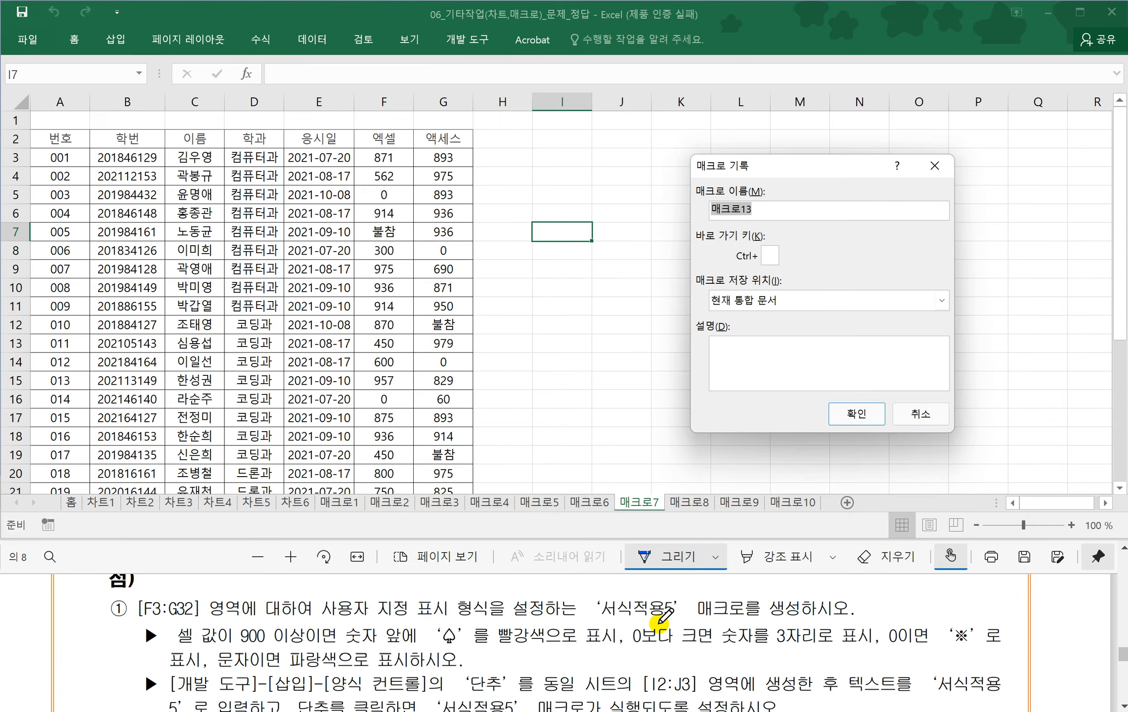
pyautogui.moveTo(593, 616); pyautogui.dragTo(695, 619)
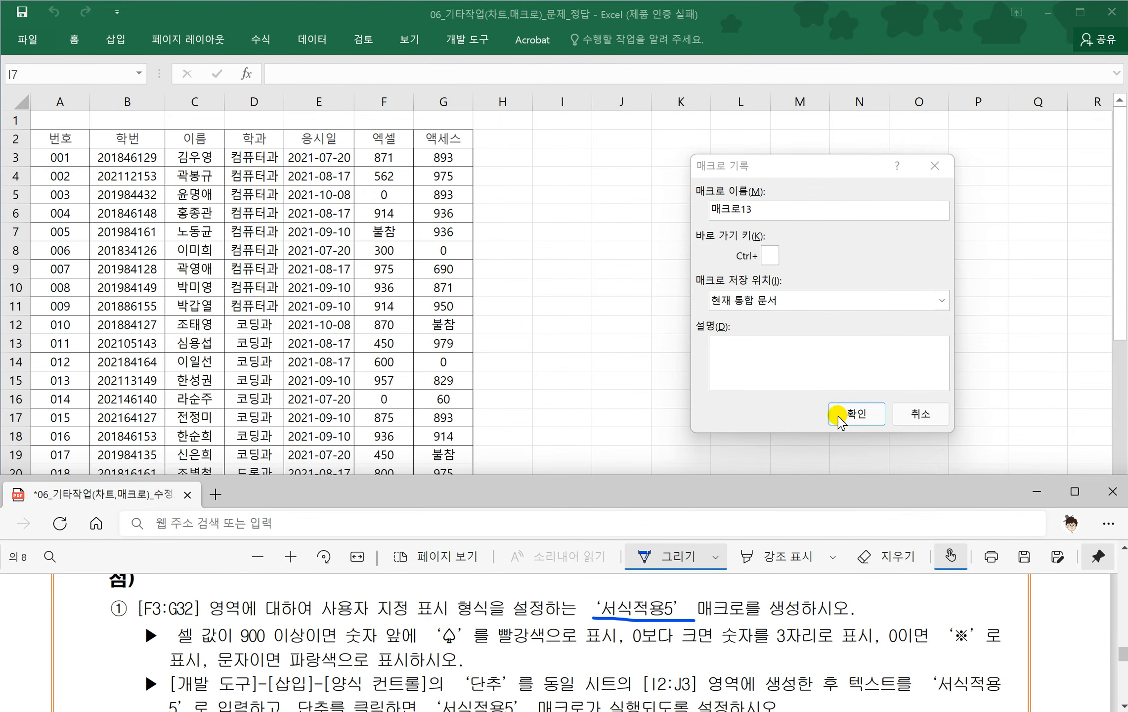
pyautogui.click(754, 200)
pyautogui.write('서식적용5')
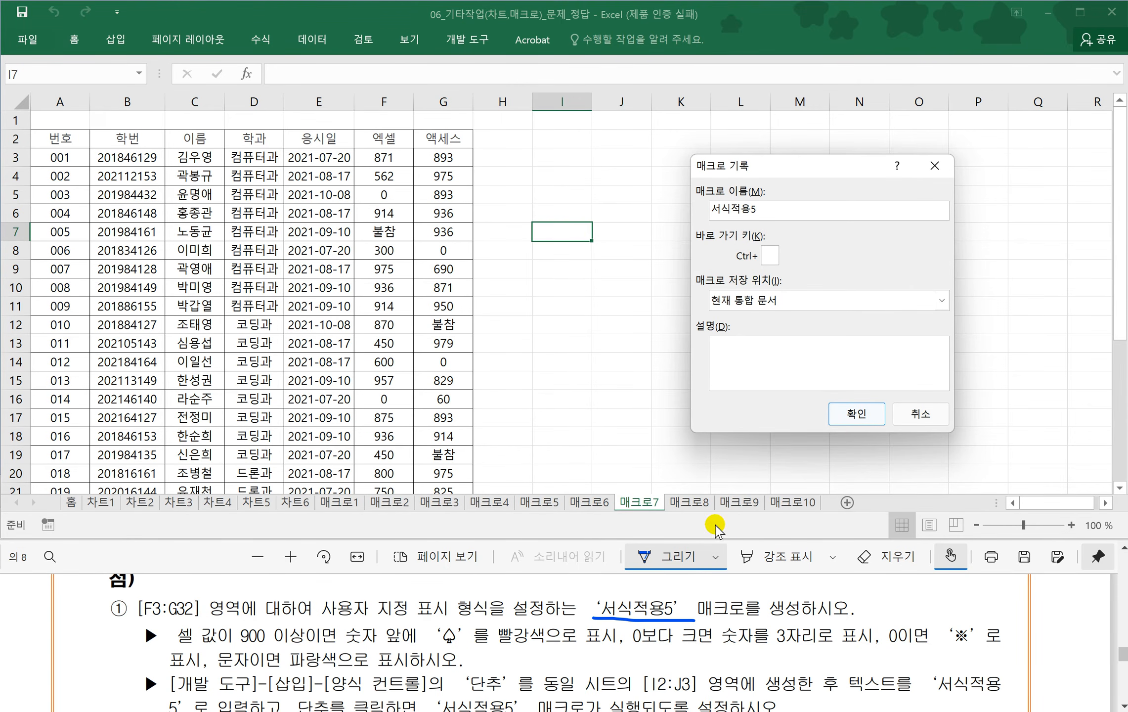
pyautogui.click(853, 414)
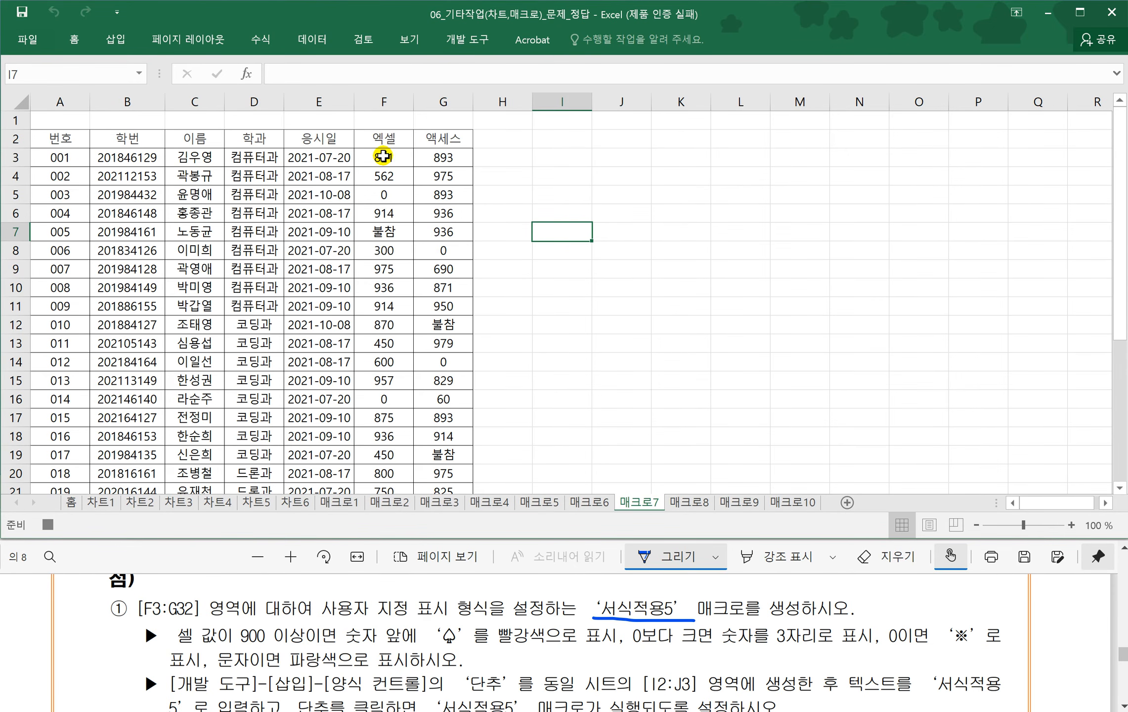
# - Select F3:G32, underline the custom format requirement in the PDF, and choose the custom (사용자 지정) number format category for the range
pyautogui.moveTo(383, 156); pyautogui.dragTo(430, 153)
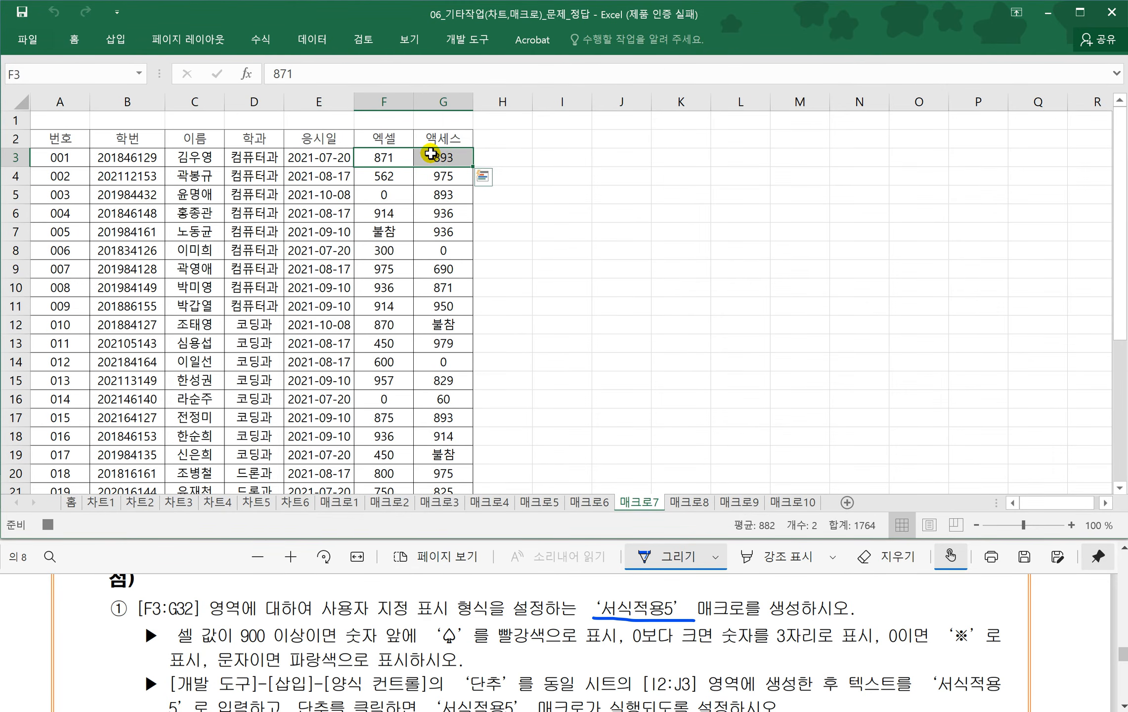
pyautogui.hotkey('ctrl', 'shift', 'Down')
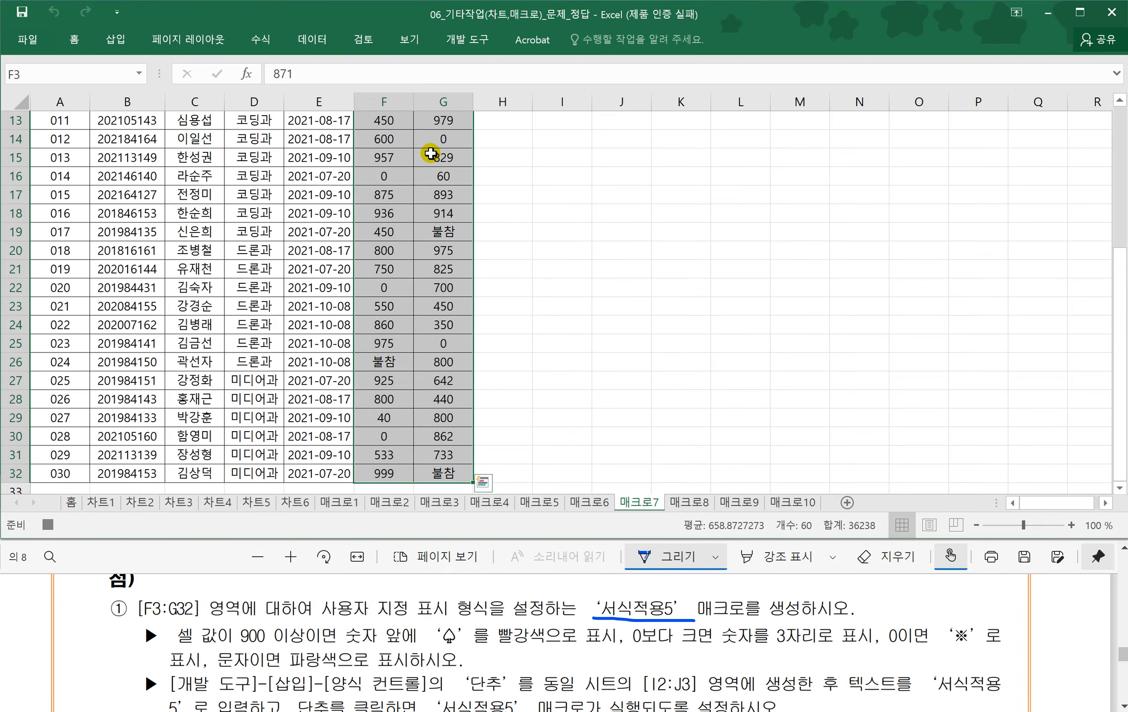
pyautogui.moveTo(323, 617); pyautogui.dragTo(488, 619)
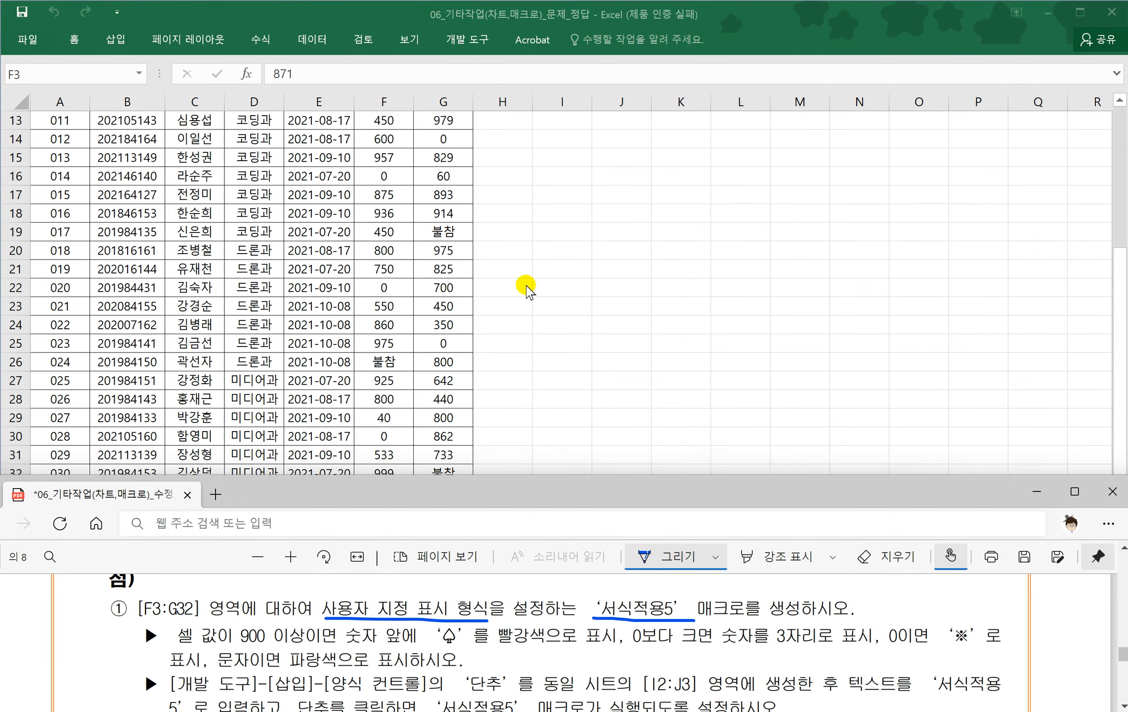
pyautogui.click(378, 245)
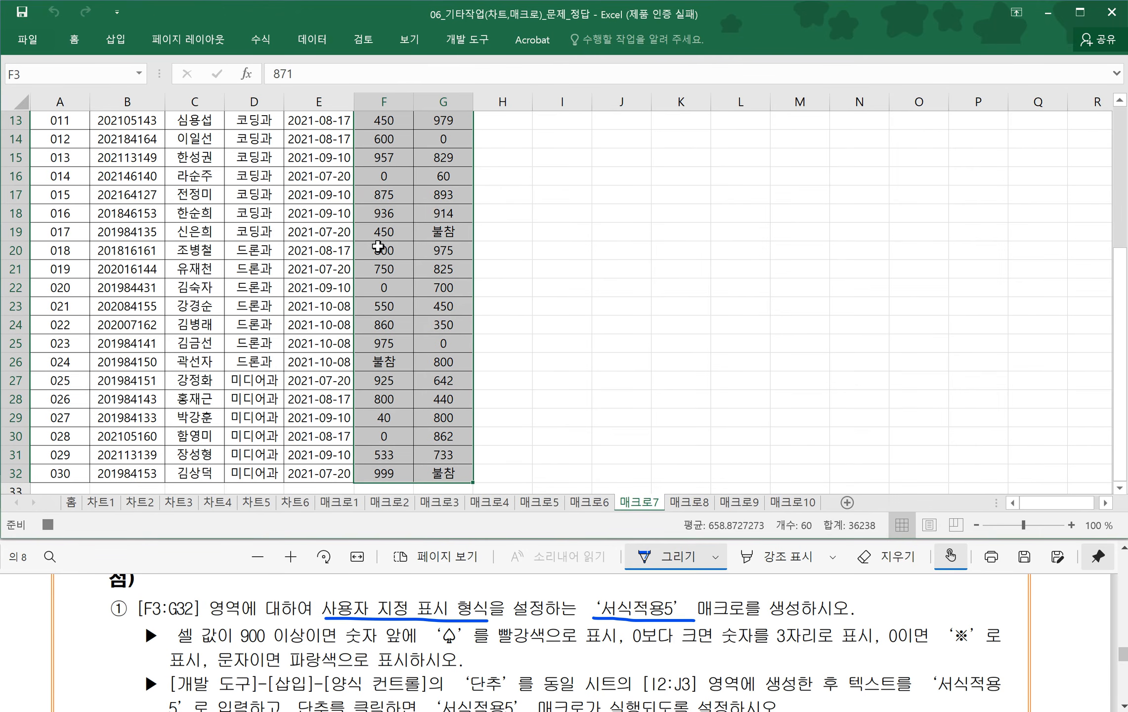
pyautogui.scroll(4, 515, 282)
pyautogui.hotkey('ctrl', '1')
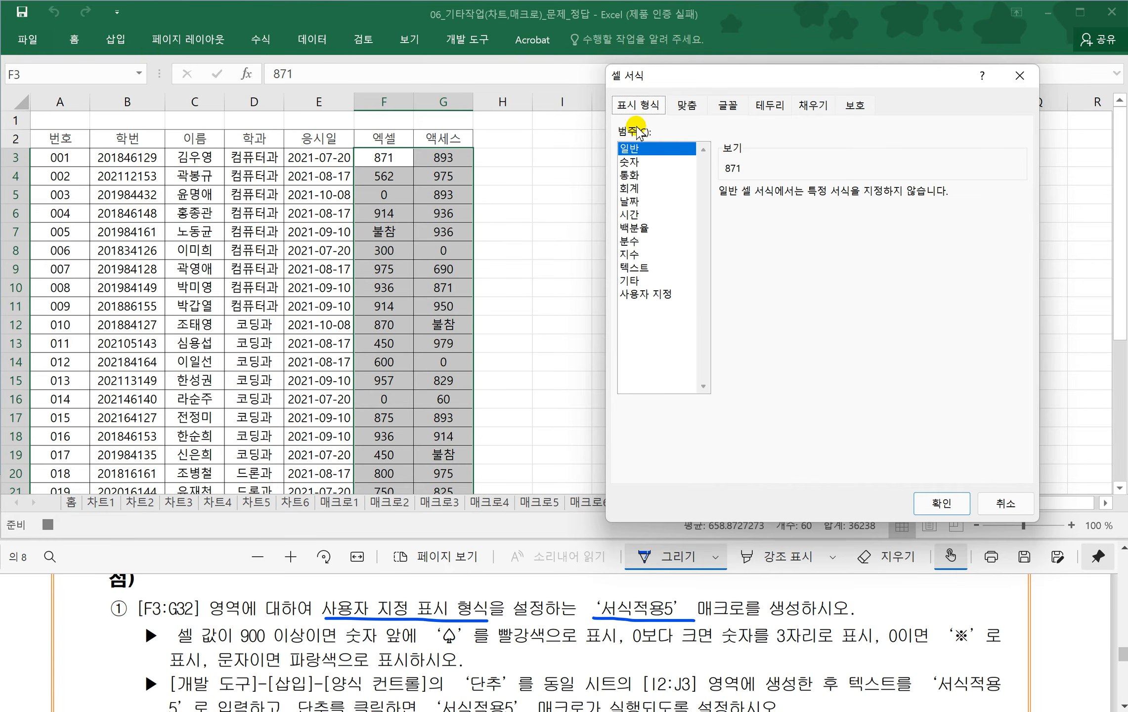
pyautogui.click(648, 294)
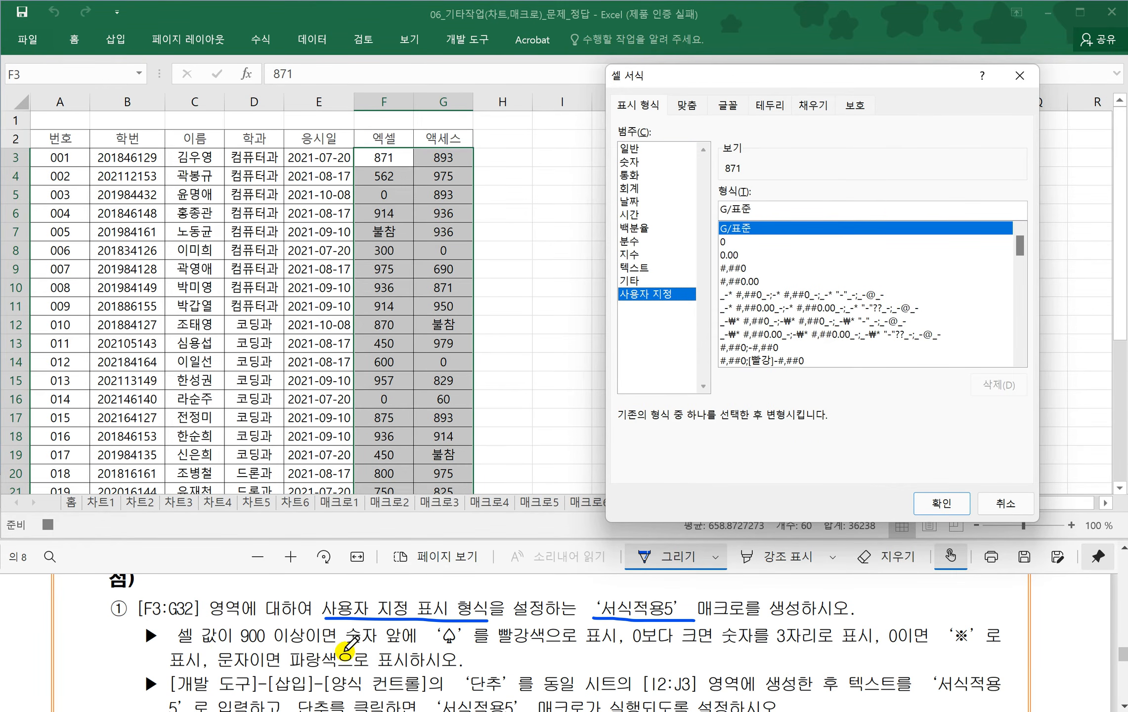
# - Underline the red ♤ requirement in the PDF and enter the format code [빨강][>=900]♤0;[>0]000; for the selected cells
pyautogui.moveTo(436, 643); pyautogui.dragTo(517, 642)
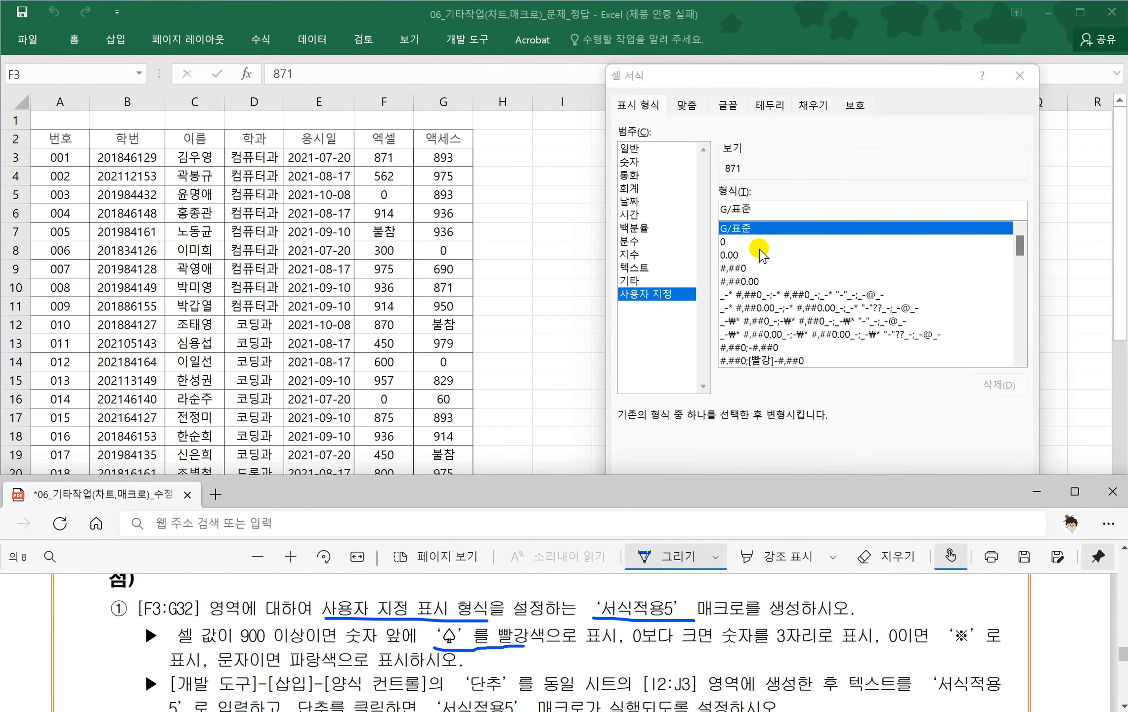
pyautogui.click(748, 210)
pyautogui.write('[빨강][>=90')
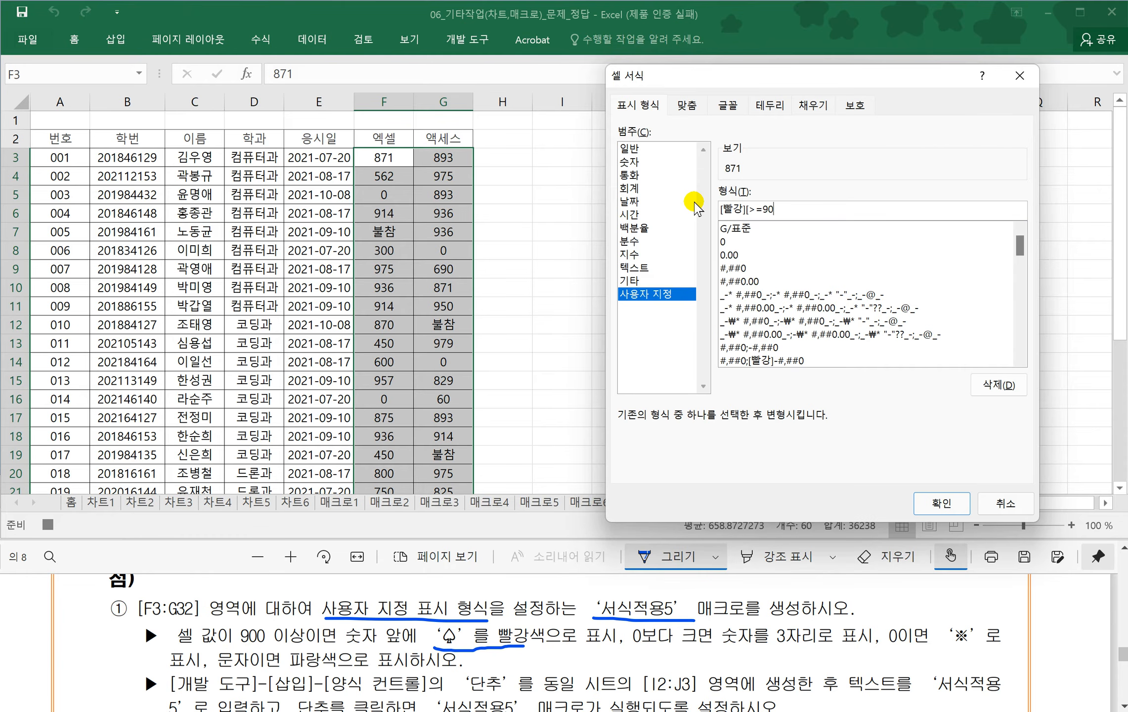
pyautogui.write('0]')
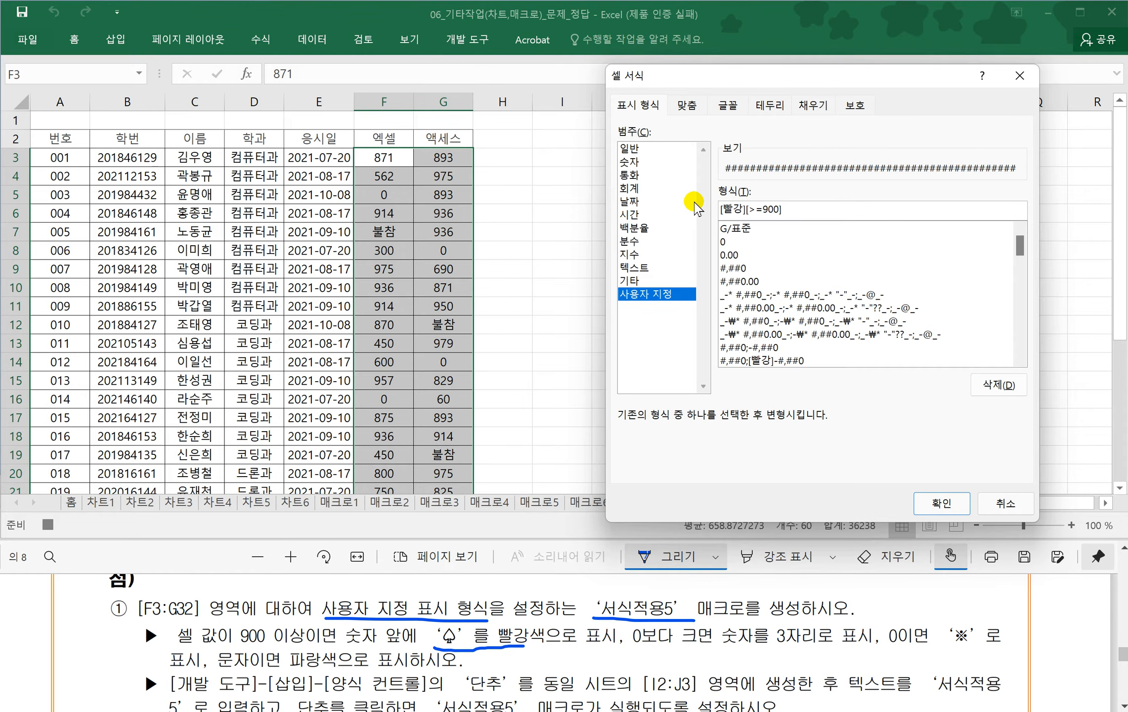
pyautogui.write('ㅁ')
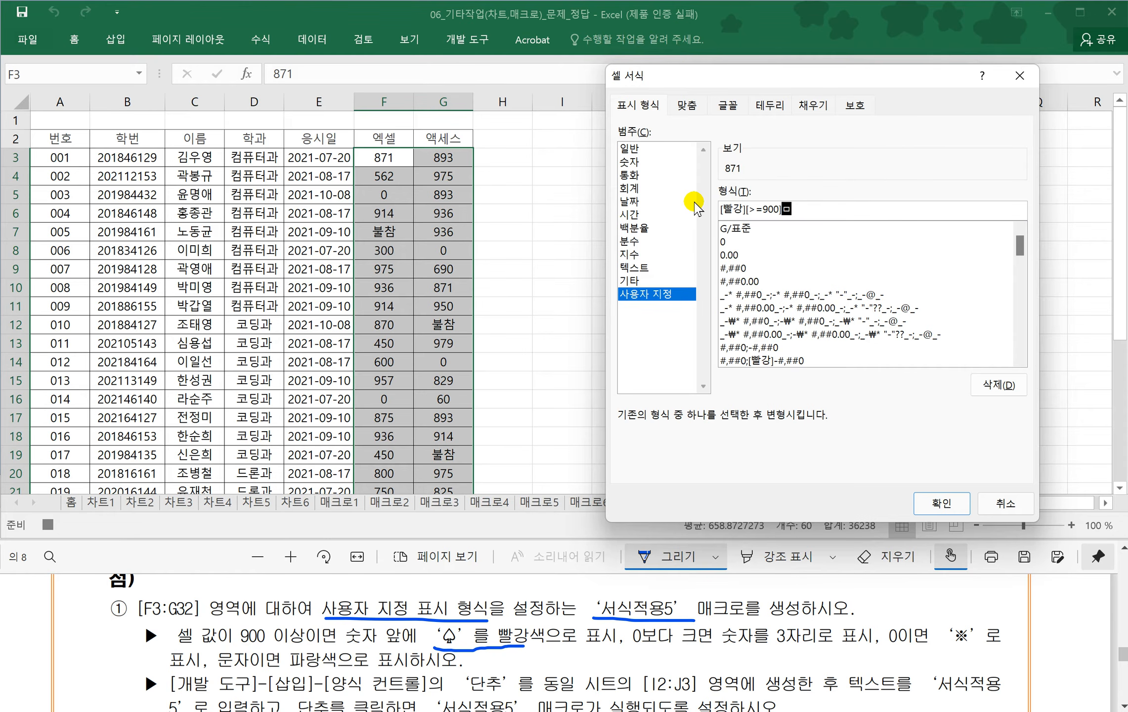
pyautogui.press('Hangul_Hanja')
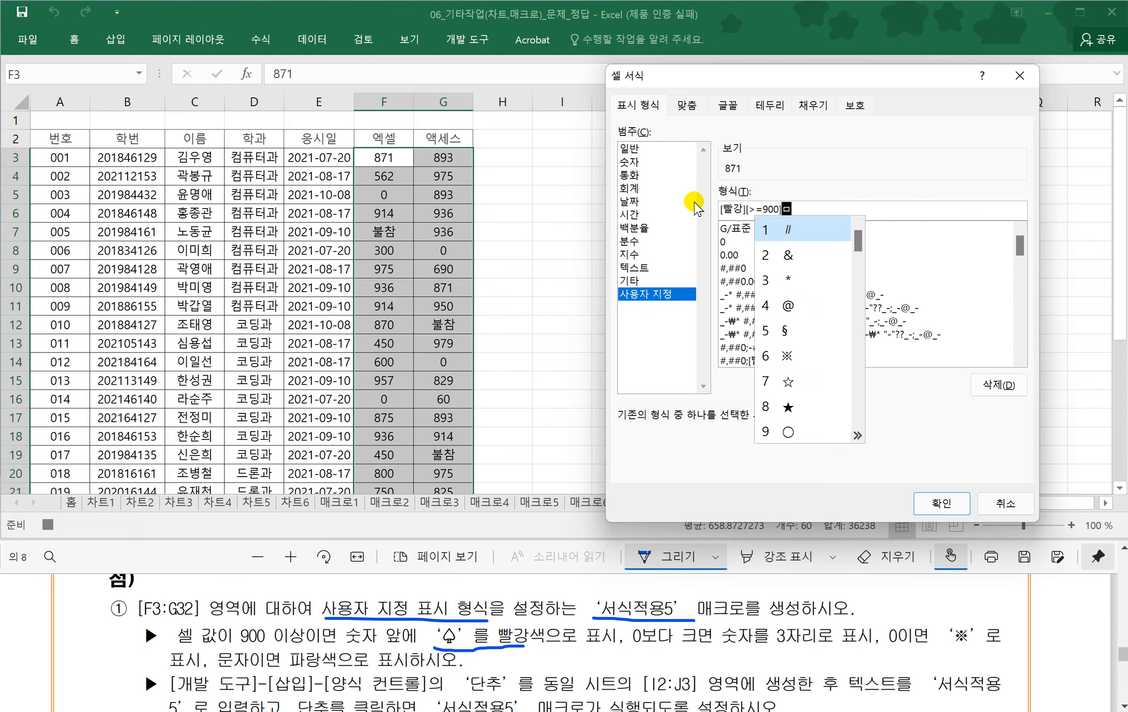
pyautogui.press('Tab')
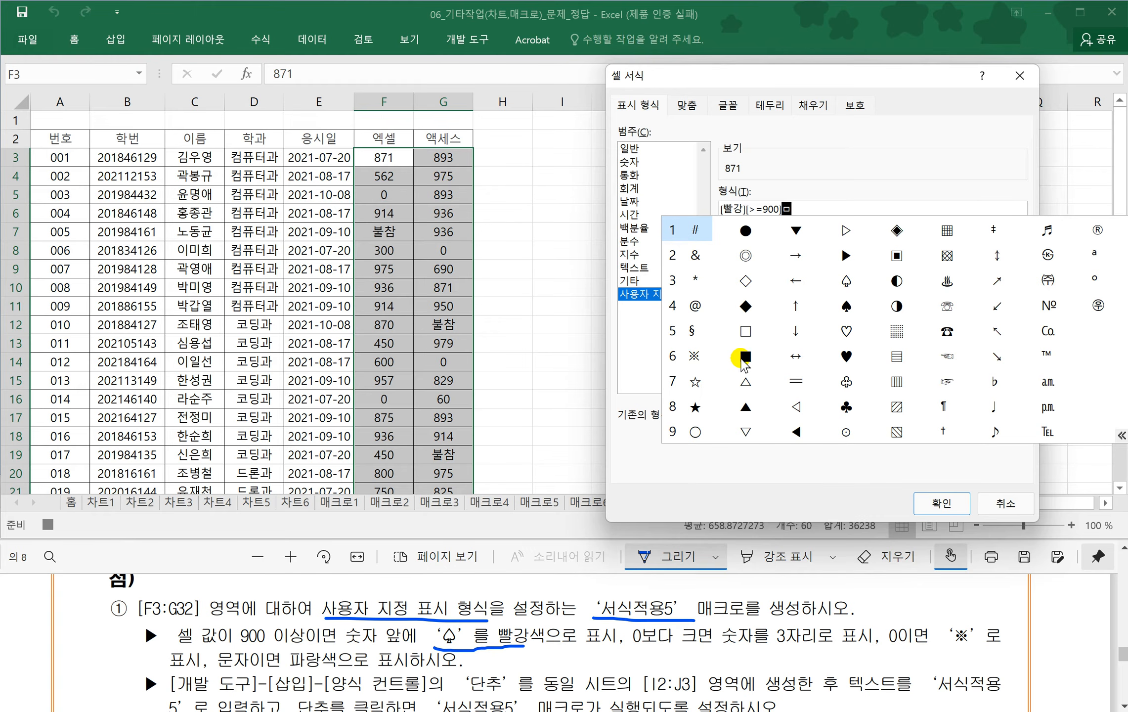
pyautogui.click(850, 291)
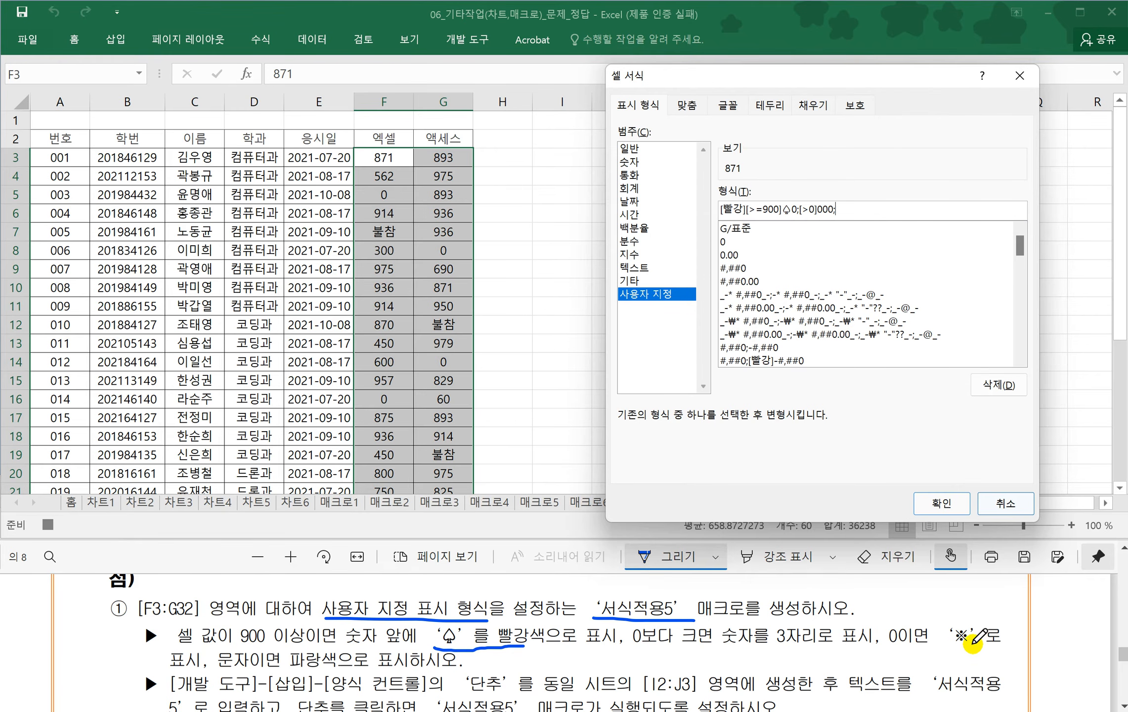
# - Circle the ※ symbol in the PDF task and append the section "※"; to the custom format code
pyautogui.moveTo(949, 645)
pyautogui.mouseDown()
pyautogui.moveTo(983, 632)
pyautogui.moveTo(943, 619)
pyautogui.moveTo(944, 635)
pyautogui.mouseUp()
pyautogui.click(850, 211)
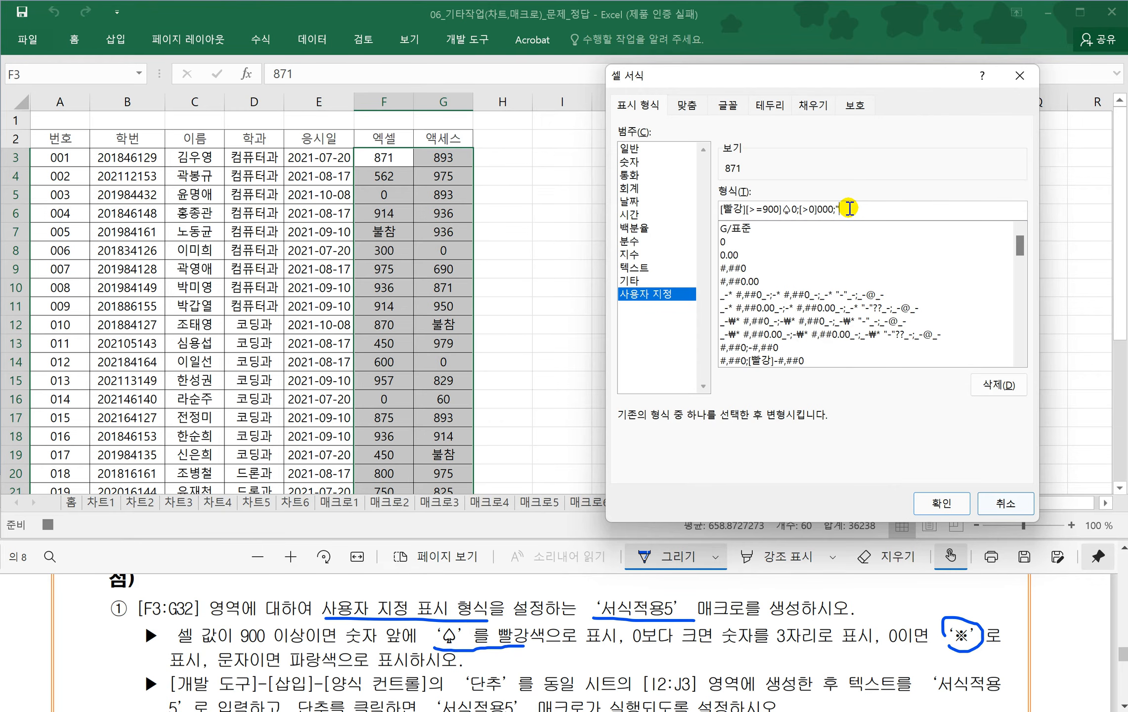
pyautogui.press('Hangul_Hanja')
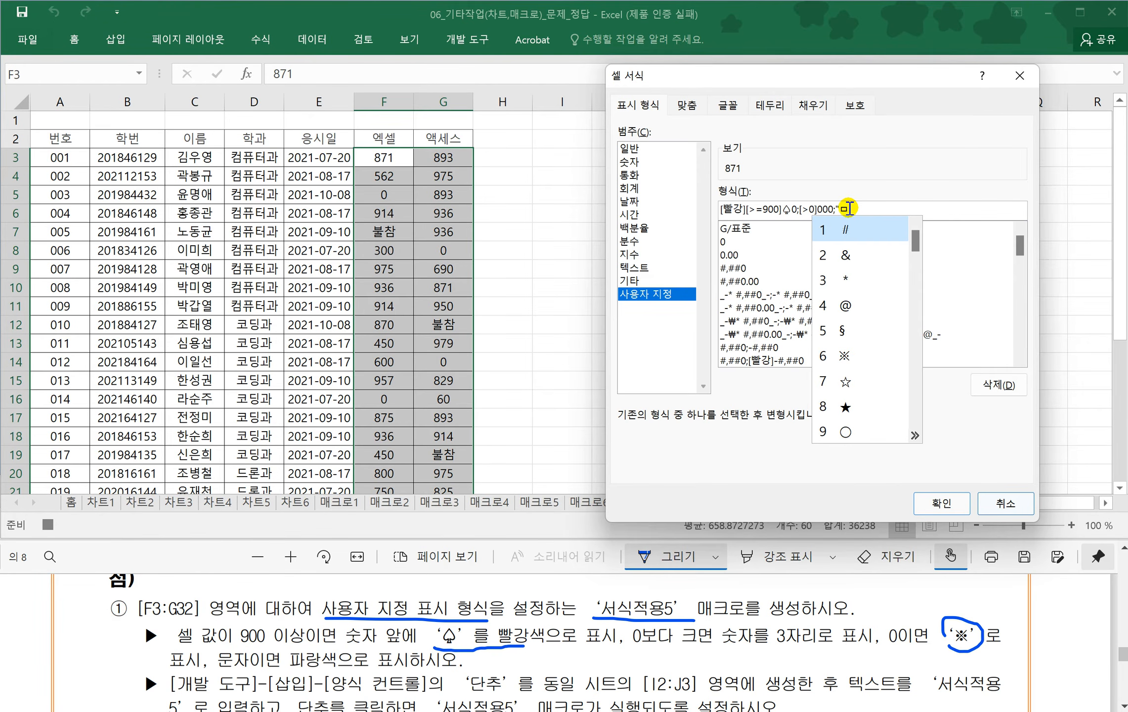
pyautogui.press('Escape')
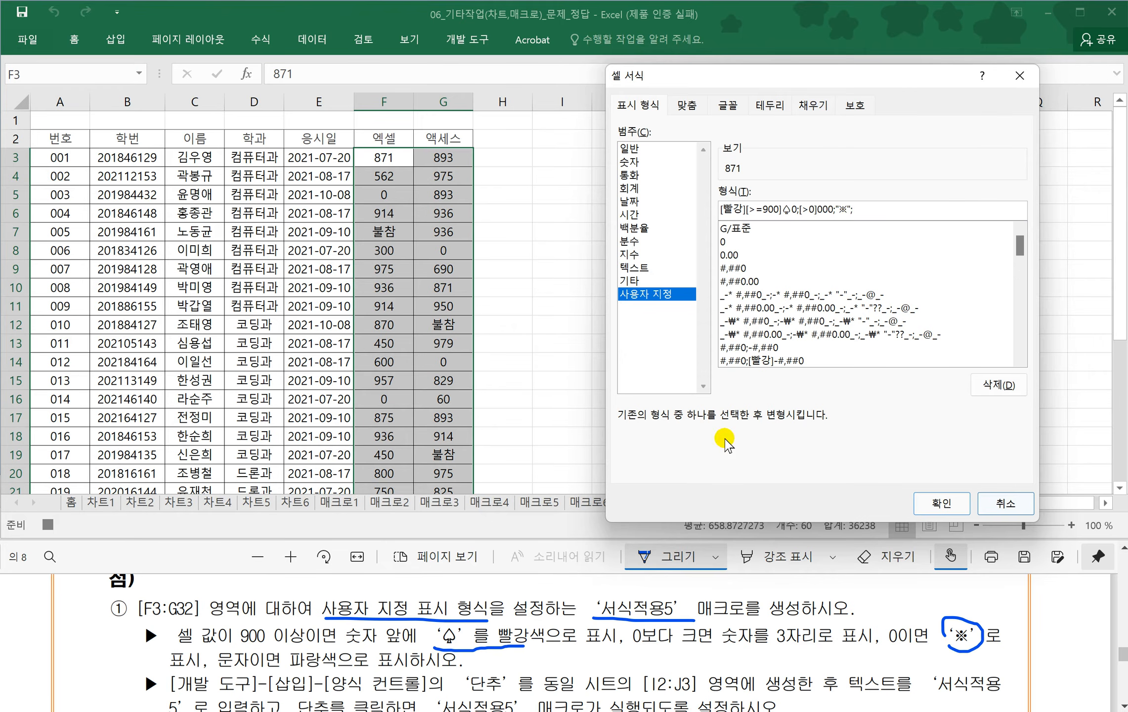
# - Complete the custom format code as [빨강][>=900]♤0;[>0]000;"※";[파랑]@, apply it to F3:G32, and stop recording the macro
pyautogui.write('";')
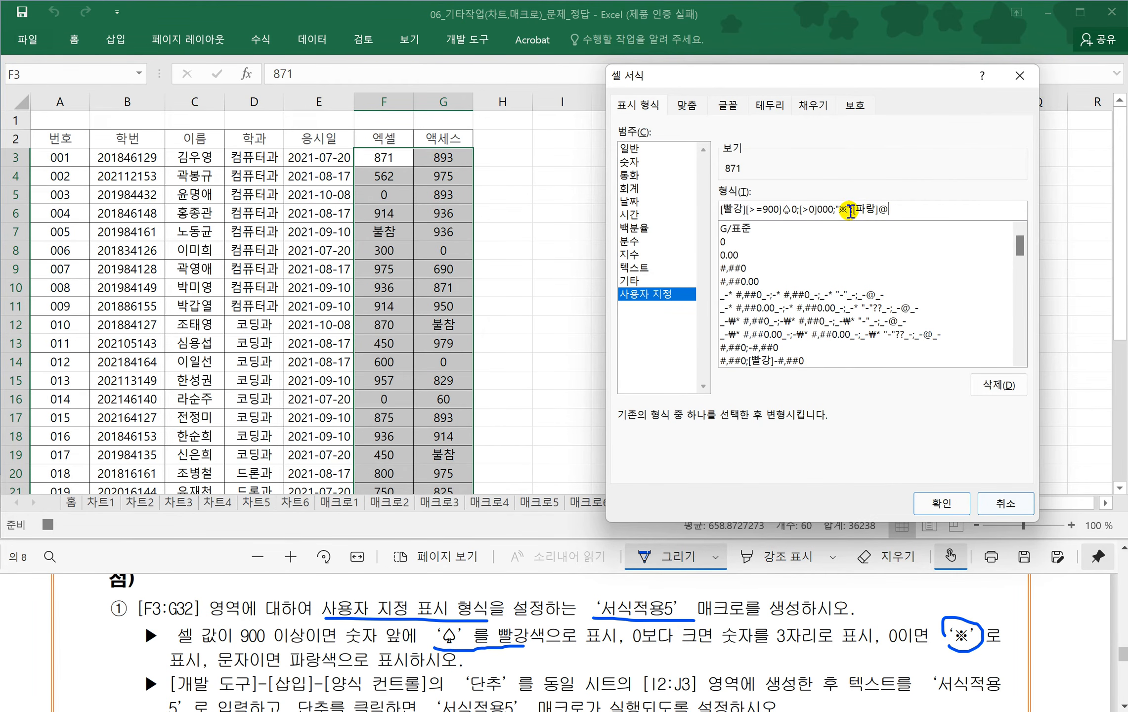
pyautogui.click(936, 502)
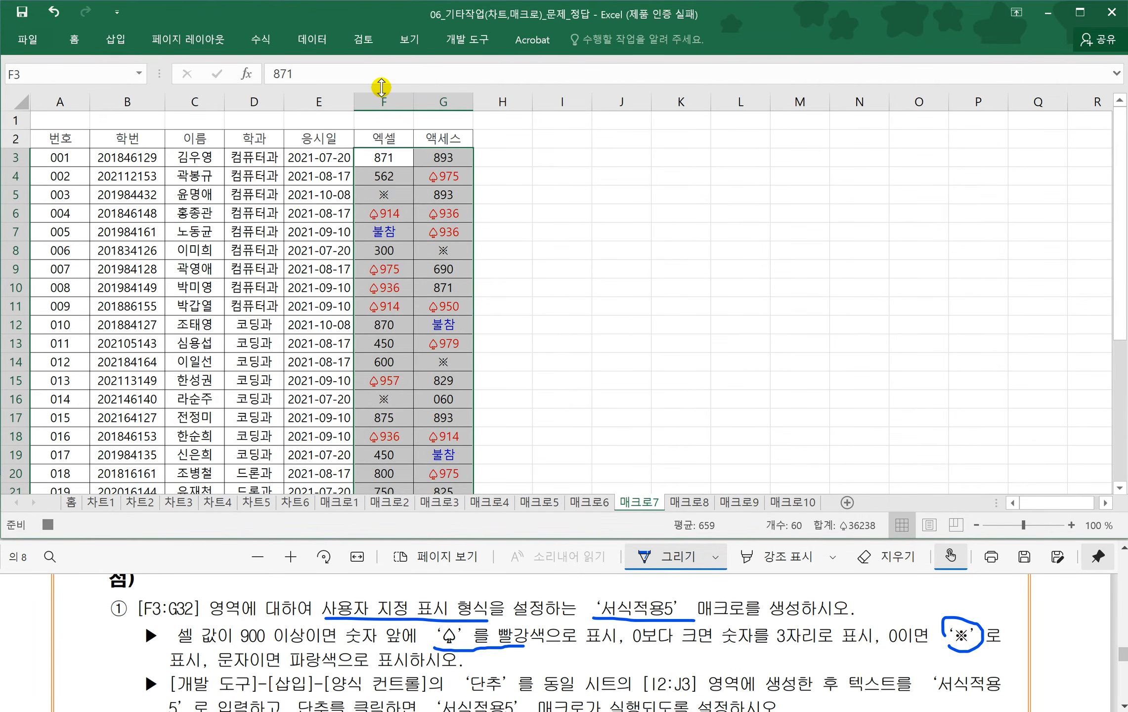
pyautogui.click(469, 37)
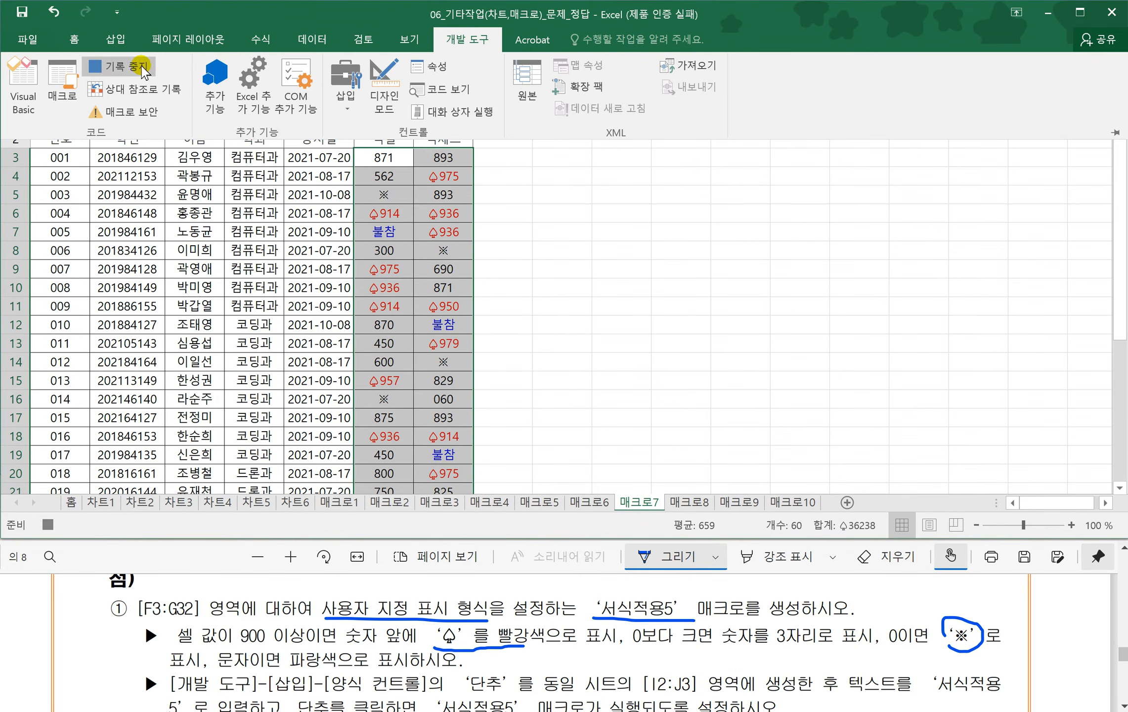
pyautogui.click(124, 66)
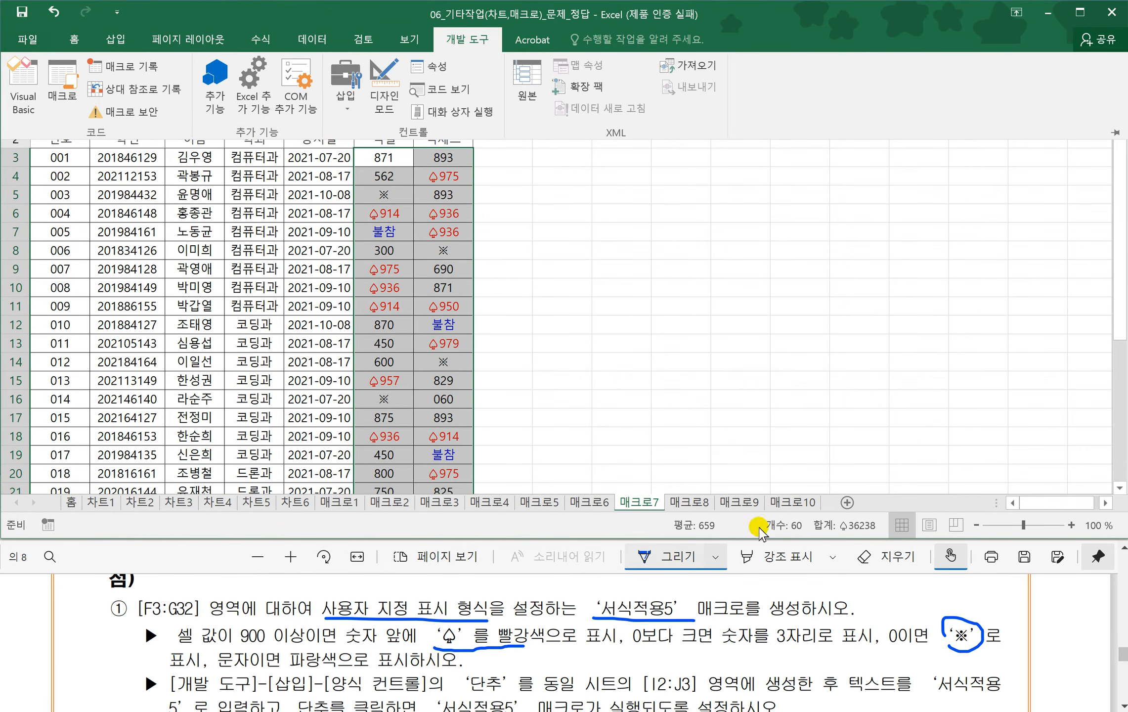
# - Insert a form control button (단추) over I2:J3 and assign the 서식적용5 macro to it
pyautogui.click(887, 557)
pyautogui.click(552, 329)
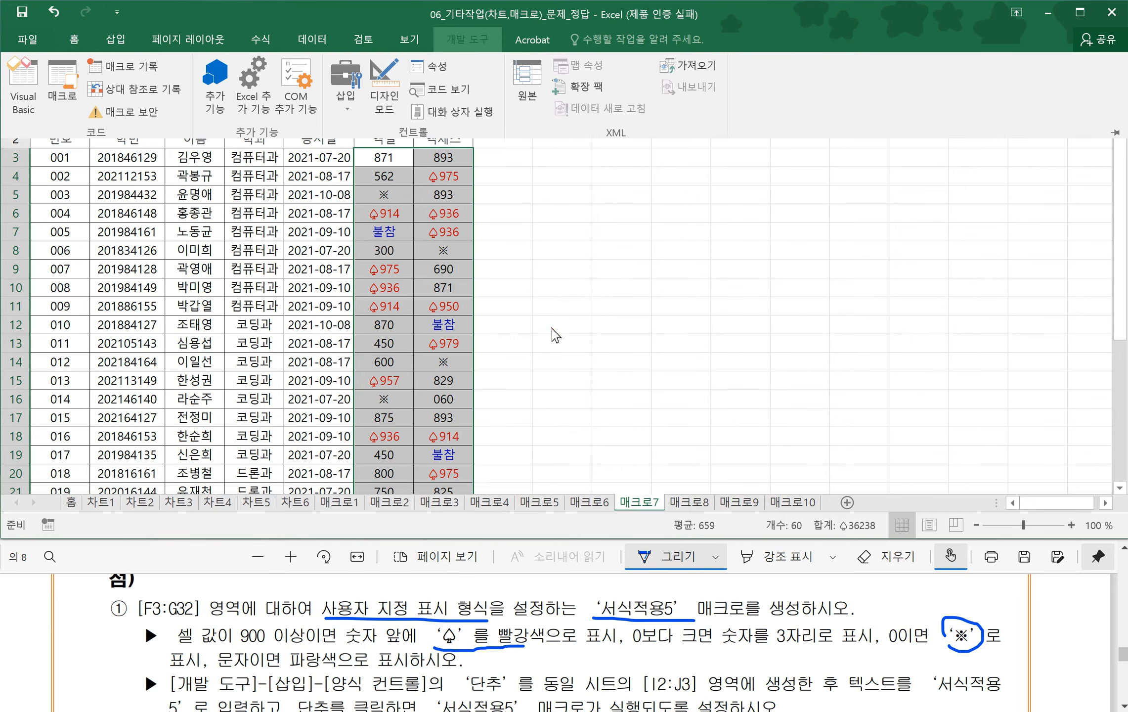
pyautogui.click(472, 41)
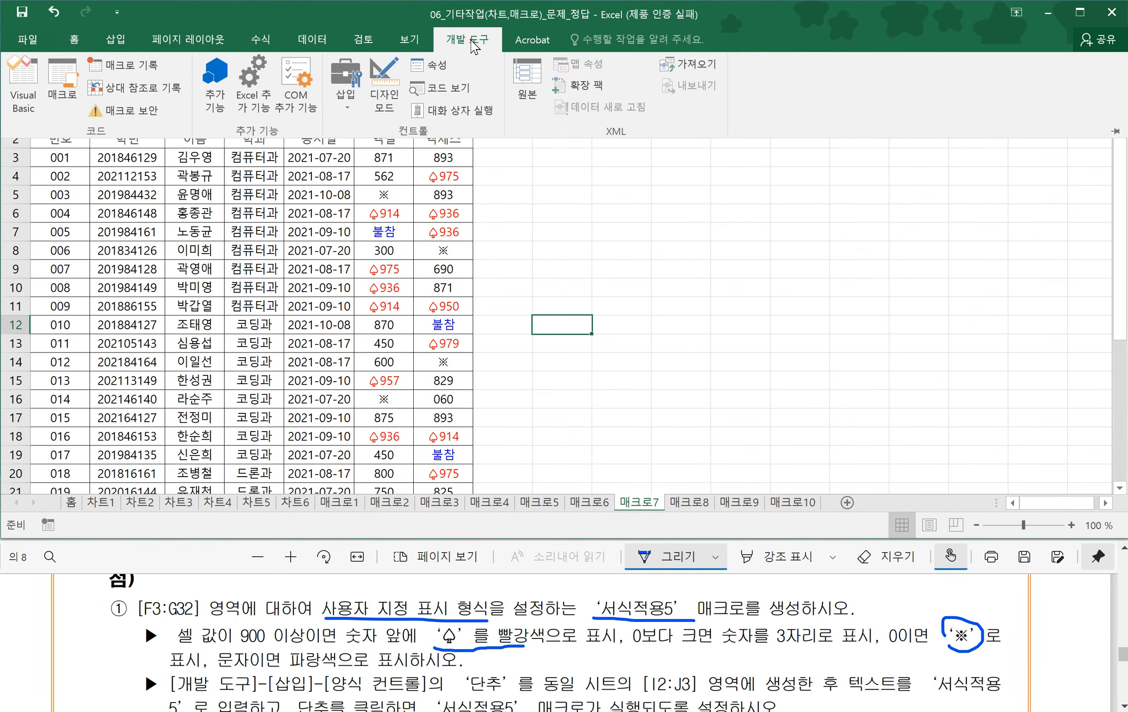
pyautogui.click(577, 302)
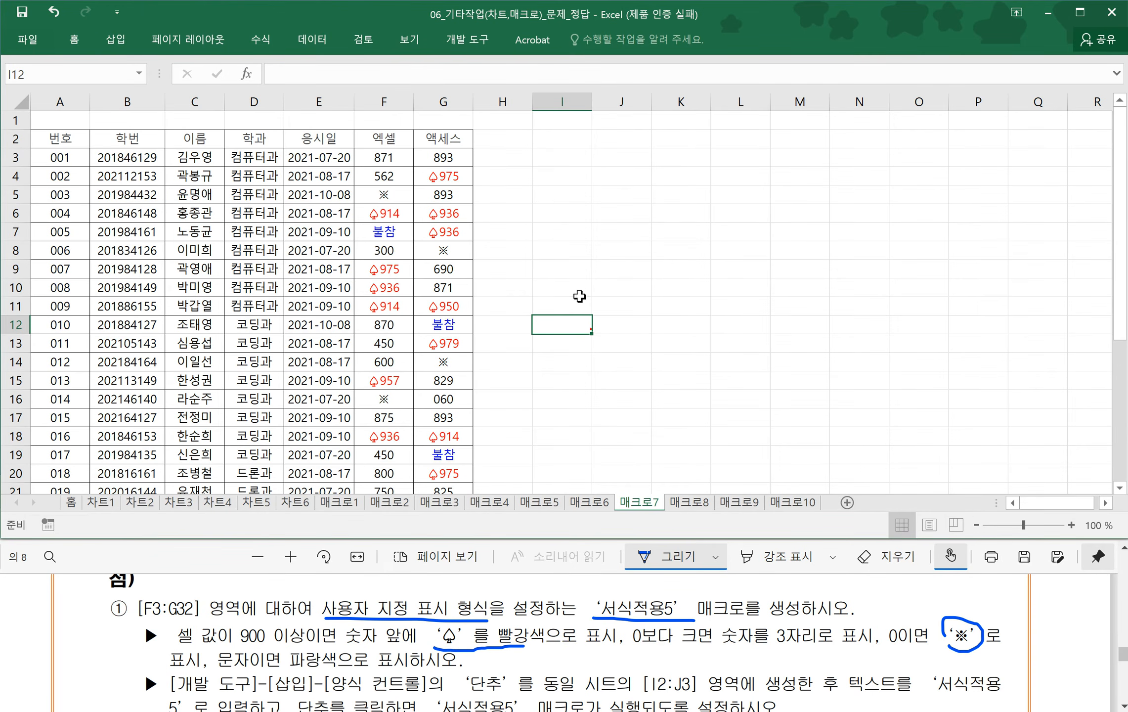
pyautogui.click(471, 40)
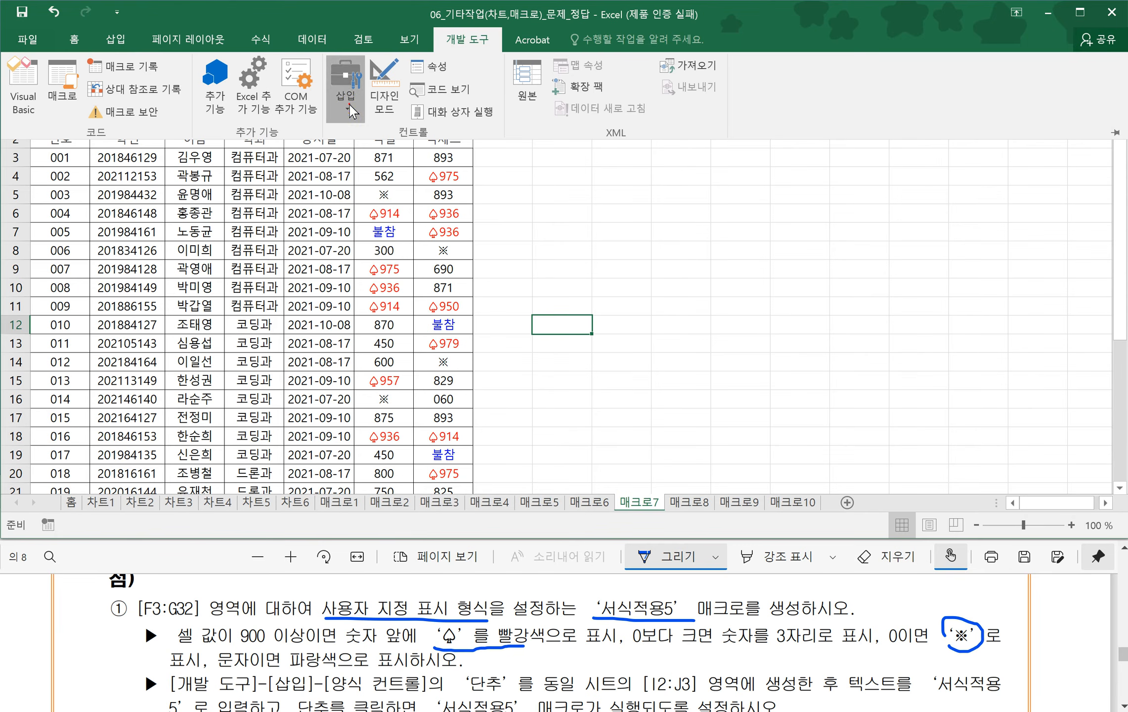
pyautogui.click(346, 89)
pyautogui.click(335, 149)
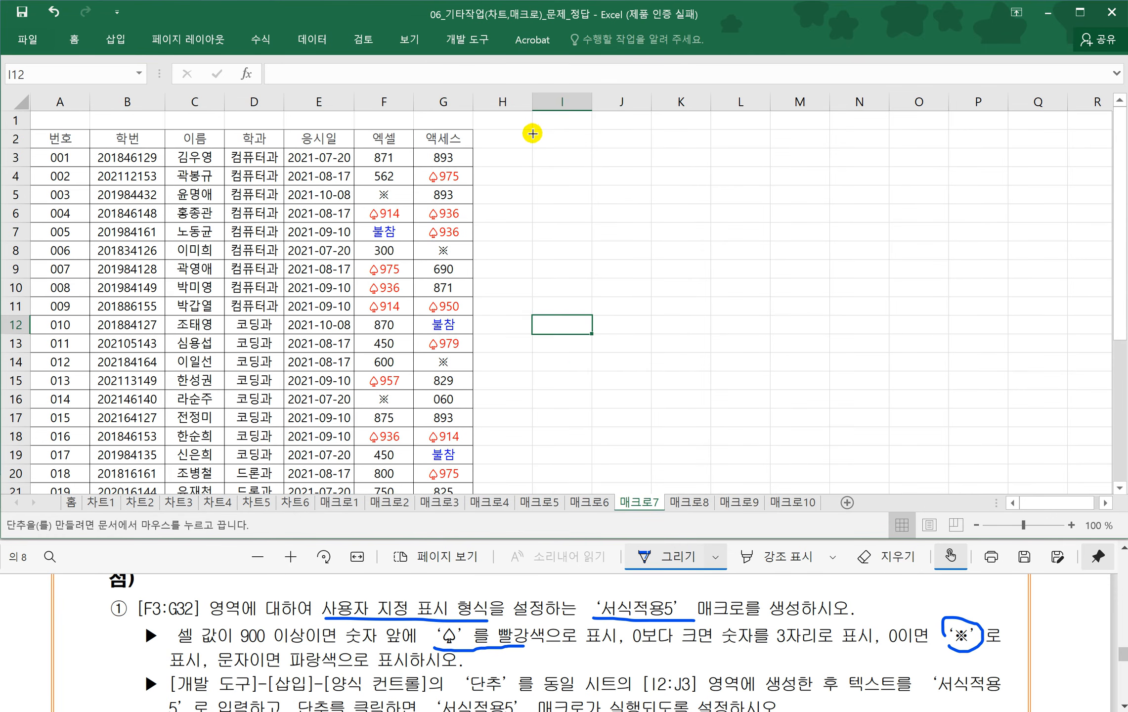
pyautogui.moveTo(531, 129); pyautogui.dragTo(629, 161)
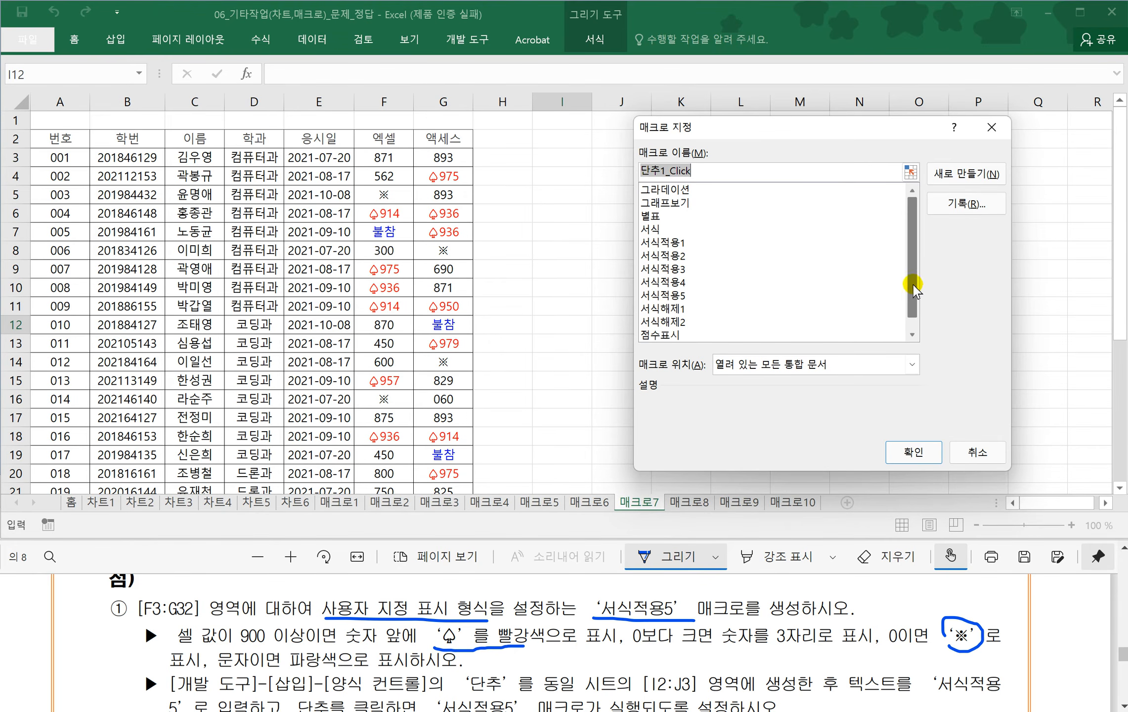
pyautogui.click(662, 297)
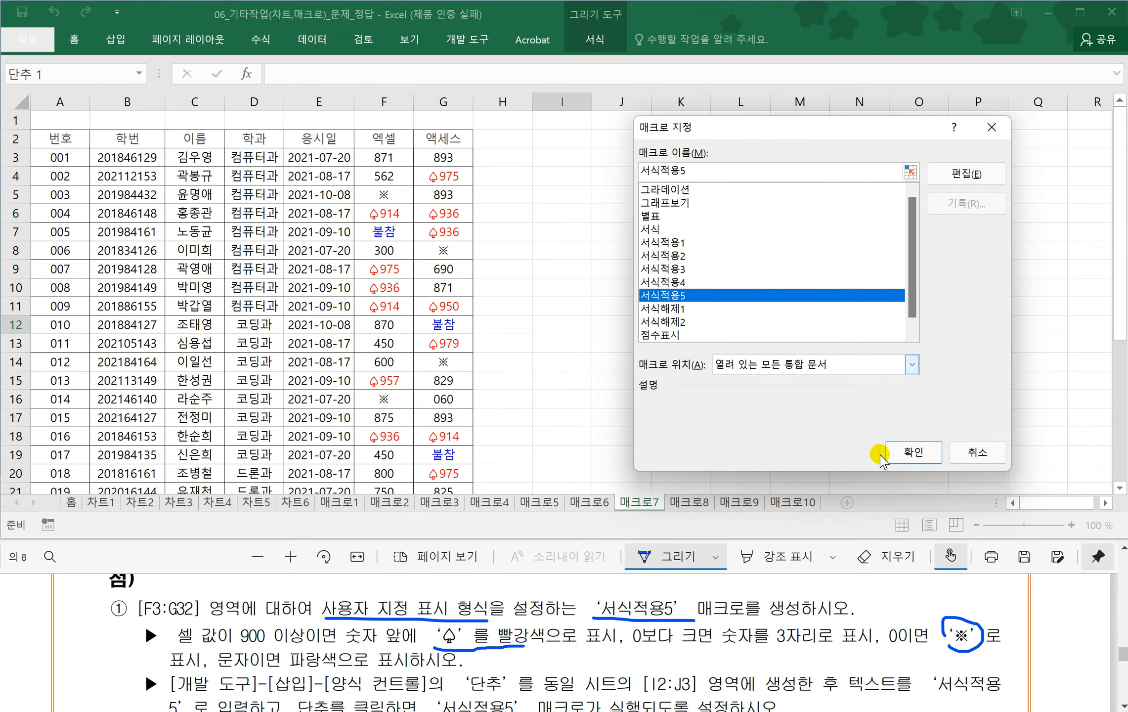
pyautogui.click(912, 452)
# - Underline the requirement in the PDF task that the button text is 서식적용5
pyautogui.click(617, 617)
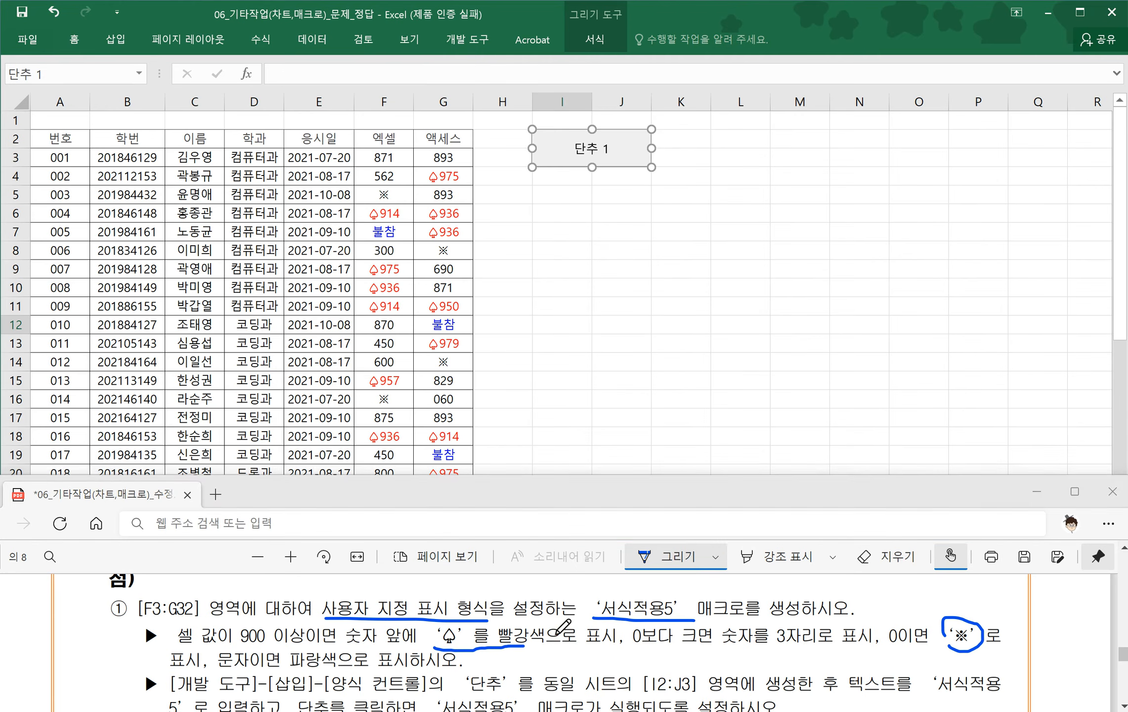
pyautogui.scroll(-1, 556, 634)
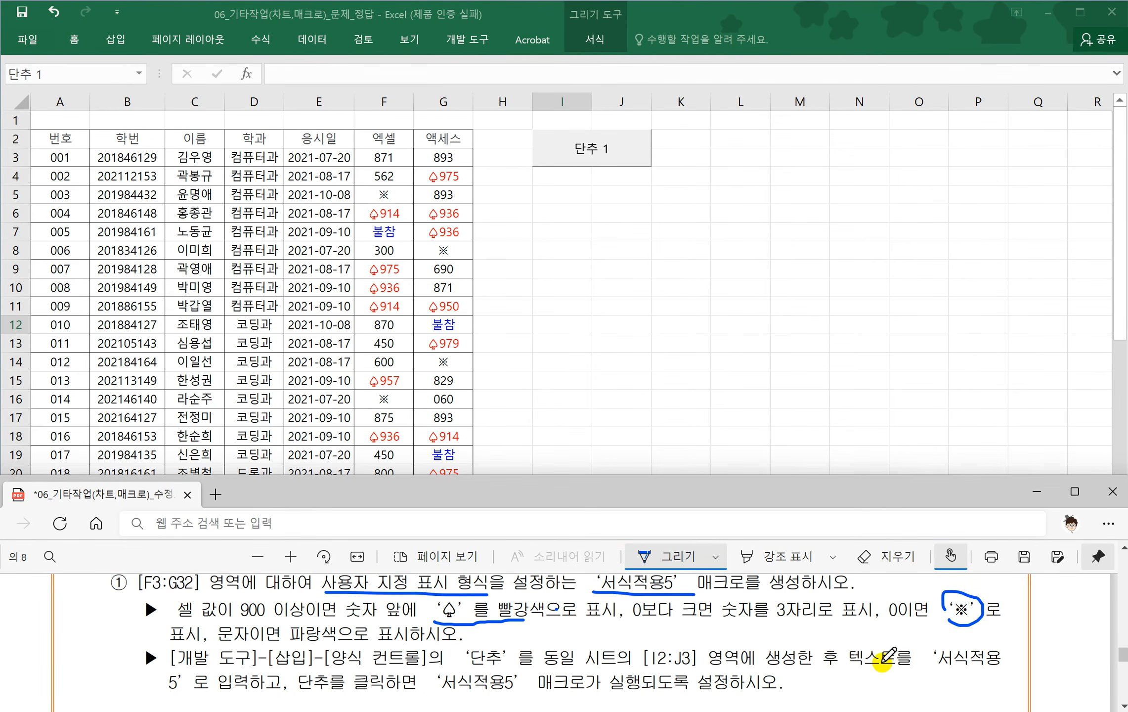
pyautogui.moveTo(852, 668); pyautogui.dragTo(996, 670)
pyautogui.moveTo(169, 689); pyautogui.dragTo(233, 693)
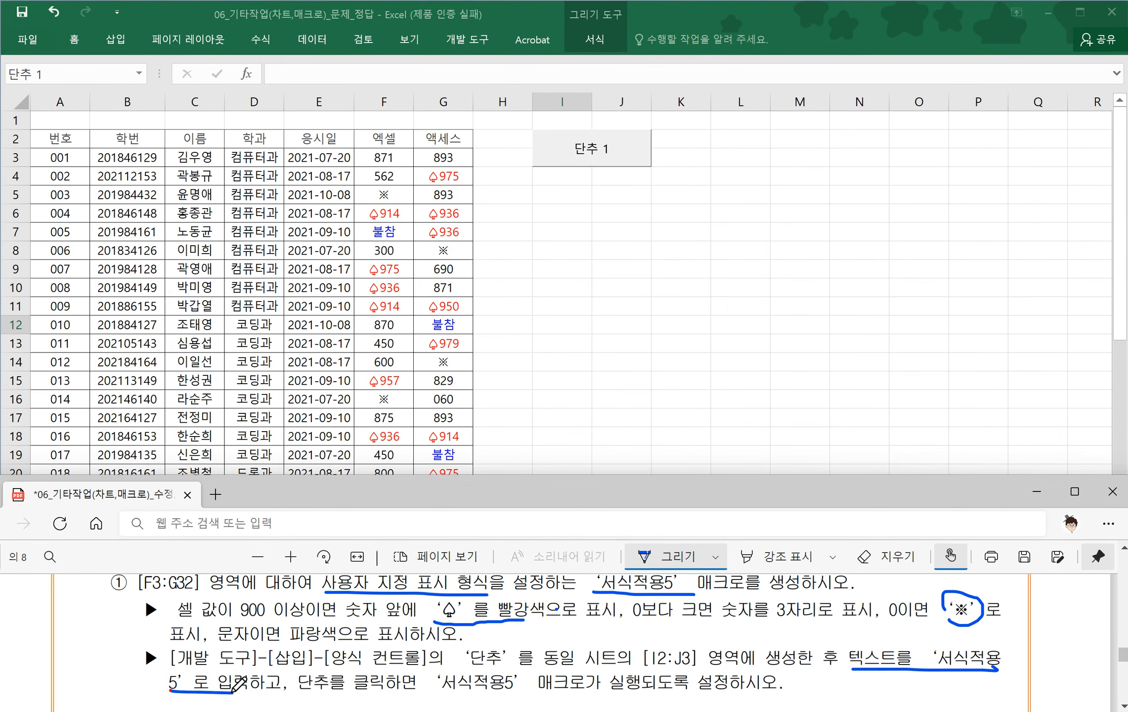
# - Change the text of the button over I2:J3 to 서식적용5 and run its macro
pyautogui.click(590, 149)
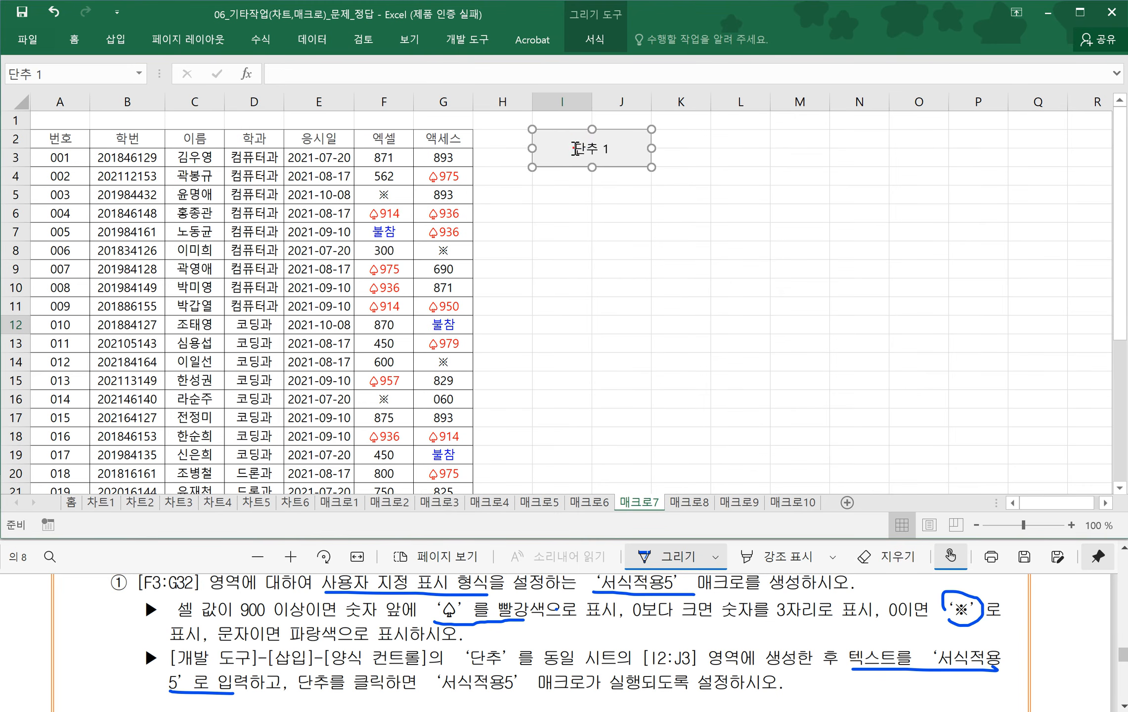
pyautogui.moveTo(574, 148); pyautogui.dragTo(629, 148)
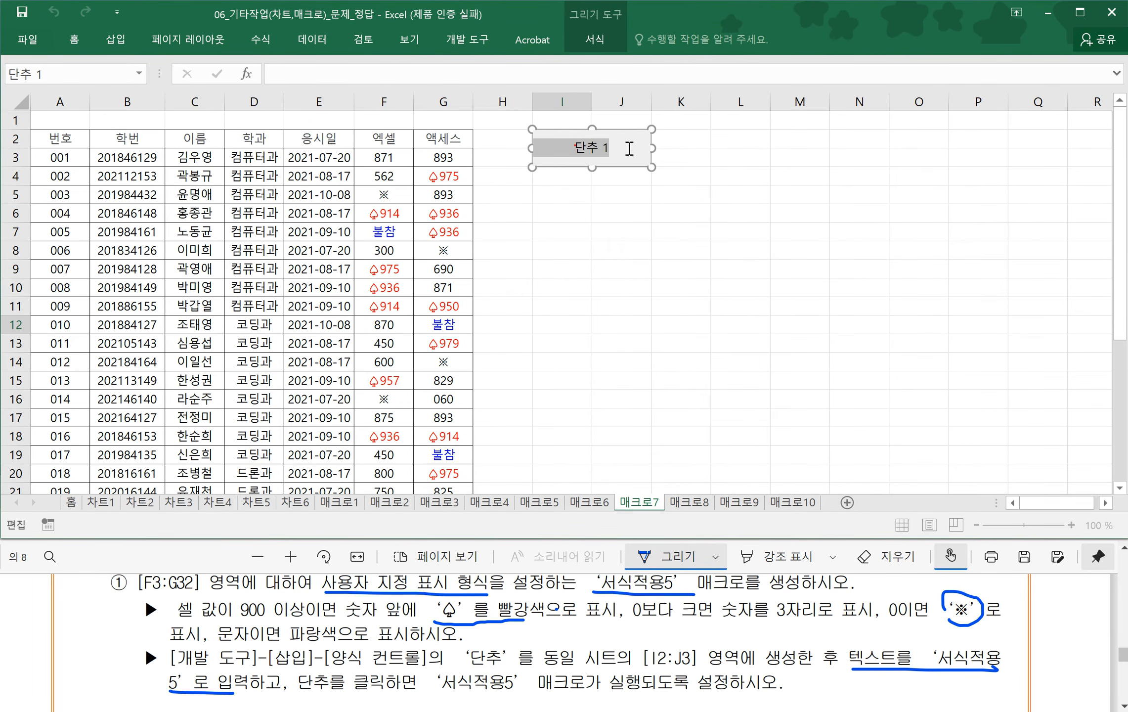
pyautogui.write('서')
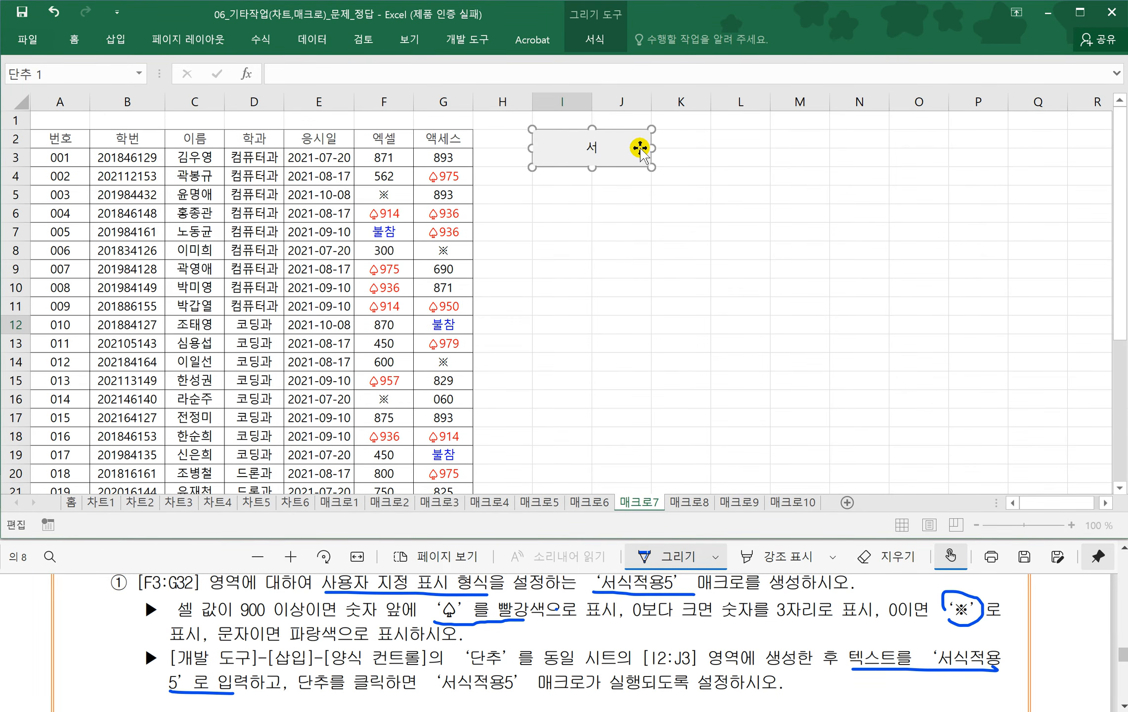
pyautogui.write('식적용5')
pyautogui.click(668, 218)
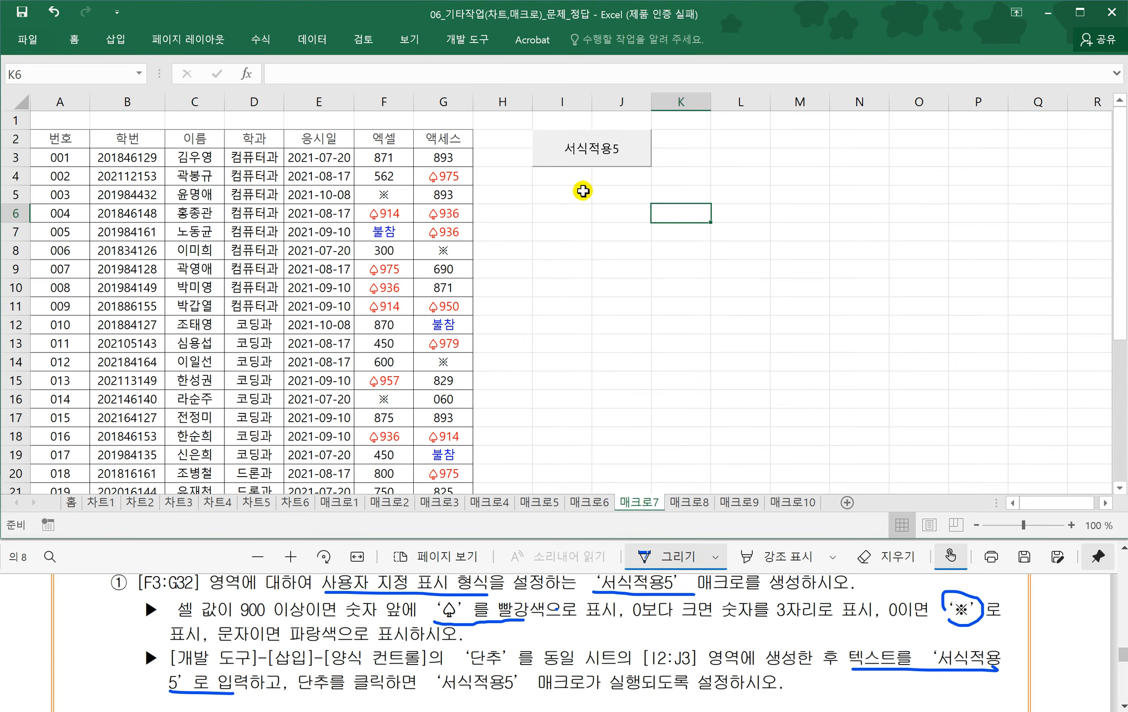
pyautogui.click(595, 154)
# - Underline the macro name 서식해제3 in the second PDF task and start recording a macro with that name in the current workbook
pyautogui.click(288, 628)
pyautogui.scroll(-2, 296, 632)
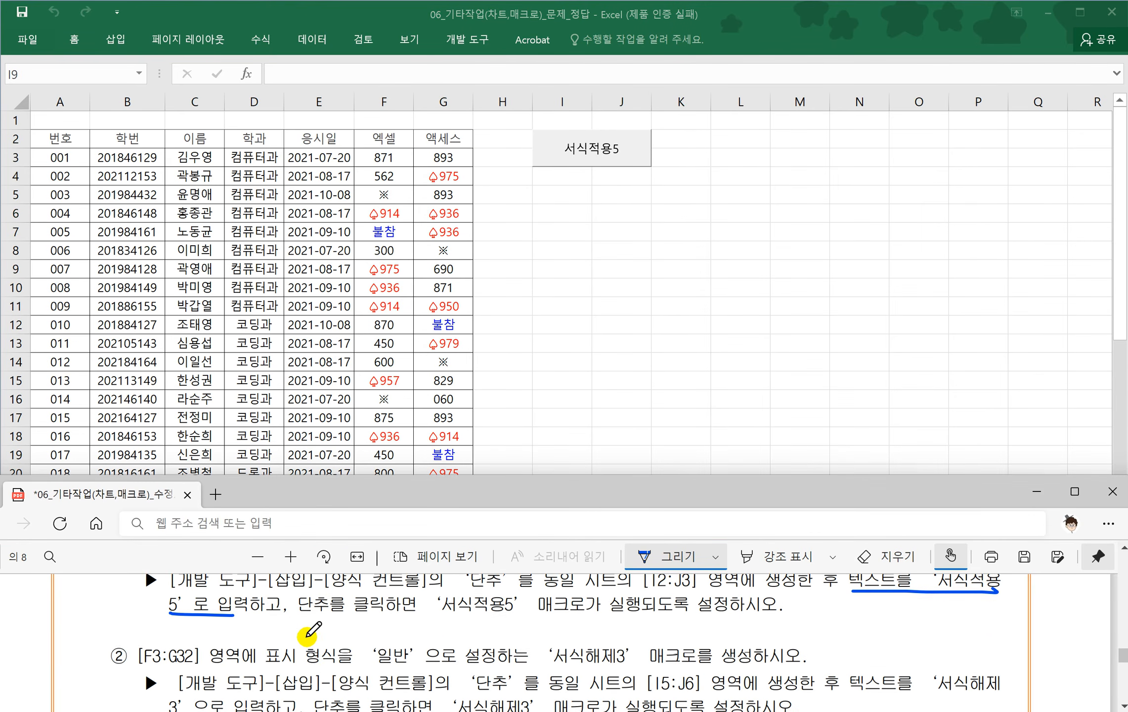
pyautogui.scroll(-1, 306, 635)
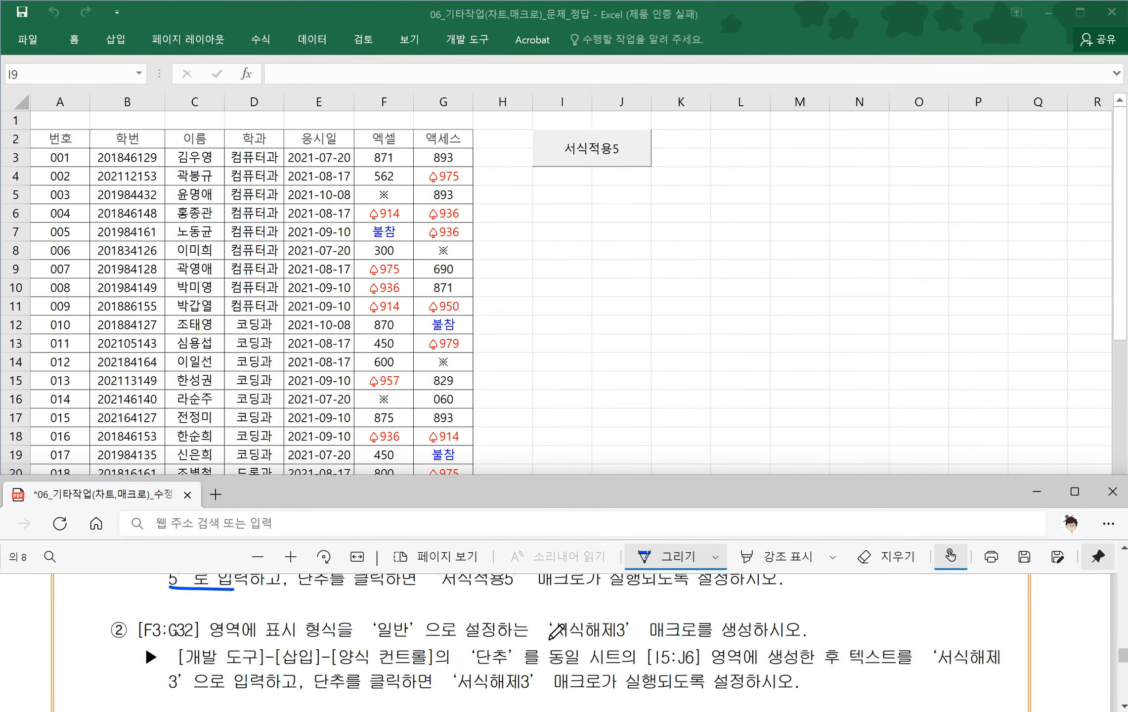
pyautogui.moveTo(549, 639); pyautogui.dragTo(635, 640)
pyautogui.click(624, 286)
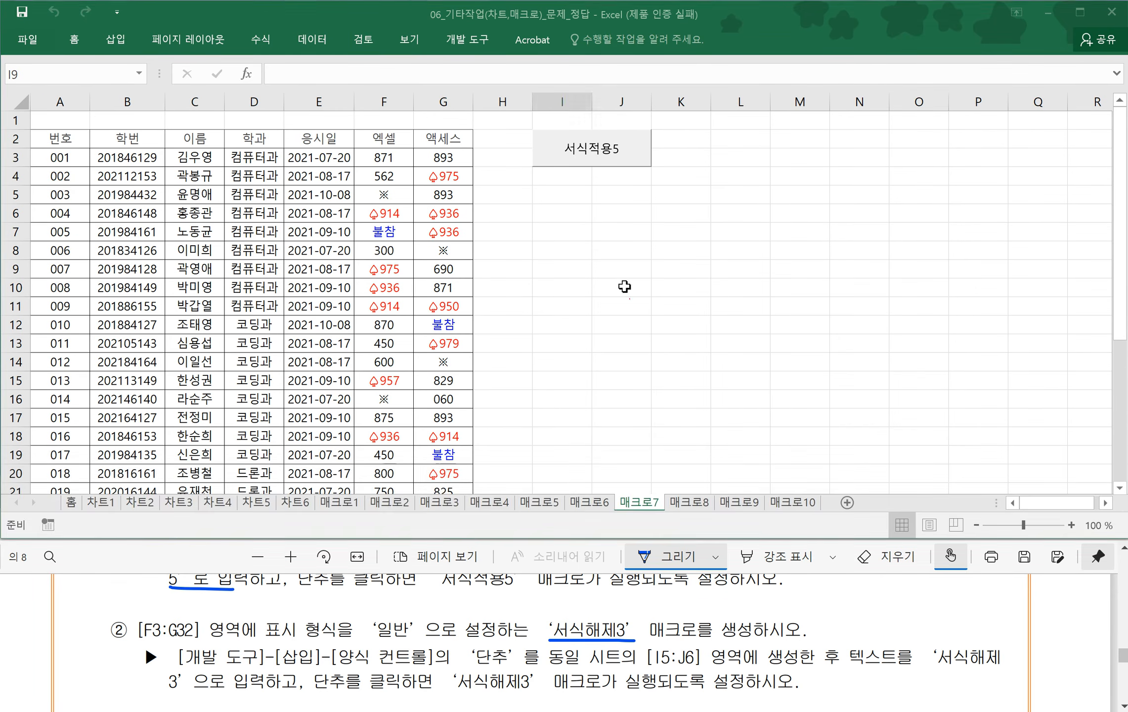
pyautogui.click(562, 231)
pyautogui.click(468, 40)
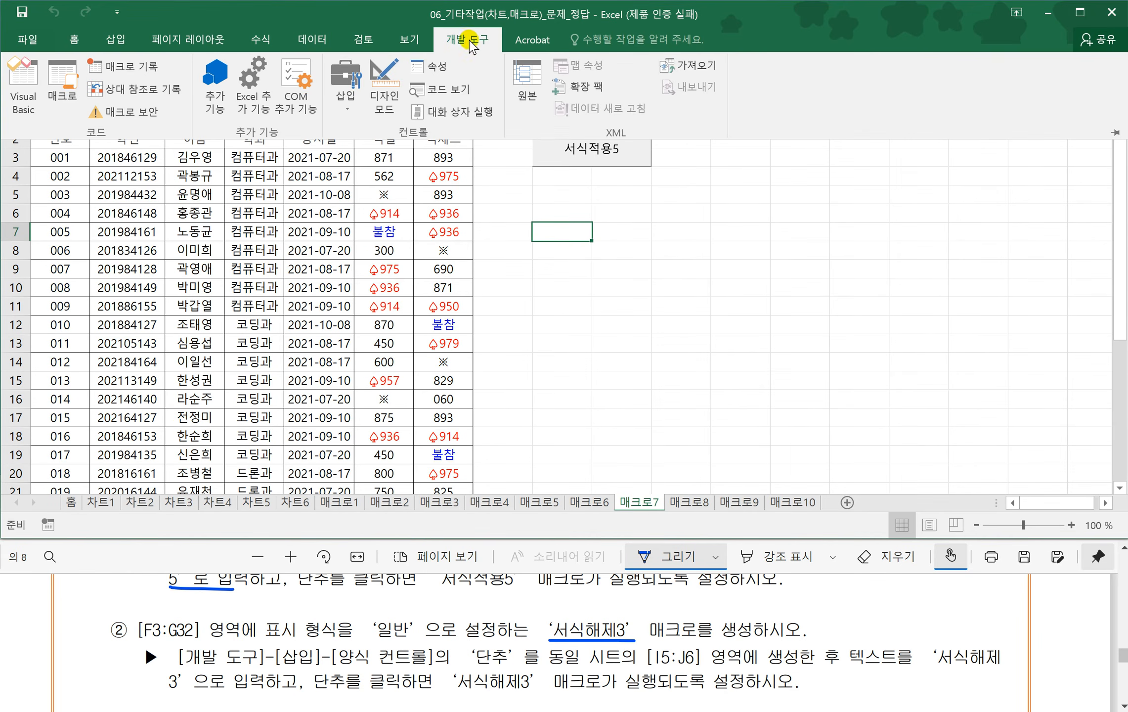
pyautogui.click(123, 66)
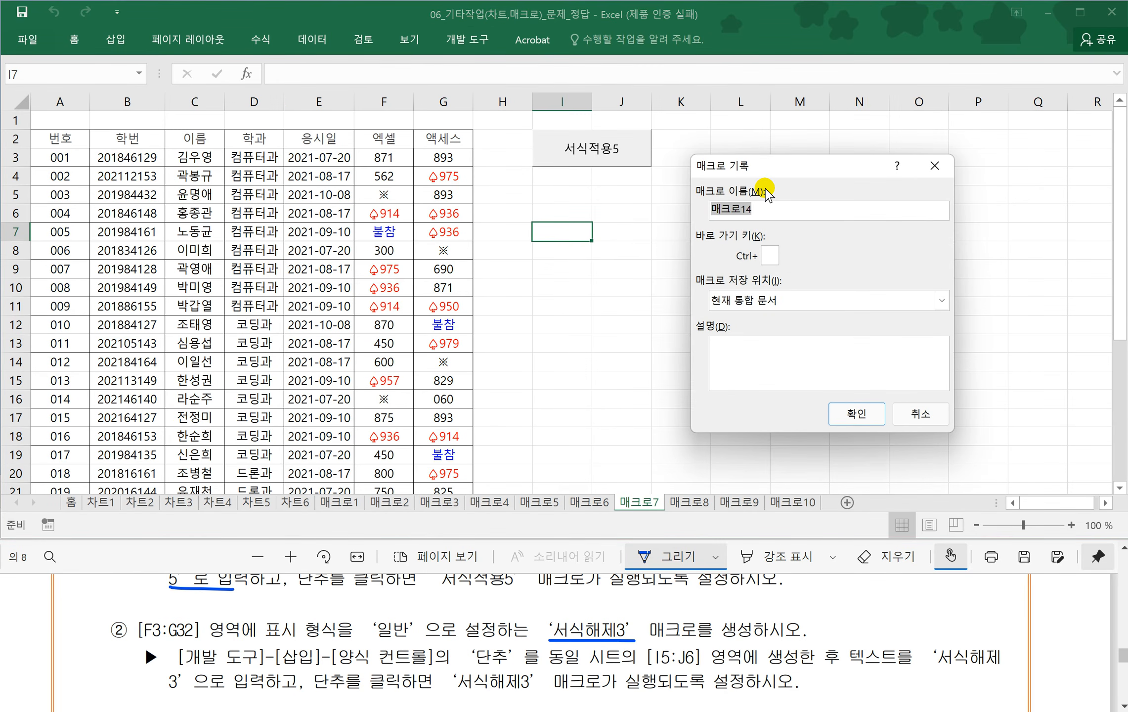
pyautogui.write('ㅅ')
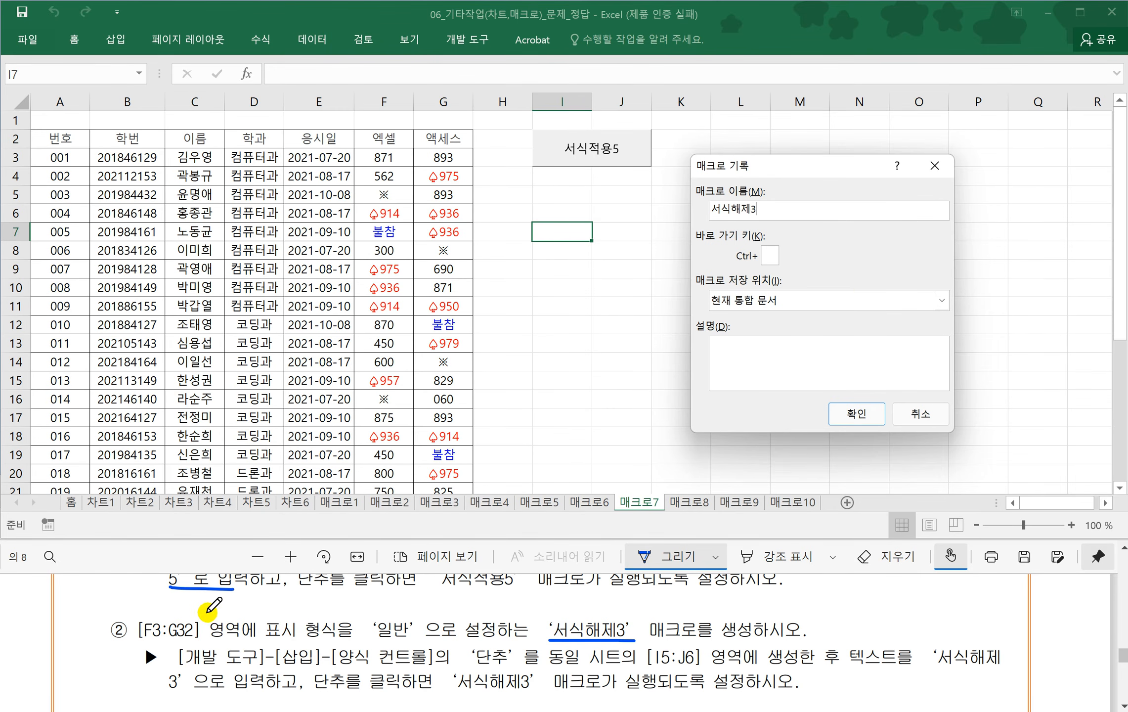
pyautogui.click(857, 418)
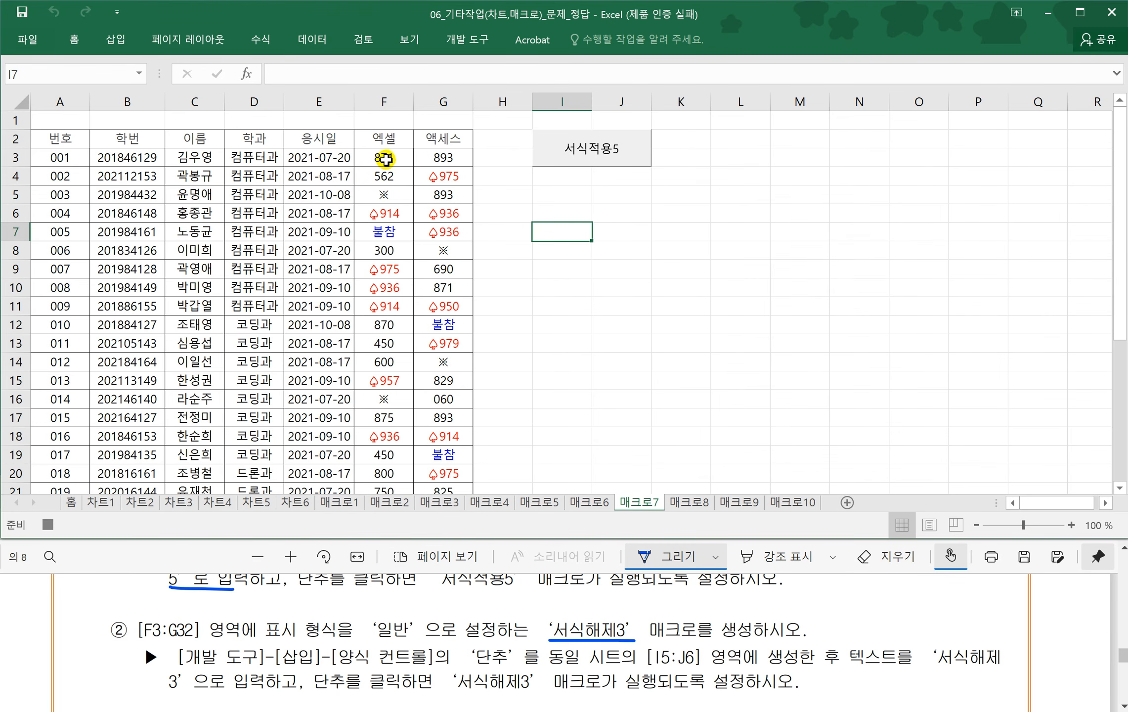
# - Apply the general (일반) number format to F3:G32, underlining that requirement in the PDF, and stop recording the macro
pyautogui.moveTo(386, 158); pyautogui.dragTo(432, 162)
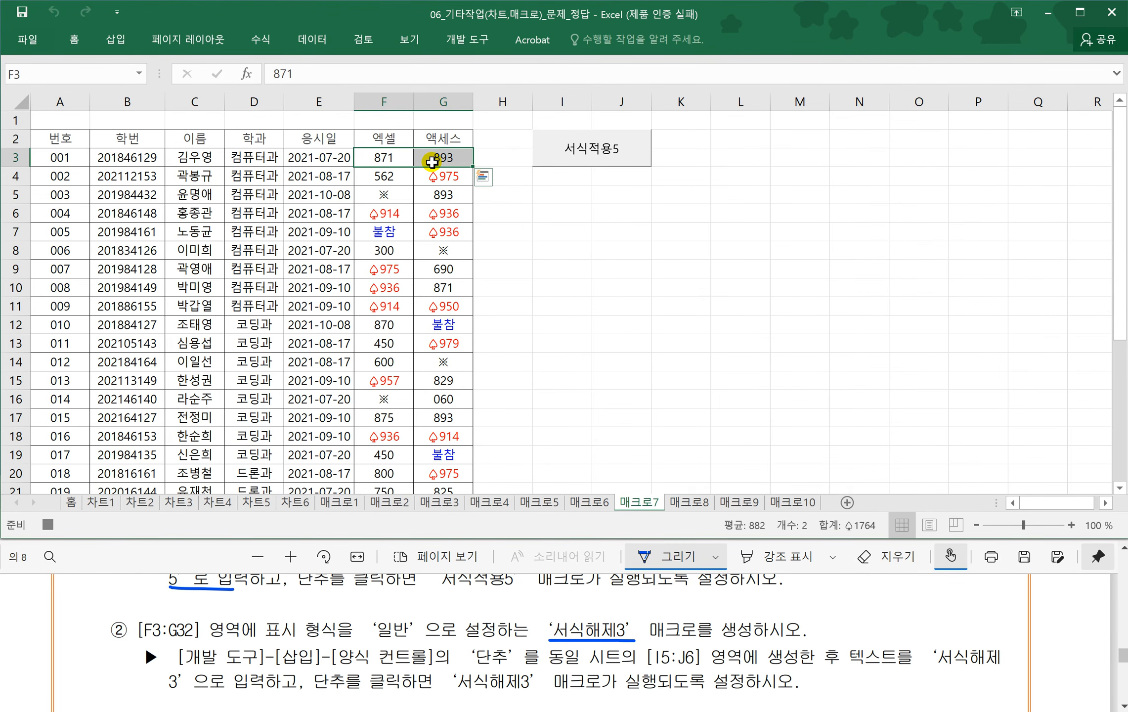
pyautogui.hotkey('ctrl', 'shift', 'Down')
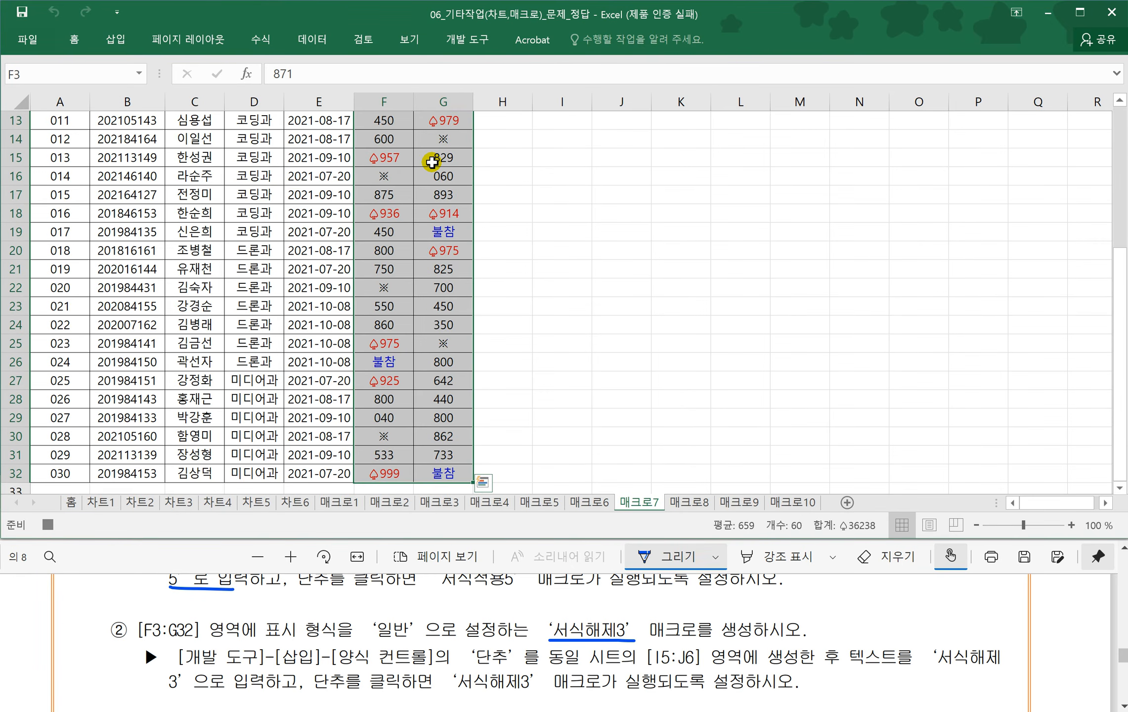
pyautogui.hotkey('ctrl', '1')
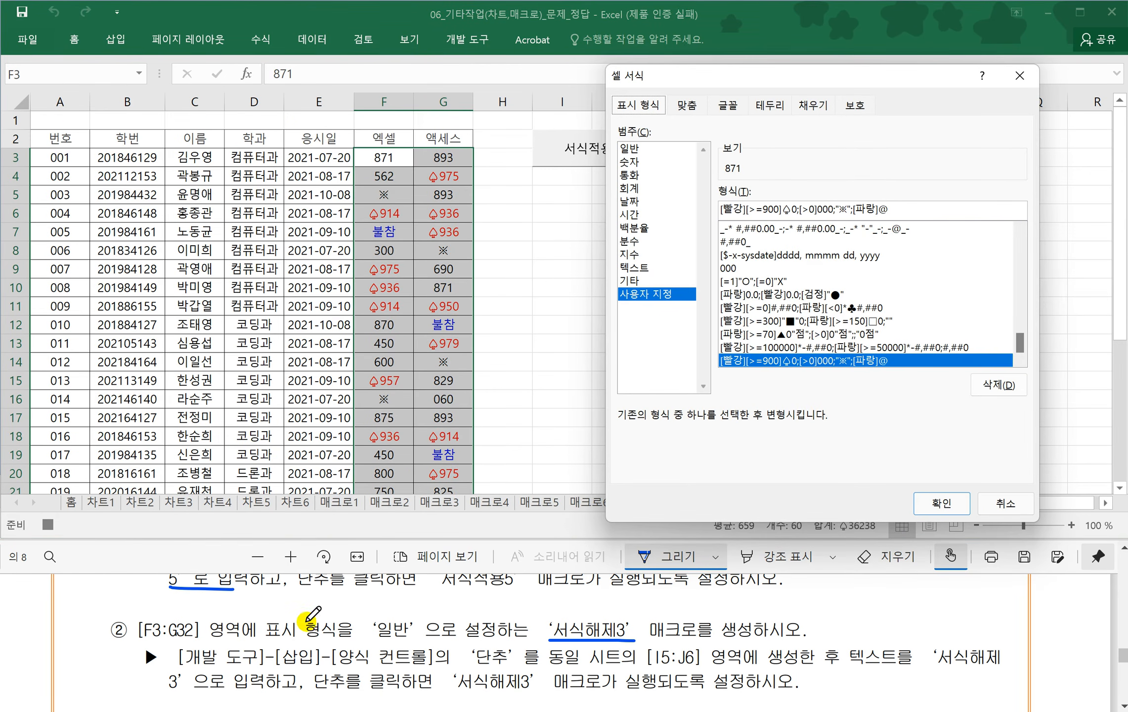
pyautogui.moveTo(269, 643); pyautogui.dragTo(409, 642)
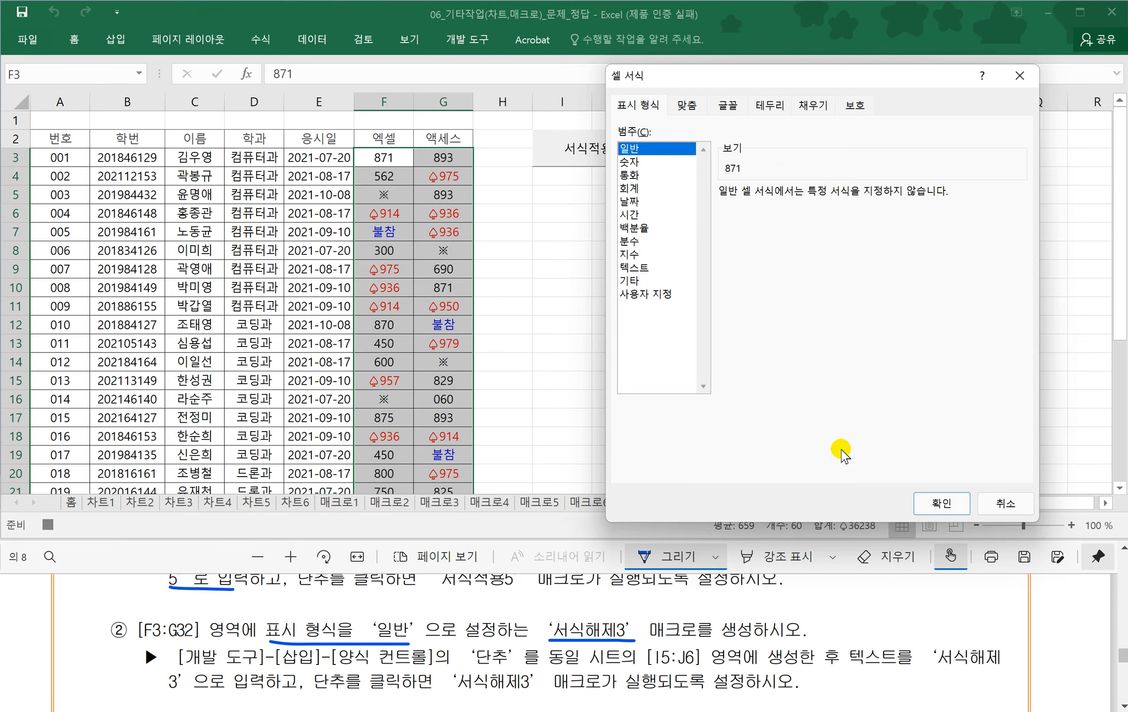
pyautogui.click(939, 500)
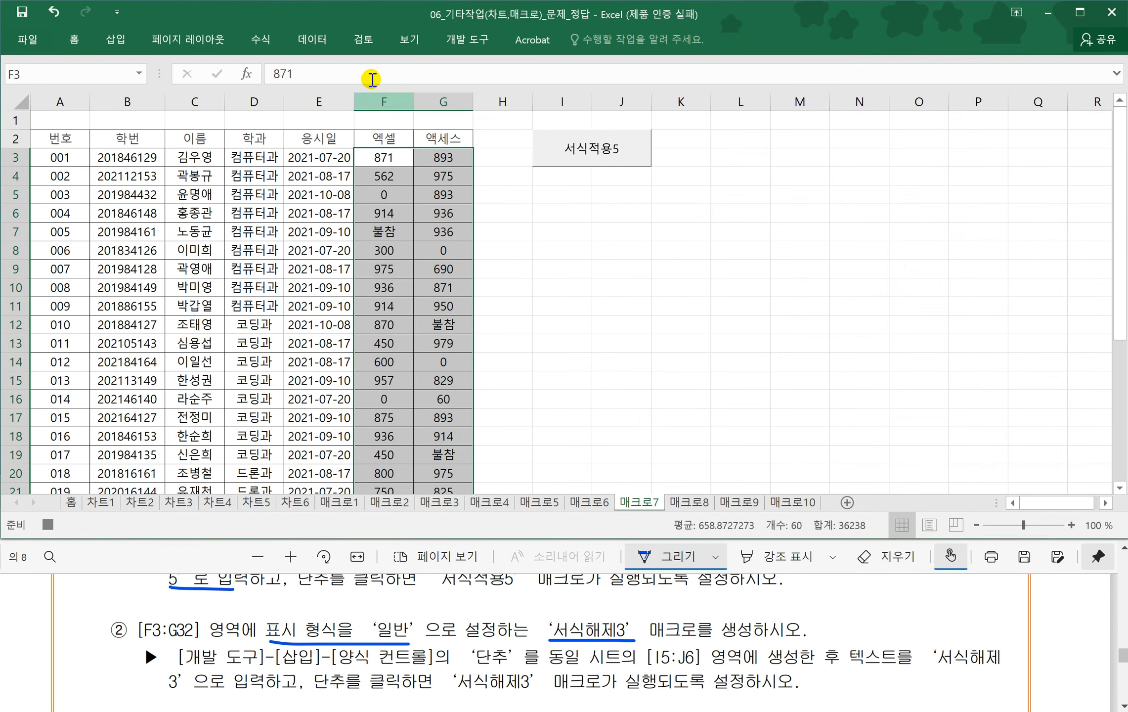
pyautogui.click(466, 39)
pyautogui.click(129, 68)
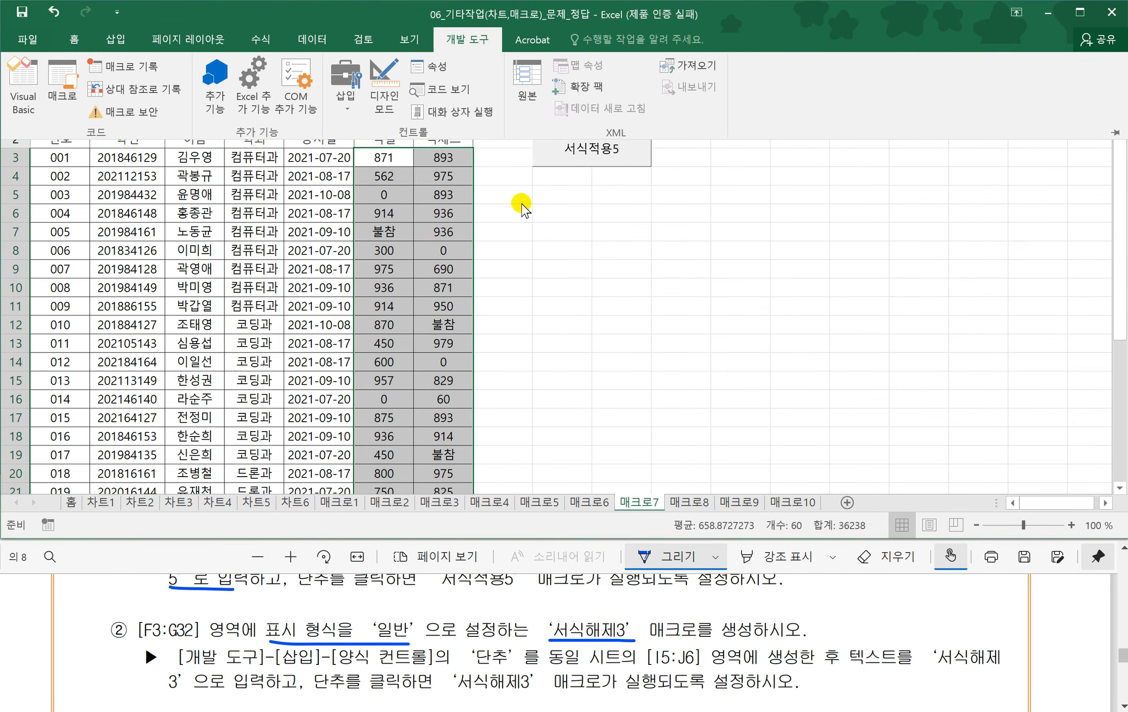
# - Draw a form-control button over I5:J6 and assign the macro 서식해제3 to it
pyautogui.click(574, 219)
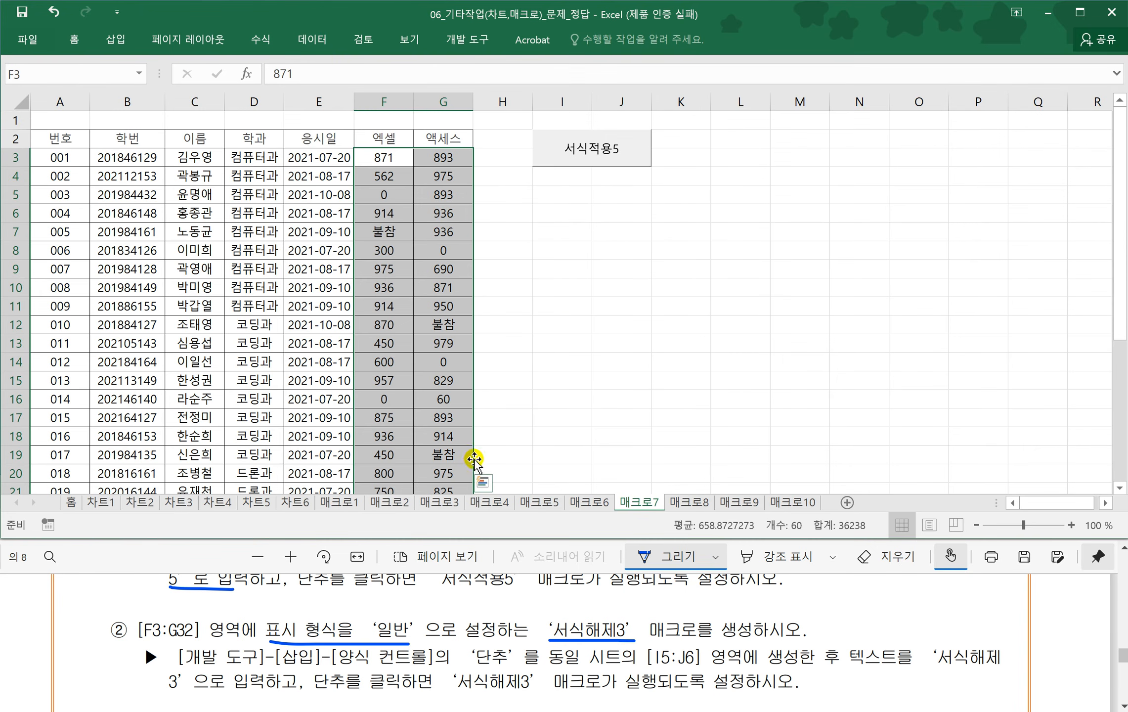
pyautogui.click(560, 286)
pyautogui.click(471, 42)
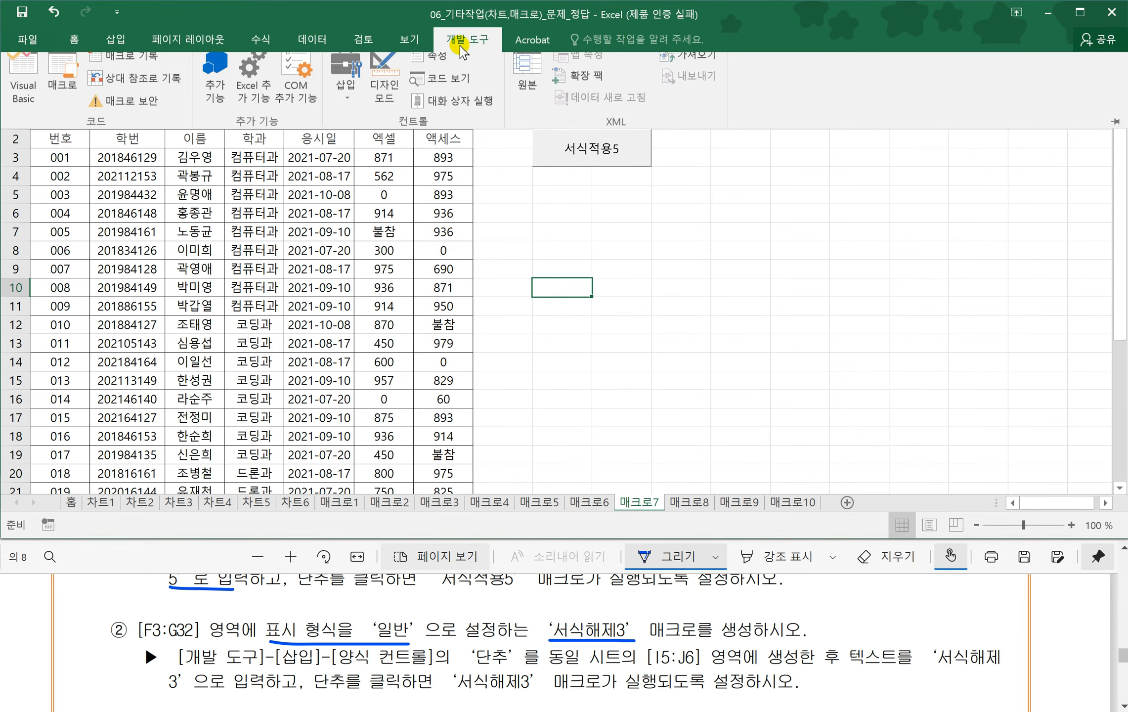
pyautogui.click(345, 97)
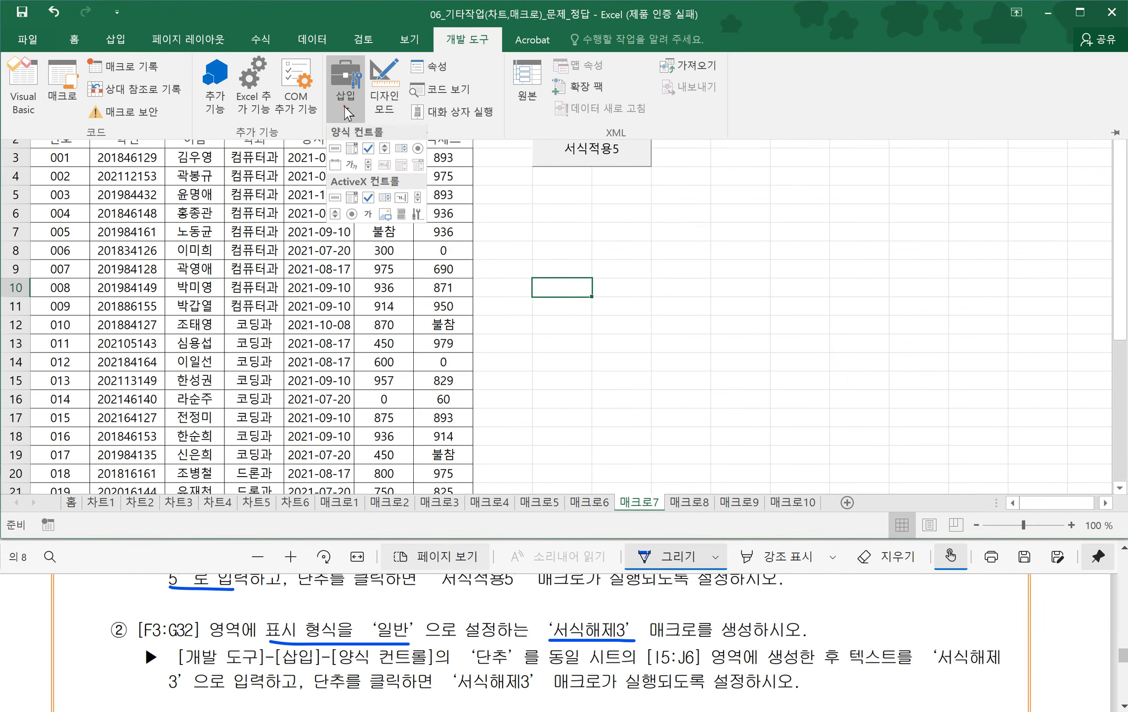
pyautogui.click(336, 149)
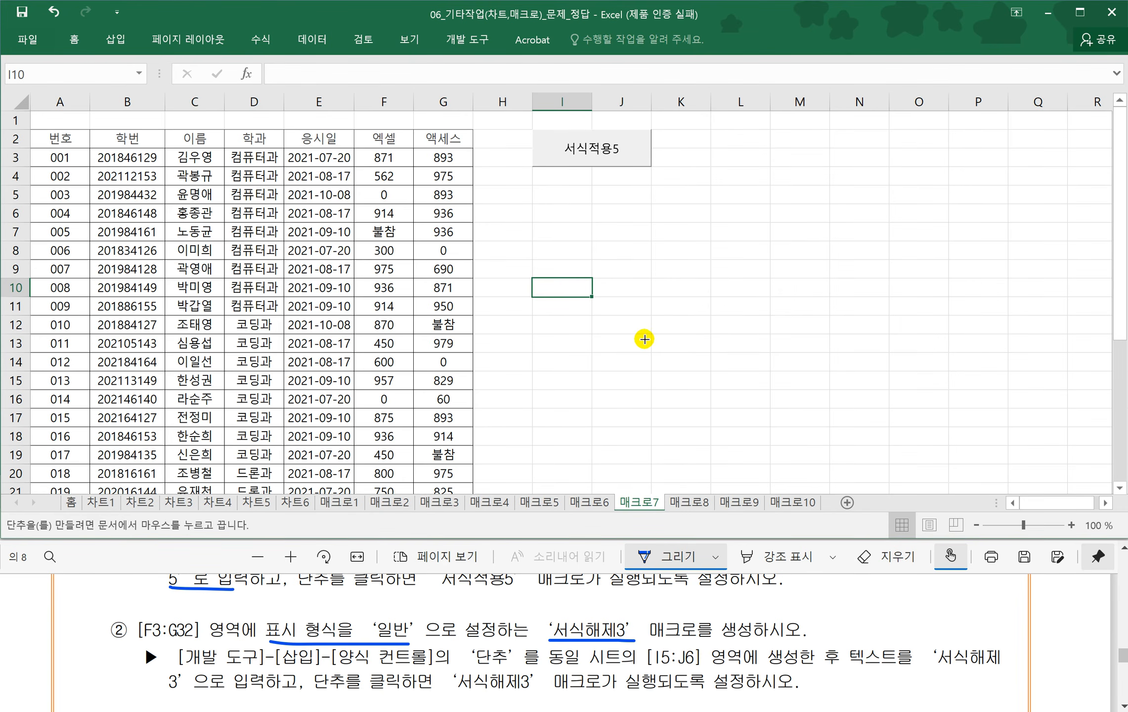
pyautogui.moveTo(531, 184); pyautogui.dragTo(633, 221)
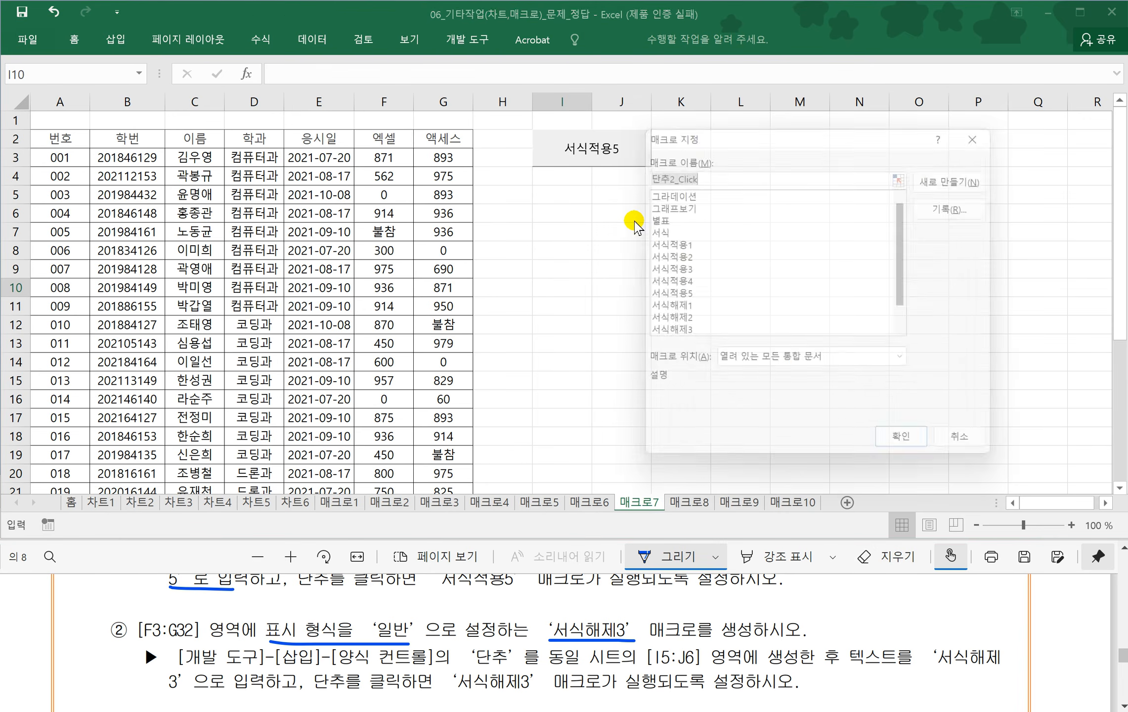
pyautogui.click(664, 334)
pyautogui.click(910, 453)
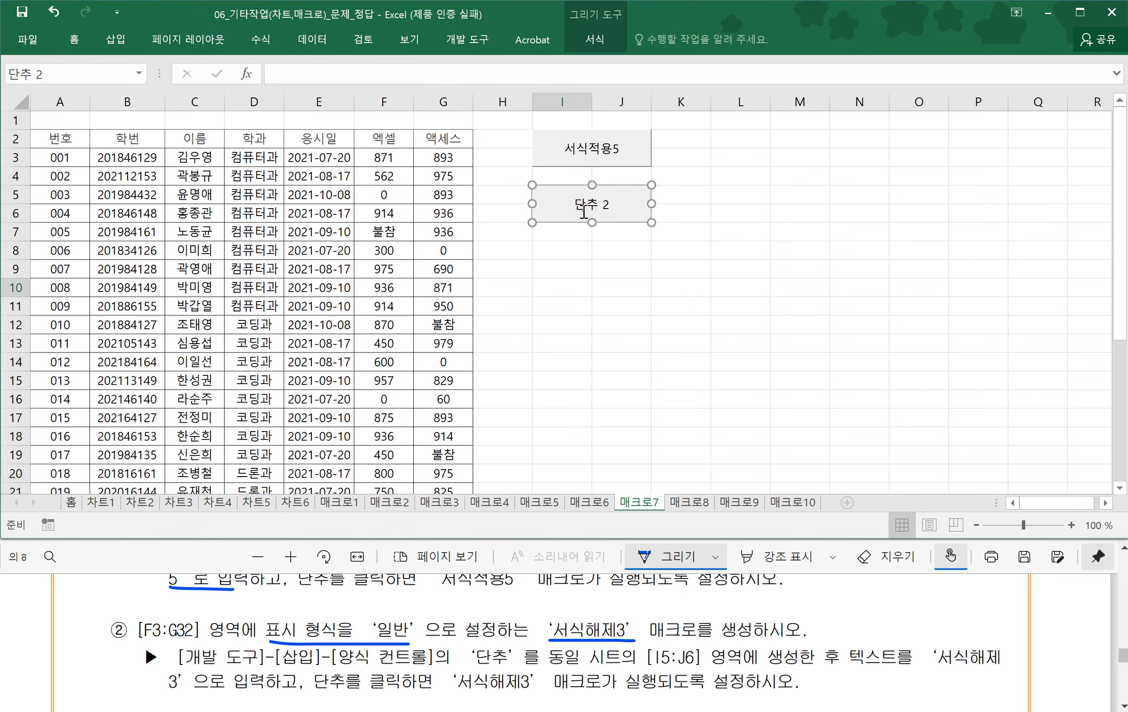
# - Change the text of the button over I5:J6 to 서식해제3
pyautogui.click(580, 212)
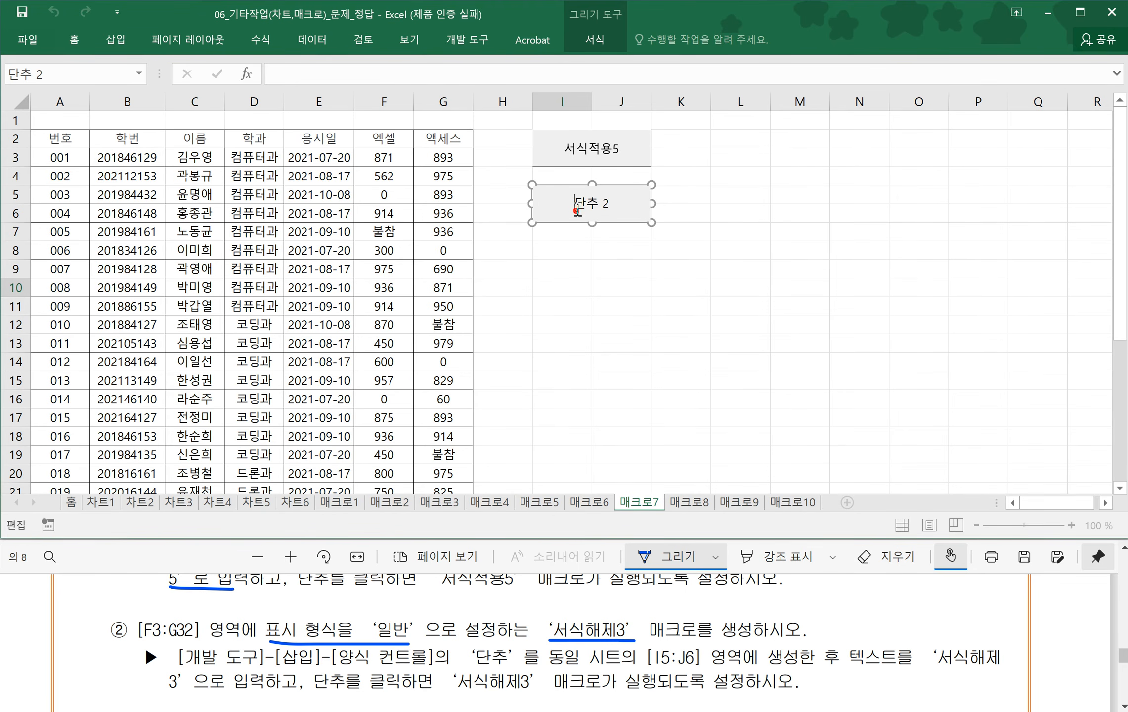
pyautogui.moveTo(576, 207); pyautogui.dragTo(624, 207)
pyautogui.write('ㅅ')
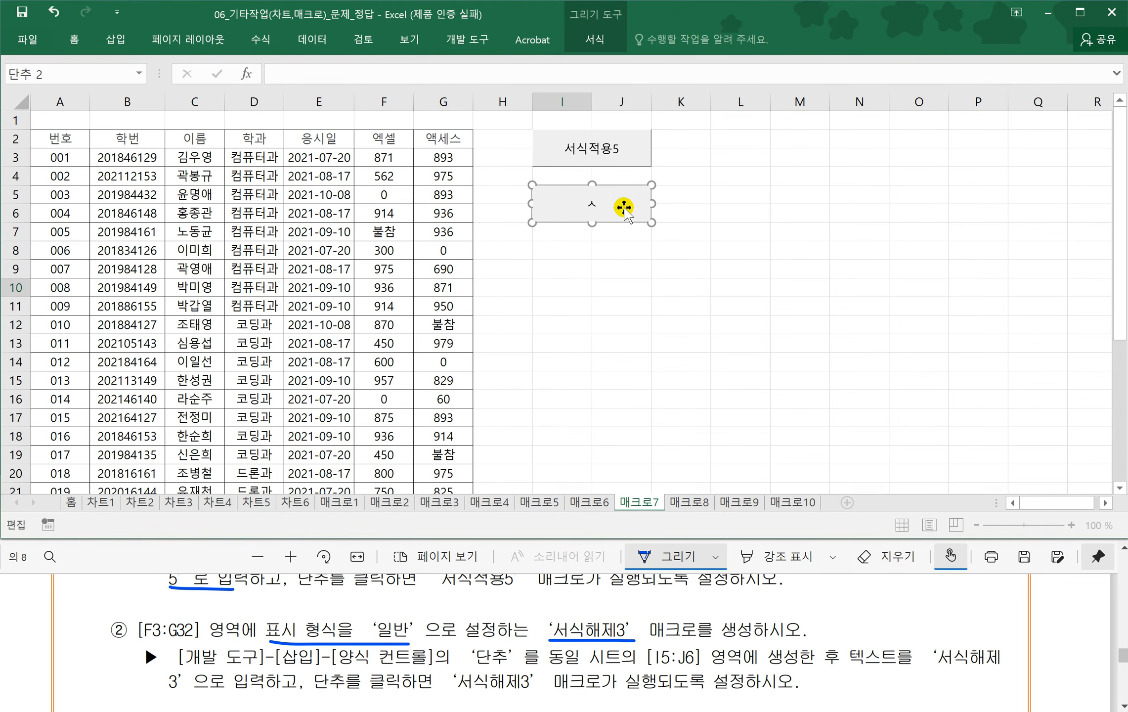
pyautogui.write('ㅓ식해제')
pyautogui.write('3')
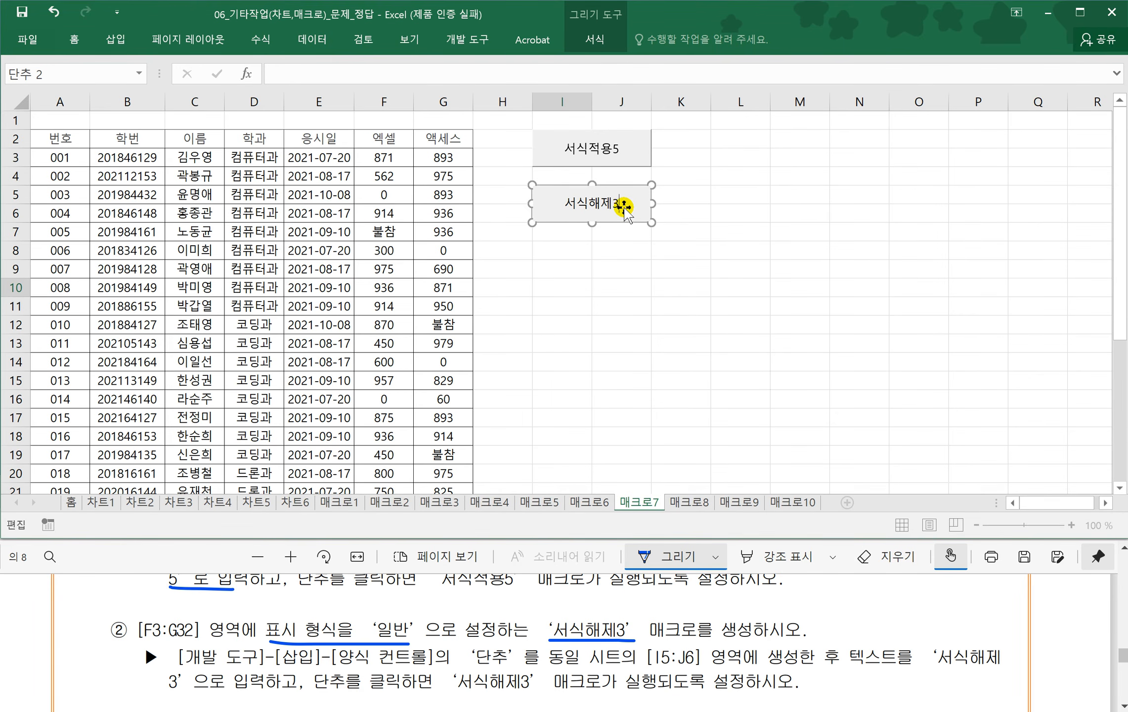
pyautogui.click(632, 261)
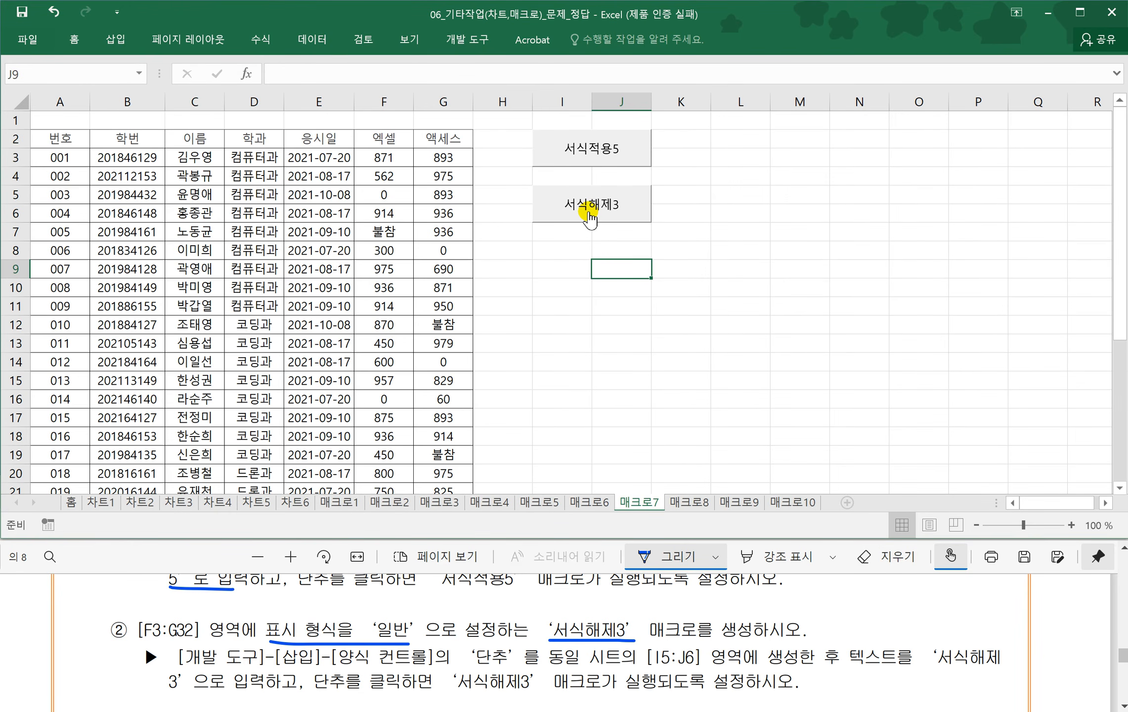
# - Test the 서식적용5 and 서식해제3 buttons by running their macros alternately, finishing with 서식적용5
pyautogui.click(582, 155)
pyautogui.click(578, 205)
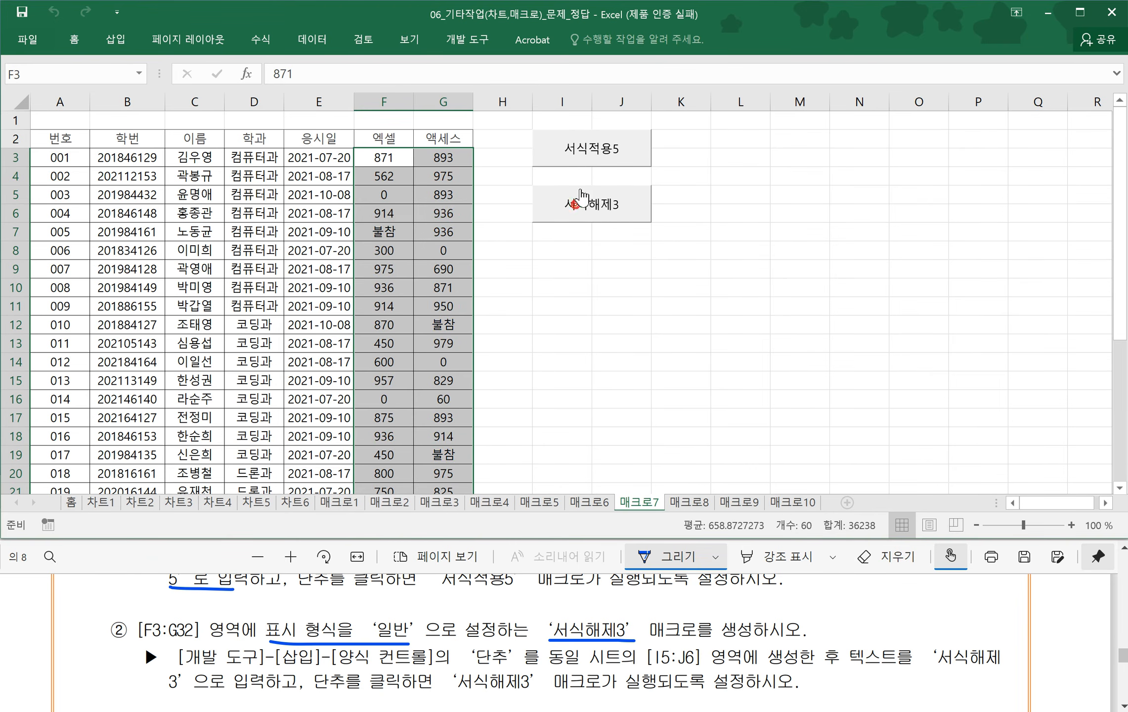
pyautogui.click(581, 153)
pyautogui.click(581, 204)
pyautogui.click(582, 157)
pyautogui.click(581, 205)
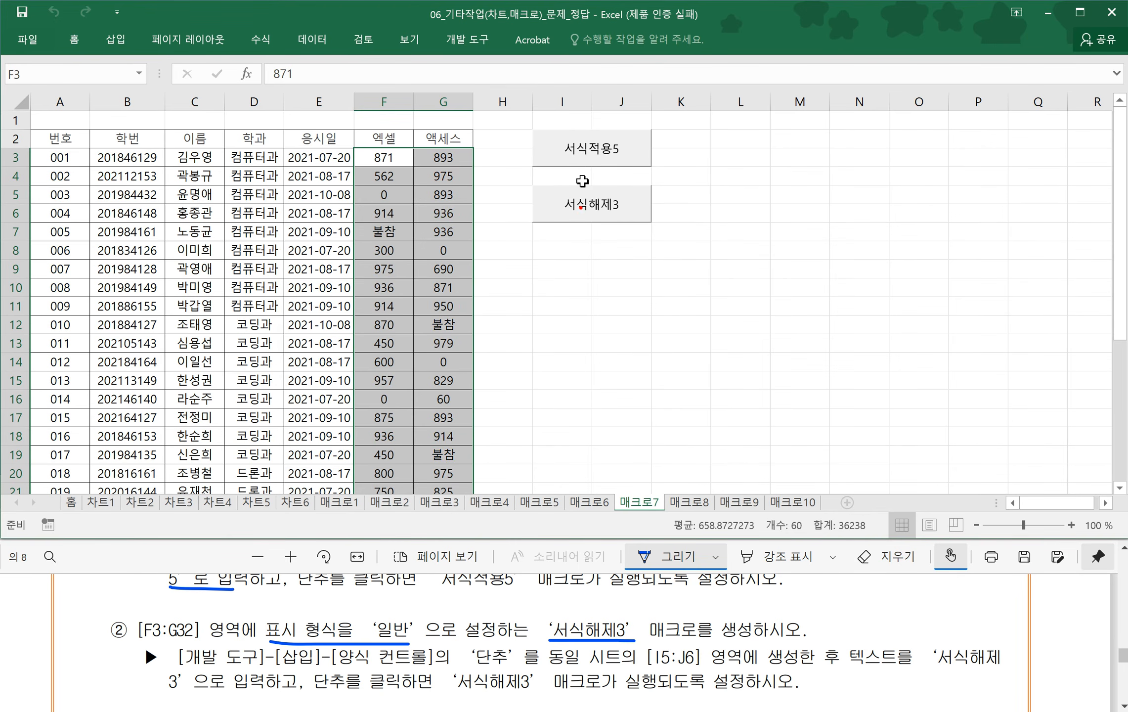
pyautogui.click(581, 157)
pyautogui.click(579, 282)
# - Go to sheet 매크로8 and bring up its exercise 8 in the PDF
pyautogui.click(689, 502)
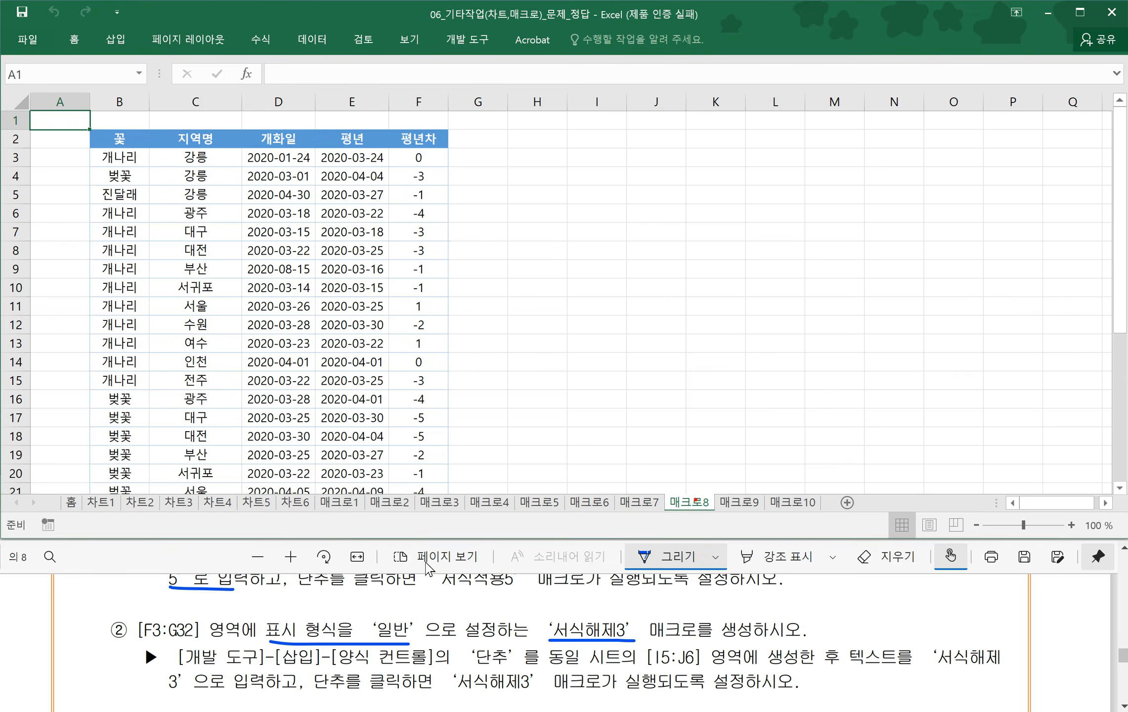
pyautogui.click(231, 553)
pyautogui.scroll(-3, 277, 578)
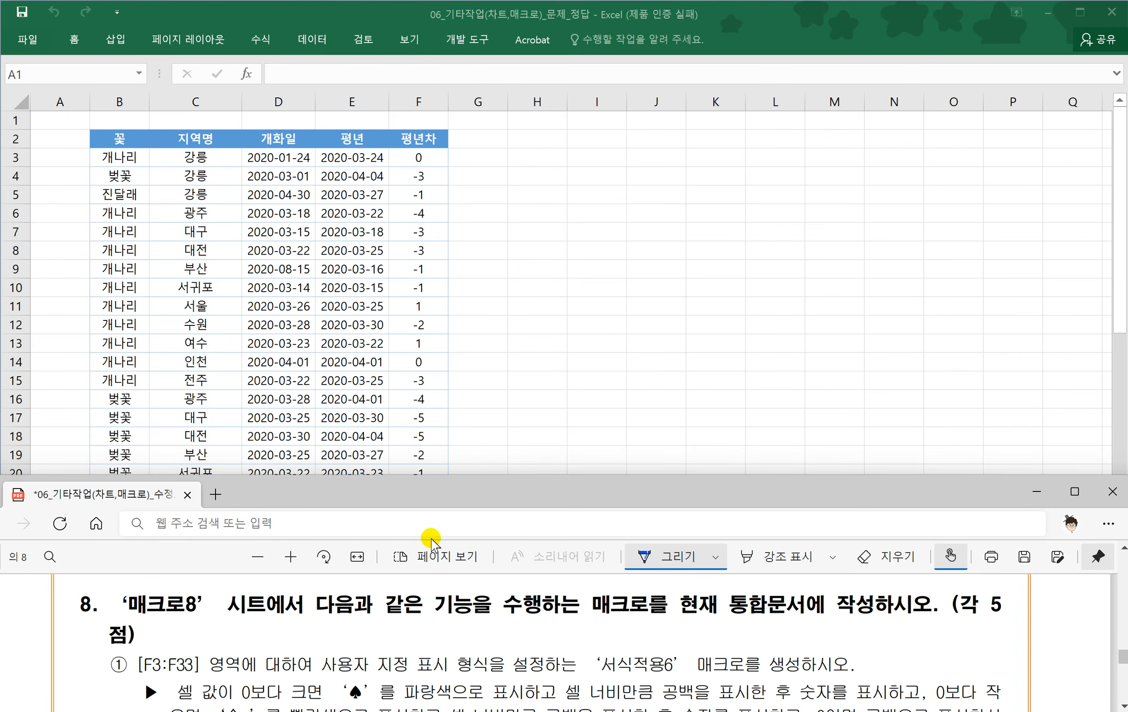
pyautogui.scroll(-1, 319, 654)
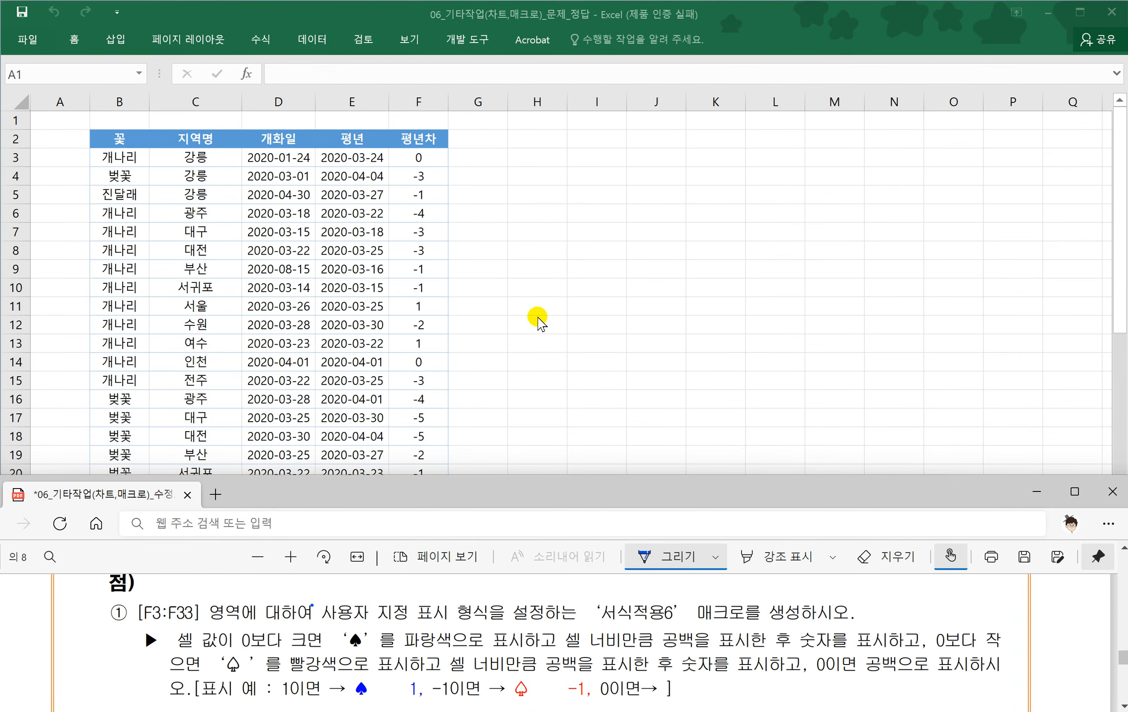
# - Start recording a macro named 서식적용6 in the current workbook, underlining that name in the first PDF task
pyautogui.click(529, 217)
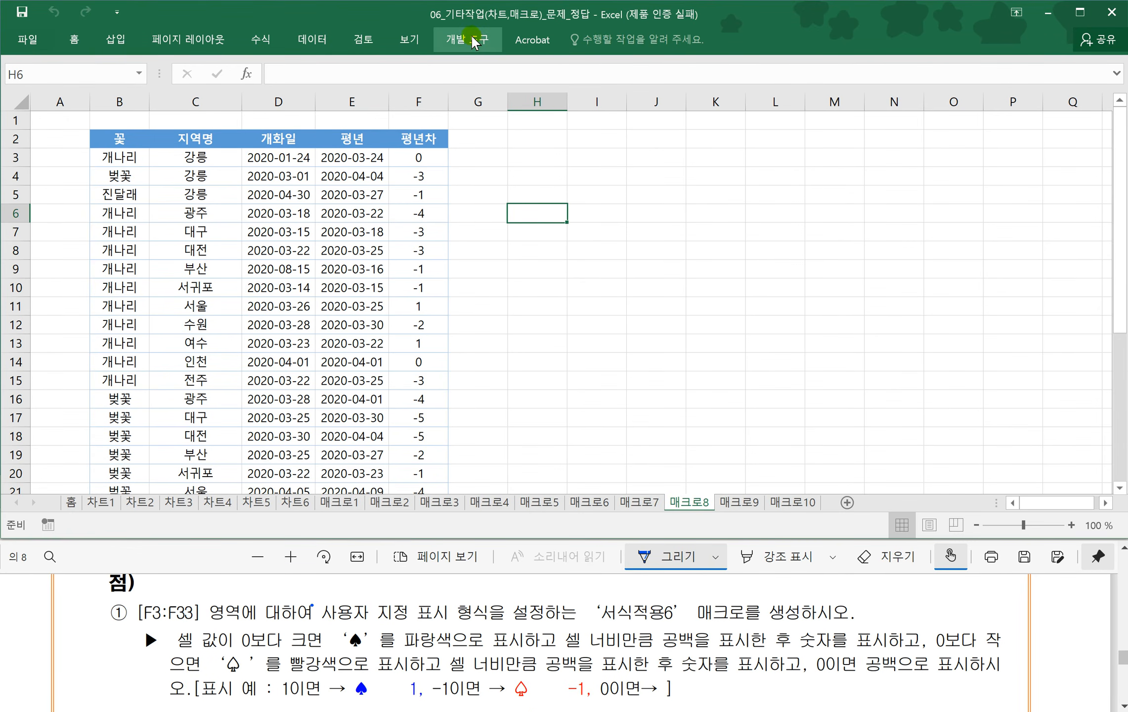
pyautogui.click(471, 38)
pyautogui.click(131, 66)
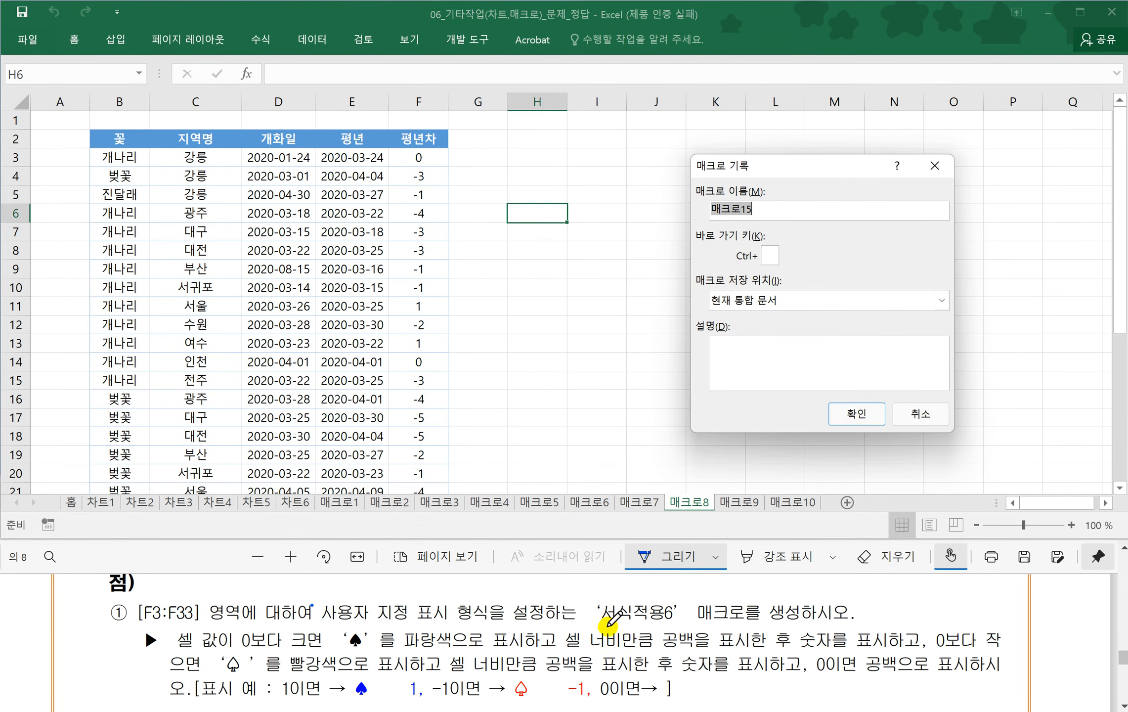
pyautogui.moveTo(599, 625); pyautogui.dragTo(733, 628)
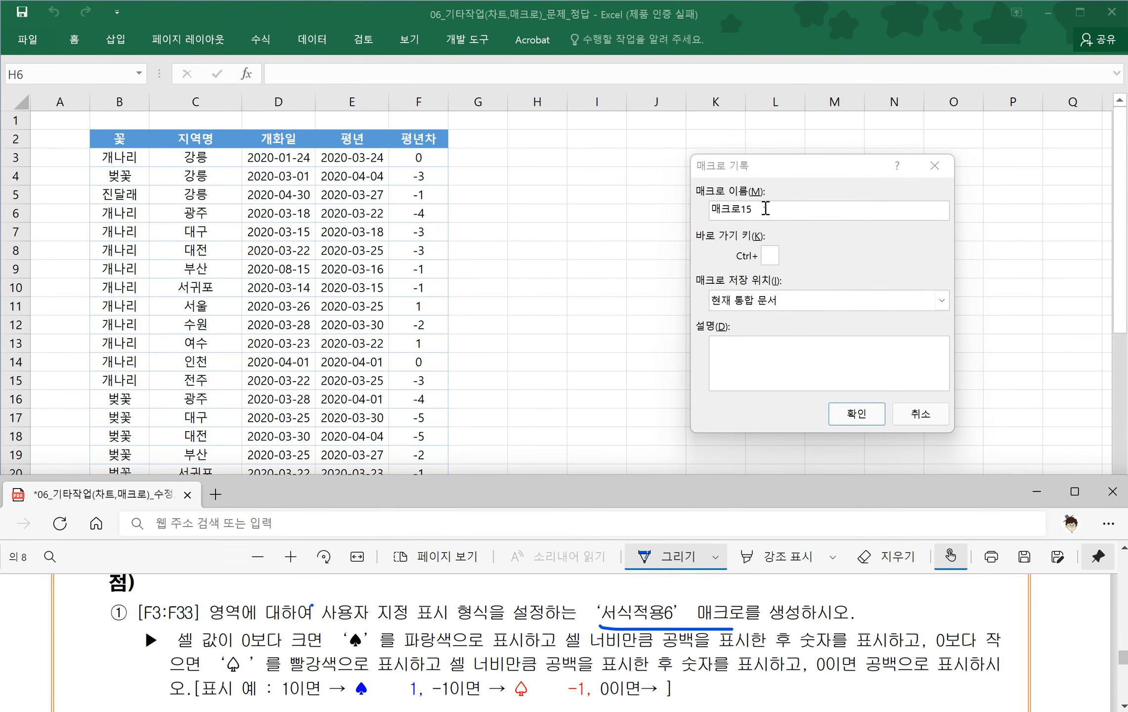
pyautogui.moveTo(763, 207); pyautogui.dragTo(664, 200)
pyautogui.write('서시')
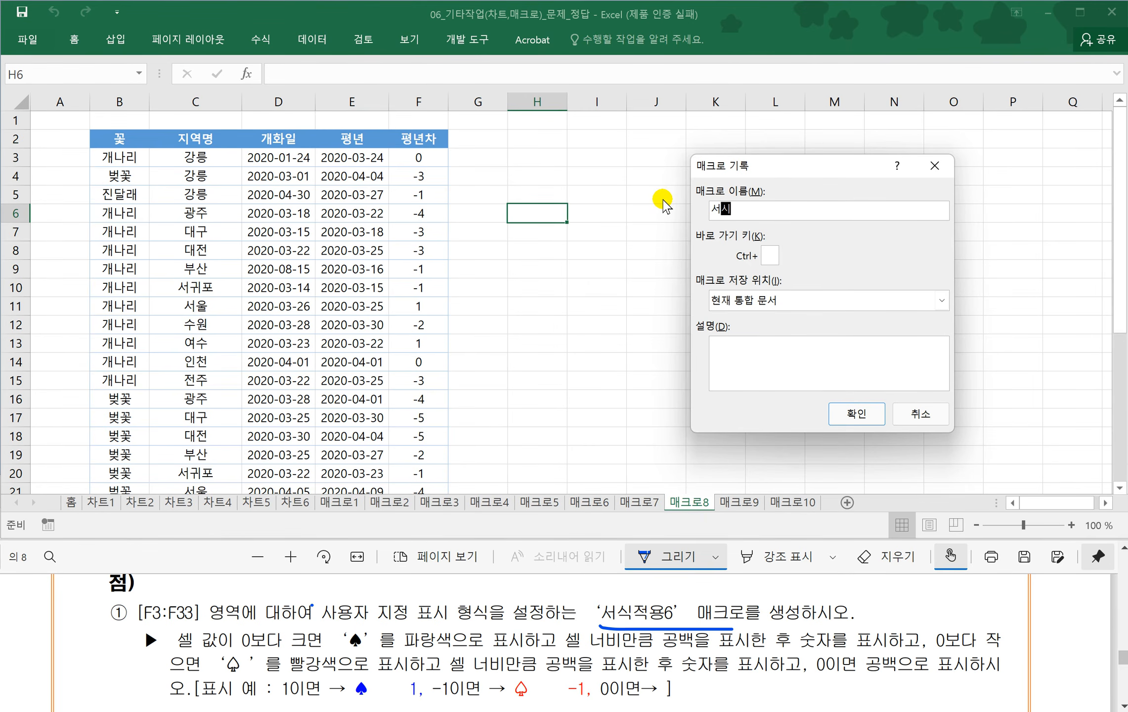
pyautogui.write('ㄱ저ㄱ요')
pyautogui.click(861, 414)
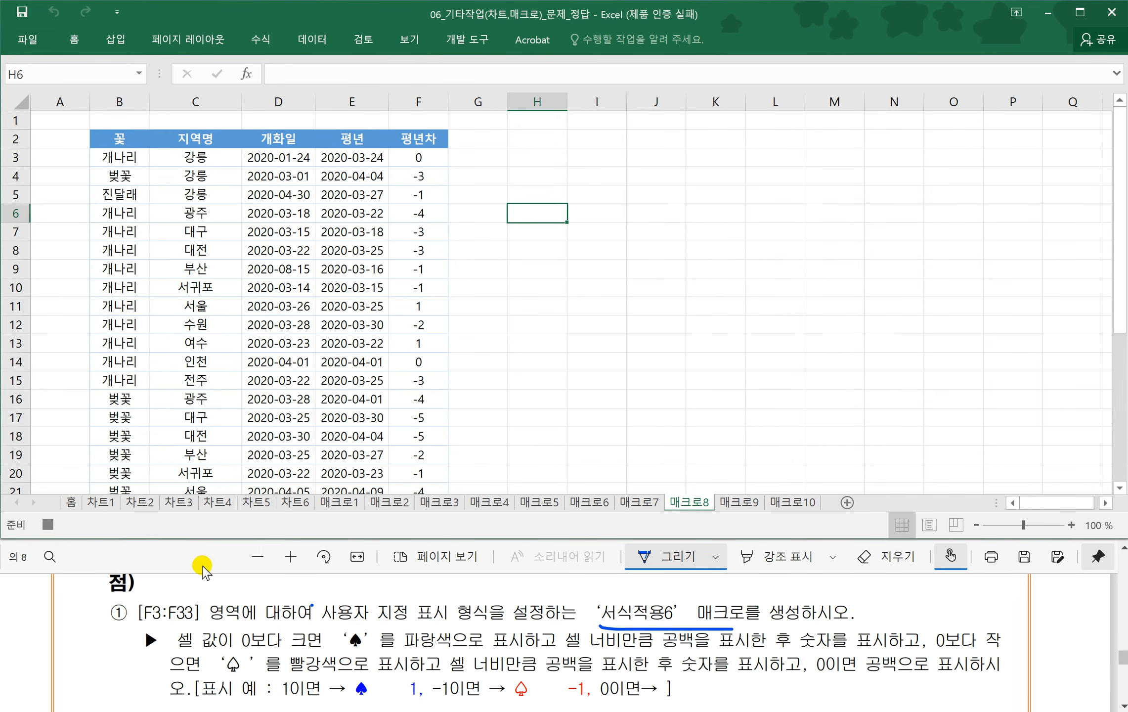
# - Select F3:F33 and underline the custom number format requirement (사용자 지정 표시 형식) in the PDF task
pyautogui.click(414, 160)
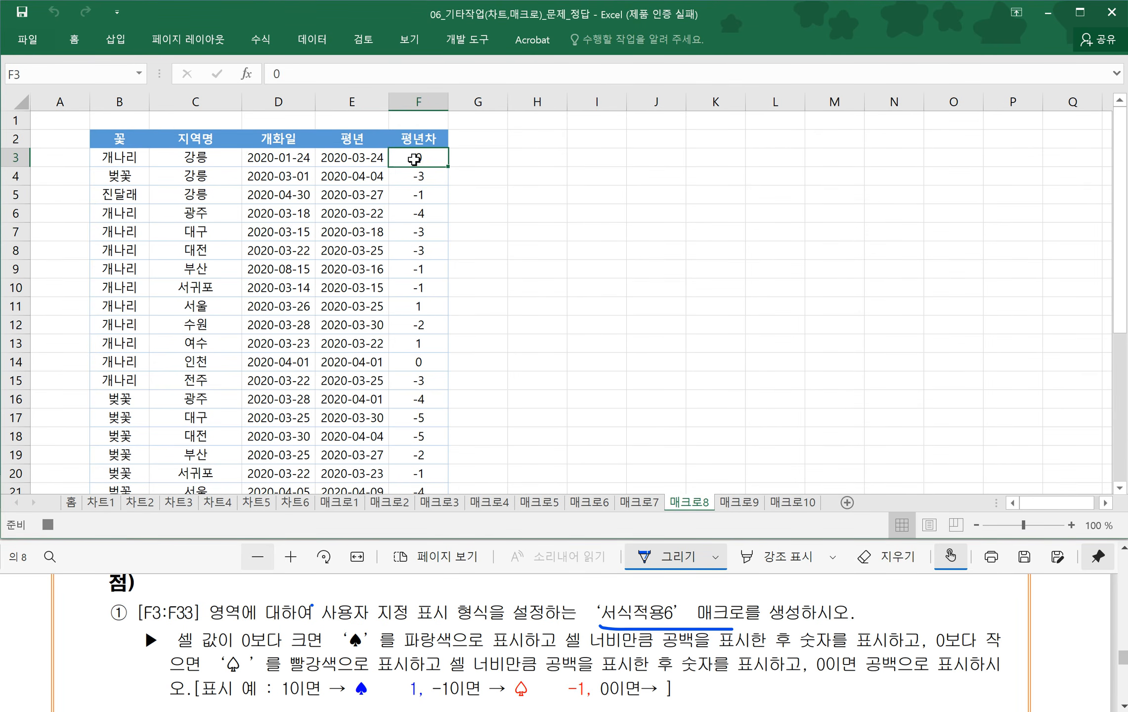
pyautogui.hotkey('ctrl', 'shift', 'Down')
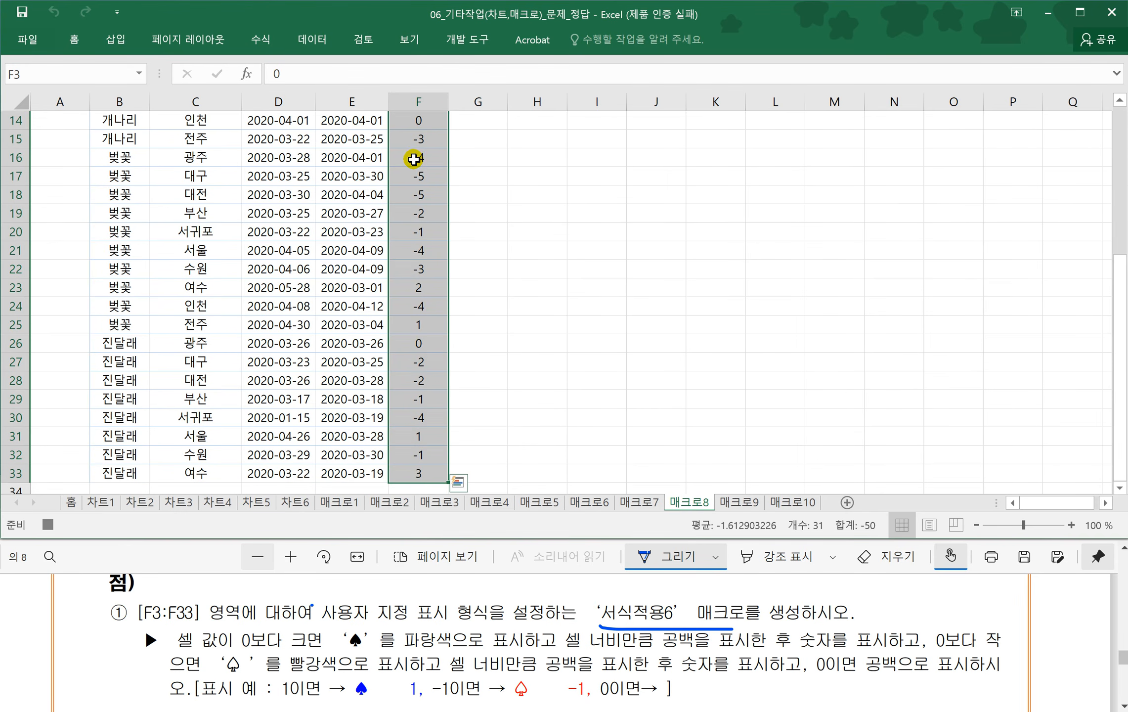
pyautogui.moveTo(320, 621); pyautogui.dragTo(488, 623)
pyautogui.click(386, 261)
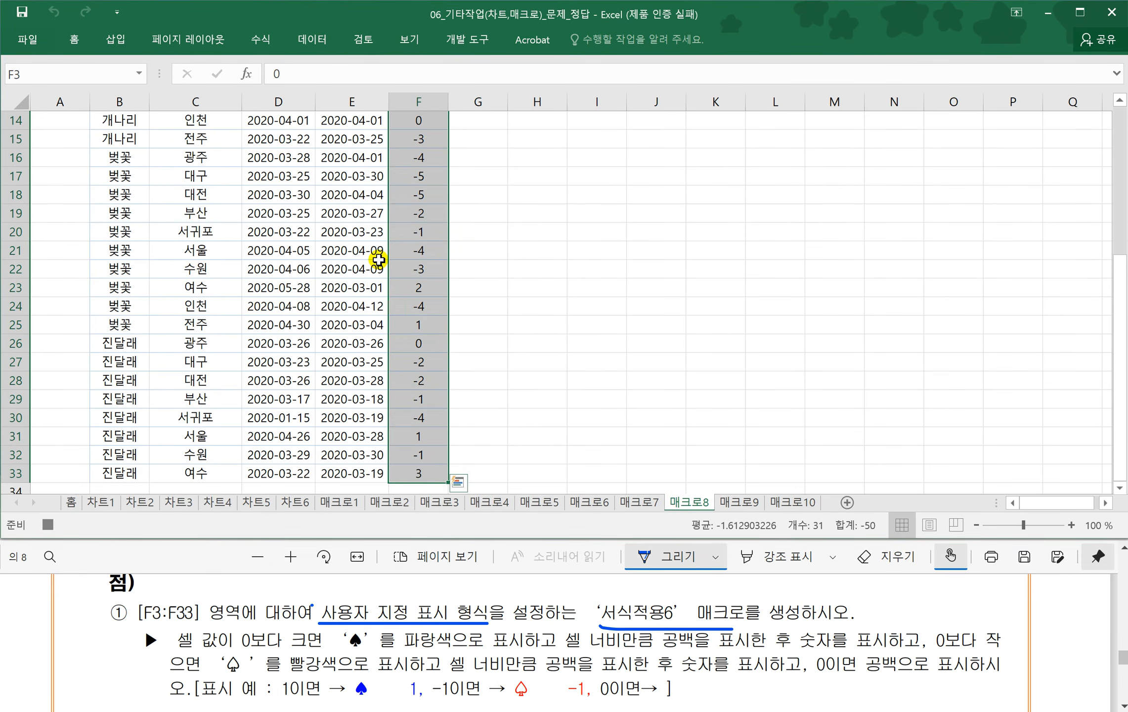
# - Replace the format code of F3:F33 with the beginning of a custom one, [파랑][>, underlining the ♠ symbol in the PDF
pyautogui.scroll(4, 379, 260)
pyautogui.hotkey('ctrl', '1')
pyautogui.click(655, 291)
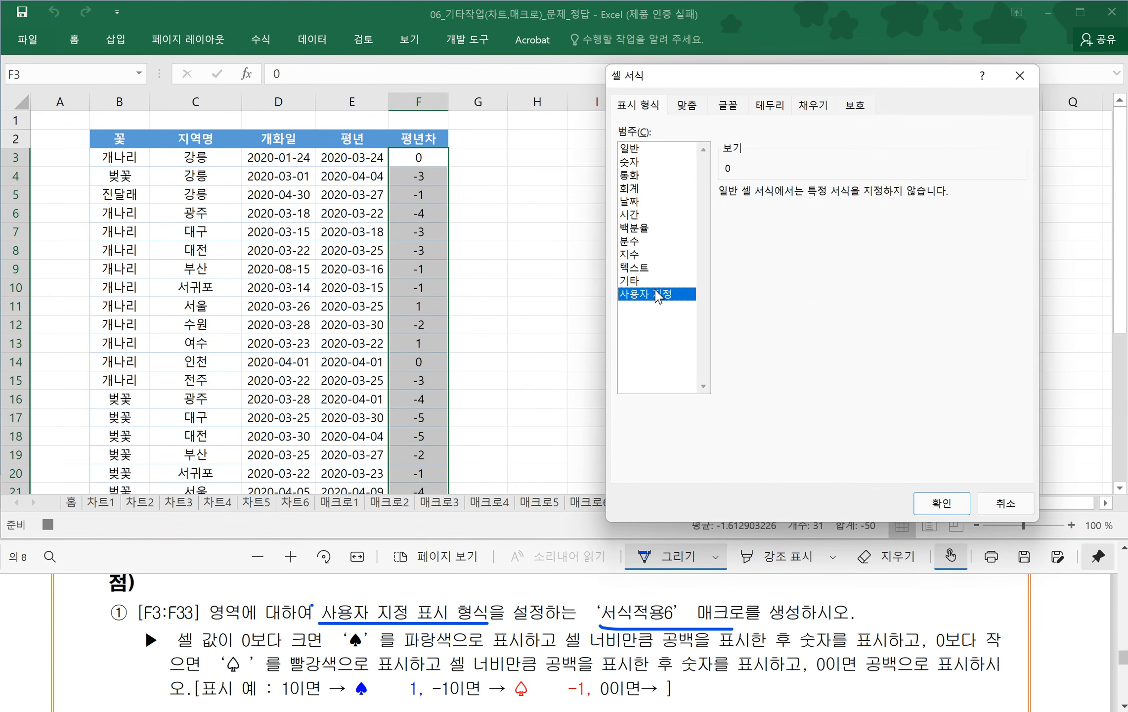
pyautogui.moveTo(759, 211); pyautogui.dragTo(679, 210)
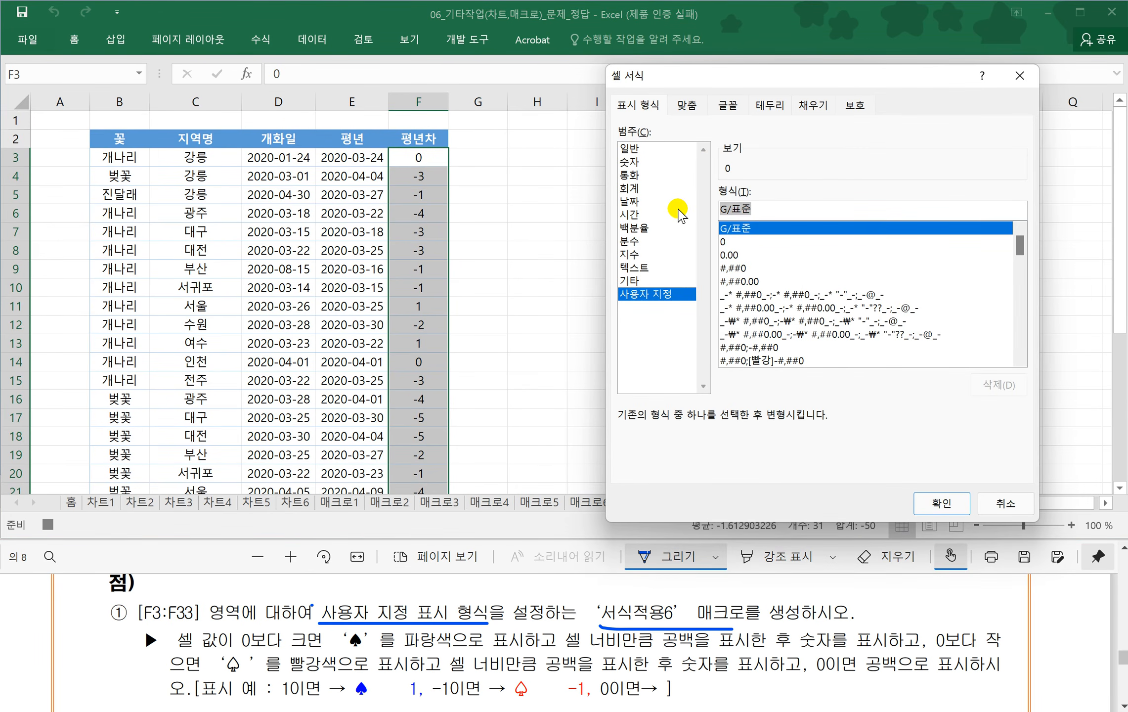
pyautogui.press('BackSpace')
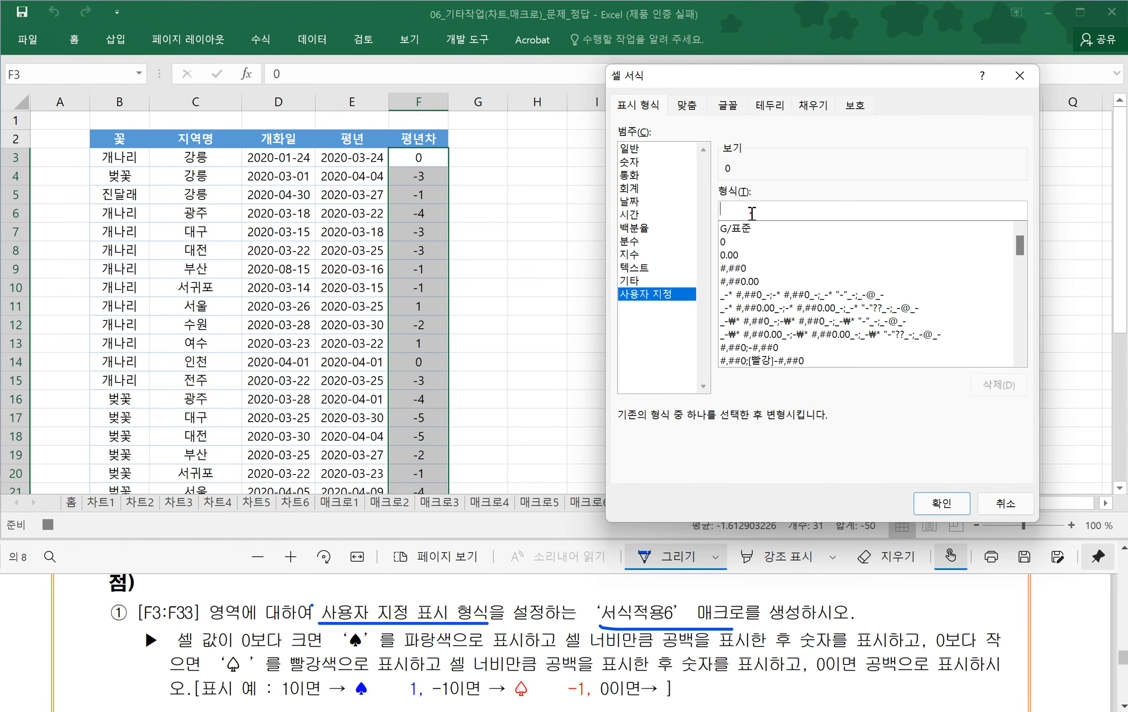
pyautogui.moveTo(349, 649); pyautogui.dragTo(382, 650)
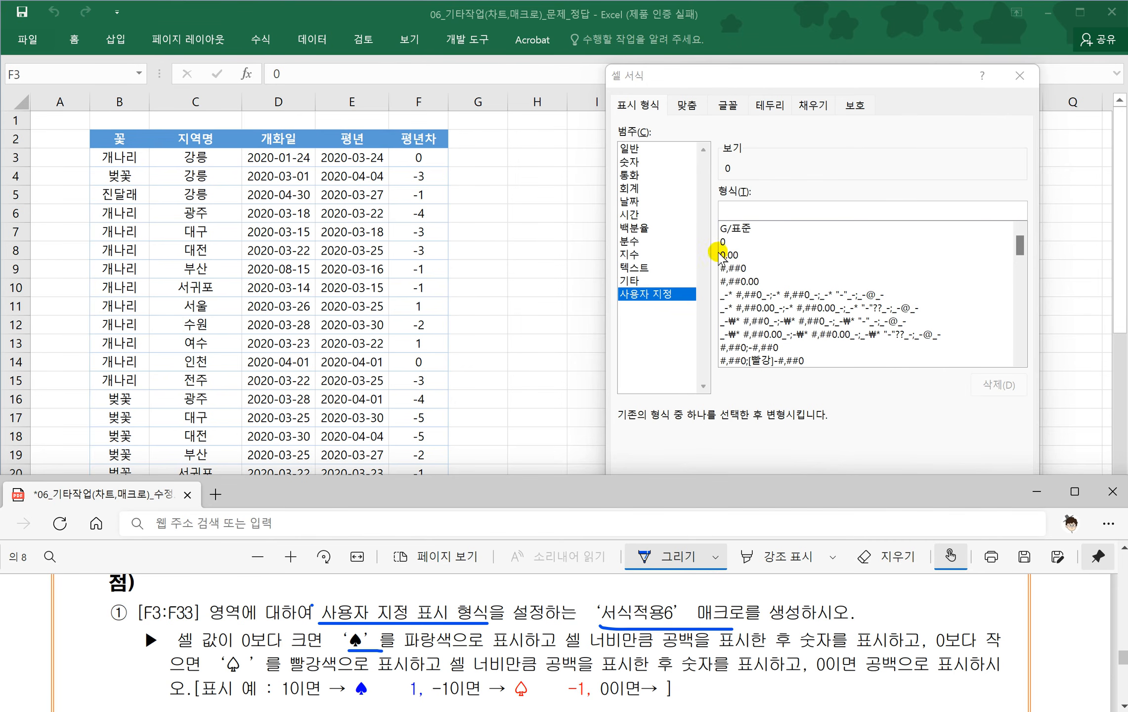
pyautogui.click(735, 209)
pyautogui.write('[')
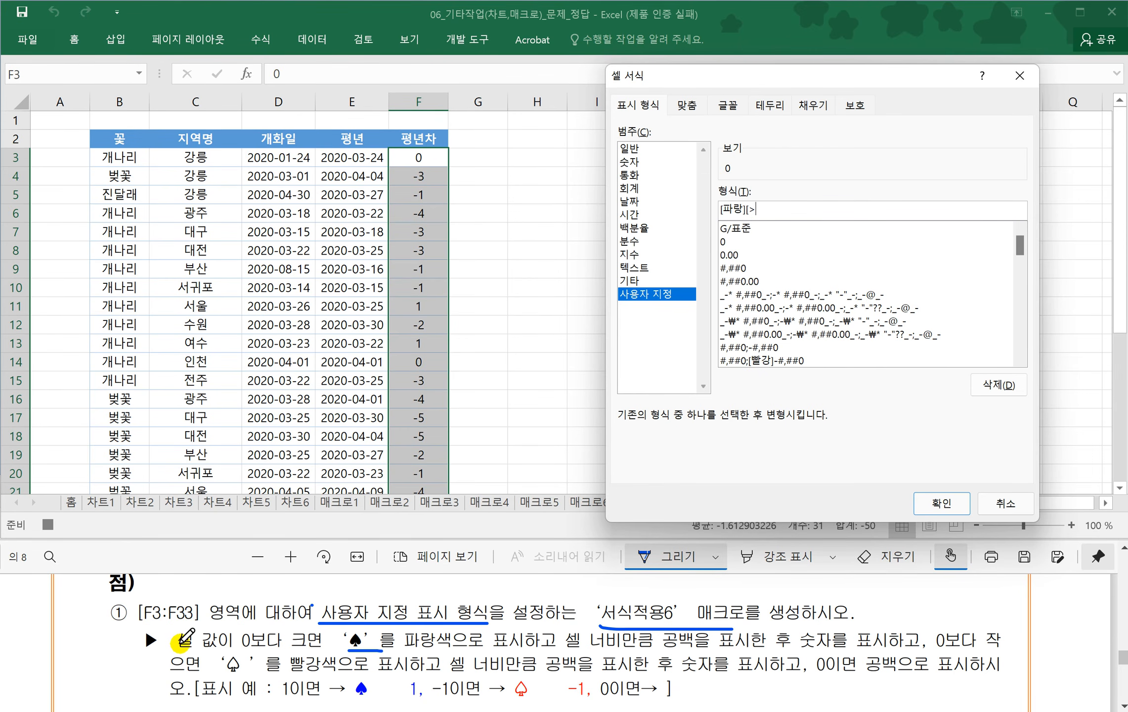
# - Underline the three conditions in the PDF task: cell value above 0, below 0 and equal to 0
pyautogui.click(183, 645)
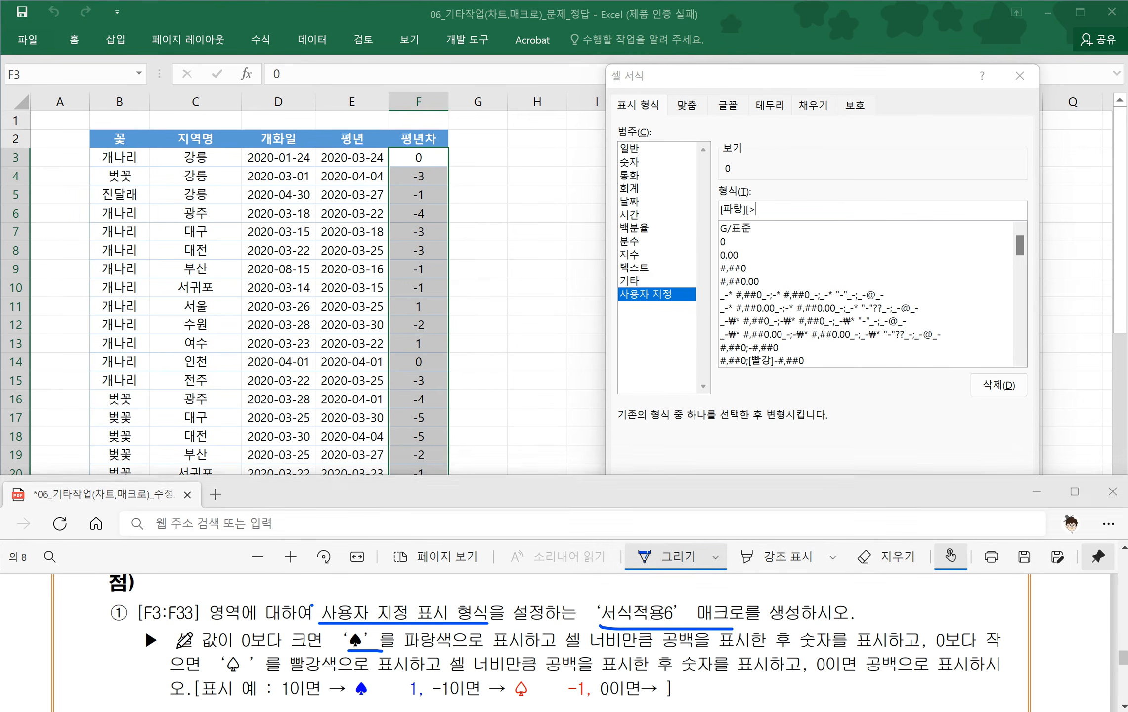
pyautogui.moveTo(177, 648); pyautogui.dragTo(271, 650)
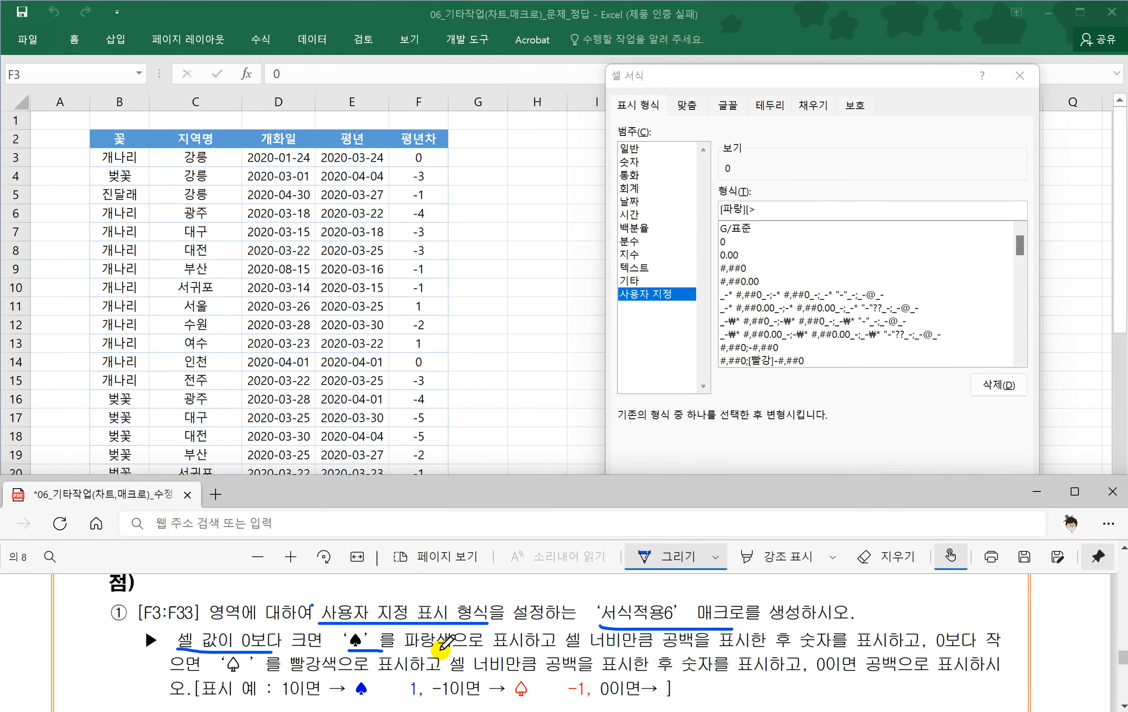
pyautogui.moveTo(934, 652); pyautogui.dragTo(999, 651)
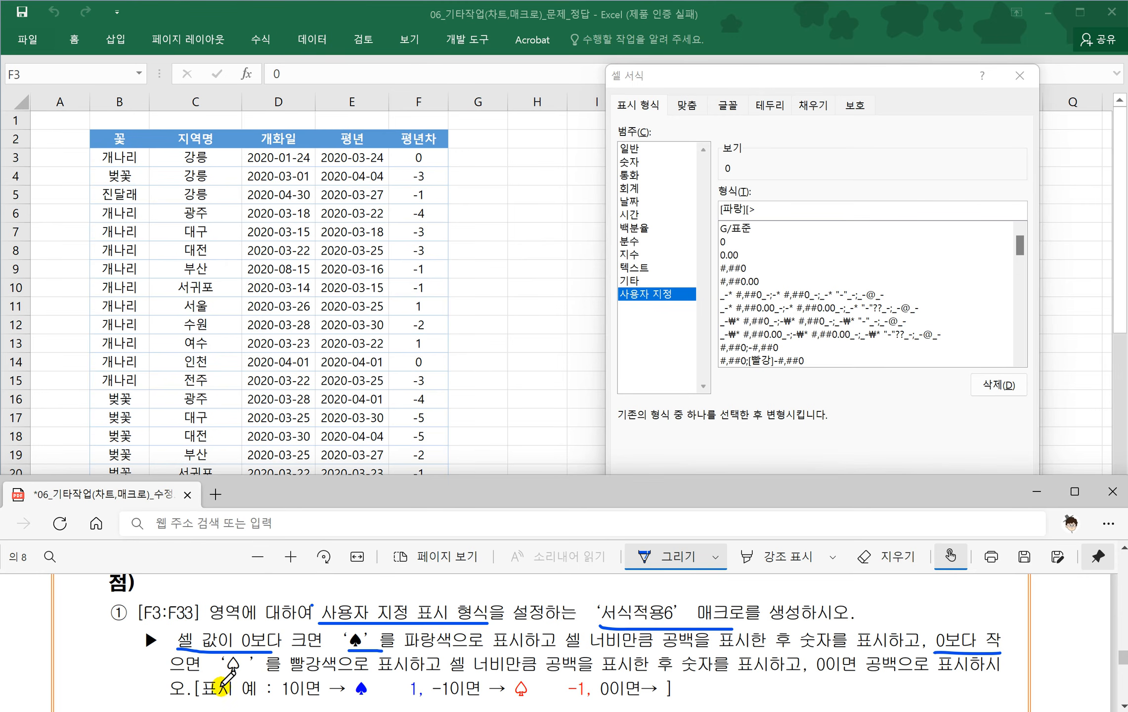
pyautogui.moveTo(160, 674); pyautogui.dragTo(188, 674)
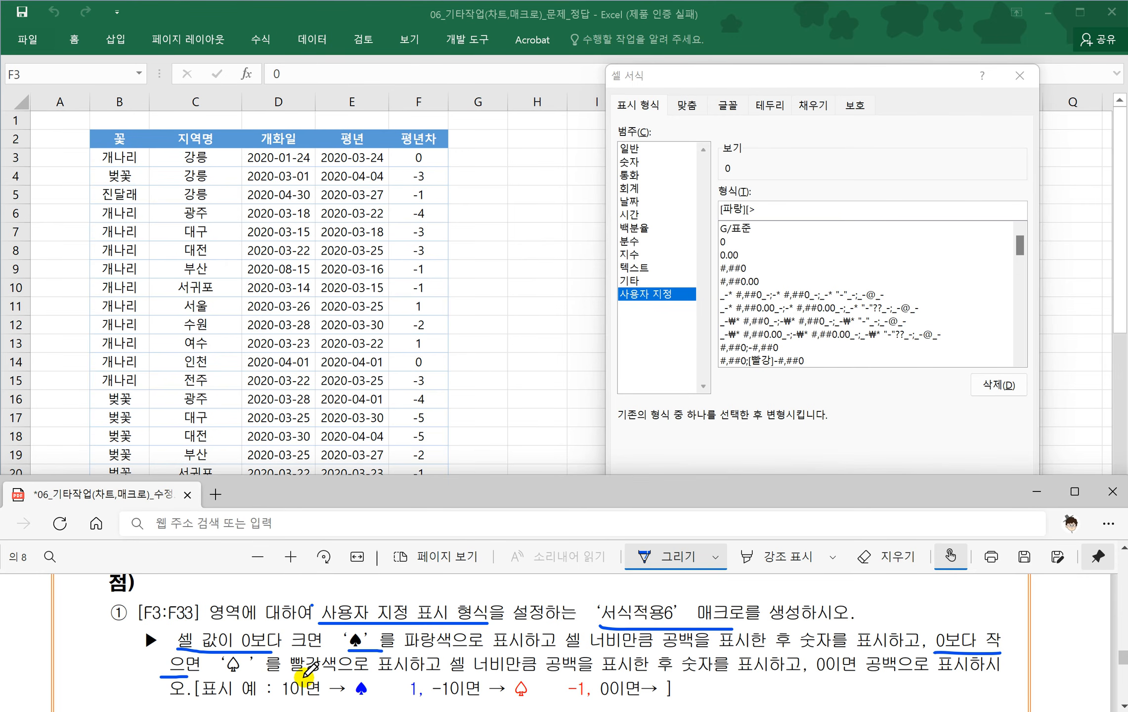
pyautogui.moveTo(813, 675); pyautogui.dragTo(878, 676)
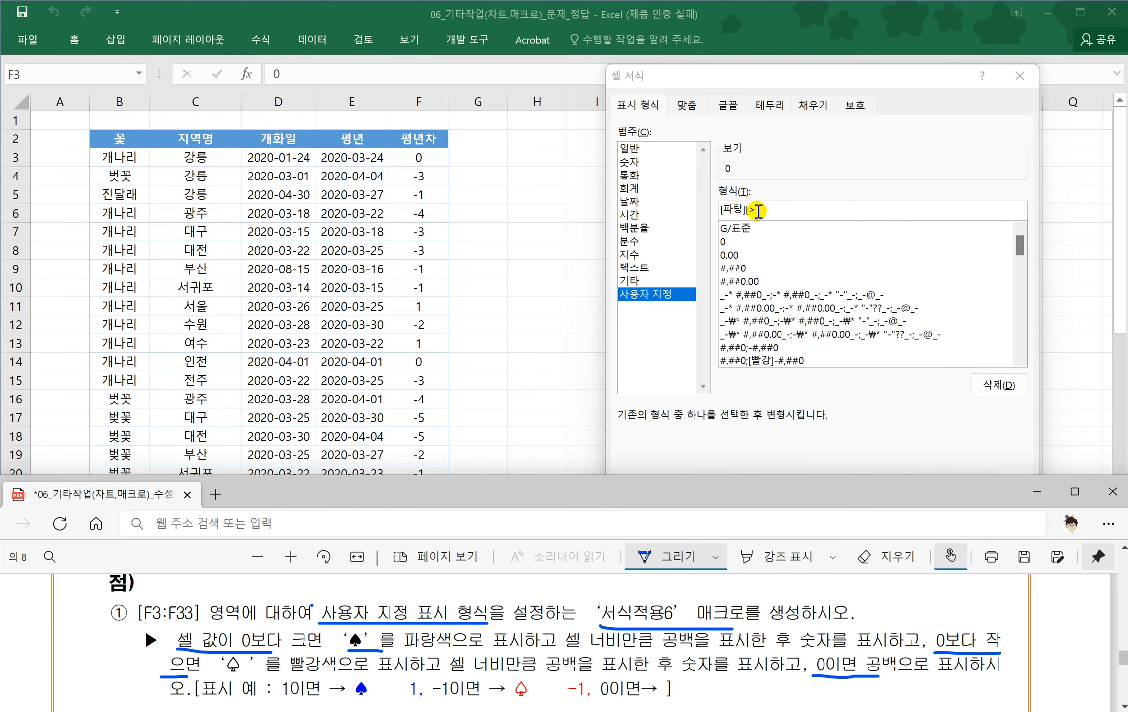
# - Remove the unfinished condition after [파랑] in the F3:F33 format code and continue it as [파랑]♠* 0;
pyautogui.click(758, 210)
pyautogui.press('BackSpace')
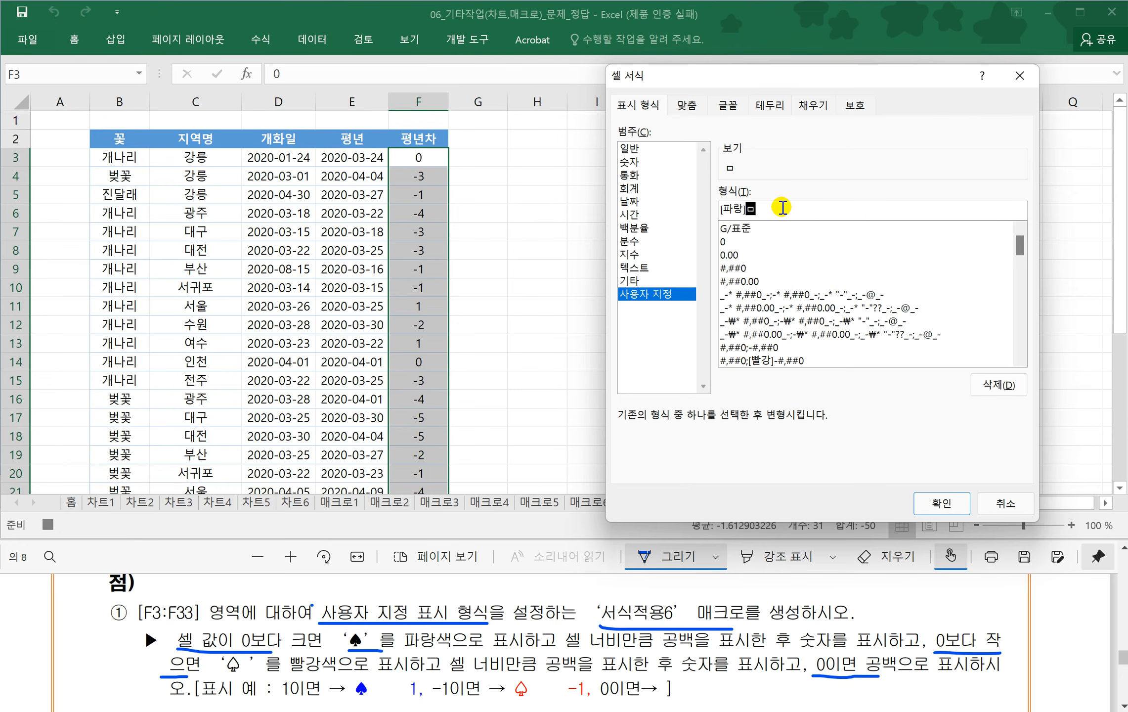
pyautogui.press('Hangul_Hanja')
pyautogui.press('Tab')
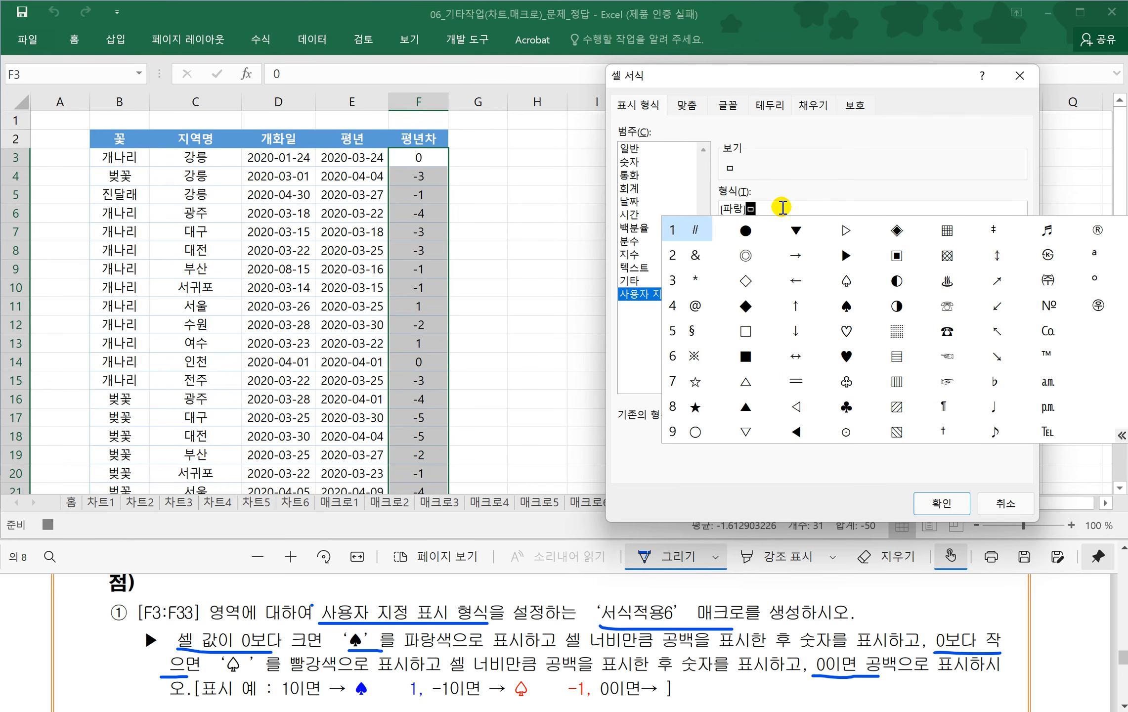
pyautogui.click(846, 306)
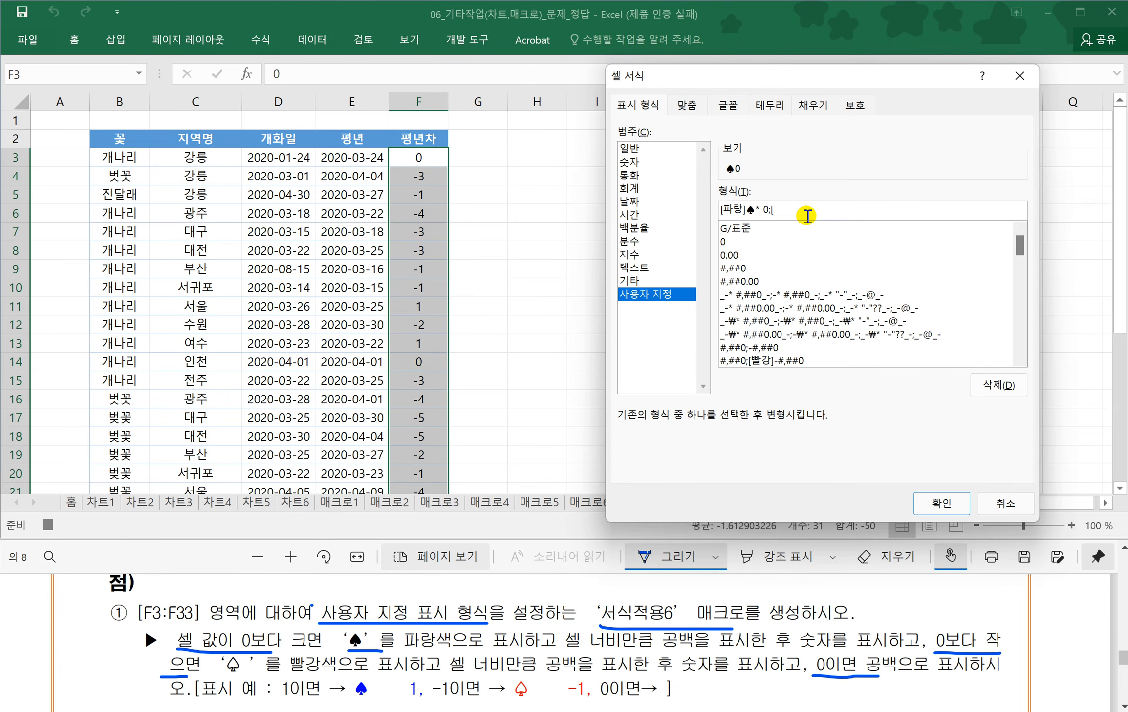
# - Complete the custom format code as [파랑]♠* 0;[빨강]♤* 0;"" and apply it to F3:F33
pyautogui.write('ㄹ강')
pyautogui.write(']ㅁ')
pyautogui.press('Hangul_Hanja')
pyautogui.press('Tab')
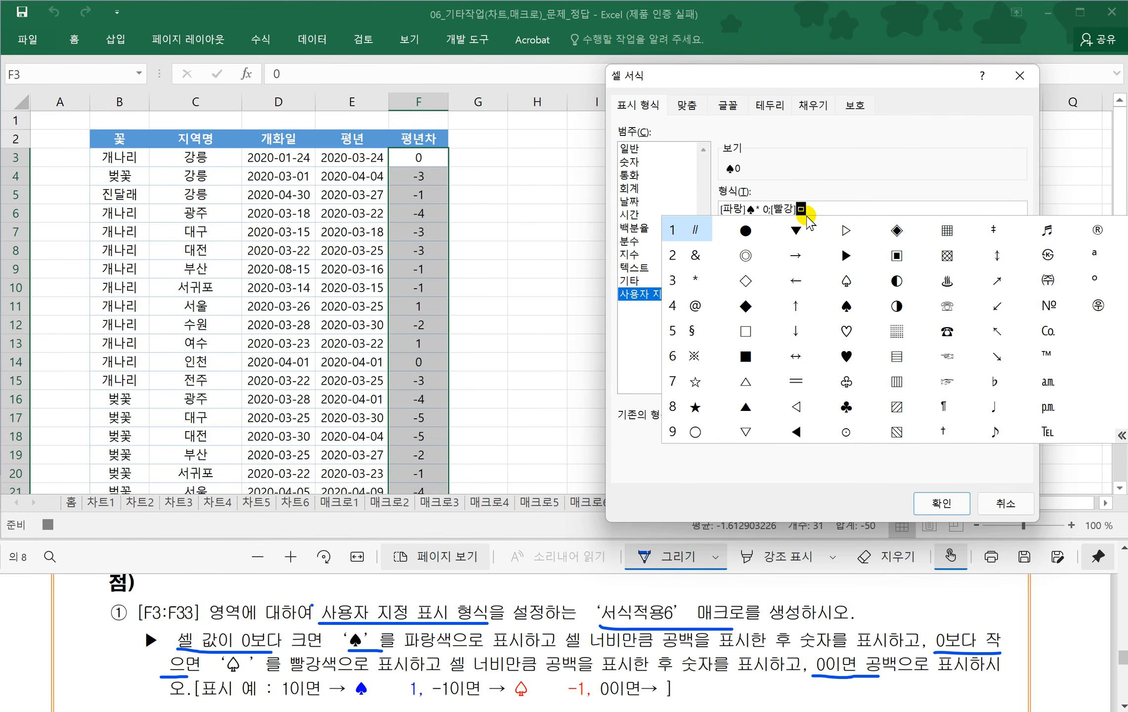
pyautogui.click(846, 291)
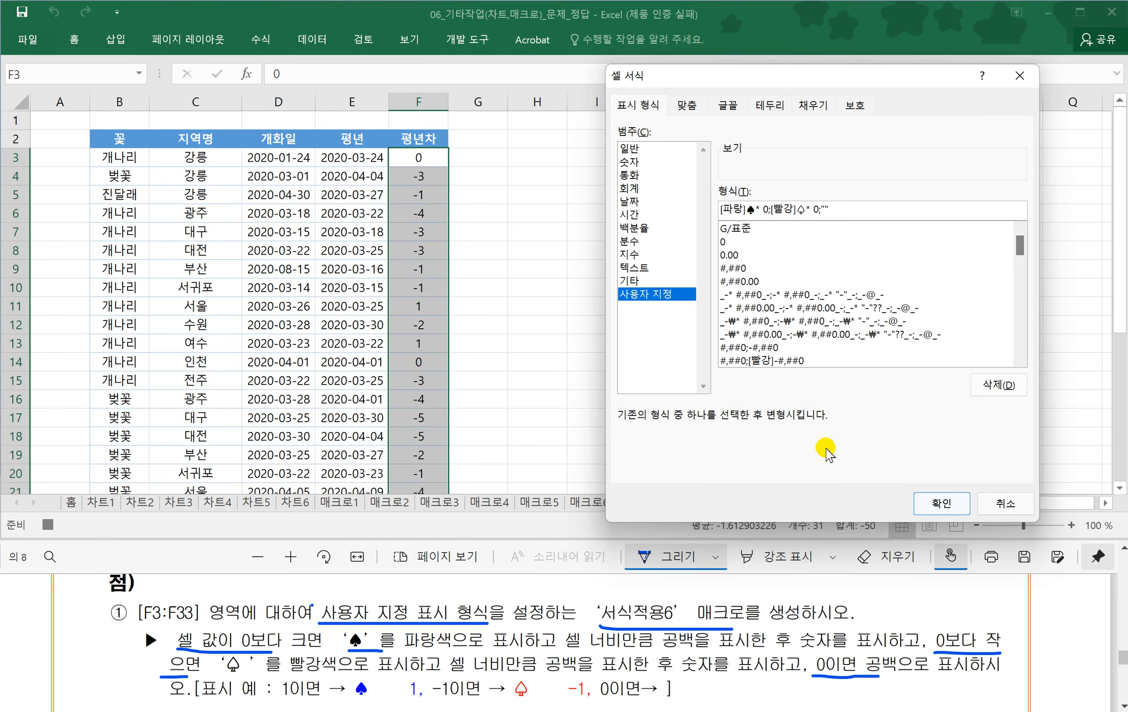
pyautogui.click(941, 503)
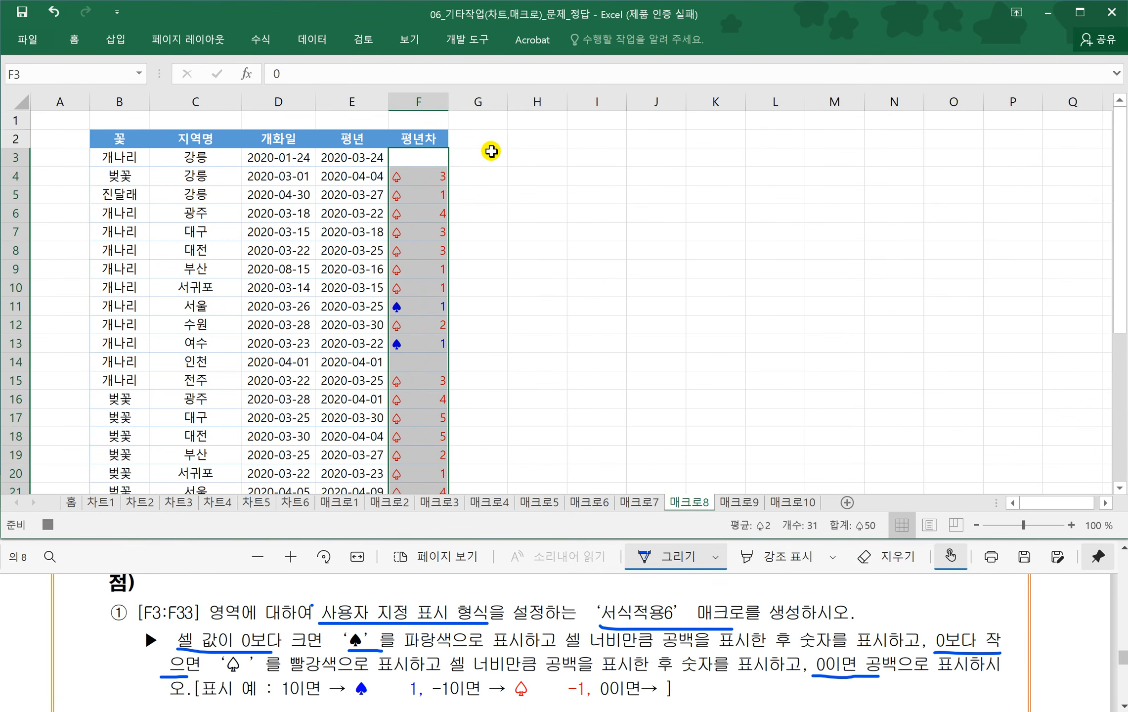
# - Stop recording the 서식적용6 macro
pyautogui.click(467, 39)
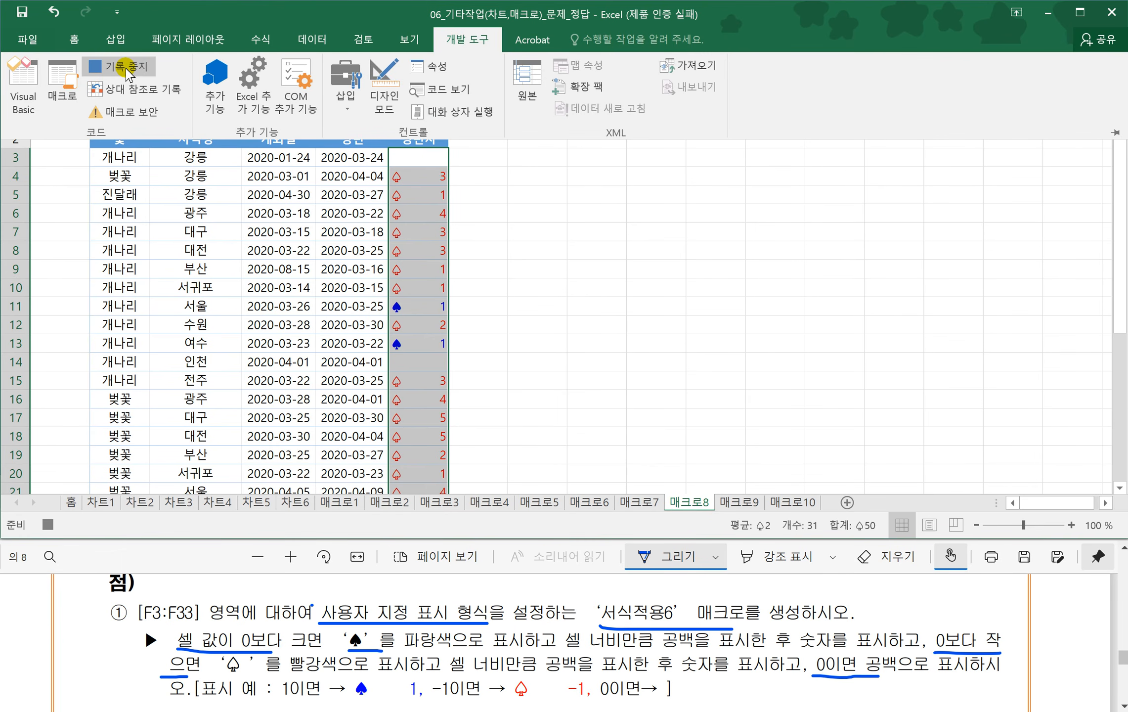
pyautogui.click(127, 69)
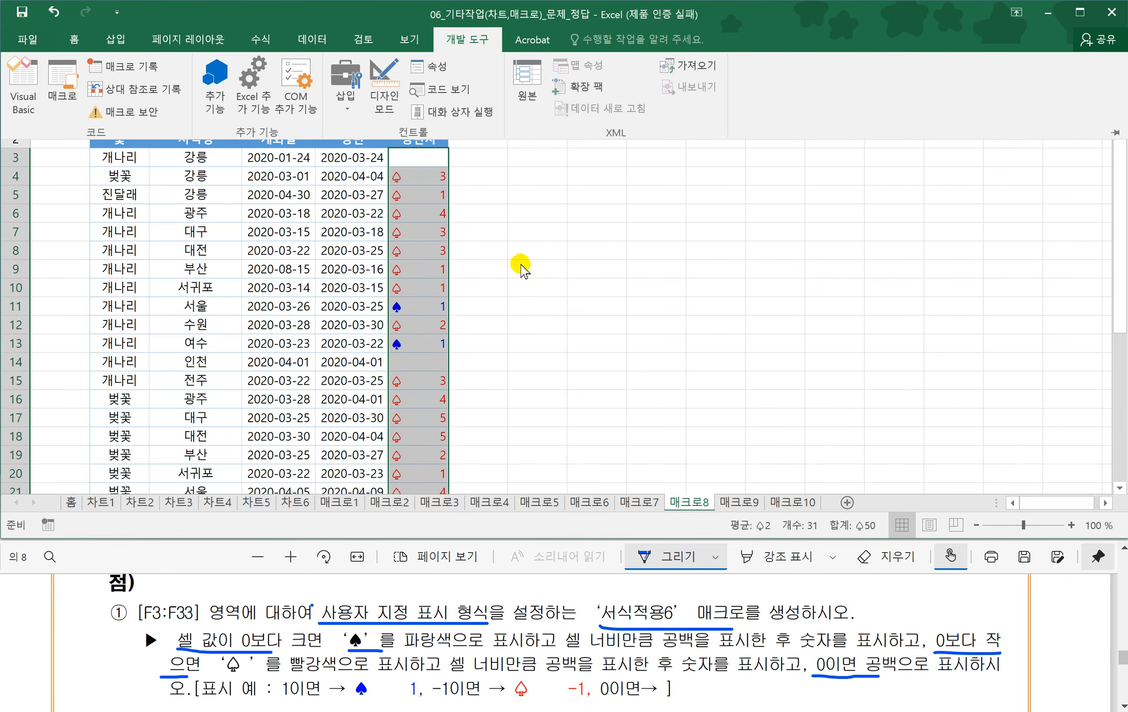
pyautogui.click(516, 260)
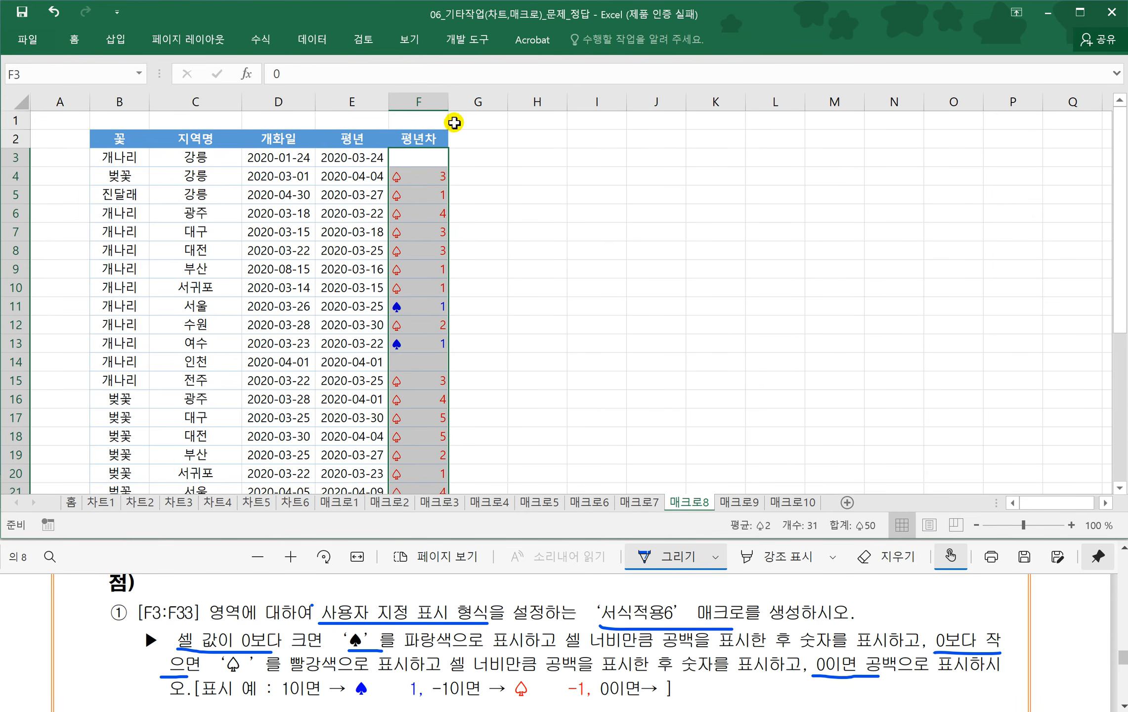
# - Widen column F to test the fill spacing between symbol and number, and undo the widening
pyautogui.moveTo(447, 103); pyautogui.dragTo(496, 110)
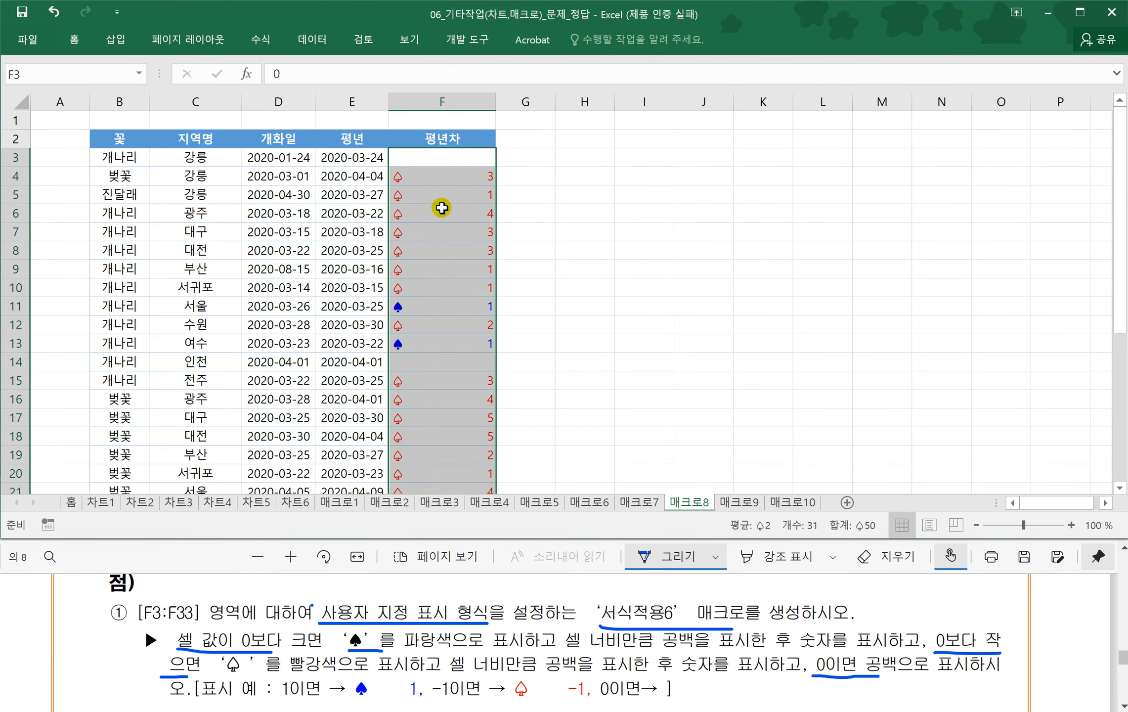
pyautogui.hotkey('ctrl', 'z')
pyautogui.hotkey('ctrl', 'z')
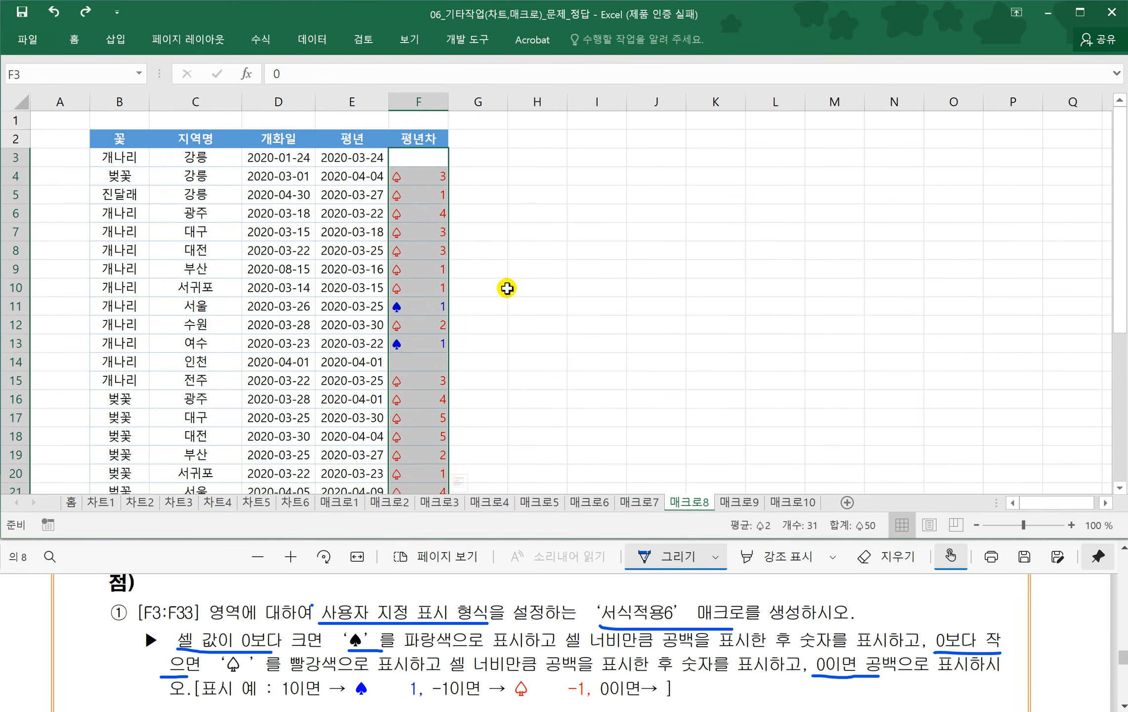
pyautogui.click(512, 290)
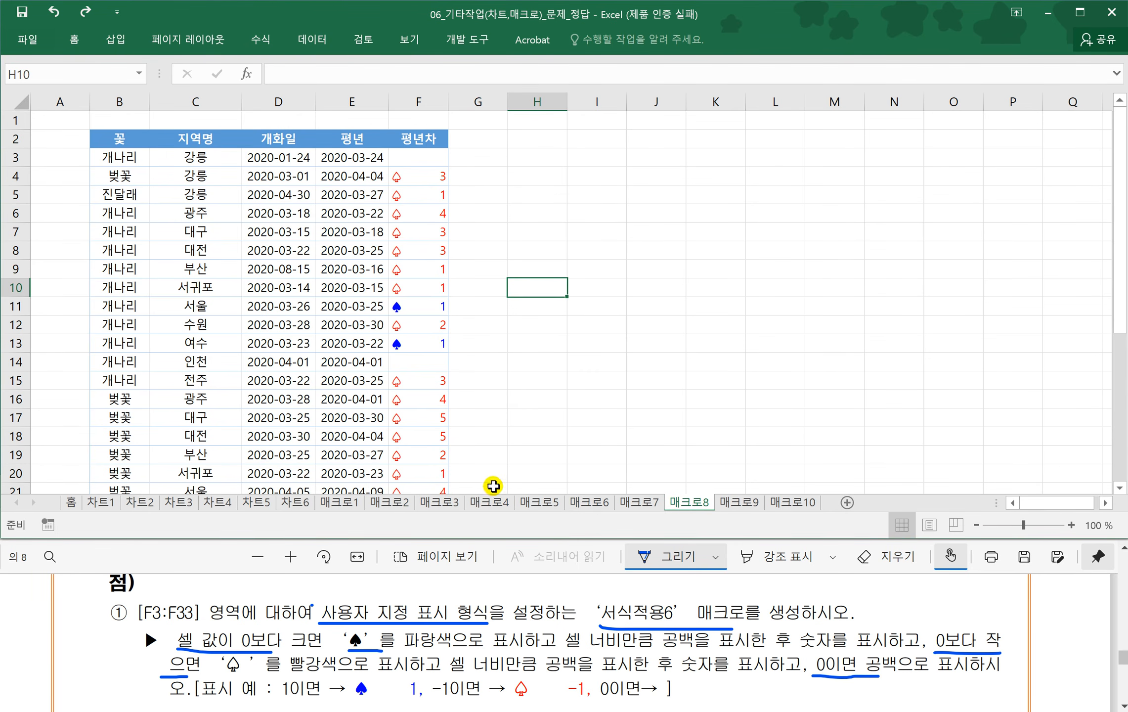
pyautogui.click(498, 396)
# - Insert a form control button (단추) over H3:I4 as the PDF task asks and assign the 서식적용6 macro to it
pyautogui.click(306, 659)
pyautogui.scroll(-3, 327, 651)
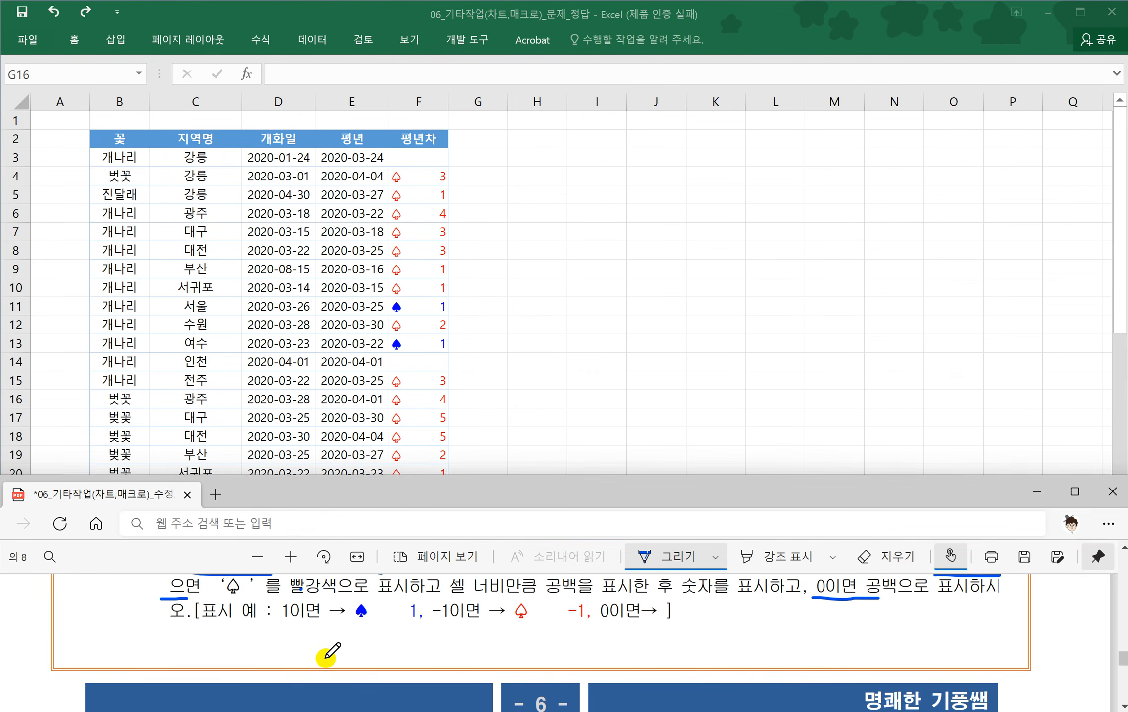
pyautogui.scroll(-5, 327, 652)
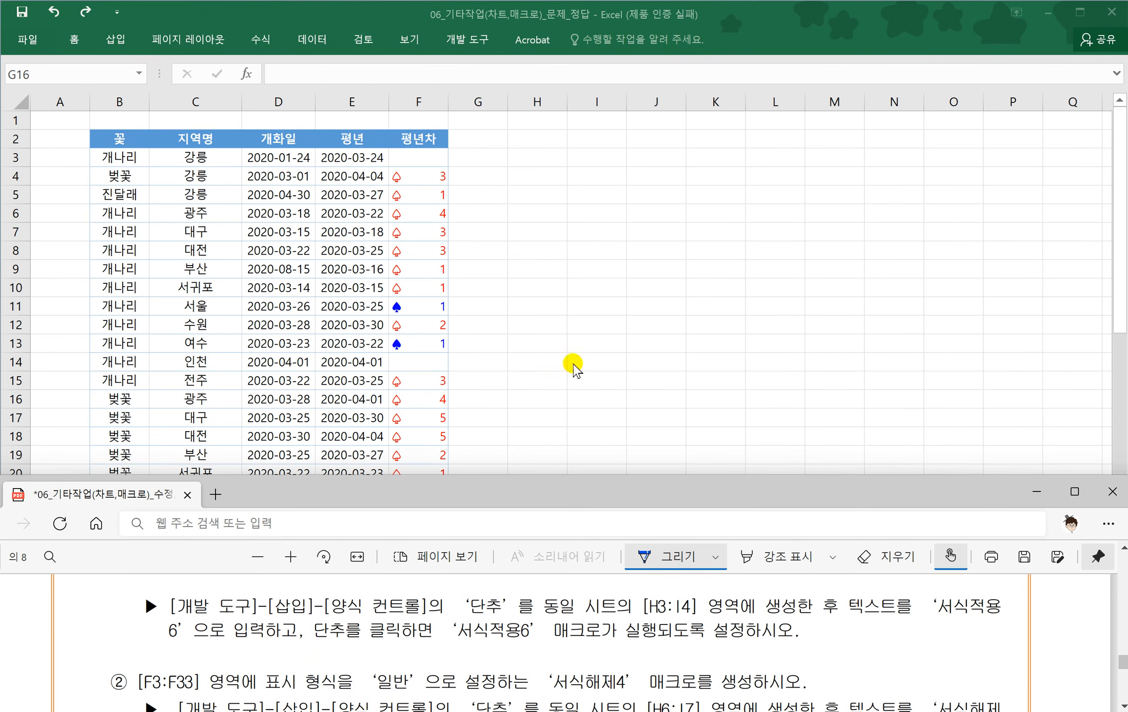
pyautogui.click(569, 321)
pyautogui.click(467, 39)
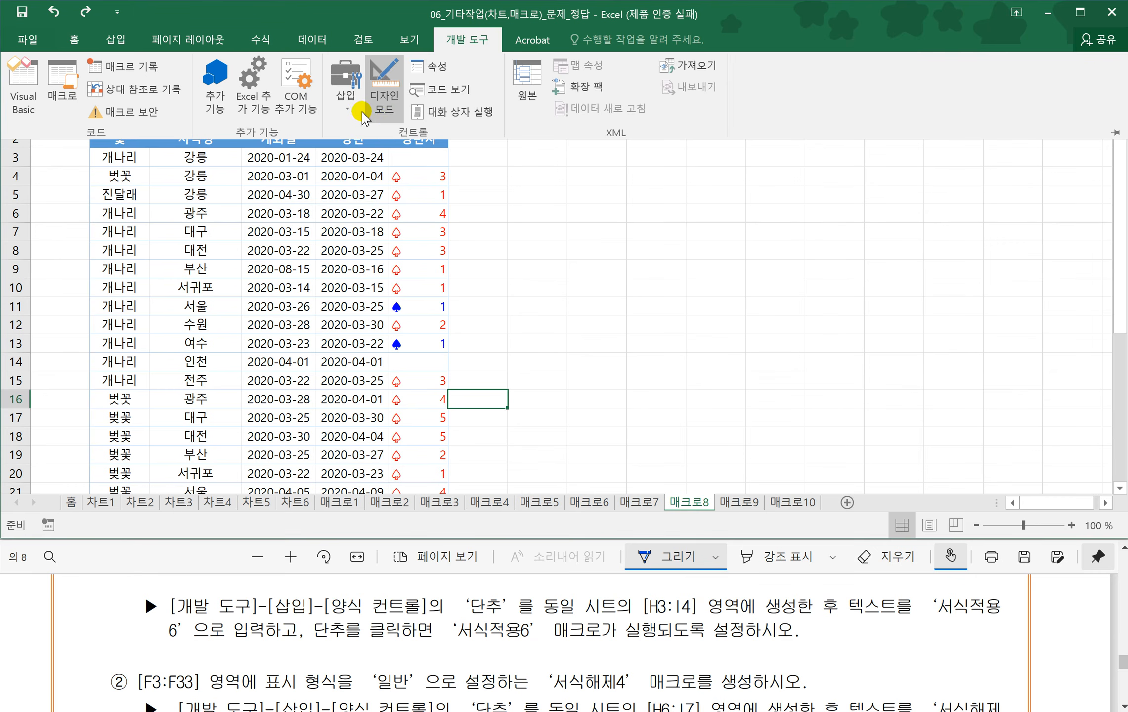
pyautogui.click(346, 104)
pyautogui.click(335, 150)
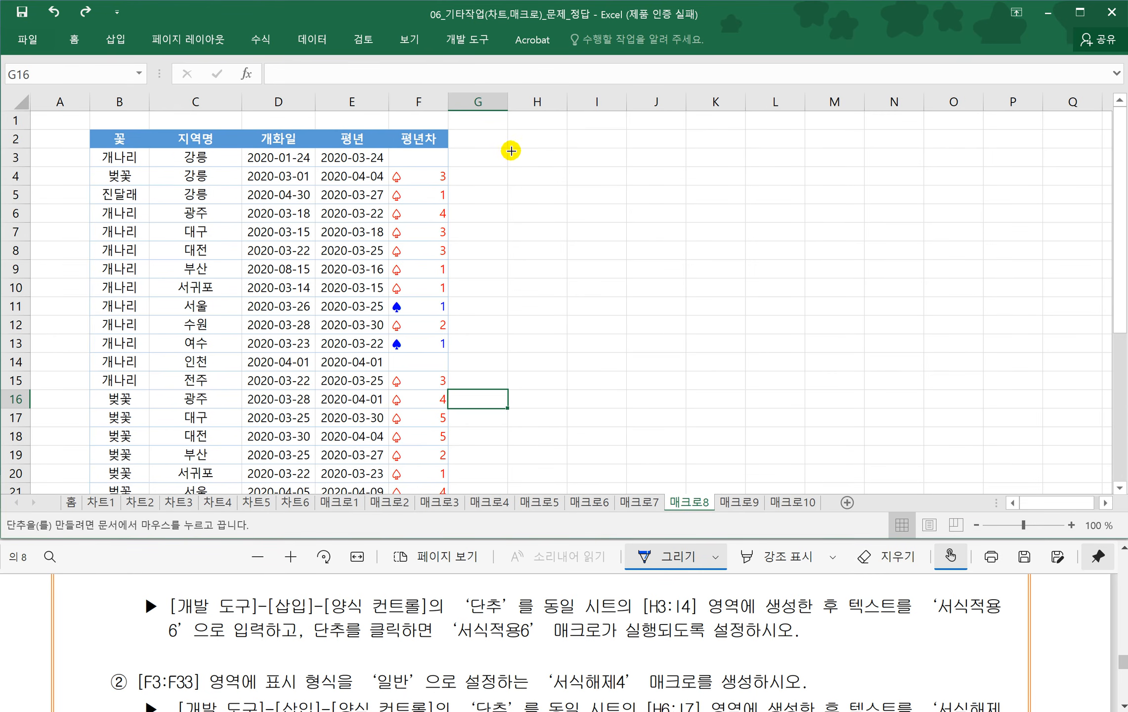
pyautogui.moveTo(508, 148); pyautogui.dragTo(624, 184)
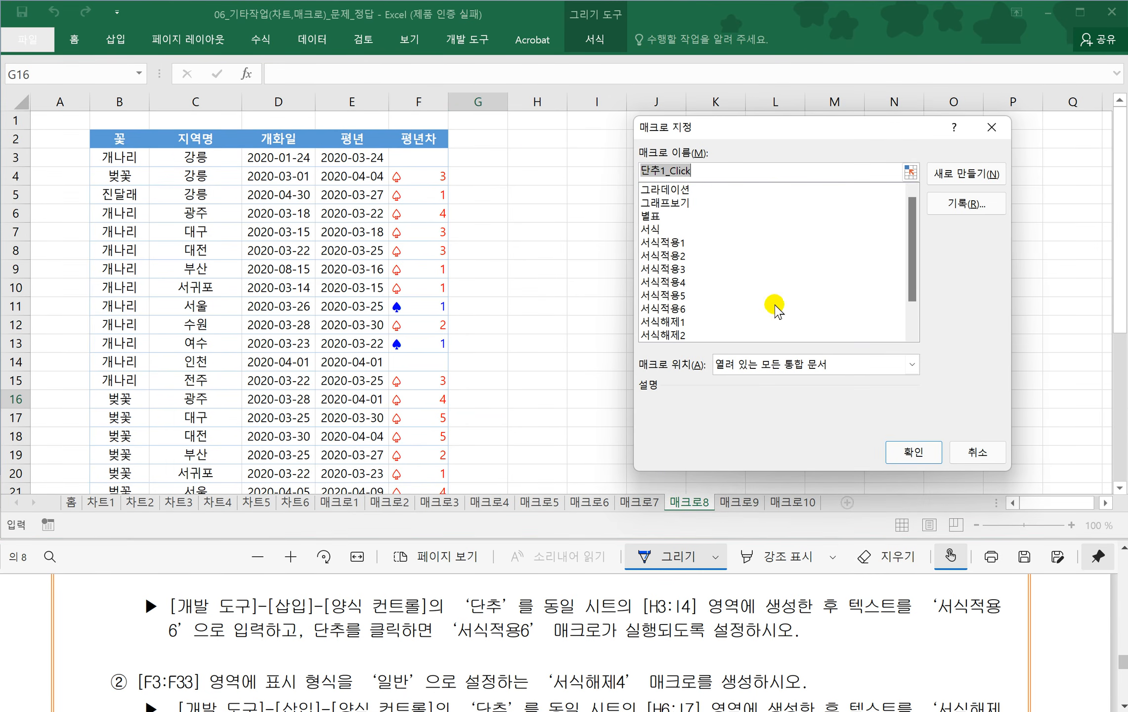
pyautogui.click(677, 308)
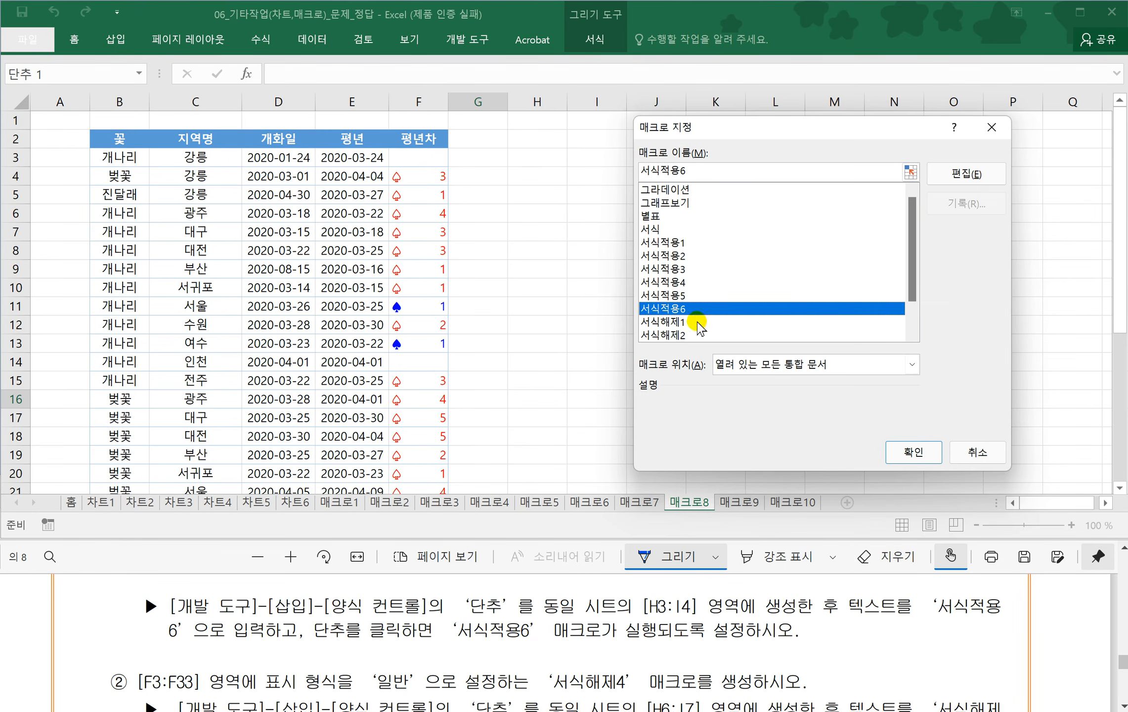
pyautogui.click(911, 452)
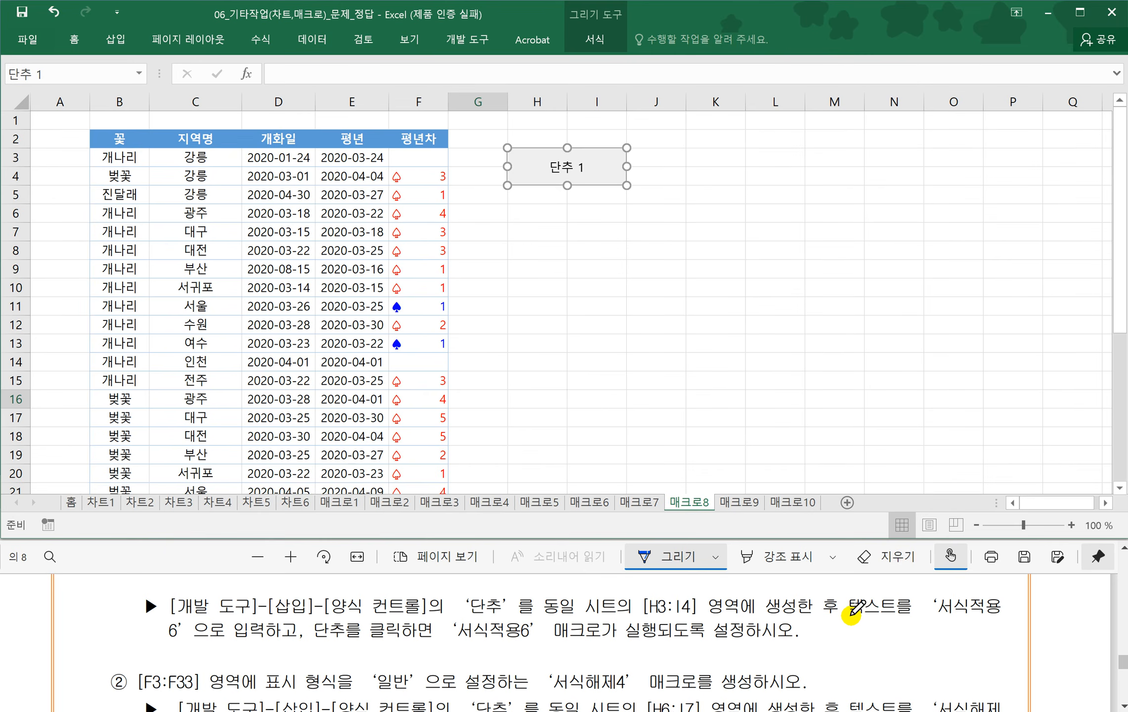
# - Underline the button text requirement in the PDF task and change the button's label to 서식적용6
pyautogui.moveTo(849, 614); pyautogui.dragTo(1001, 616)
pyautogui.moveTo(164, 642); pyautogui.dragTo(178, 642)
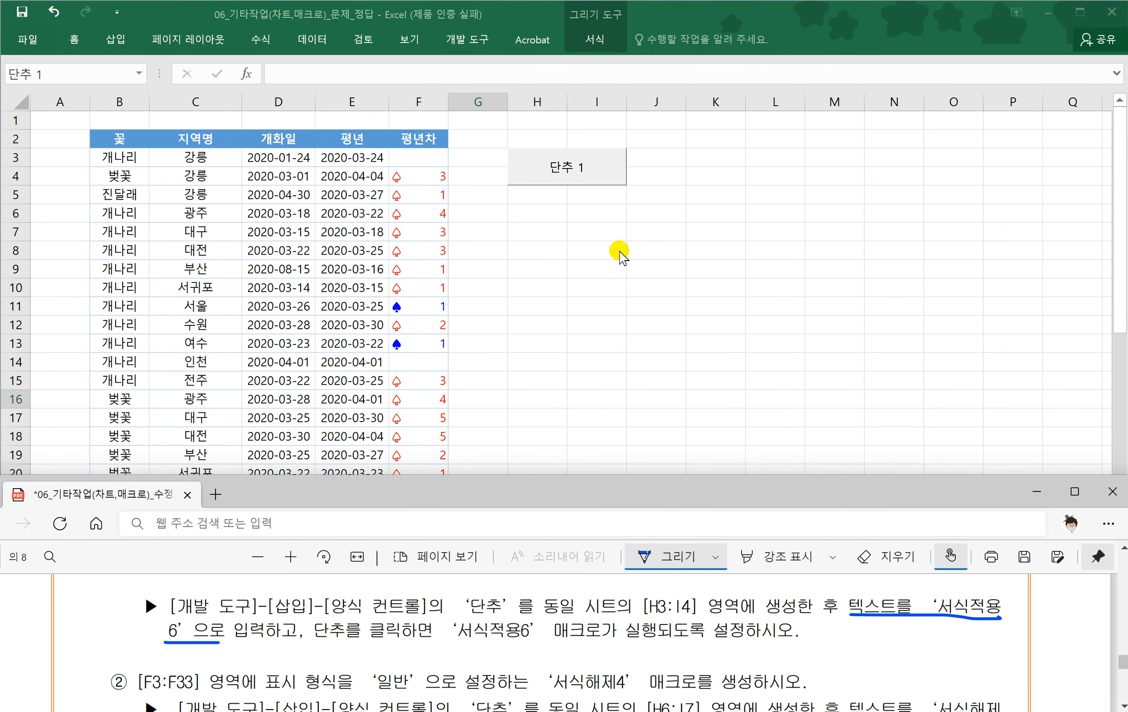
pyautogui.click(581, 169)
pyautogui.moveTo(545, 164); pyautogui.dragTo(550, 165)
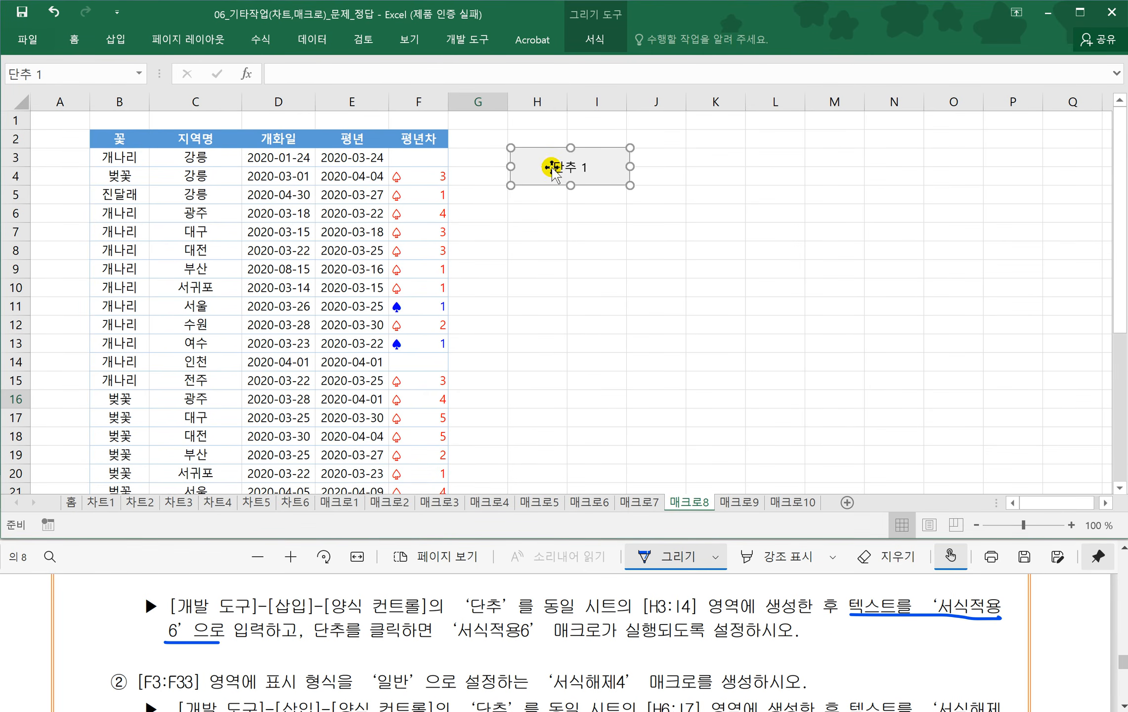
pyautogui.hotkey('ctrl', 'z')
pyautogui.click(550, 167)
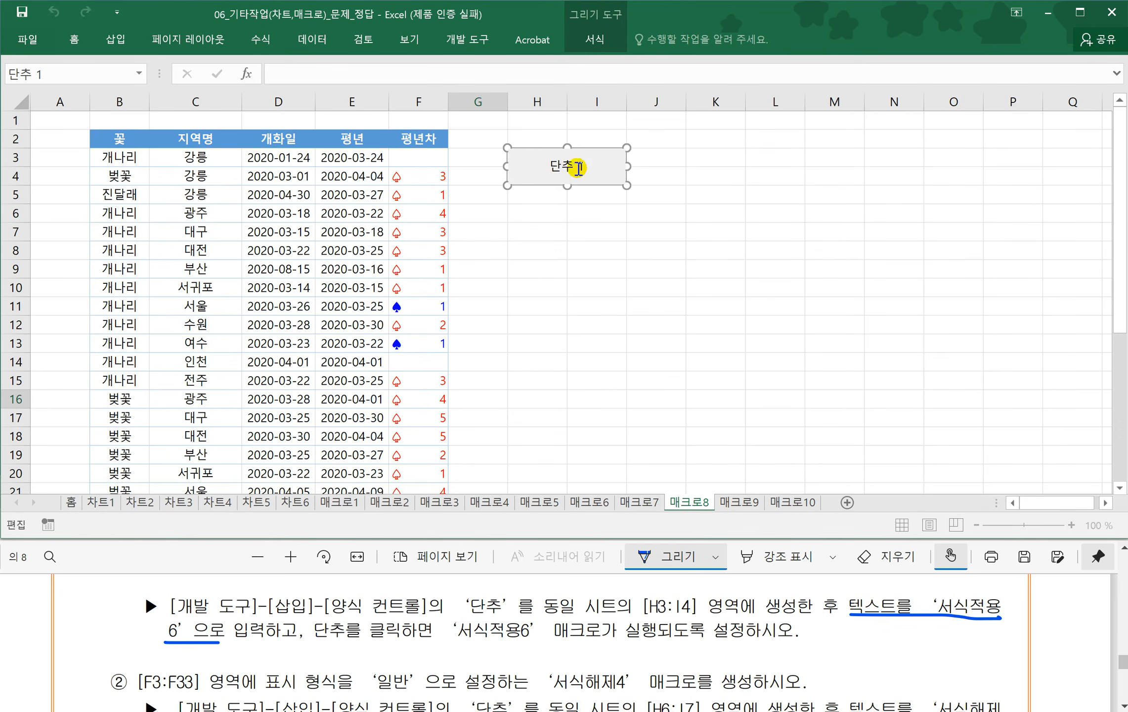
pyautogui.moveTo(548, 168); pyautogui.dragTo(585, 168)
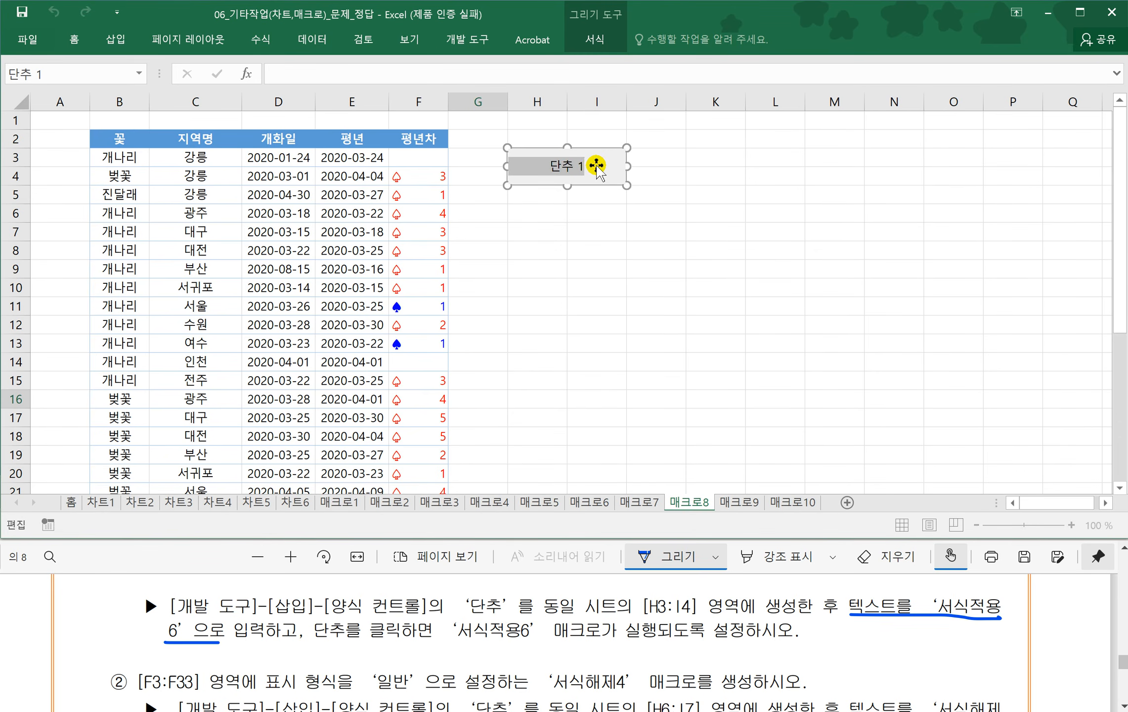
pyautogui.write('섯')
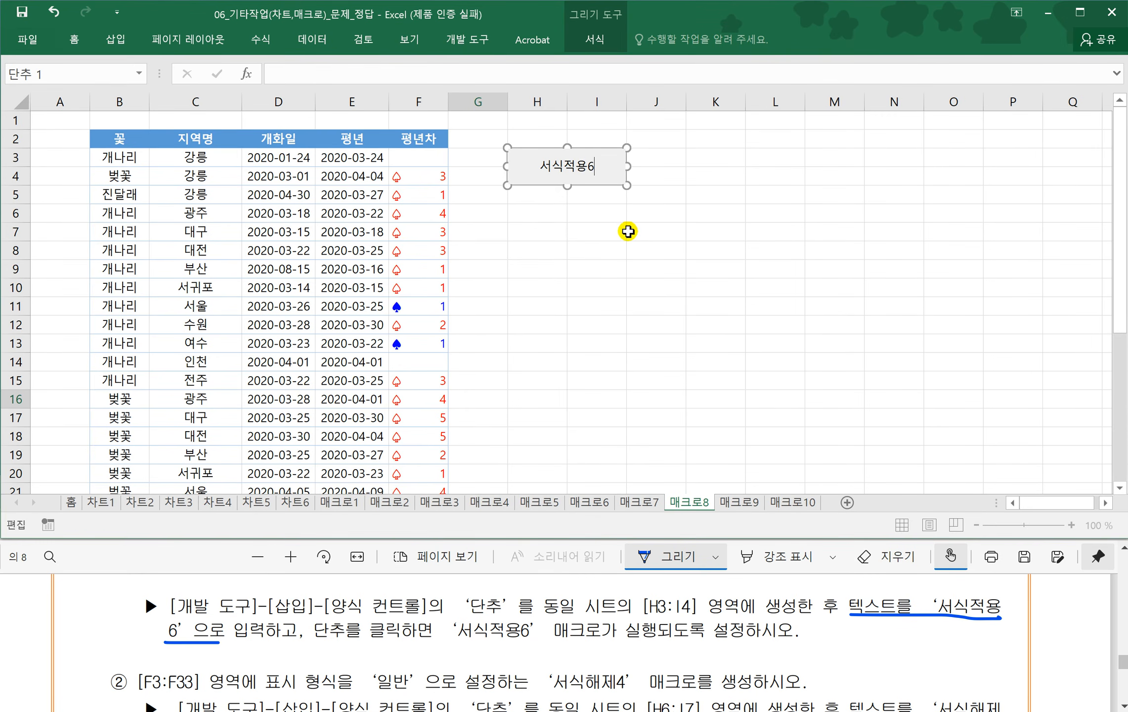
pyautogui.click(624, 212)
# - Adjust the corners of the 서식적용6 button so it fits exactly over H3:I4
pyautogui.rightClick(615, 178)
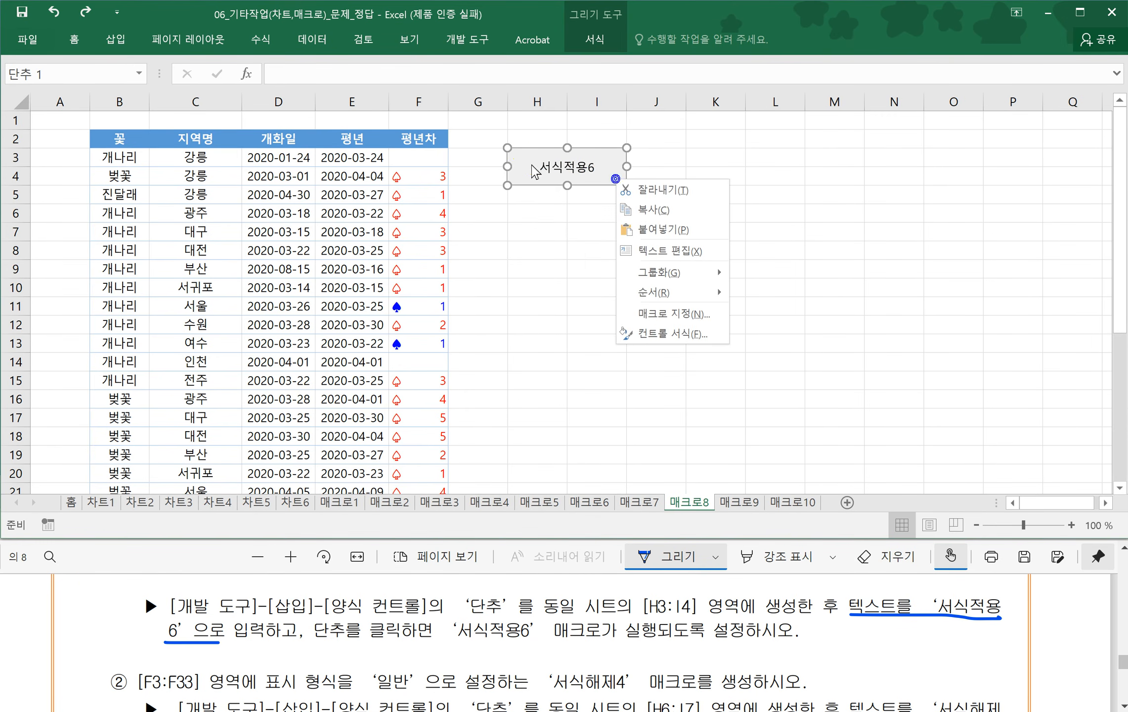
pyautogui.click(507, 149)
pyautogui.moveTo(507, 149)
pyautogui.mouseDown()
pyautogui.moveTo(533, 165)
pyautogui.moveTo(507, 148)
pyautogui.mouseUp()
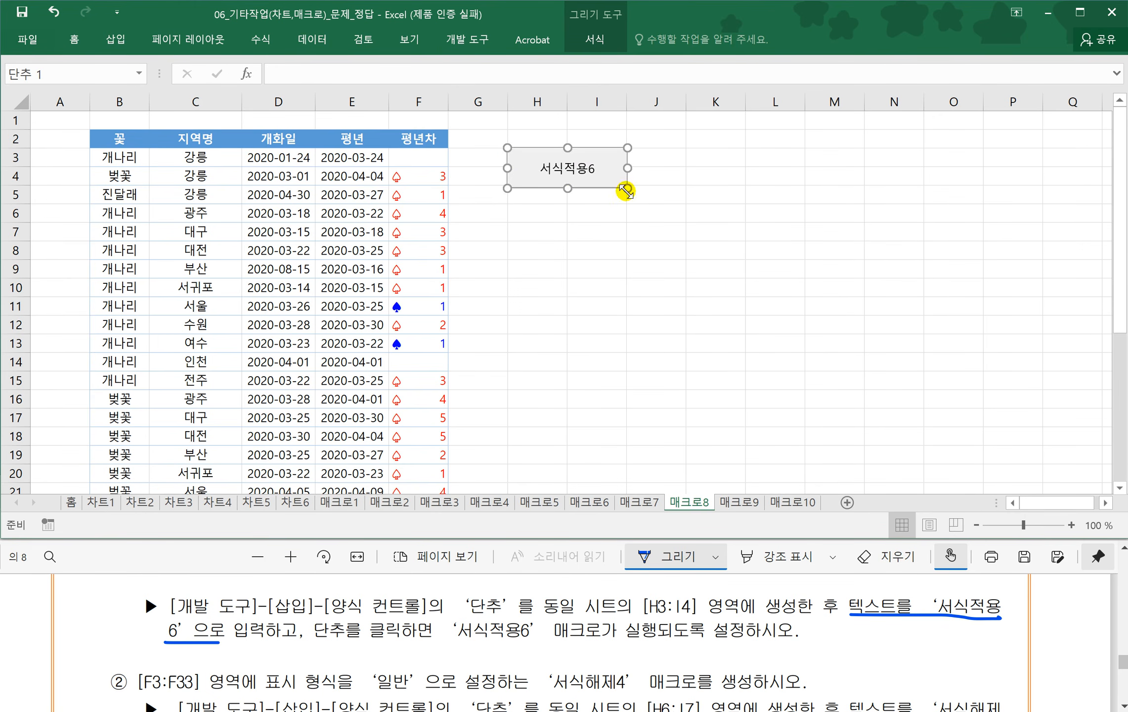
pyautogui.moveTo(629, 189); pyautogui.dragTo(610, 178)
pyautogui.click(657, 214)
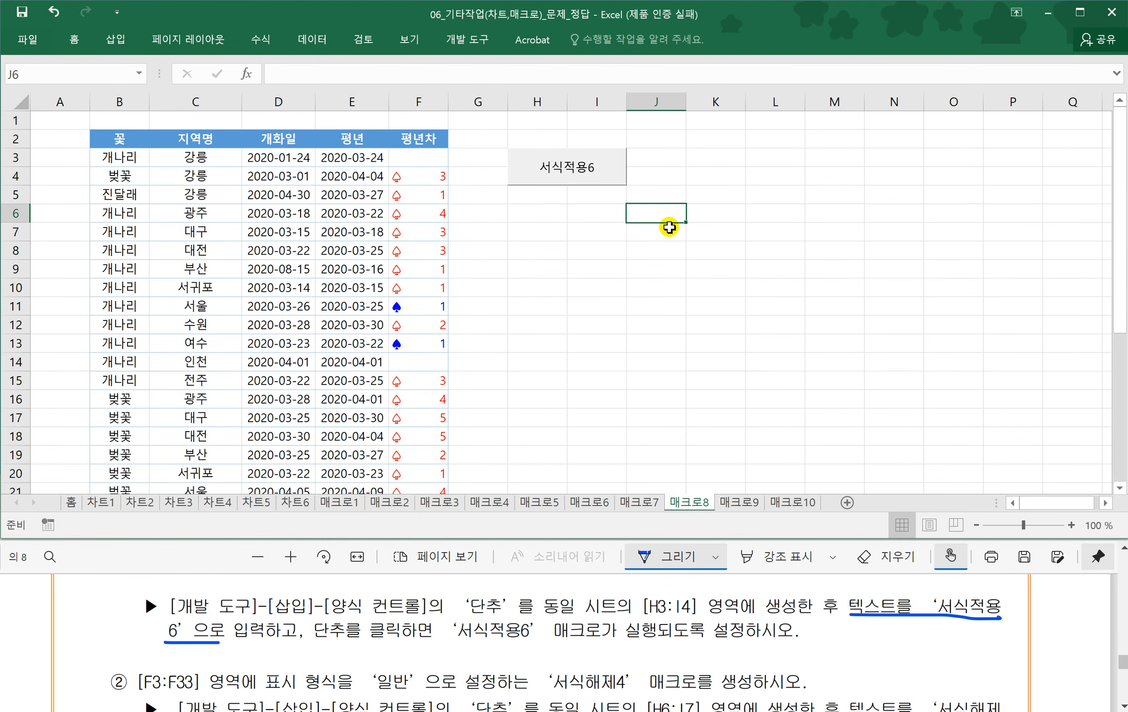
pyautogui.click(649, 226)
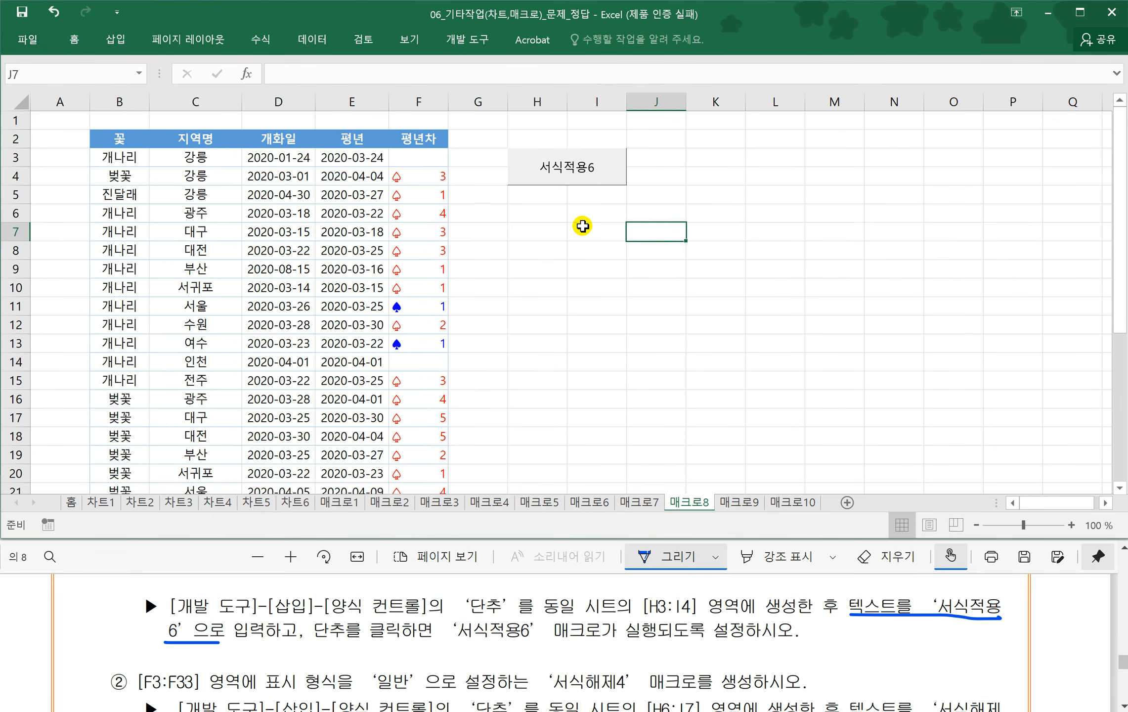
pyautogui.click(601, 220)
# - Underline the macro name 서식해제4 in the second PDF task
pyautogui.click(317, 678)
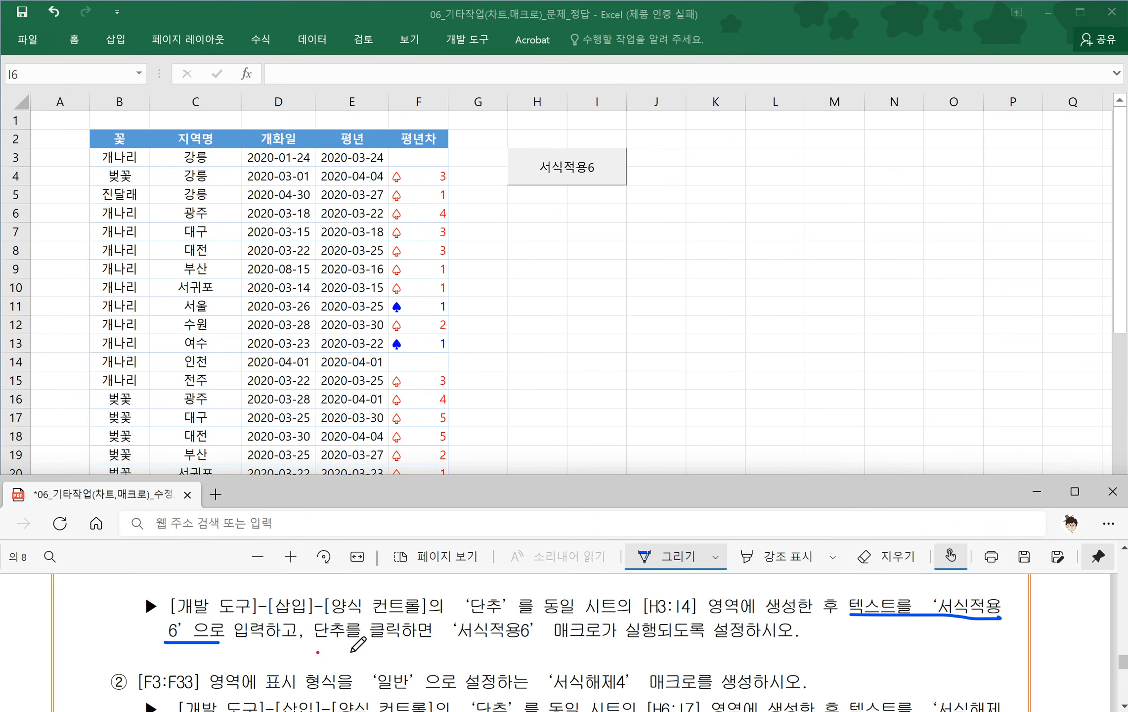
pyautogui.scroll(-1, 352, 645)
pyautogui.scroll(-1, 351, 650)
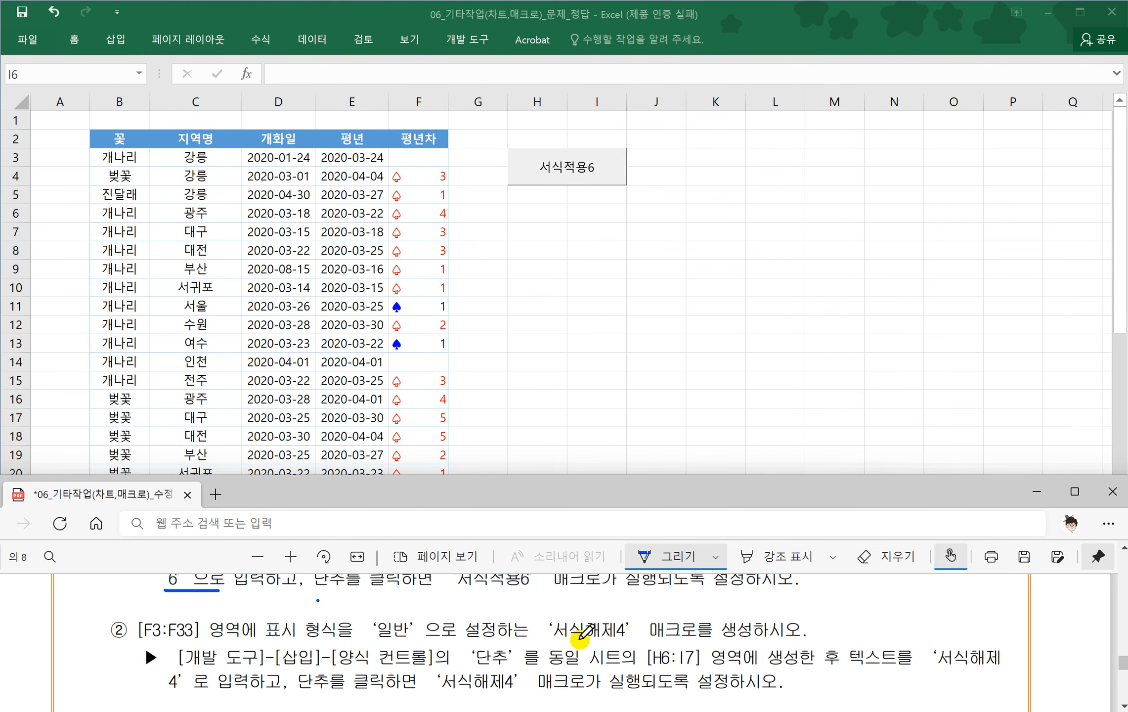
pyautogui.moveTo(543, 635); pyautogui.dragTo(668, 637)
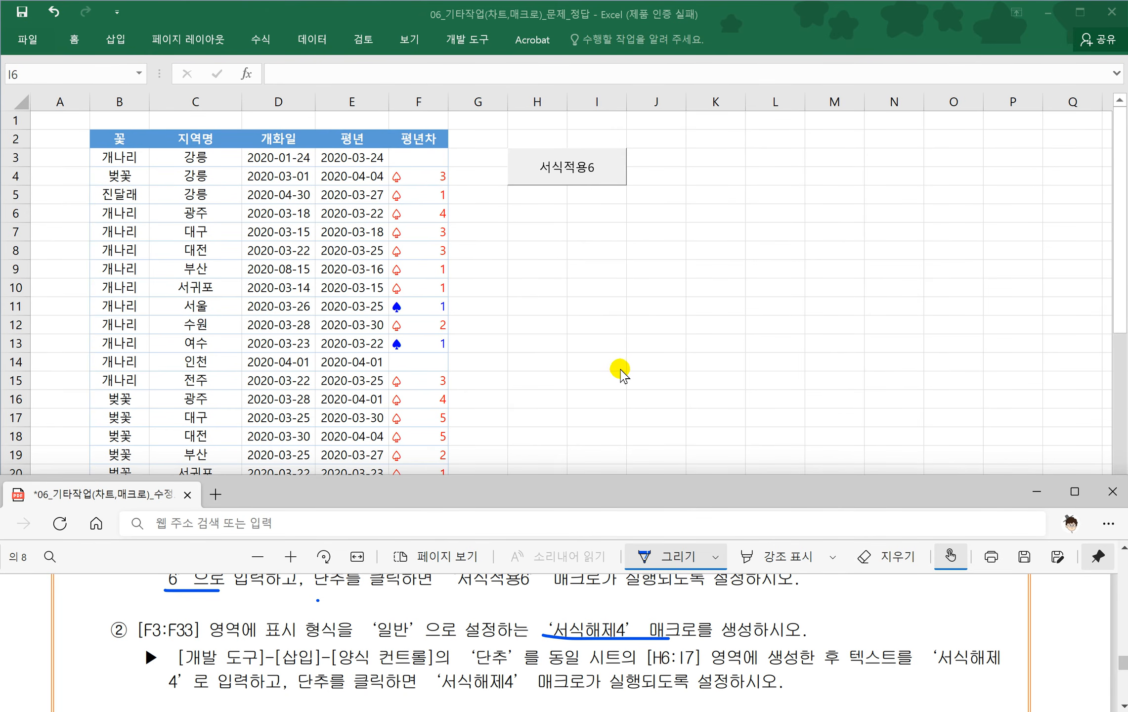
# - Start recording a macro named 서식해제4 in the current workbook
pyautogui.click(575, 327)
pyautogui.click(538, 254)
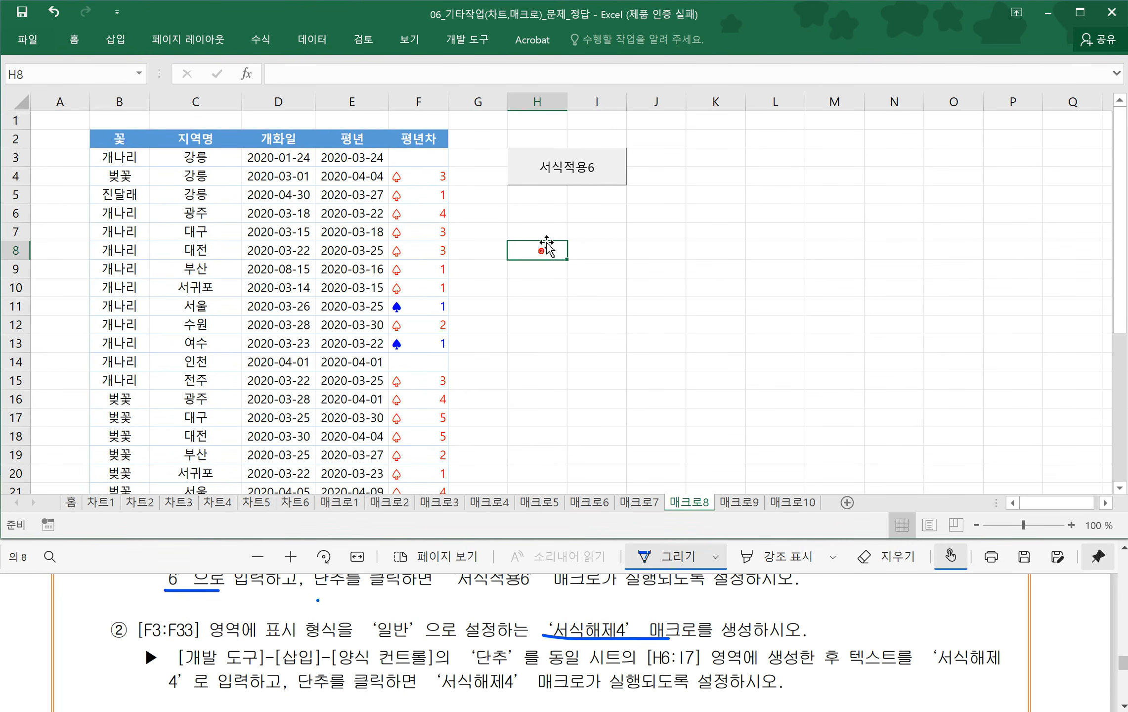
pyautogui.click(466, 40)
pyautogui.click(153, 71)
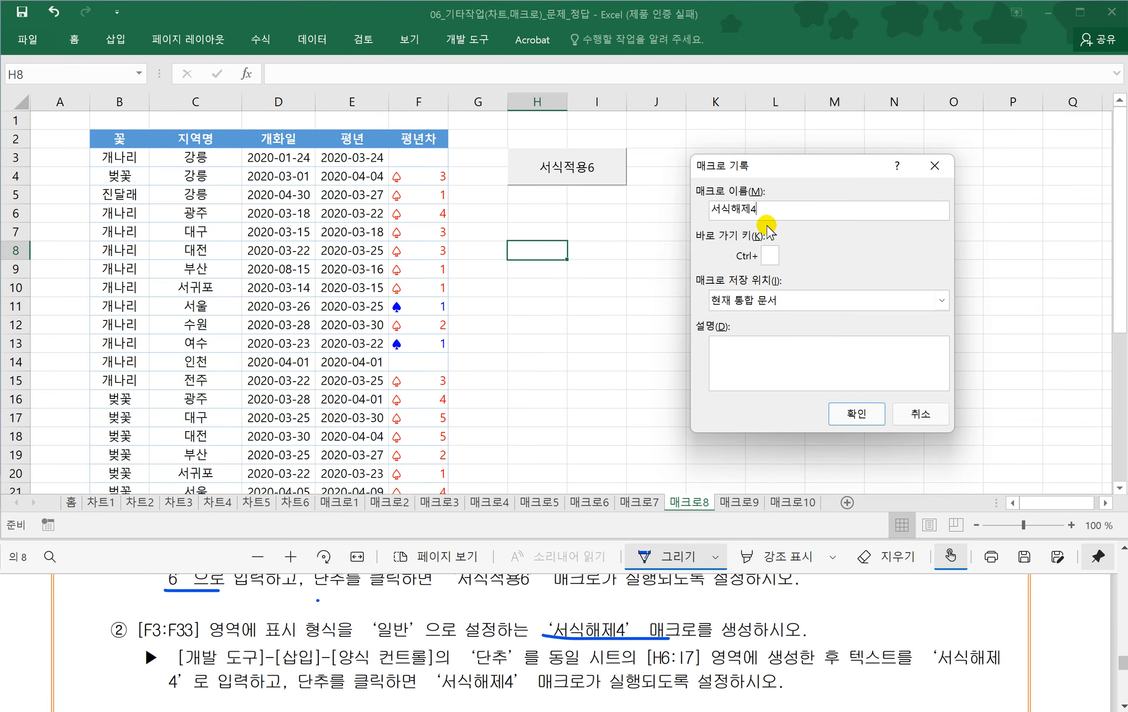
pyautogui.click(858, 416)
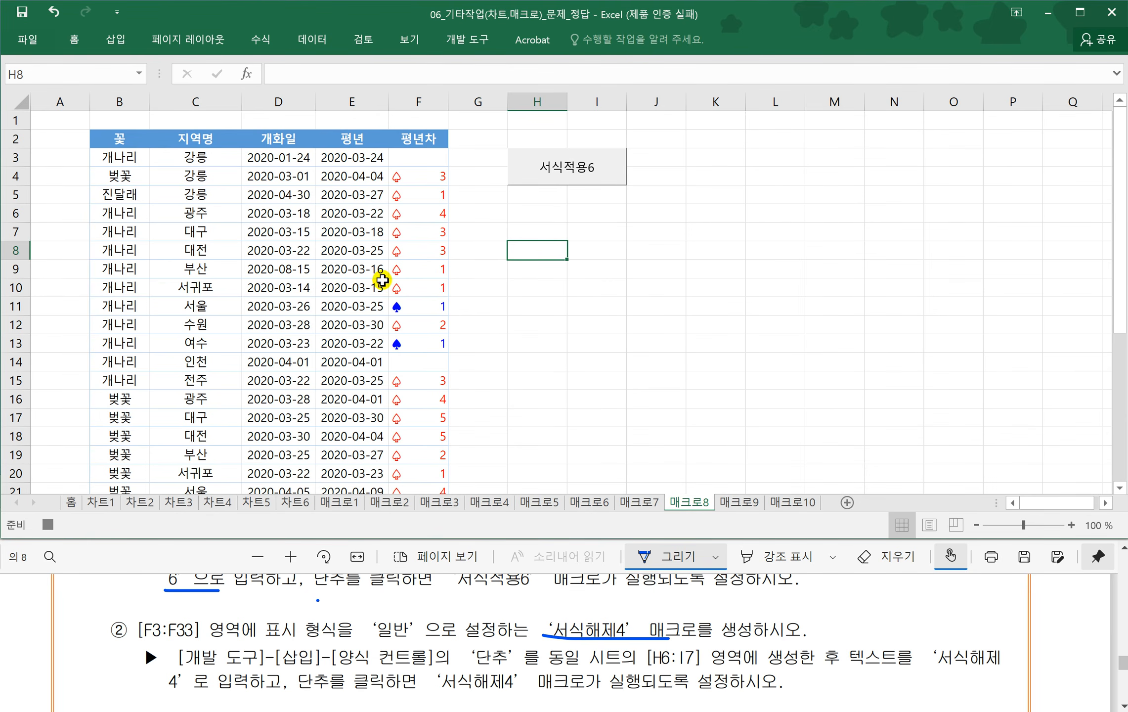
# - Set the number format of F3:F33 to General (일반) while the macro is recording
pyautogui.click(418, 155)
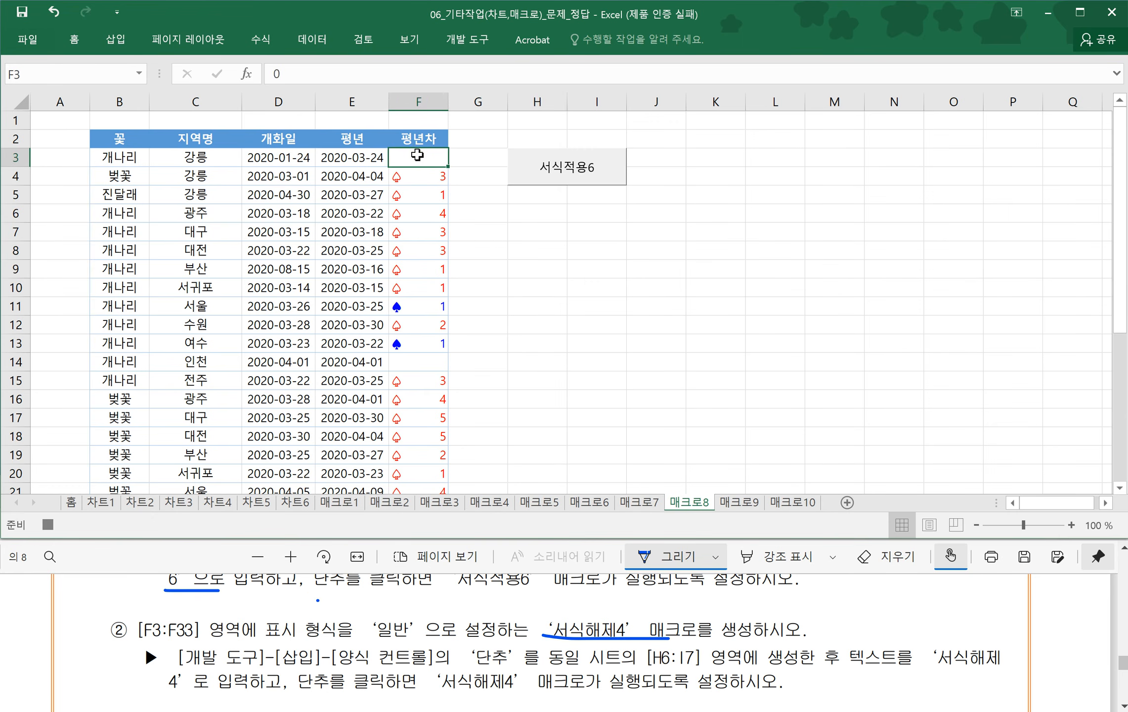
pyautogui.hotkey('ctrl', 'shift', 'Down')
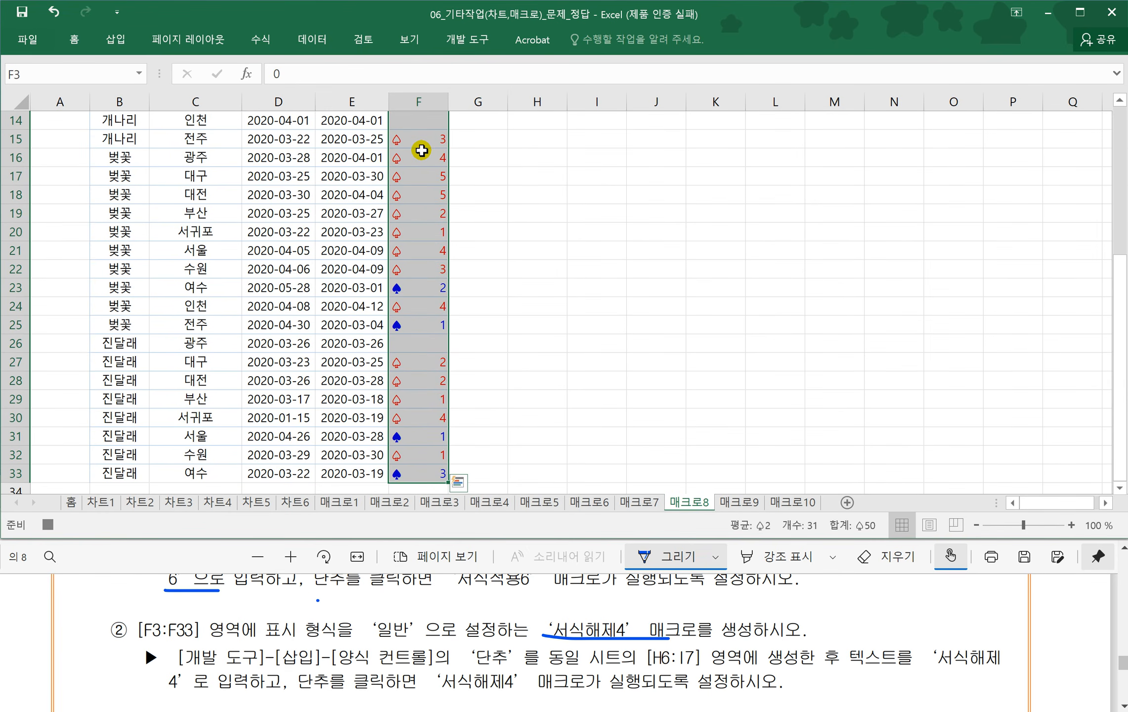
pyautogui.scroll(4, 420, 150)
pyautogui.hotkey('ctrl', '1')
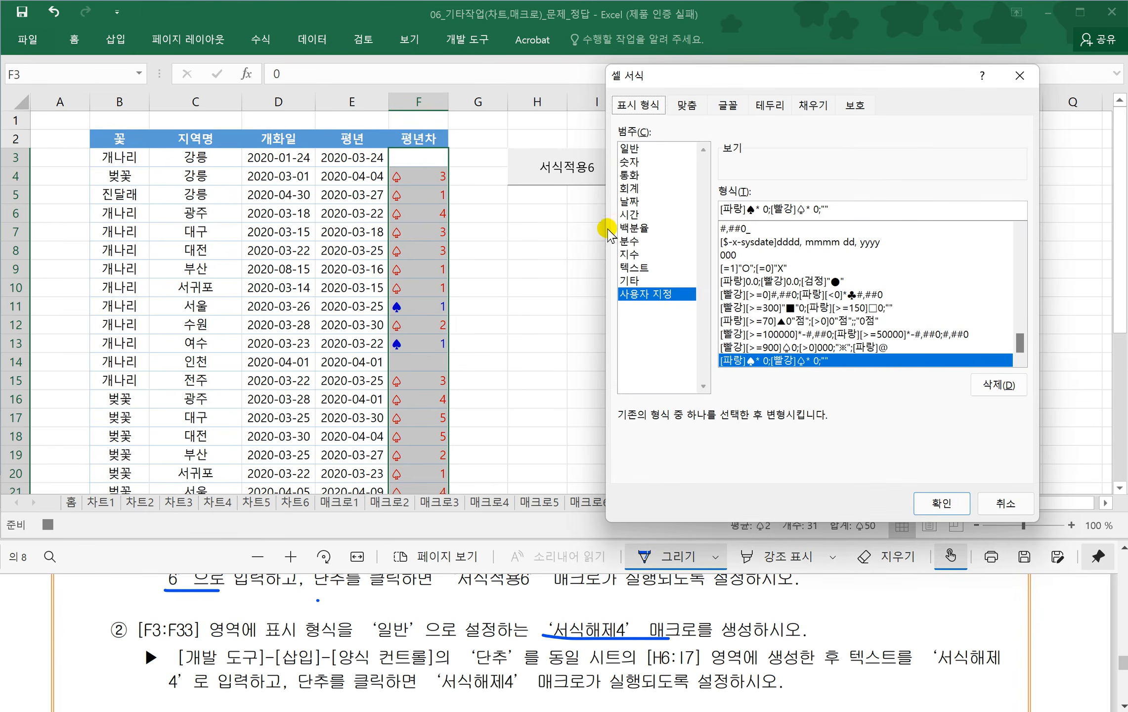
pyautogui.click(632, 149)
pyautogui.click(937, 502)
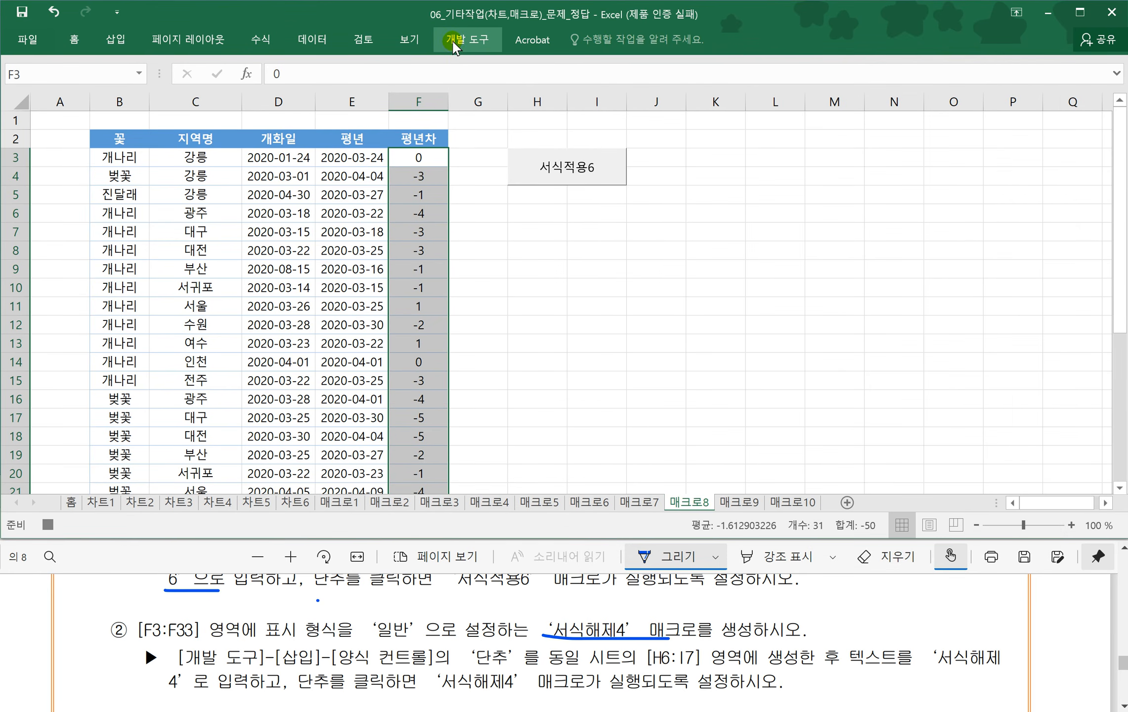
# - Stop recording the 서식해제4 macro and deselect the range by selecting empty cell H10
pyautogui.click(455, 40)
pyautogui.click(121, 68)
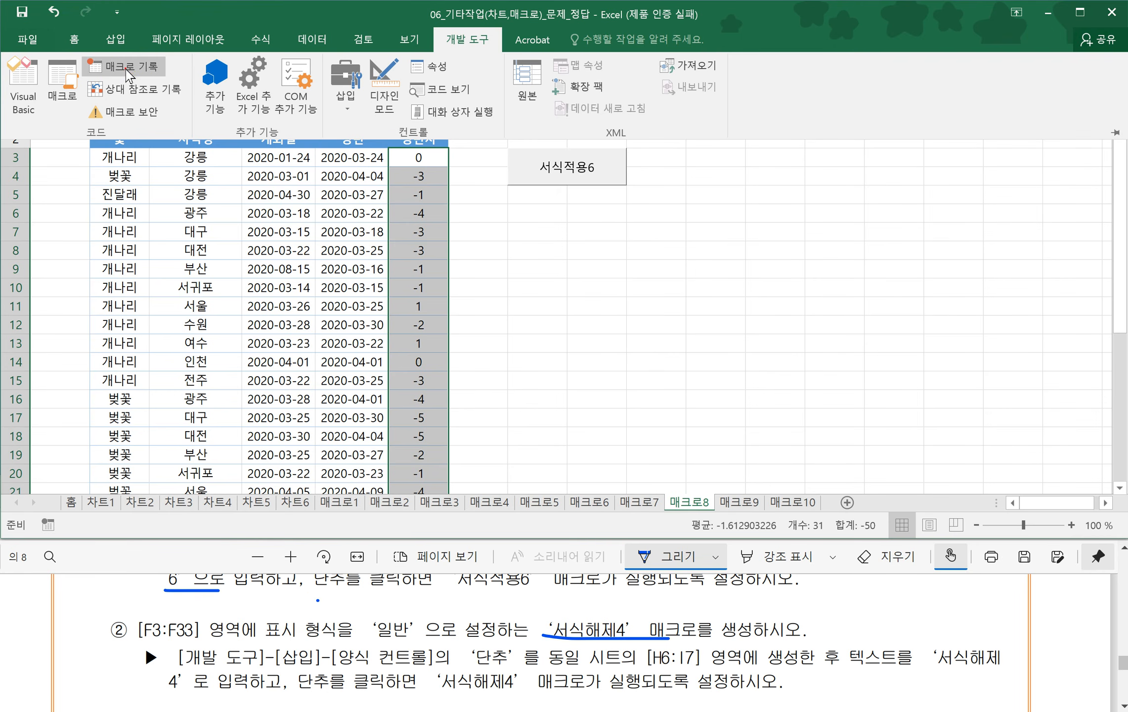
pyautogui.click(563, 308)
pyautogui.click(564, 309)
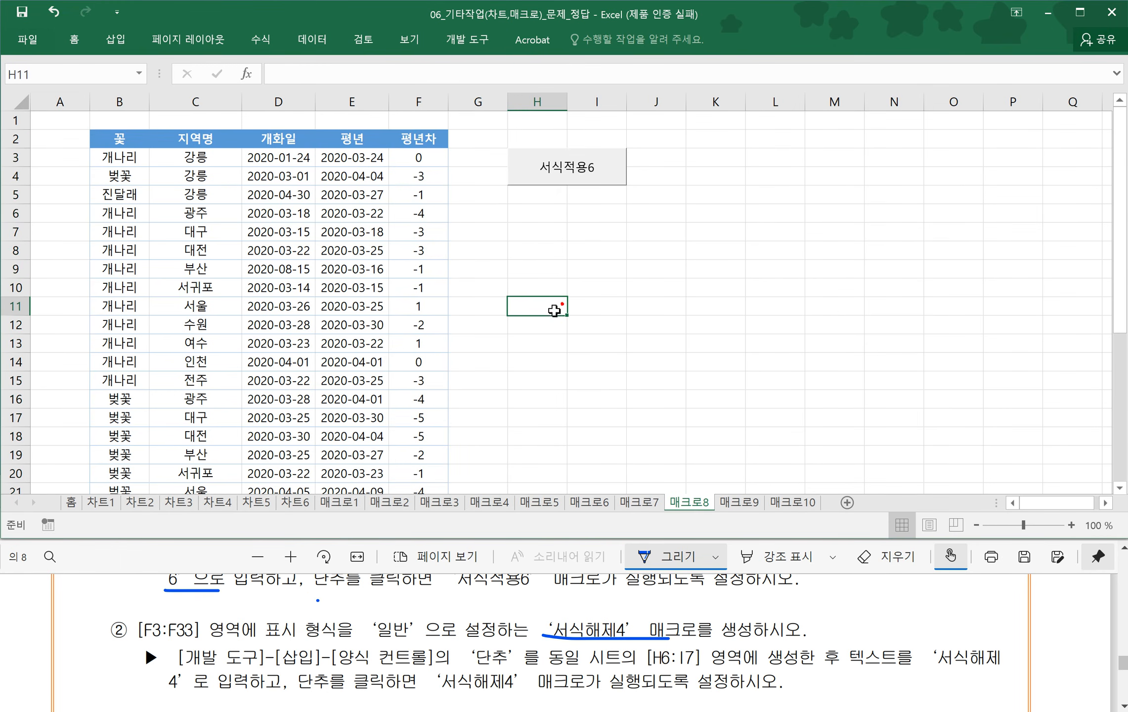
pyautogui.click(516, 286)
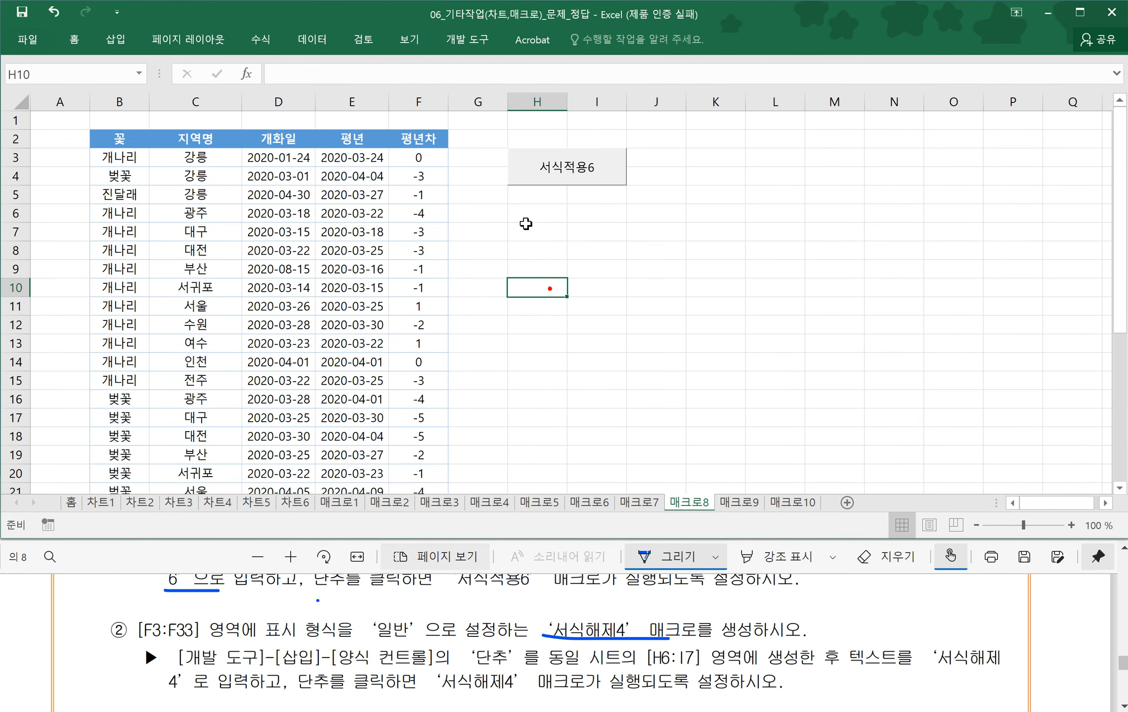
# - Insert a form-control button over H6:I7 and assign the macro 서식해제4 to it
pyautogui.click(467, 39)
pyautogui.click(348, 110)
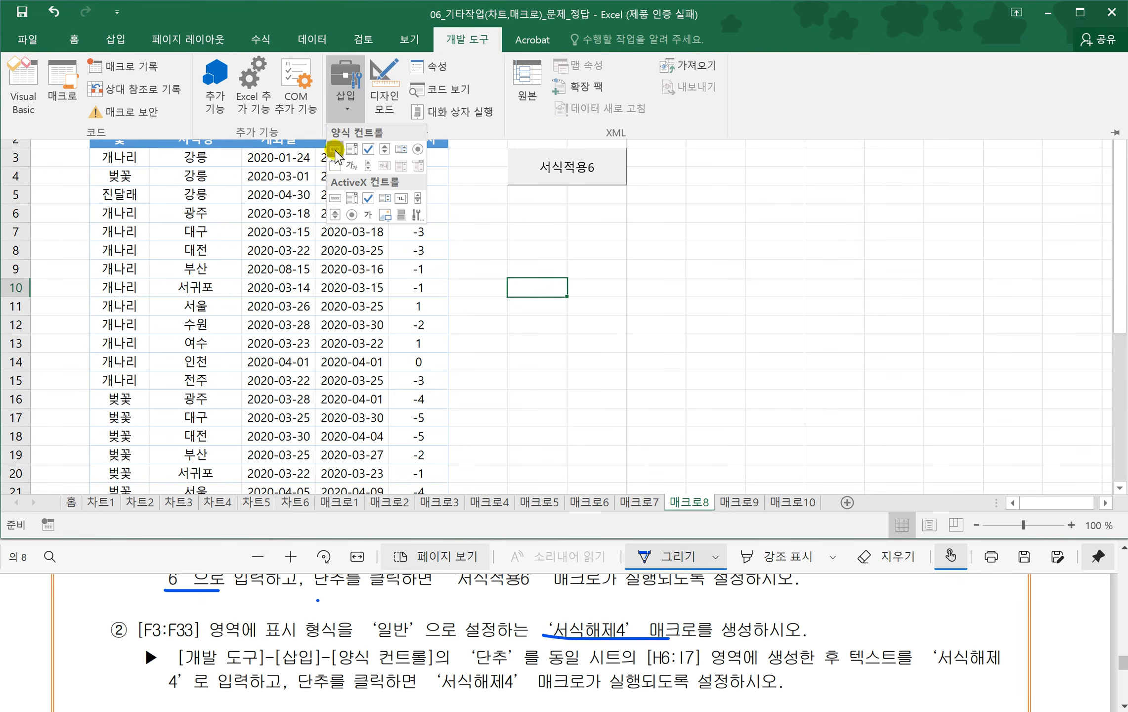
pyautogui.click(334, 148)
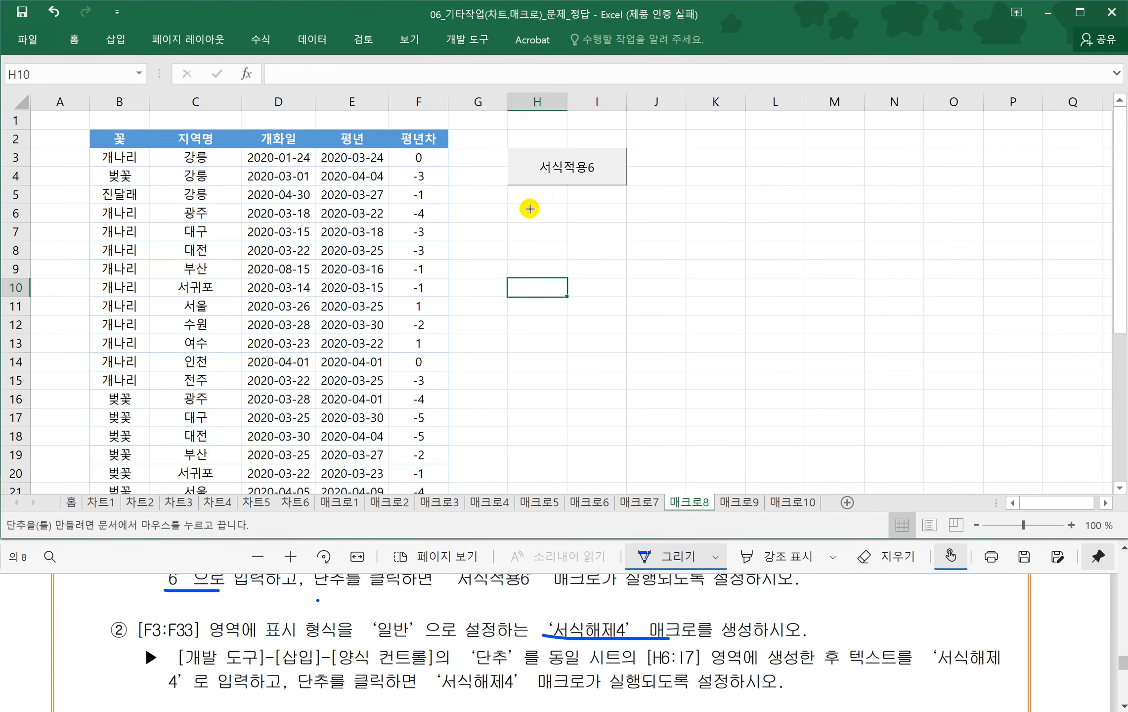
pyautogui.moveTo(504, 203); pyautogui.dragTo(622, 245)
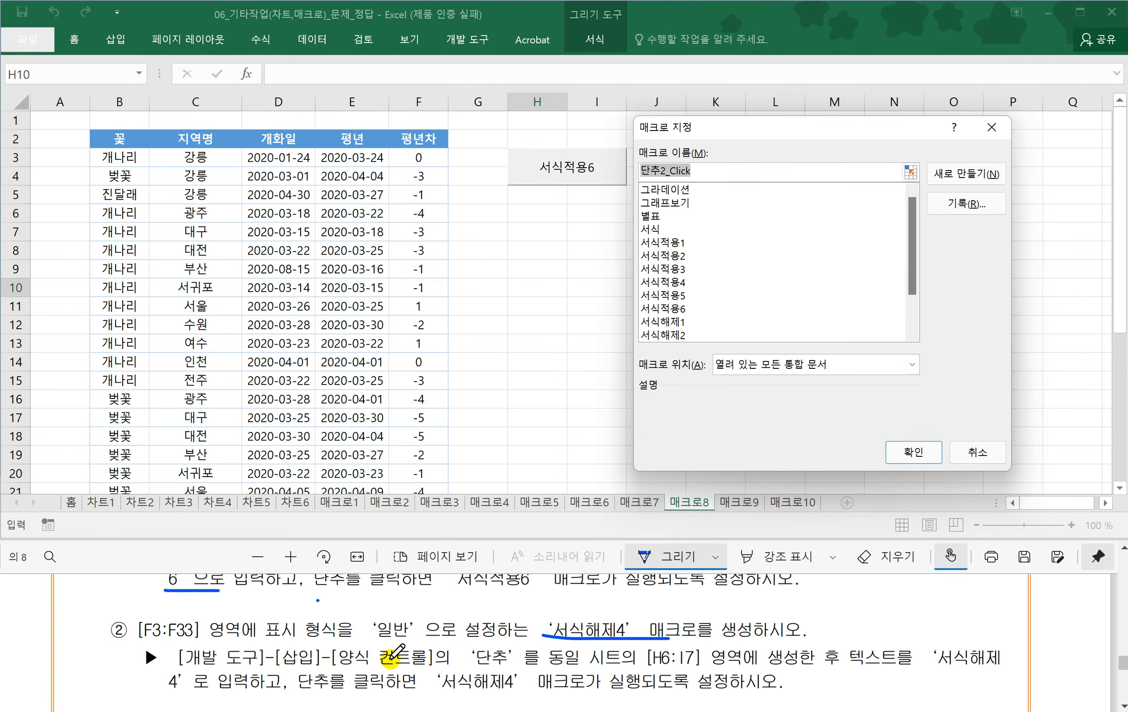
pyautogui.moveTo(912, 279); pyautogui.dragTo(913, 335)
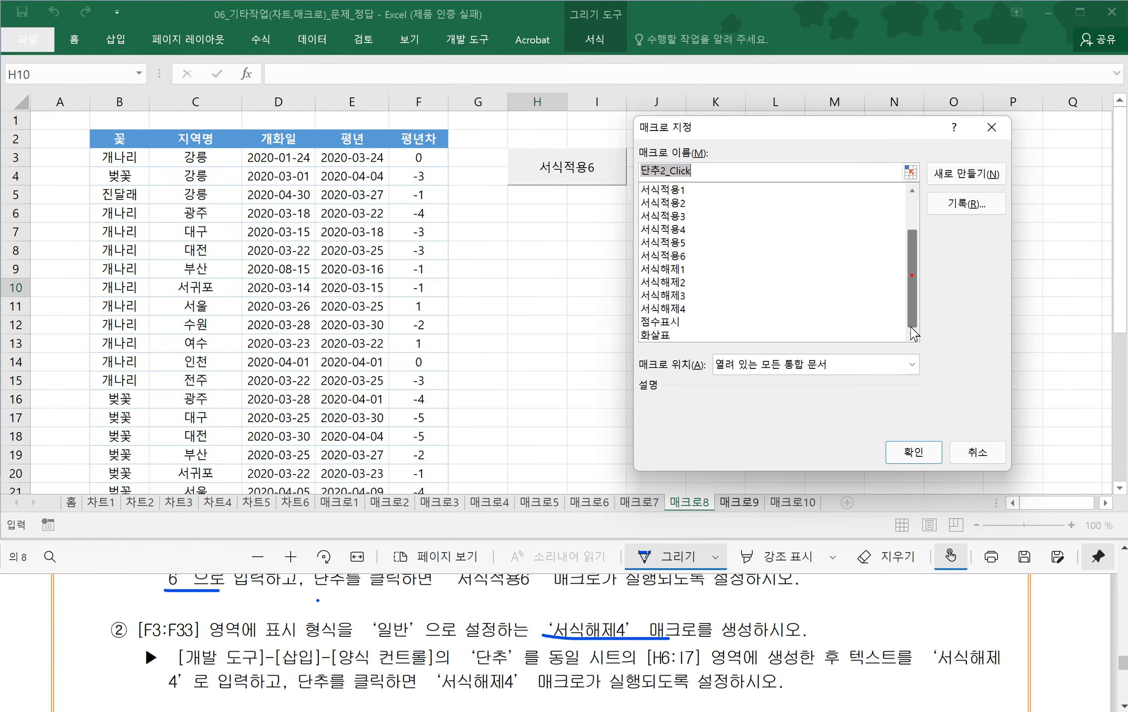
pyautogui.click(663, 308)
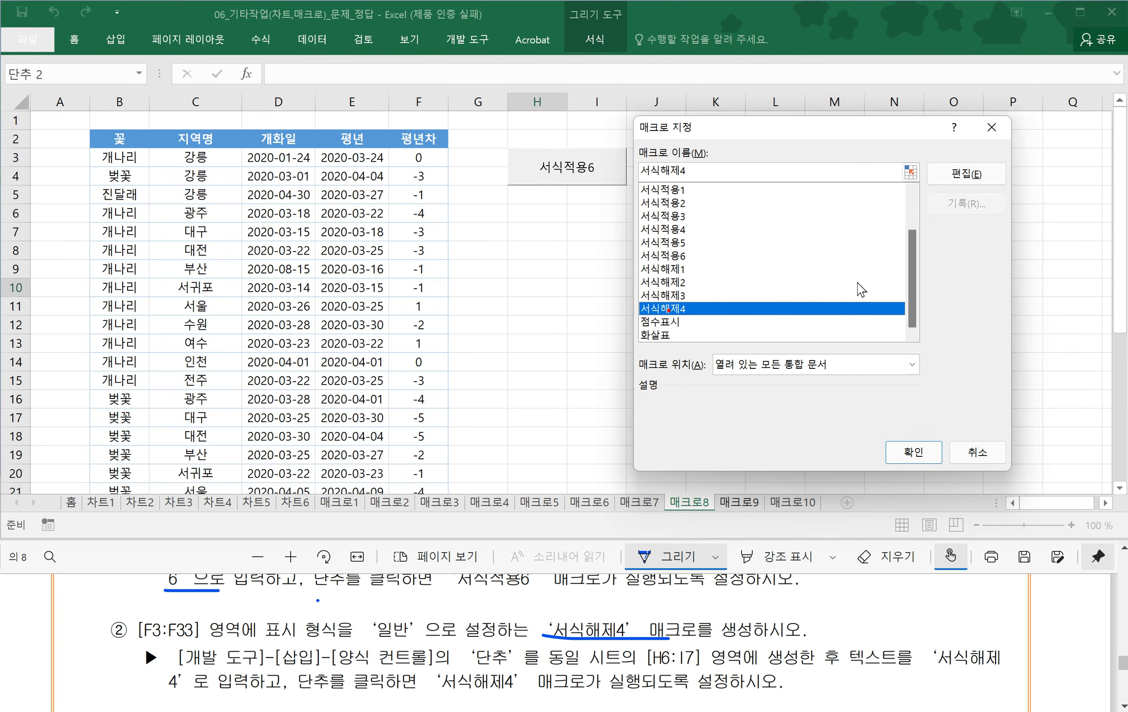
pyautogui.click(907, 452)
# - Change the new button's label to 서식해제4 and deselect the button
pyautogui.click(551, 227)
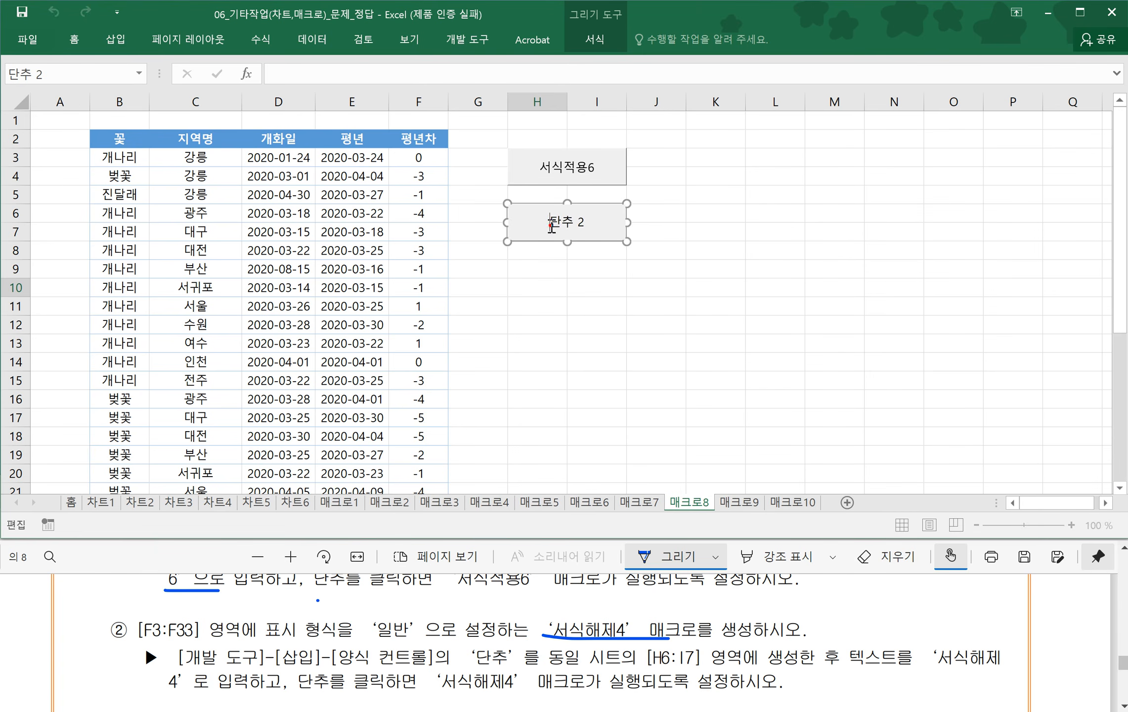
pyautogui.moveTo(551, 227); pyautogui.dragTo(567, 224)
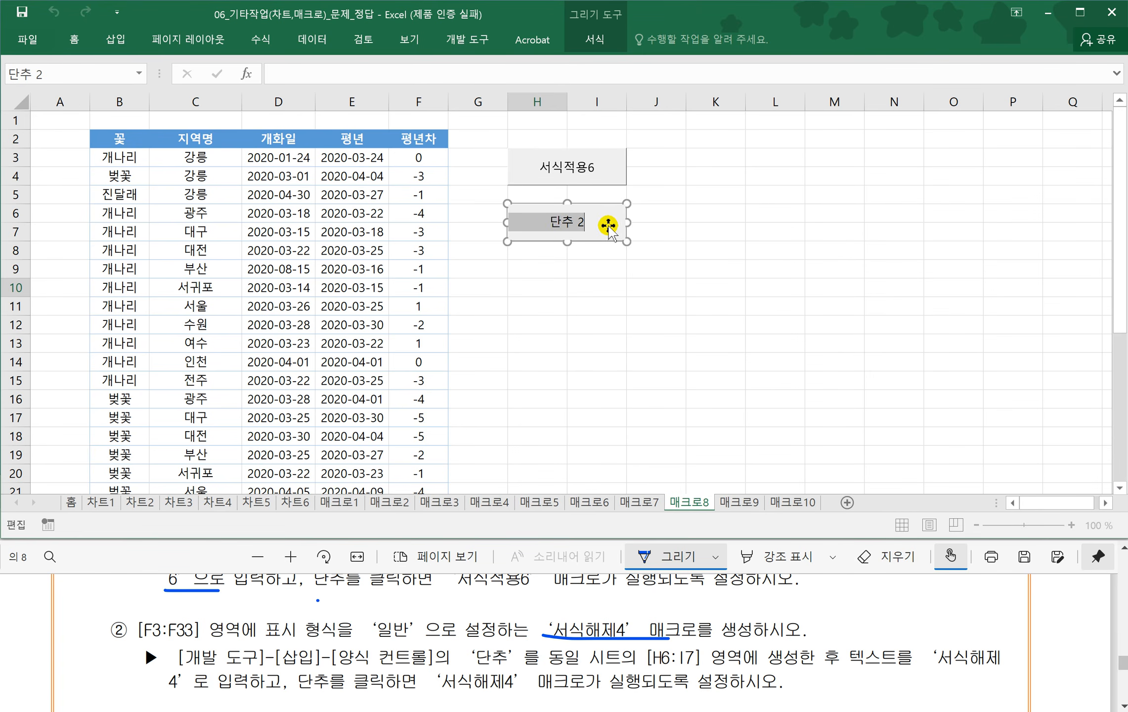
pyautogui.write('서식해')
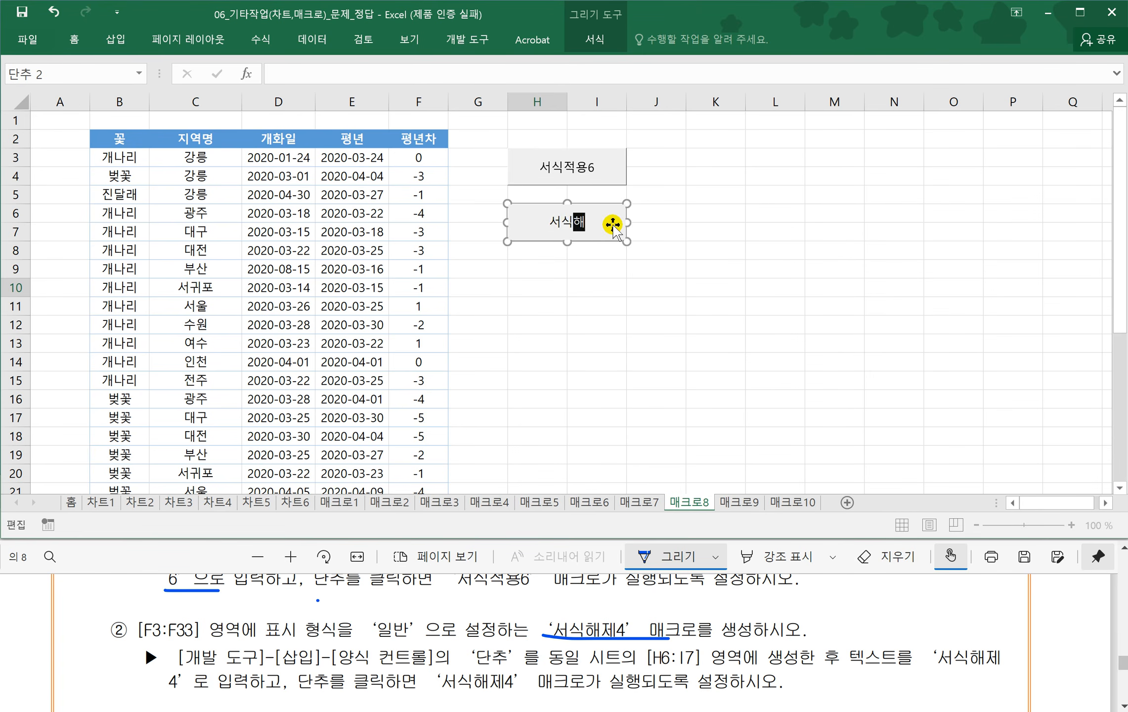
pyautogui.write('제4')
pyautogui.click(612, 320)
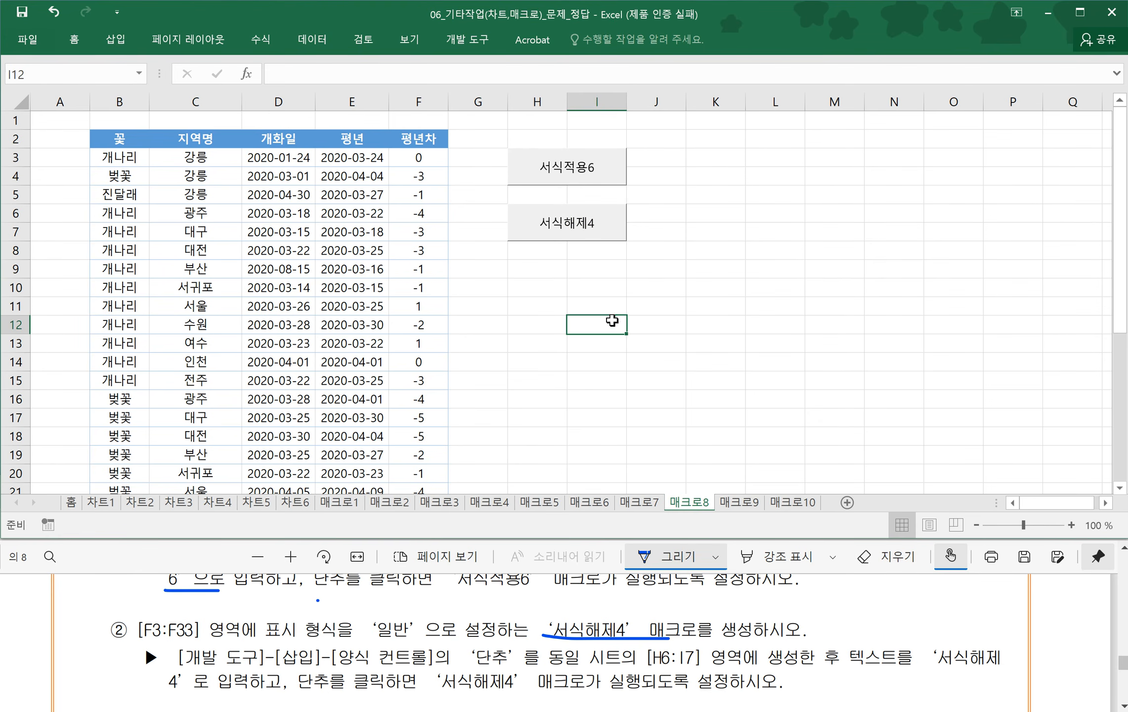
# - Test the 서식적용6 and 서식해제4 buttons by running each twice in alternation, then select an empty cell
pyautogui.click(565, 183)
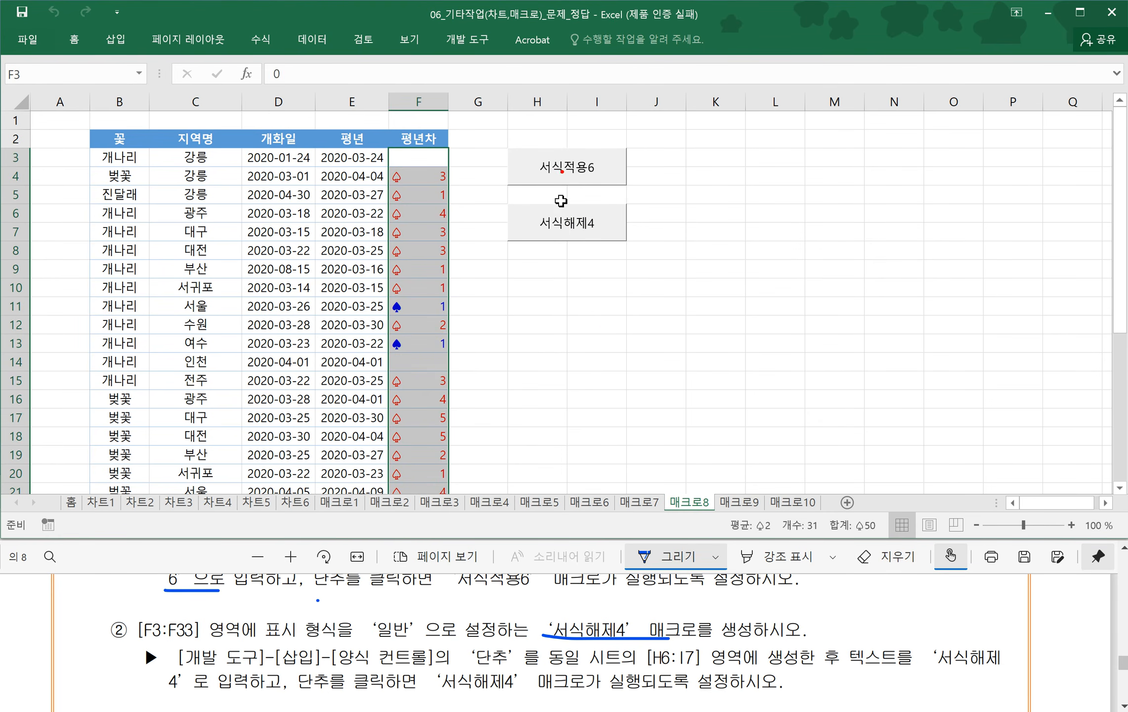
pyautogui.click(562, 226)
pyautogui.click(573, 170)
pyautogui.click(574, 220)
pyautogui.click(604, 315)
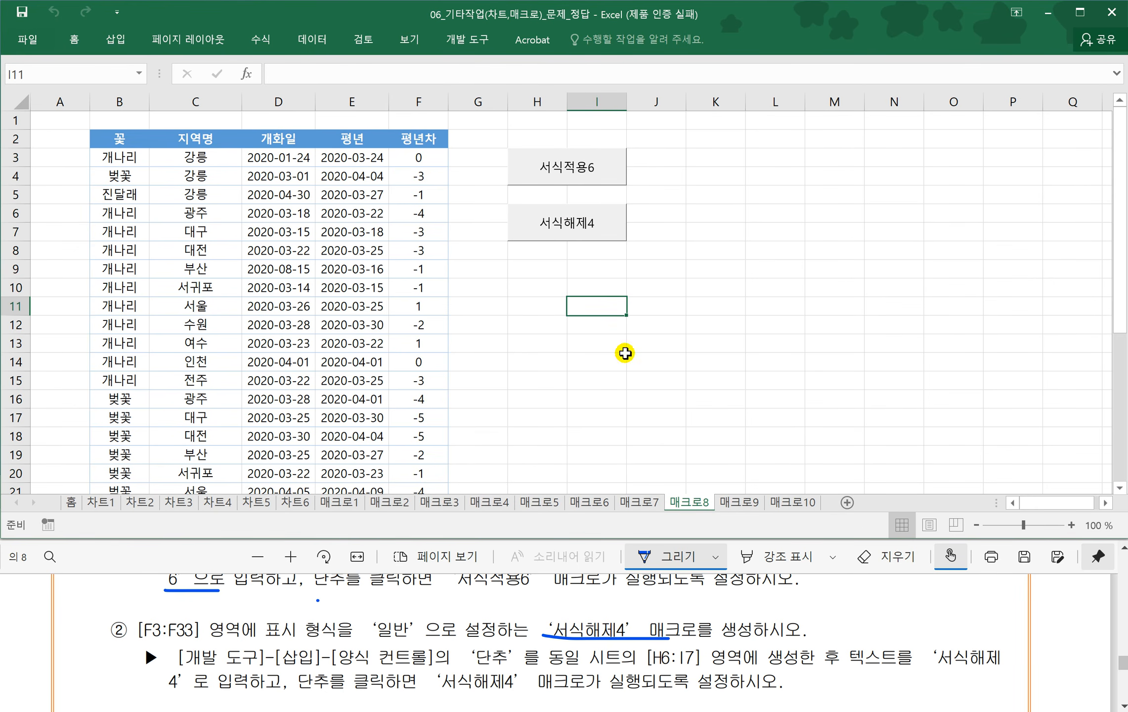
# - Switch to sheet 매크로9 and bring its 서식적용7 task into view in the PDF
pyautogui.click(740, 503)
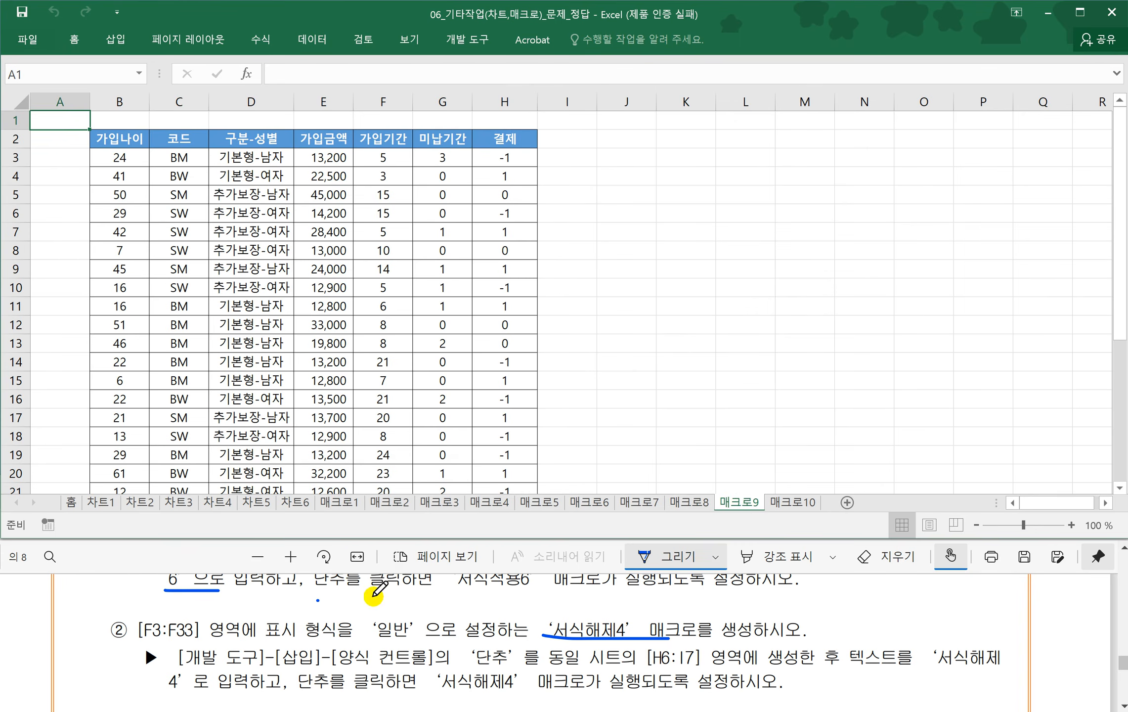
pyautogui.click(357, 624)
pyautogui.scroll(-5, 362, 636)
pyautogui.scroll(-1, 357, 637)
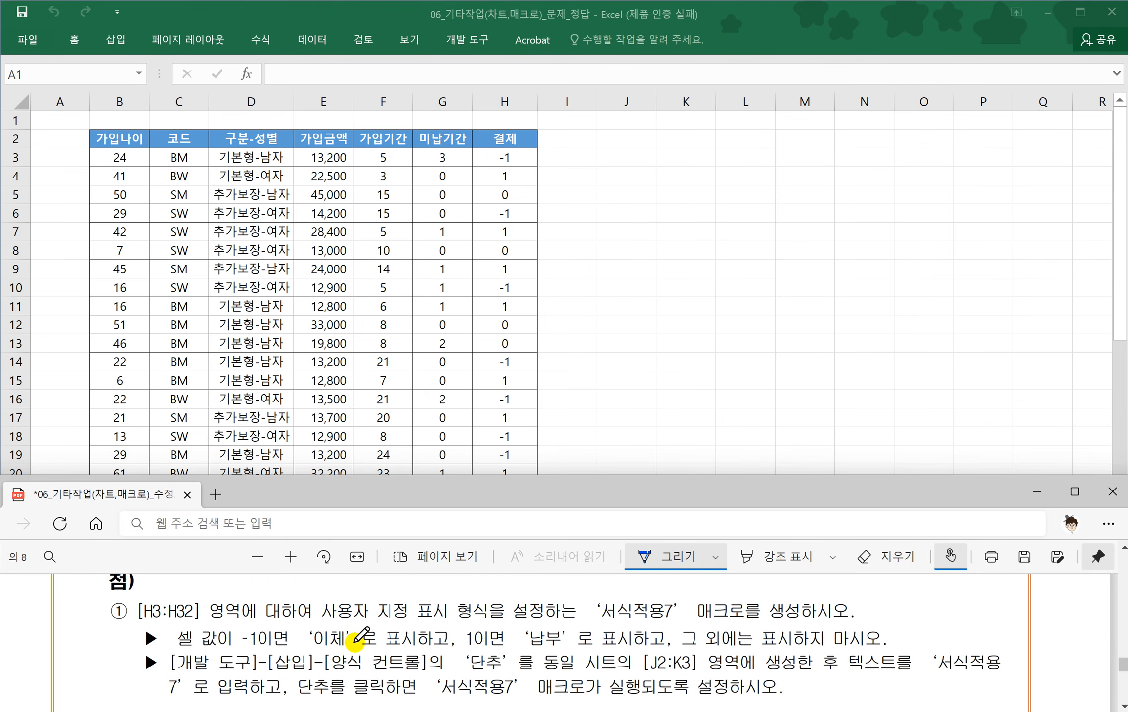
pyautogui.scroll(1, 357, 638)
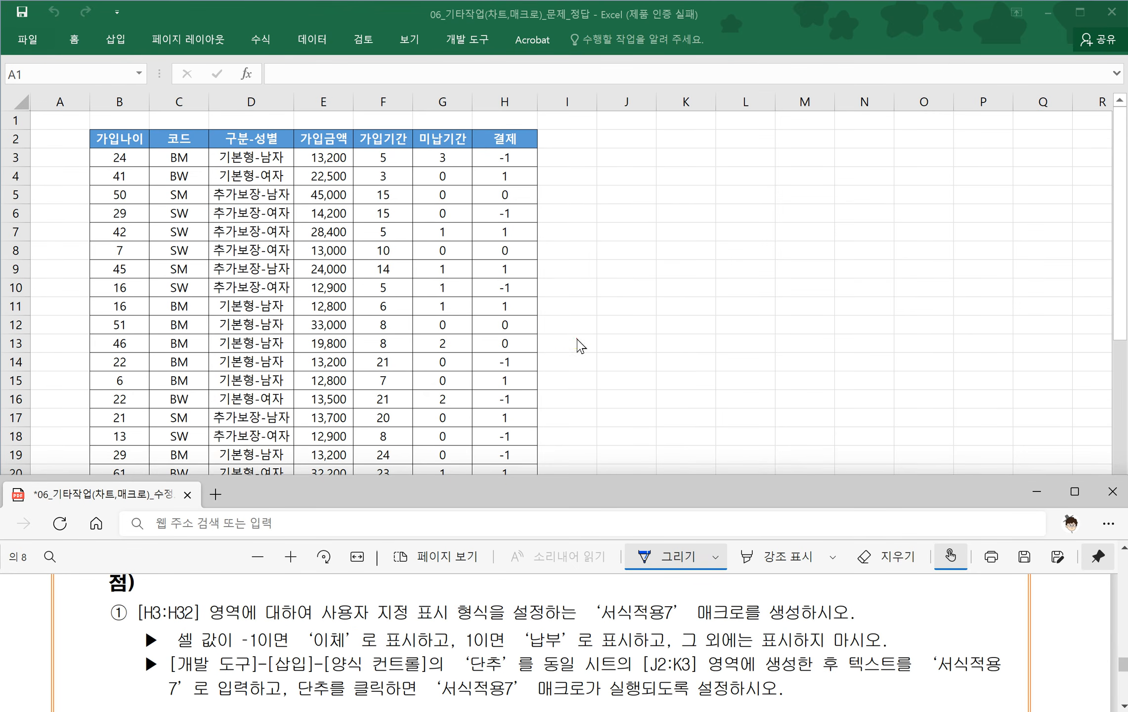
# - Underline the macro name 서식적용7 in the PDF task and start recording a macro with that name in the current workbook
pyautogui.click(583, 288)
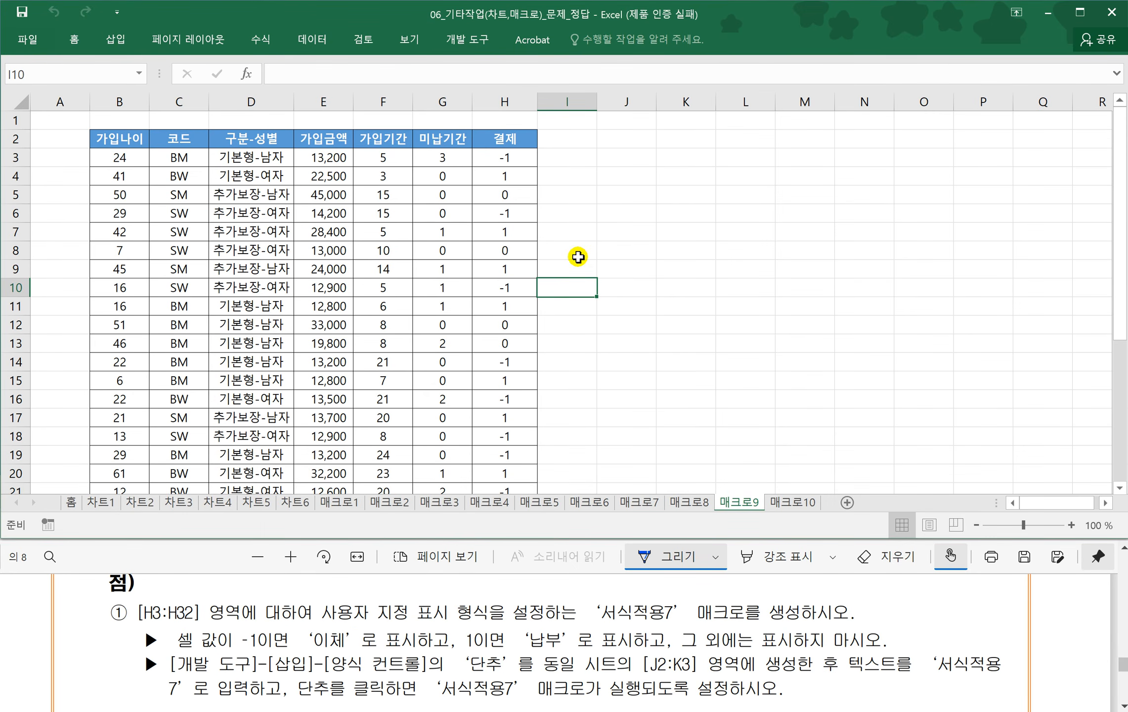
pyautogui.click(467, 40)
pyautogui.click(123, 66)
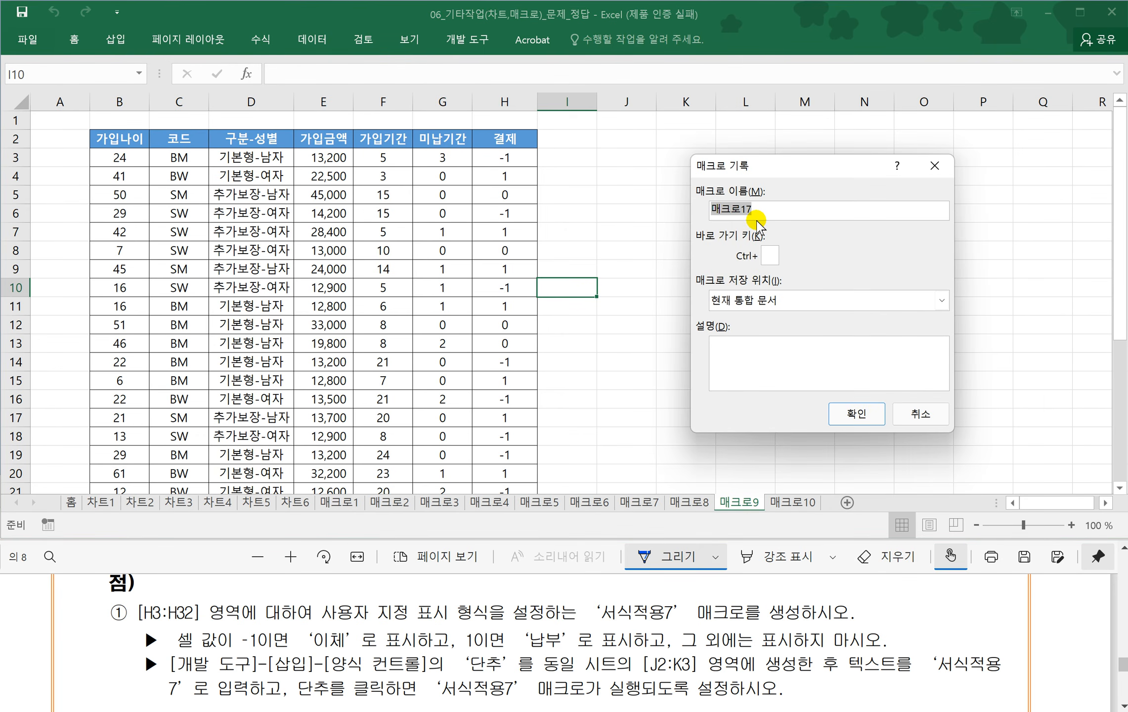
pyautogui.click(596, 623)
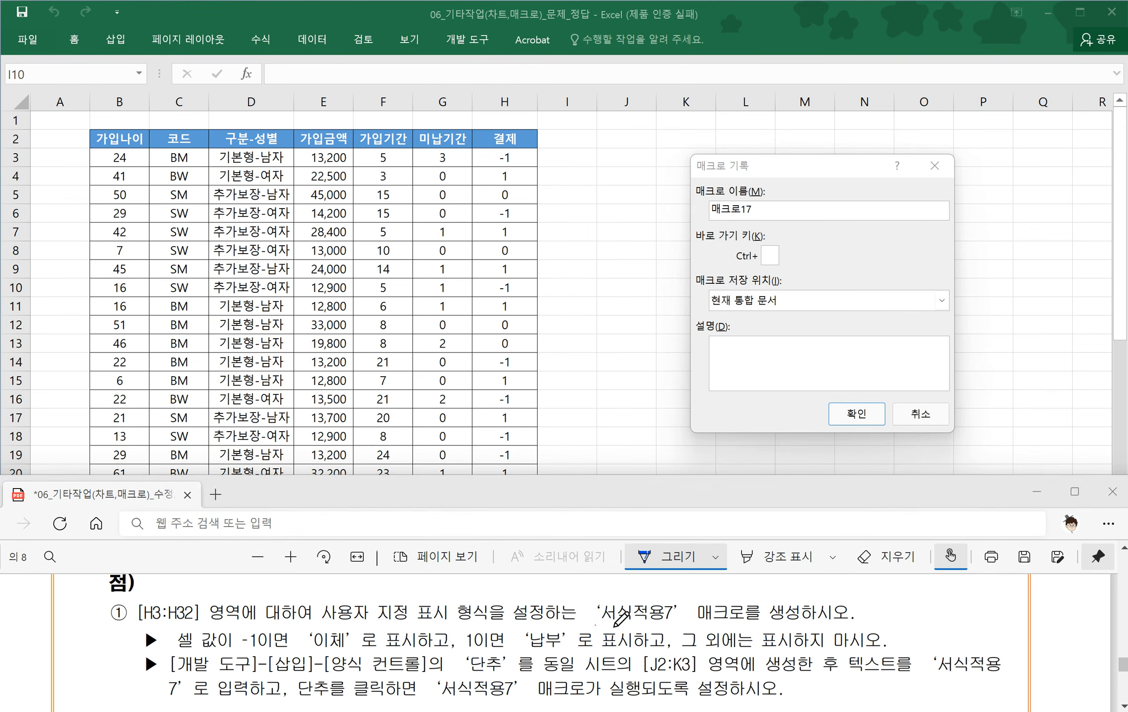
pyautogui.moveTo(594, 623); pyautogui.dragTo(736, 626)
pyautogui.click(769, 209)
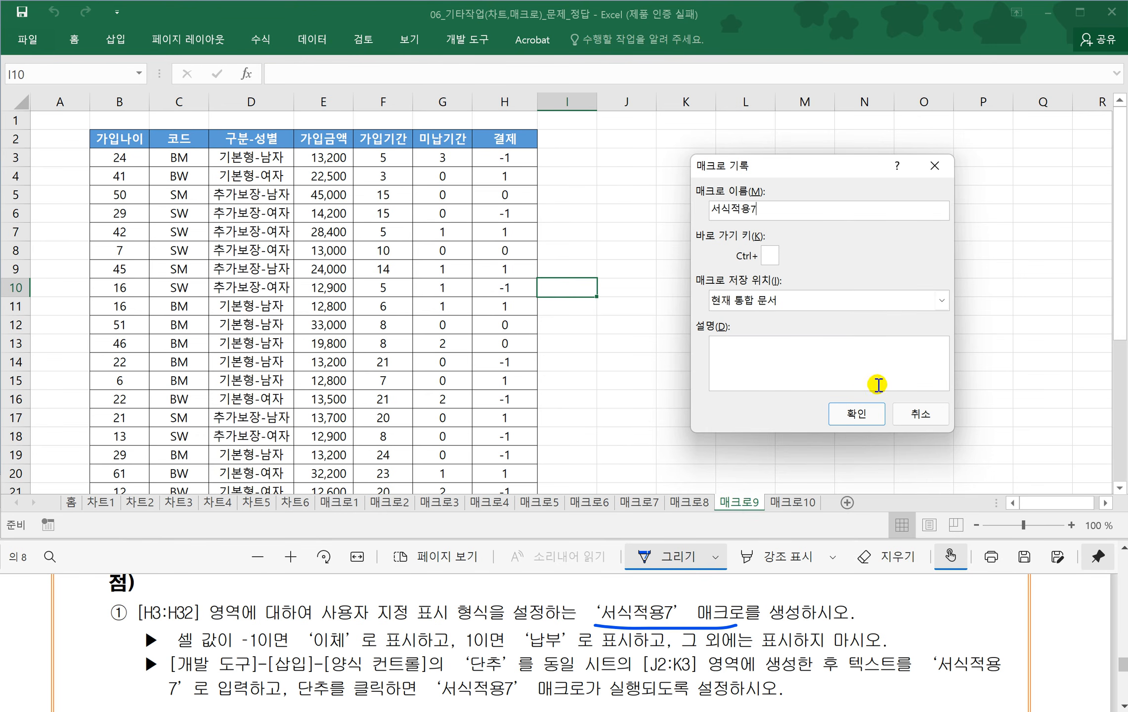
pyautogui.click(856, 412)
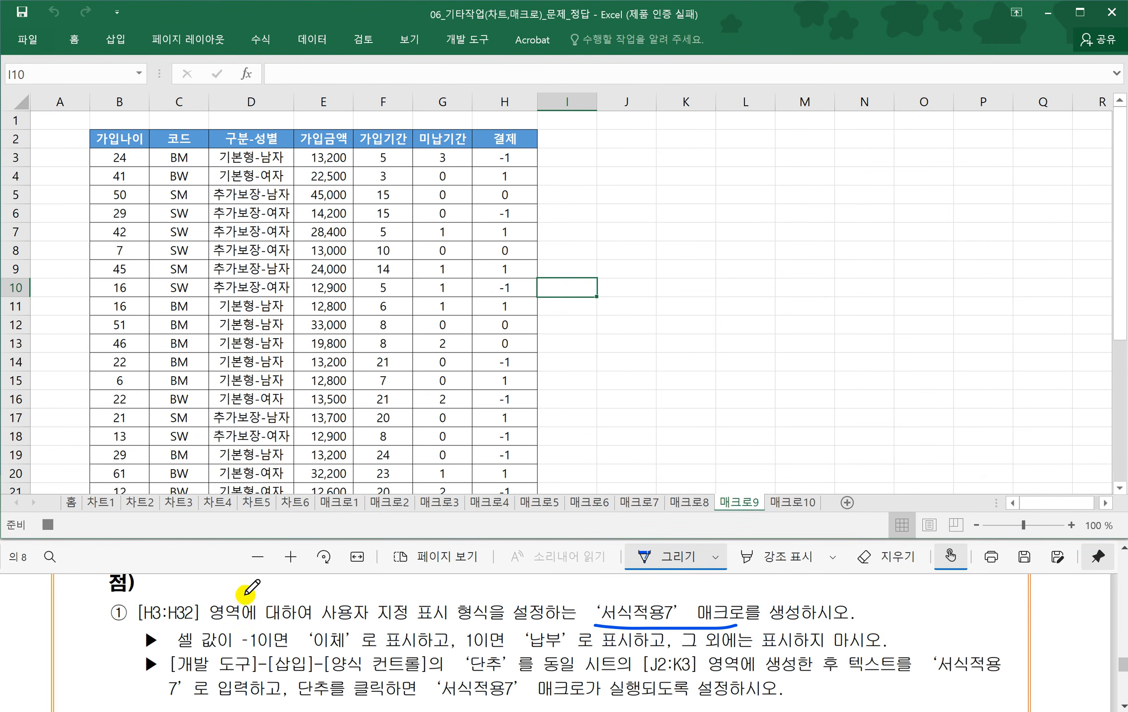
# - Apply the custom number format [=-1]"이체";[=1]"납부";"" to H3:H32, underlining its two conditions in the PDF task
pyautogui.click(511, 157)
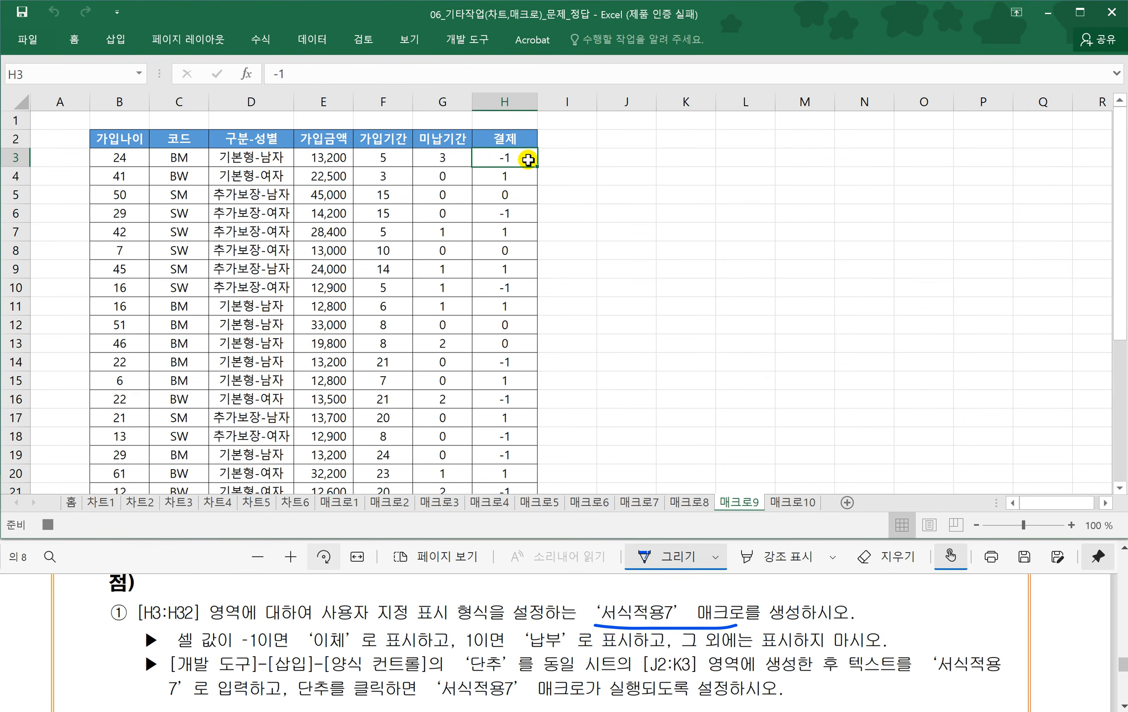
pyautogui.hotkey('ctrl', 'shift', 'Down')
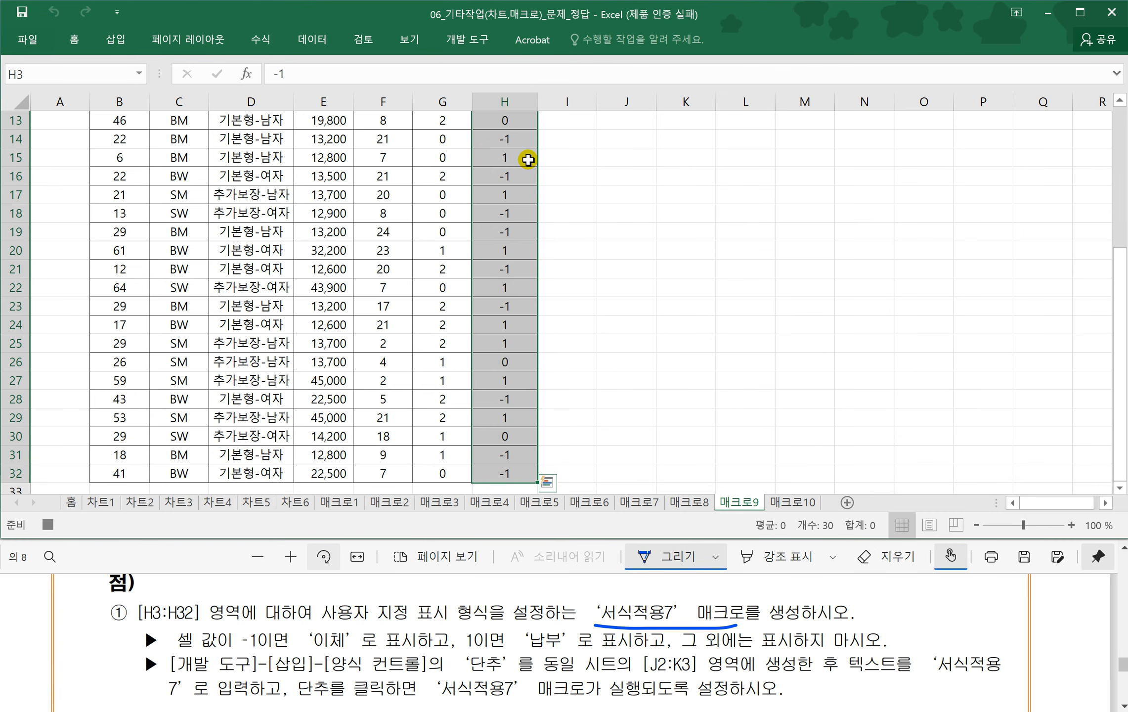
pyautogui.scroll(4, 528, 159)
pyautogui.hotkey('ctrl', '1')
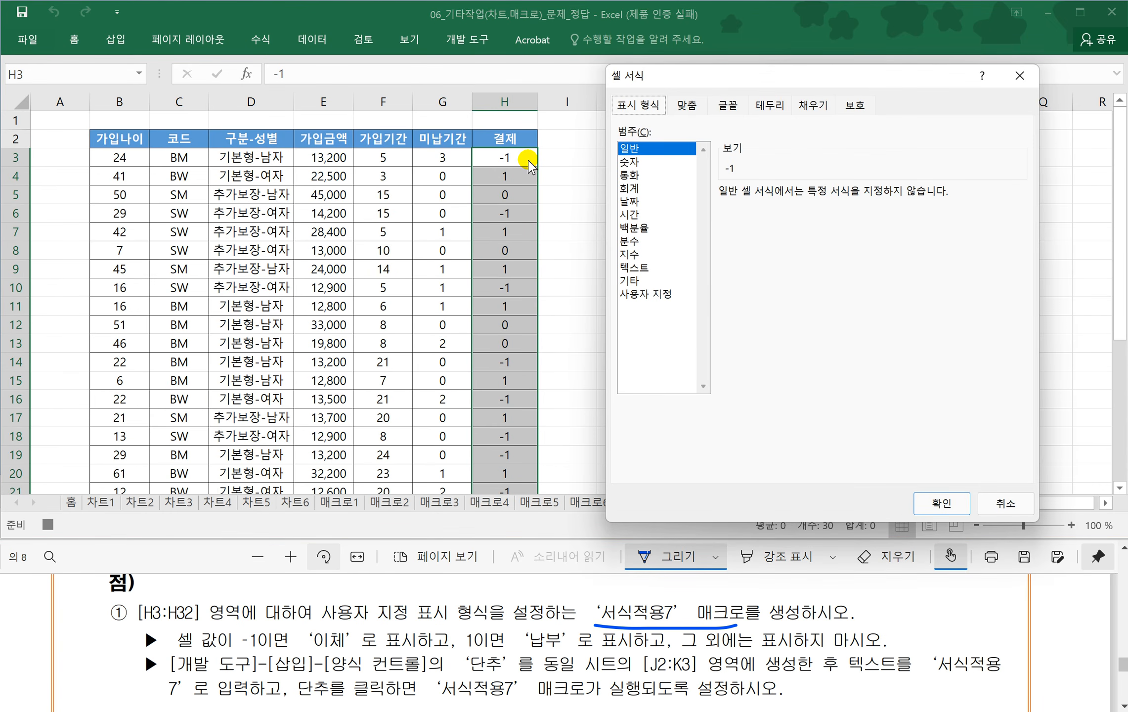
pyautogui.click(647, 295)
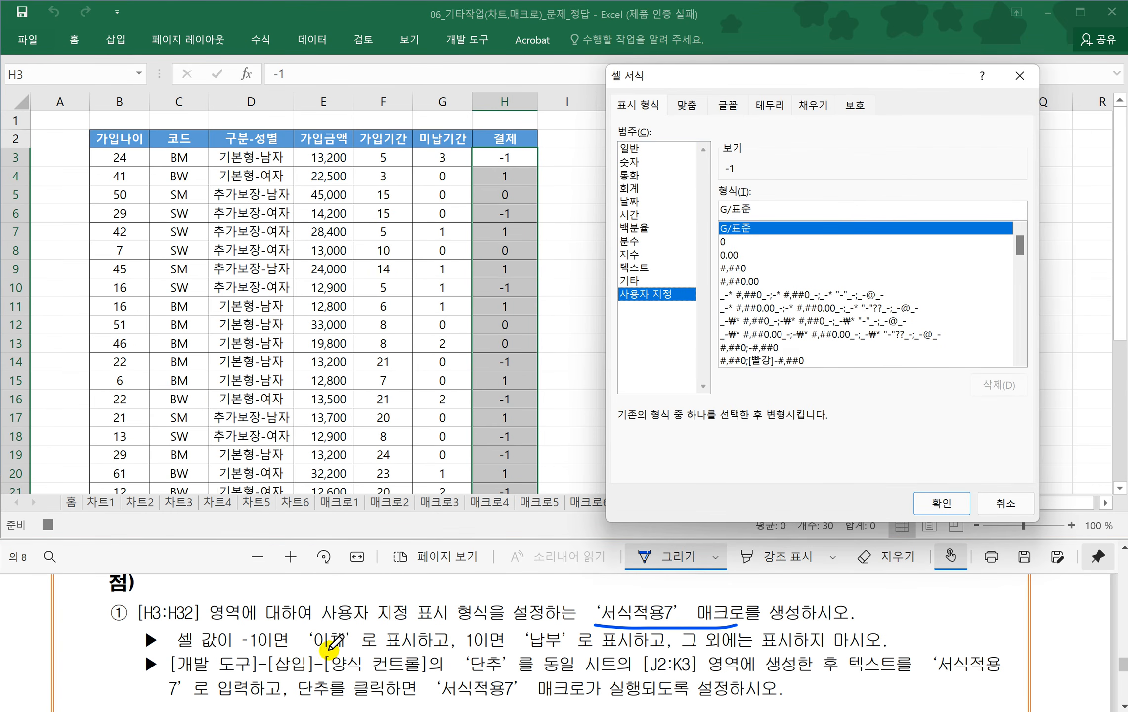
pyautogui.moveTo(245, 648); pyautogui.dragTo(612, 654)
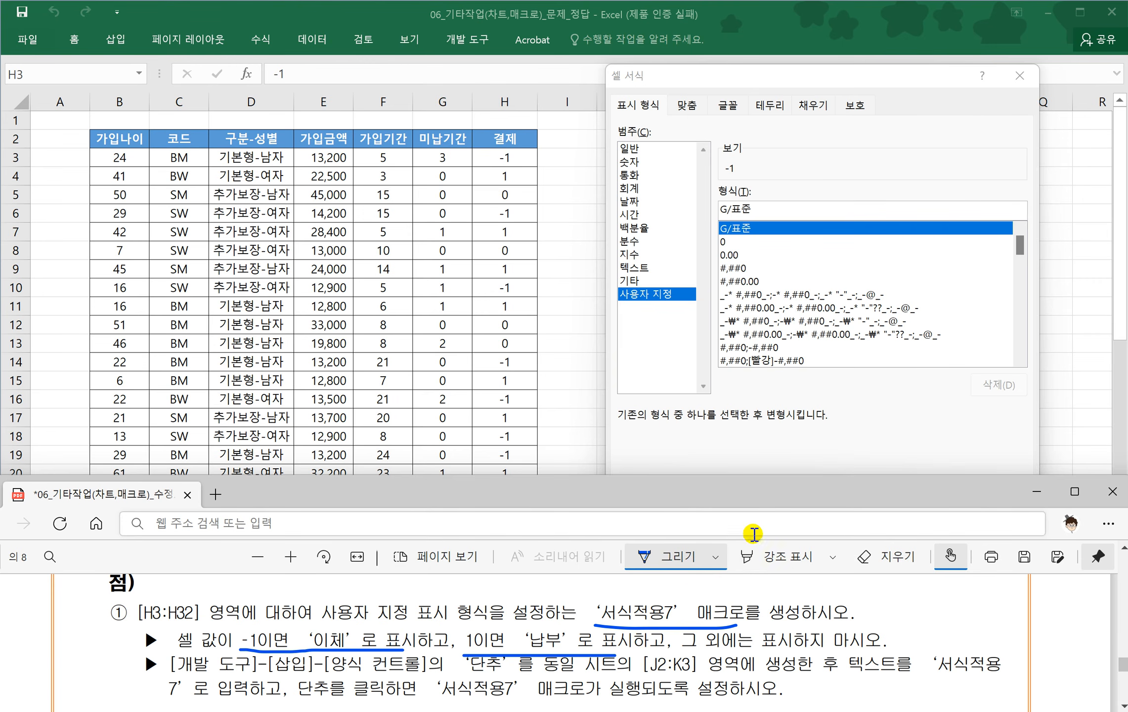
pyautogui.click(725, 206)
pyautogui.write('[=-1]"이체";[=1]"납부";"')
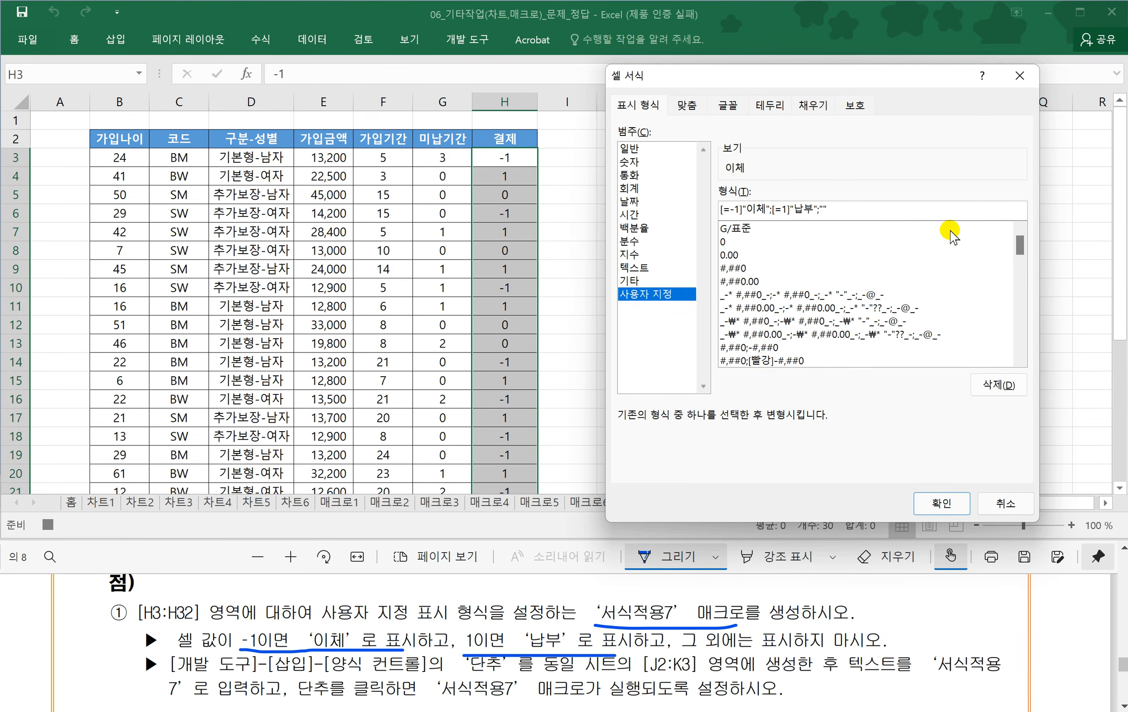
pyautogui.click(936, 503)
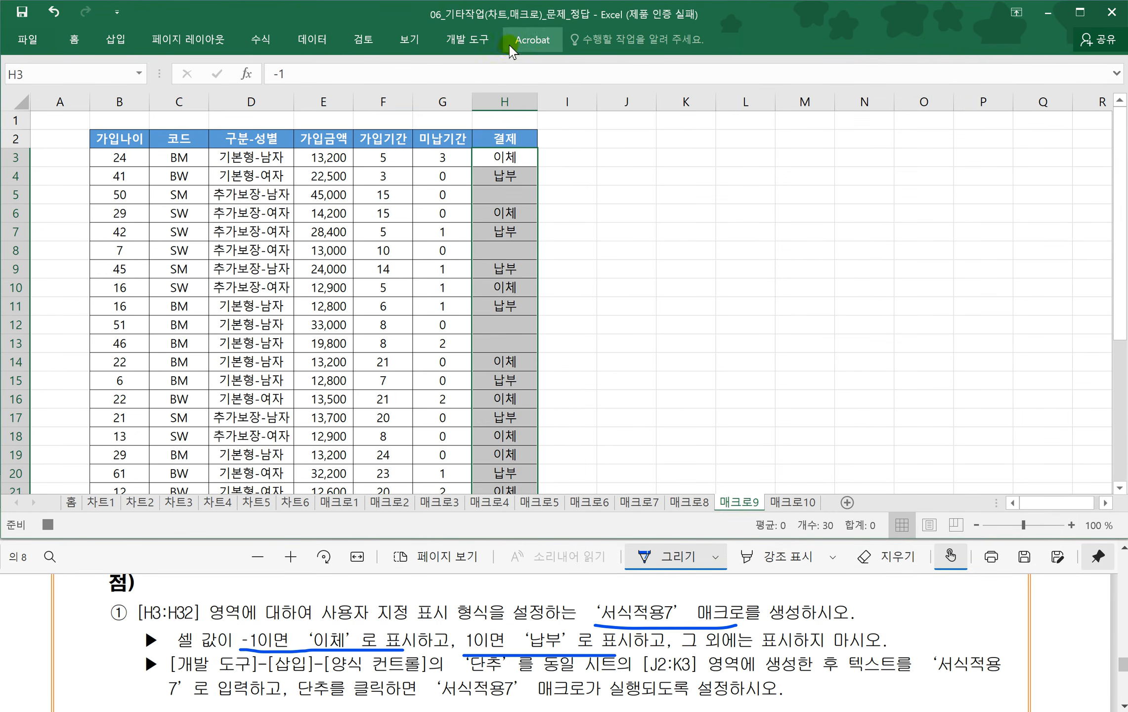
# - Stop recording the 서식적용7 macro
pyautogui.click(474, 41)
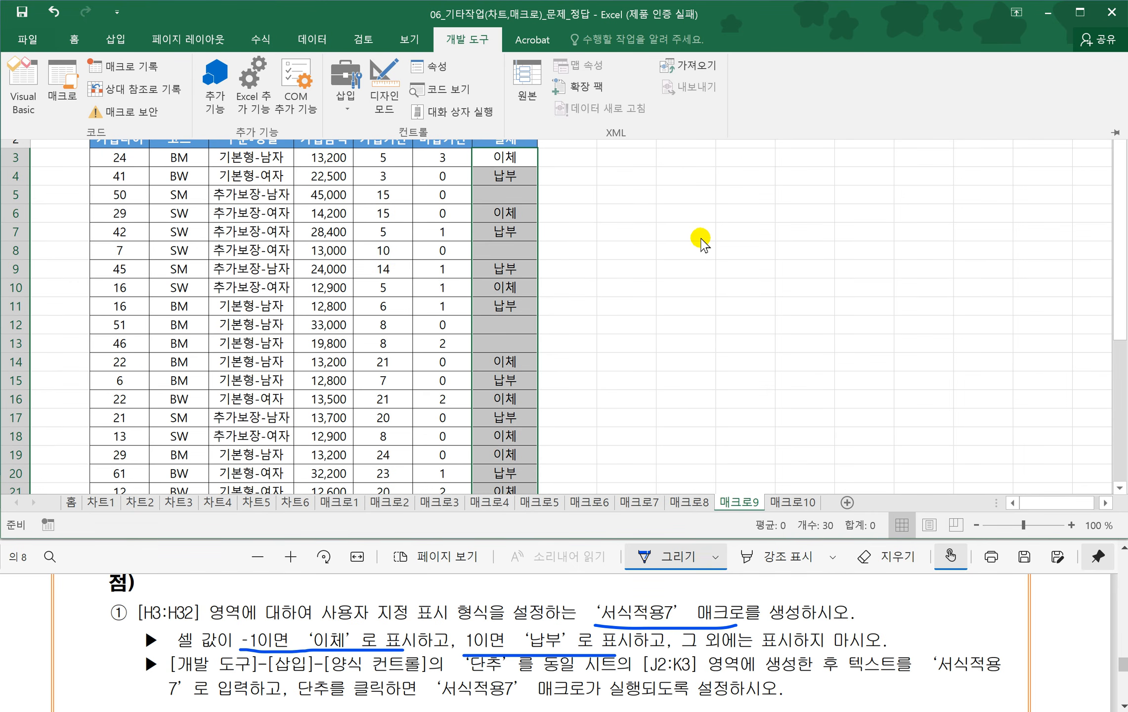
pyautogui.click(622, 292)
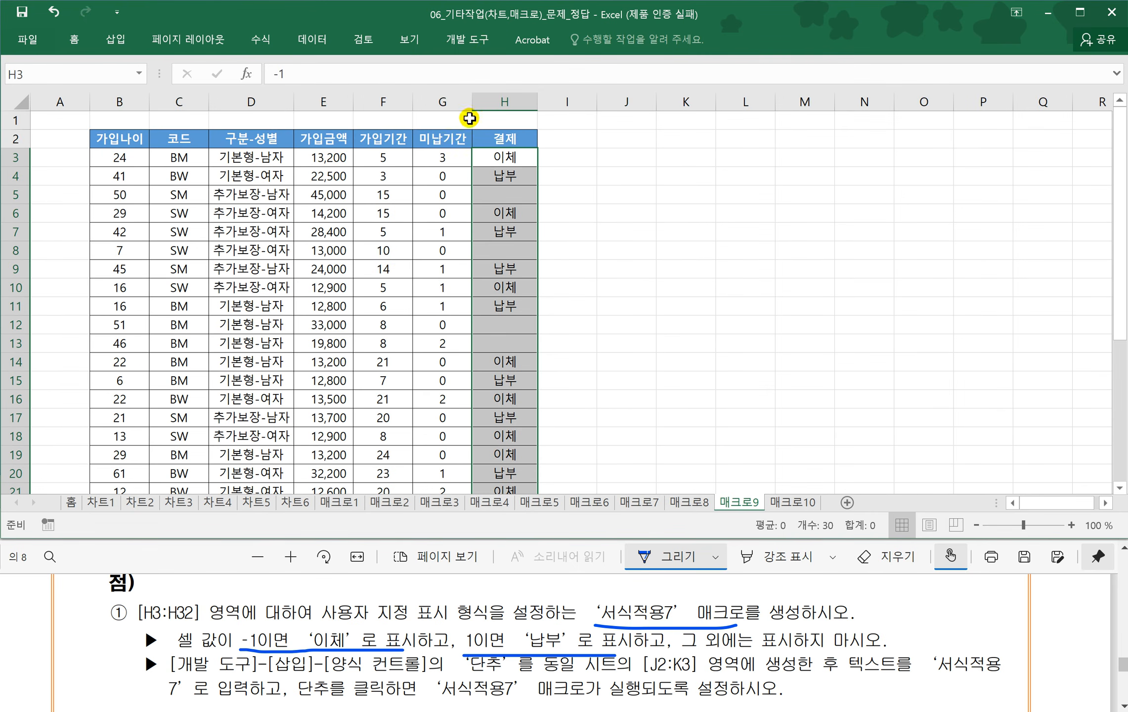
# - Insert a form control button over J2:K3 and assign the 서식적용7 macro to it
pyautogui.click(467, 39)
pyautogui.click(359, 114)
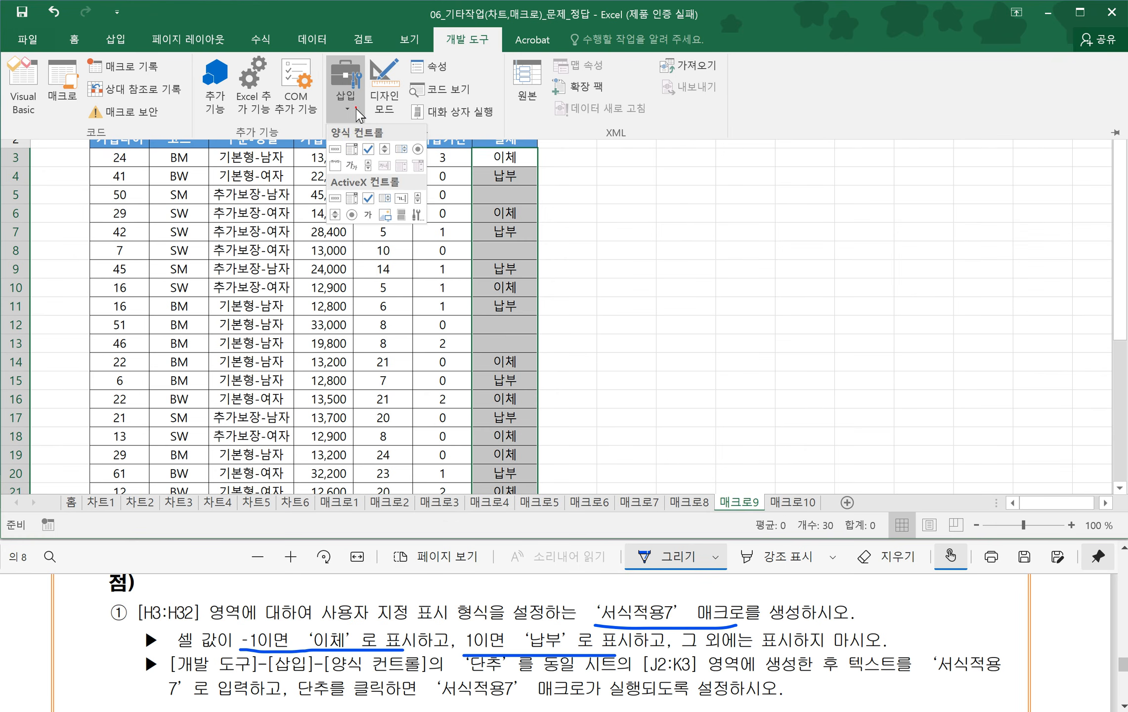
pyautogui.click(352, 148)
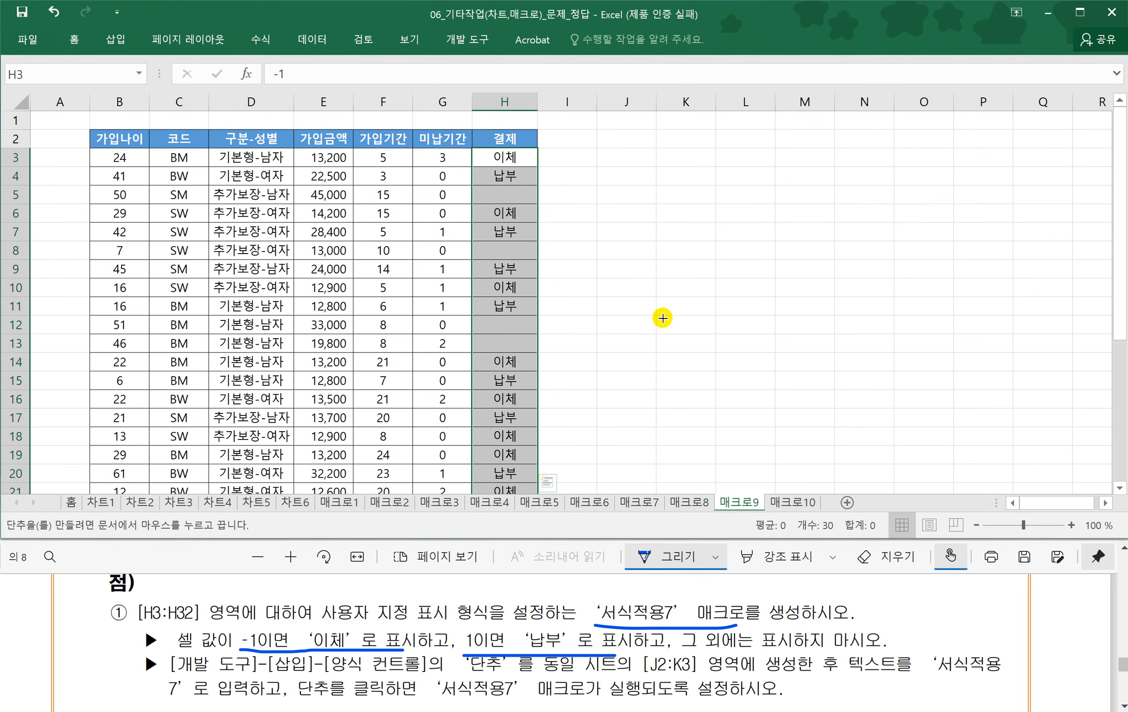
pyautogui.moveTo(598, 130); pyautogui.dragTo(696, 166)
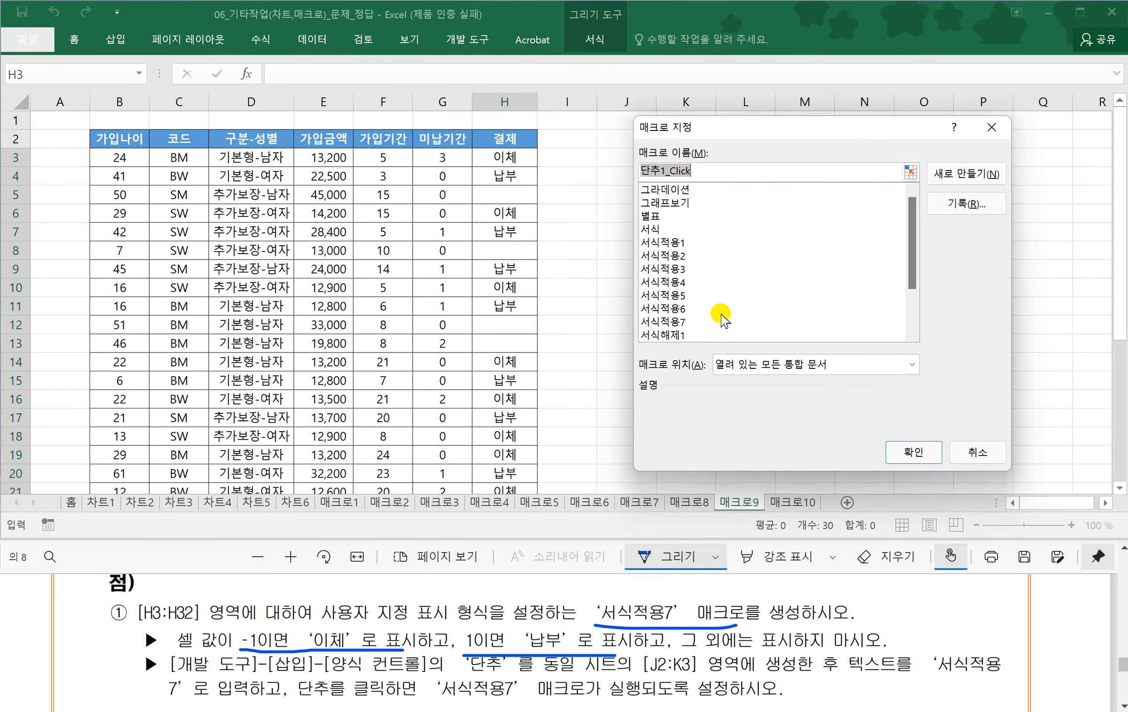
pyautogui.click(674, 322)
pyautogui.click(899, 453)
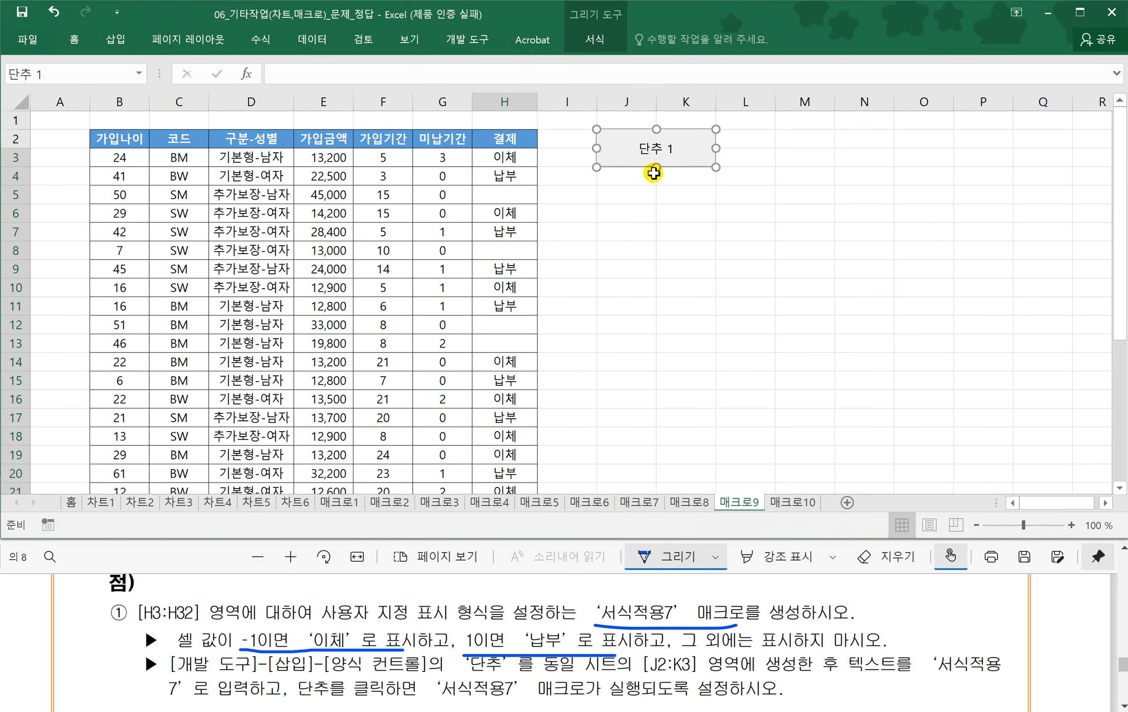
# - Underline the button text requirement in the PDF task and label the button 서식적용7
pyautogui.click(641, 147)
pyautogui.moveTo(849, 672); pyautogui.dragTo(999, 665)
pyautogui.moveTo(171, 692); pyautogui.dragTo(224, 694)
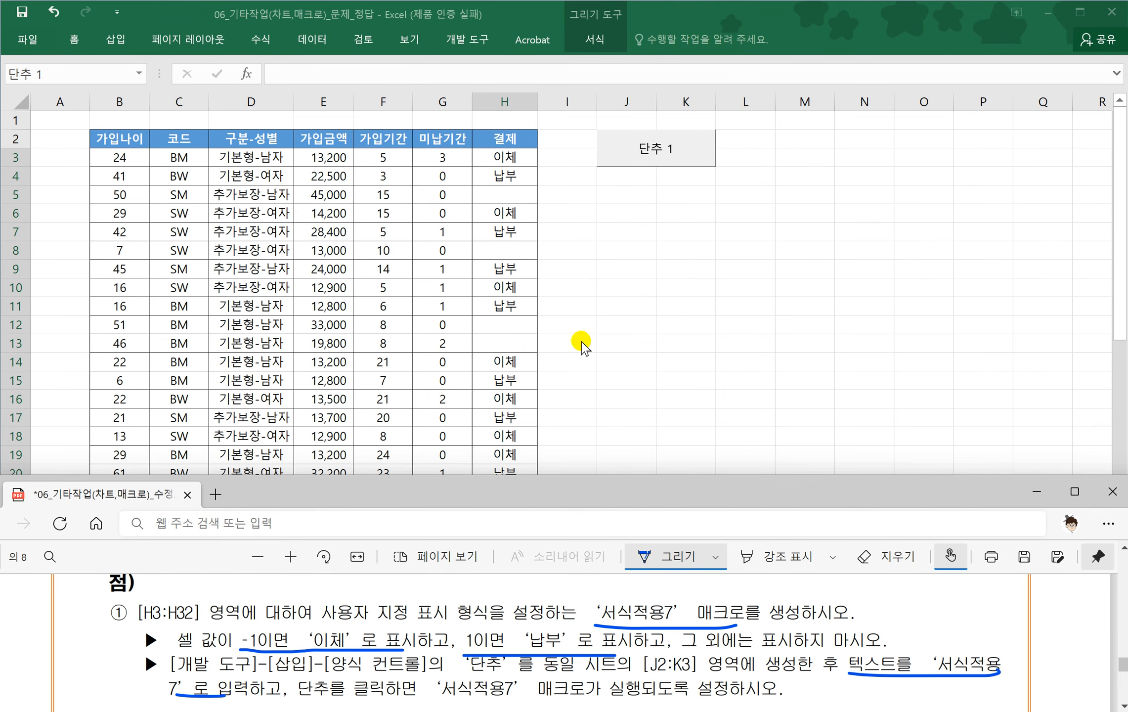
pyautogui.click(641, 150)
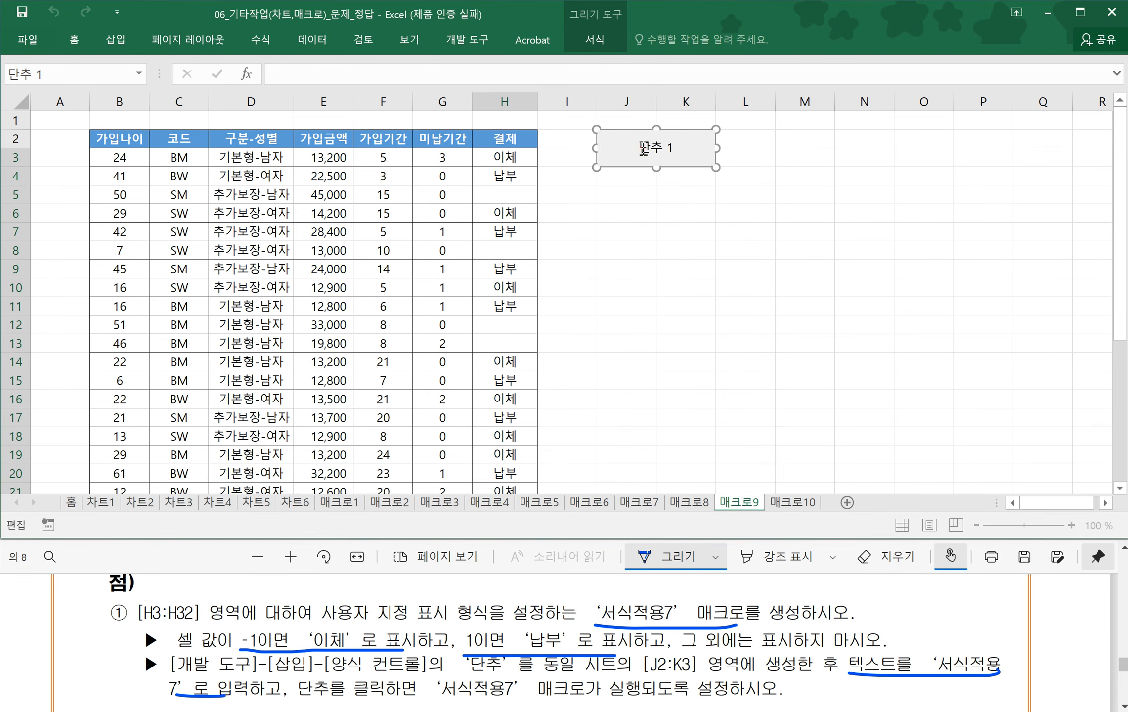
pyautogui.moveTo(642, 148); pyautogui.dragTo(692, 148)
pyautogui.write('서식적요')
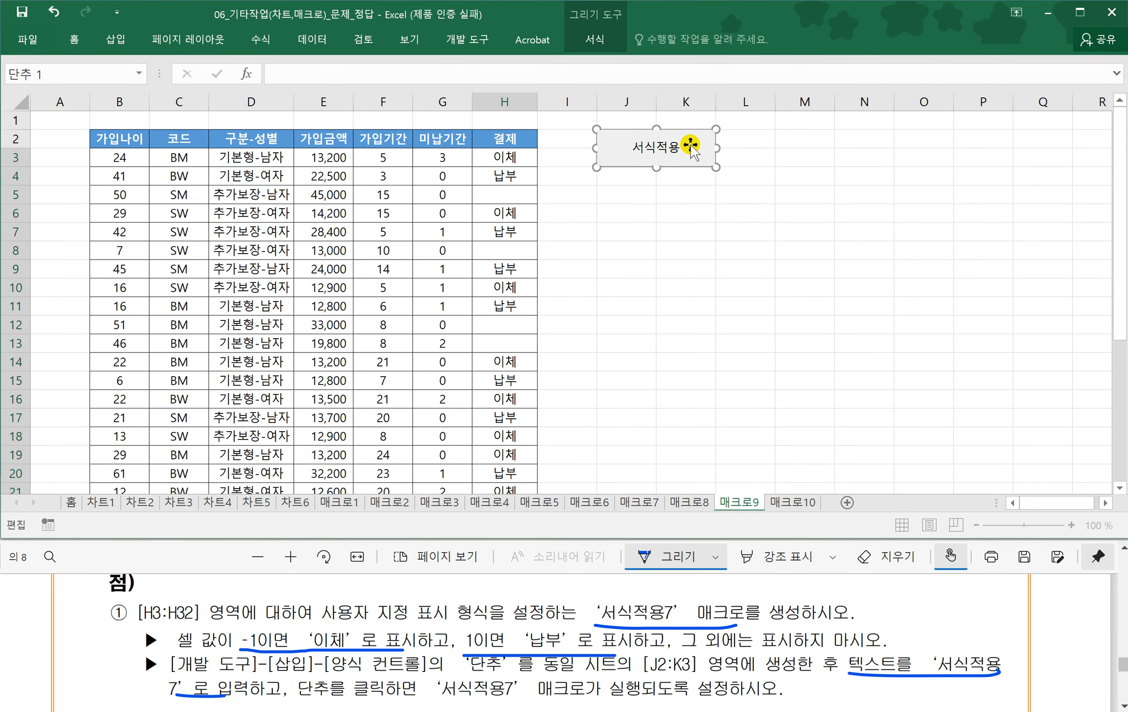
pyautogui.write('7')
pyautogui.click(710, 267)
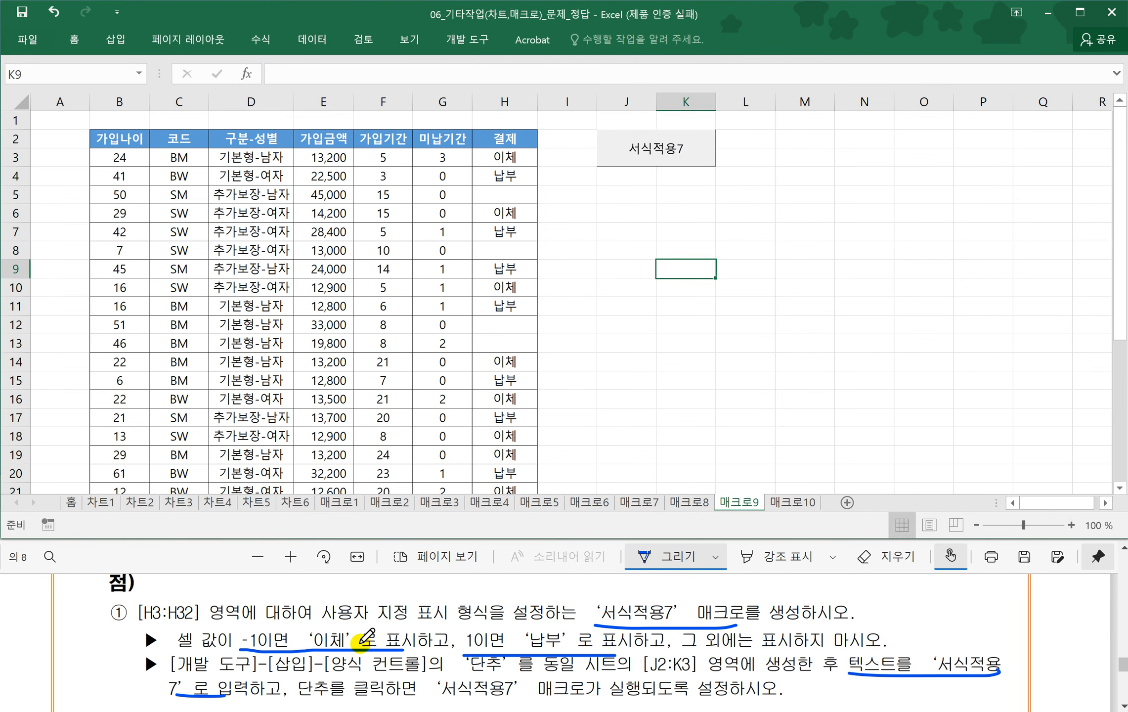
# - Bring the 신호등 task into view in the PDF and start recording a macro named 신호등 in the current workbook
pyautogui.click(367, 638)
pyautogui.scroll(-3, 375, 638)
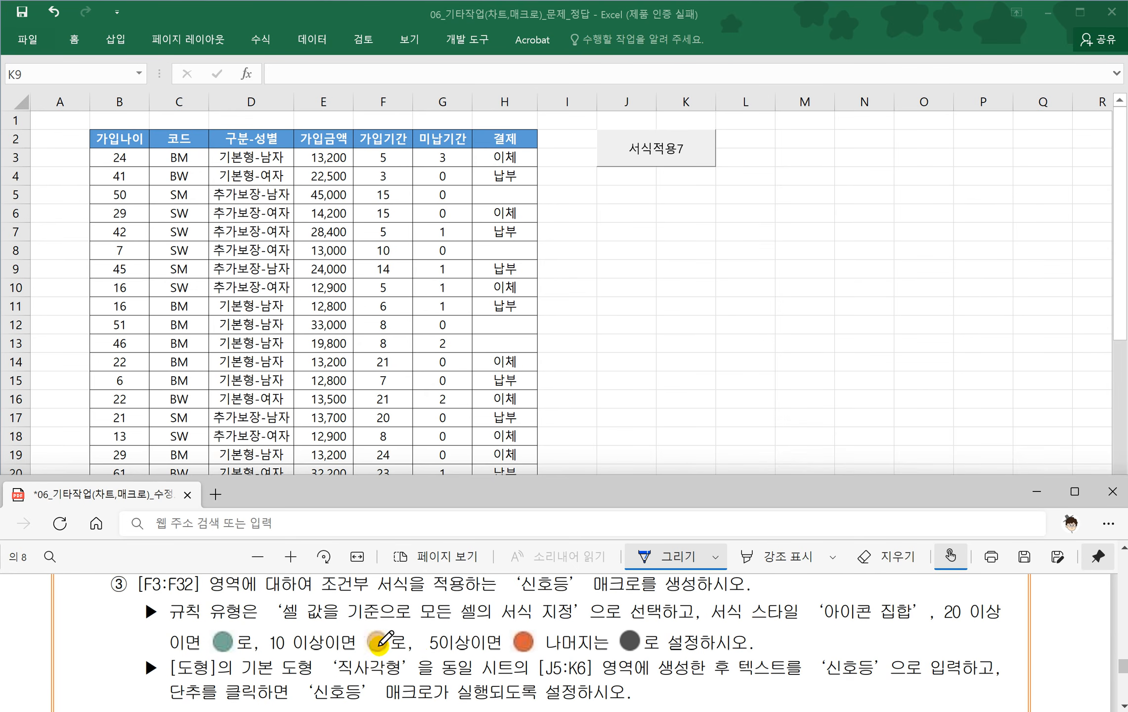
pyautogui.scroll(1, 420, 637)
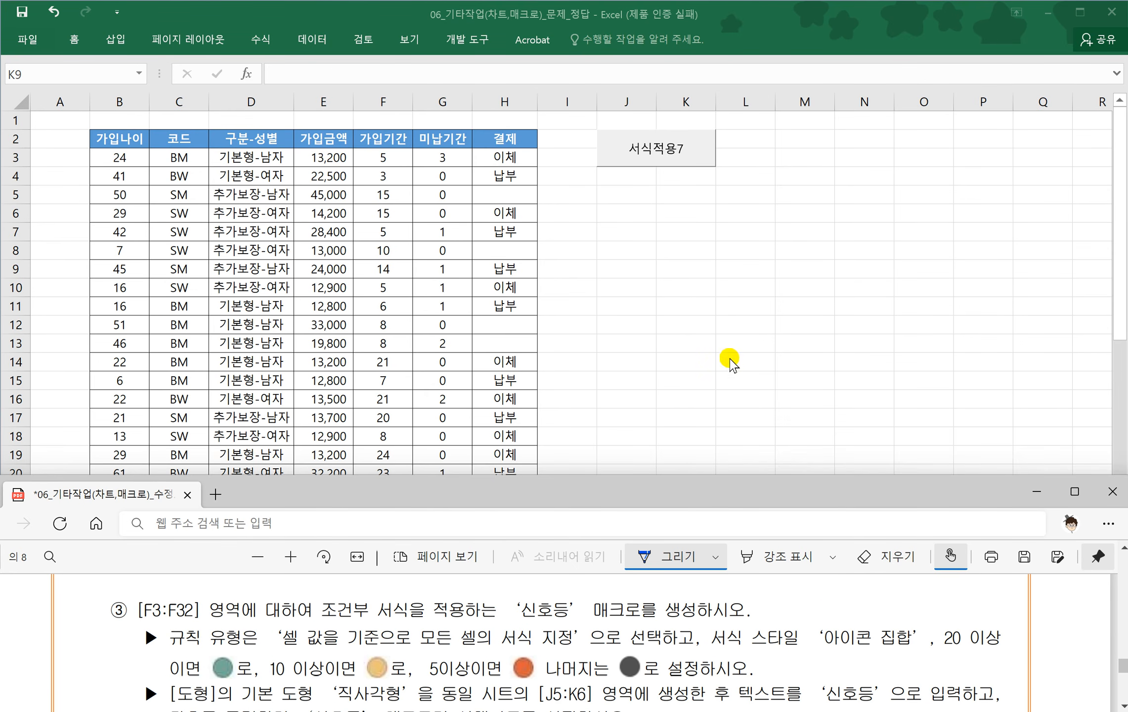
pyautogui.click(695, 361)
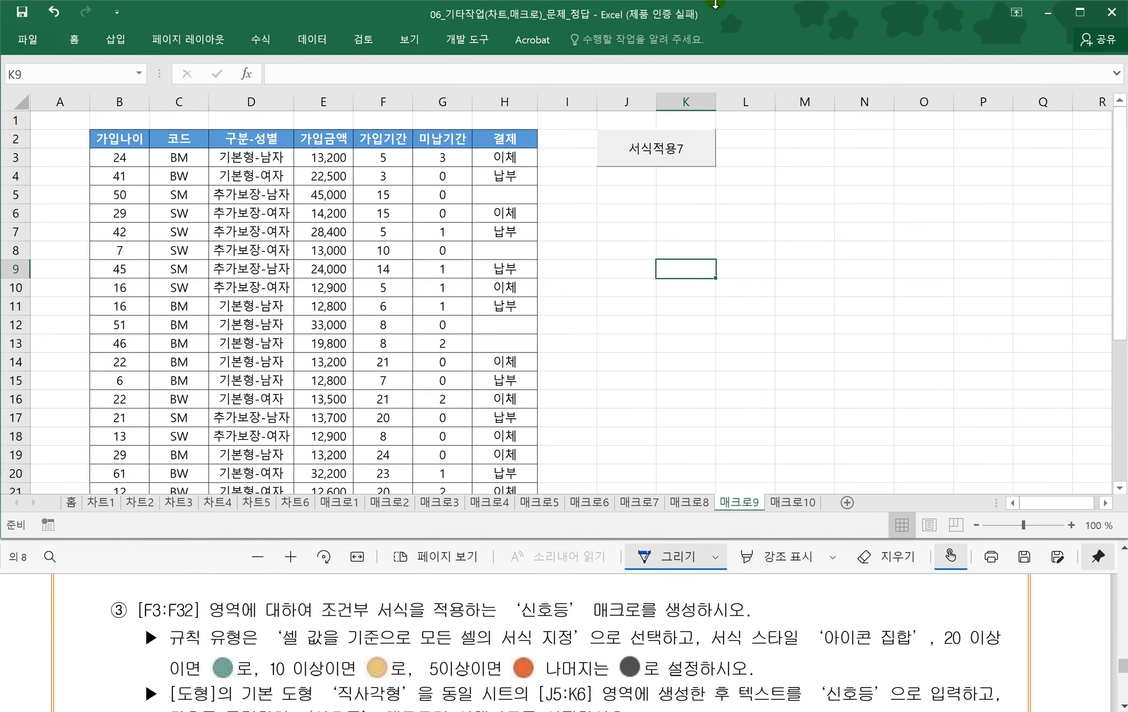
pyautogui.click(639, 231)
pyautogui.click(615, 215)
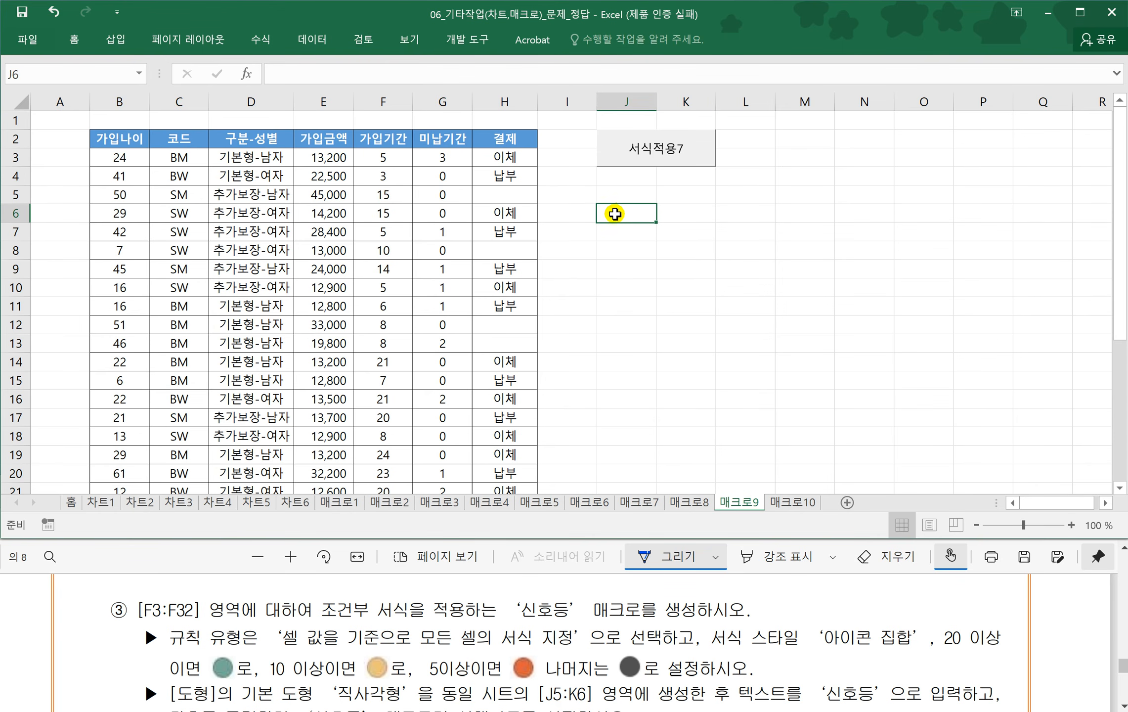
pyautogui.click(467, 43)
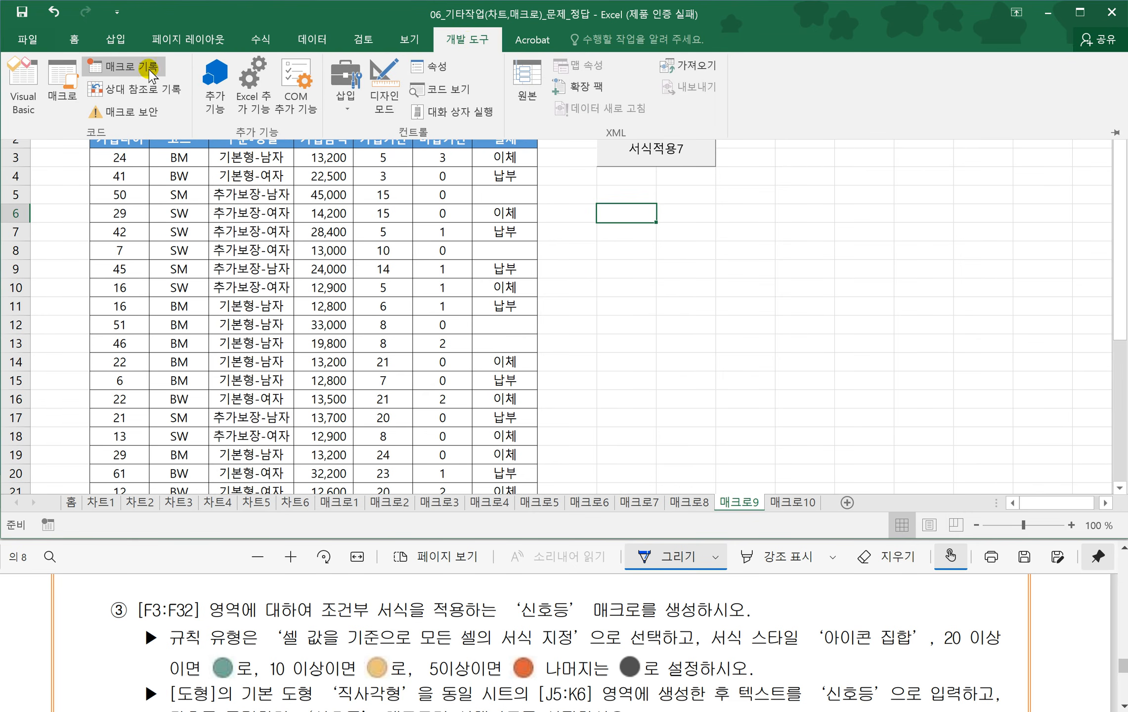
pyautogui.click(131, 66)
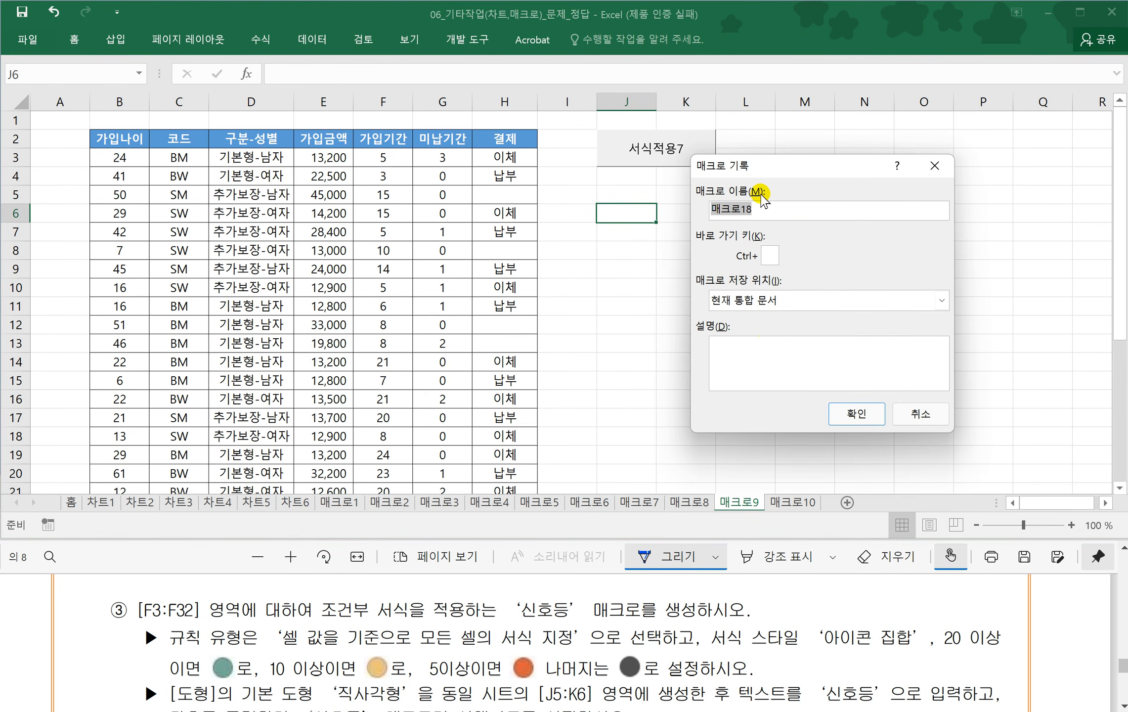
pyautogui.write('신호등')
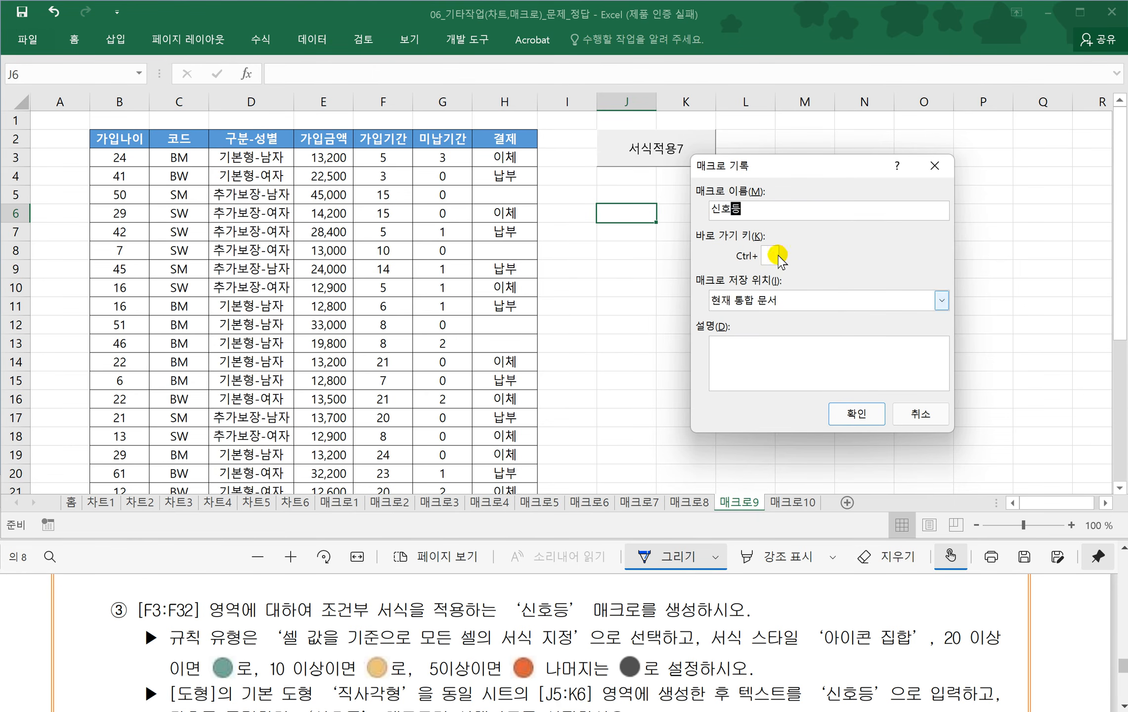
pyautogui.click(859, 413)
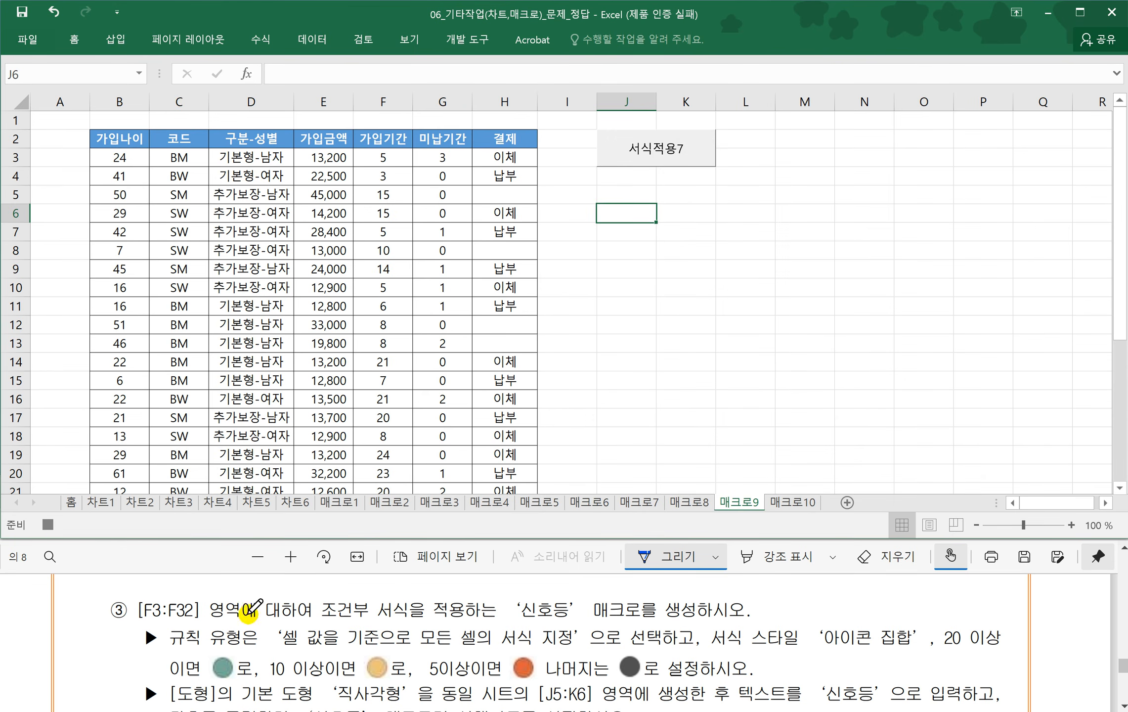
# - Create an icon set conditional formatting rule for F3:F32 with the black, red, yellow and green circles style, underlining 조건부 서식 in the PDF task
pyautogui.click(388, 159)
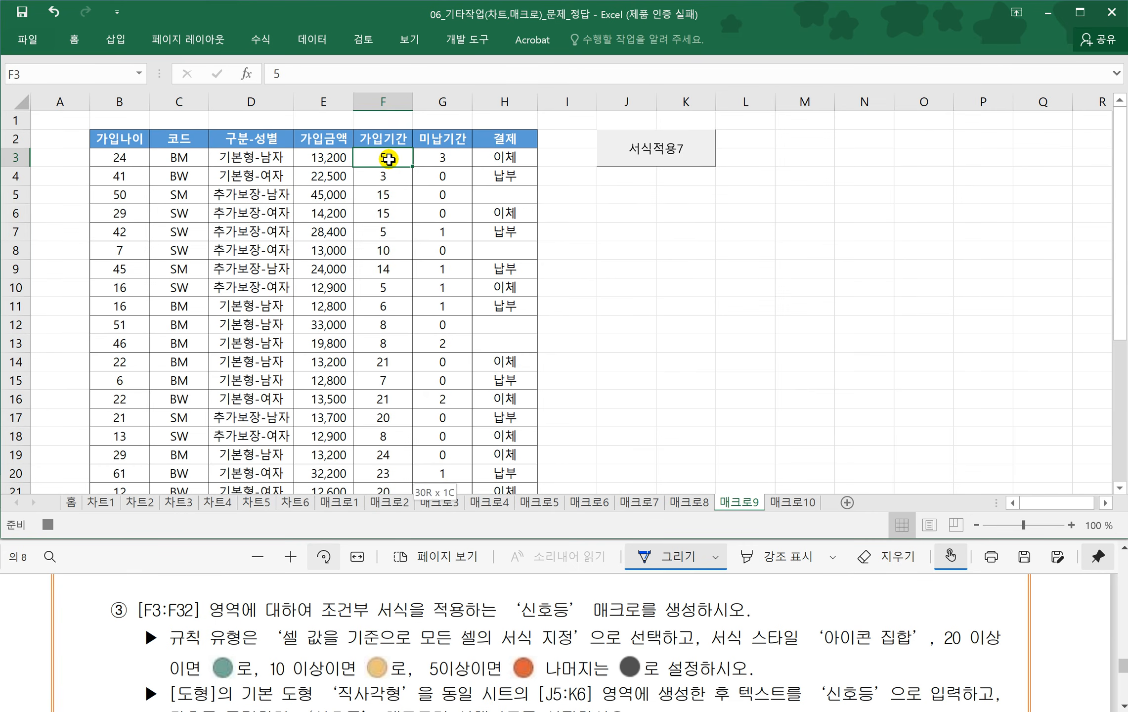
pyautogui.hotkey('ctrl', 'shift', 'Down')
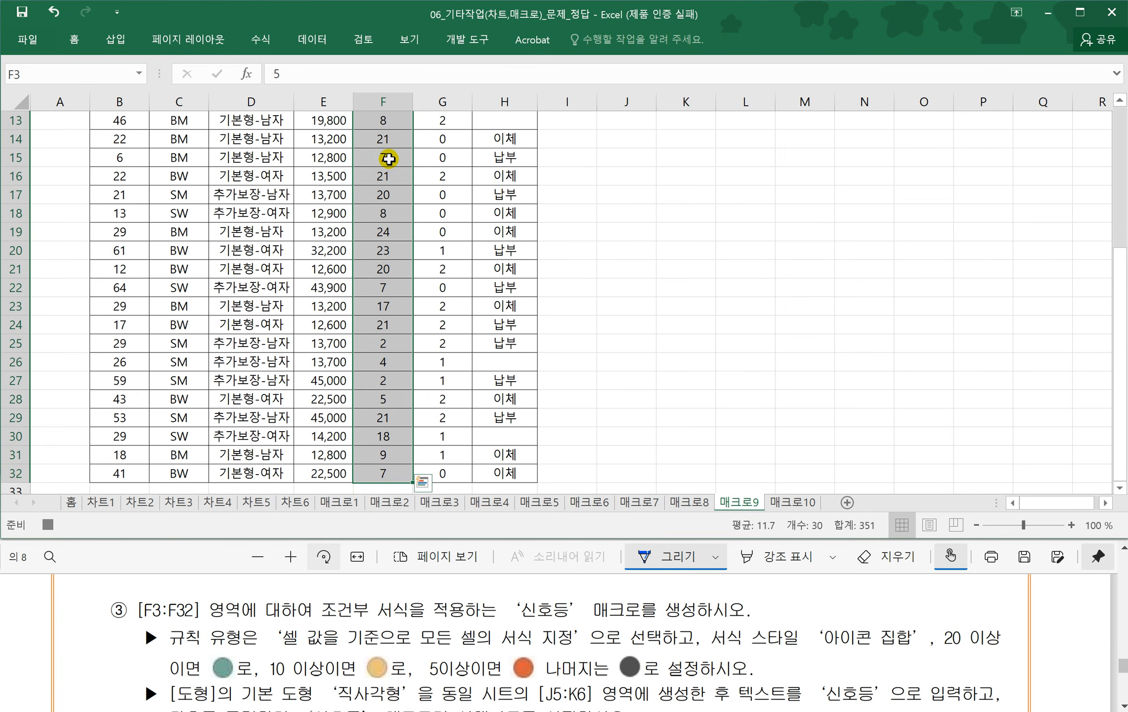
pyautogui.moveTo(324, 617); pyautogui.dragTo(428, 616)
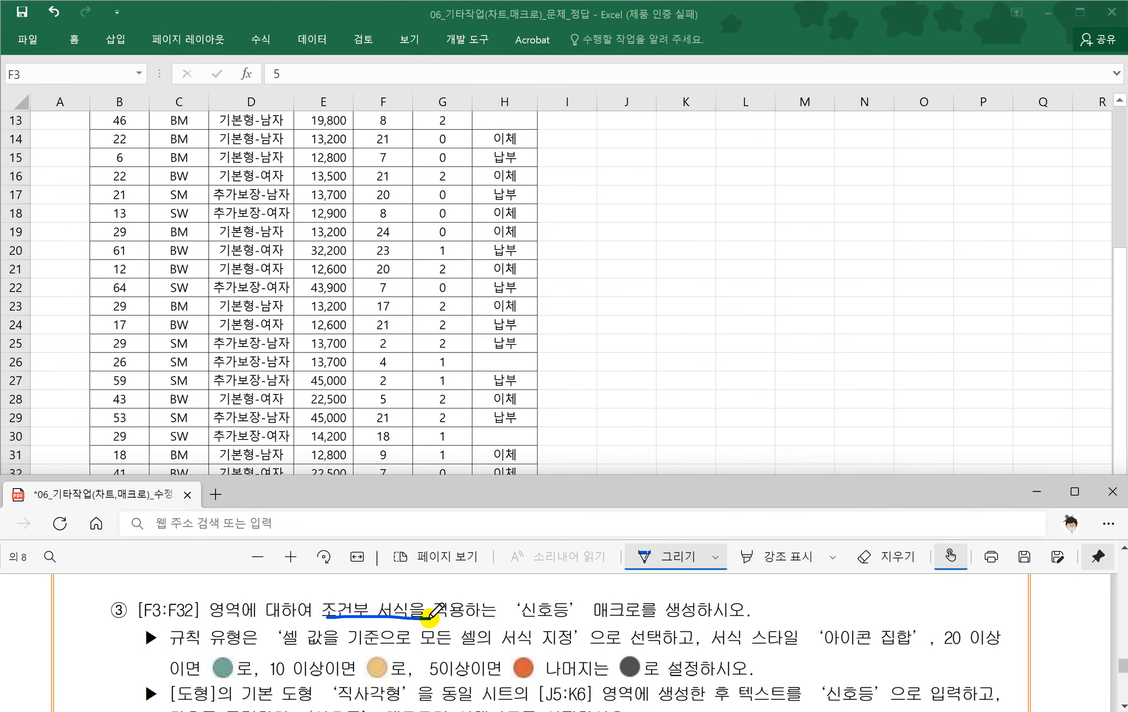
pyautogui.click(74, 41)
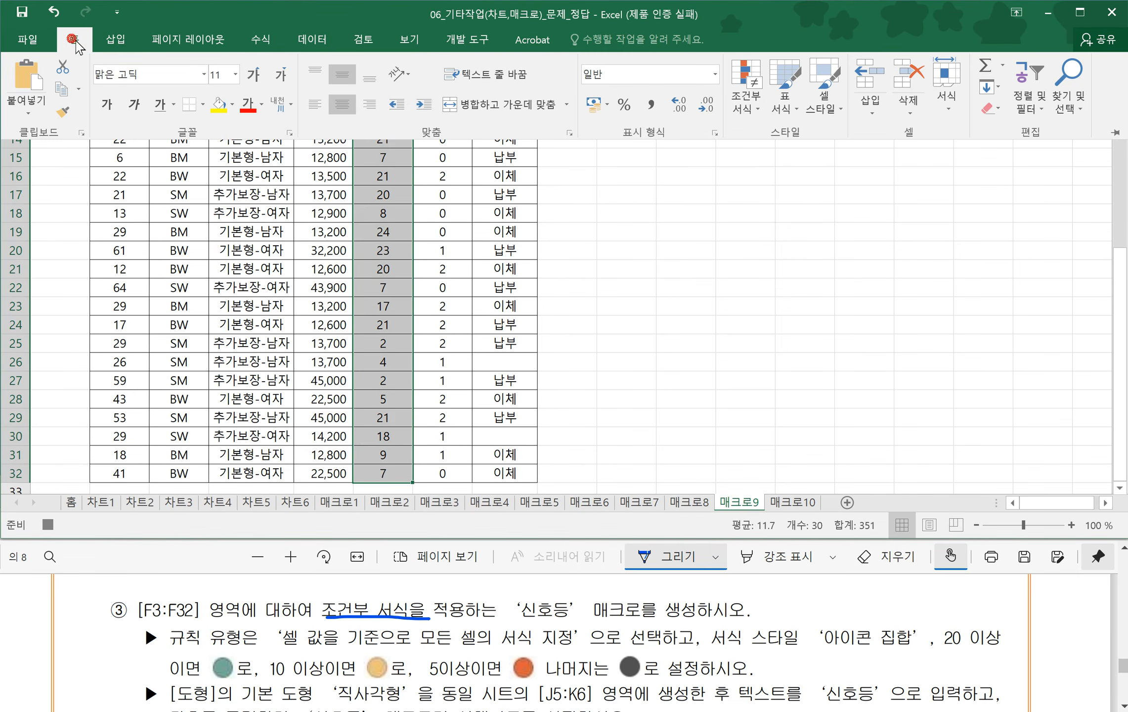
pyautogui.click(745, 103)
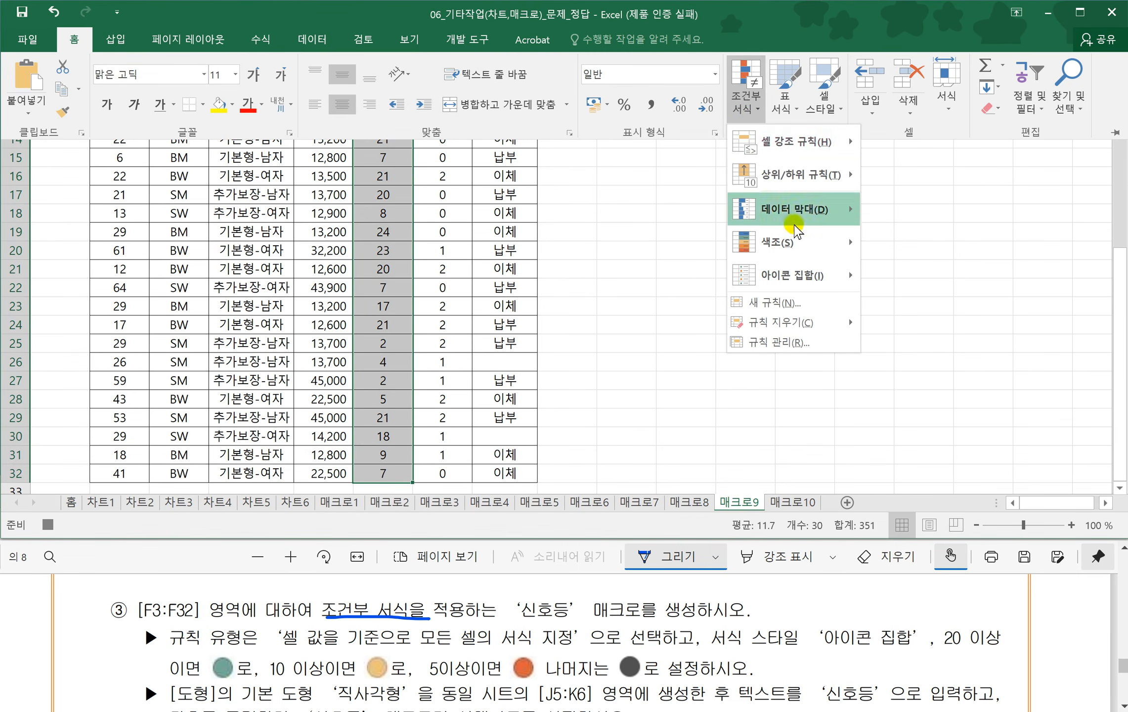
pyautogui.moveTo(795, 275)
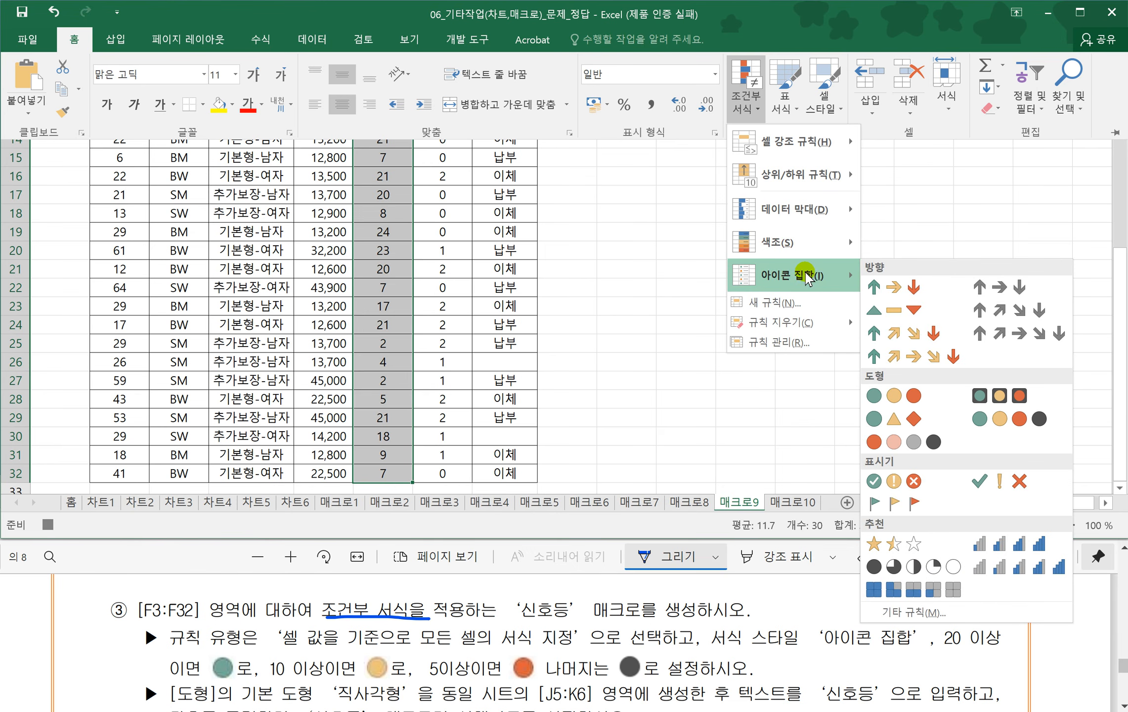
pyautogui.click(917, 612)
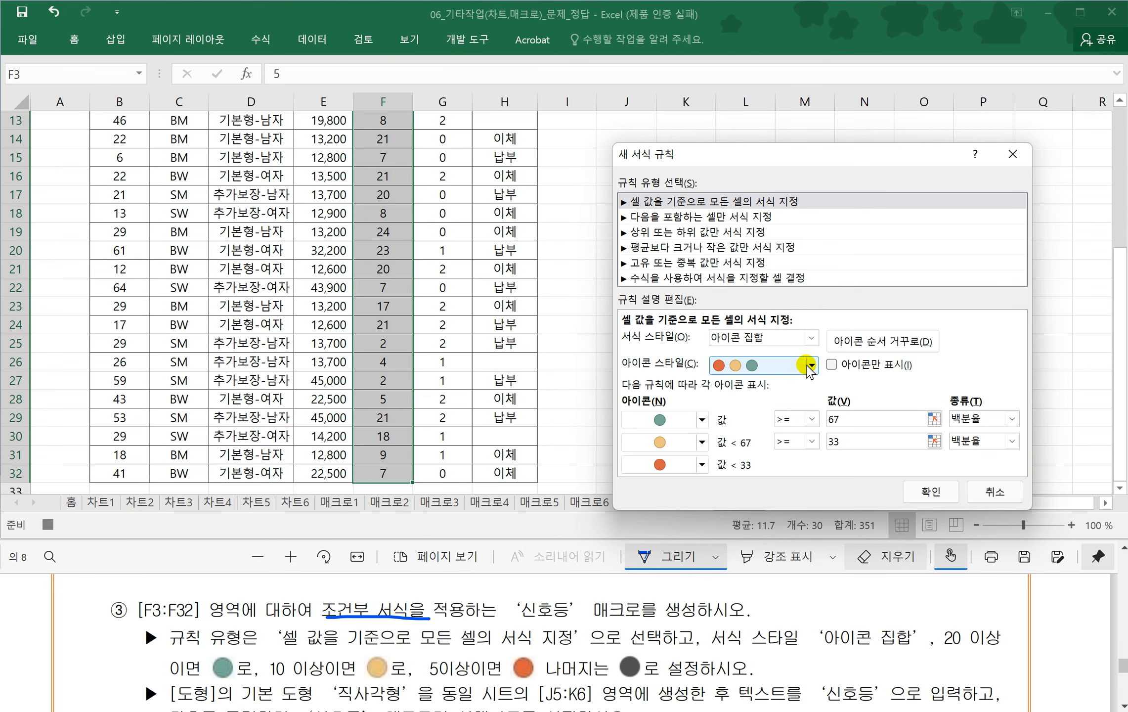
pyautogui.click(811, 365)
pyautogui.scroll(-2, 785, 453)
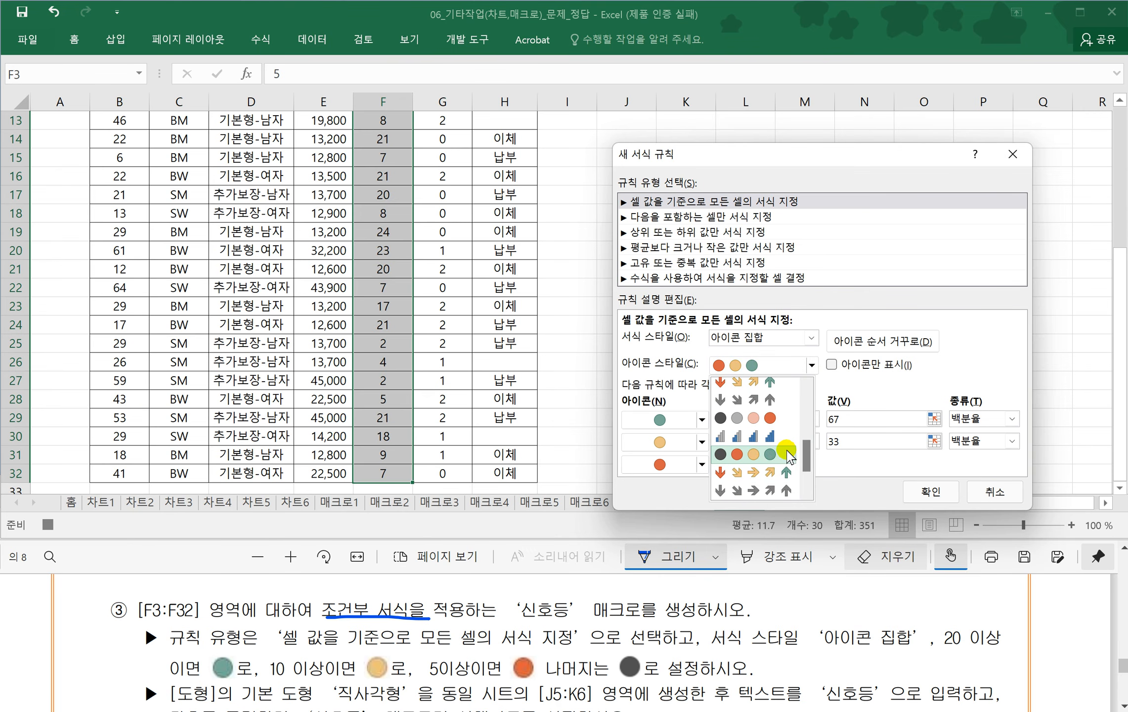
pyautogui.click(736, 455)
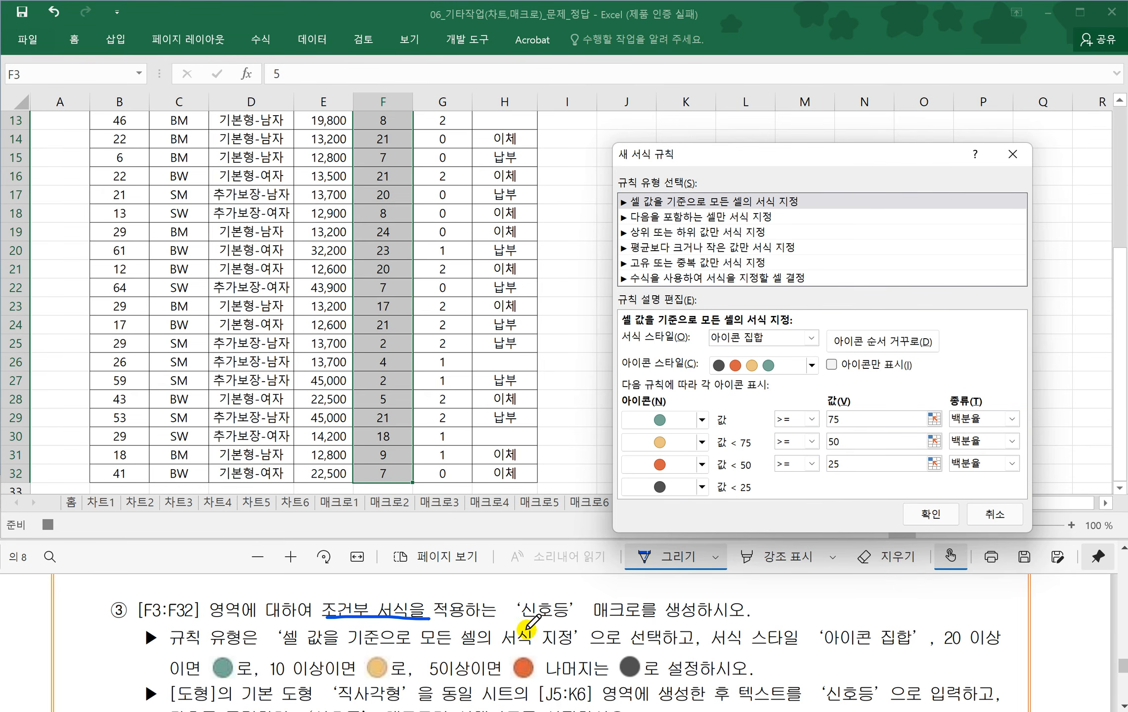
# - Set the value type of the green, yellow and red icon thresholds to 숫자
pyautogui.click(1011, 419)
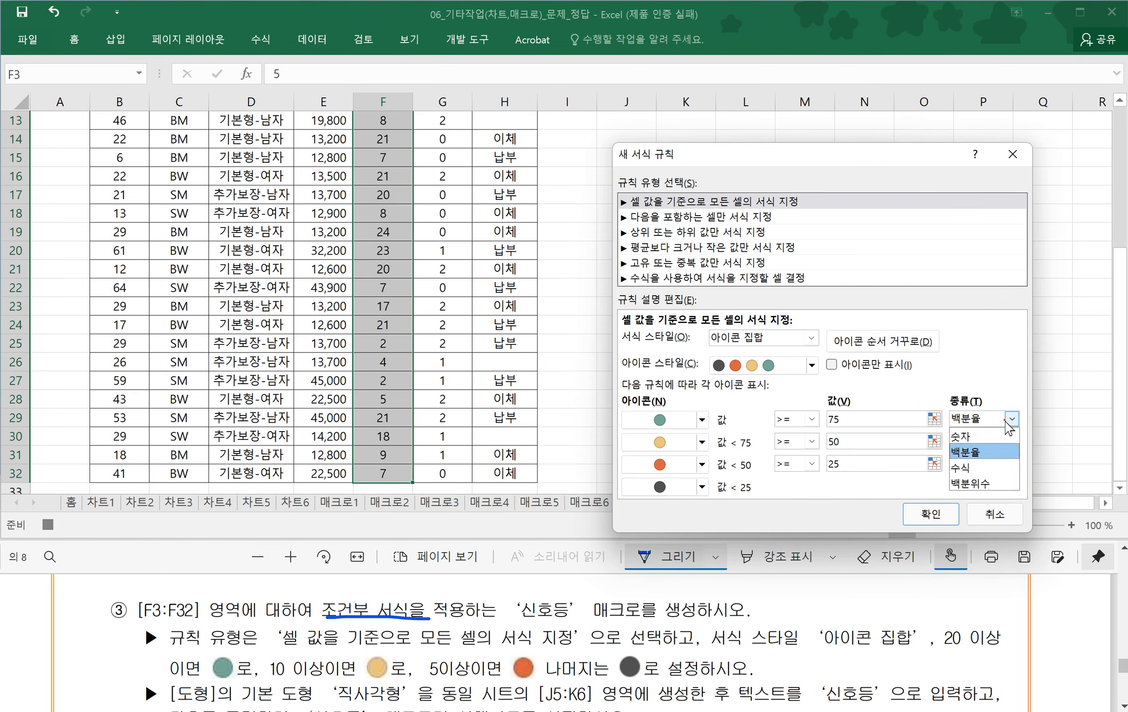
pyautogui.click(974, 438)
pyautogui.click(1011, 442)
pyautogui.click(974, 458)
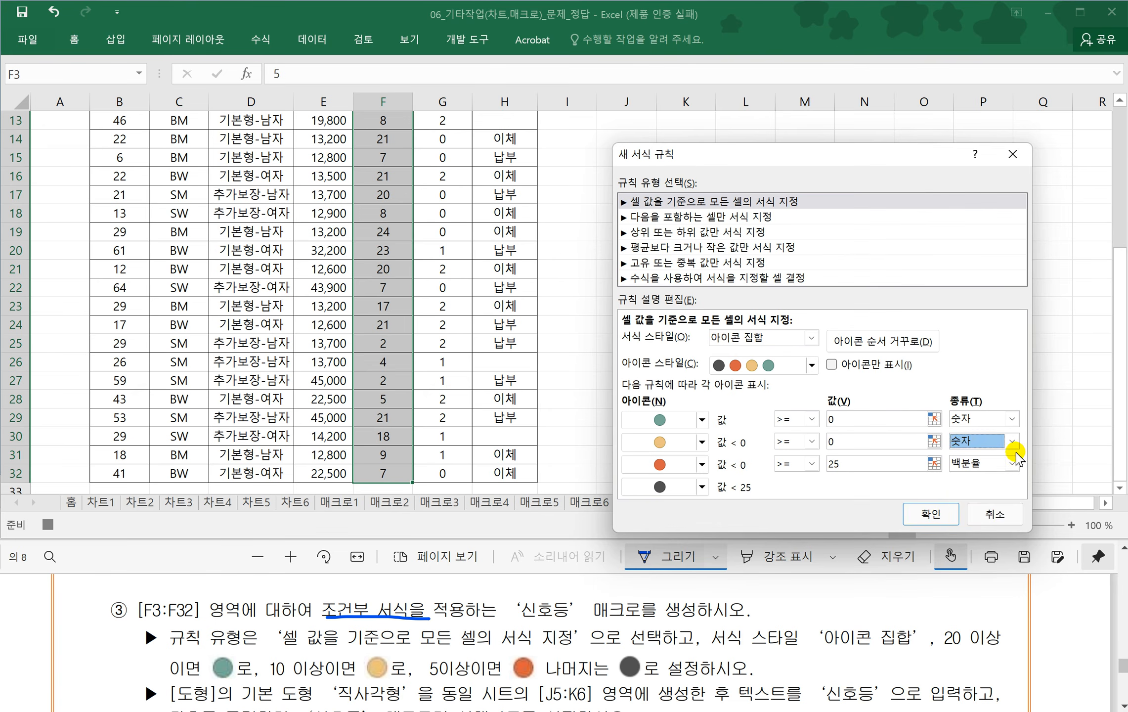
pyautogui.click(1011, 463)
pyautogui.click(969, 480)
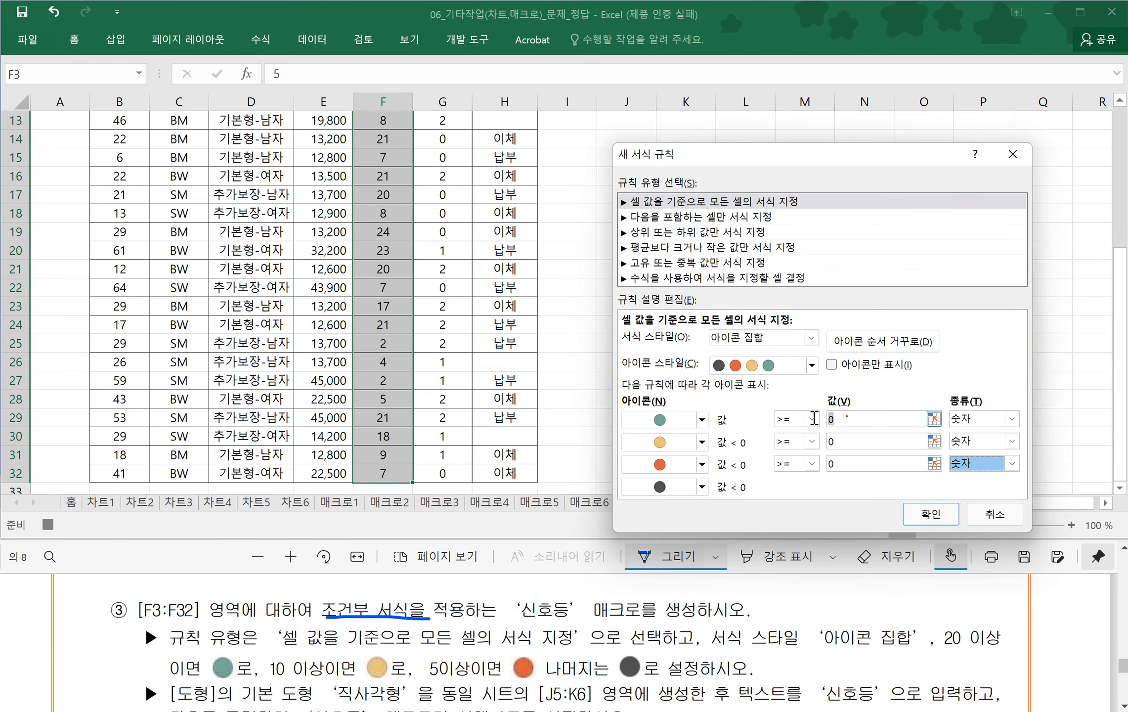
# - Set the icon thresholds to 20 for green, 10 for yellow and 5 for red, and apply the rule
pyautogui.moveTo(835, 419); pyautogui.dragTo(815, 411)
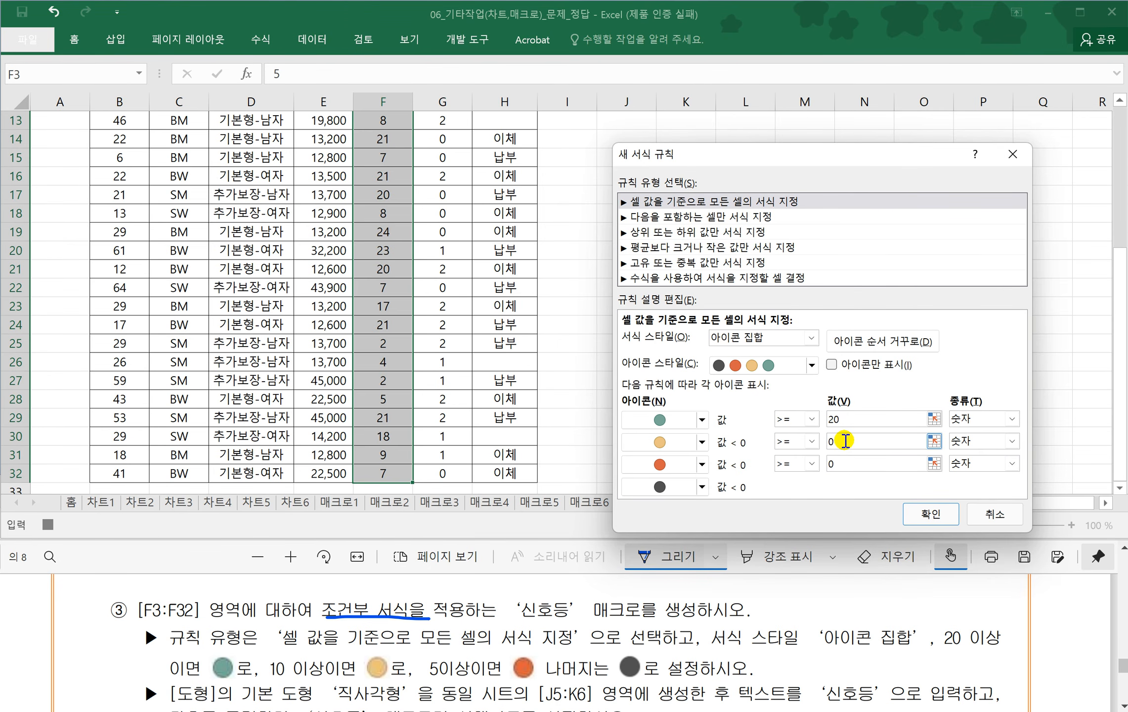
pyautogui.moveTo(845, 440); pyautogui.dragTo(830, 441)
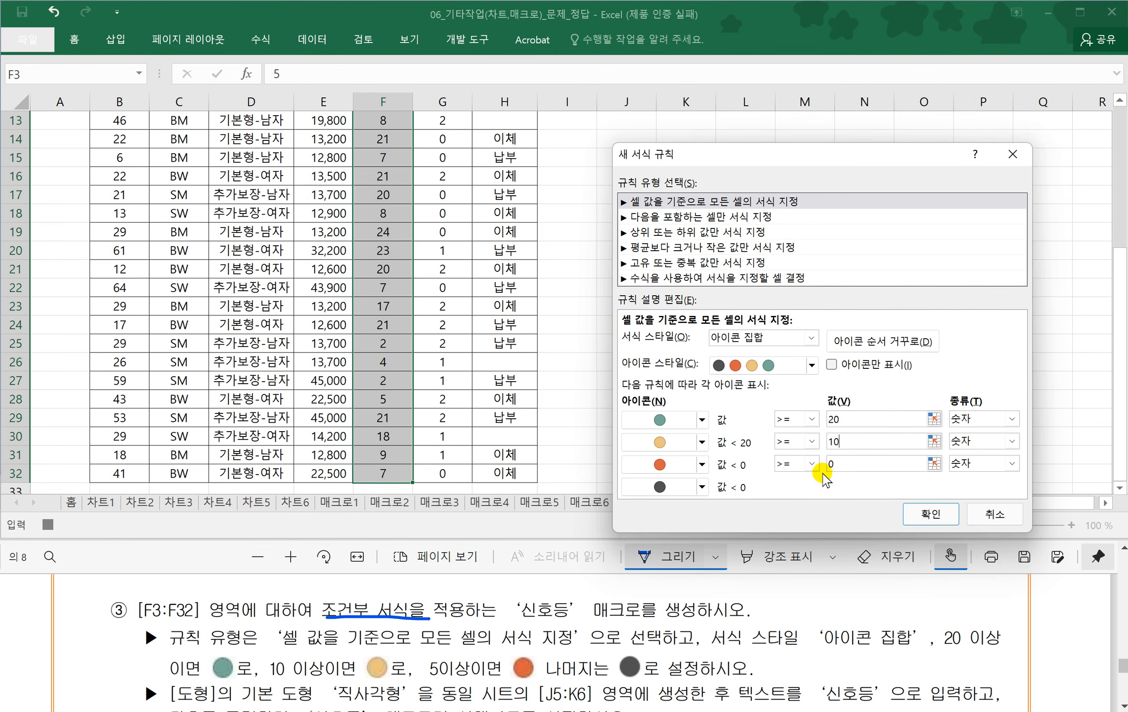
pyautogui.moveTo(832, 465); pyautogui.dragTo(880, 468)
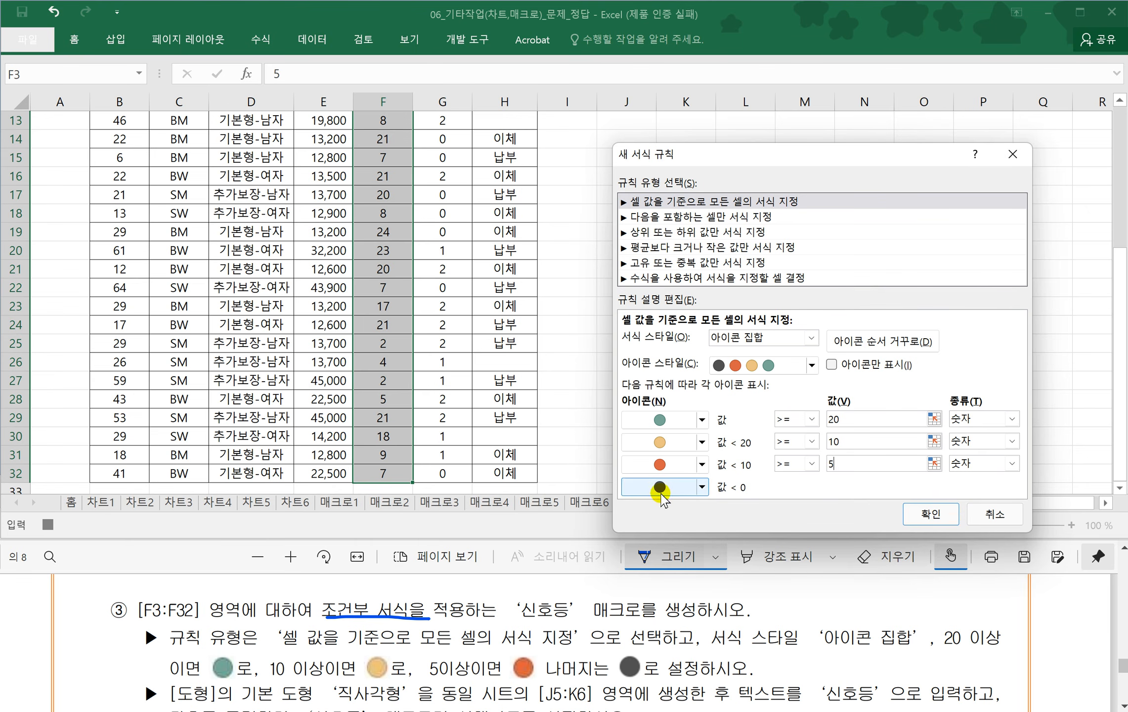
pyautogui.click(931, 514)
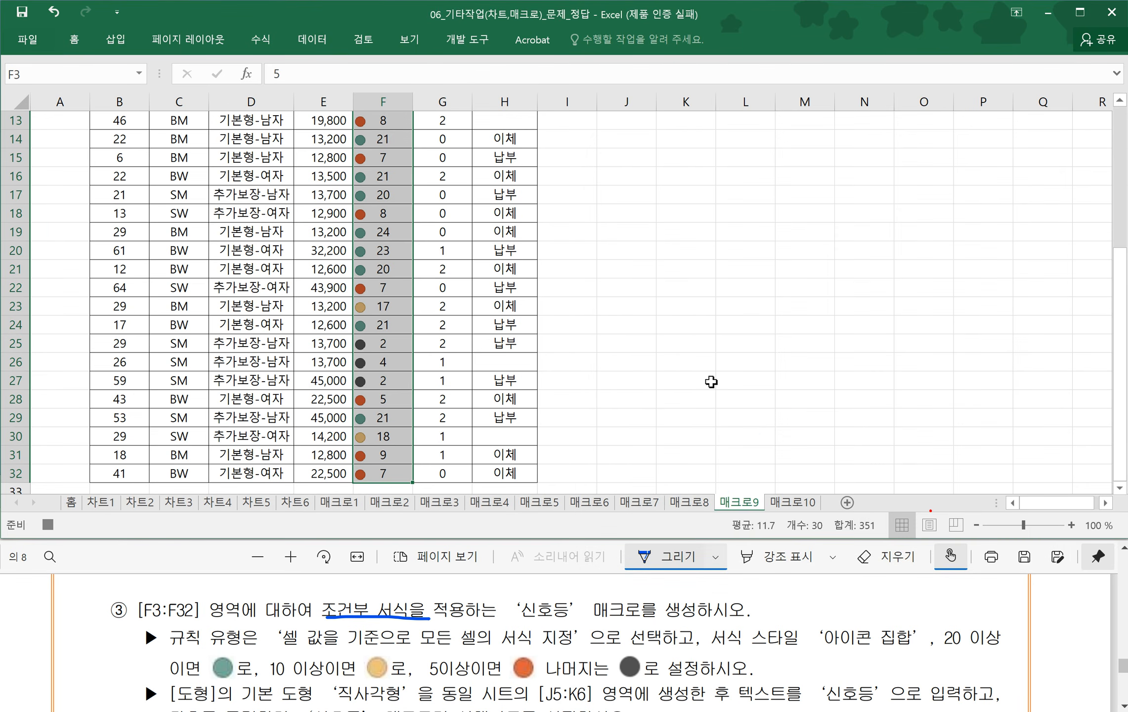
# - Stop recording the 신호등 macro
pyautogui.click(467, 39)
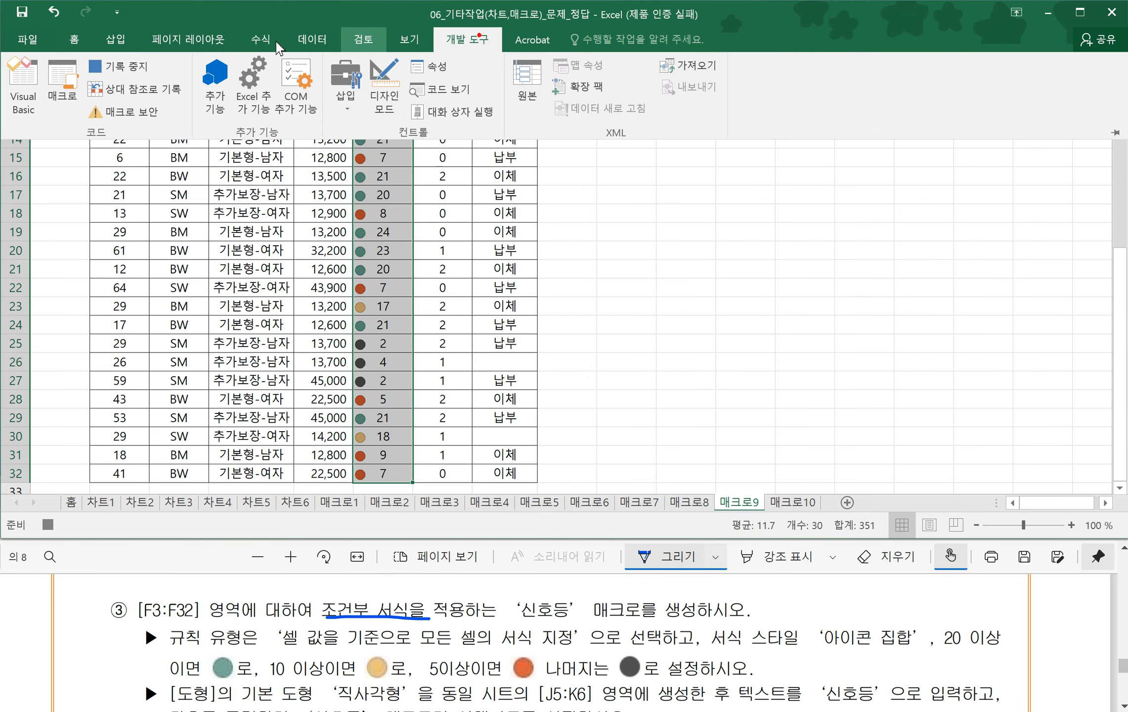
pyautogui.click(118, 66)
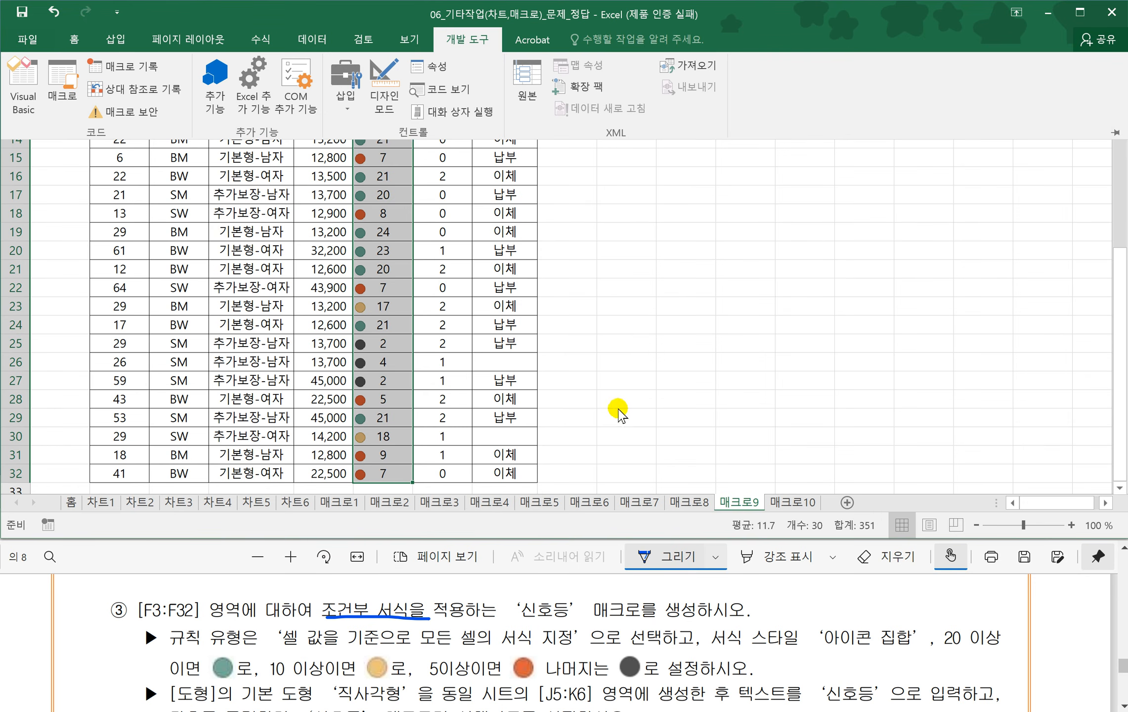
pyautogui.click(601, 318)
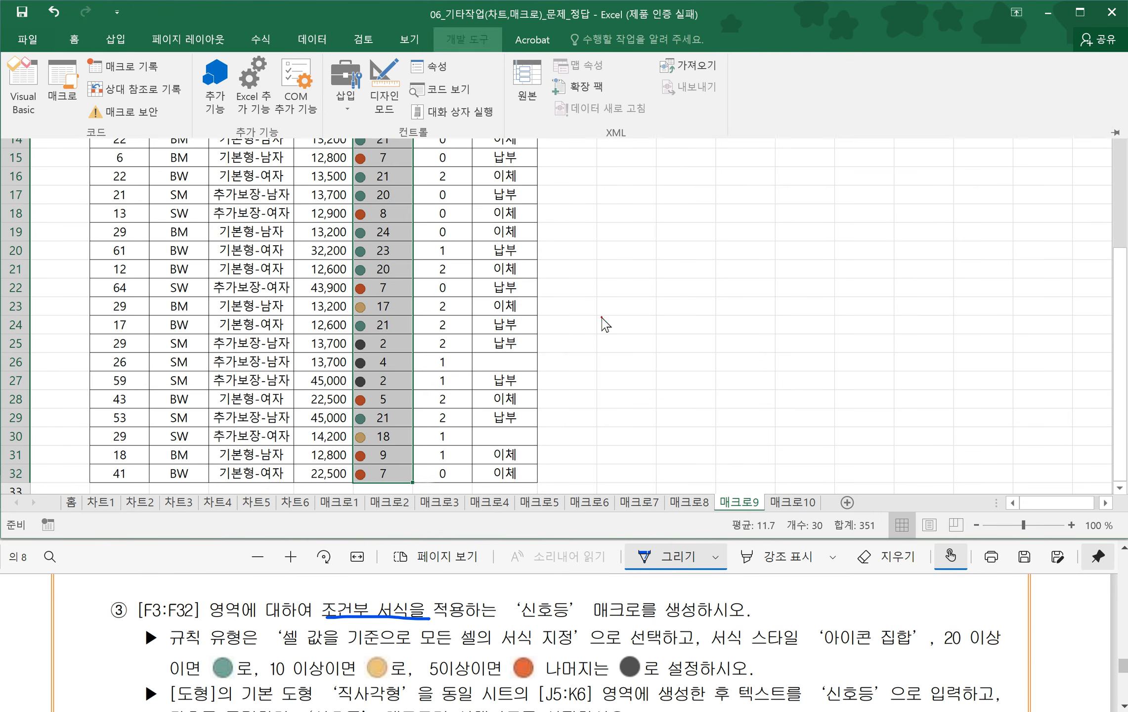
# - Draw a rectangle shape over cells J5:K6 on sheet 매크로9 and give it the text 신호등
pyautogui.click(396, 604)
pyautogui.scroll(-1, 397, 604)
pyautogui.click(634, 351)
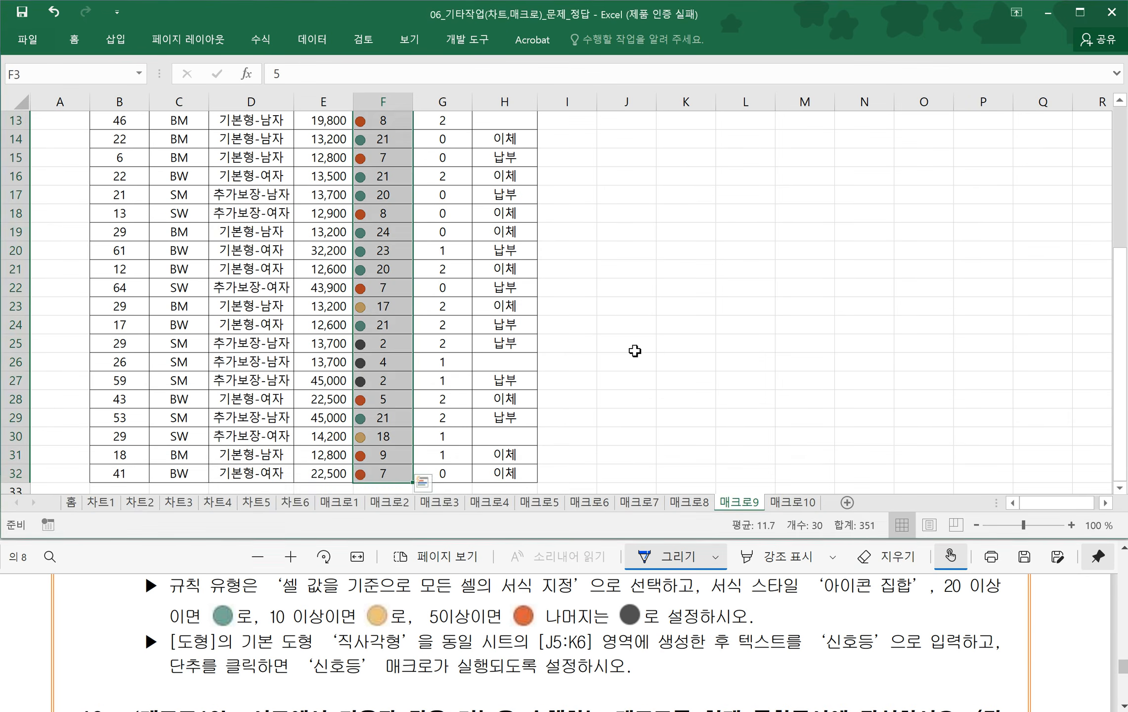
pyautogui.scroll(4, 634, 346)
pyautogui.click(635, 279)
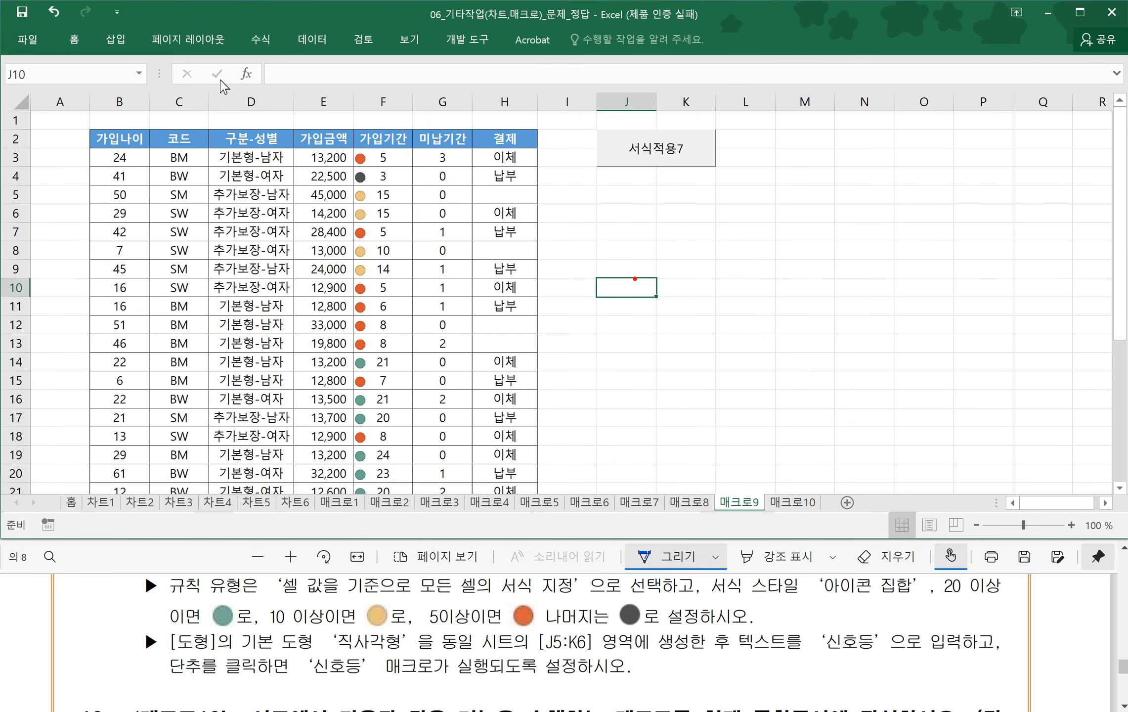
pyautogui.click(115, 39)
pyautogui.click(236, 70)
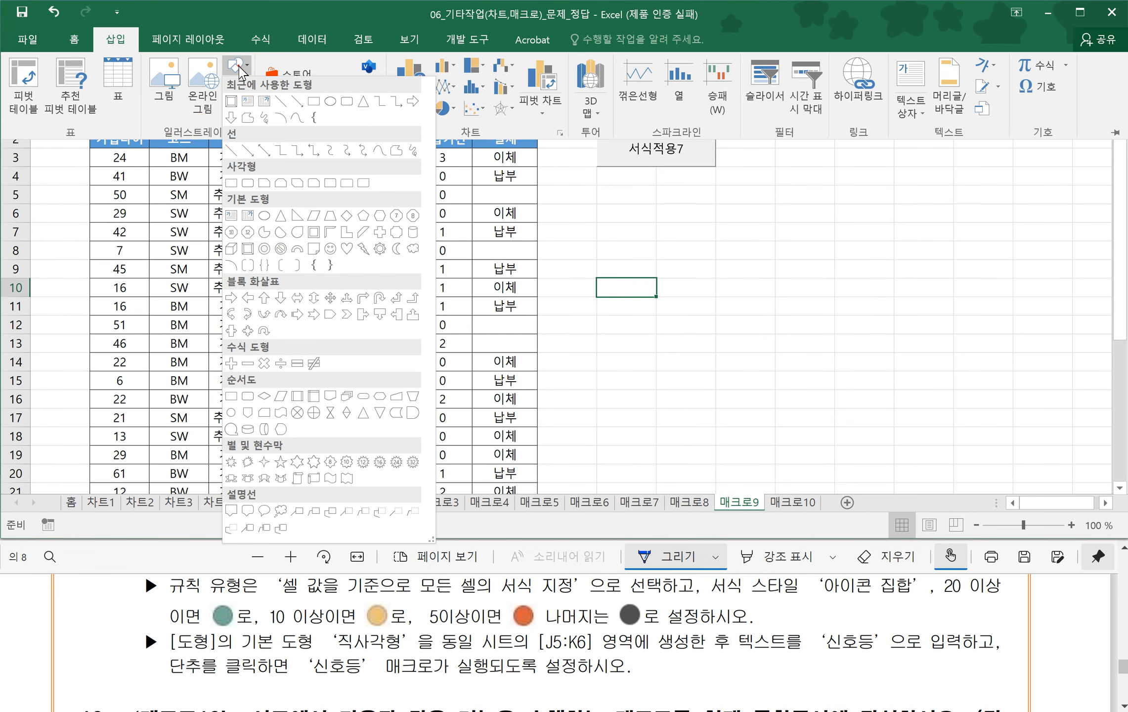
pyautogui.click(232, 182)
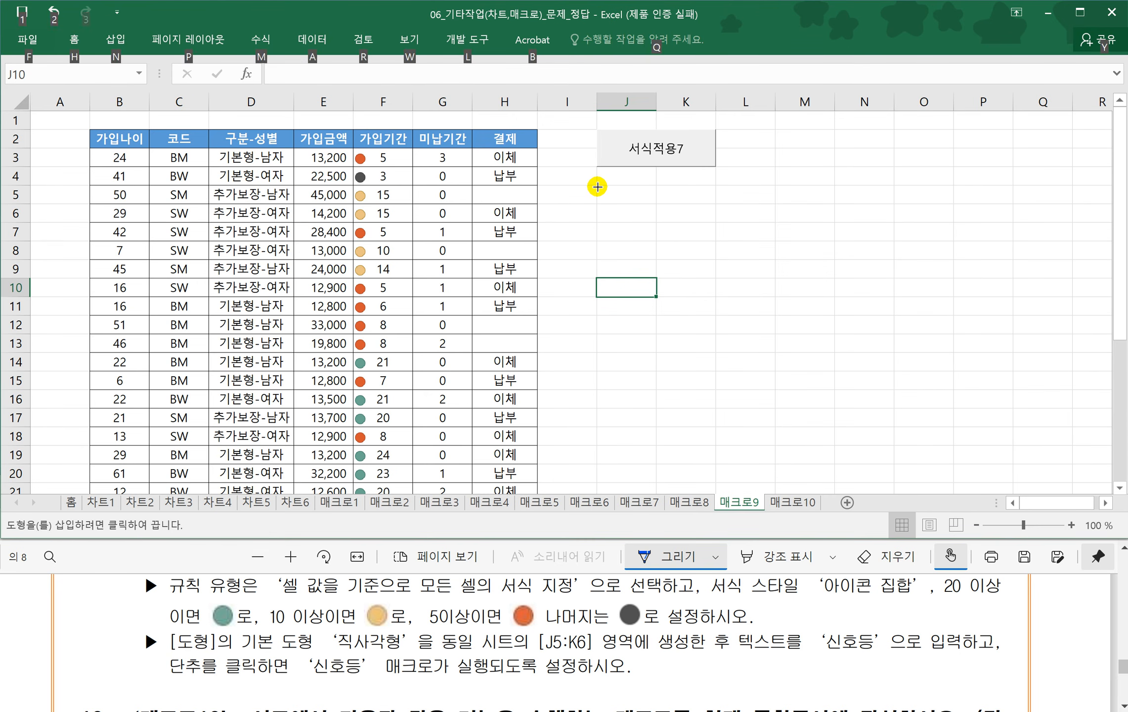
pyautogui.moveTo(597, 187); pyautogui.dragTo(706, 220)
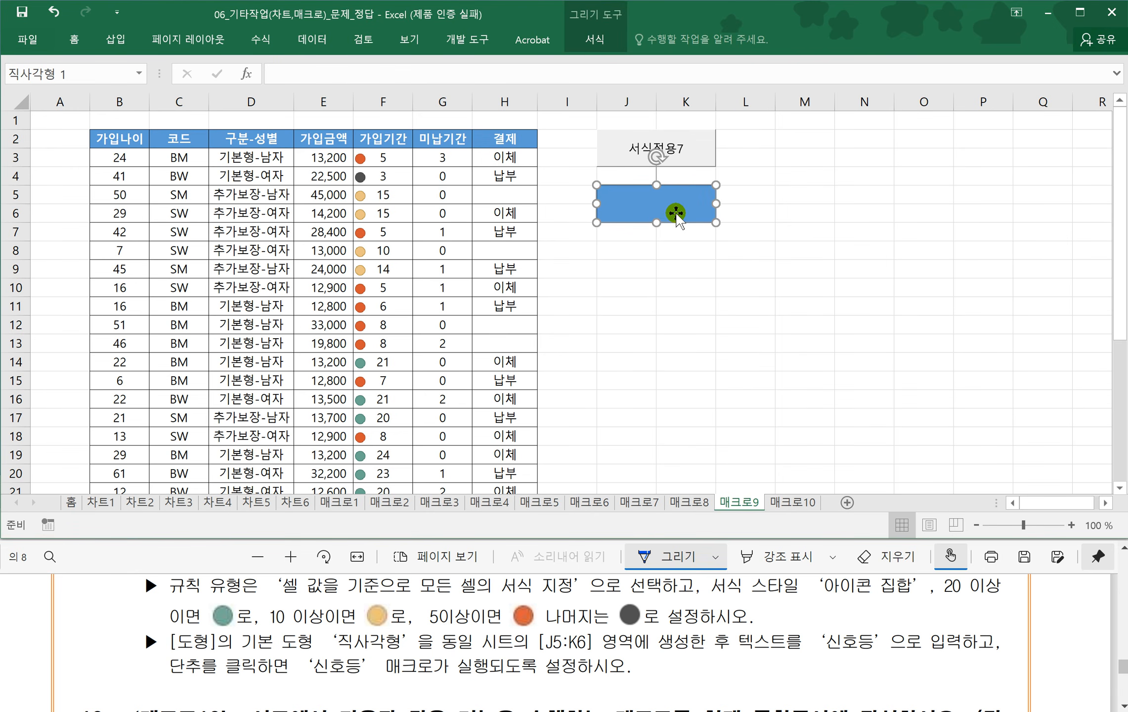
pyautogui.write('신호등')
pyautogui.click(699, 285)
# - Assign the 신호등 macro to the rectangle shape and deselect the shape
pyautogui.click(668, 214)
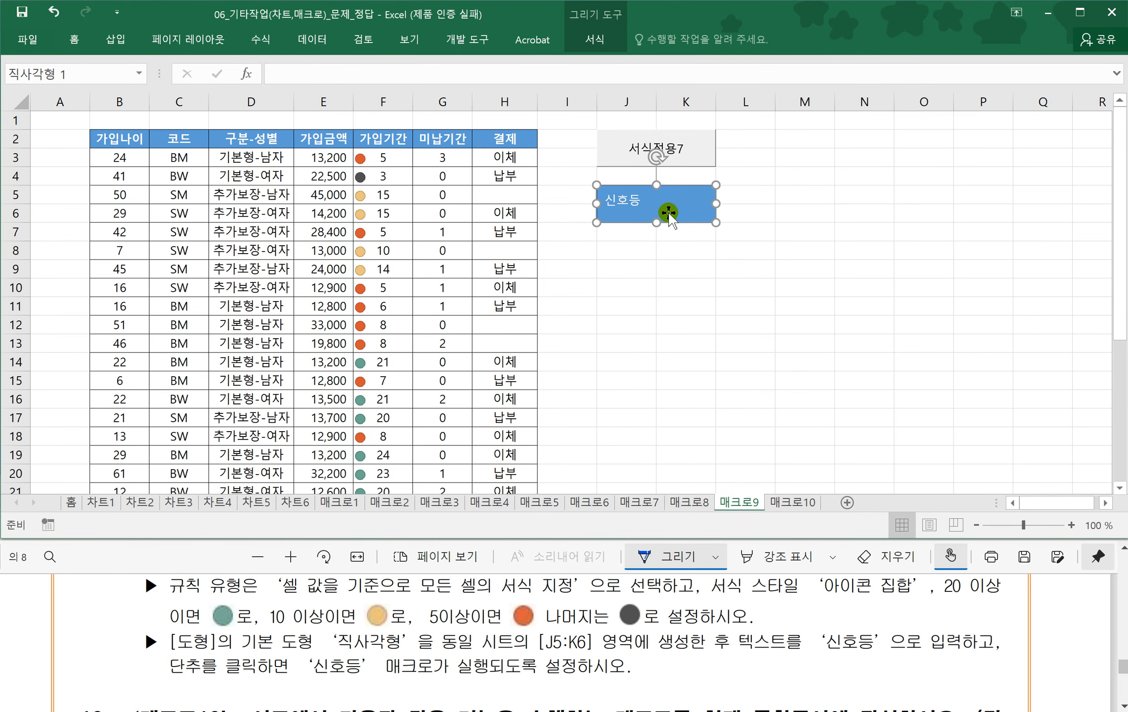
pyautogui.rightClick(670, 217)
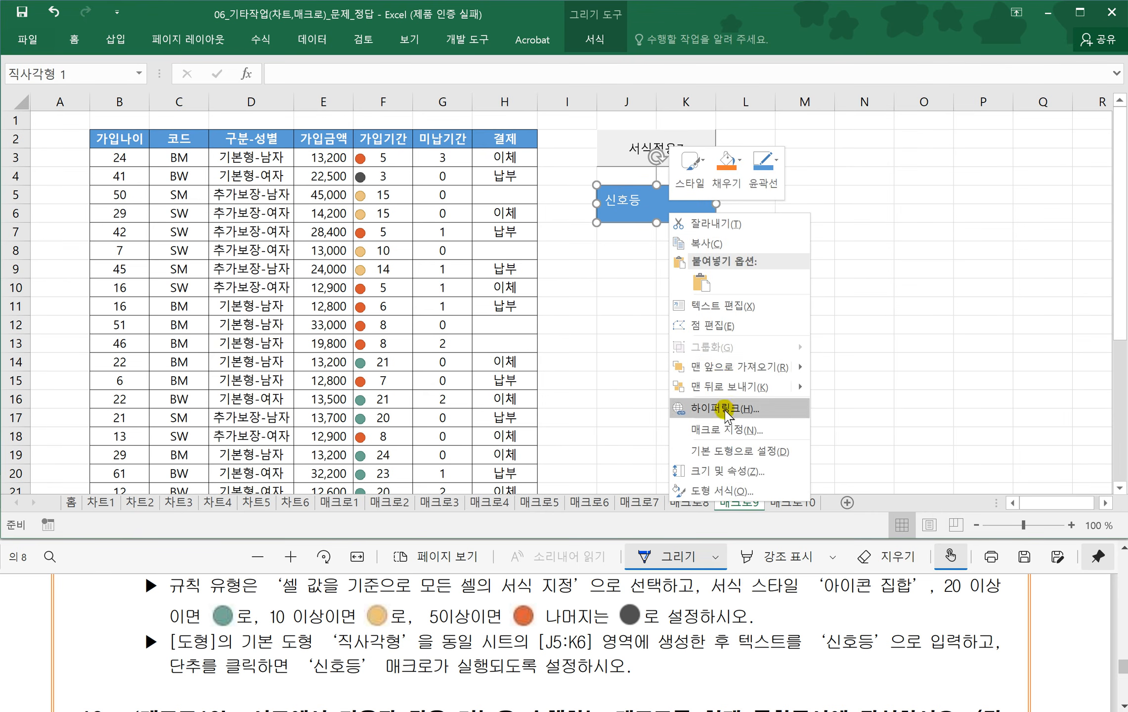
pyautogui.click(725, 430)
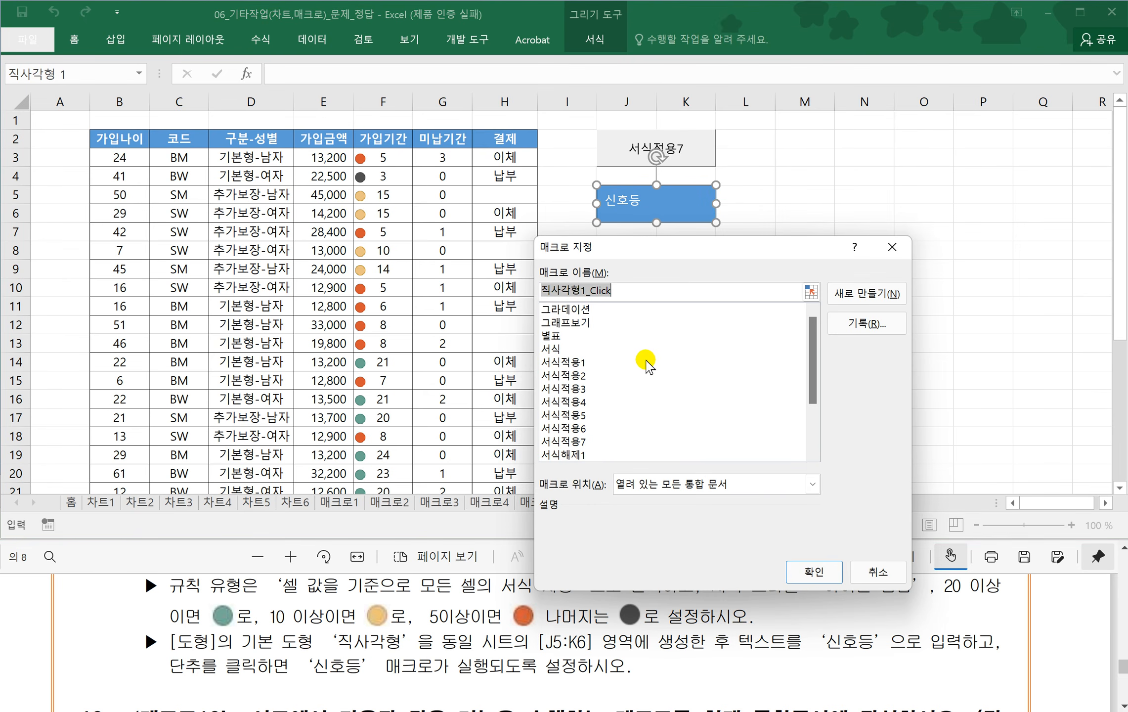
pyautogui.scroll(-4, 672, 370)
pyautogui.scroll(3, 722, 370)
pyautogui.moveTo(813, 392); pyautogui.dragTo(804, 452)
pyautogui.click(558, 427)
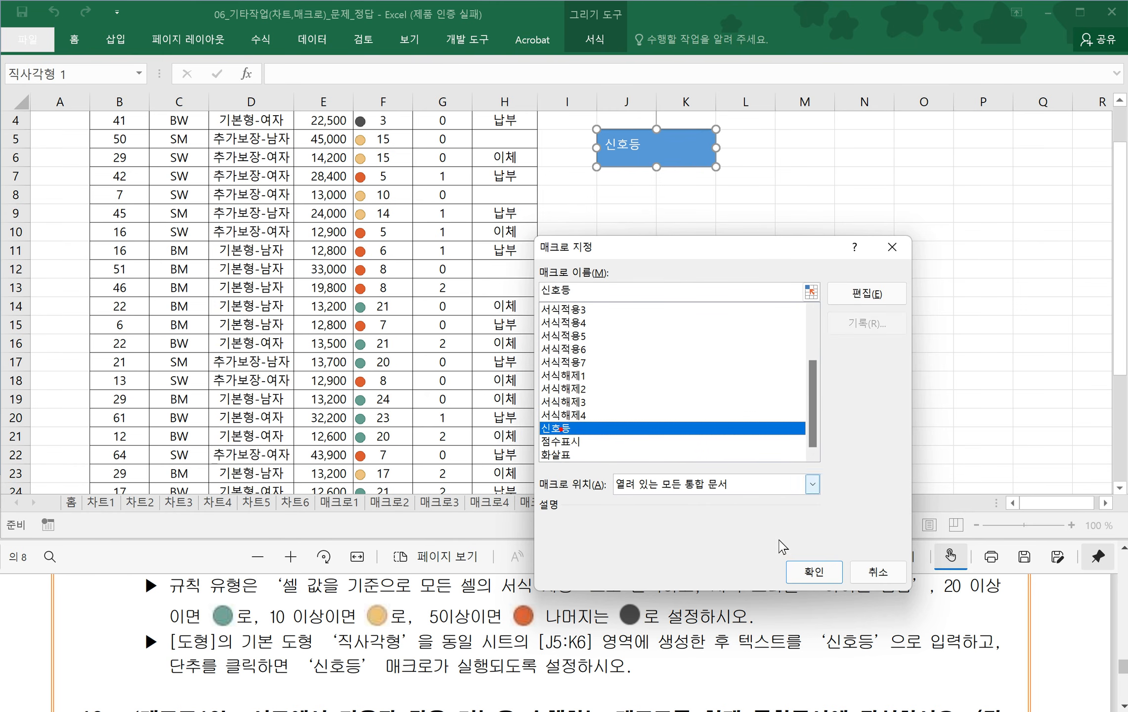
pyautogui.click(813, 569)
pyautogui.click(693, 286)
pyautogui.scroll(1, 711, 296)
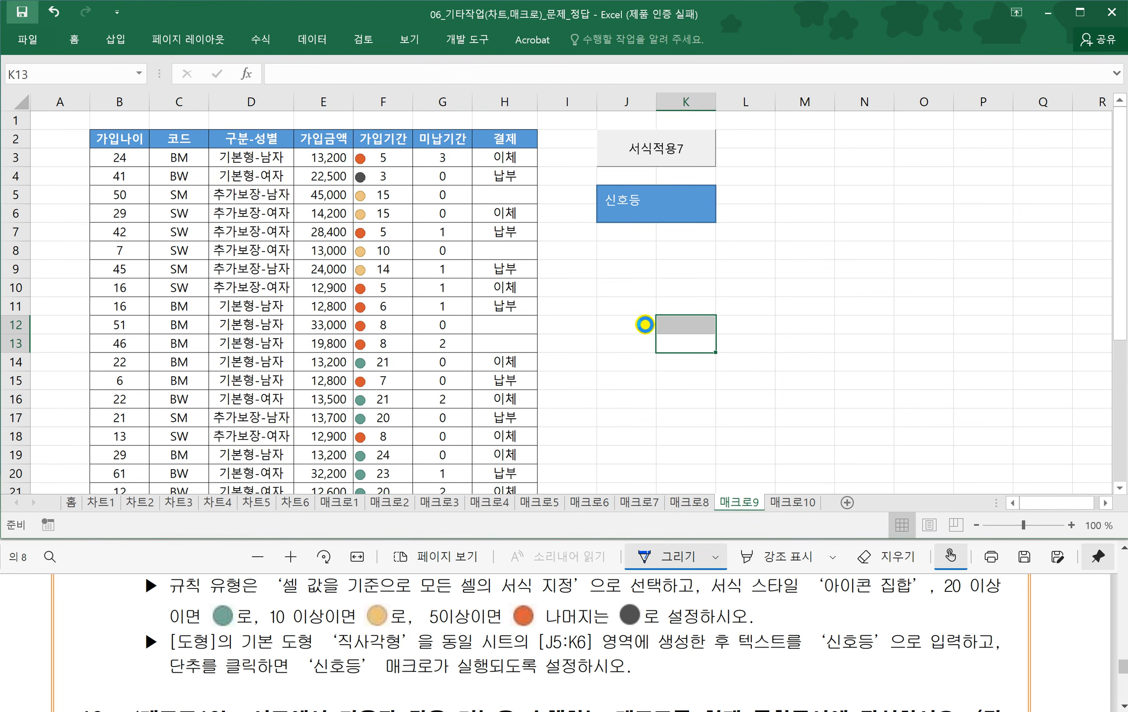
pyautogui.click(643, 323)
# - Switch to sheet 매크로10 and bring up exercise 10 in the PDF task
pyautogui.click(793, 502)
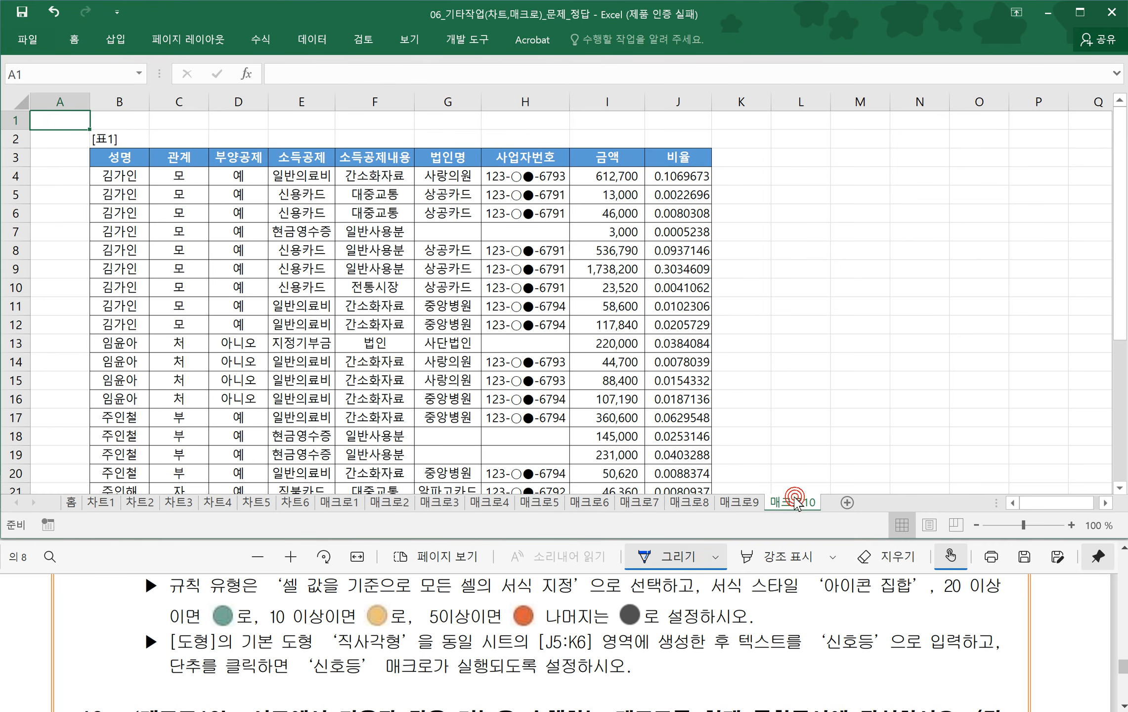
pyautogui.click(800, 380)
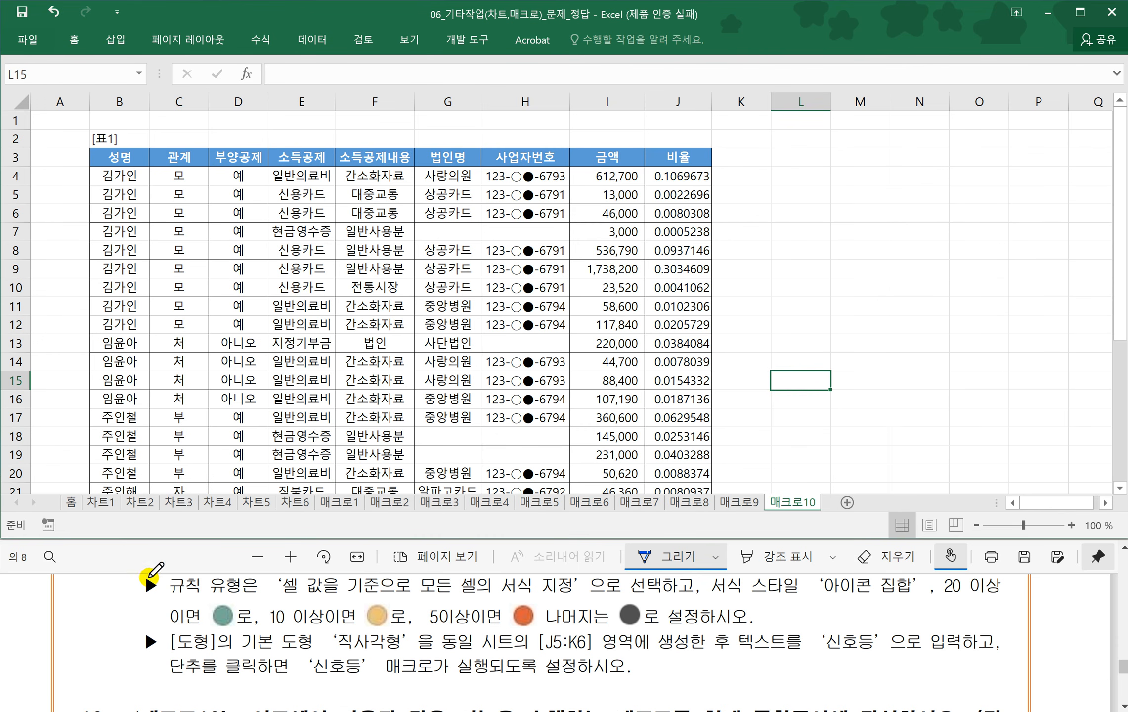
pyautogui.click(164, 636)
pyautogui.scroll(-1, 164, 636)
pyautogui.scroll(-1, 225, 655)
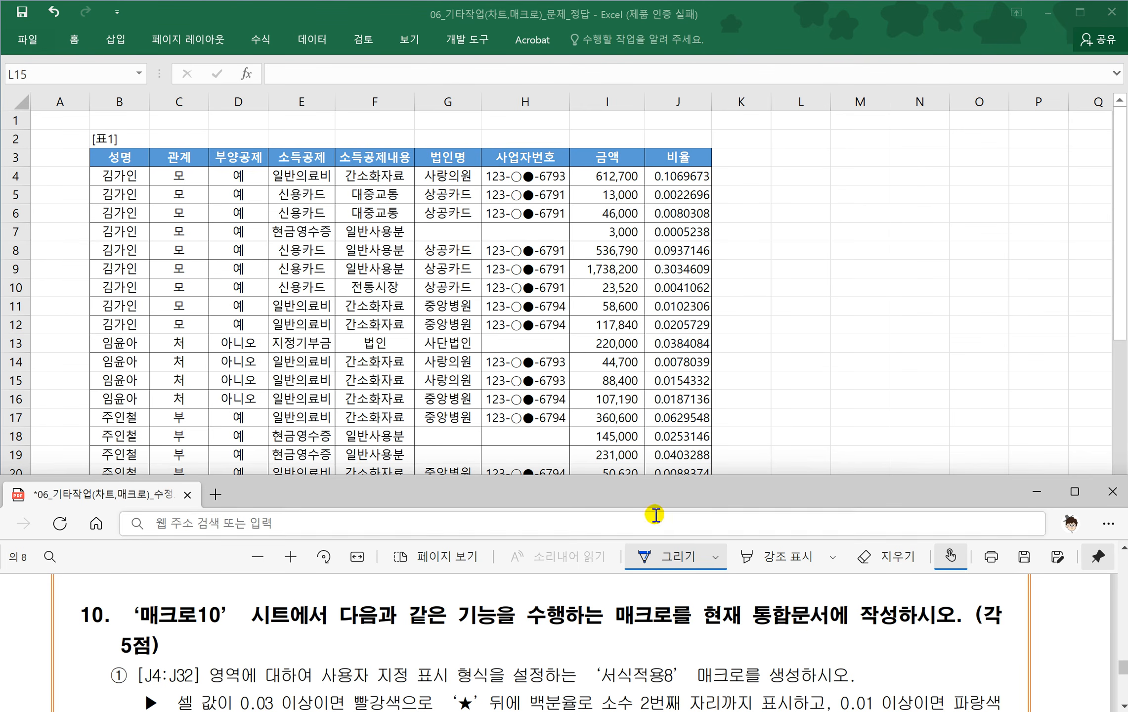
pyautogui.click(775, 425)
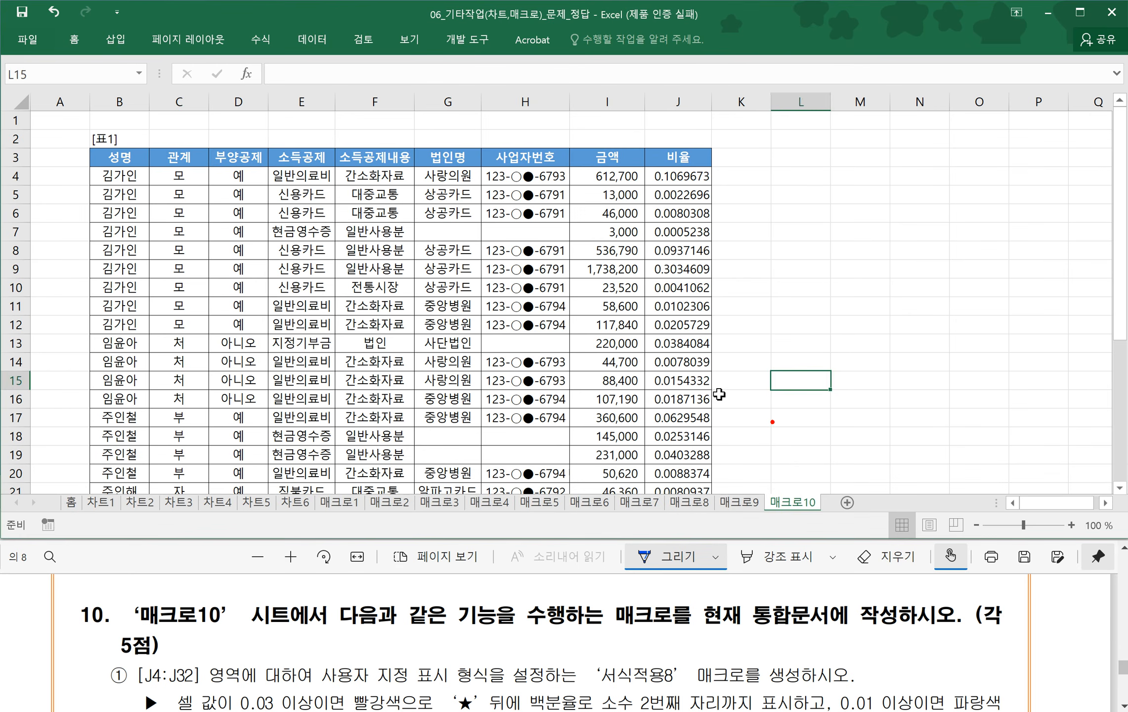
pyautogui.click(748, 303)
pyautogui.click(756, 271)
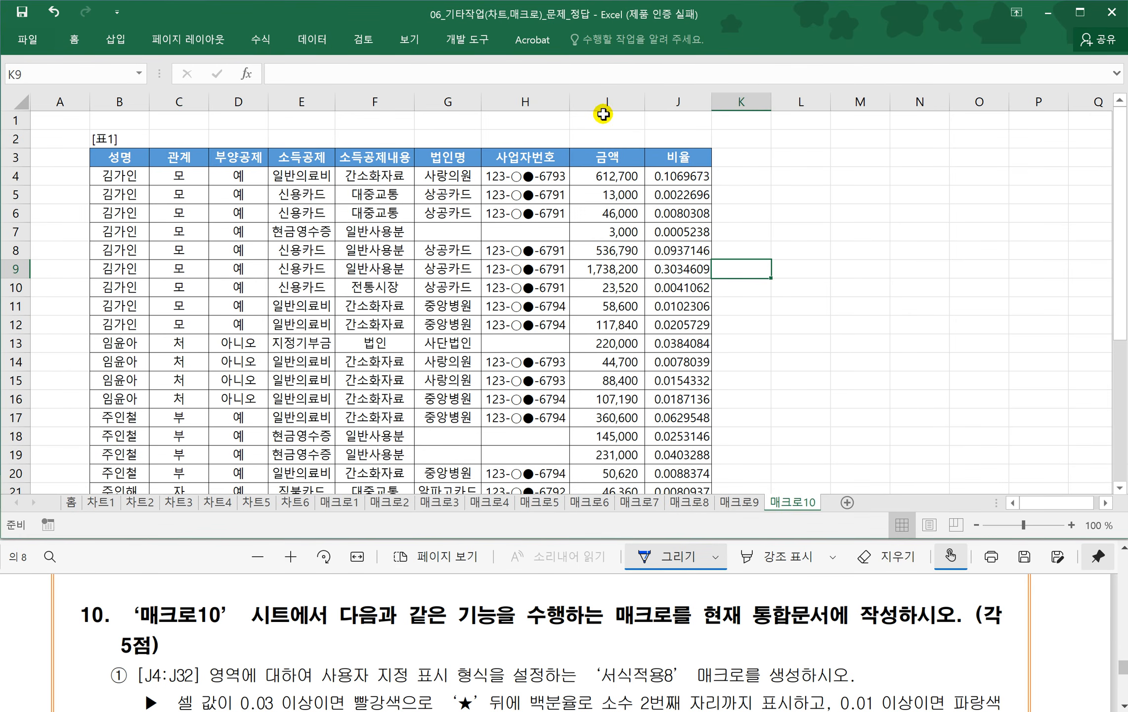
# - Start recording a macro named 서식적용8, stored in the current workbook
pyautogui.click(462, 38)
pyautogui.click(130, 67)
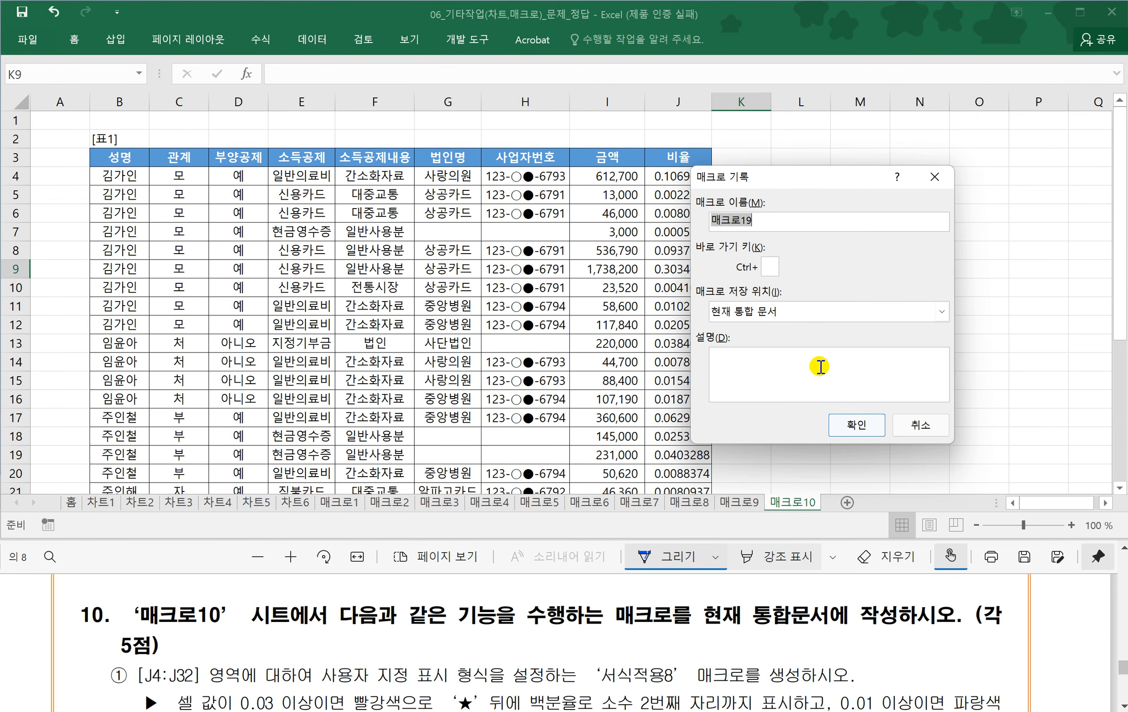
pyautogui.write('서식적용8')
pyautogui.click(861, 428)
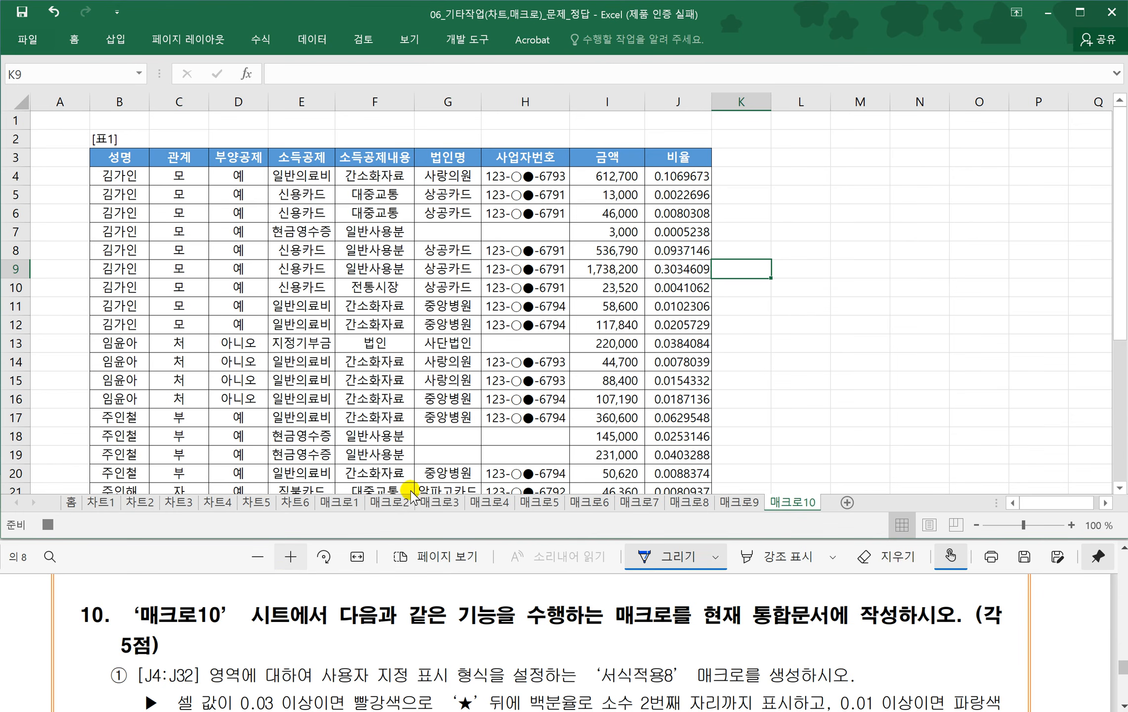
# - Select J4:J32, then turn off touch drawing in the PDF viewer and show the 서식적용8 format requirements
pyautogui.click(677, 176)
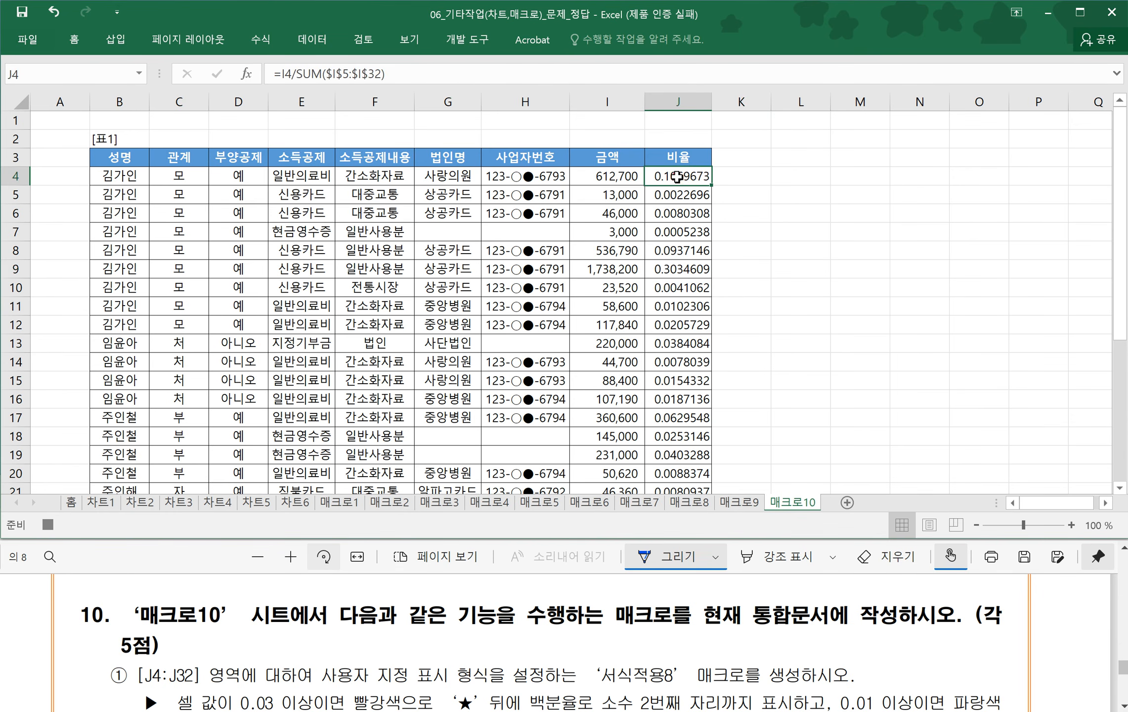
pyautogui.hotkey('ctrl', 'shift', 'Down')
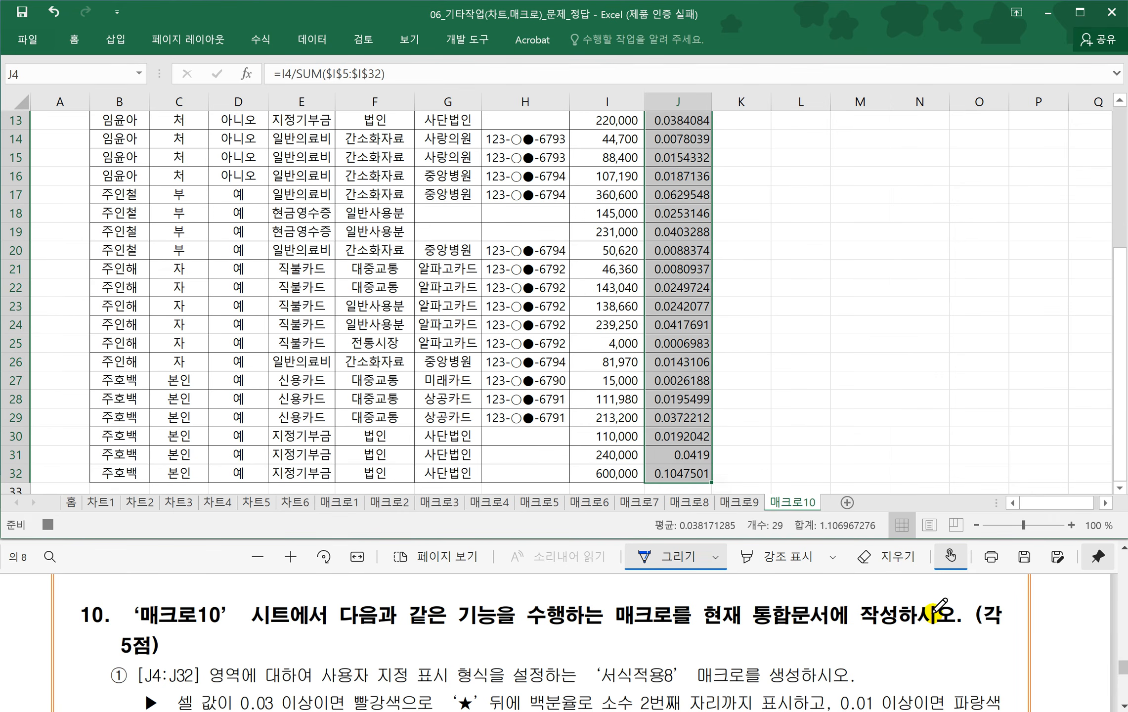
pyautogui.moveTo(77, 647); pyautogui.dragTo(81, 659)
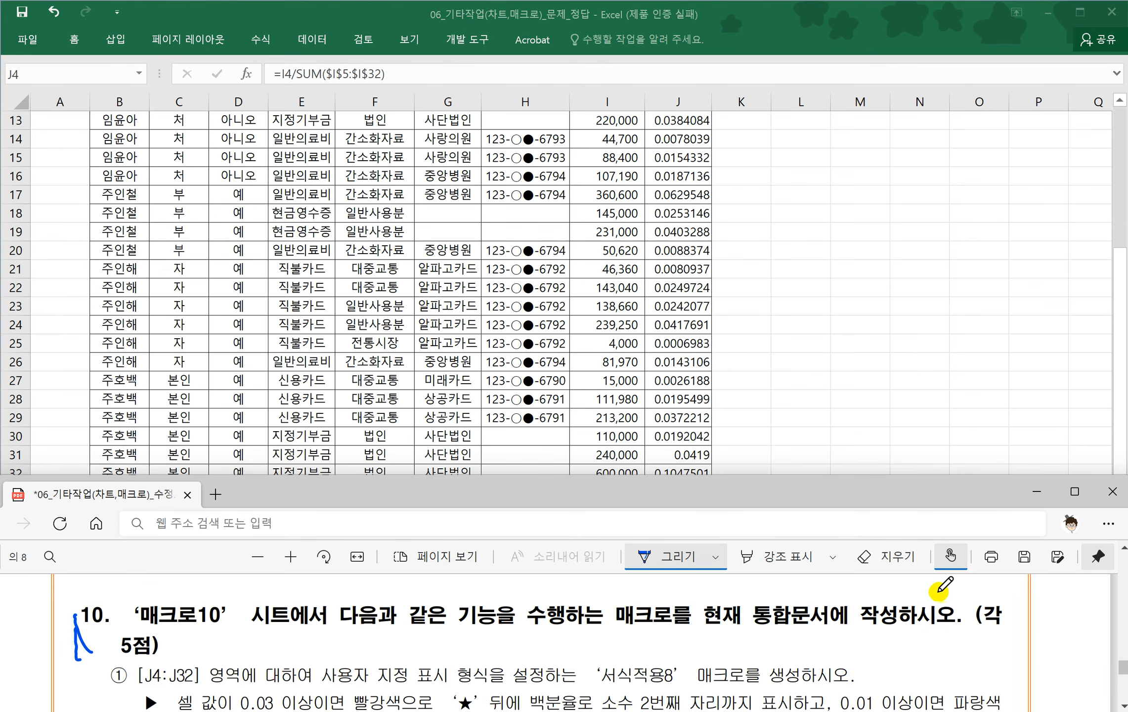
pyautogui.click(949, 557)
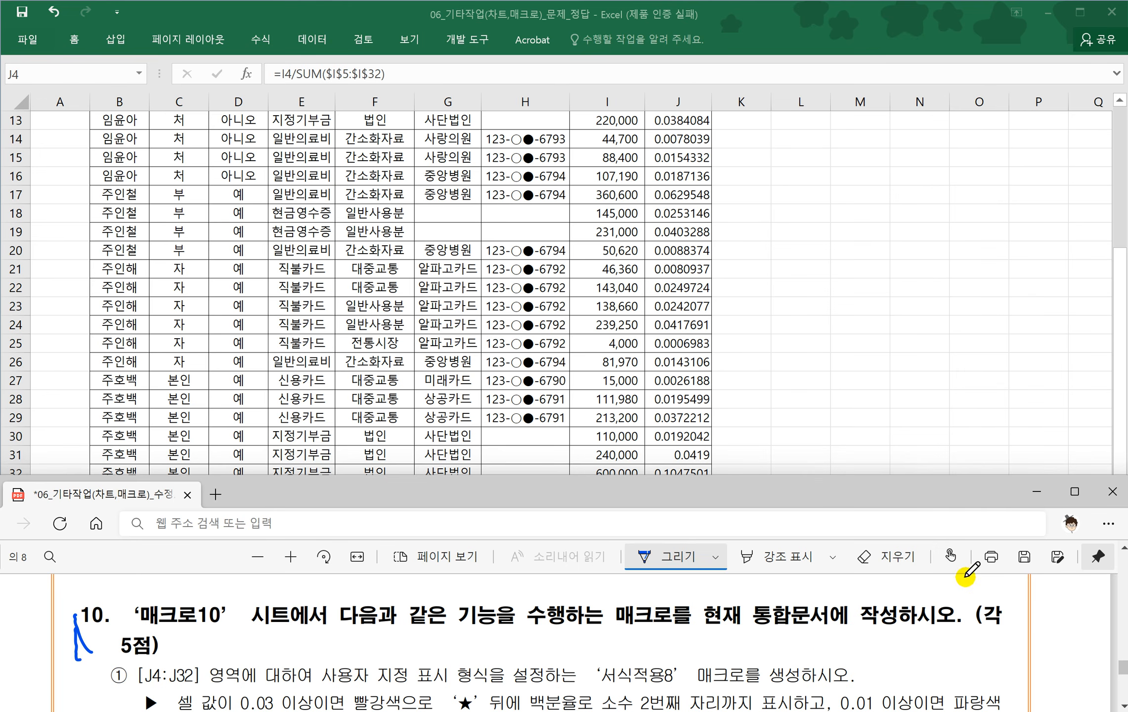
pyautogui.scroll(-2, 970, 581)
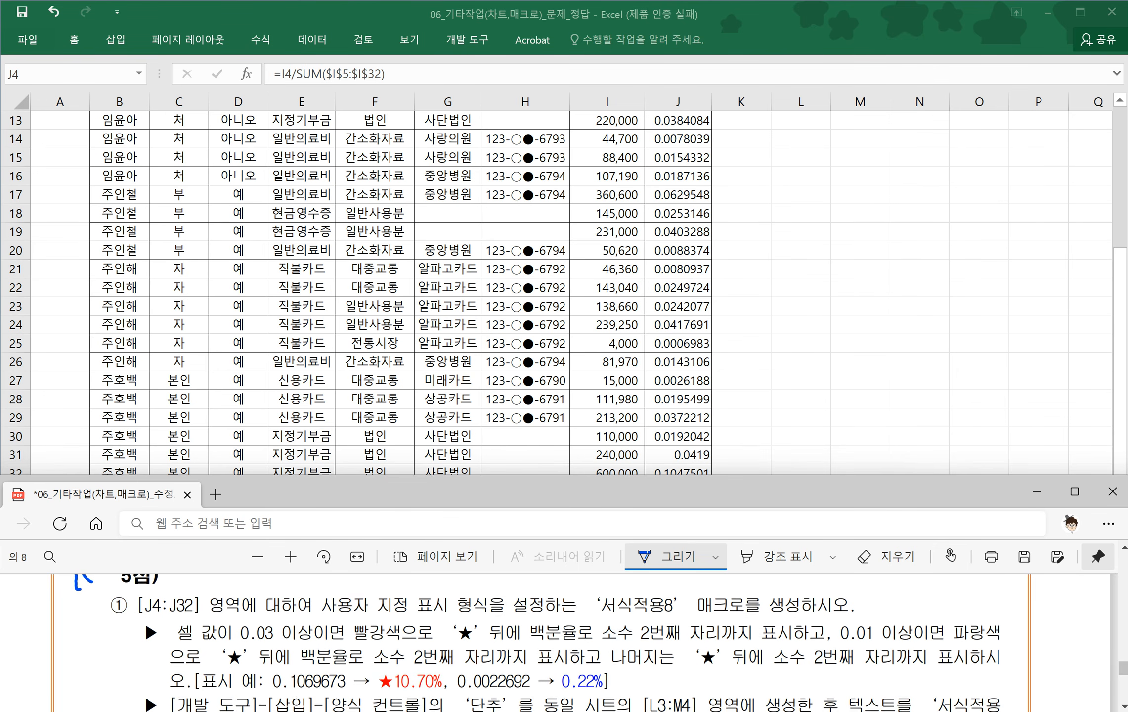
# - Begin a custom number format for J4:J32 with the section [빨강][>=0.03]★0.00%;
pyautogui.click(678, 182)
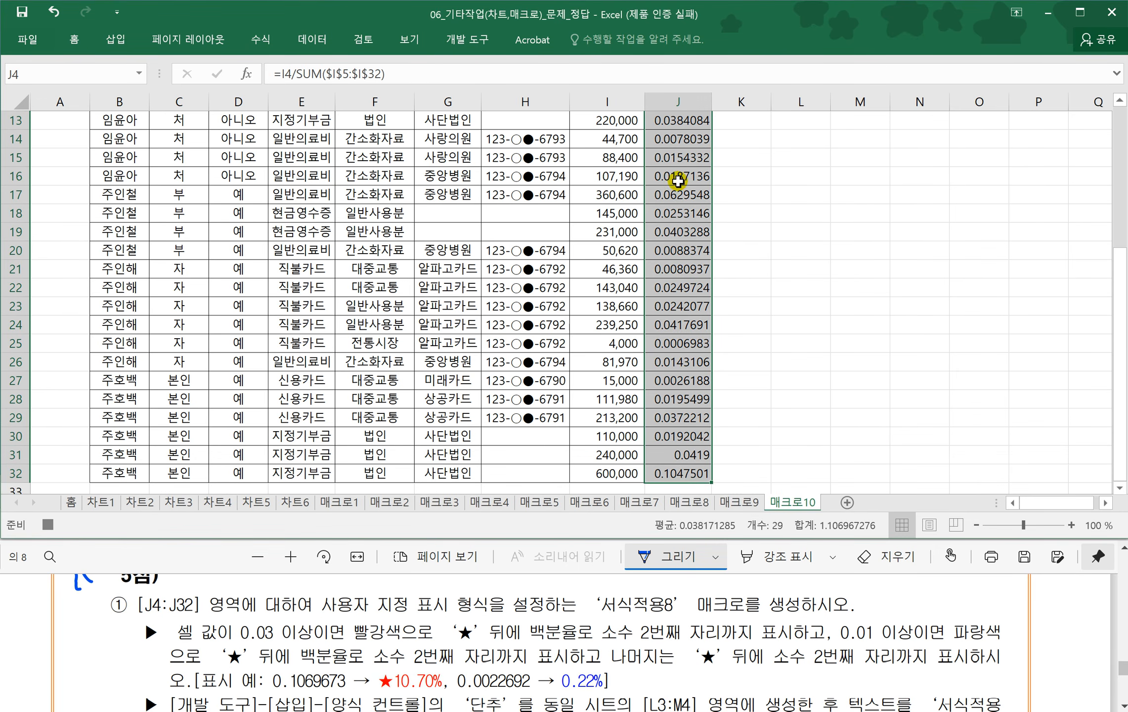
pyautogui.scroll(4, 684, 187)
pyautogui.hotkey('ctrl', '1')
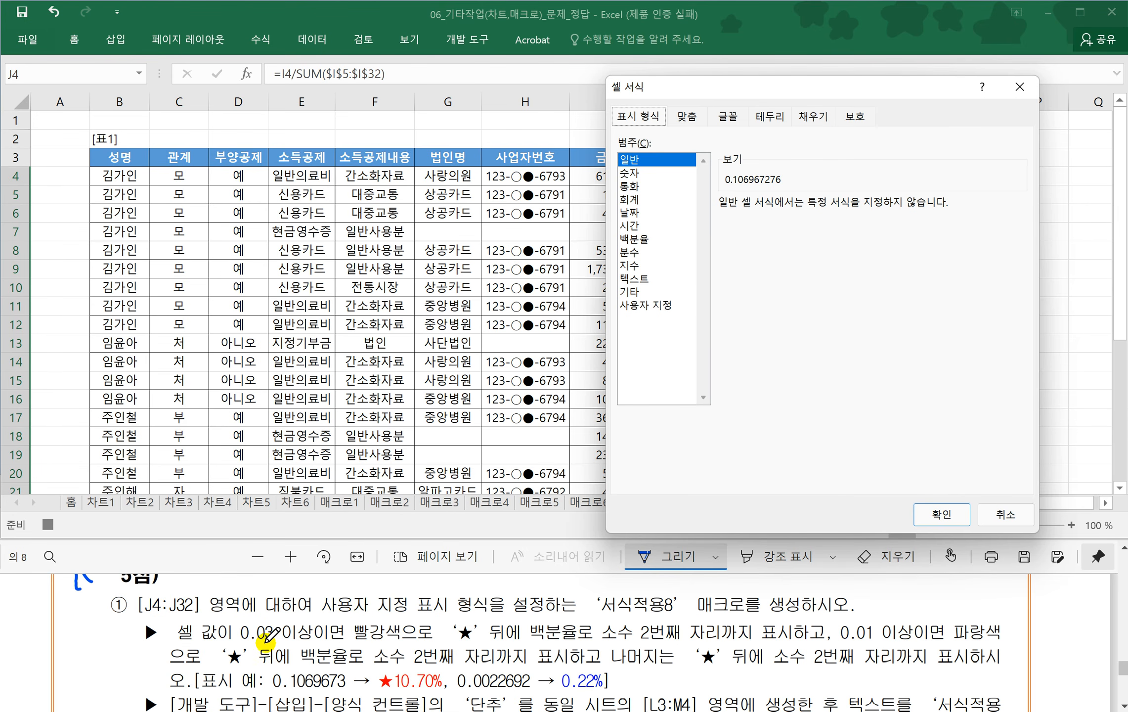
pyautogui.click(652, 305)
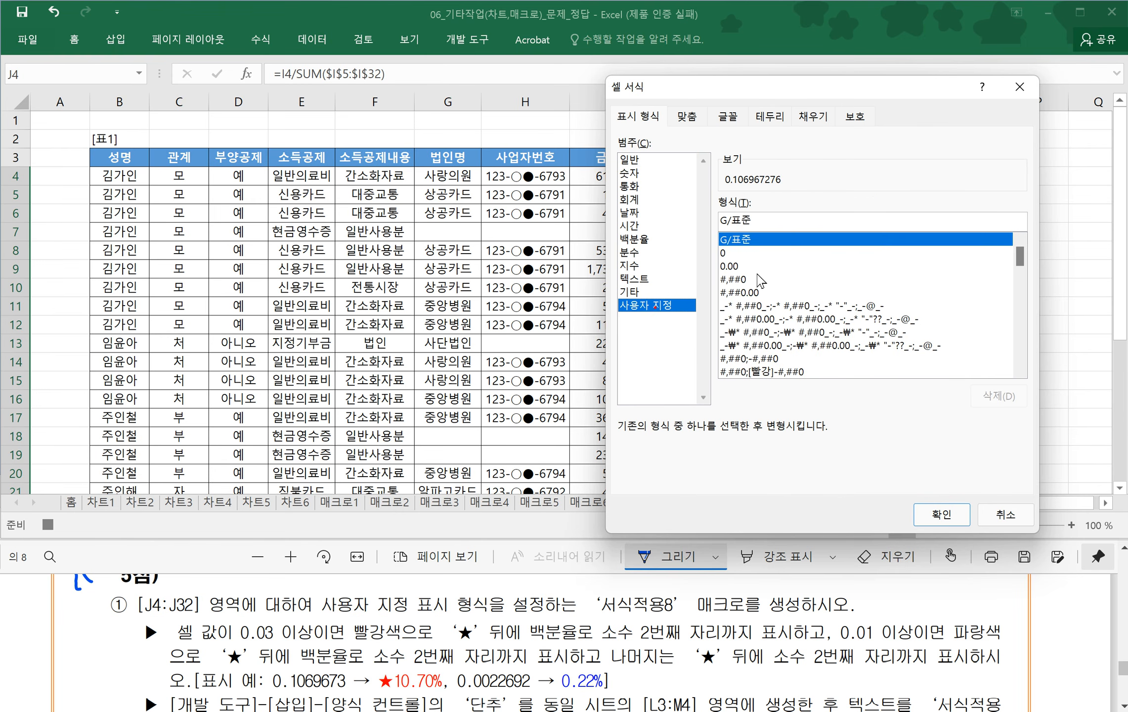
pyautogui.moveTo(777, 222); pyautogui.dragTo(672, 218)
pyautogui.press('Delete')
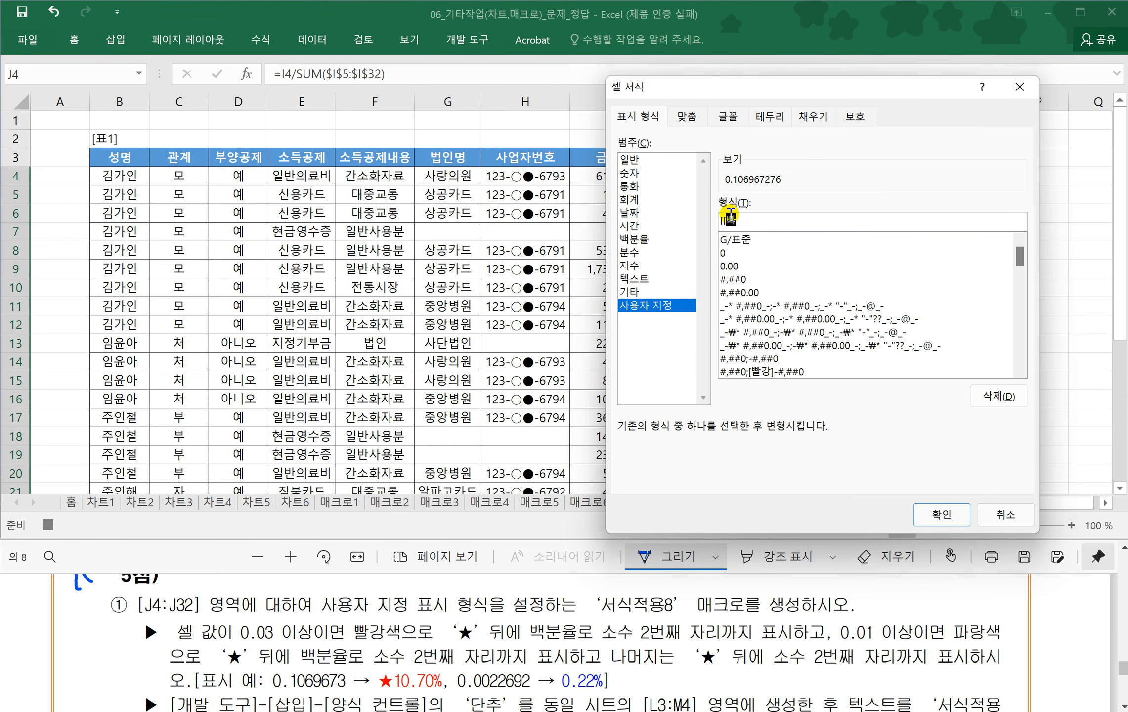
pyautogui.write('빨가')
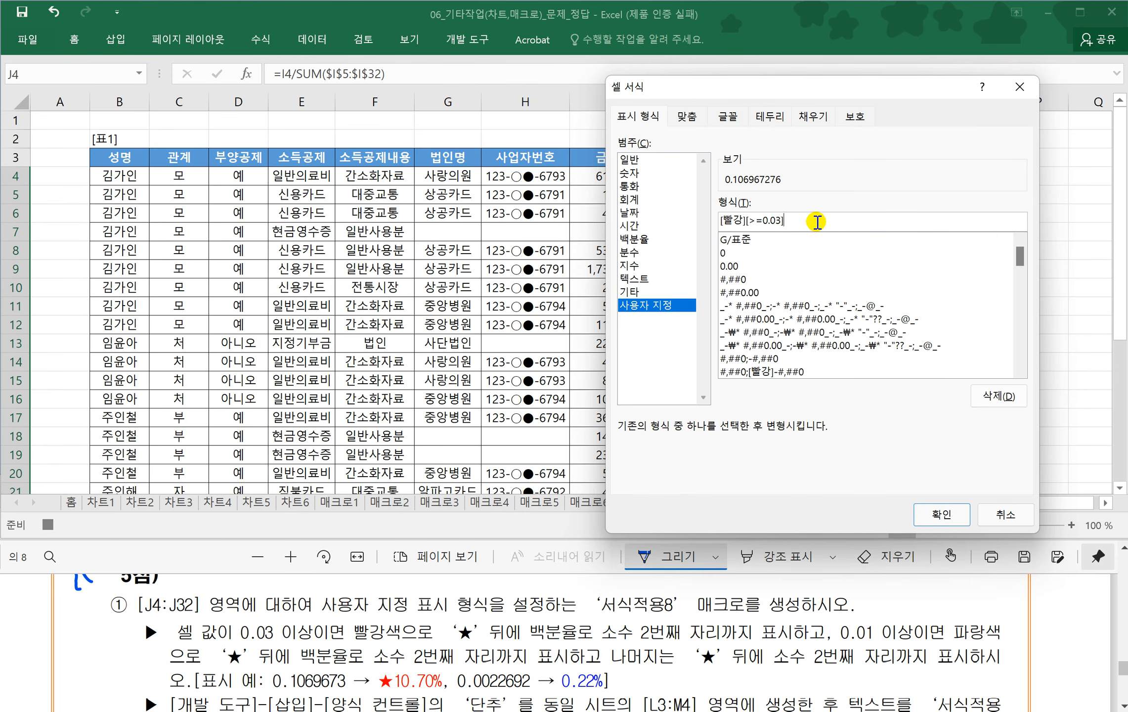
pyautogui.write('ㅁ')
pyautogui.press('Hangul_Hanja')
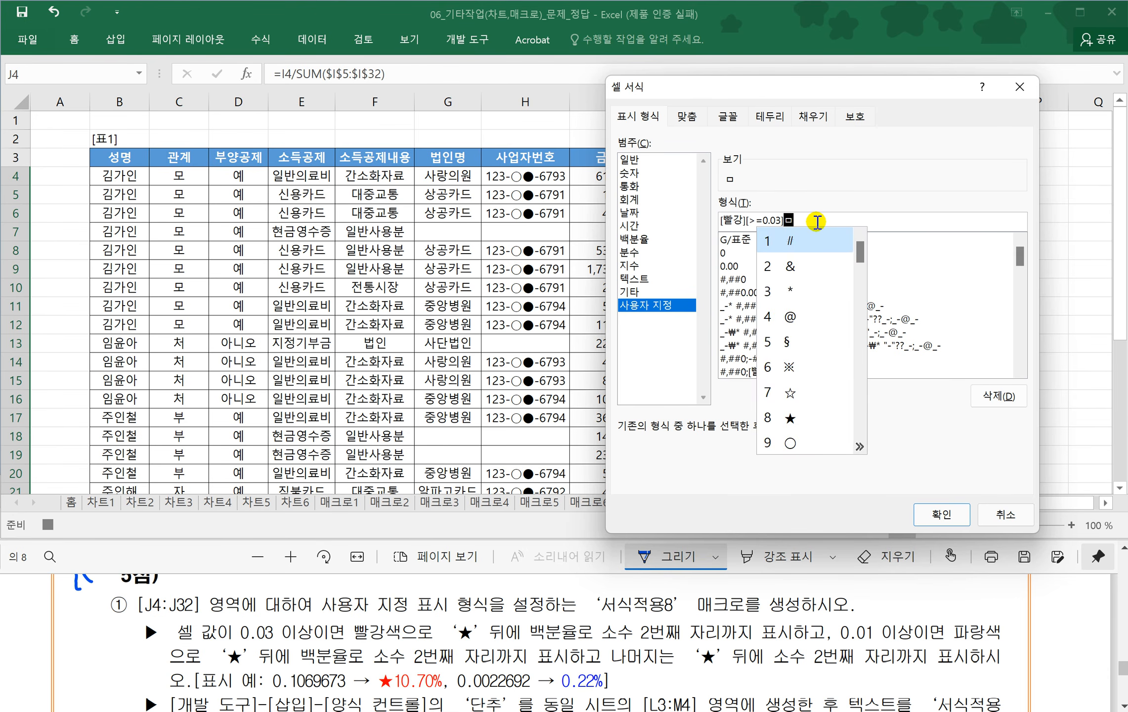
pyautogui.press('8')
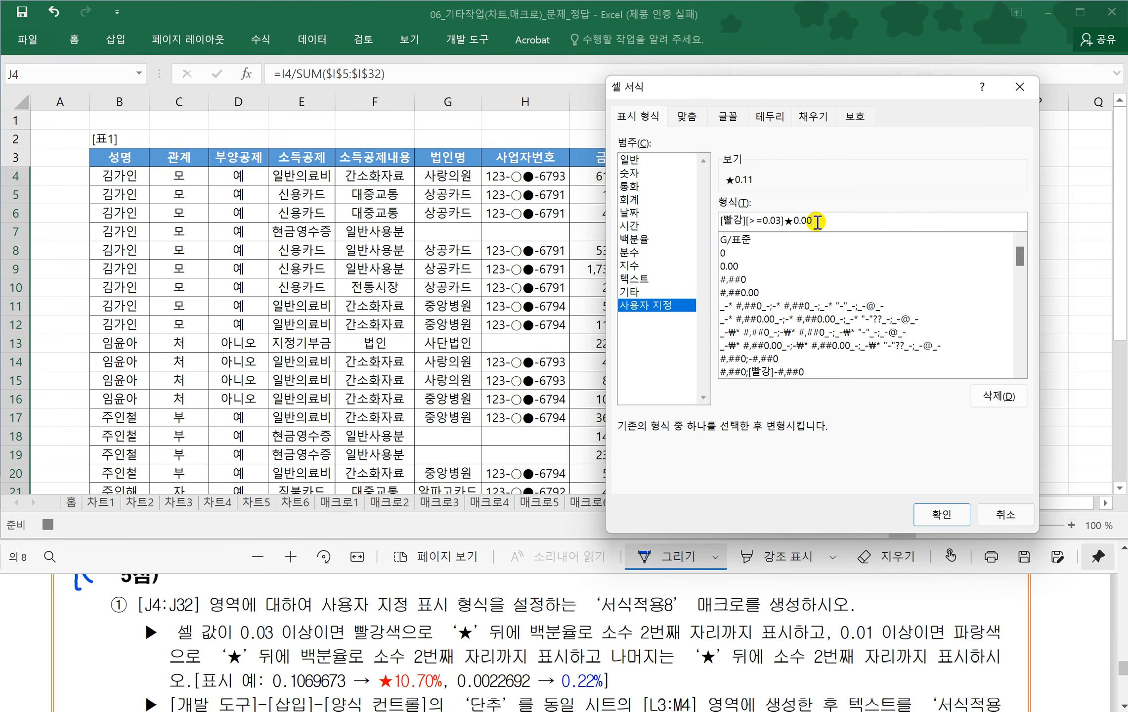
pyautogui.write('0.00%;')
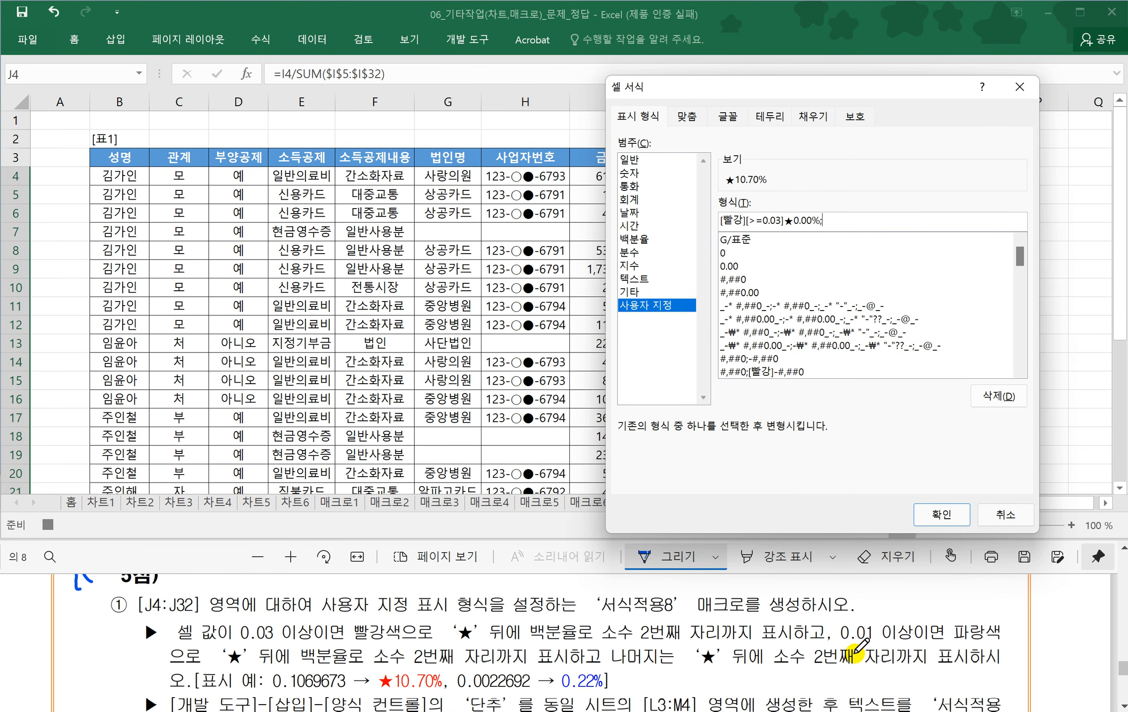
# - Underline the 0.01 이상이면 파랑색 condition in the PDF and add the format section [파랑][>=0.01]★0.00%;
pyautogui.moveTo(840, 644); pyautogui.dragTo(989, 644)
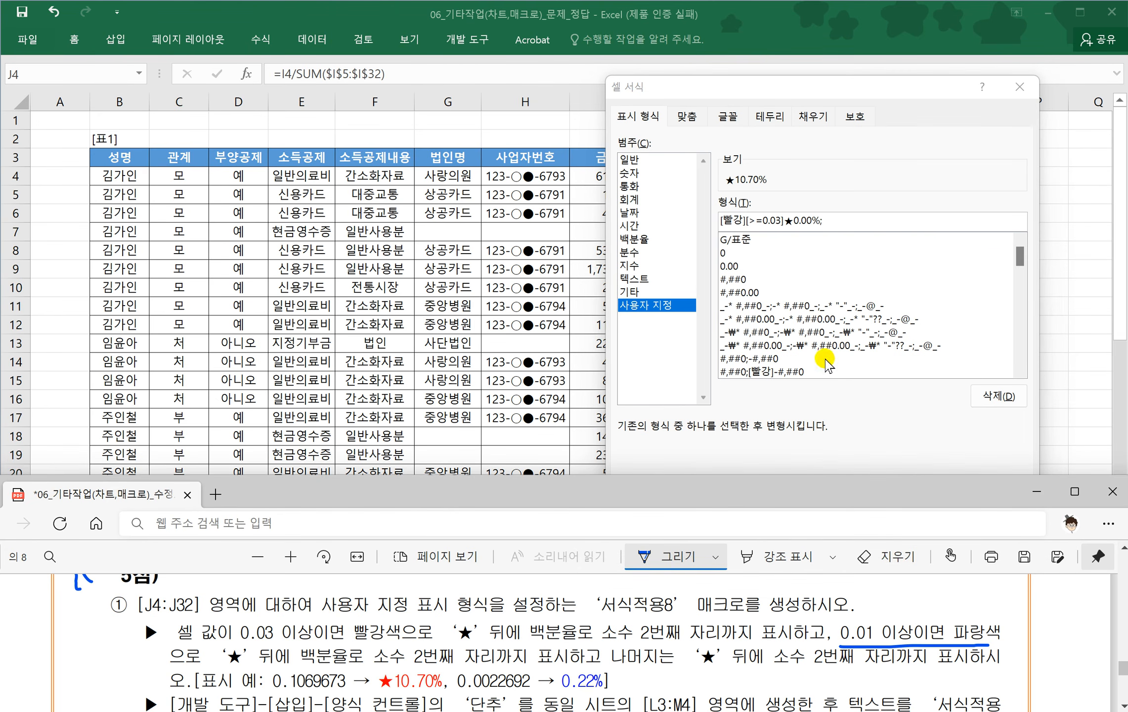
pyautogui.click(840, 220)
pyautogui.write('[파')
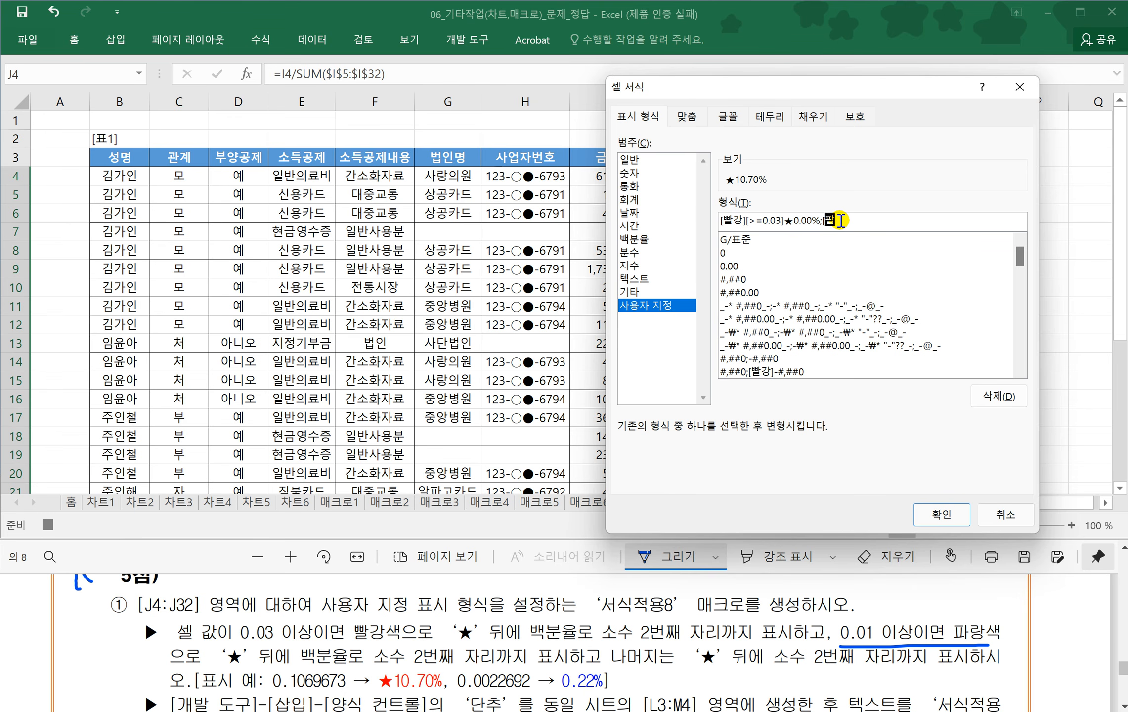
pyautogui.write('랑')
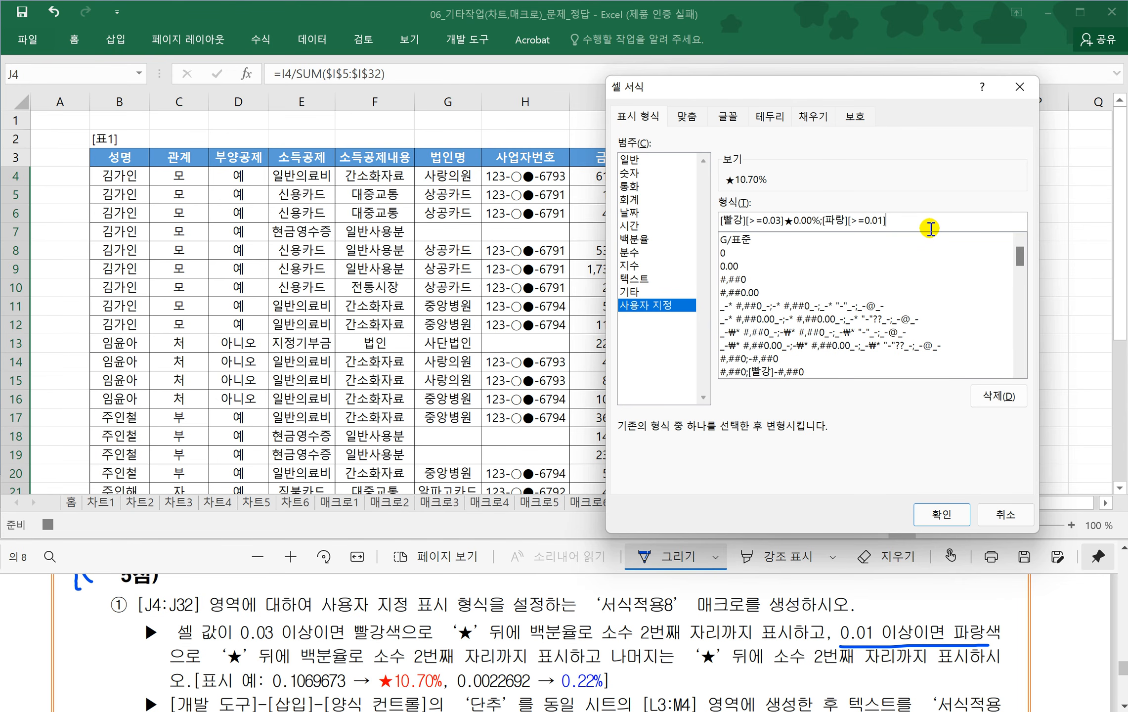
pyautogui.press('Hangul_Hanja')
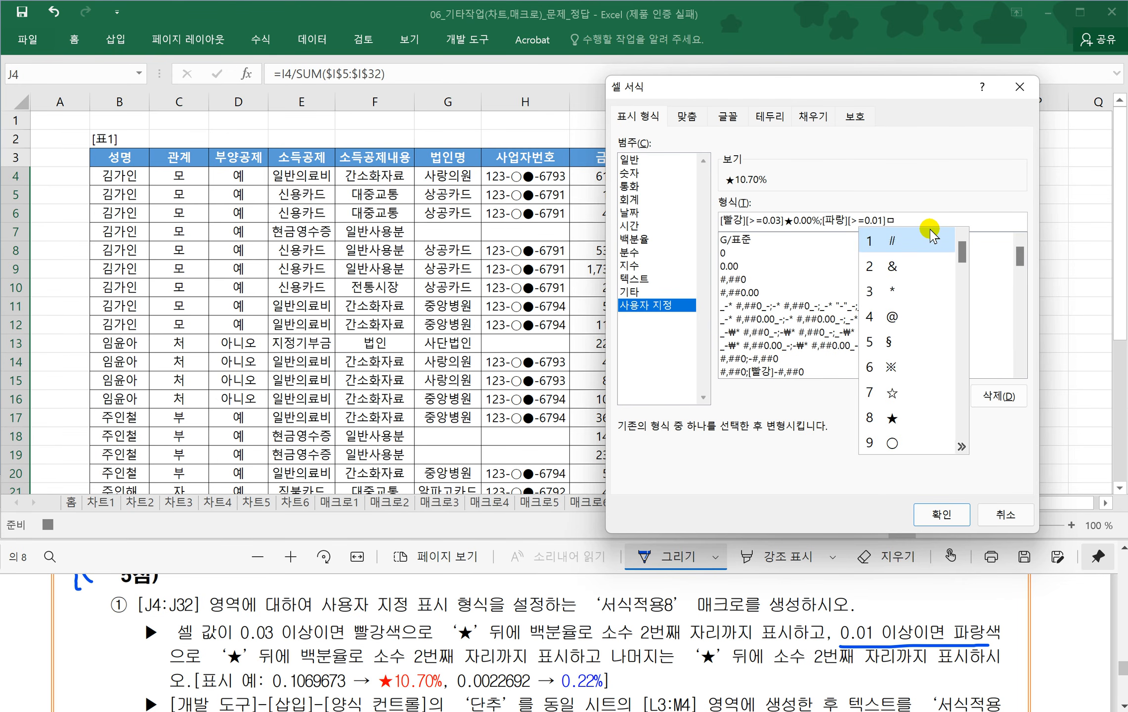
pyautogui.press('8')
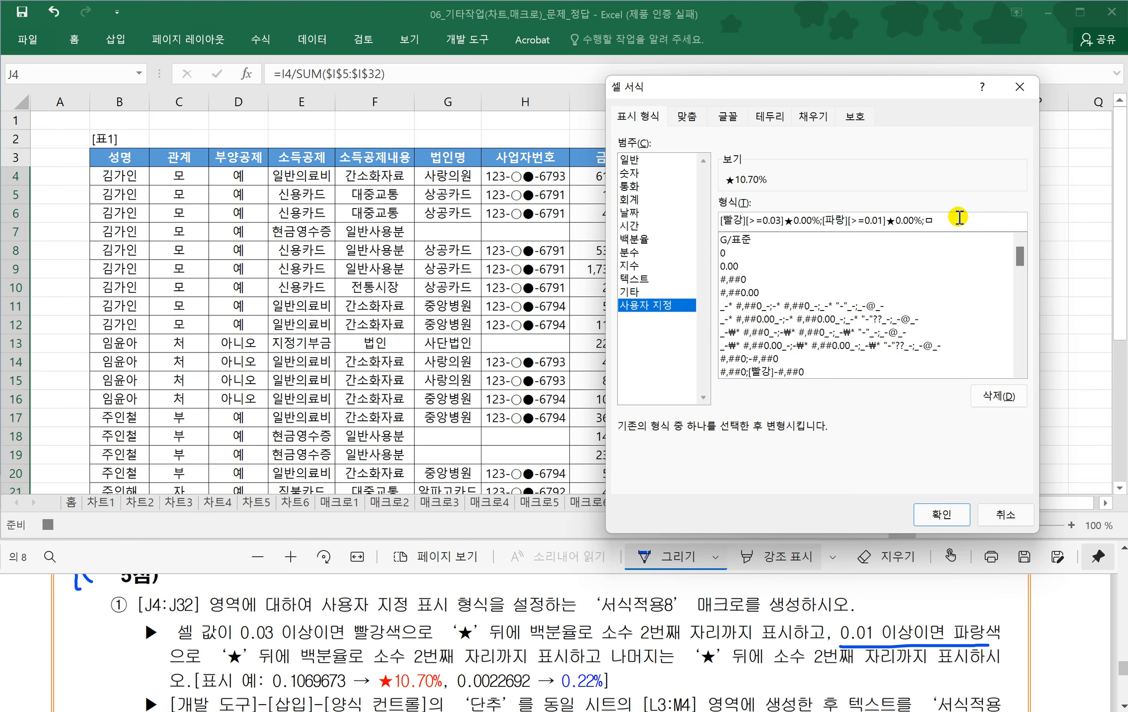
# - Complete the custom number format for J4:J32 with the final section ★0.00% and apply it
pyautogui.press('Hangul_Hanja')
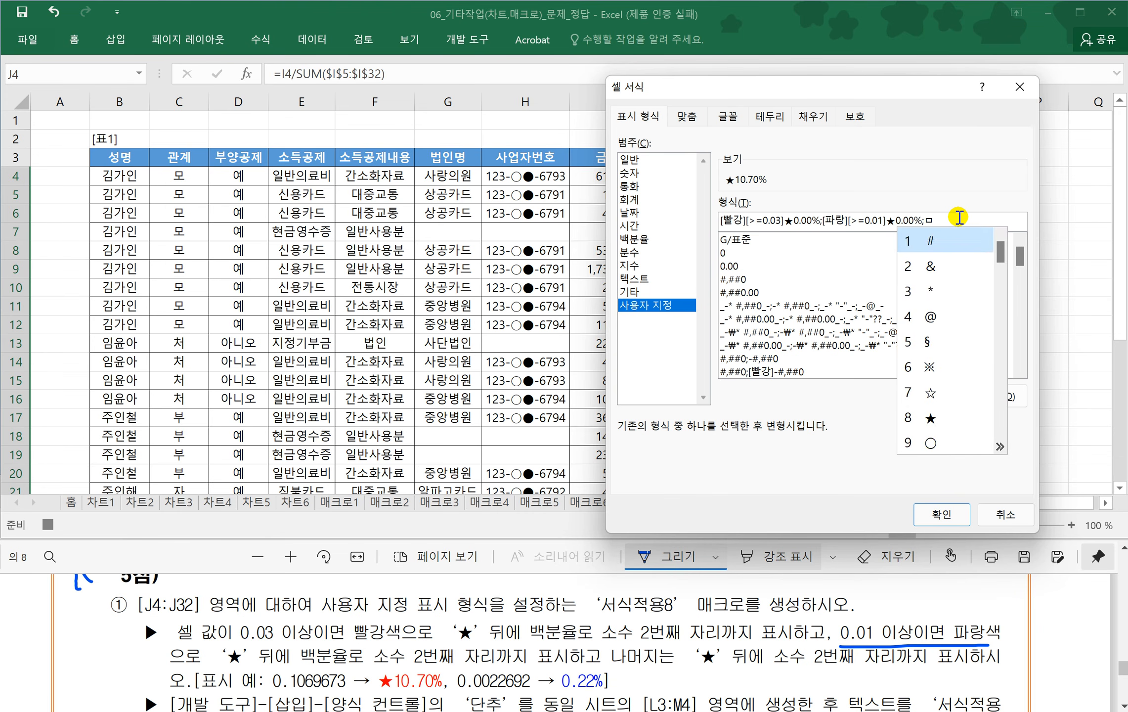
pyautogui.press('8')
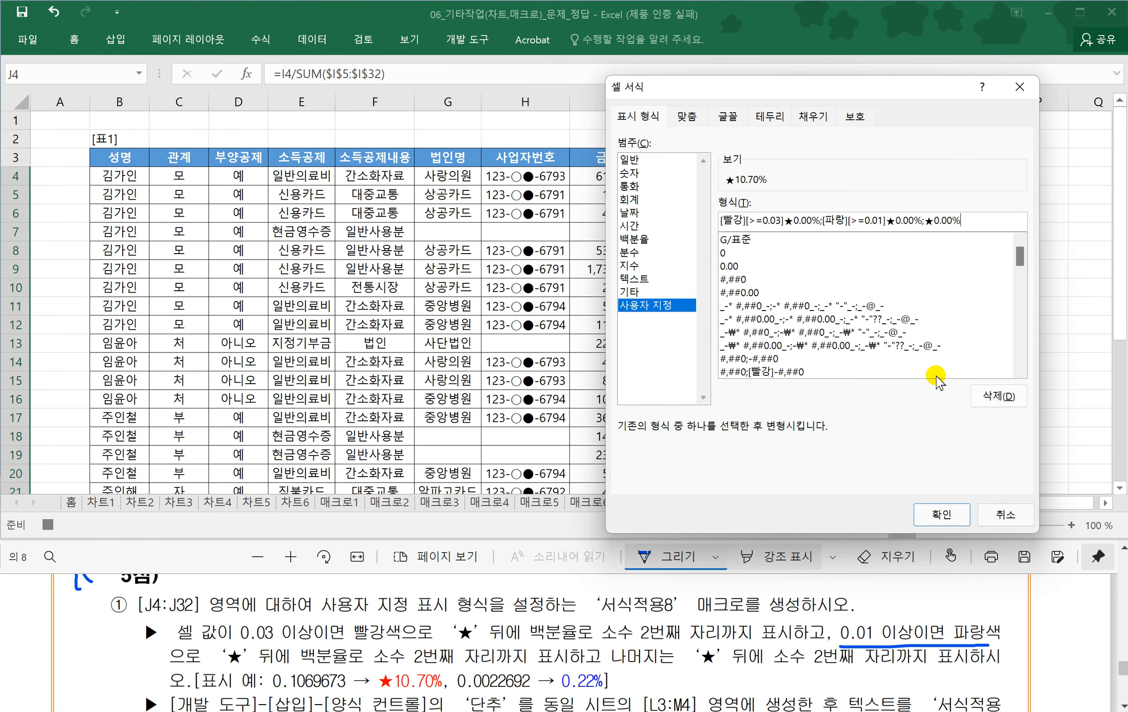
pyautogui.click(939, 515)
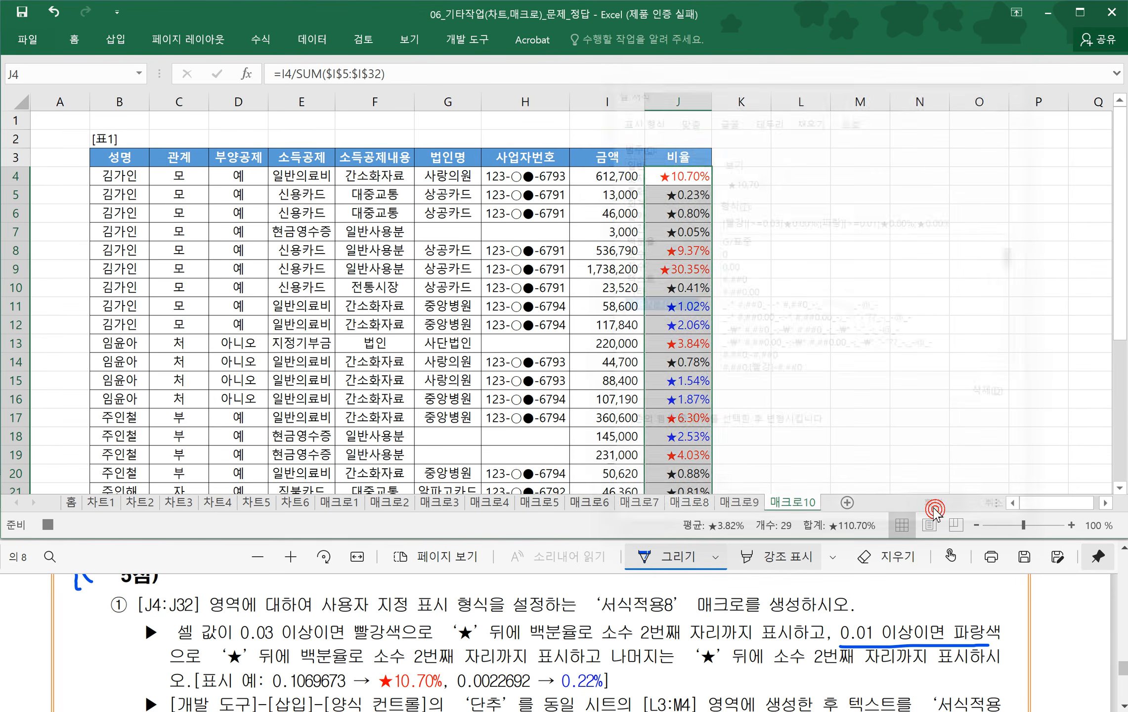
# - Stop recording the 서식적용8 macro and deselect J4:J32
pyautogui.click(469, 41)
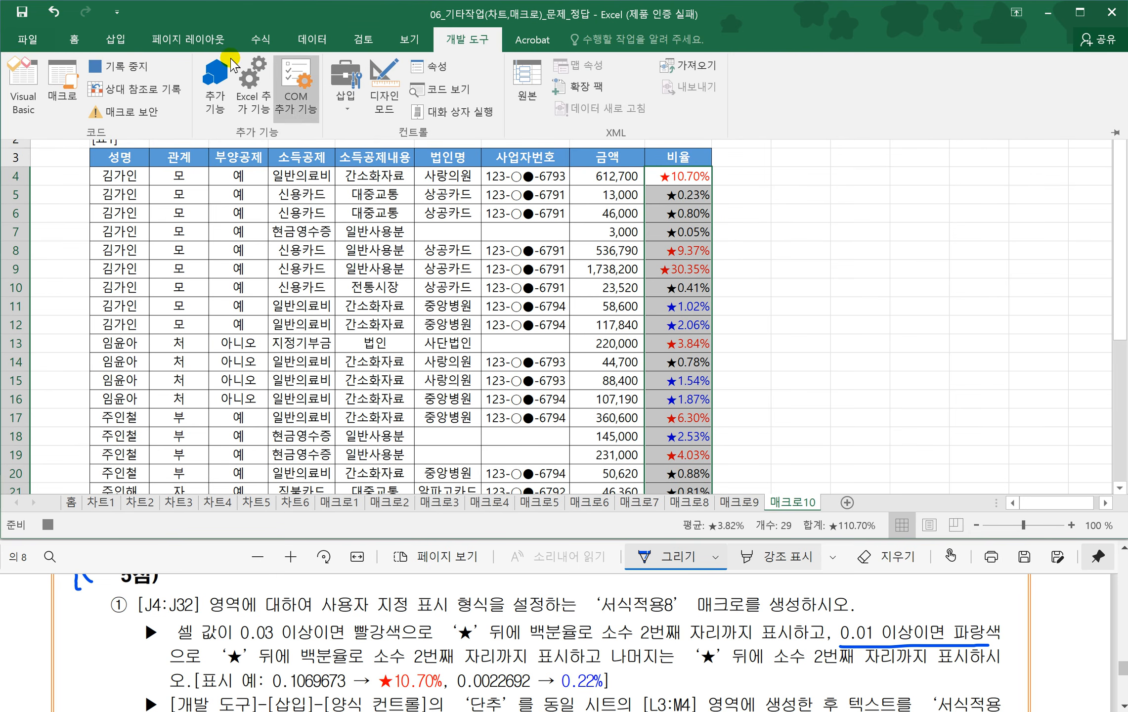
pyautogui.click(121, 66)
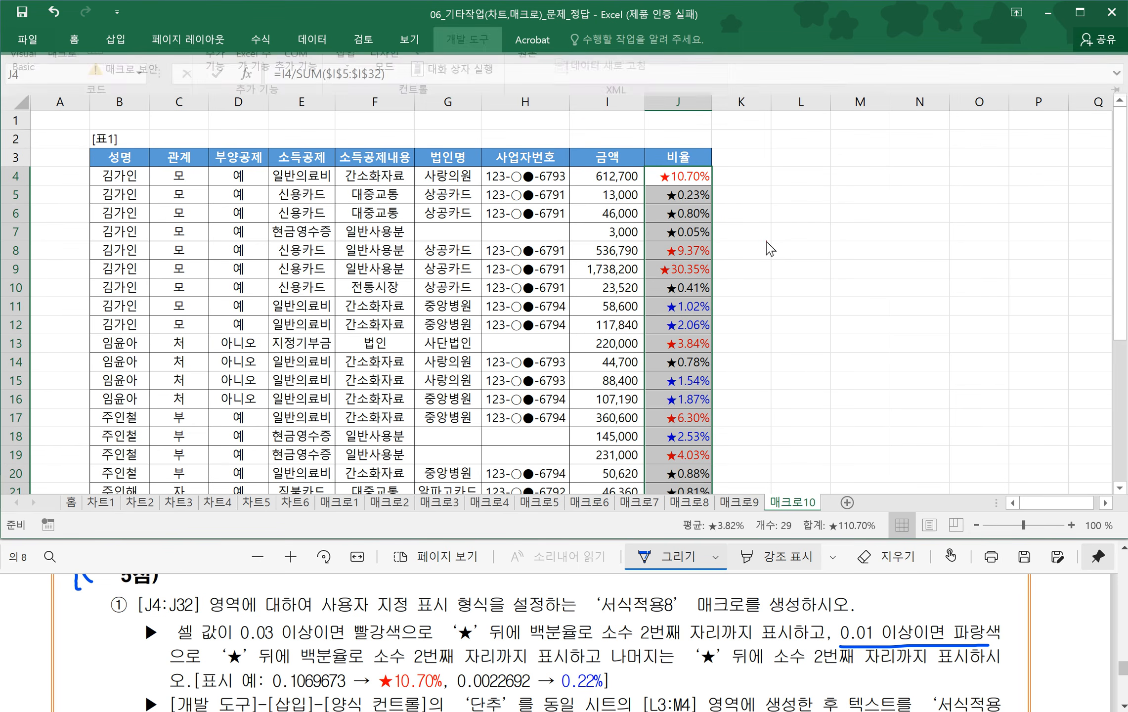
pyautogui.click(766, 251)
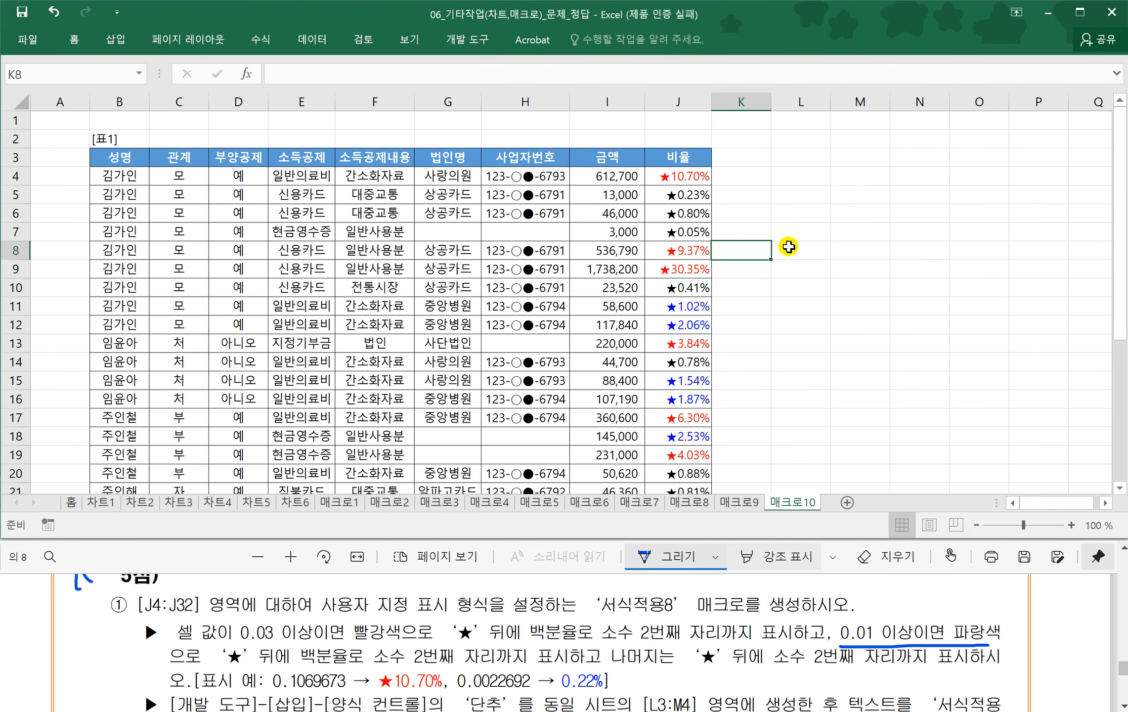
pyautogui.click(763, 349)
# - Insert a form-control button over L3:M4 and assign the 서식적용8 macro to it
pyautogui.click(514, 606)
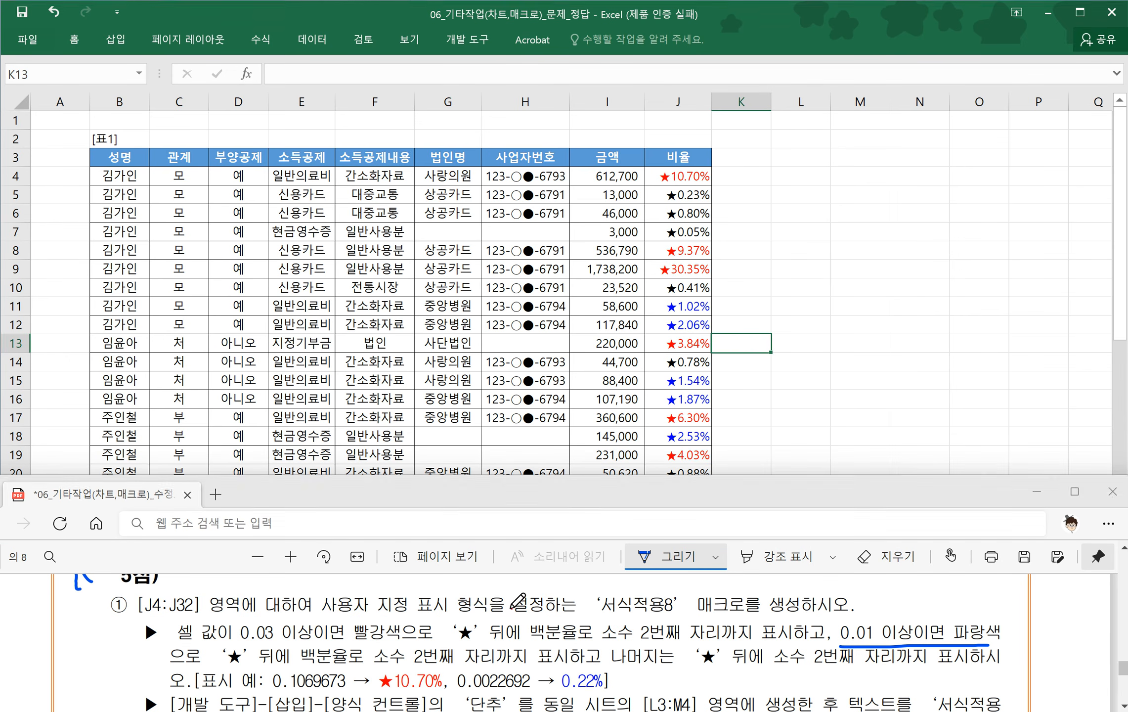
pyautogui.scroll(-1, 573, 621)
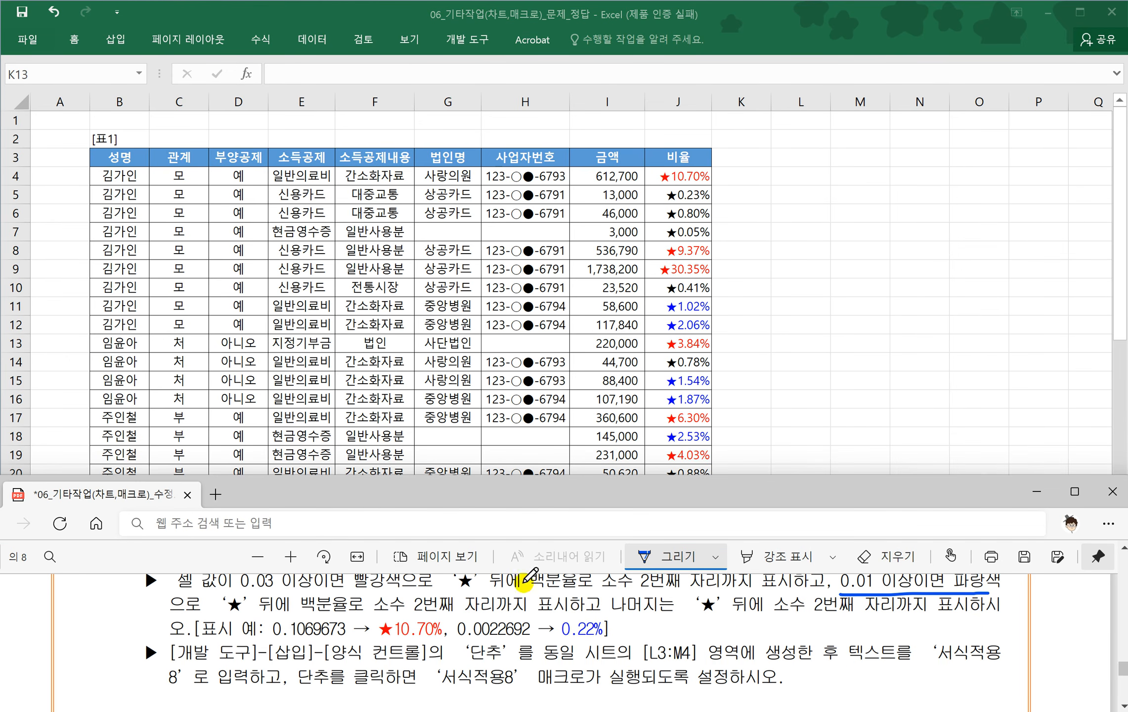
pyautogui.click(766, 341)
pyautogui.click(477, 44)
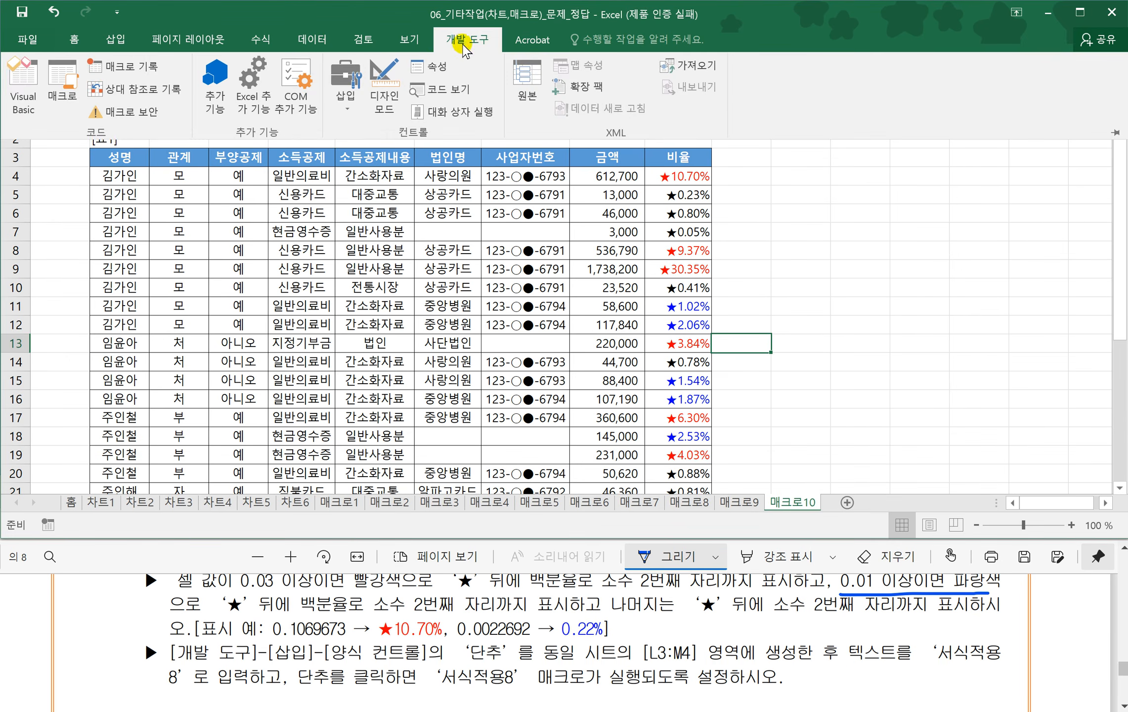
pyautogui.click(344, 118)
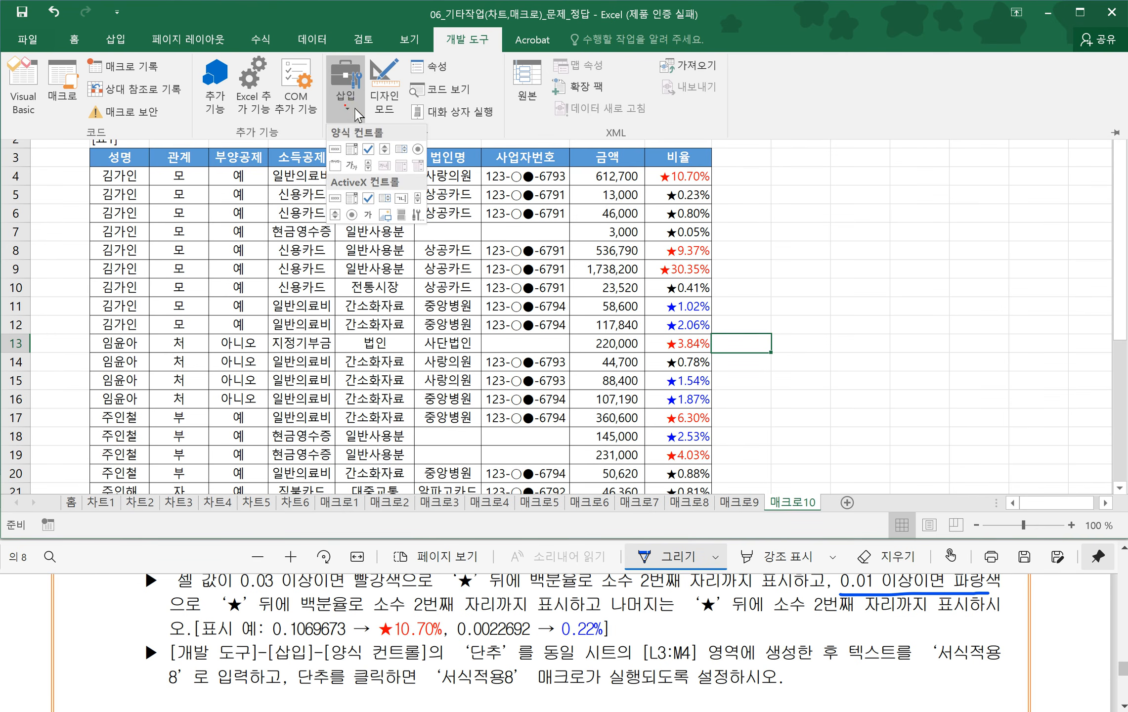
pyautogui.click(335, 155)
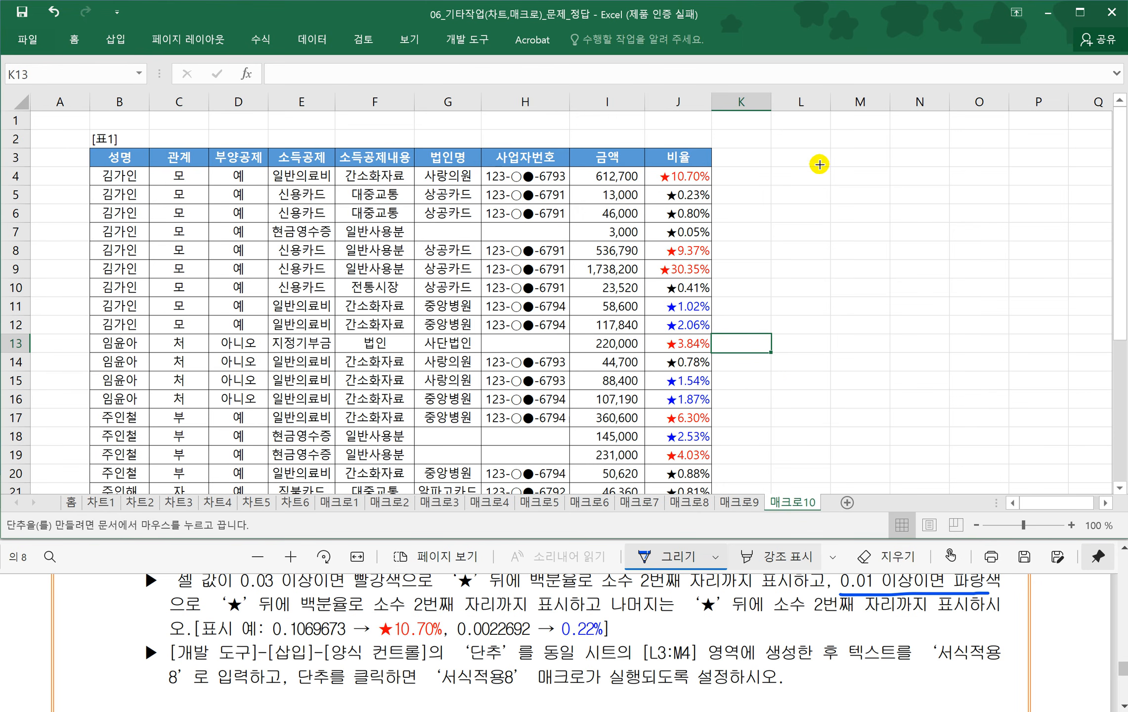
pyautogui.moveTo(770, 150); pyautogui.dragTo(874, 186)
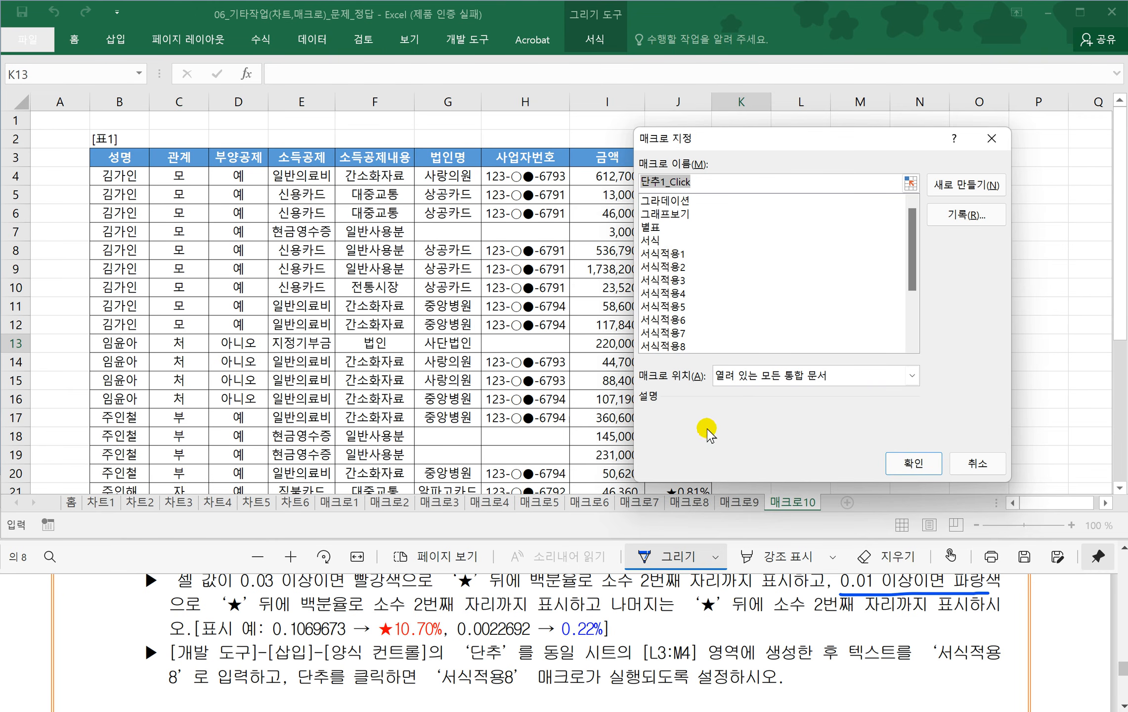
pyautogui.click(419, 595)
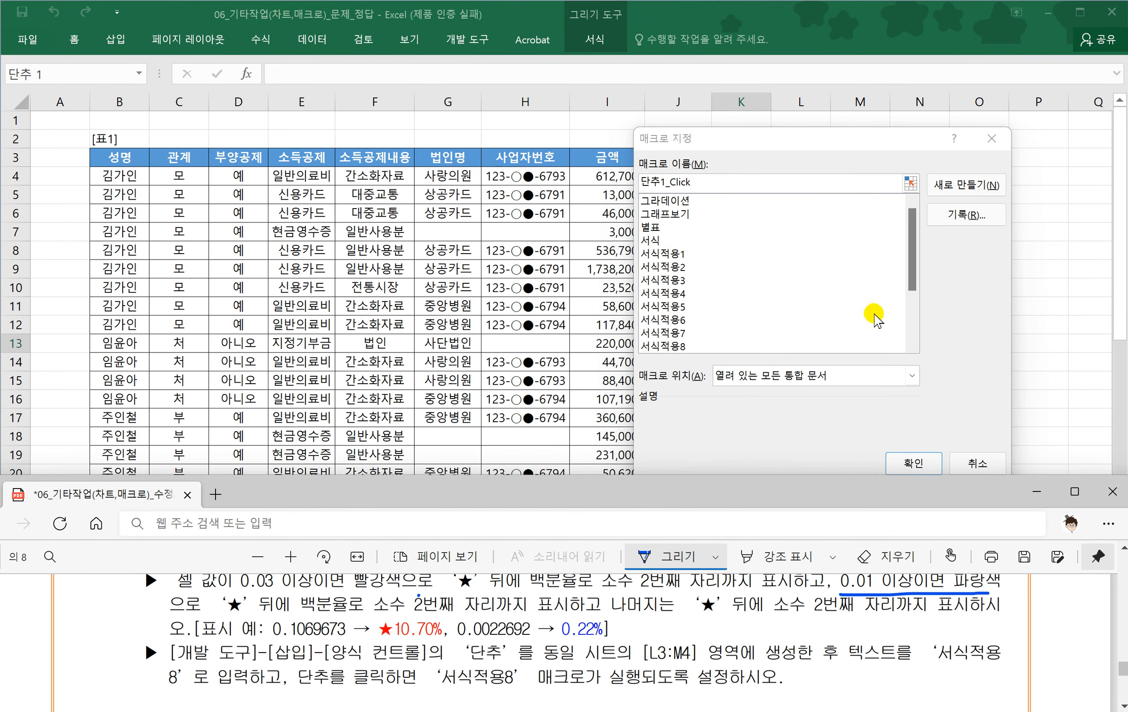
pyautogui.click(675, 346)
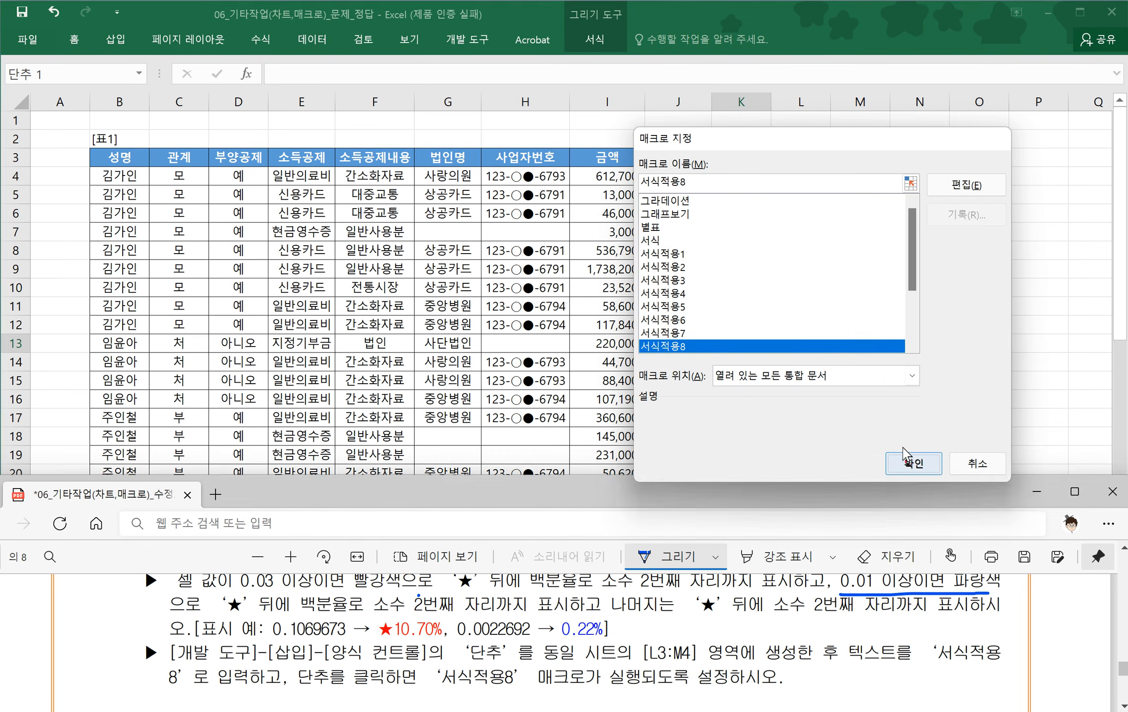
pyautogui.click(913, 463)
# - Underline the button text requirement in the PDF and label the button over L3:M4 서식적용8
pyautogui.click(820, 170)
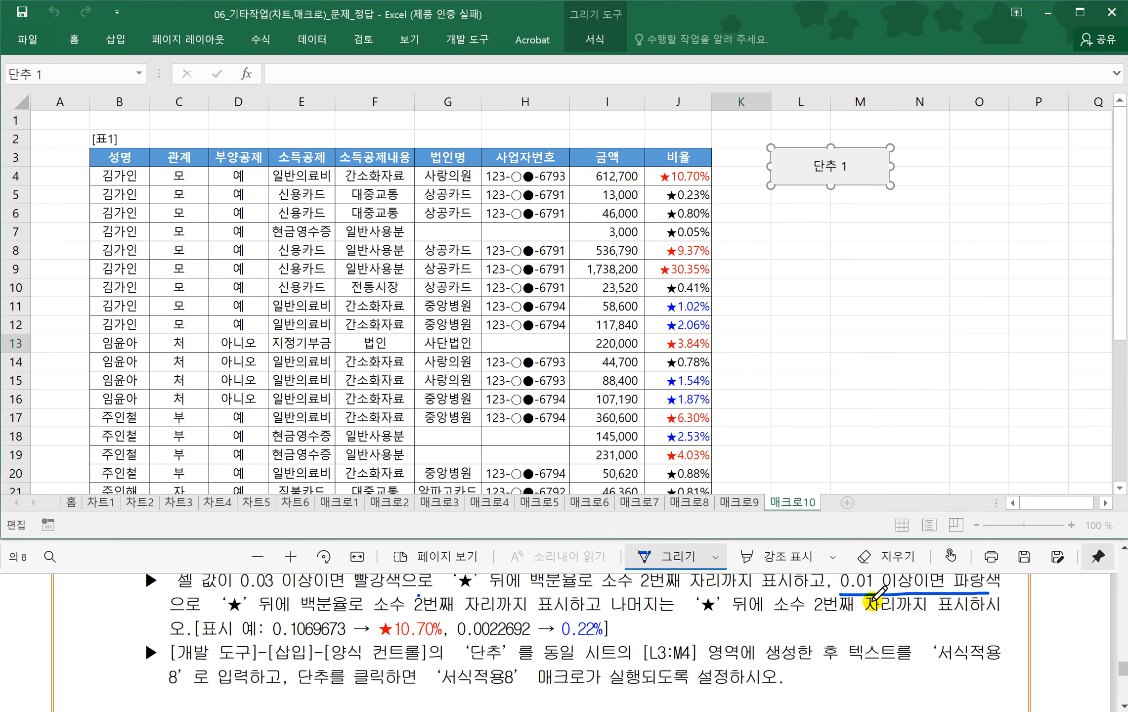
pyautogui.moveTo(849, 662); pyautogui.dragTo(1013, 665)
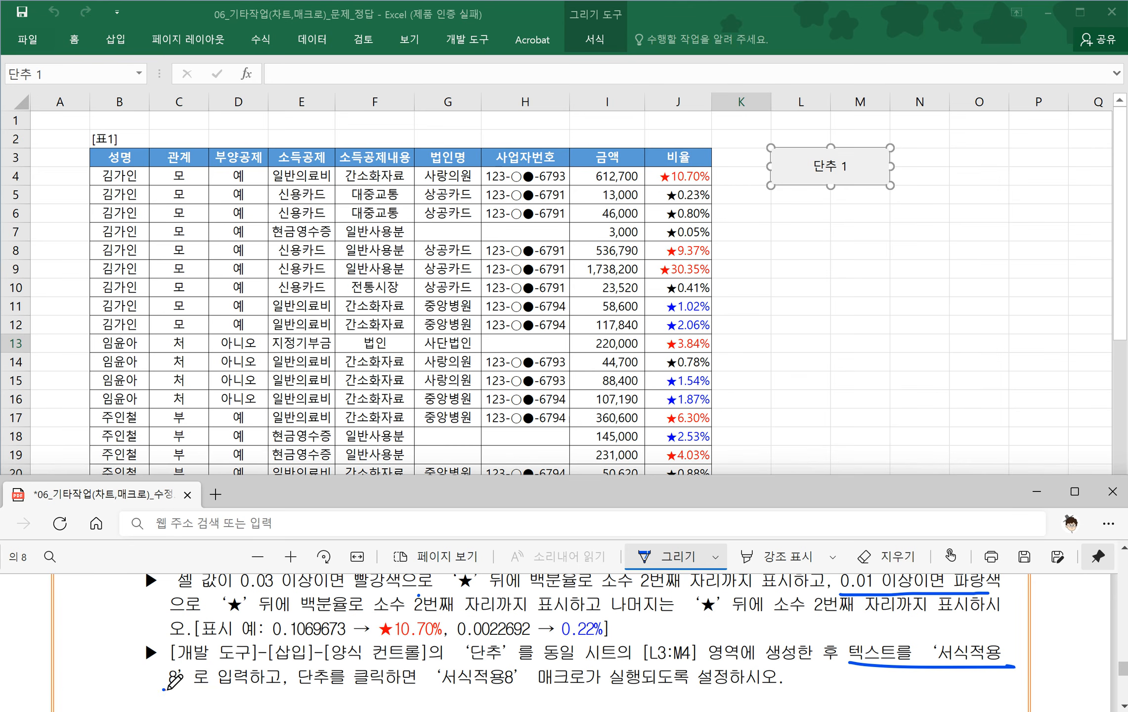
pyautogui.moveTo(163, 688); pyautogui.dragTo(223, 689)
pyautogui.click(820, 170)
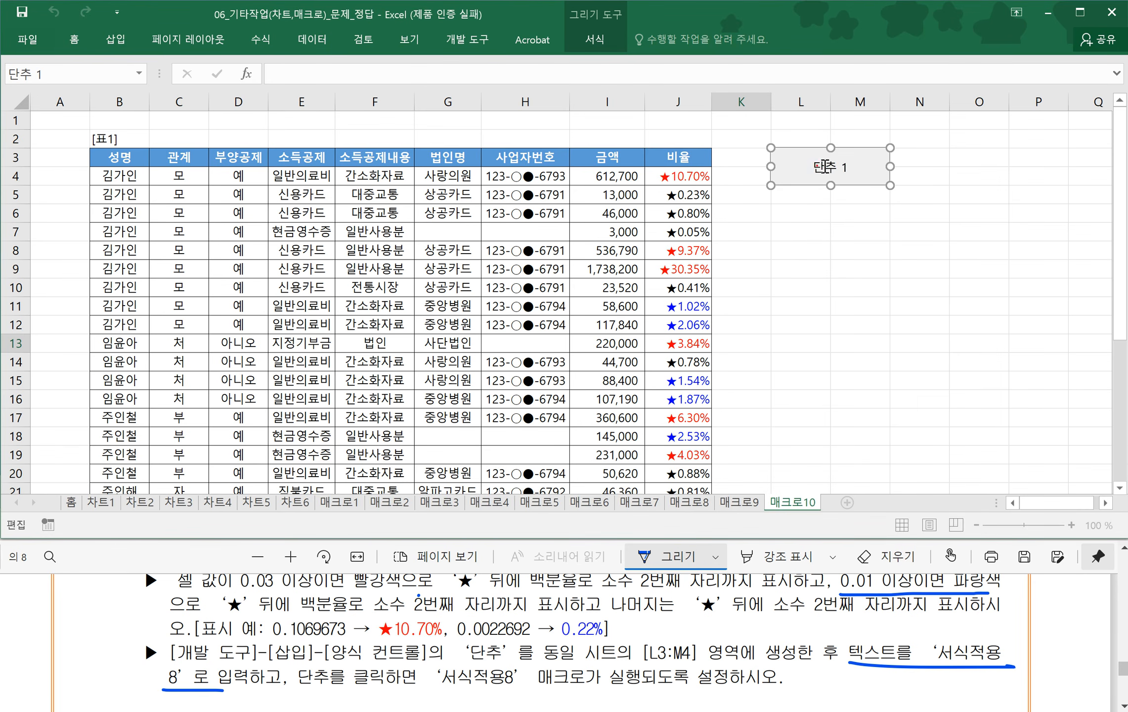
pyautogui.moveTo(818, 166); pyautogui.dragTo(857, 166)
pyautogui.write('서식')
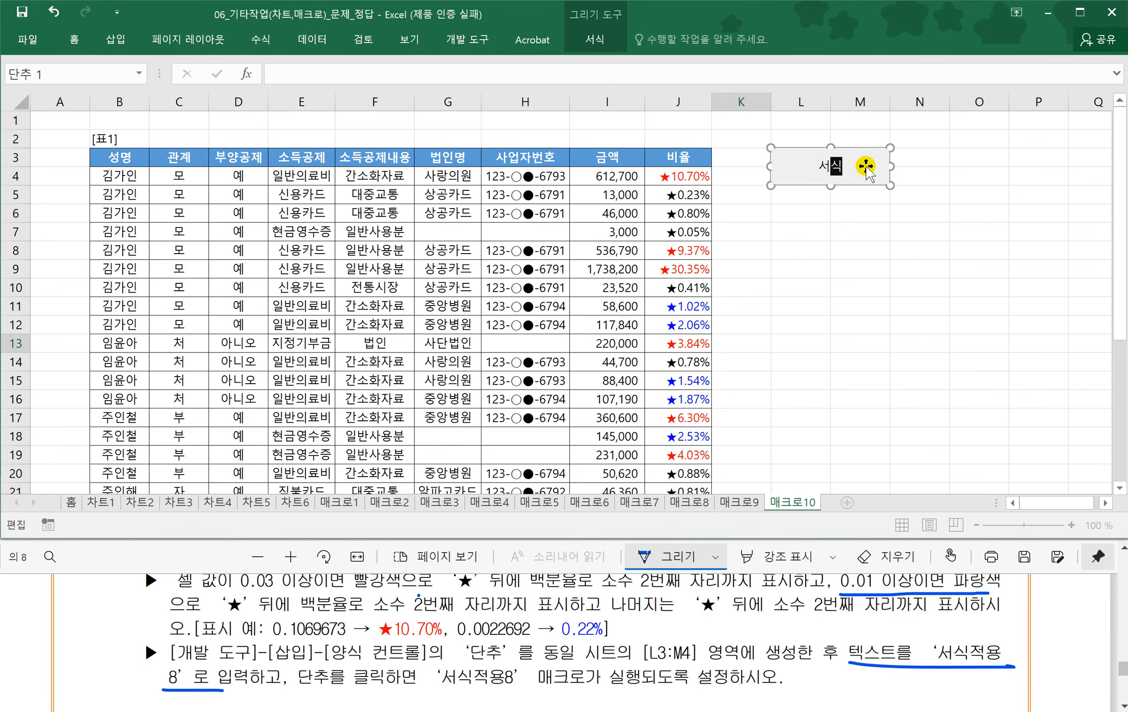
pyautogui.write('적용8')
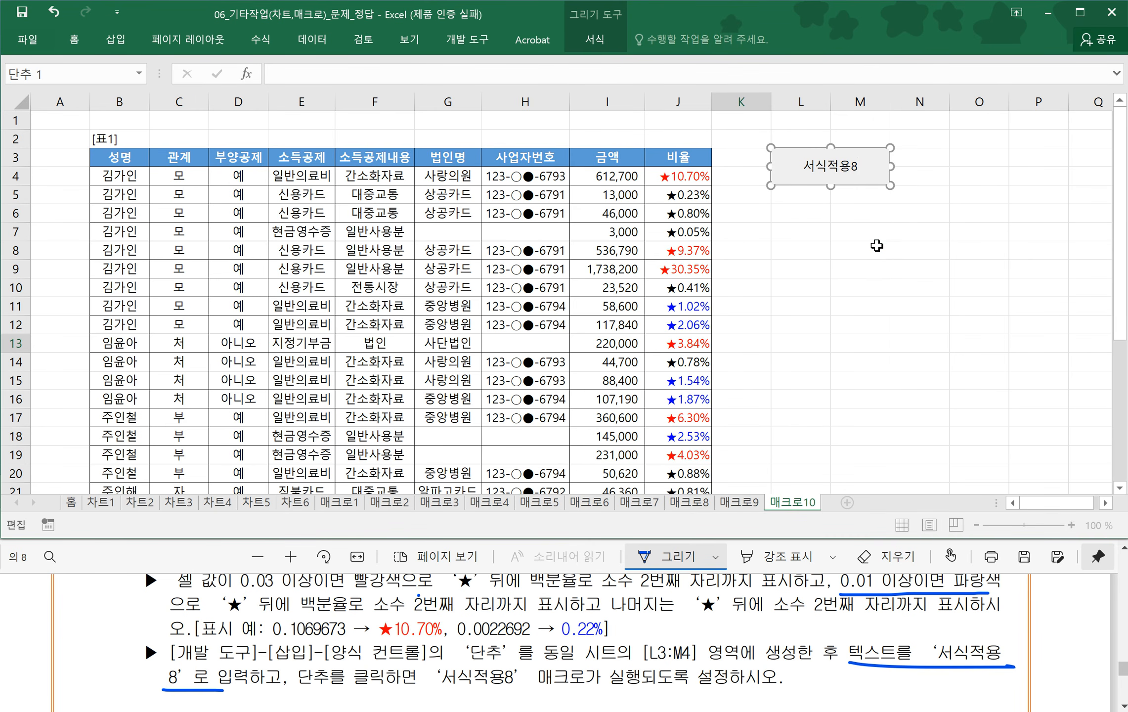
pyautogui.click(877, 245)
# - Show the 서식해제5 requirements in the PDF and start recording a macro named 서식해제5, stored in the current workbook
pyautogui.click(394, 646)
pyautogui.scroll(-2, 398, 645)
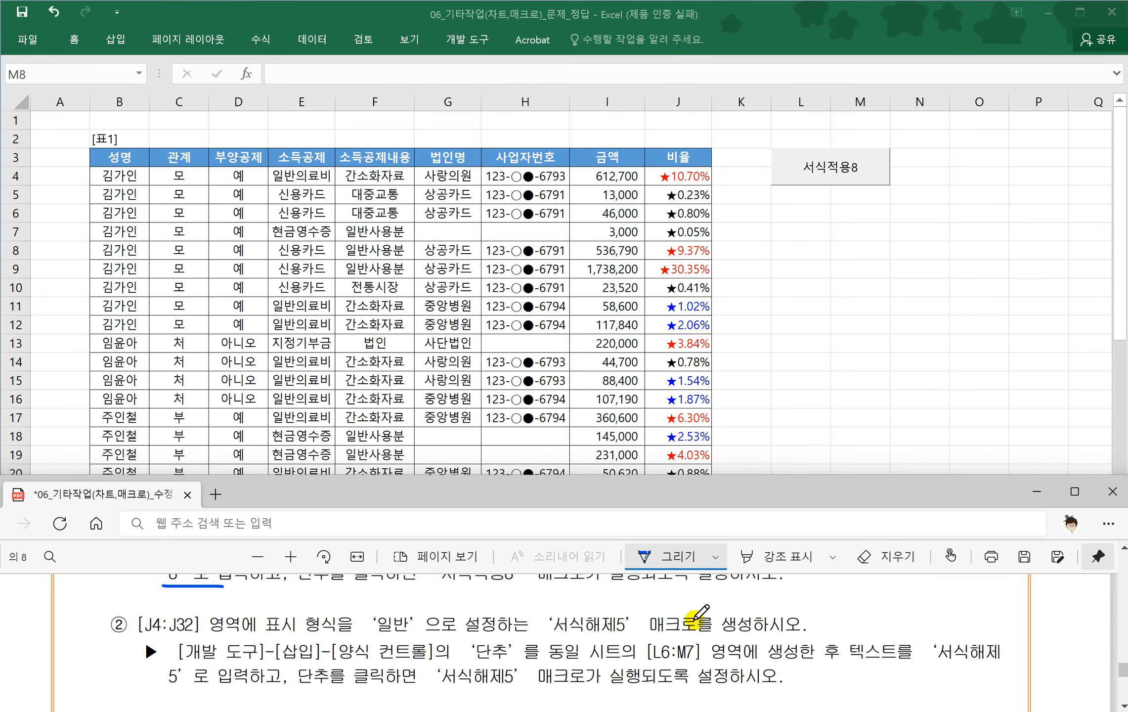
pyautogui.click(810, 344)
pyautogui.click(800, 213)
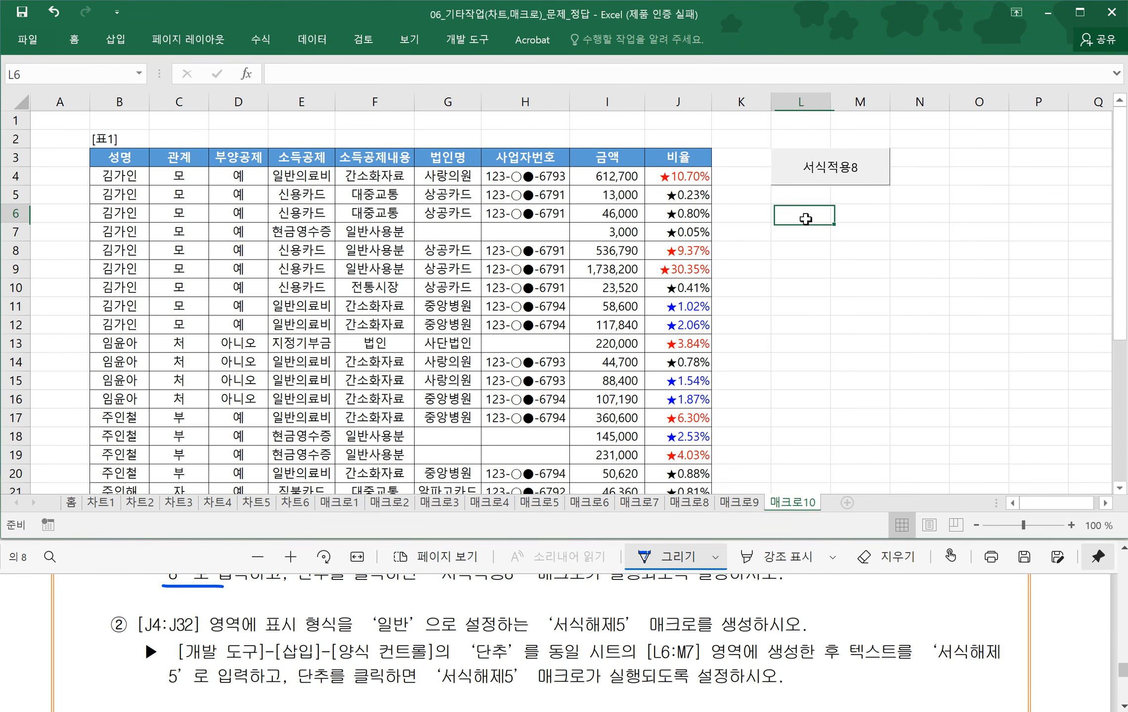
pyautogui.click(469, 45)
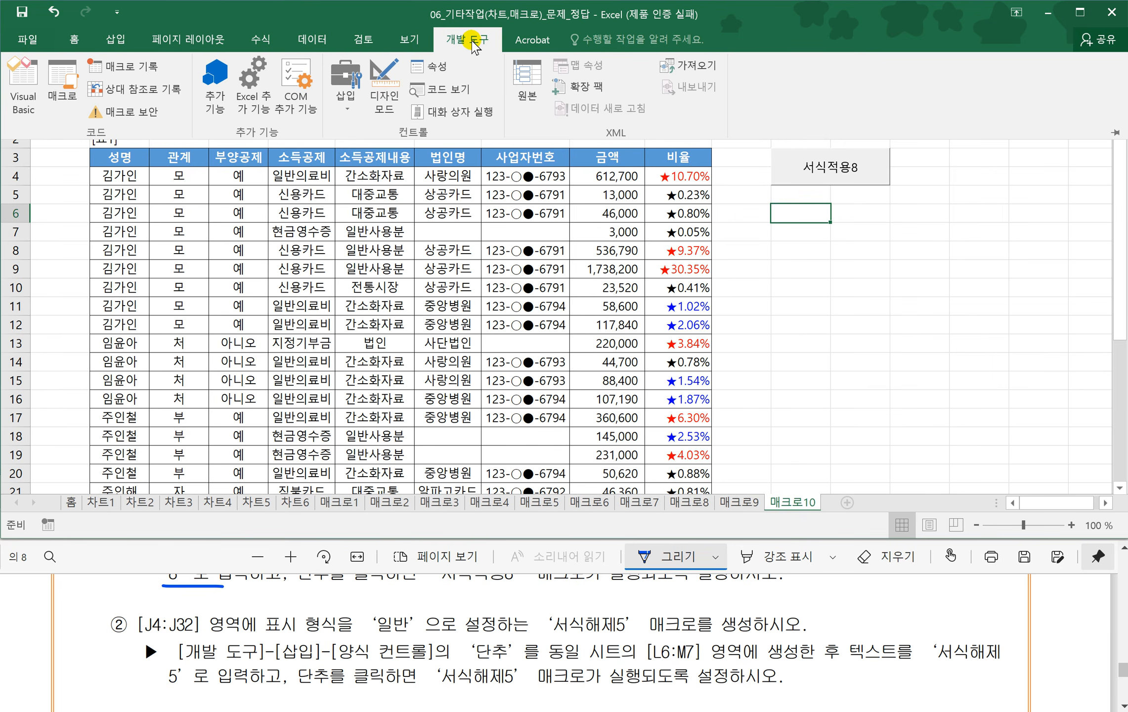
pyautogui.click(130, 65)
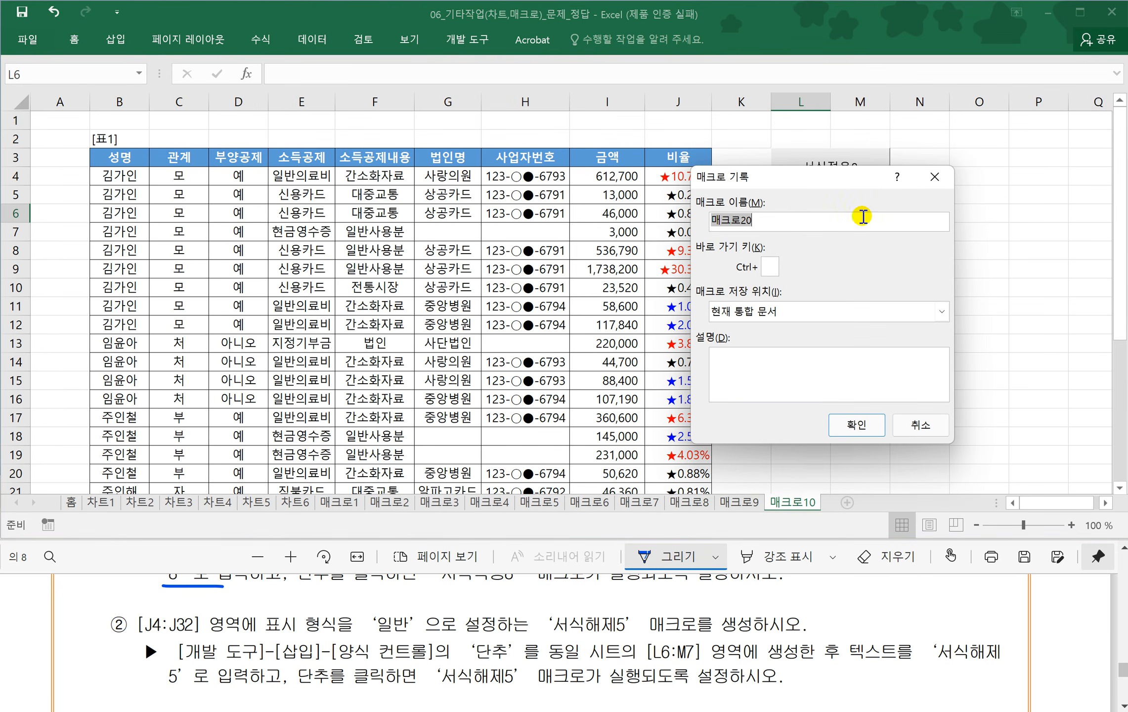
pyautogui.write('서')
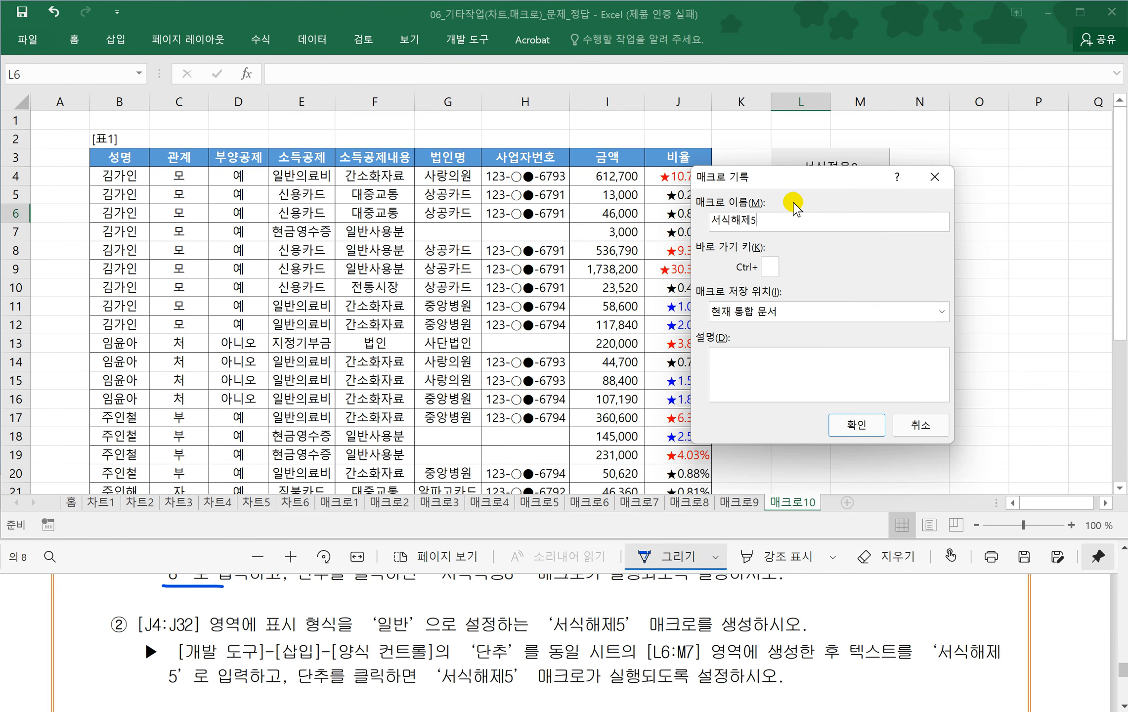
pyautogui.write('식해제5')
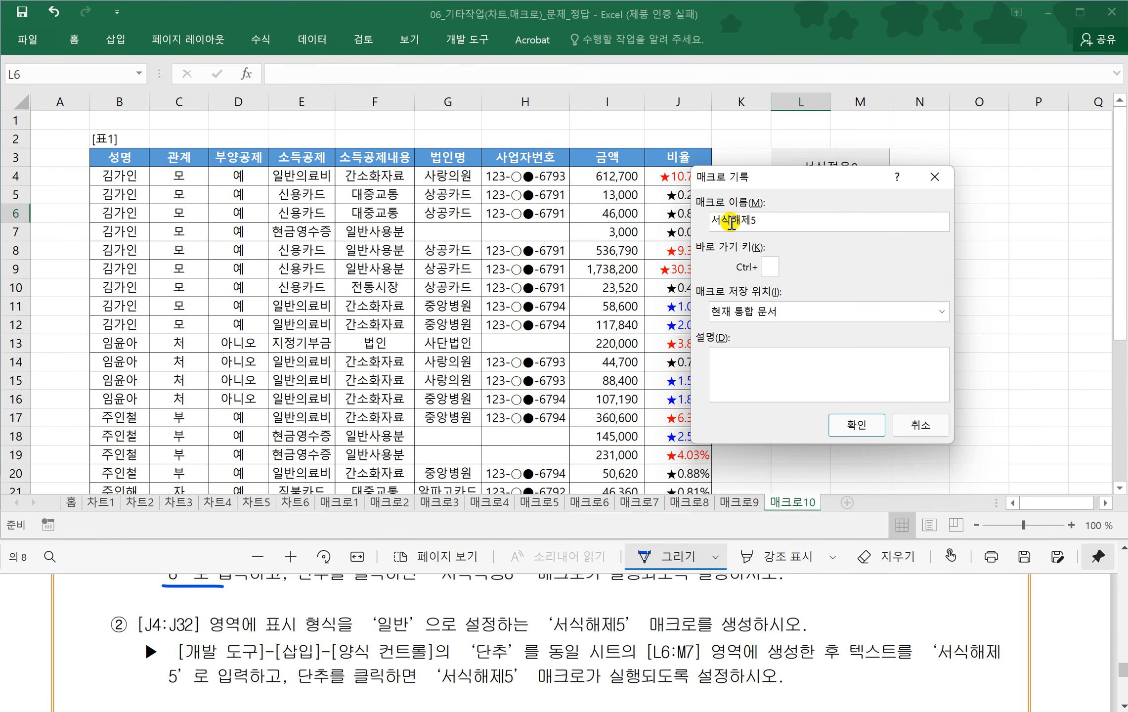
pyautogui.click(856, 426)
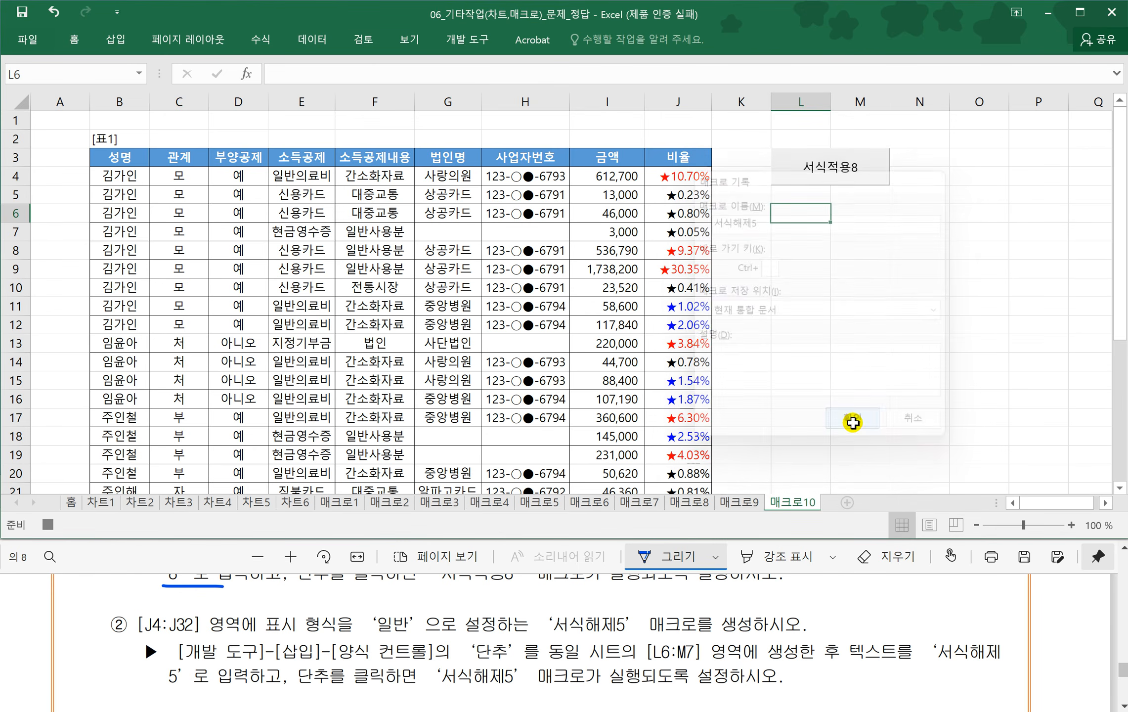
# - Set the number format of J4:J32 to 일반 and stop recording the 서식해제5 macro
pyautogui.click(676, 179)
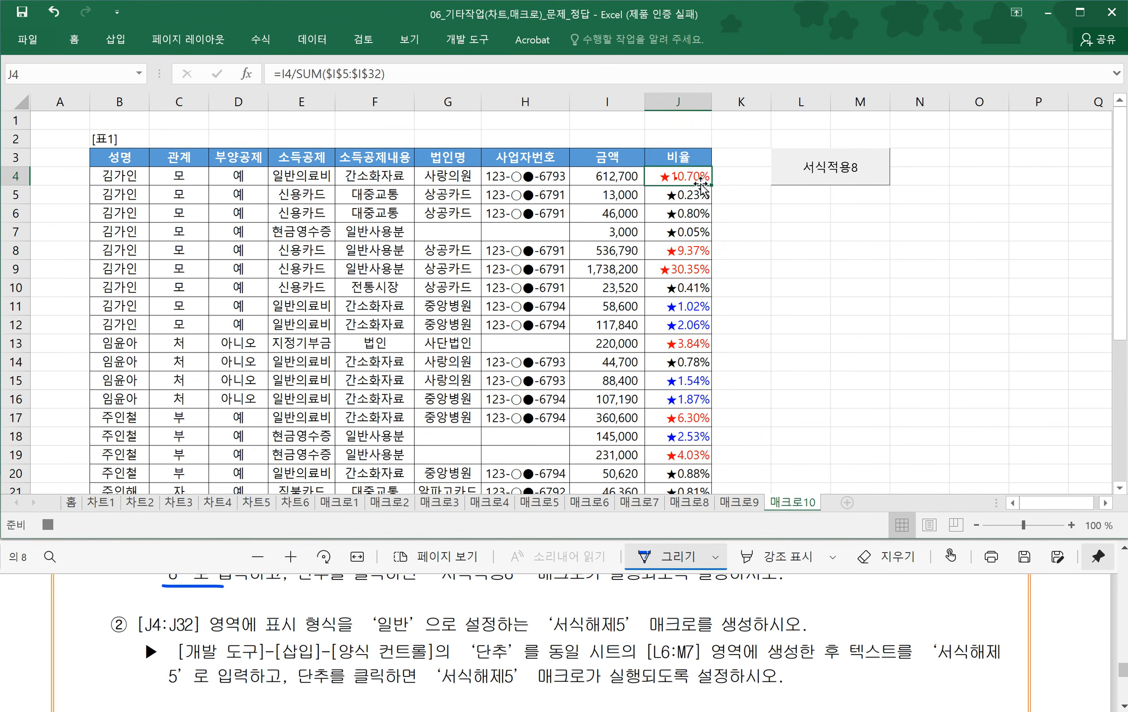
pyautogui.hotkey('ctrl', 'shift', 'Down')
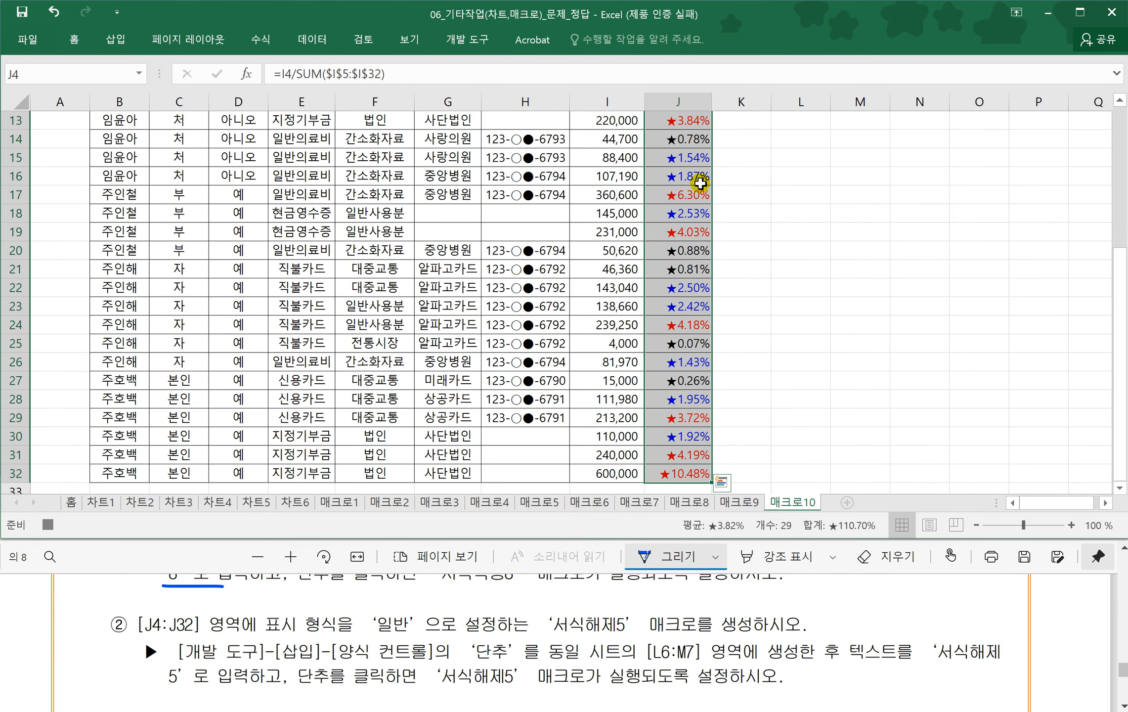
pyautogui.scroll(4, 700, 184)
pyautogui.hotkey('ctrl', '1')
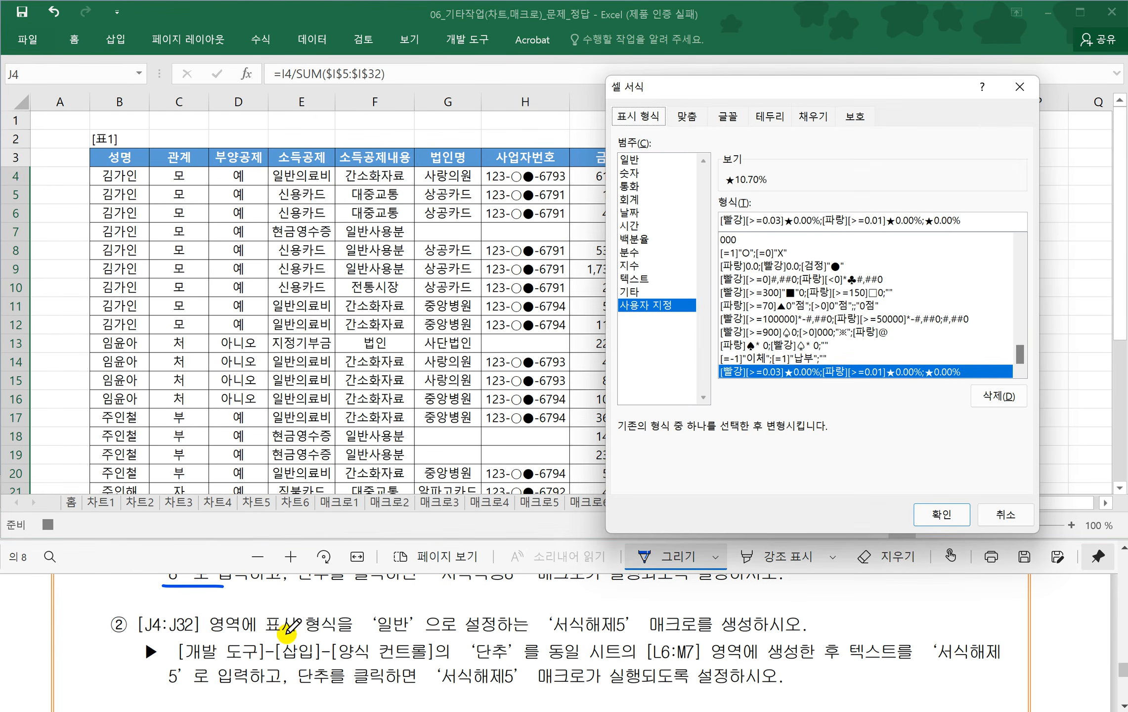
pyautogui.click(631, 162)
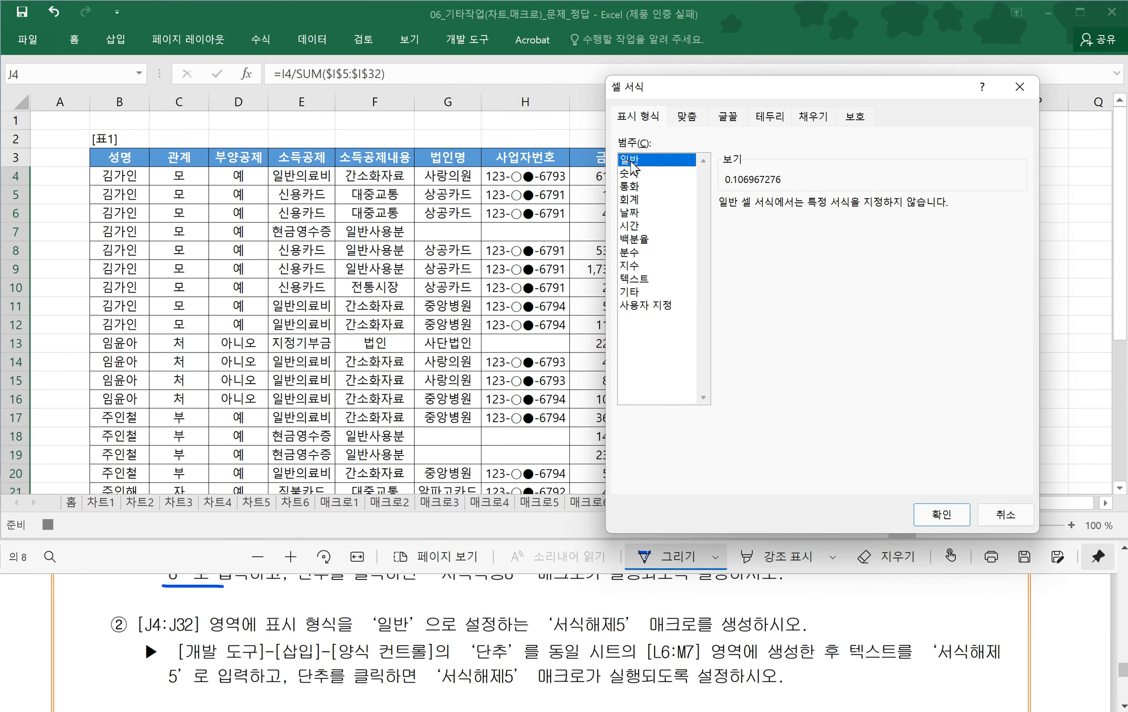
pyautogui.click(941, 514)
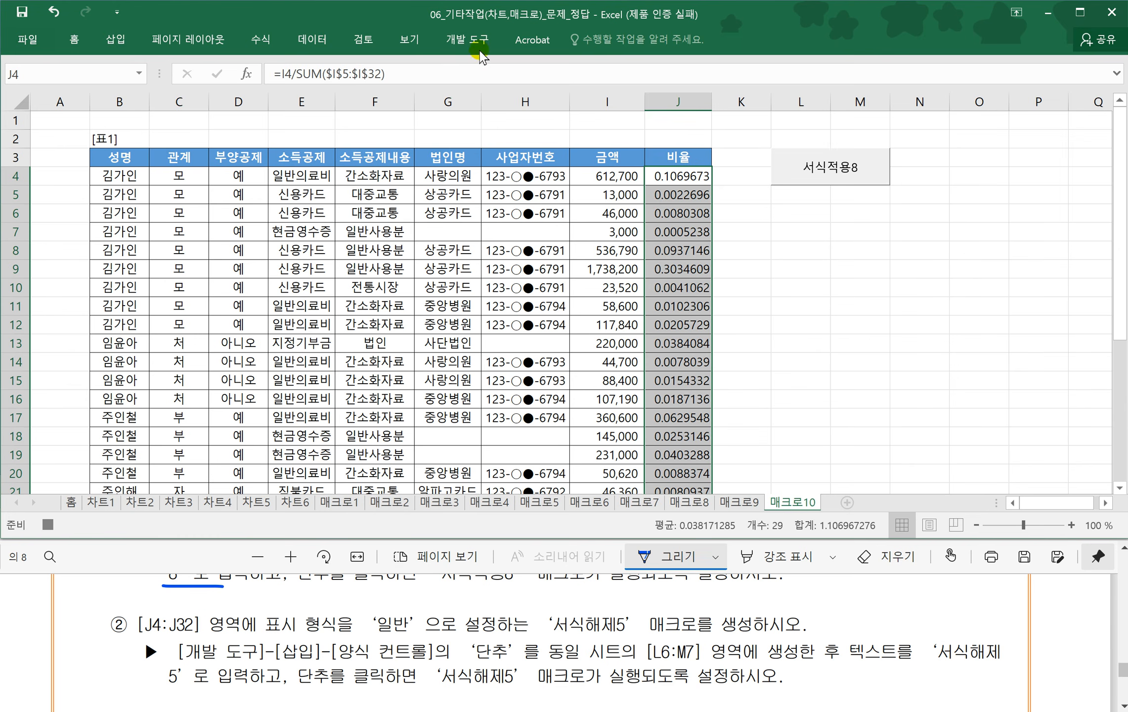
pyautogui.click(467, 40)
pyautogui.click(148, 66)
# - Insert a form-control button over L6:M7 and assign the 서식해제5 macro to it
pyautogui.click(458, 40)
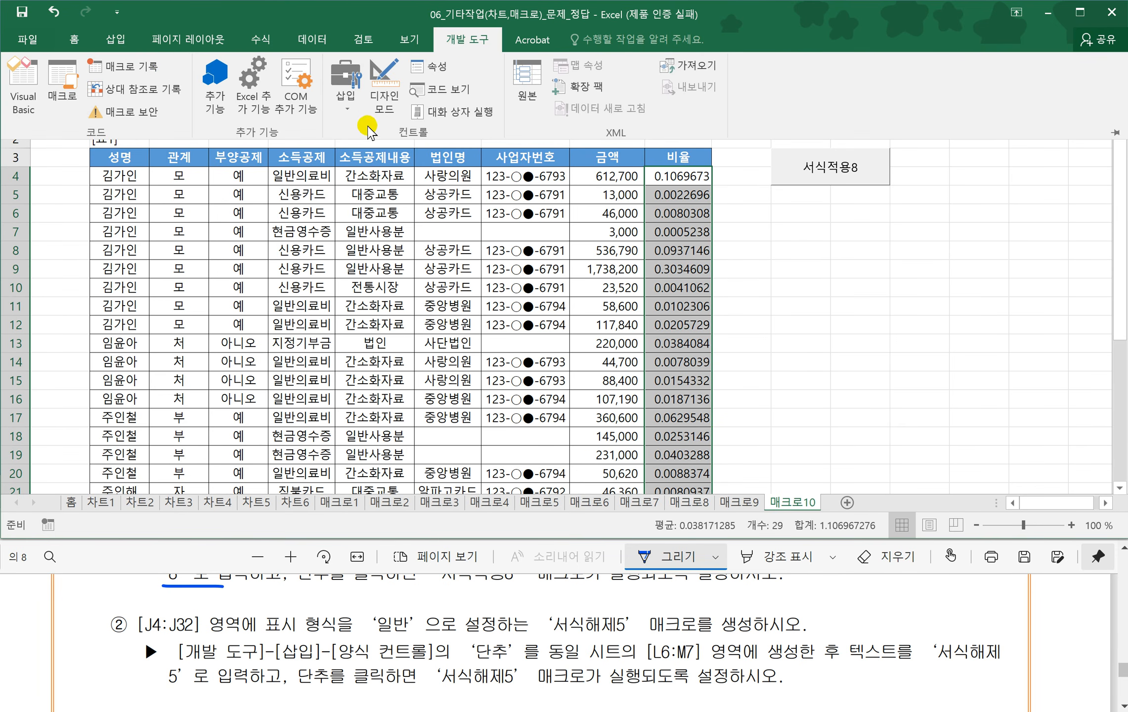
pyautogui.click(345, 81)
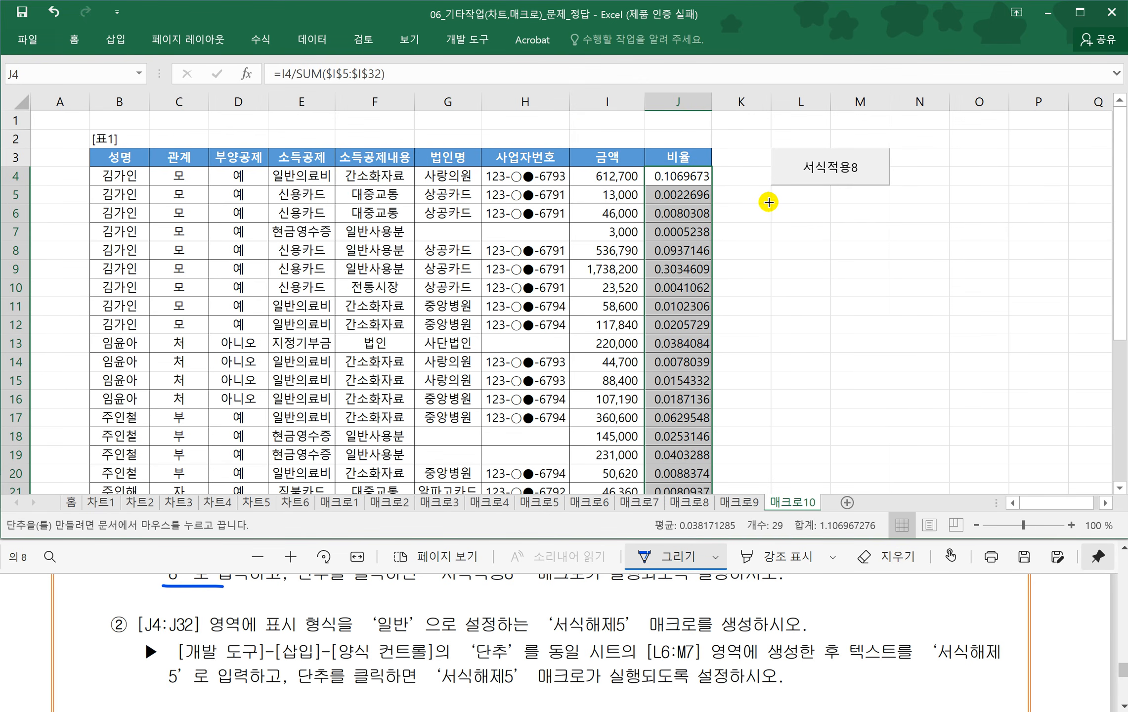
pyautogui.moveTo(772, 204)
pyautogui.mouseDown()
pyautogui.moveTo(800, 231)
pyautogui.moveTo(859, 252)
pyautogui.moveTo(886, 238)
pyautogui.moveTo(912, 329)
pyautogui.mouseUp()
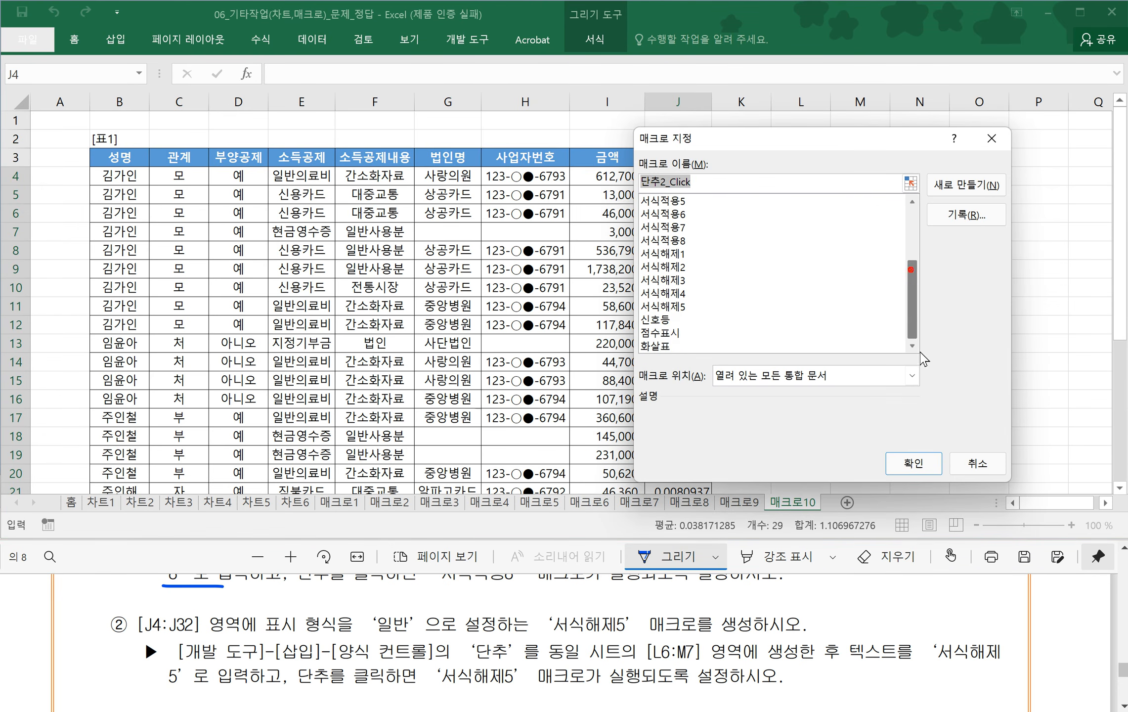
pyautogui.click(668, 306)
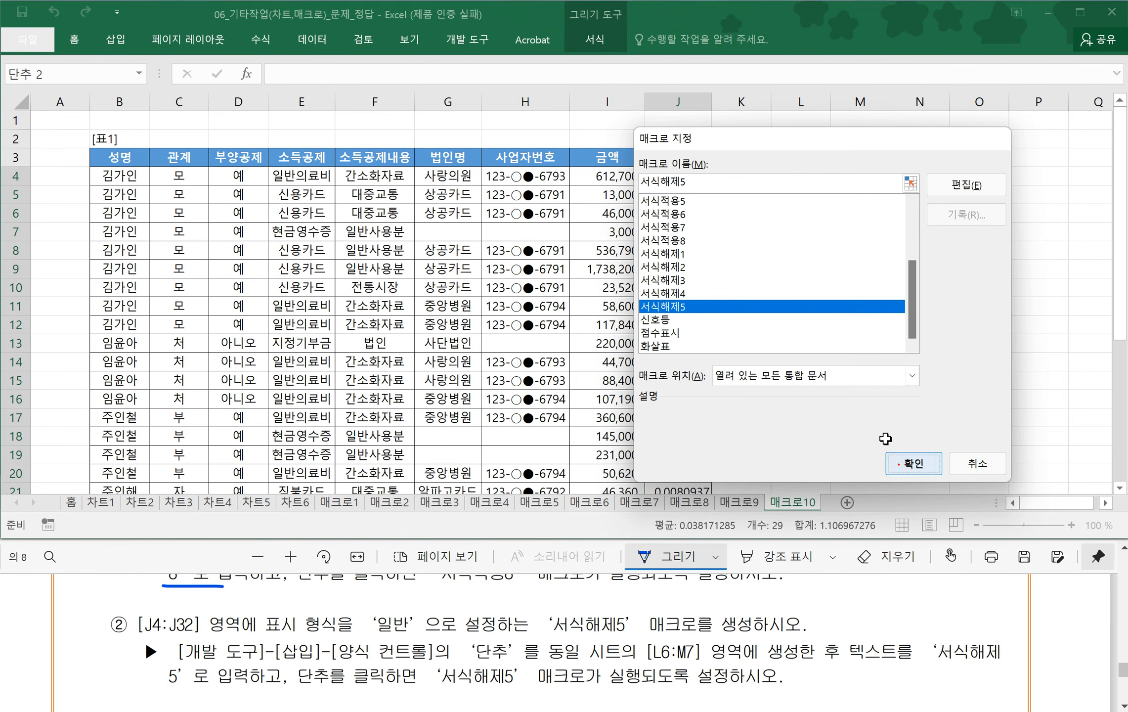
pyautogui.click(897, 462)
# - Label the button over L6:M7 서식해제5
pyautogui.click(813, 229)
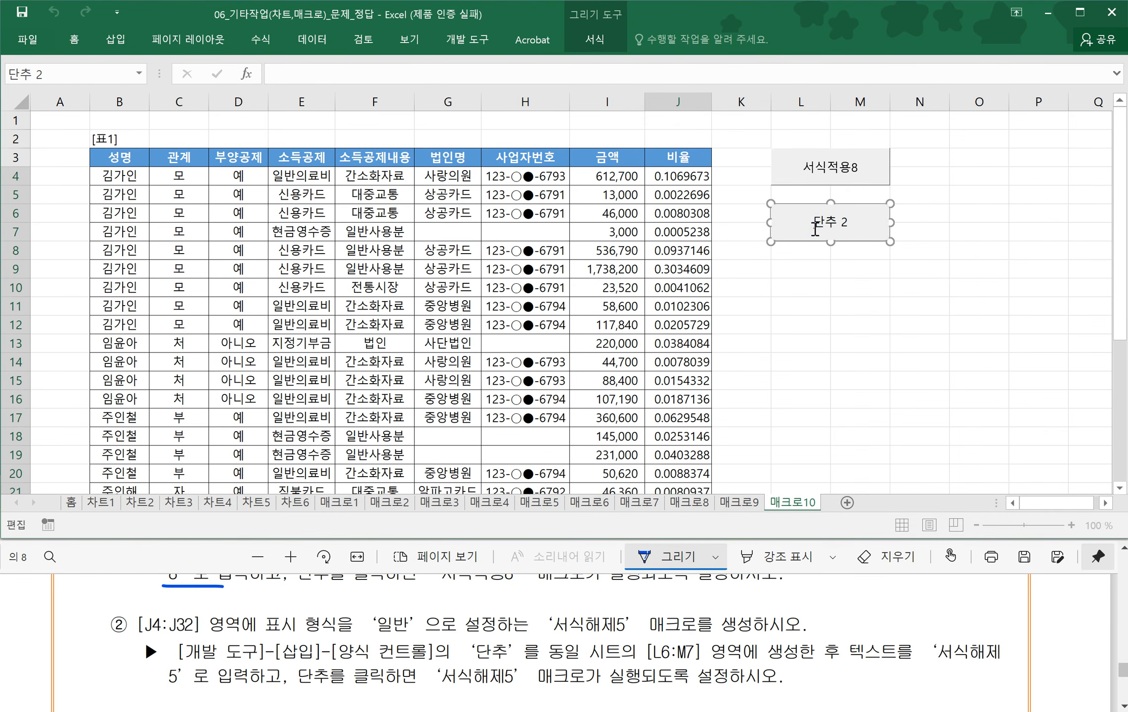
pyautogui.moveTo(814, 229); pyautogui.dragTo(906, 233)
pyautogui.write('서시')
pyautogui.write('해제')
pyautogui.write('5')
pyautogui.click(862, 308)
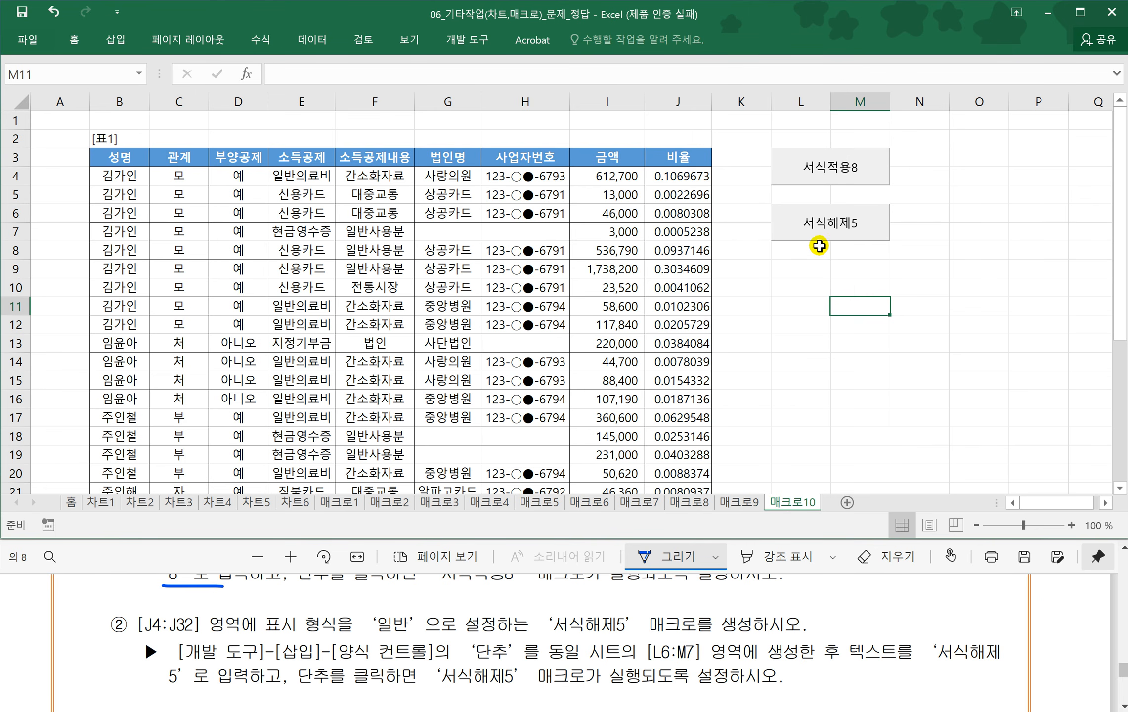
# - Test the 서식적용8 and 서식해제5 buttons by running them alternately, finishing with 서식해제5
pyautogui.click(834, 174)
pyautogui.click(832, 223)
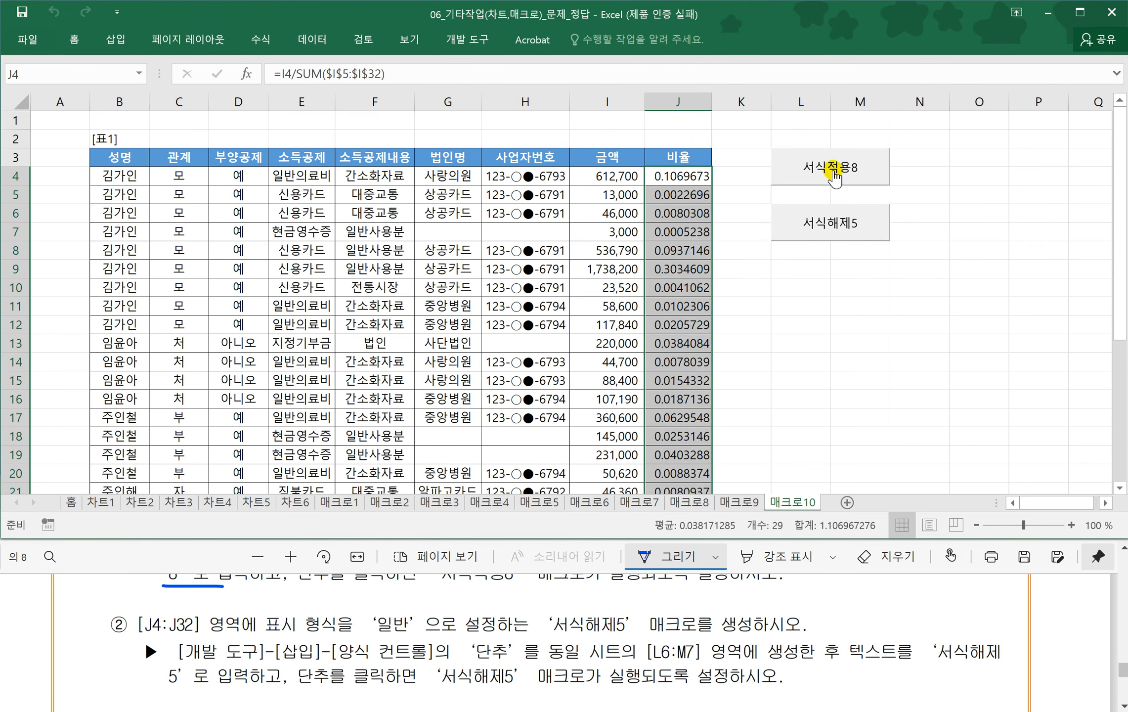
pyautogui.click(832, 169)
pyautogui.click(834, 223)
pyautogui.click(824, 310)
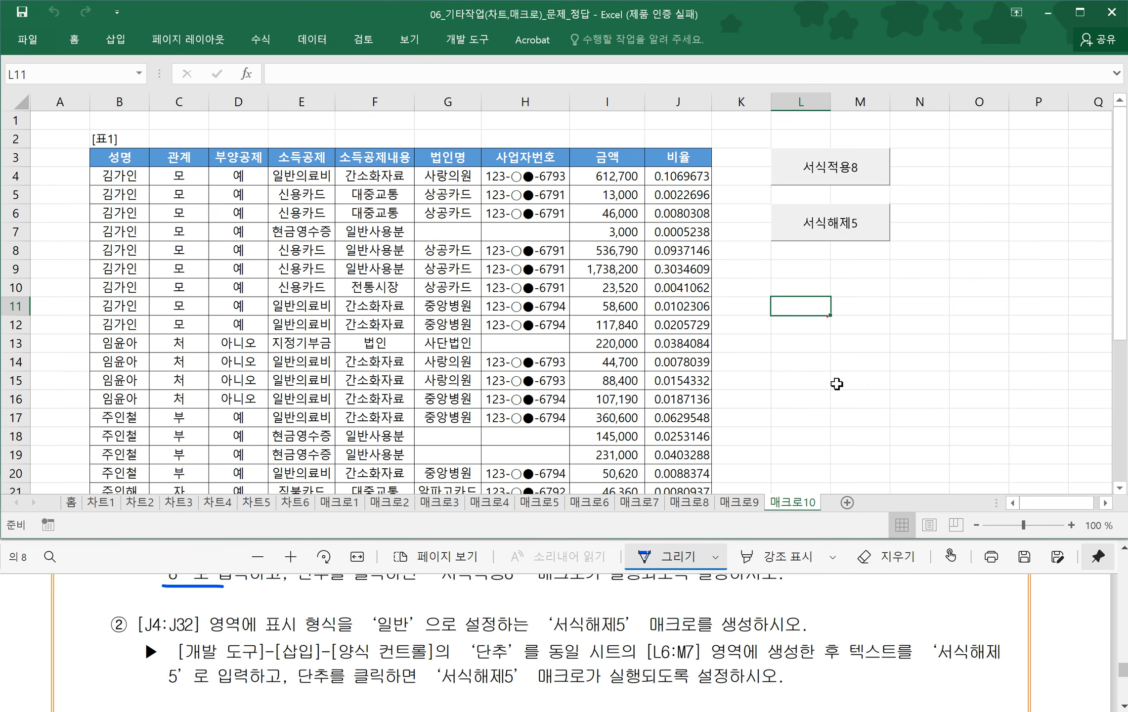